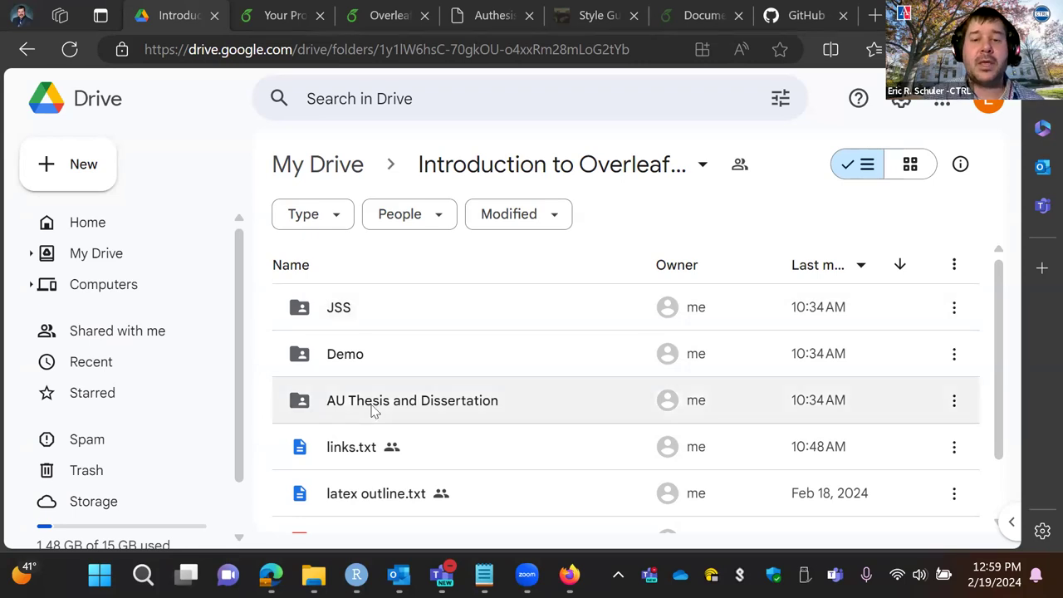
- Close the Google Drive folder page and switch to the Firefox window showing the Overleaf home page
scroll(278, 207, down, 1)
key(ctrl+w)
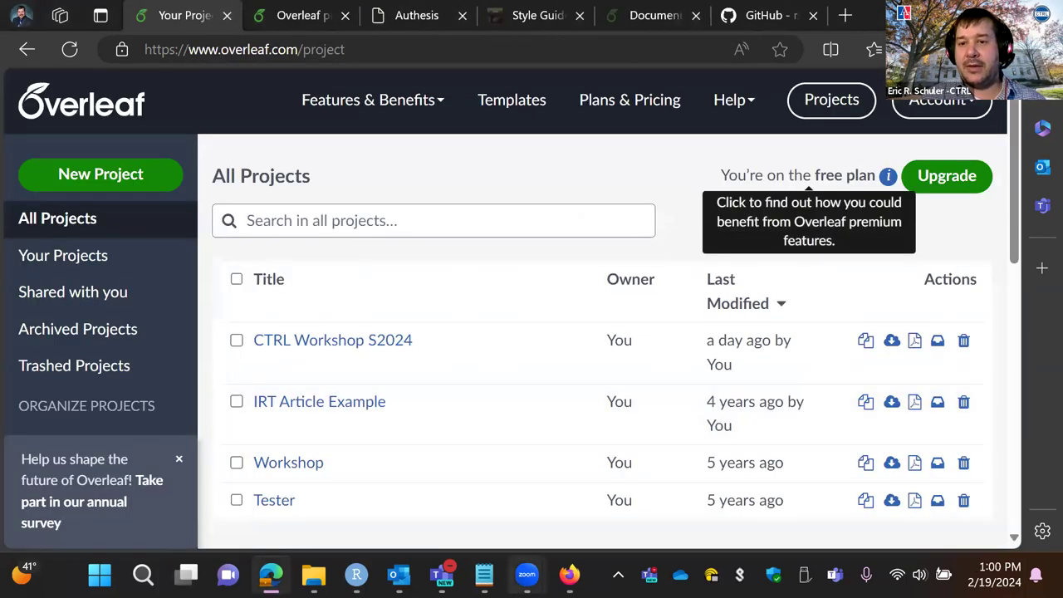
mouse_move(527, 575)
mouse_move(568, 575)
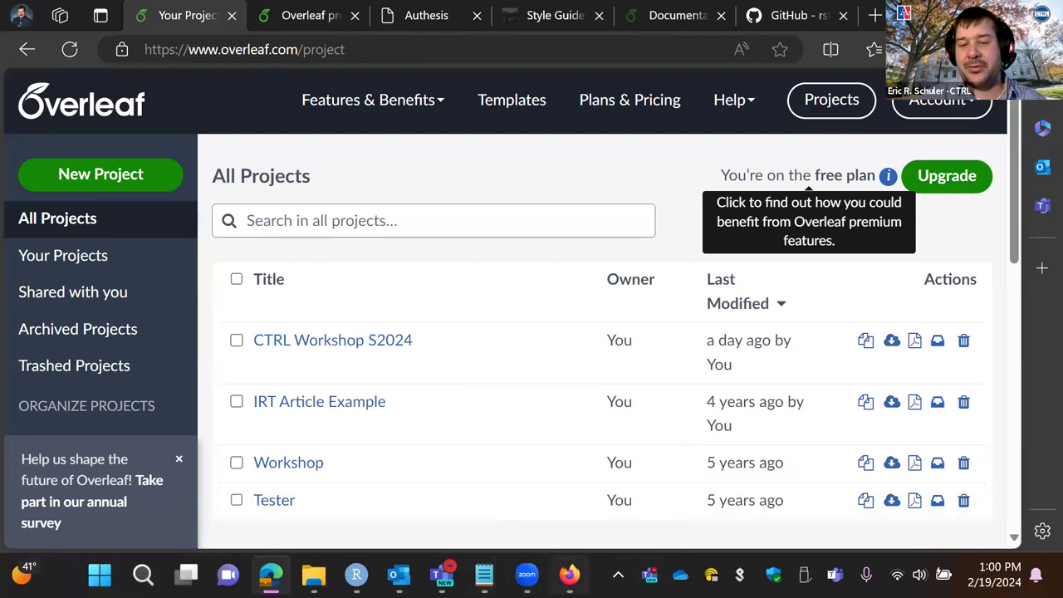
click(569, 575)
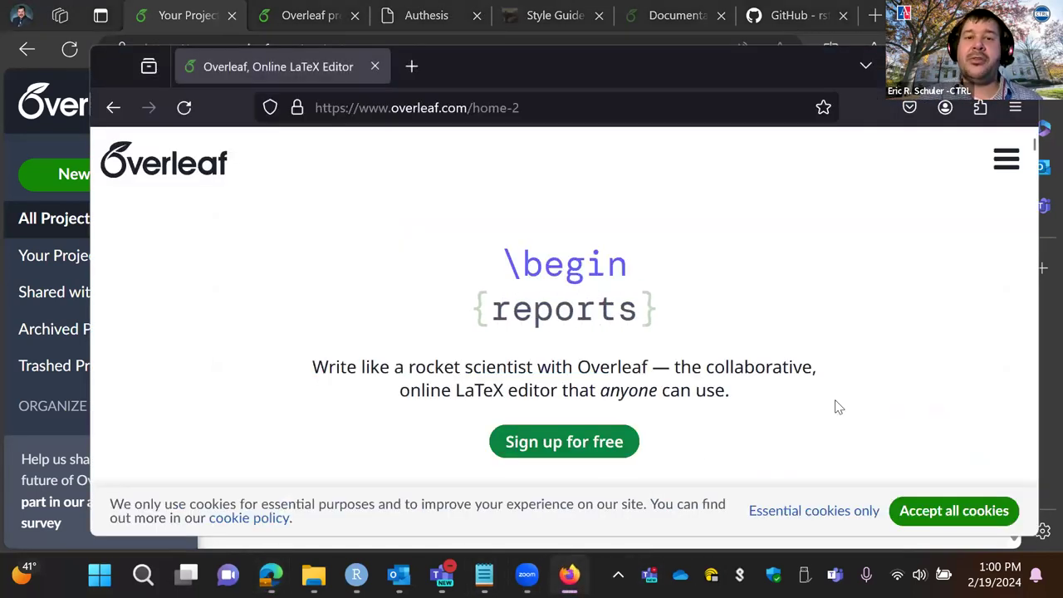
- Open the free Overleaf sign-up page and examine the available registration options, including the email form and university single sign-on
click(521, 444)
scroll(856, 315, down, 3)
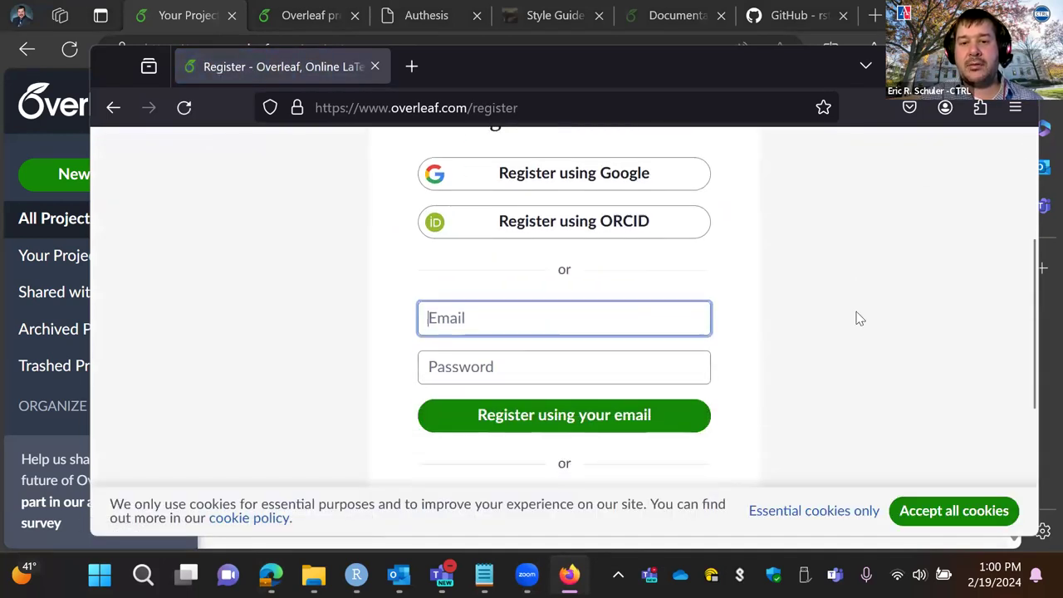
scroll(859, 318, down, 1)
scroll(603, 347, down, 2)
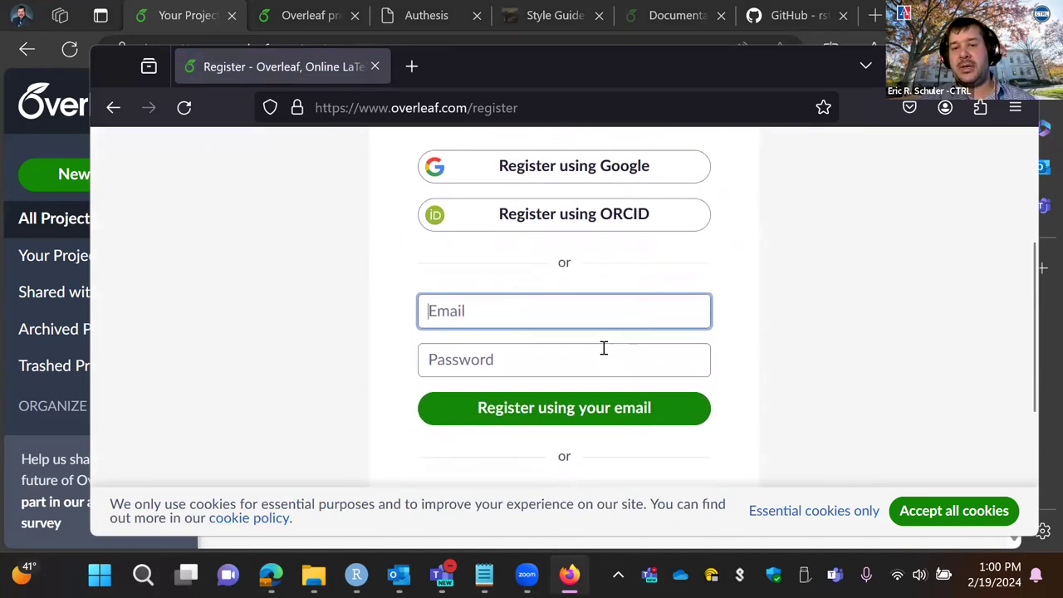
scroll(603, 348, down, 1)
scroll(603, 351, up, 1)
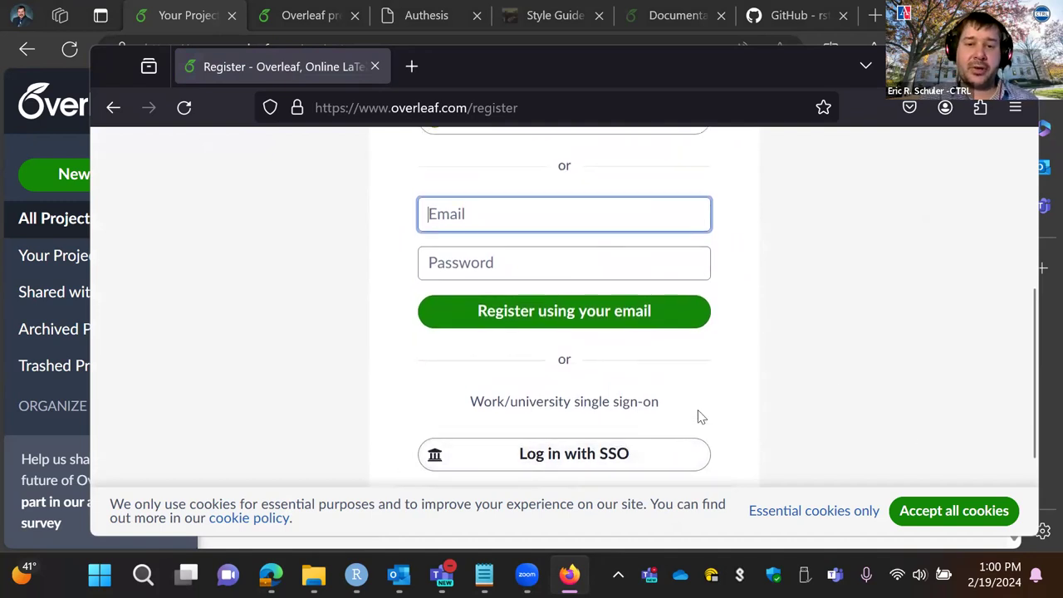
scroll(700, 418, up, 1)
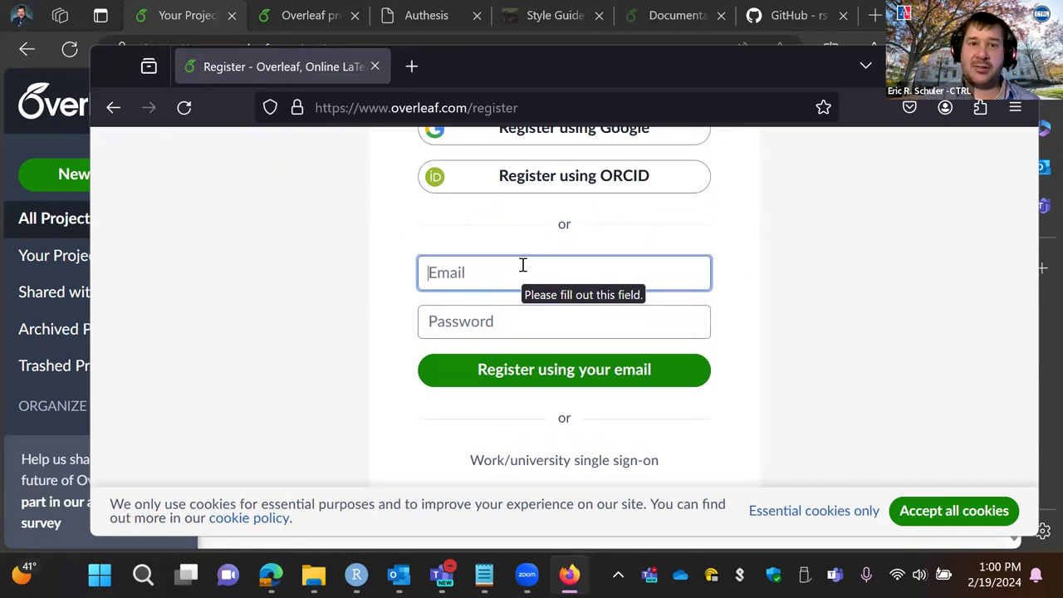
- Close the Overleaf registration page in Firefox and return to the Overleaf project list
right_click(375, 71)
click(376, 66)
click(376, 67)
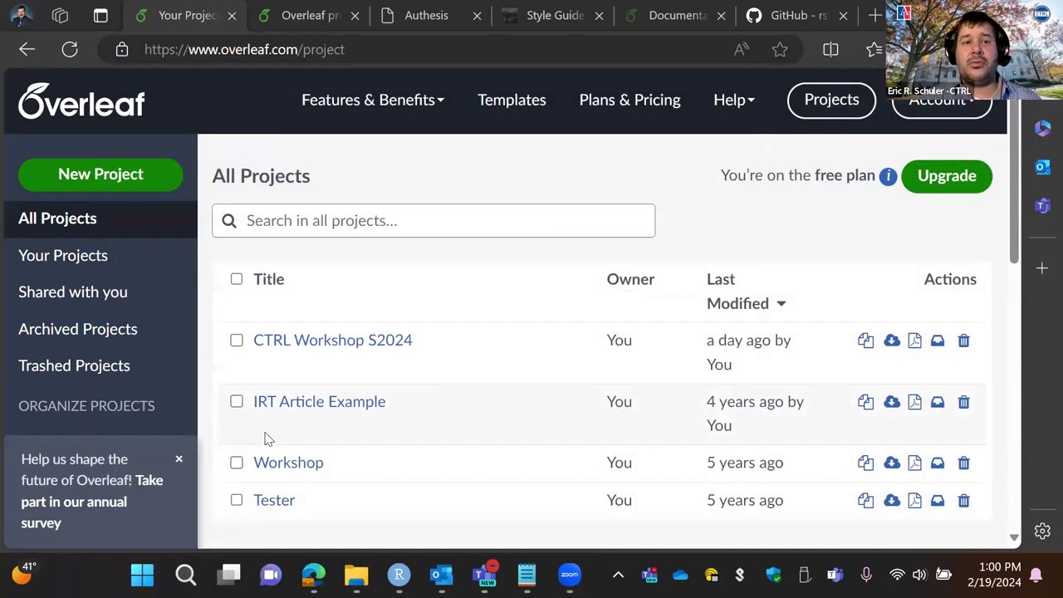
- Create a new blank project named "My super awesome article"
scroll(531, 374, down, 2)
scroll(534, 377, up, 2)
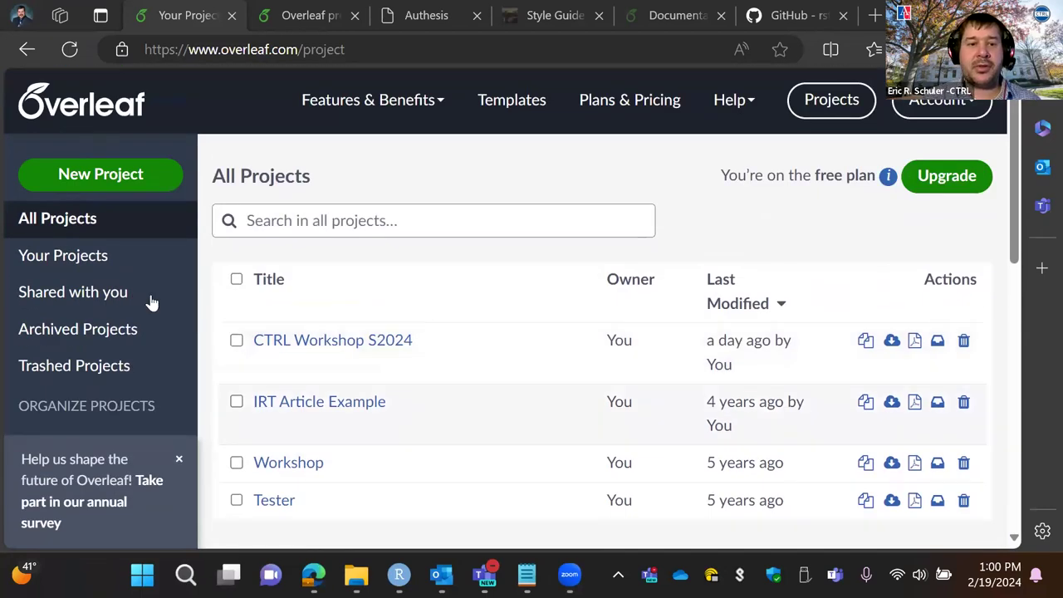
click(91, 189)
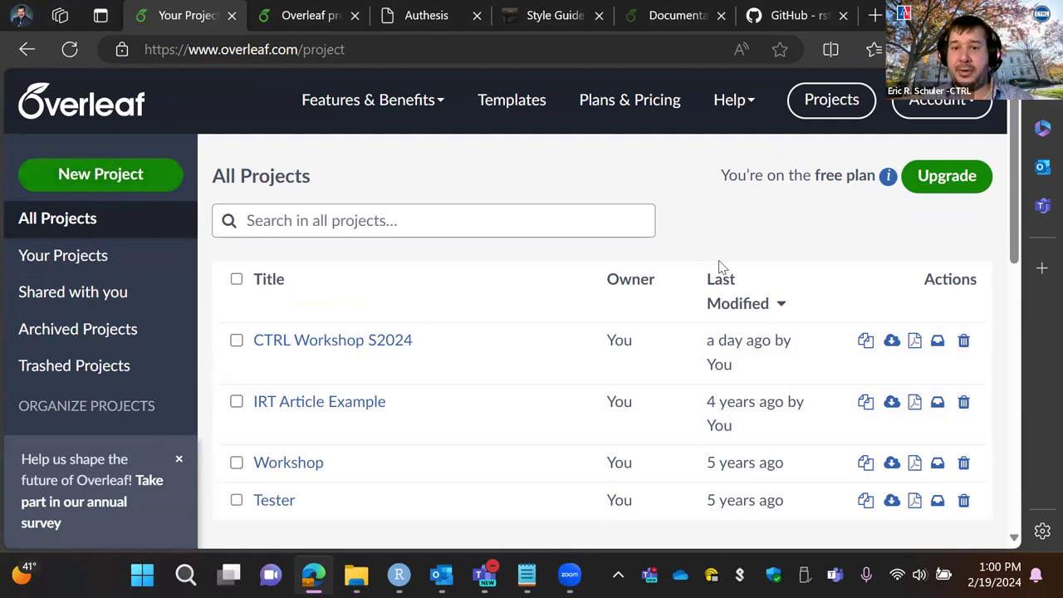
click(86, 179)
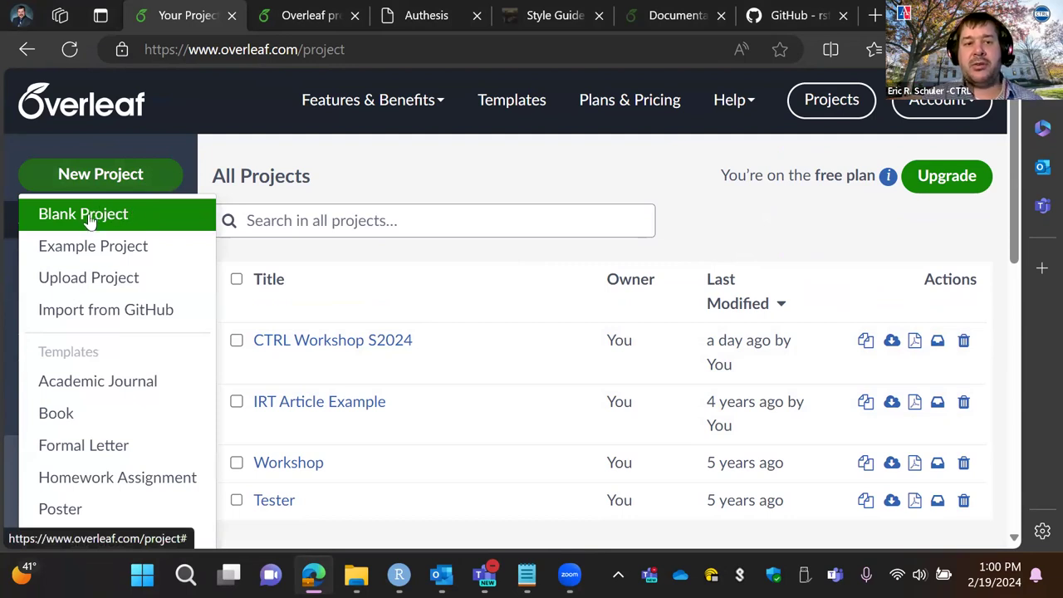
click(90, 219)
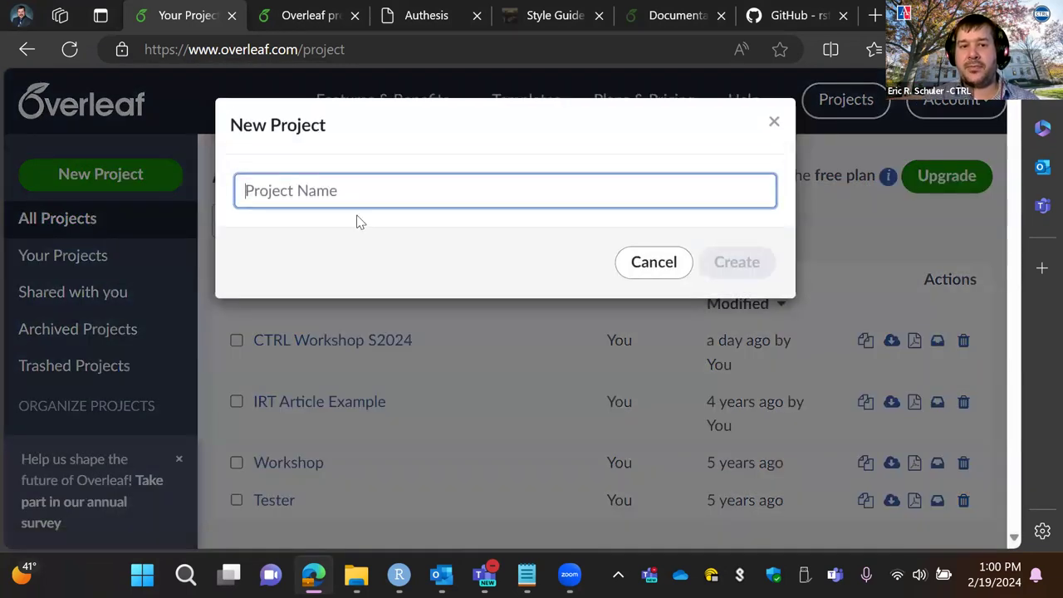
text(My)
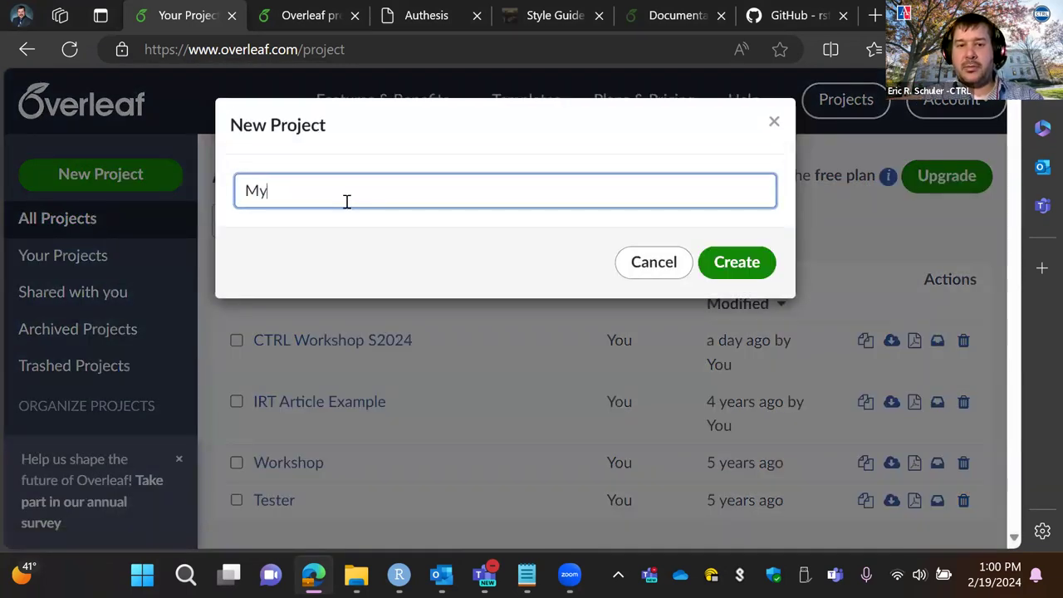
text( super awesome)
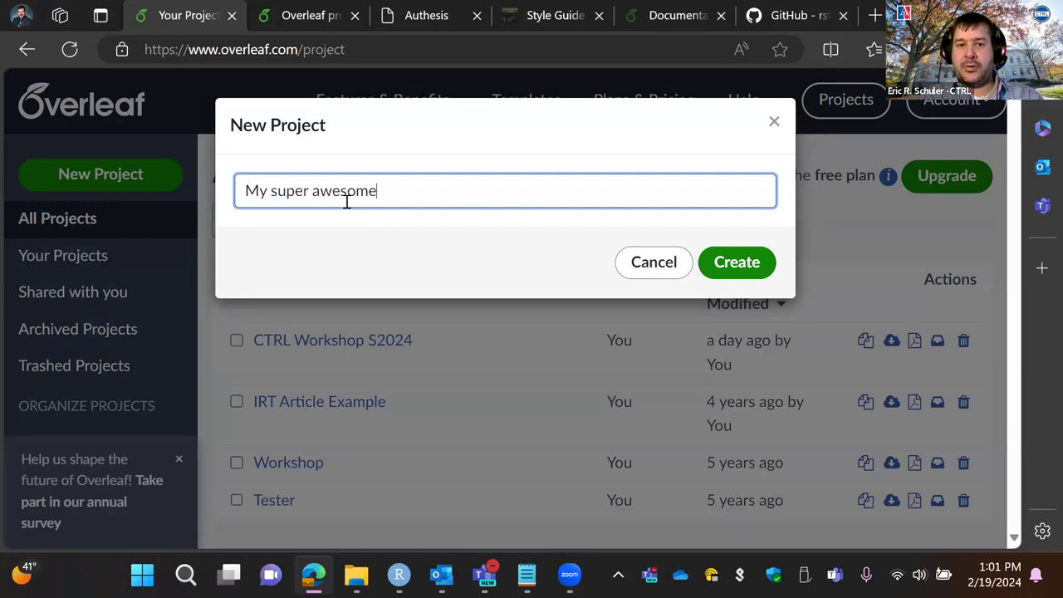
text( article)
key(Return)
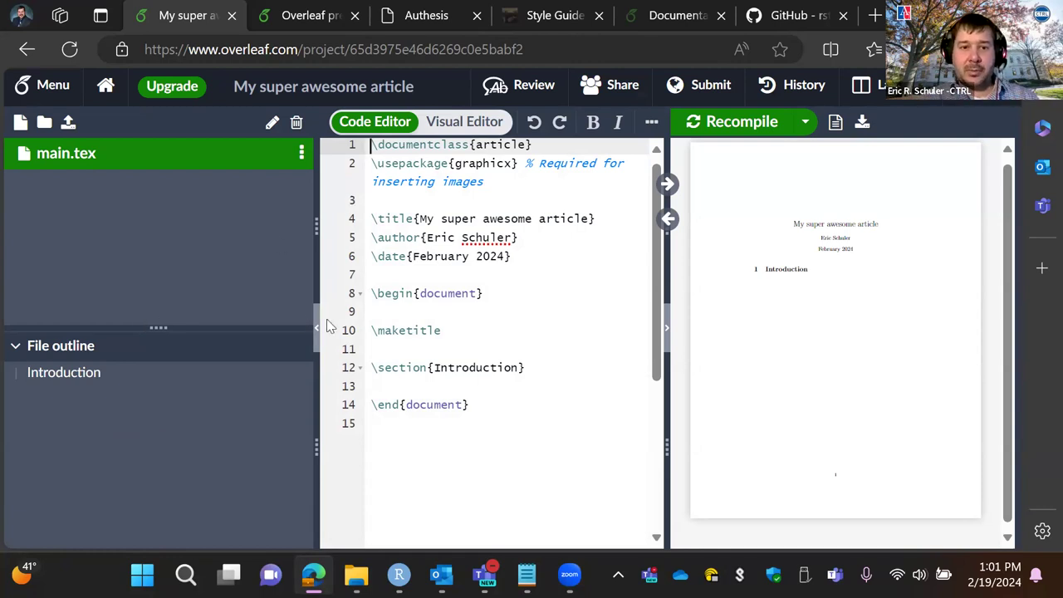
- Narrow the file list to give the code editor and PDF preview more room, and recompile the document
drag(314, 284, 208, 283)
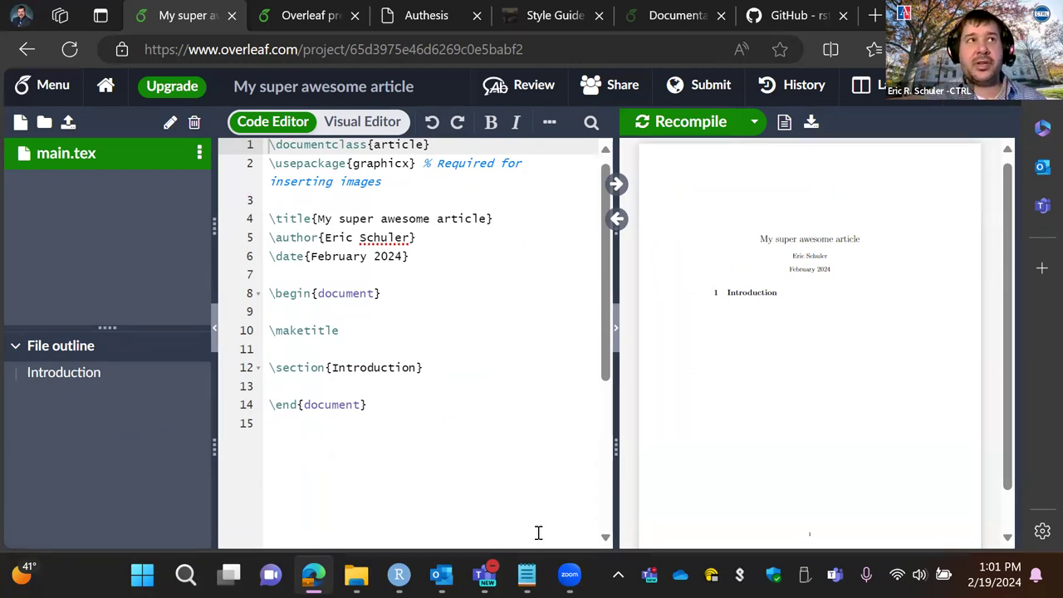
scroll(490, 335, down, 5)
scroll(491, 335, up, 5)
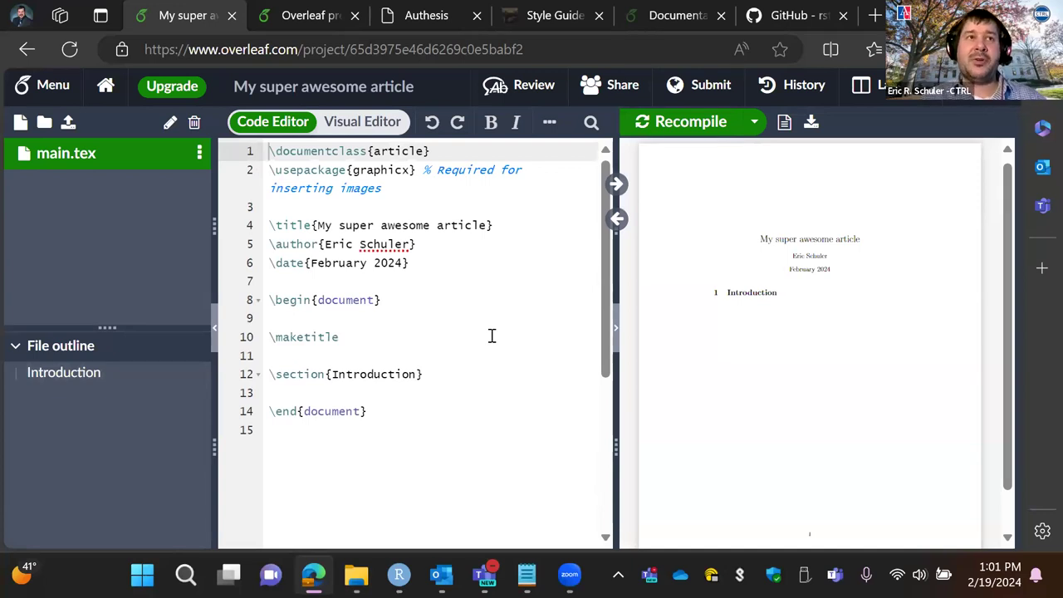
click(669, 125)
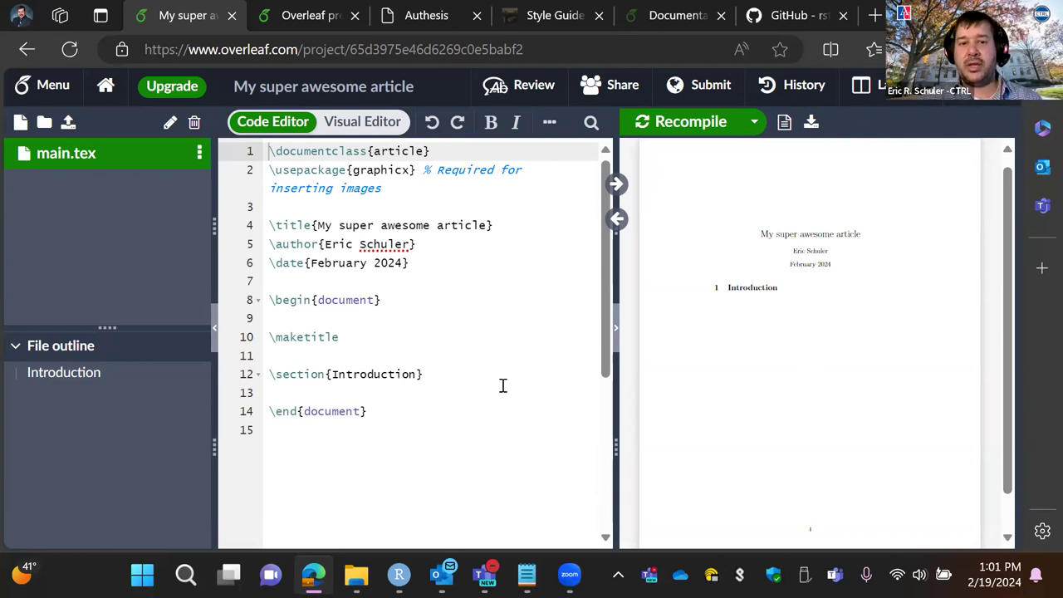
- Add the middle initial to the author's name in main.tex and change the document title to "Bayesian Item Response Theory Simulation"
click(360, 243)
text(R.)
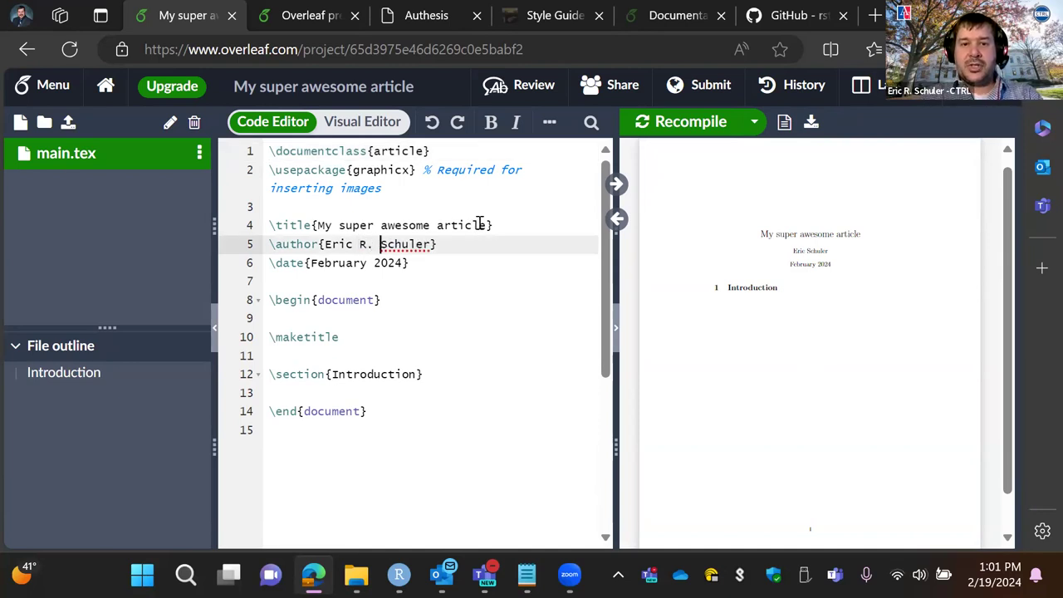
drag(487, 225, 315, 226)
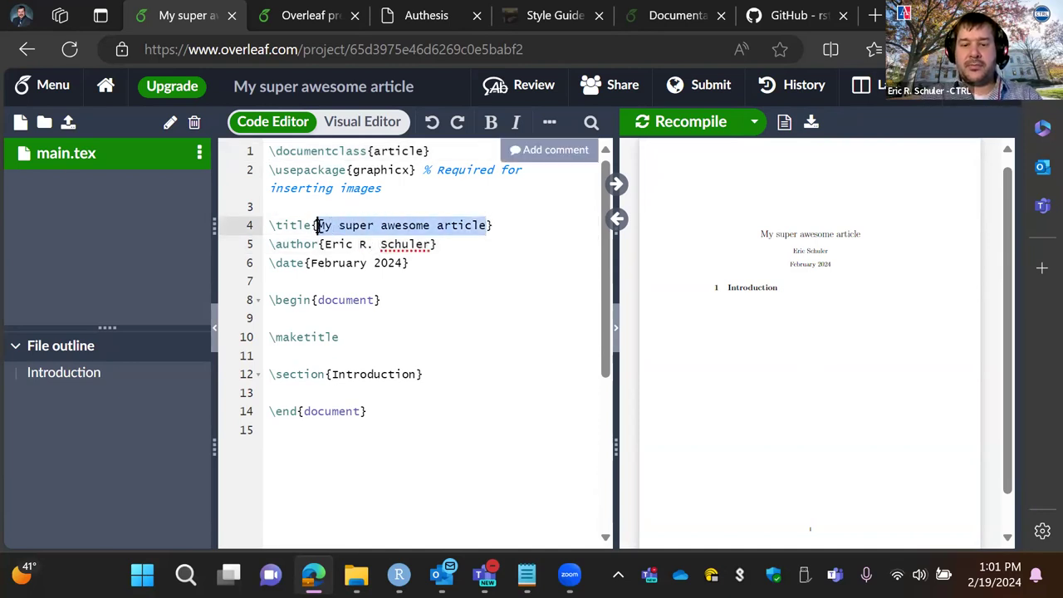
text(Bayesian)
key(BackSpace)
key(BackSpace)
key(BackSpace)
key(BackSpace)
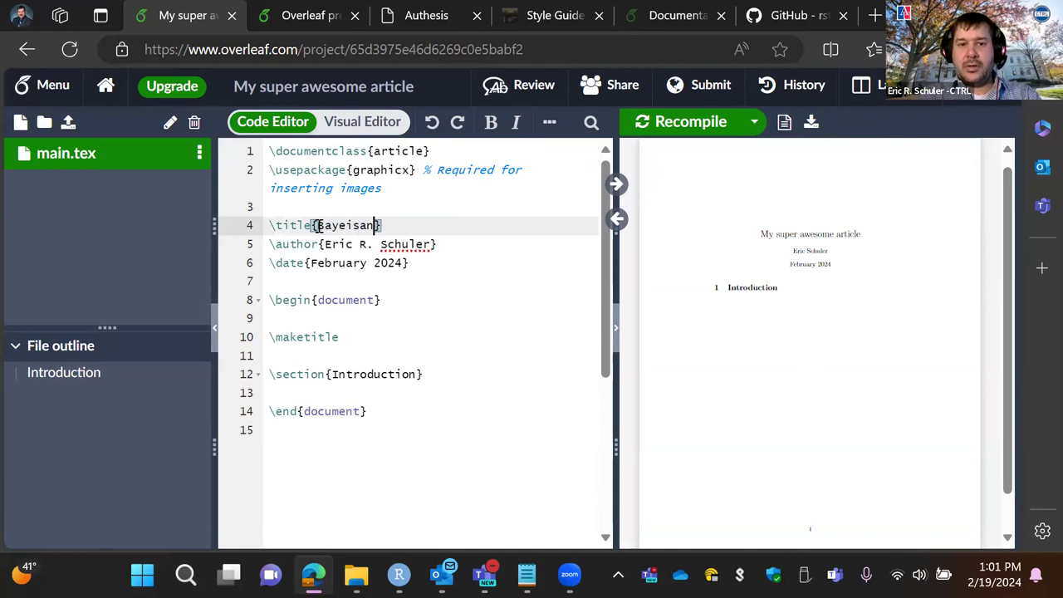
text(sian Iter)
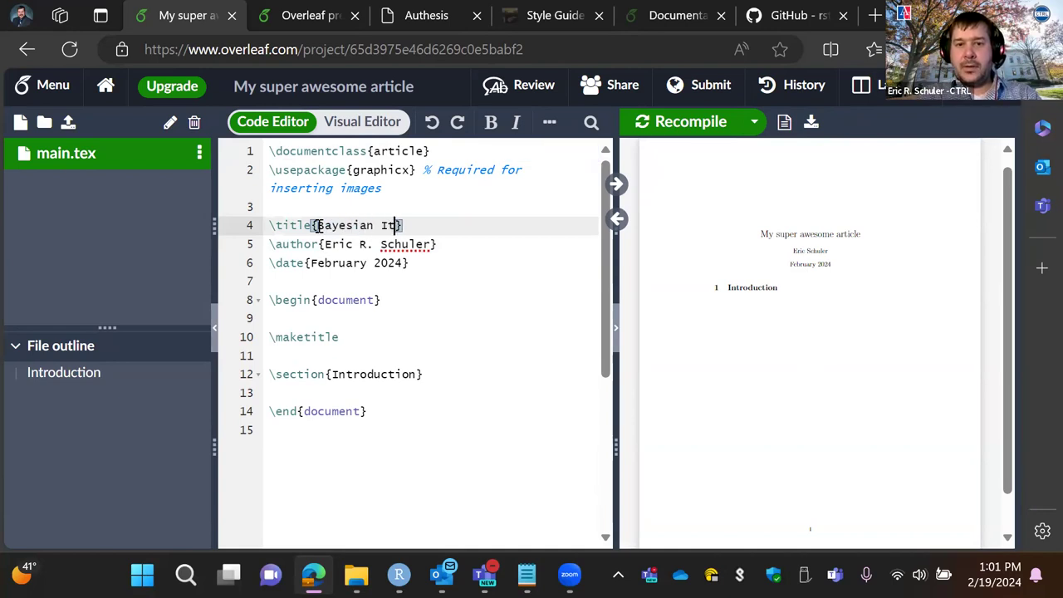
key(BackSpace)
text(m Response The)
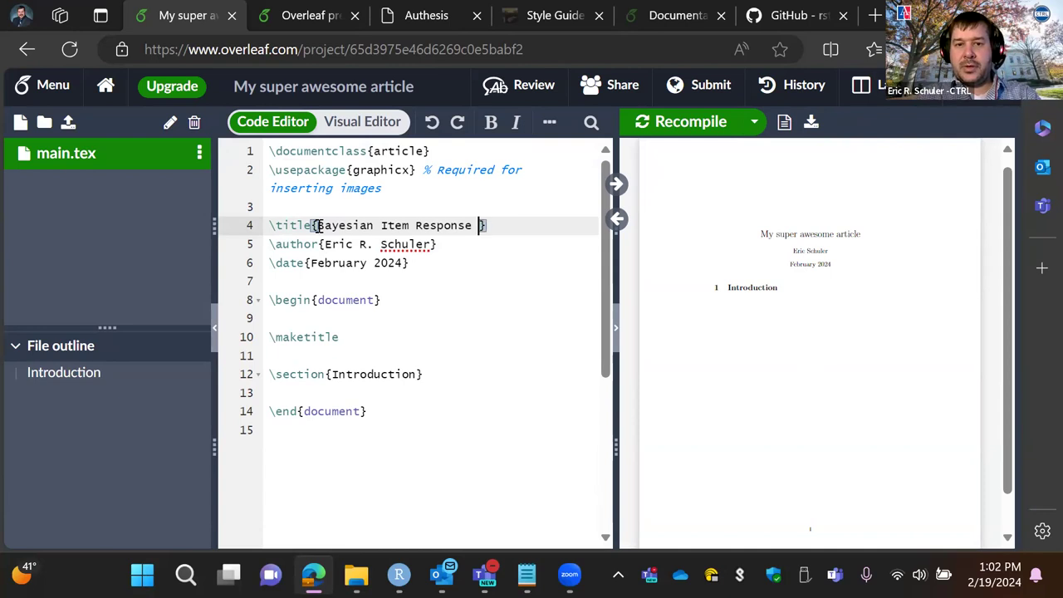
text(ory Simulation)
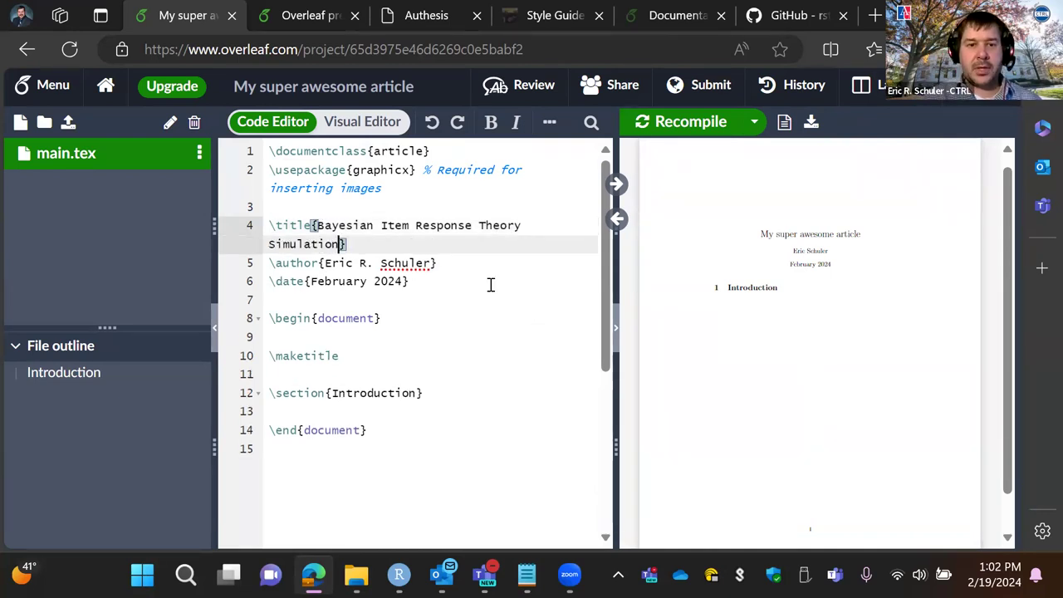
- Recompile the document to update the PDF with the new title and author
mouse_move(662, 160)
right_click(663, 140)
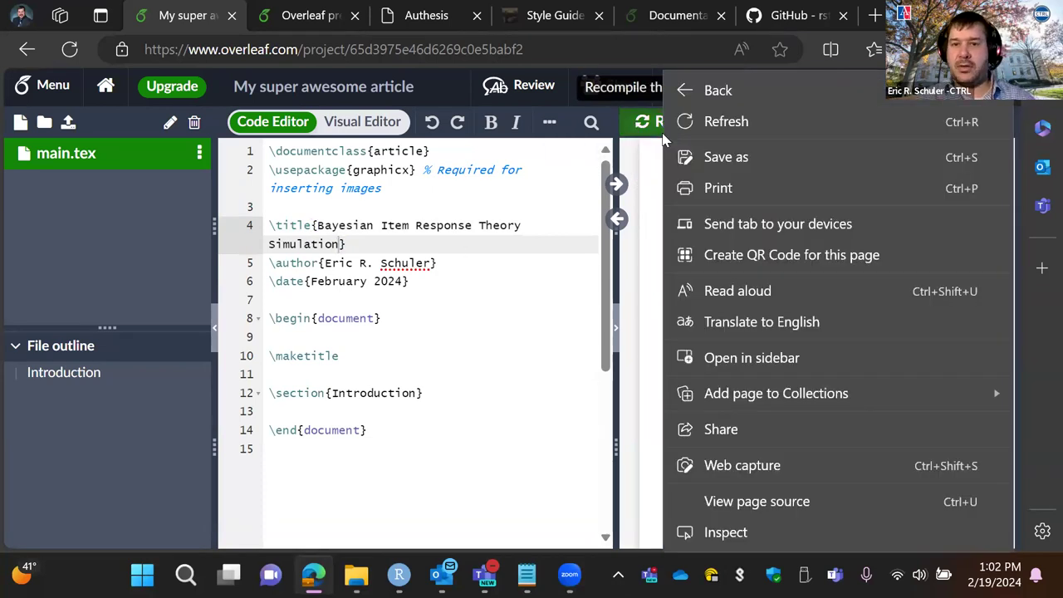
click(645, 122)
click(644, 123)
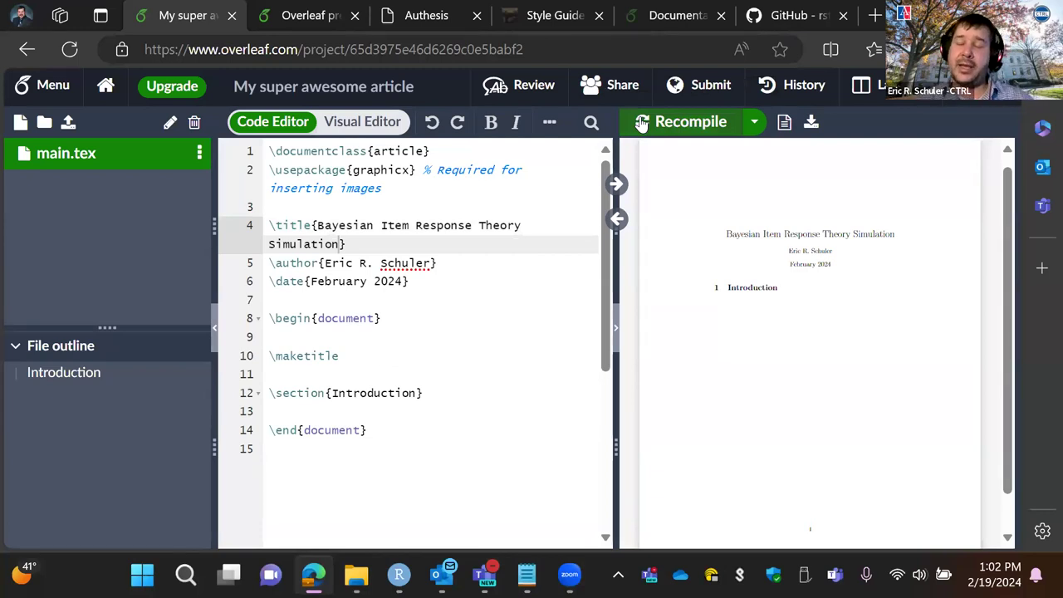
- Look through main.tex in the Visual Editor, including the preamble and rendered title, and return to the Code Editor
click(338, 127)
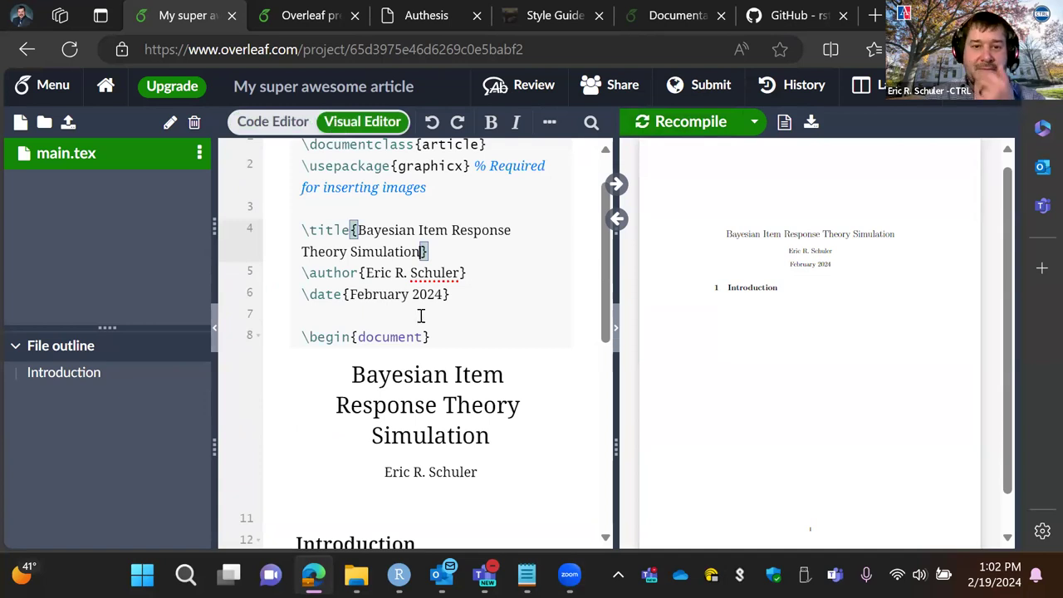
scroll(461, 342, down, 2)
scroll(461, 343, up, 3)
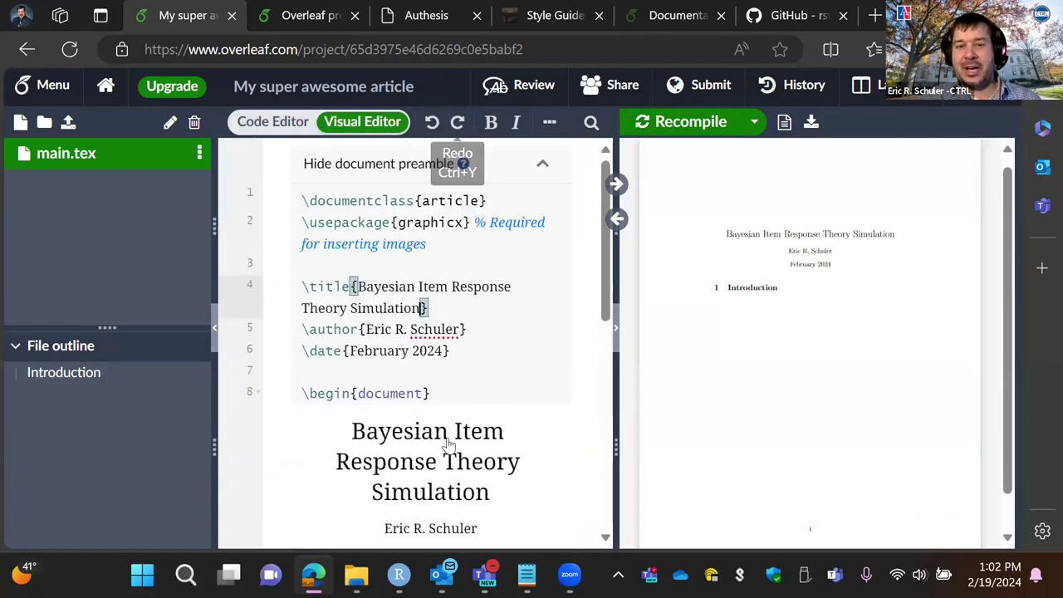
scroll(446, 446, down, 3)
scroll(447, 451, up, 4)
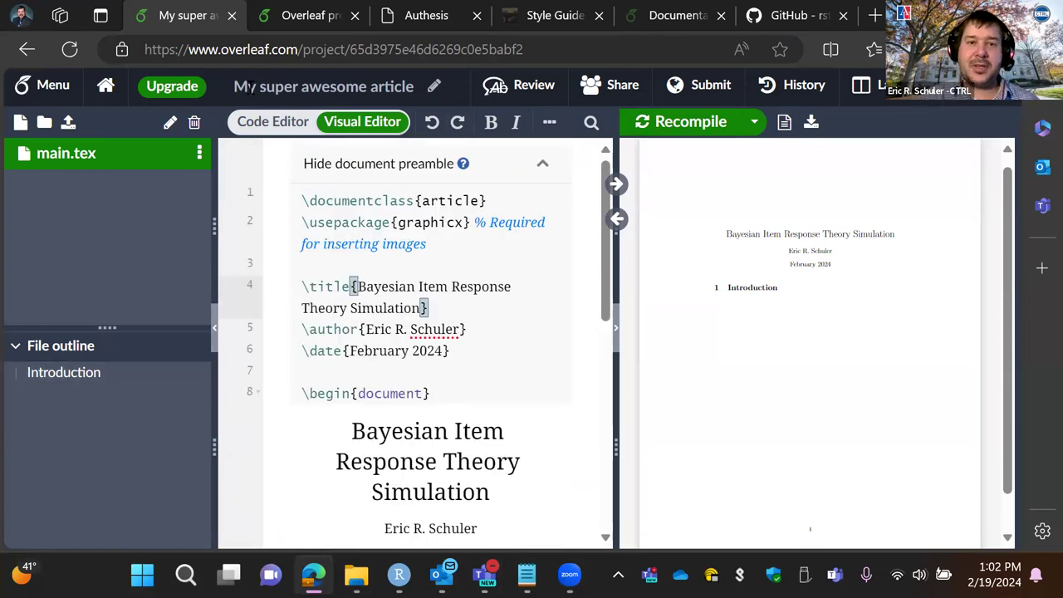
click(256, 122)
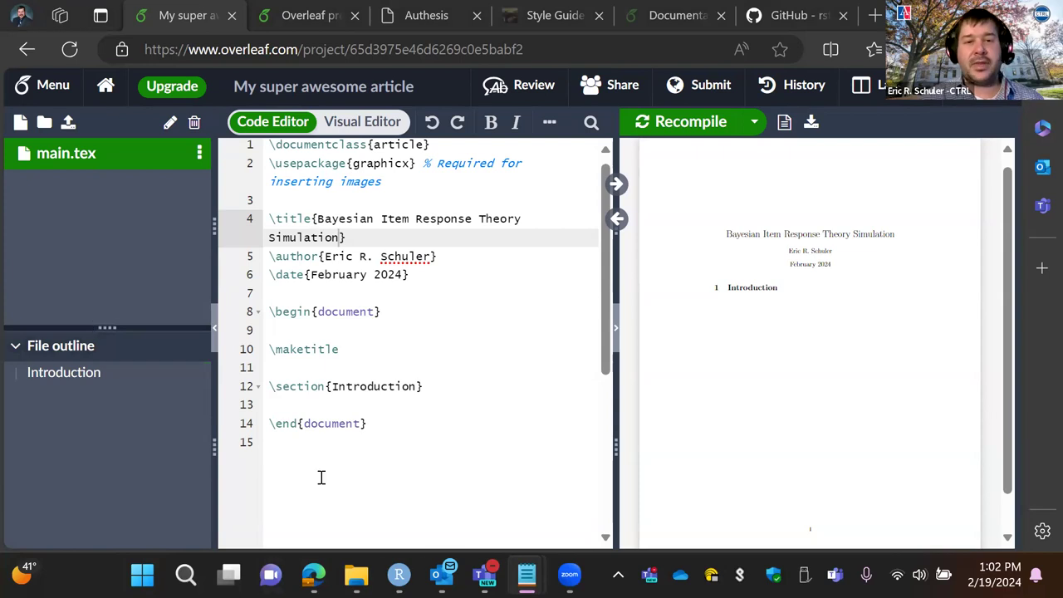
- Add a new file named workshop.tex to the project and open it for editing
click(20, 123)
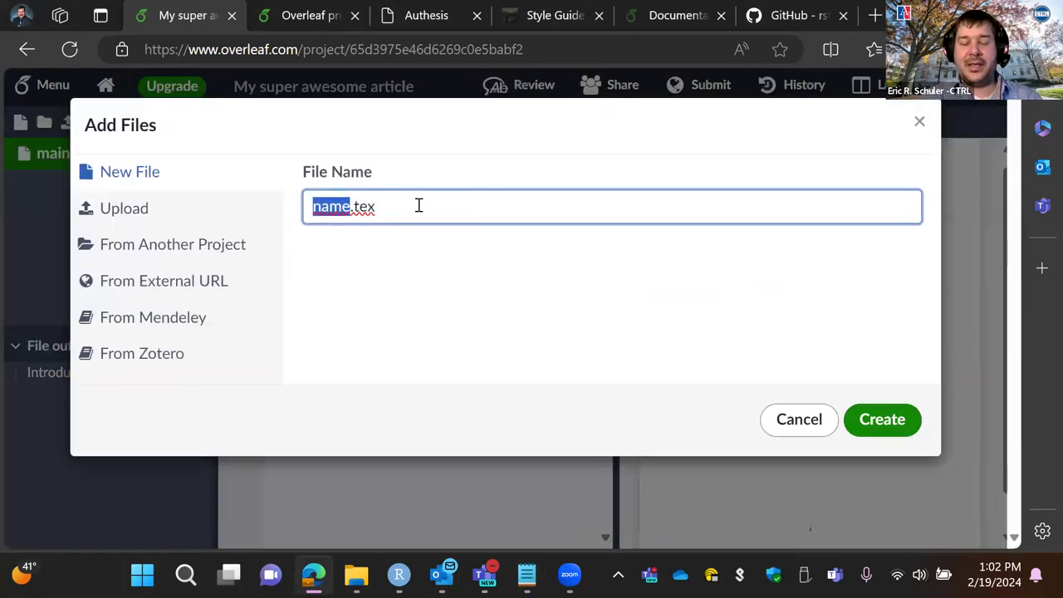
text(workshop)
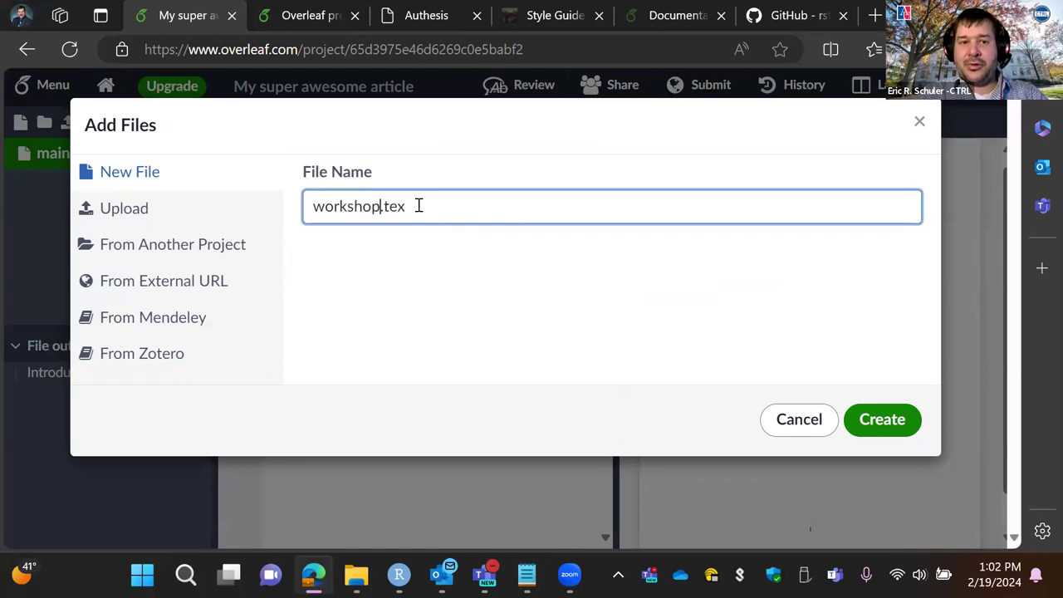
right_click(909, 427)
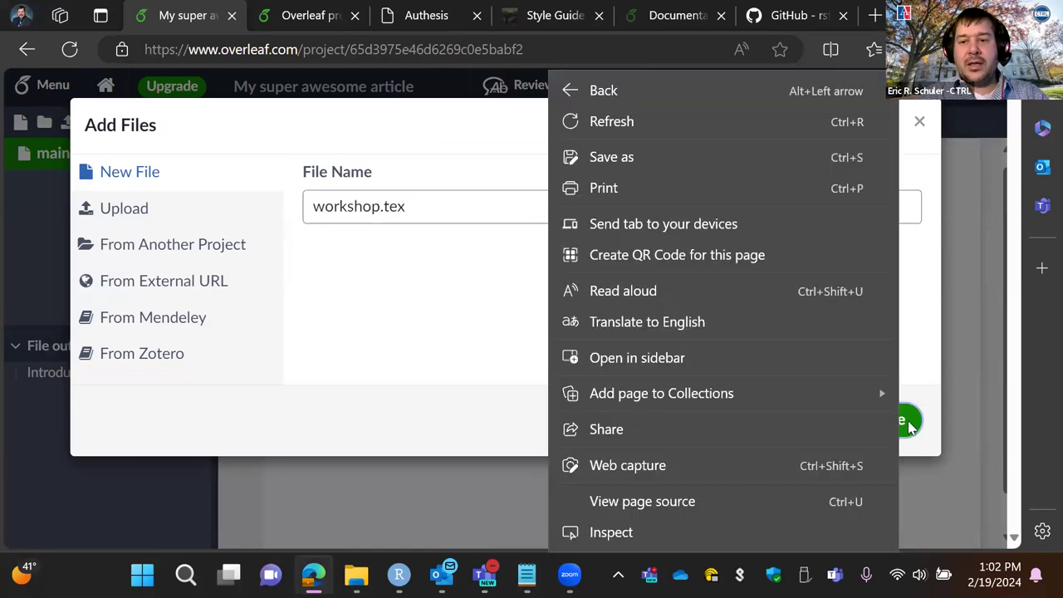
click(914, 427)
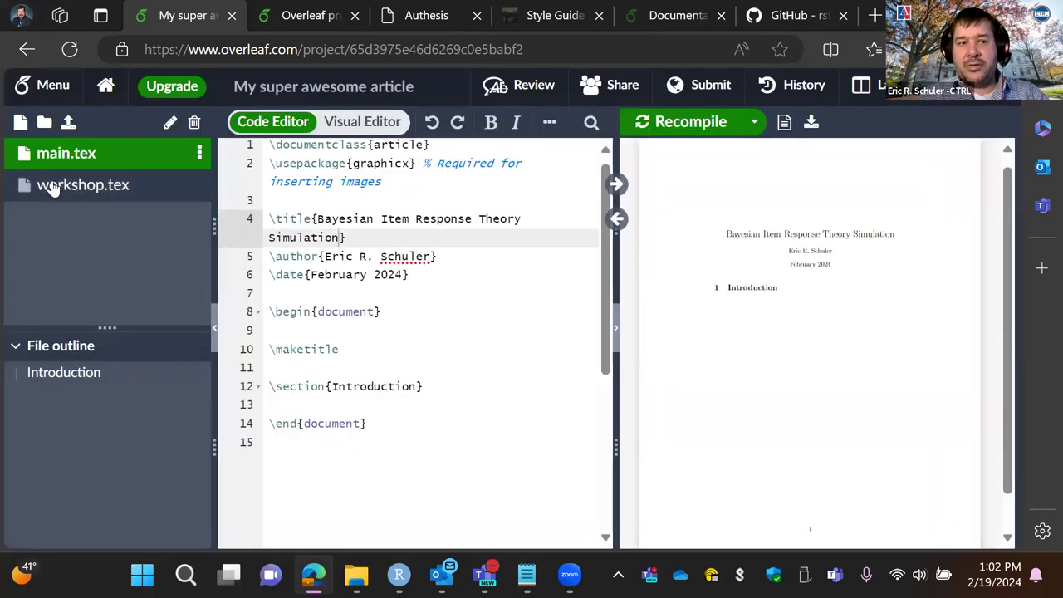
click(51, 187)
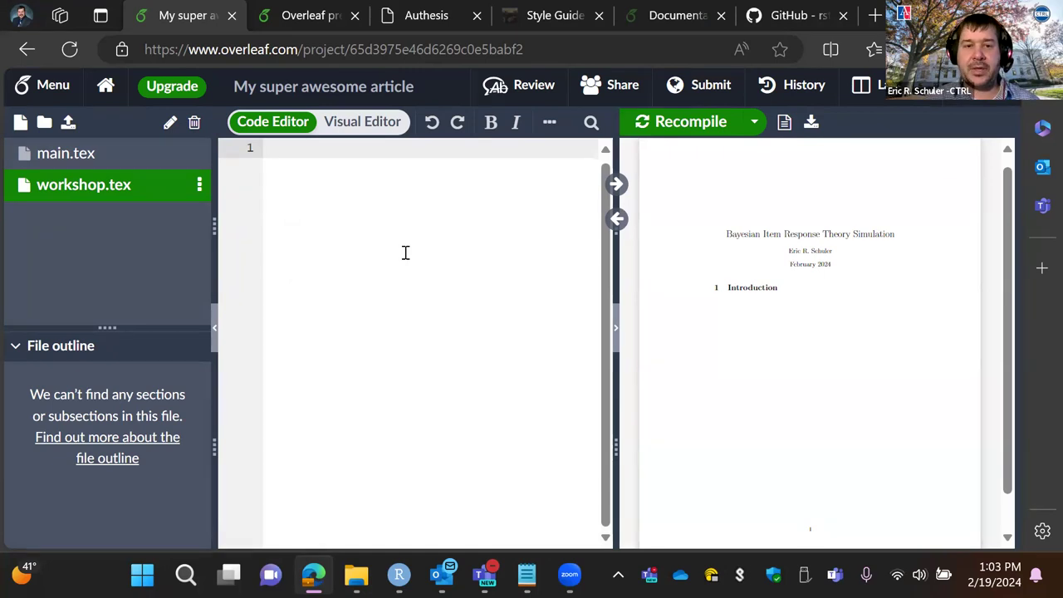
- Paste the prepared 12pt article source into workshop.tex, with its package list, citation settings, title "Bayesian Differential Item Functioning", author, title page and abstract
click(670, 125)
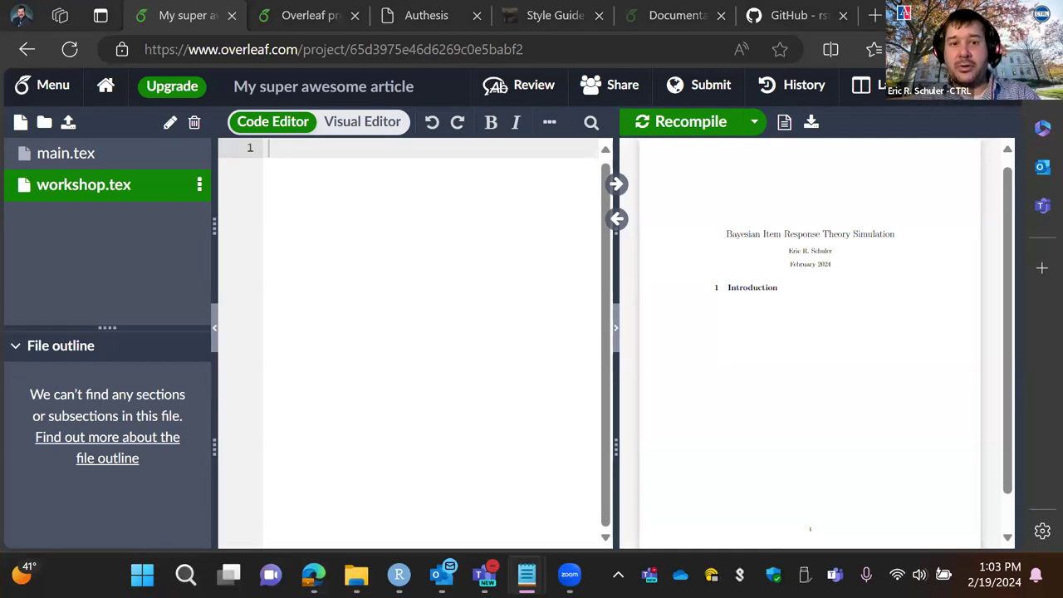
right_click(408, 211)
click(293, 213)
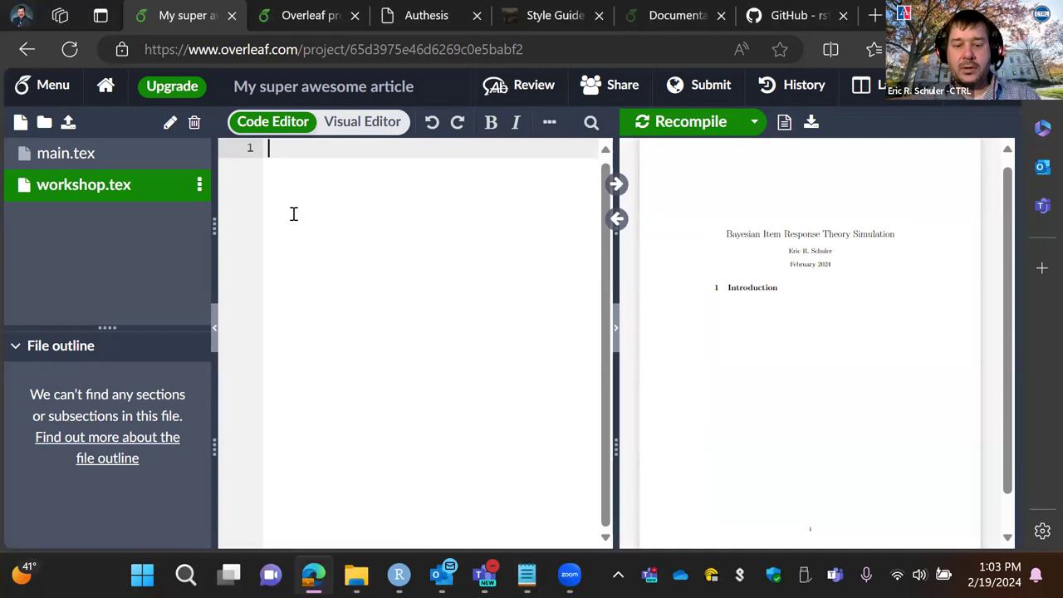
text(\documentclass[12pt]{article} \usepackage{url} \usepackage{graphicx} \usepackage{natbib} \usepackage{hyperref} \usepackage{inputenc} \usepackage{amsmath} \bibliographystyle{abbrvnat} \setcitestyle{authoryear,open={((},close={))}} %Citation-related commands   \title{Bayesian Differential Item Functioning} \author{Eric R. Schuler, PhD} \begin{document} \begin{titlepage} \maketitle \end{titlepage}   \begin{abstract}     Blah blah blah... this is an abstract. \end{abstract} \newpage)
scroll(356, 291, up, 1)
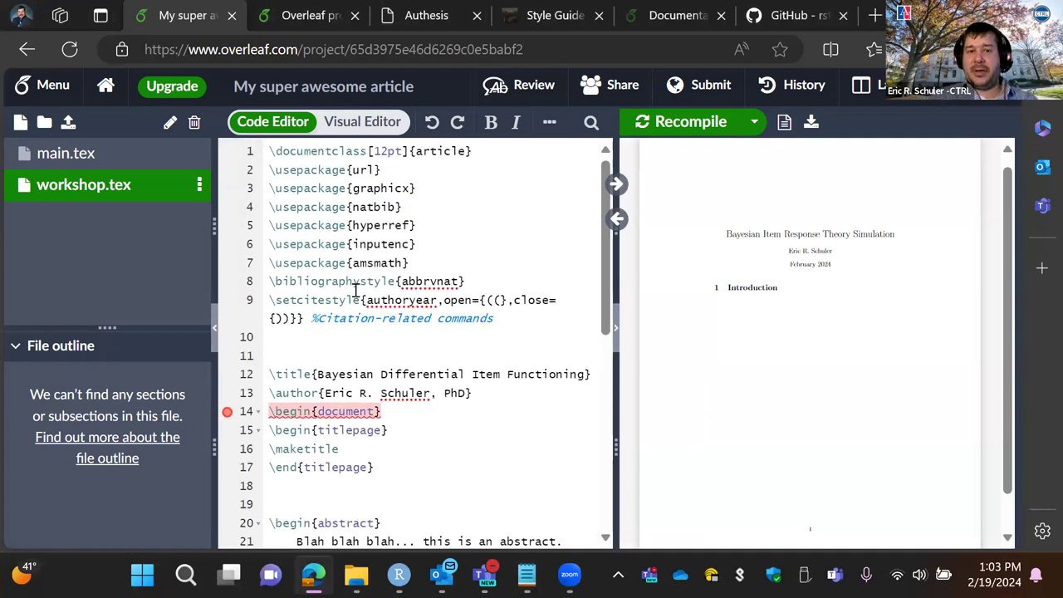
- Examine the document class declaration on the first line of workshop.tex, including its font size option and article class
right_click(482, 209)
click(413, 155)
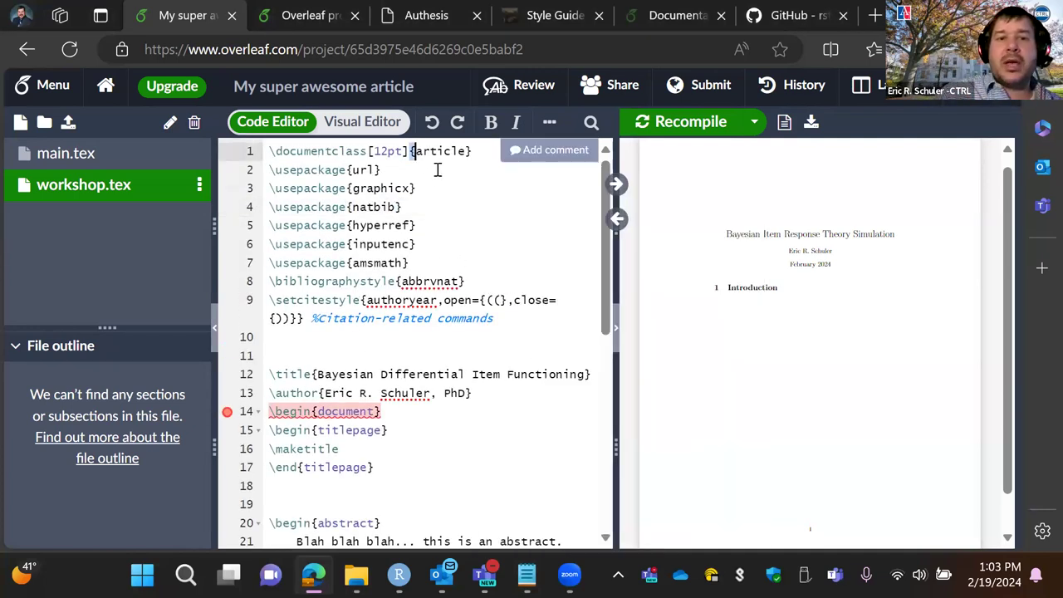
click(437, 170)
click(475, 158)
right_click(479, 162)
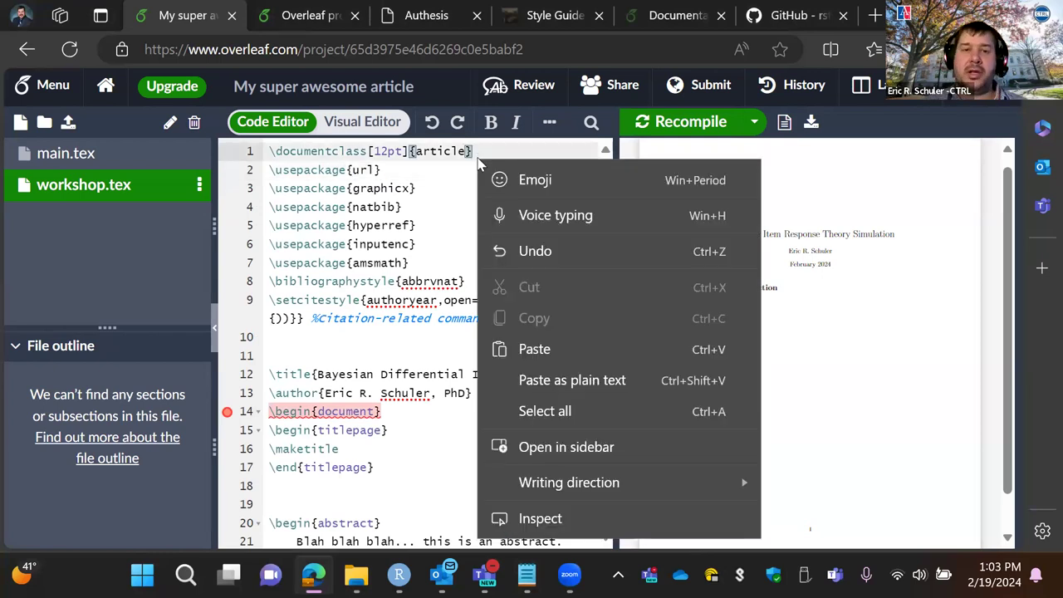
click(478, 141)
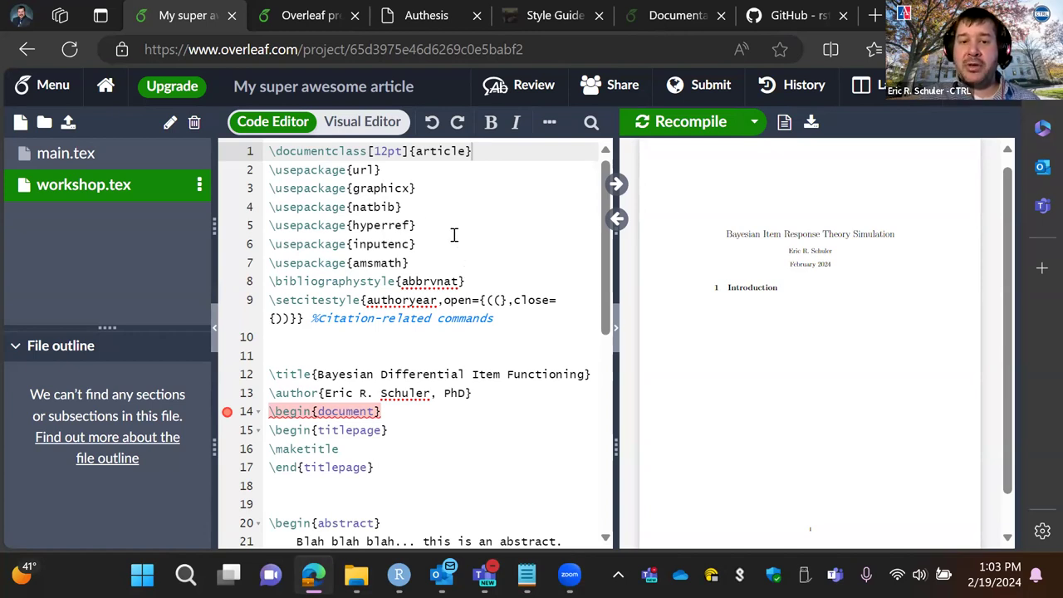
- Go through the preamble line by line, from the url package to amsmath, plus the bibliography style and citation style commands
click(403, 170)
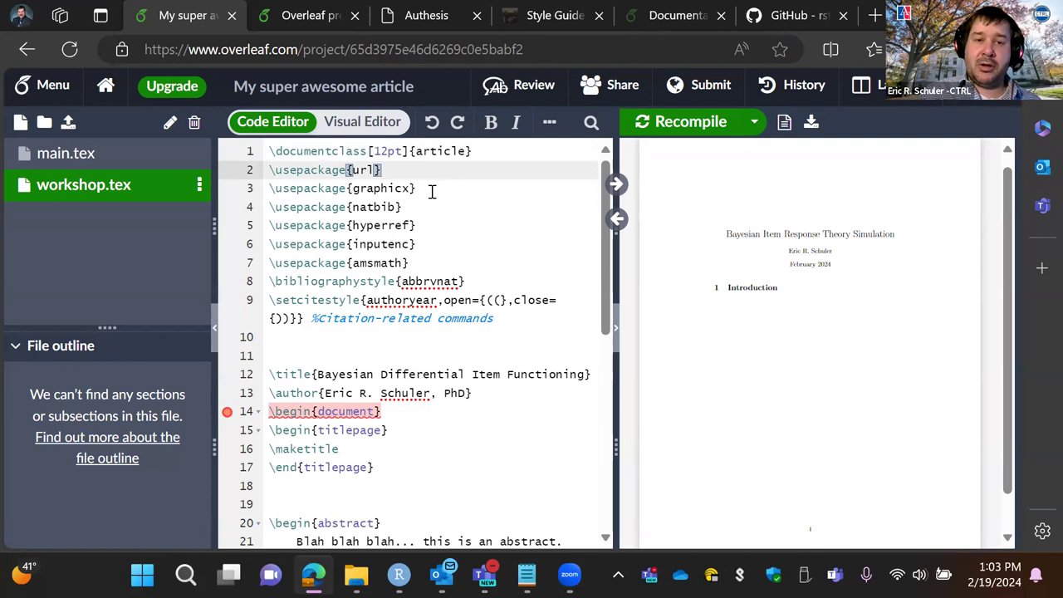
click(431, 191)
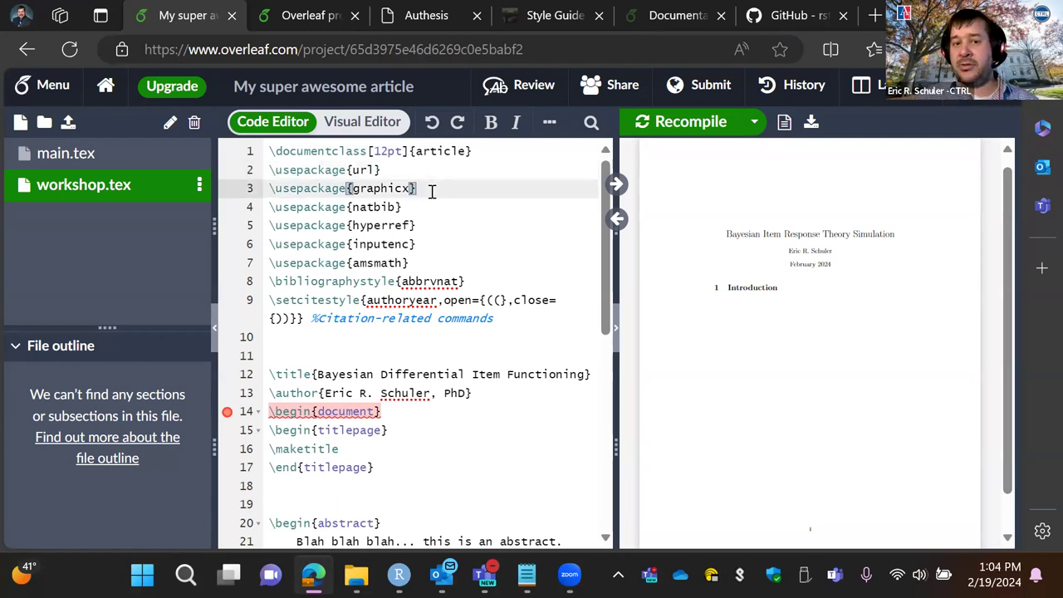
key(Down)
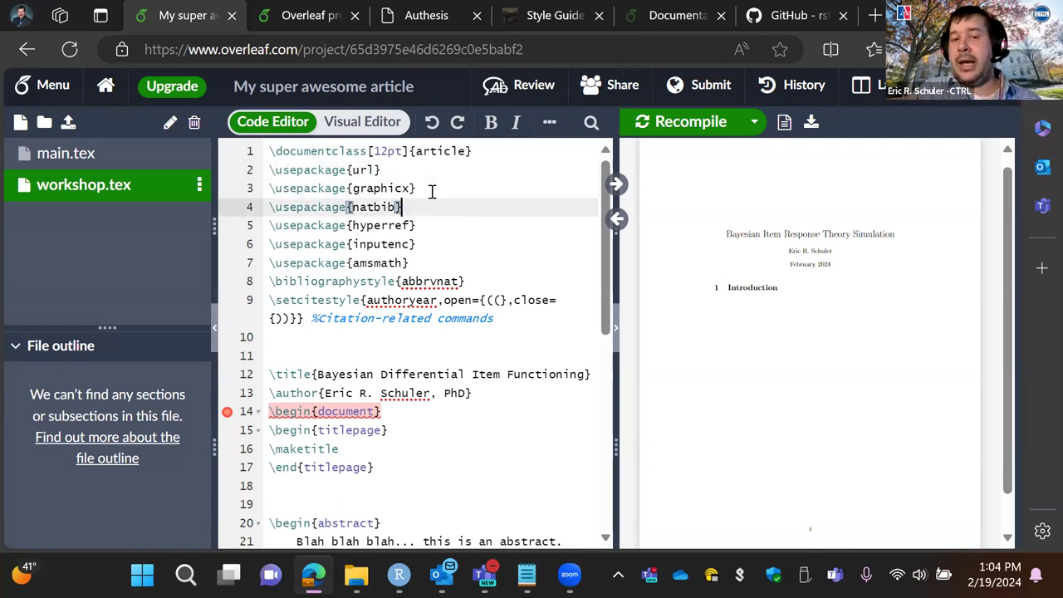
key(Down)
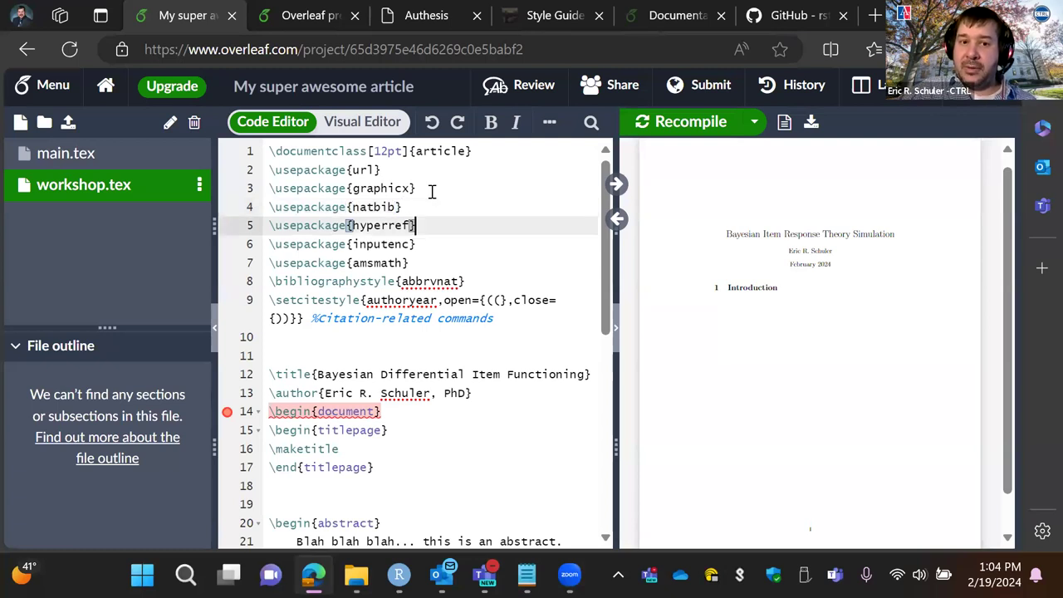
key(Down)
key(Down)
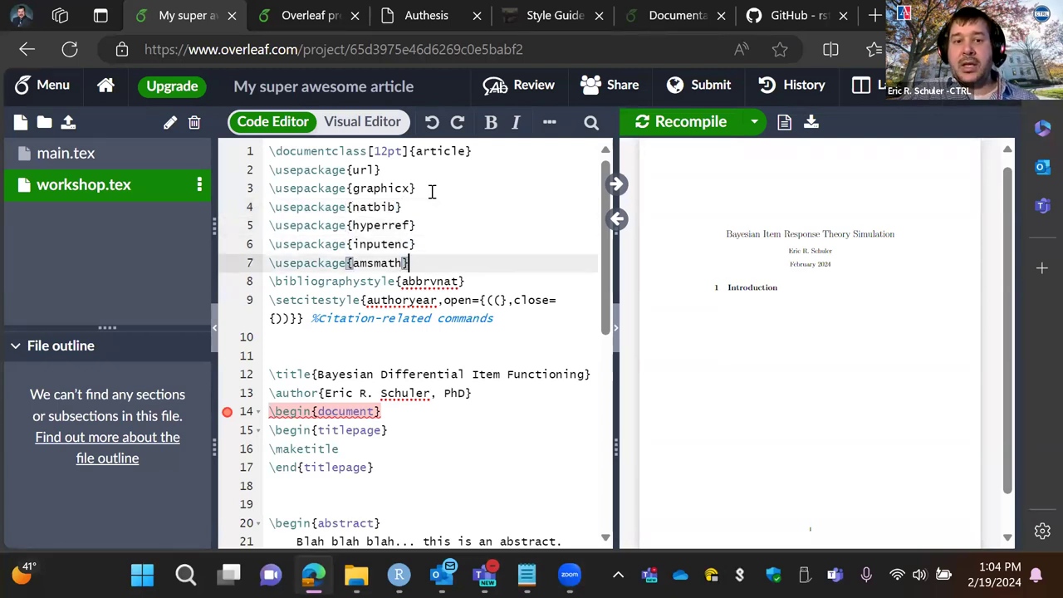
key(Down)
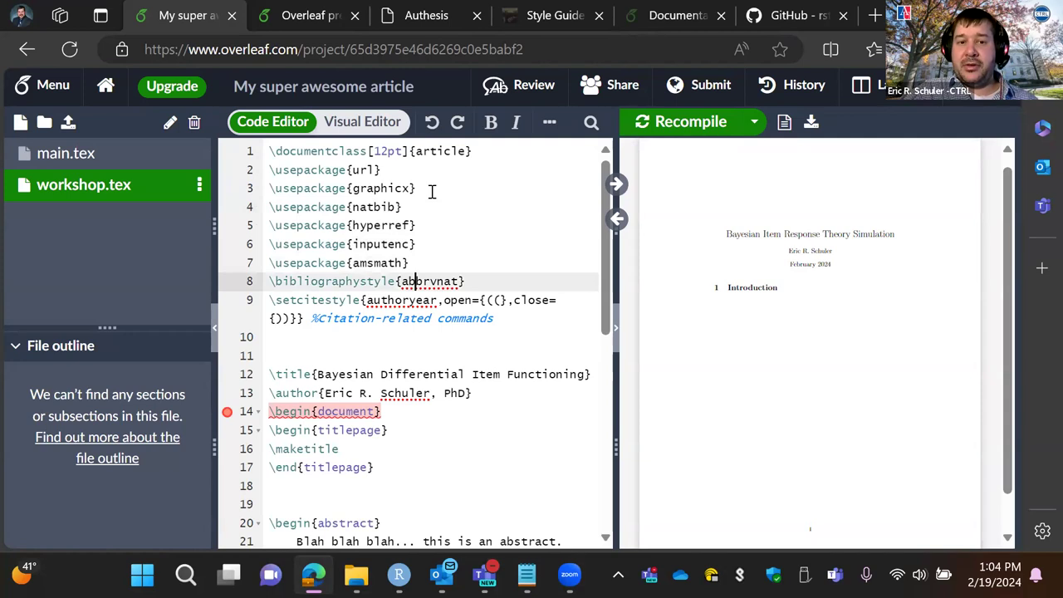
click(278, 301)
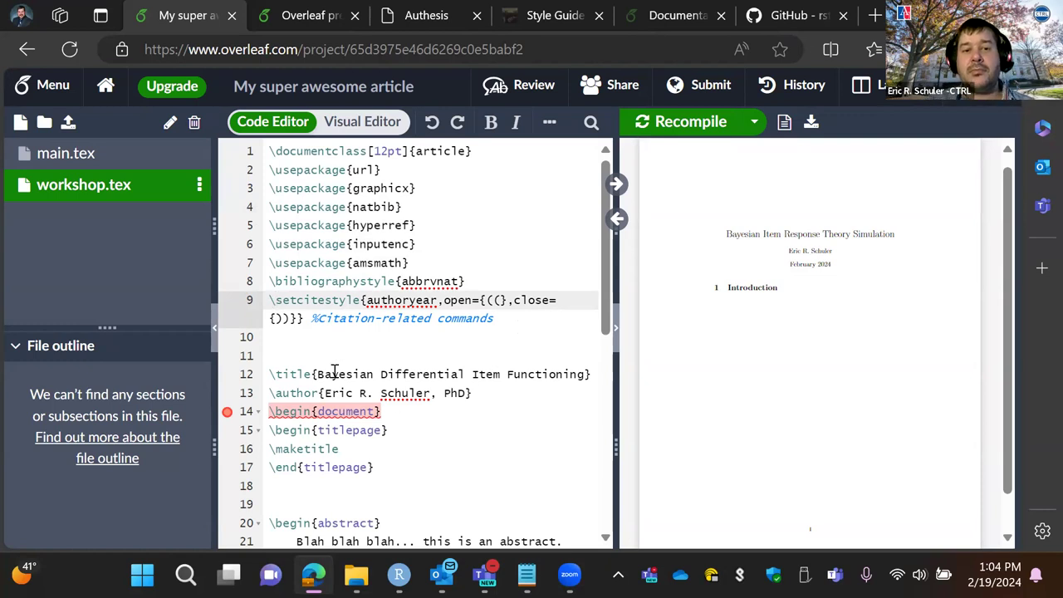
click(300, 356)
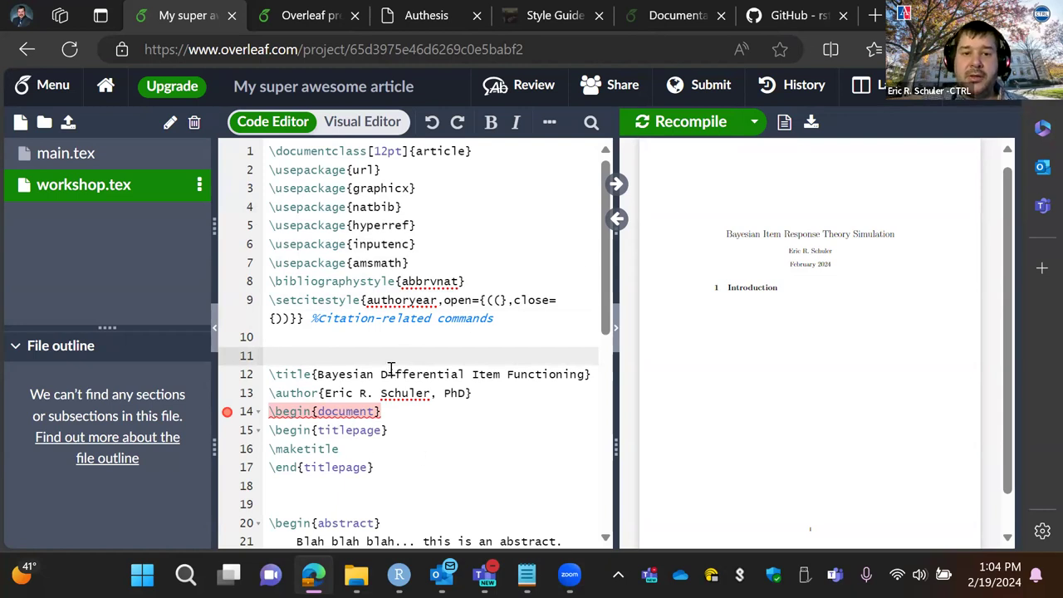
click(353, 338)
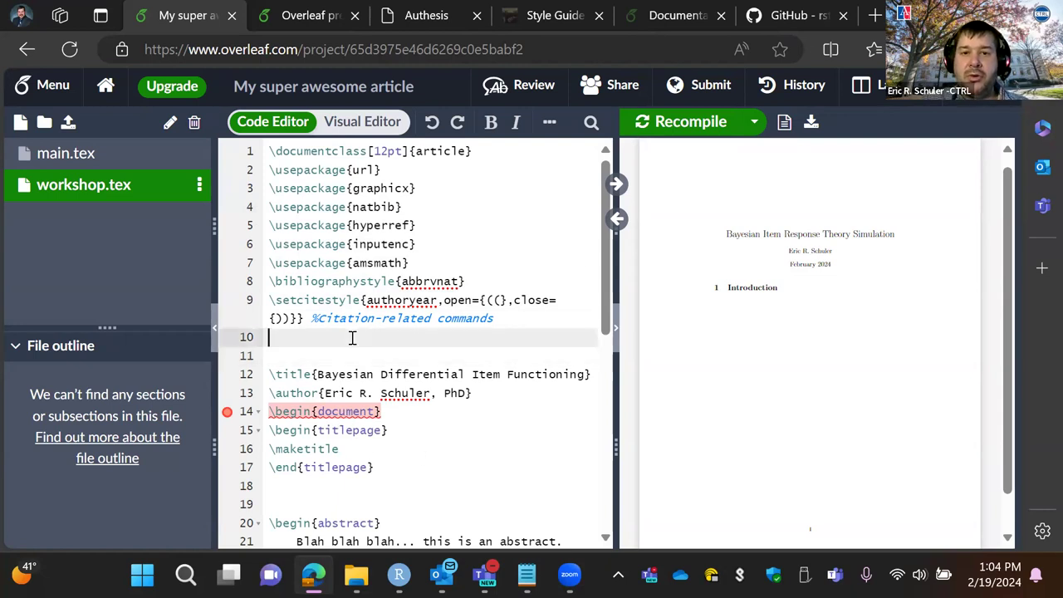
- Recompile workshop.tex and read through the compile errors and raw logs
click(670, 122)
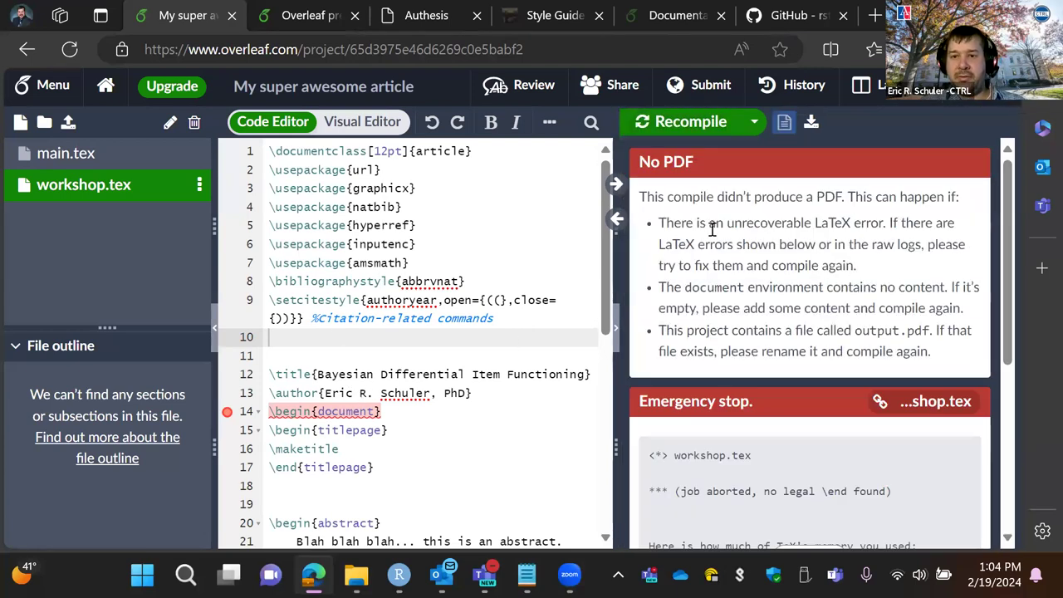
scroll(540, 363, down, 2)
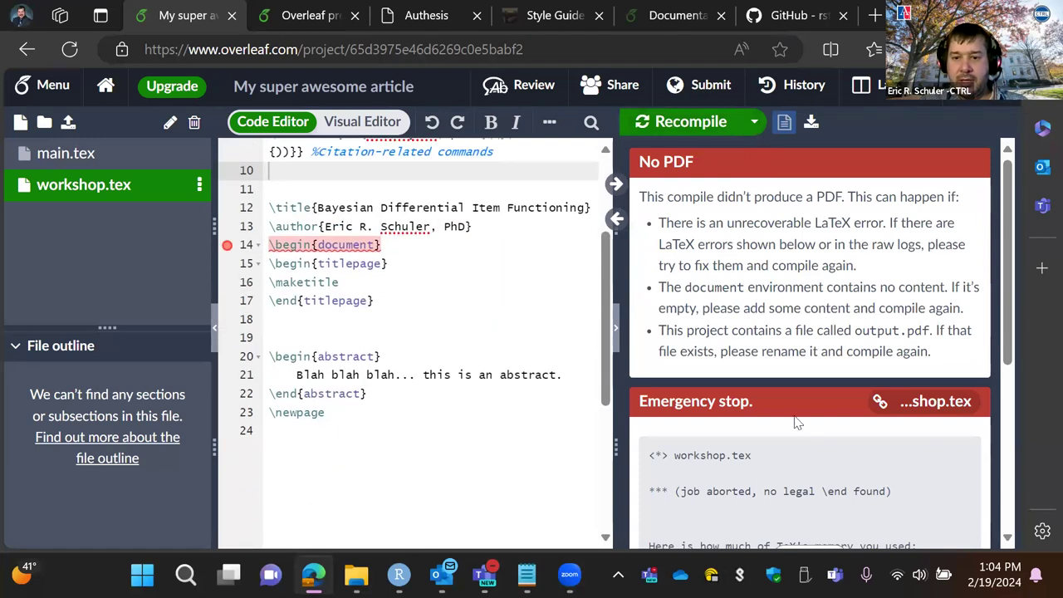
scroll(798, 421, down, 3)
scroll(837, 440, down, 1)
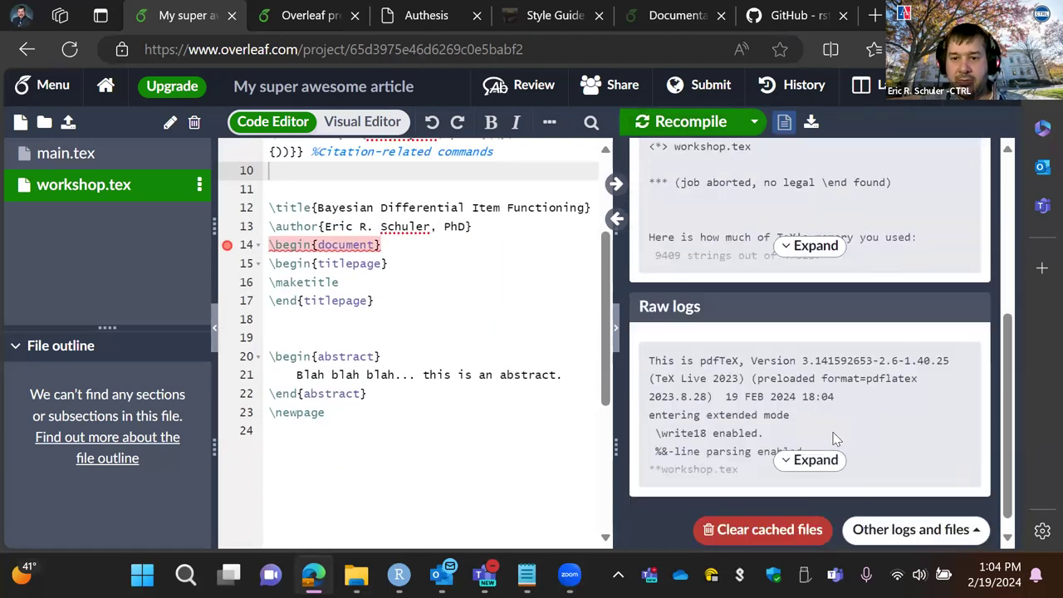
scroll(837, 440, up, 4)
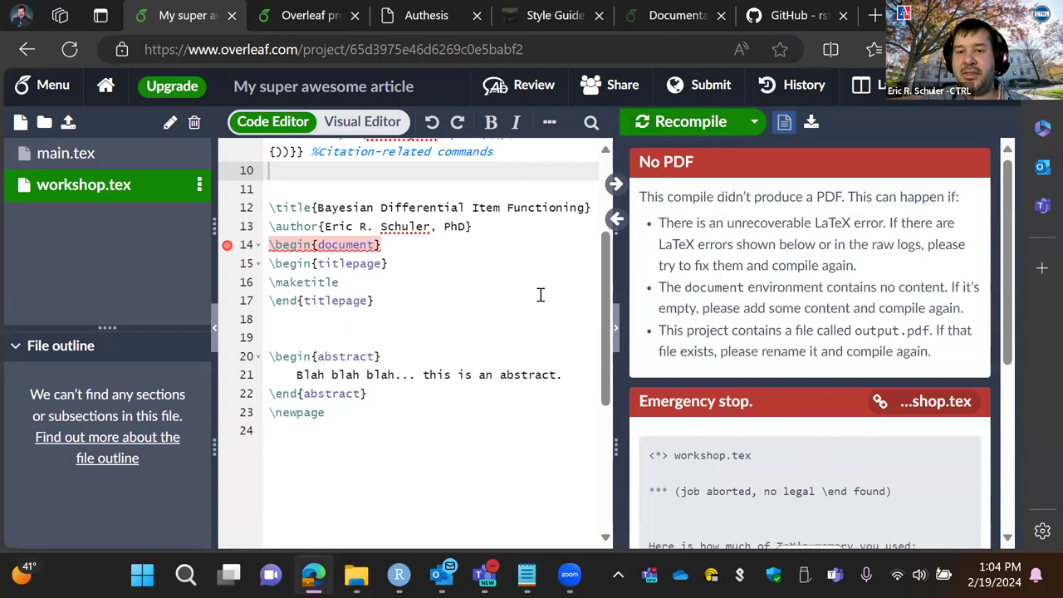
- Add \end{document} below the \newpage command at the end of workshop.tex and recompile the document
click(325, 441)
key(Return)
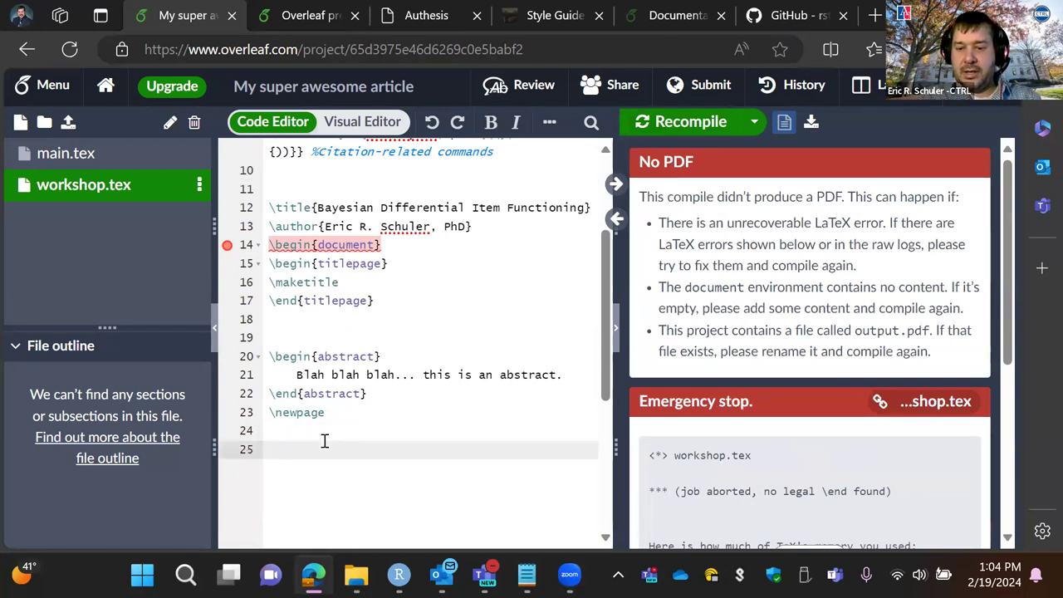
text(\end)
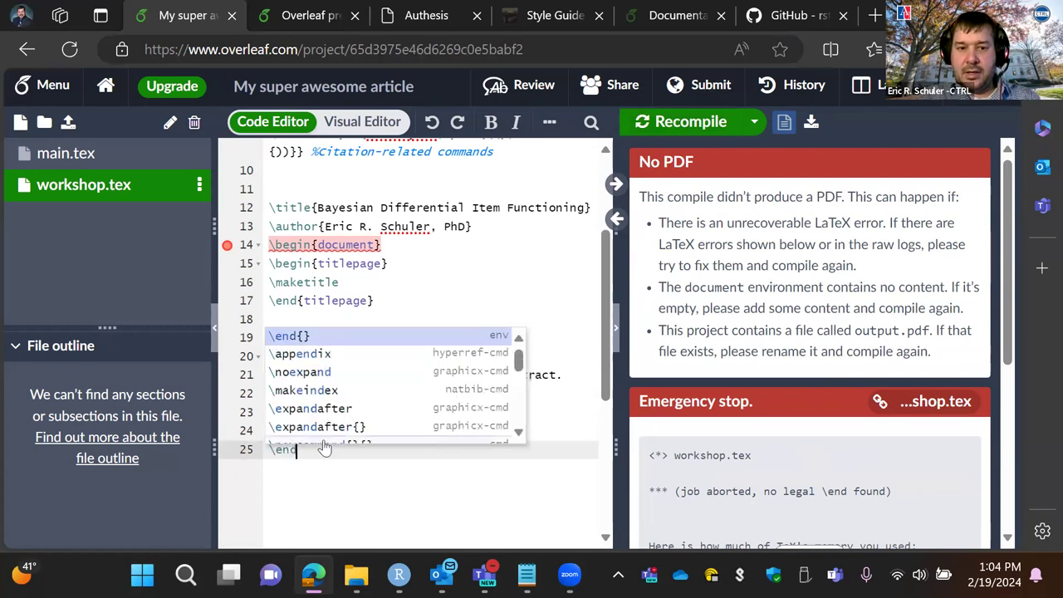
text({document)
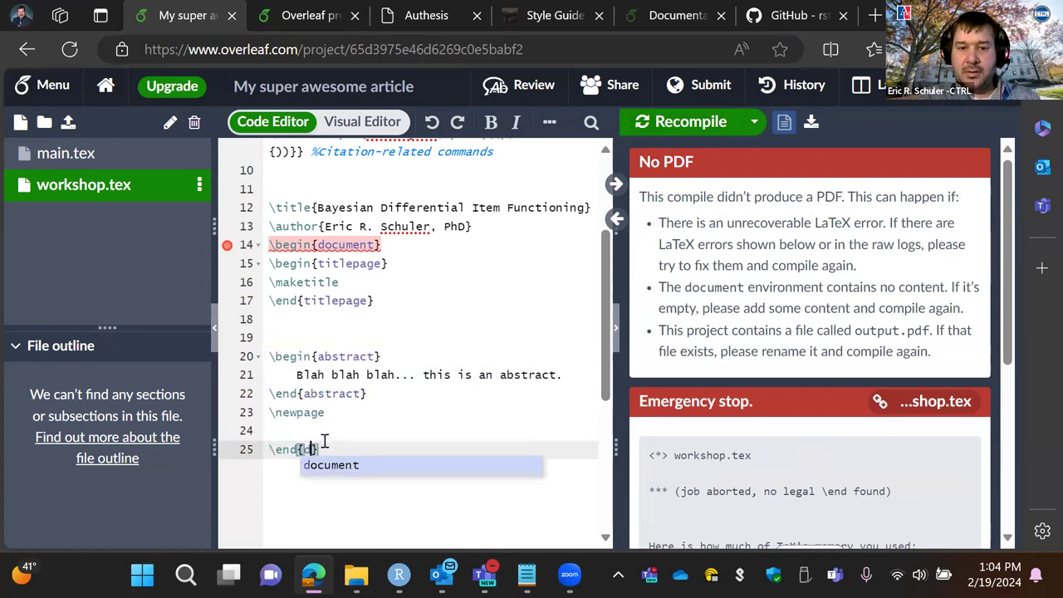
key(Return)
key(ctrl+s)
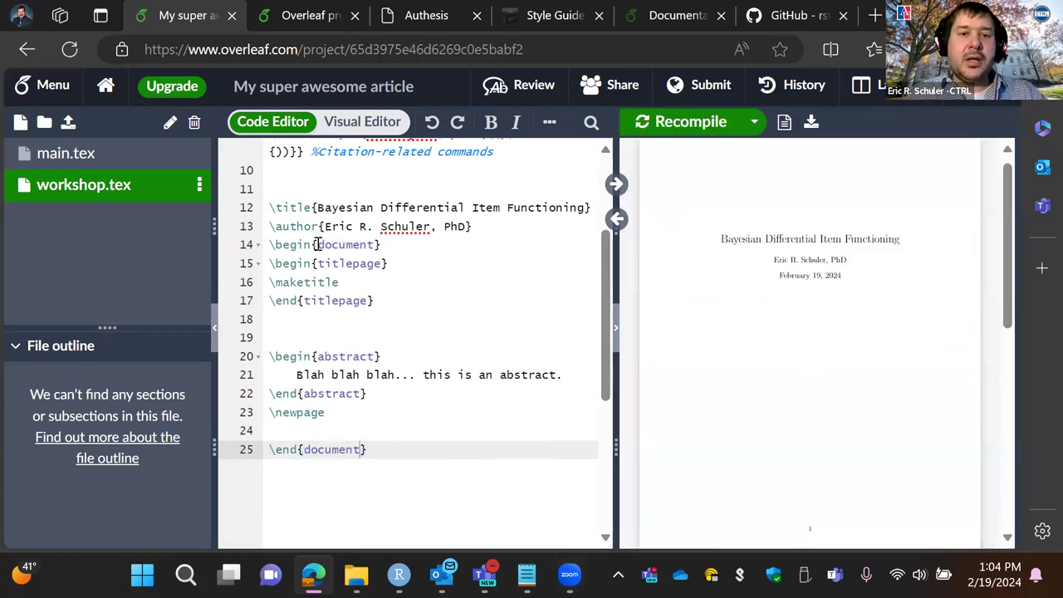
- Compare the preamble, \begin{document} and titlepage code with the title and abstract pages of the compiled PDF
scroll(281, 194, up, 2)
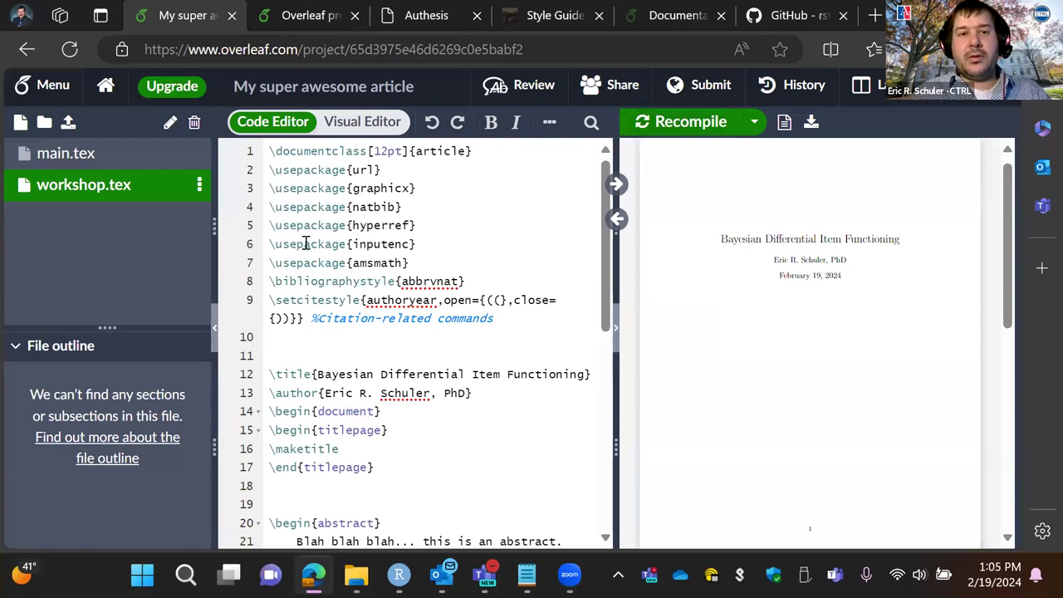
scroll(329, 331, down, 1)
scroll(329, 330, down, 1)
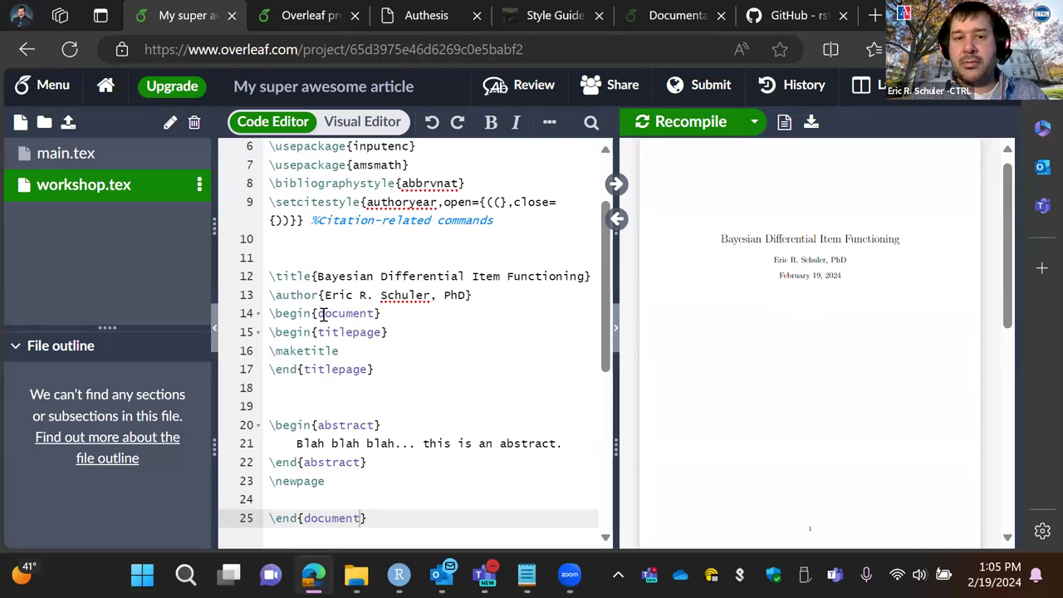
click(267, 313)
drag(267, 313, 401, 314)
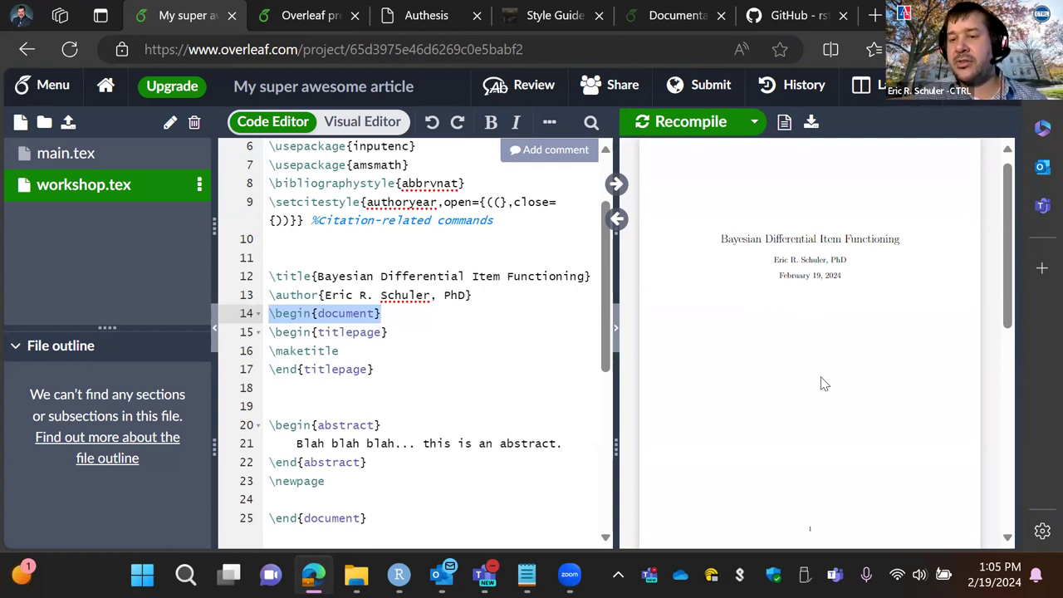
scroll(821, 382, down, 4)
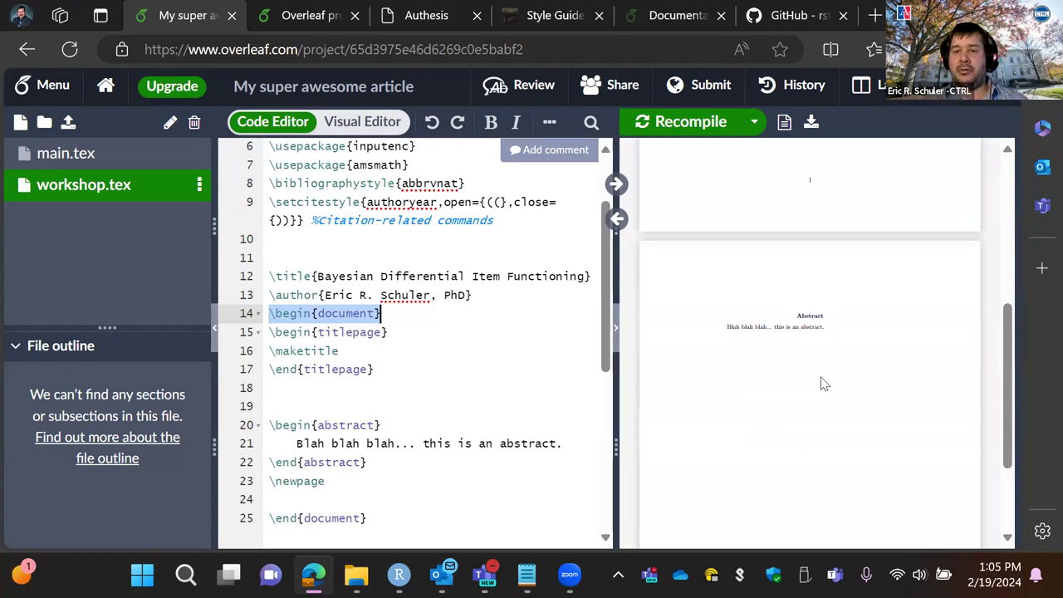
scroll(820, 382, up, 5)
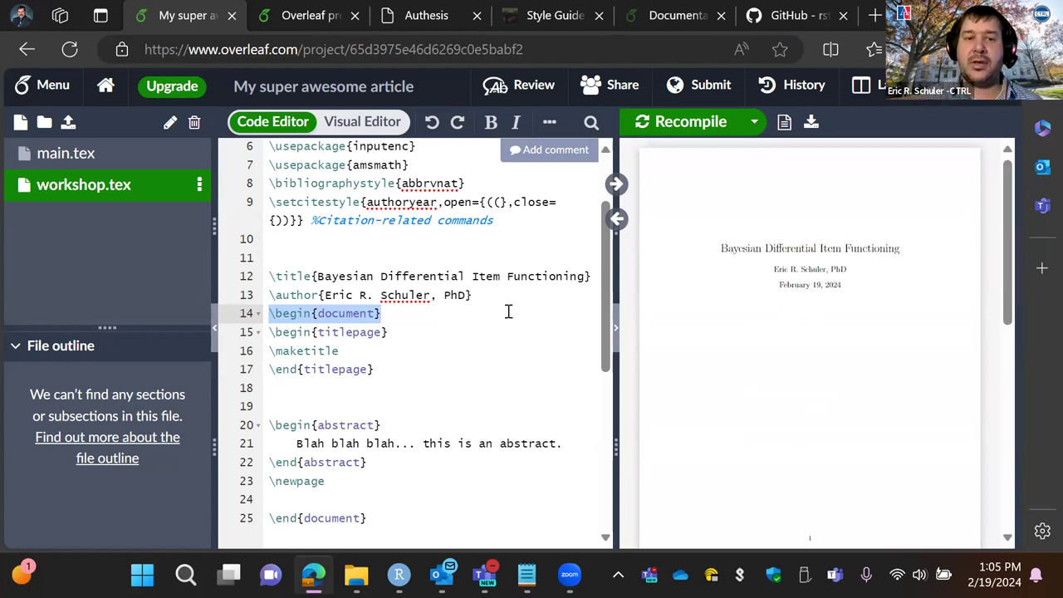
click(325, 334)
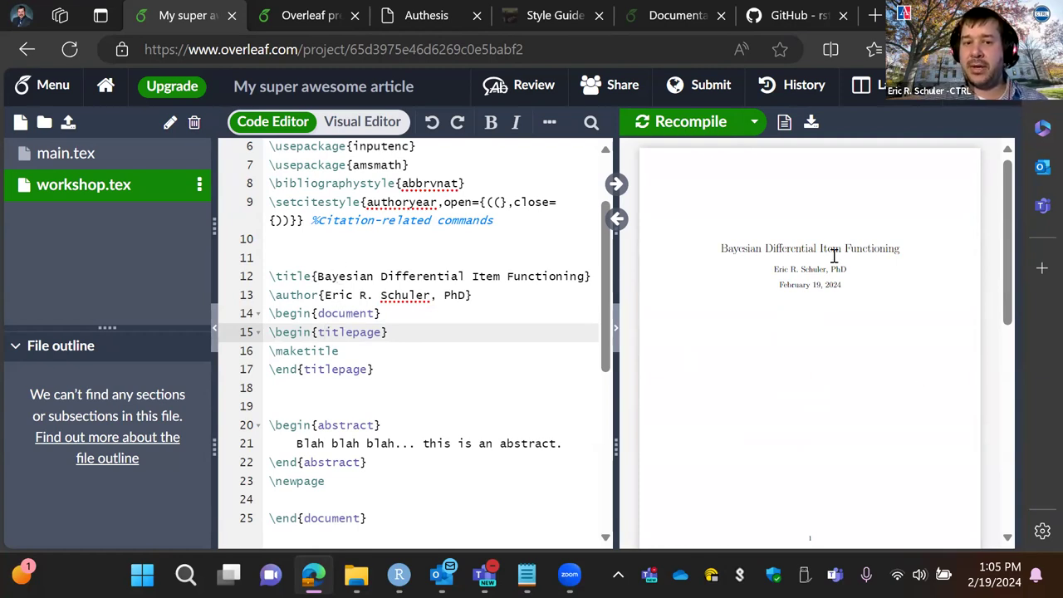
click(508, 398)
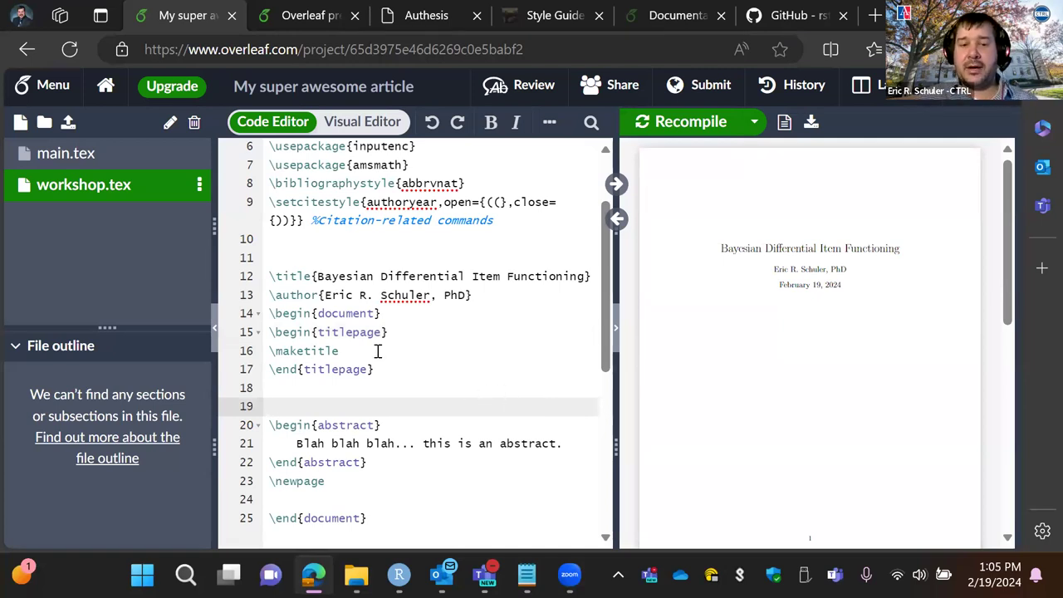
- Append "this is going to be accepted without revisions!!!!" to the abstract text and recompile the document
scroll(377, 351, down, 1)
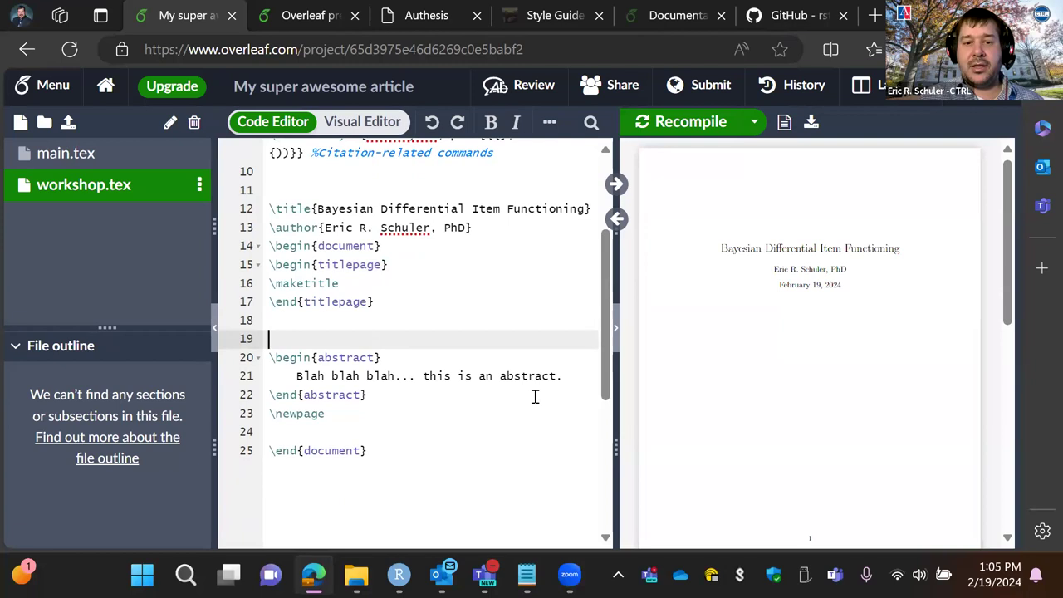
click(562, 374)
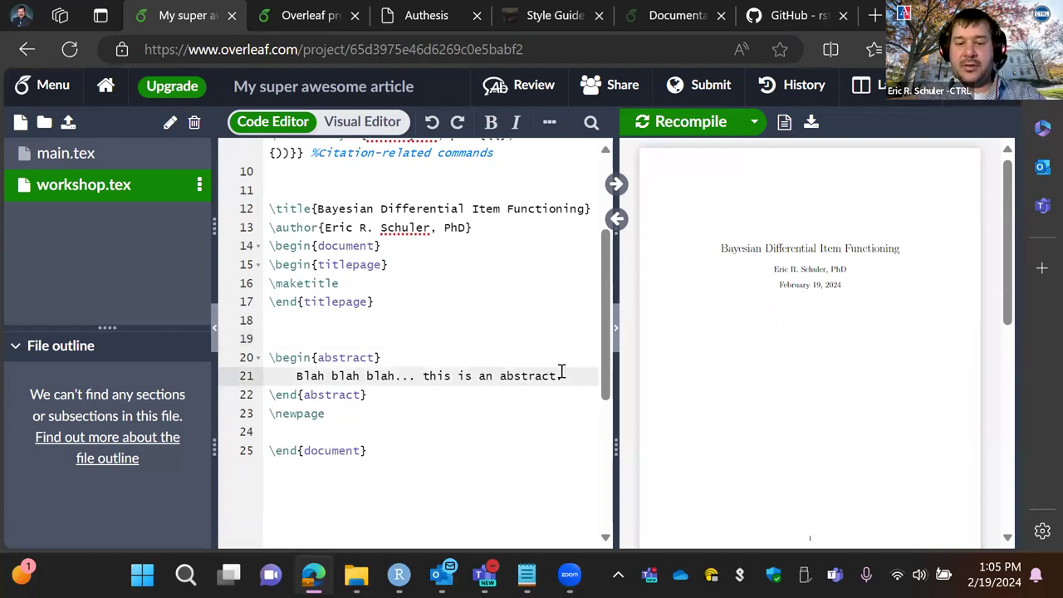
text(this is goin)
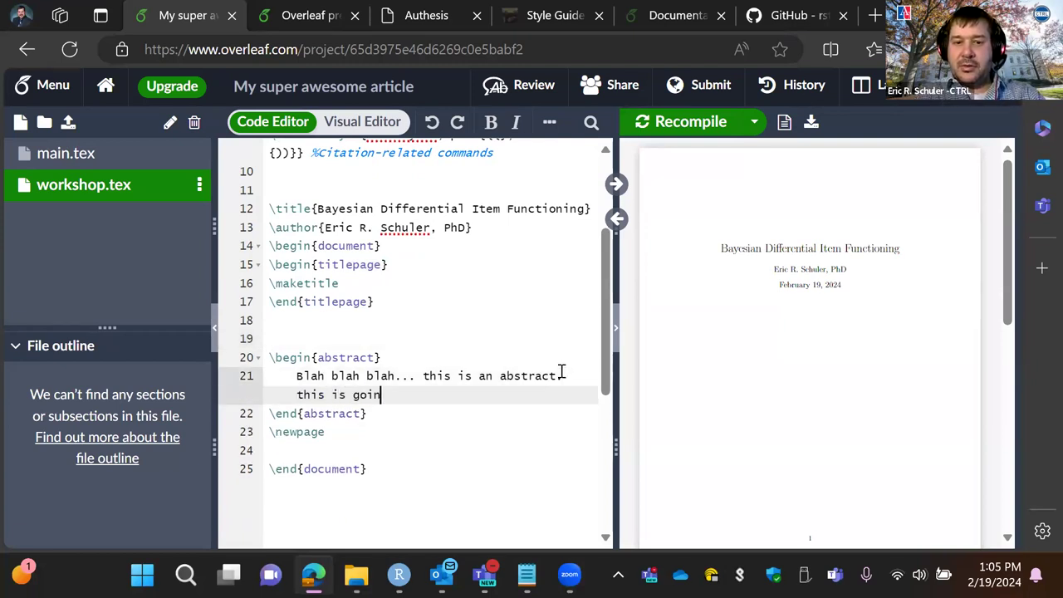
text(g to be accepe)
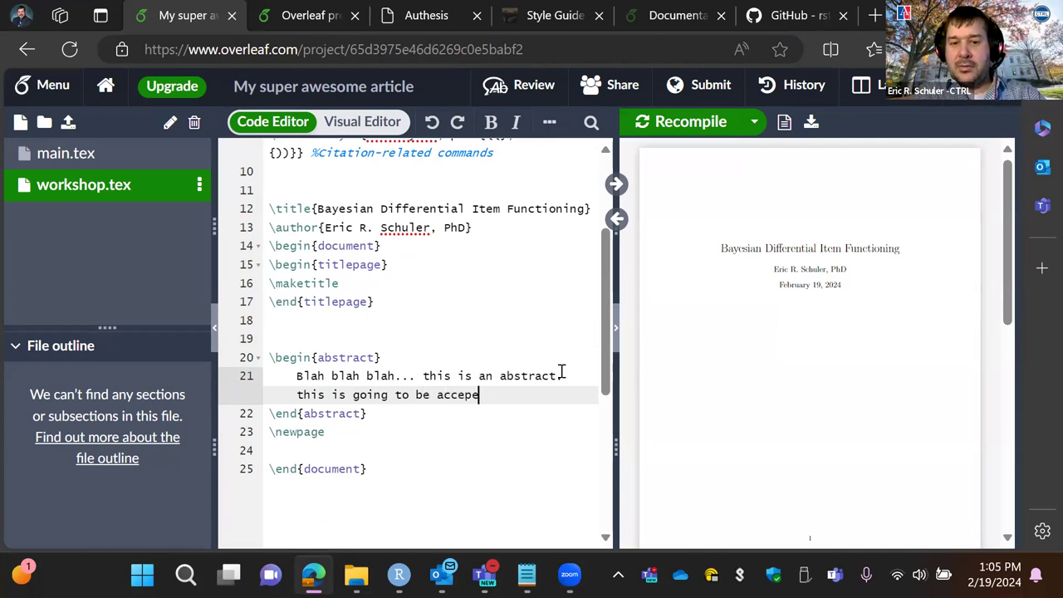
key(BackSpace)
text(ted with)
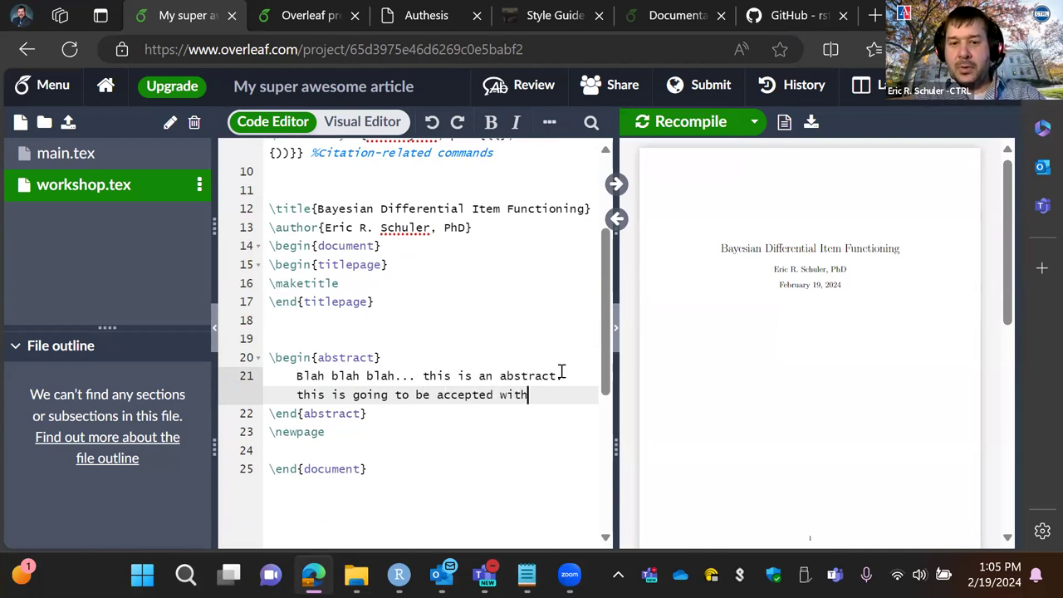
text(out revisions!!!!)
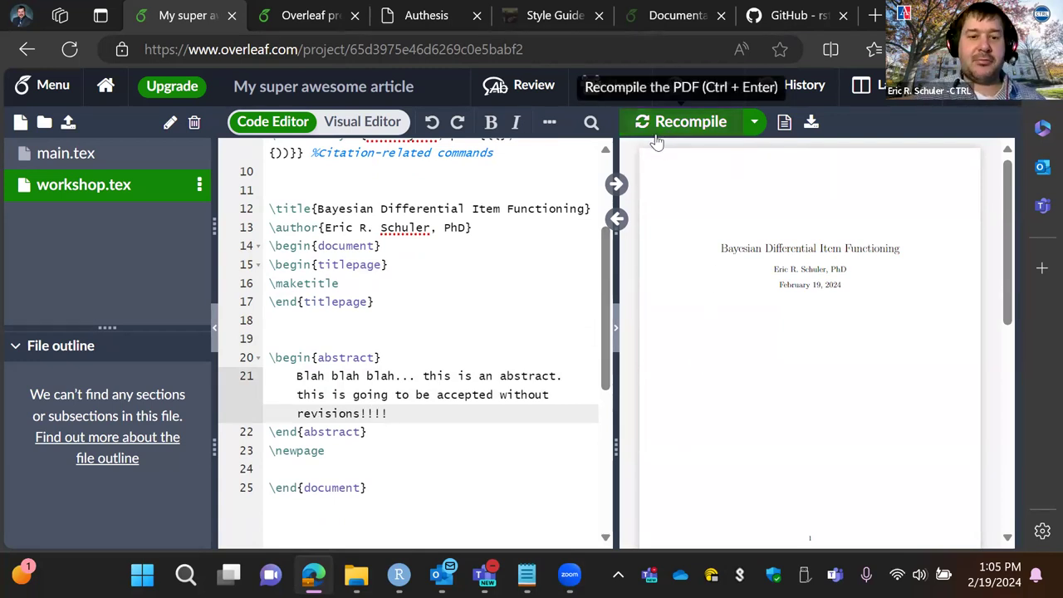
scroll(469, 405, down, 1)
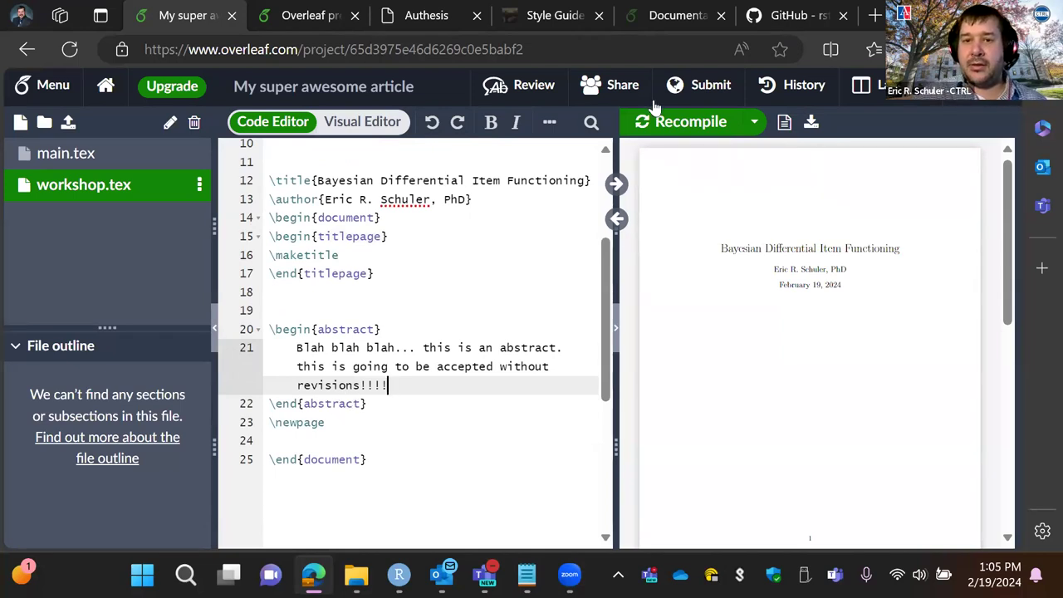
click(665, 125)
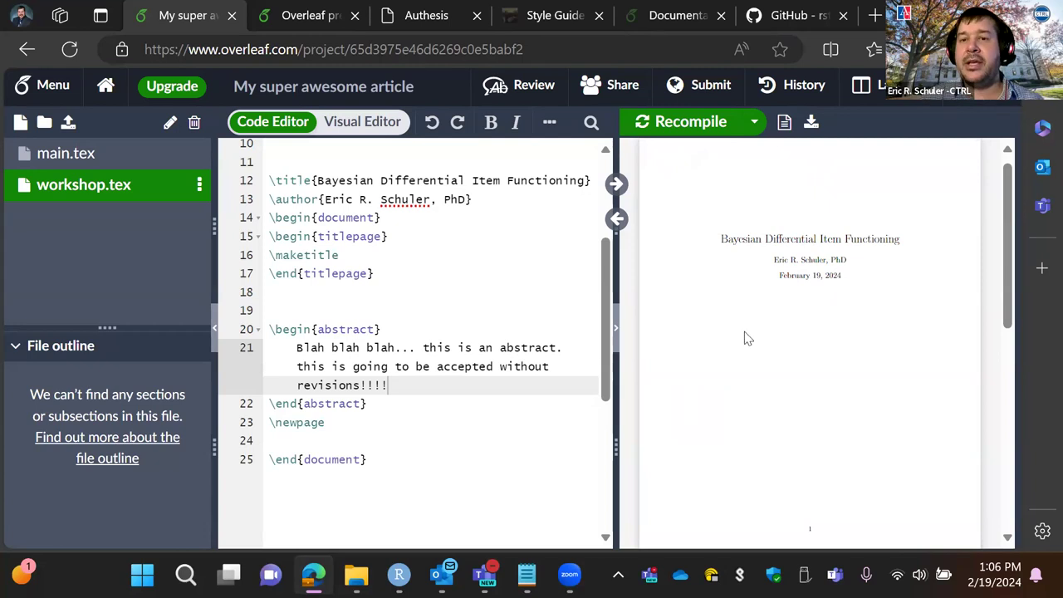
- Check the raw logs of the compile and compare the abstract and \newpage code with the abstract page of the PDF
right_click(784, 122)
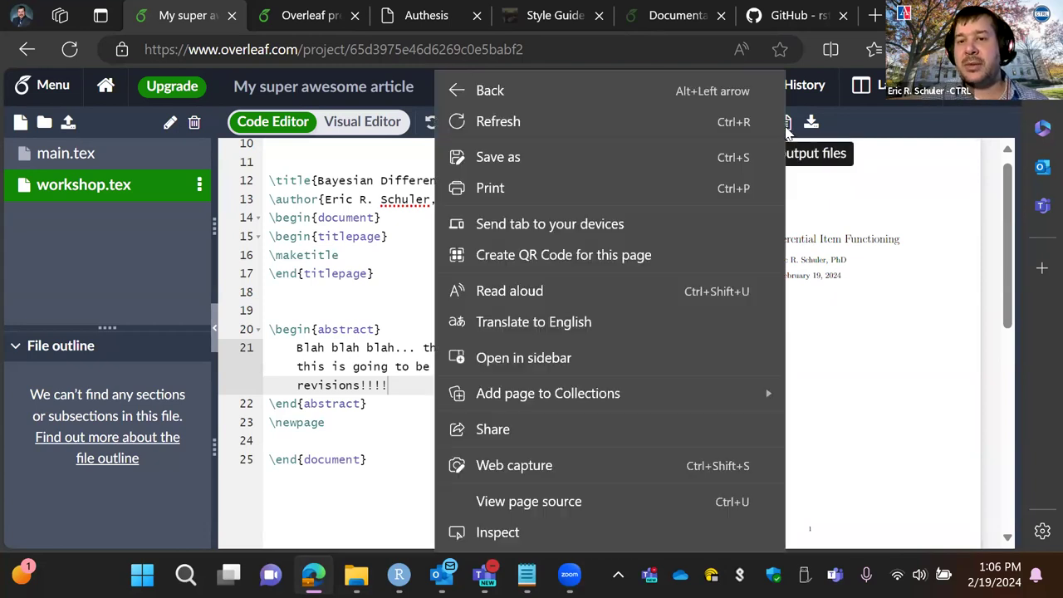
click(923, 280)
click(784, 121)
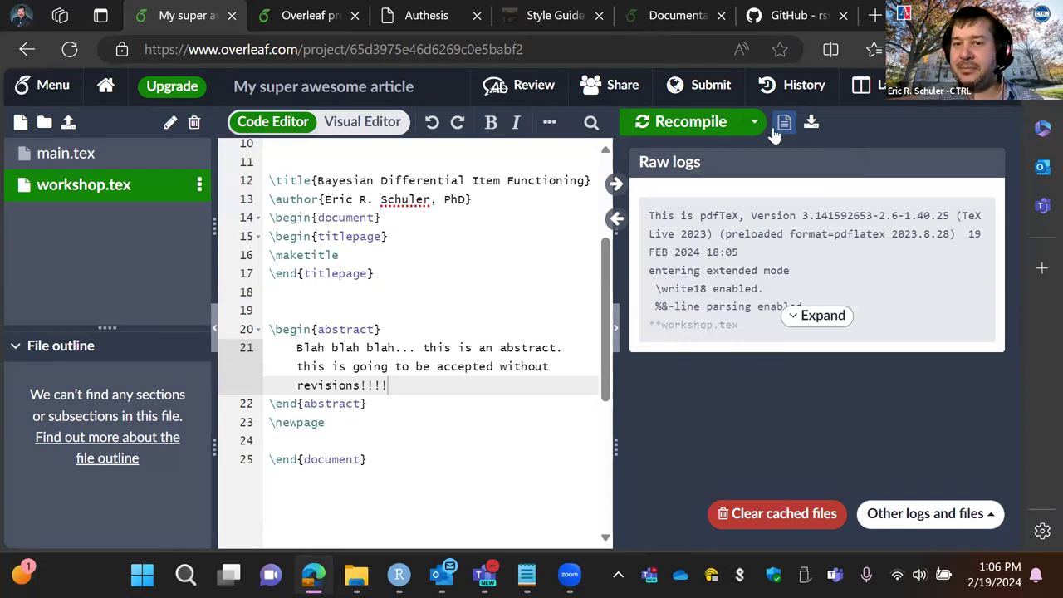
click(695, 123)
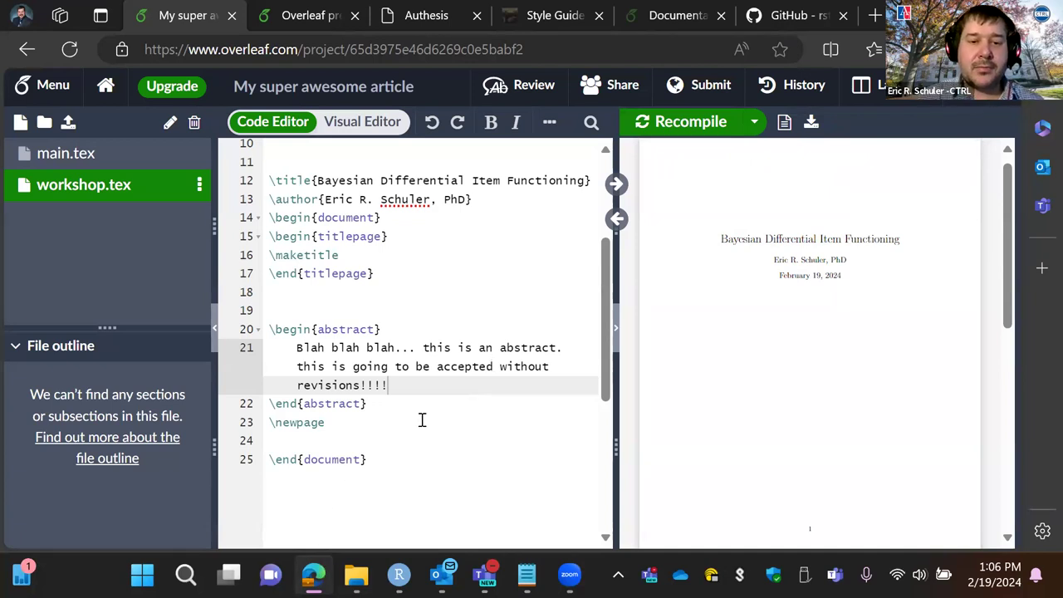
scroll(422, 421, down, 1)
click(313, 341)
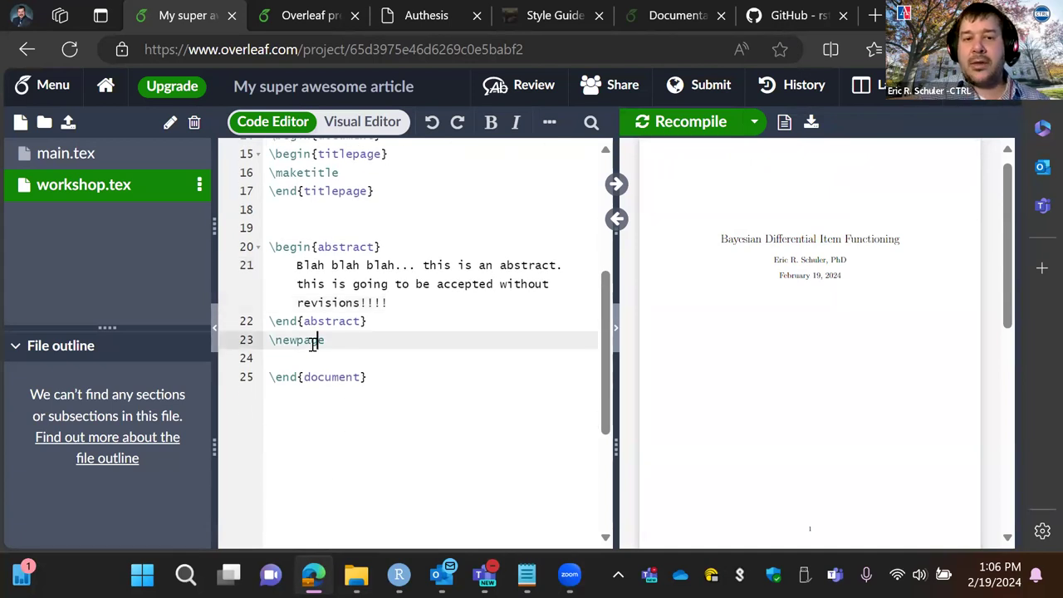
scroll(964, 373, down, 5)
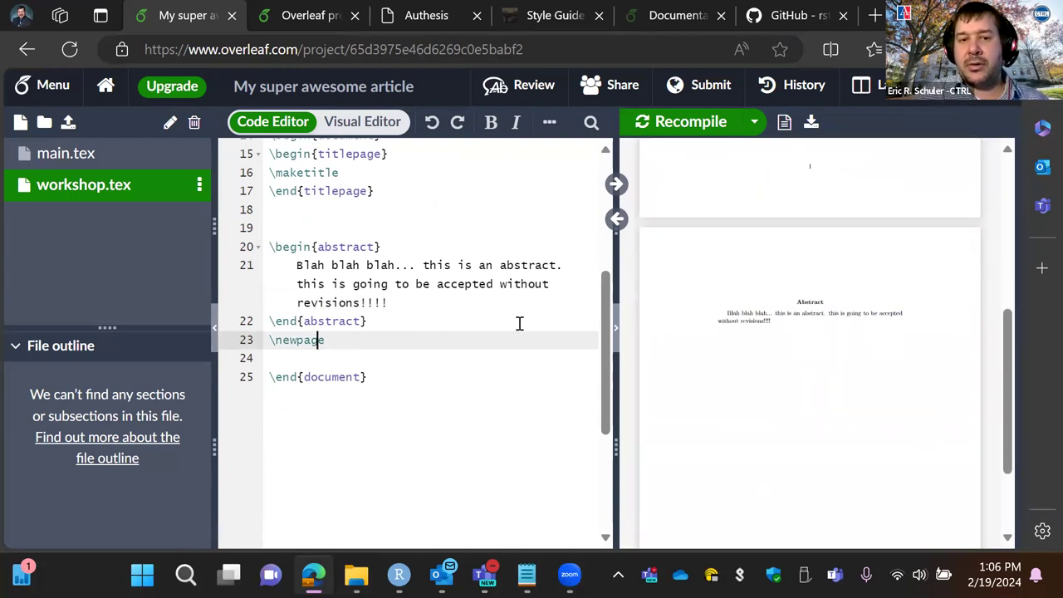
scroll(519, 323, down, 1)
scroll(519, 323, down, 1)
scroll(768, 371, down, 2)
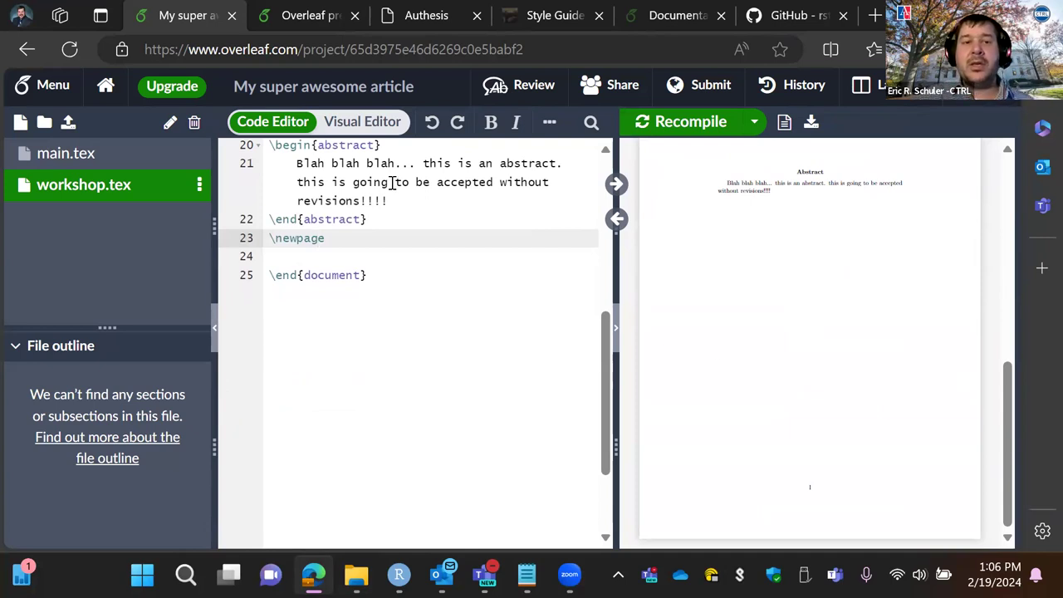
- Add "this is a test" and a second \newpage command below the existing \newpage, recompile and view the new page
click(274, 241)
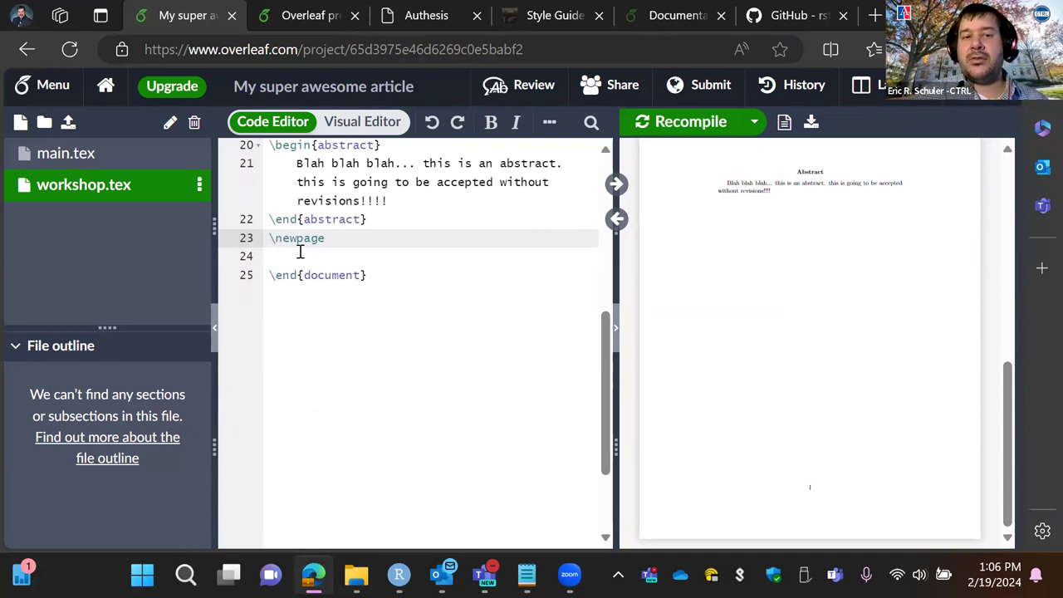
key(Right)
key(Right)
key(Right)
key(Right)
key(Right)
key(Right)
key(Right)
key(Right)
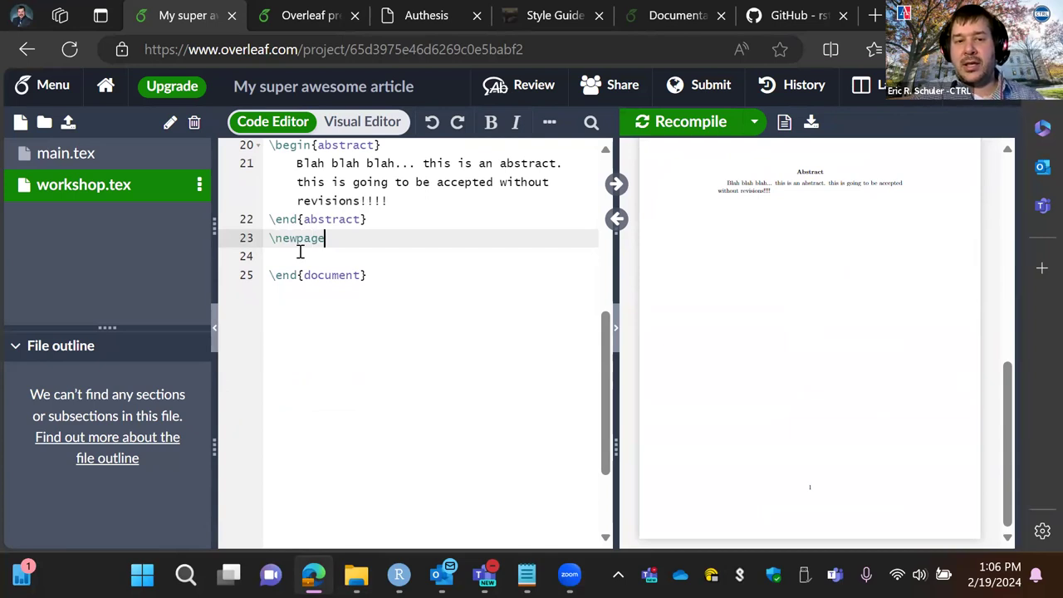
key(Return)
key(Return)
text(this is a test)
key(Return)
key(Return)
text(ewpage)
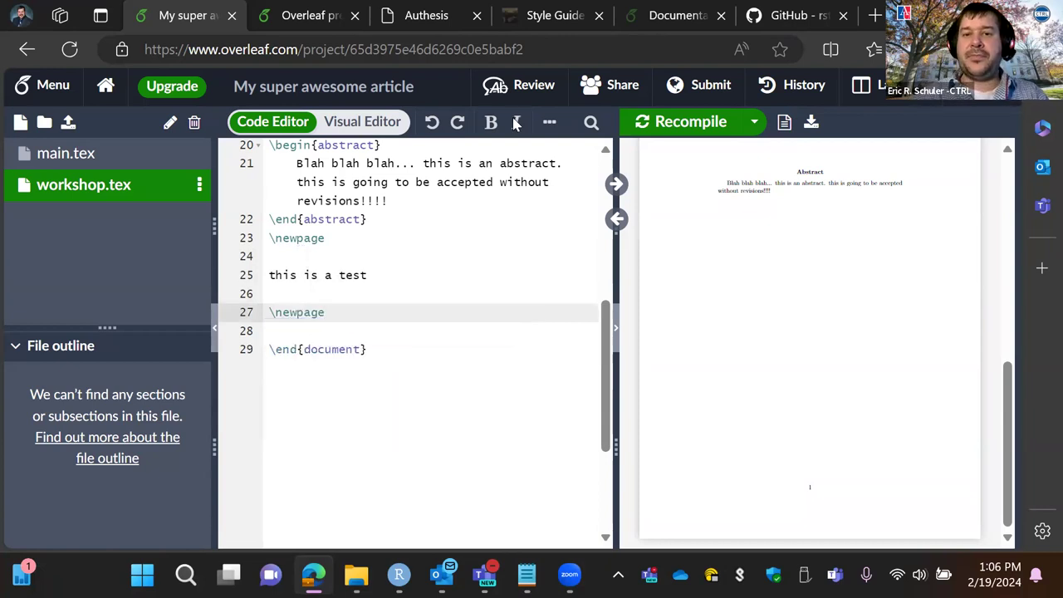
click(659, 121)
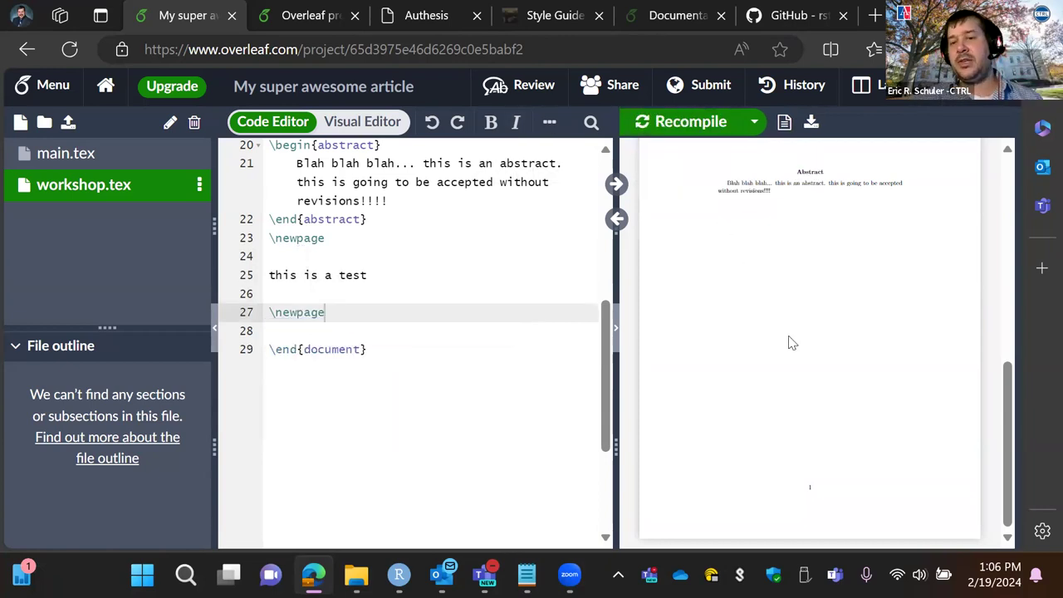
scroll(791, 345, down, 3)
scroll(791, 343, down, 2)
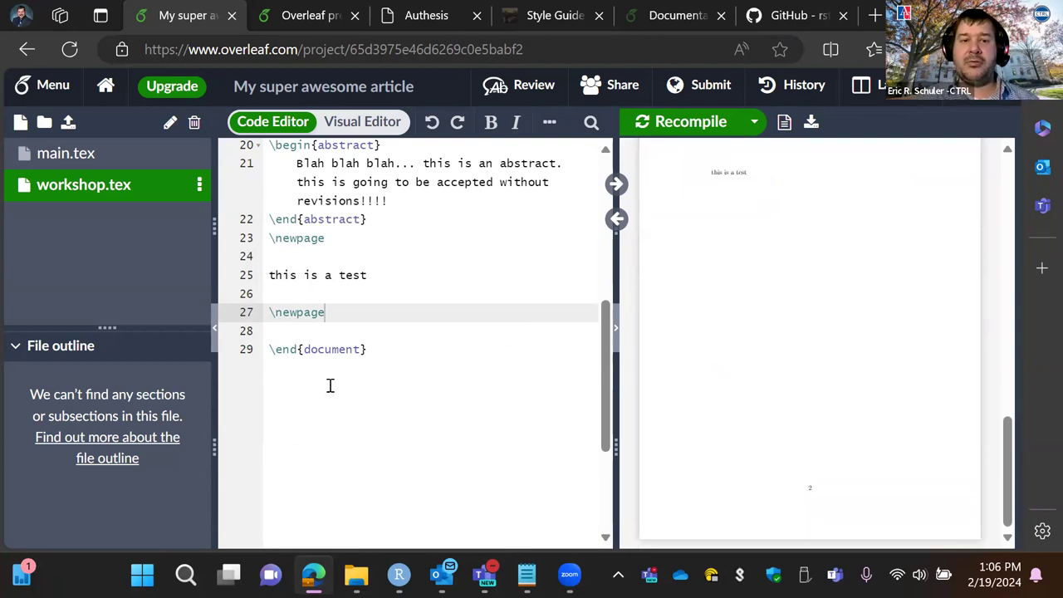
- Add "test again" below the second \newpage command, recompile and look through the resulting pages
click(316, 332)
text(test again)
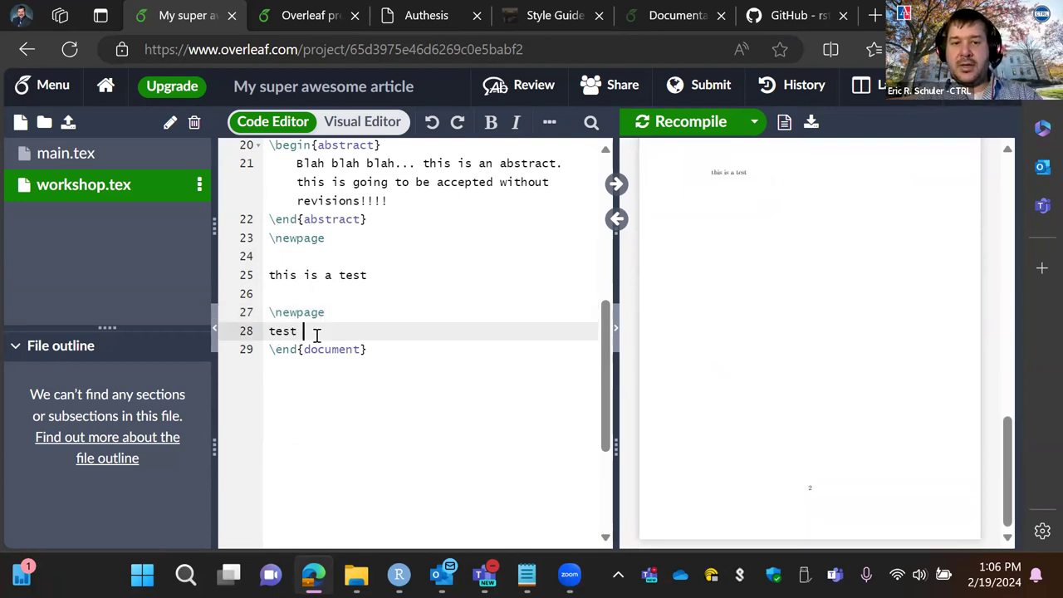
click(690, 121)
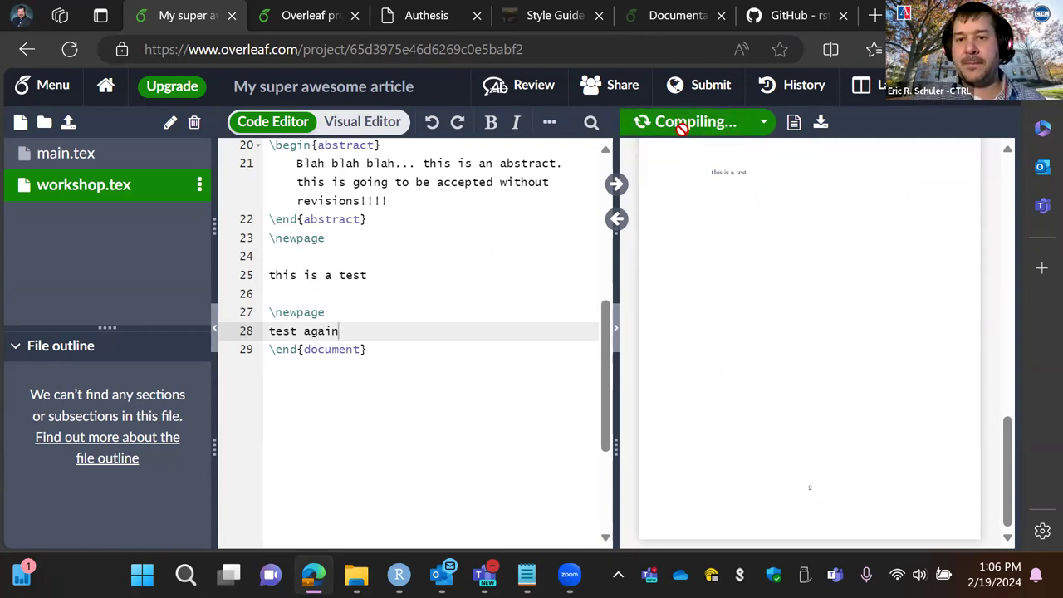
scroll(779, 368, down, 3)
right_click(779, 368)
click(872, 349)
right_click(874, 352)
click(1038, 303)
scroll(862, 340, up, 5)
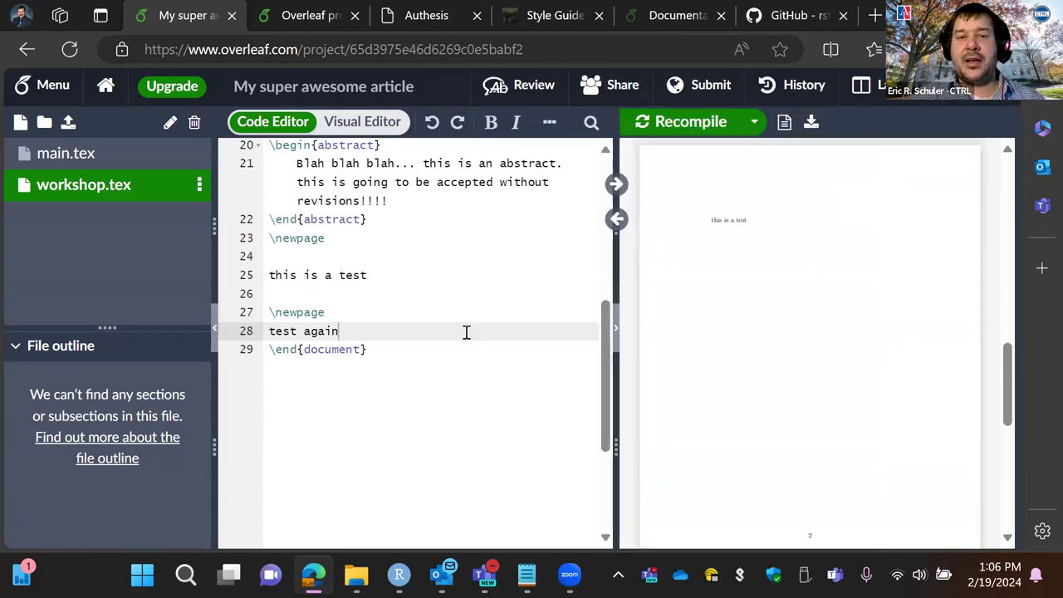
- Delete both test lines and the second \newpage command, leaving blank lines above \end{document}
drag(372, 330, 243, 255)
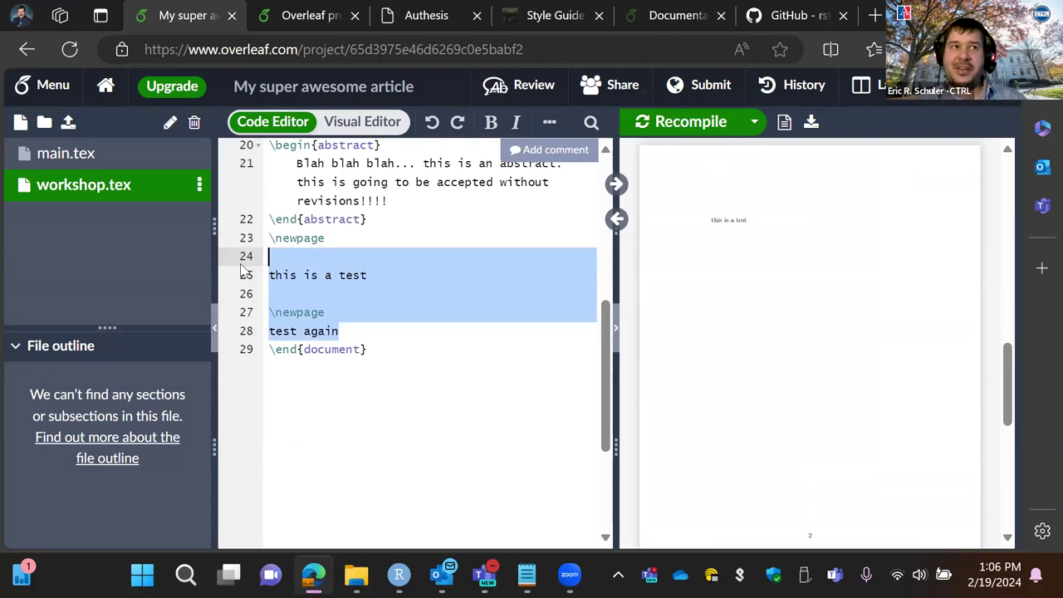
key(BackSpace)
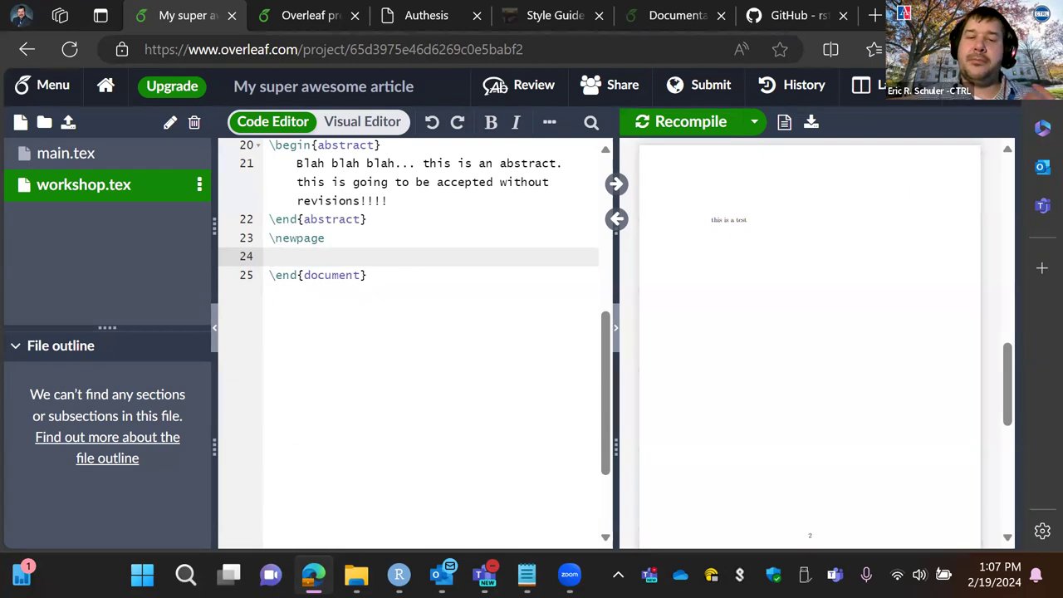
key(Return)
key(Return)
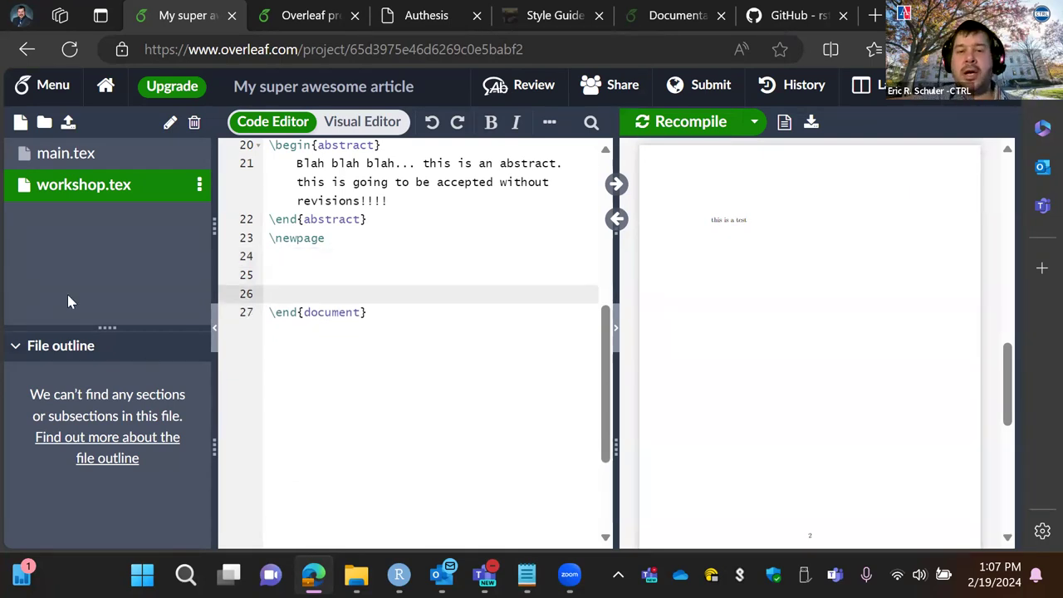
scroll(515, 325, up, 5)
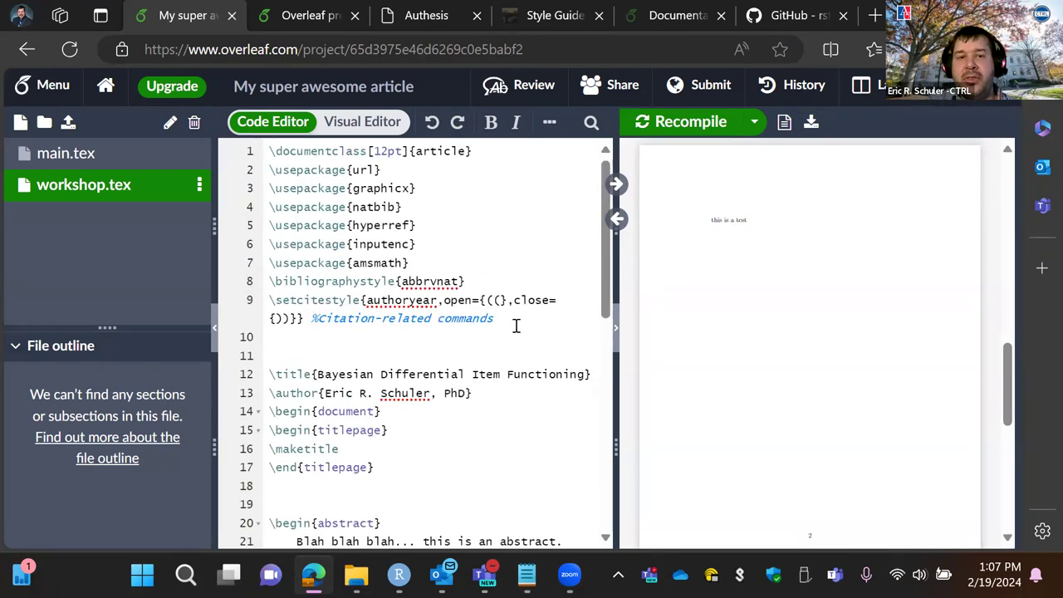
click(435, 263)
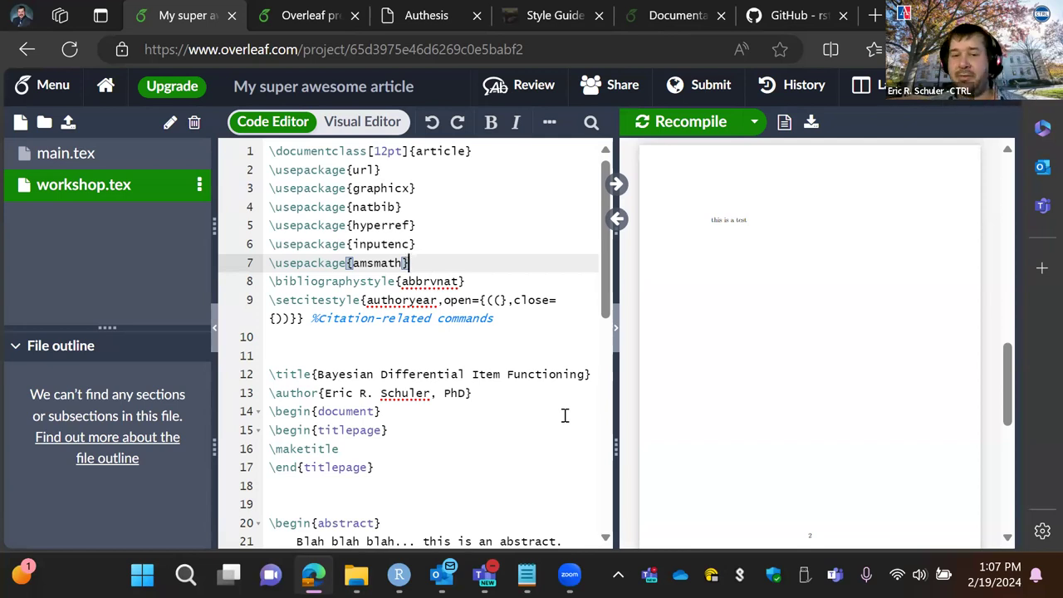
scroll(564, 416, down, 3)
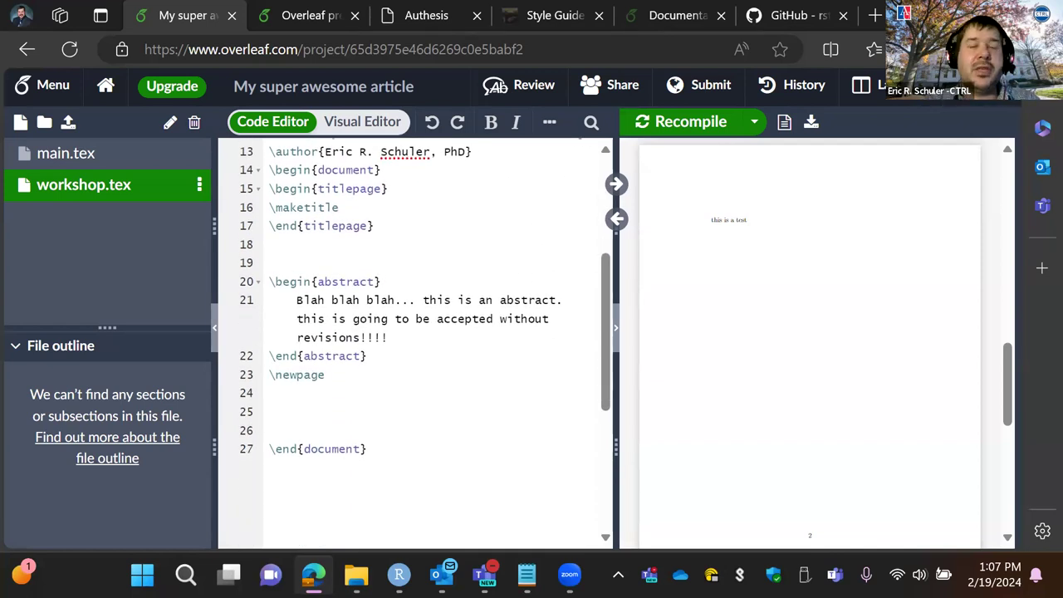
- Add a \section{} command below \newpage, leaving a blank line between them
click(320, 387)
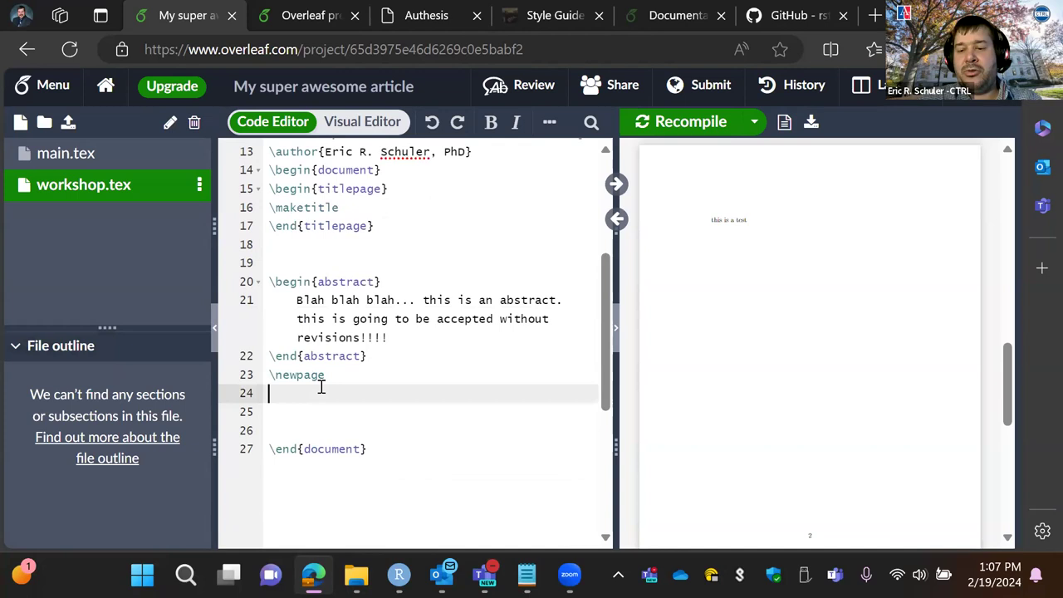
key(Return)
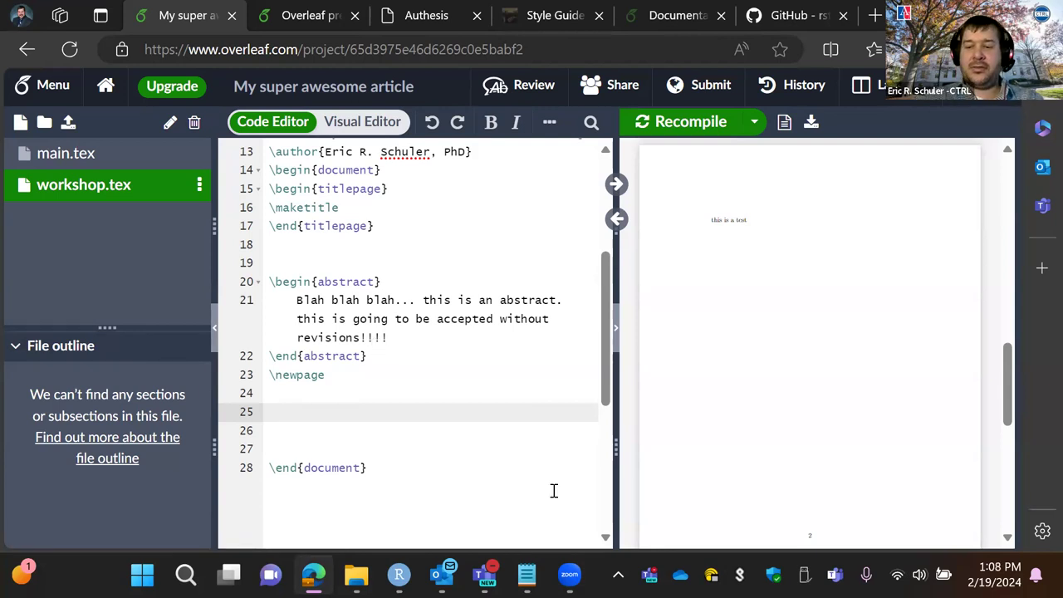
text(\suct)
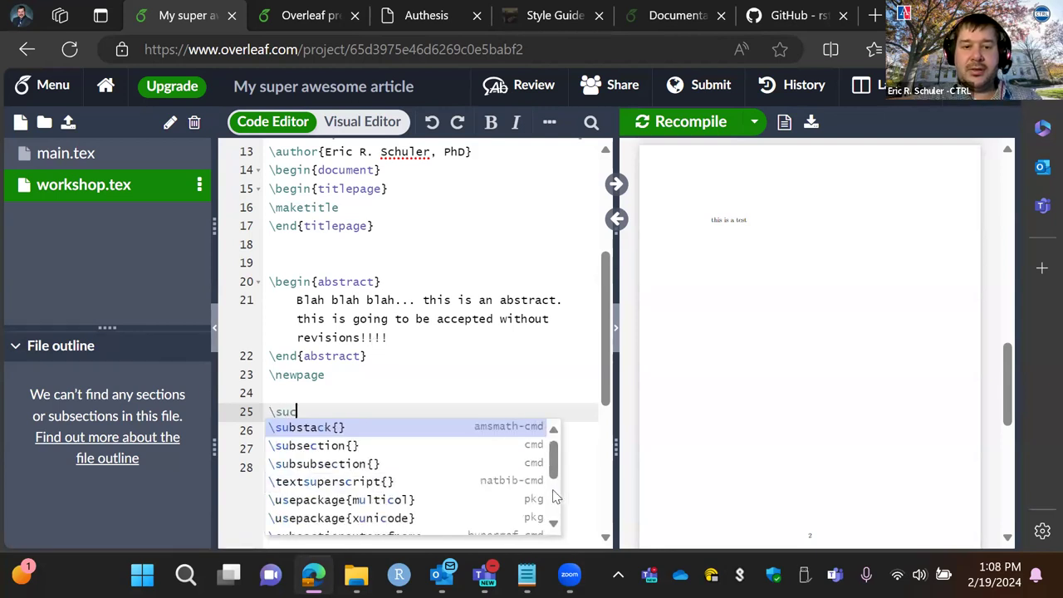
key(BackSpace)
key(BackSpace)
key(BackSpace)
key(BackSpace)
text(e)
key(BackSpace)
text(secit)
key(BackSpace)
key(BackSpace)
text(tion)
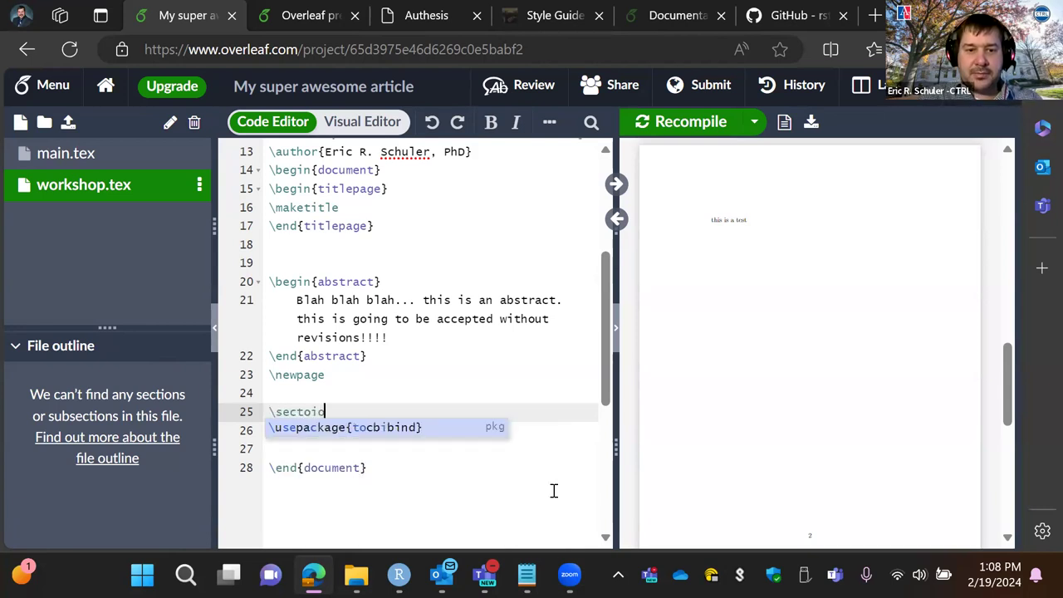
key(BackSpace)
key(BackSpace)
key(BackSpace)
text(ion)
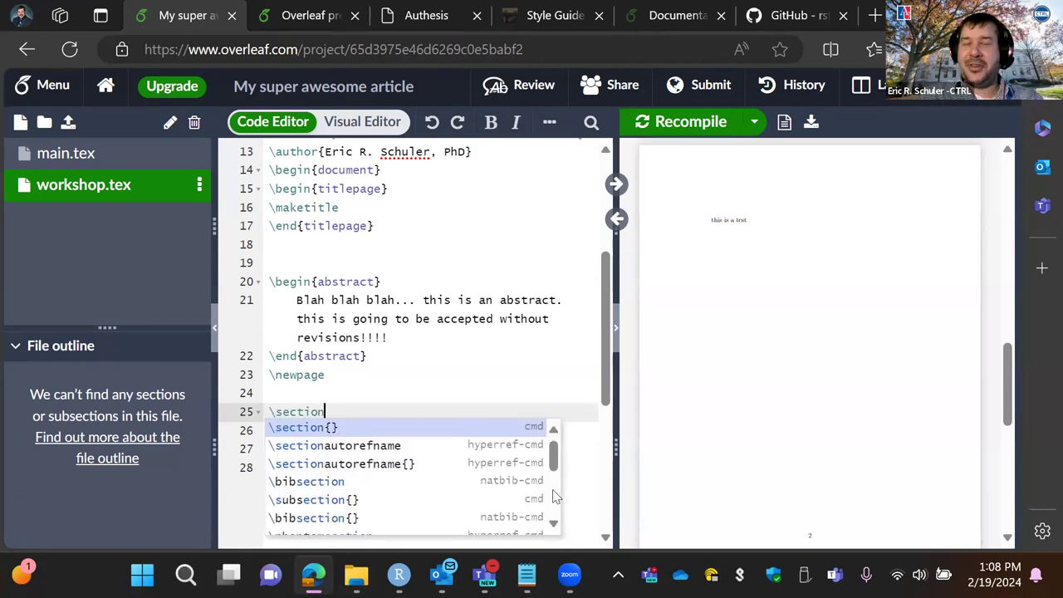
key(Return)
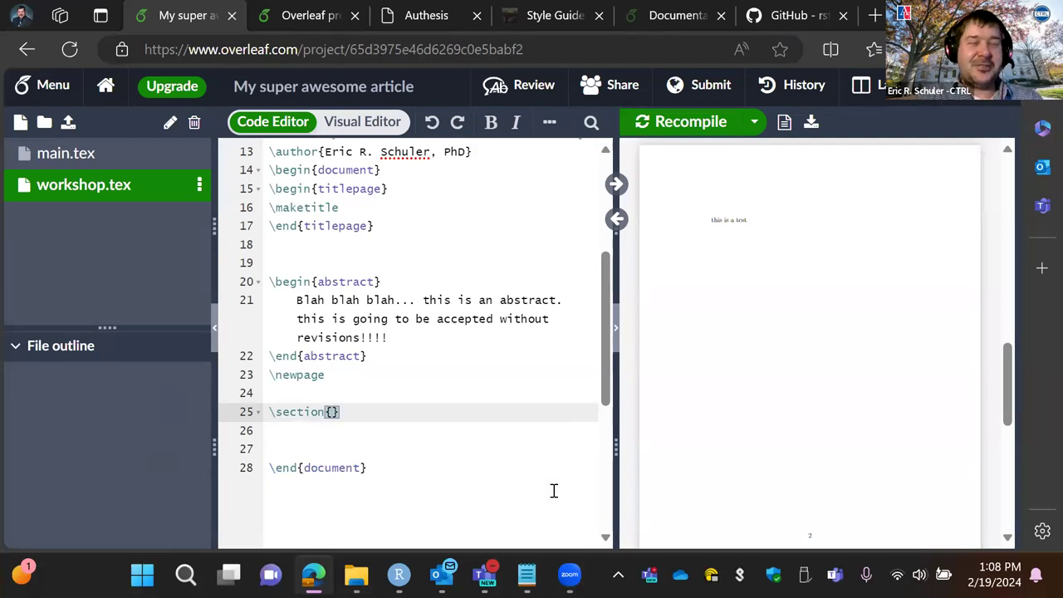
- Make the new section command starred and title it Introduction, giving \section*{Introduction}, and start a new line below it
key(BackSpace)
text(*)
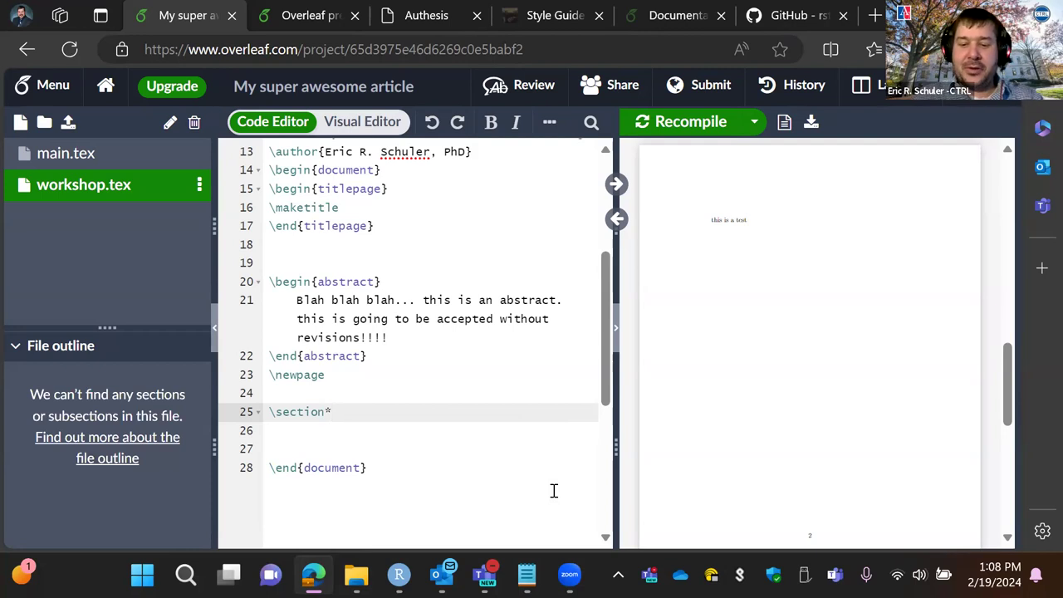
text({)
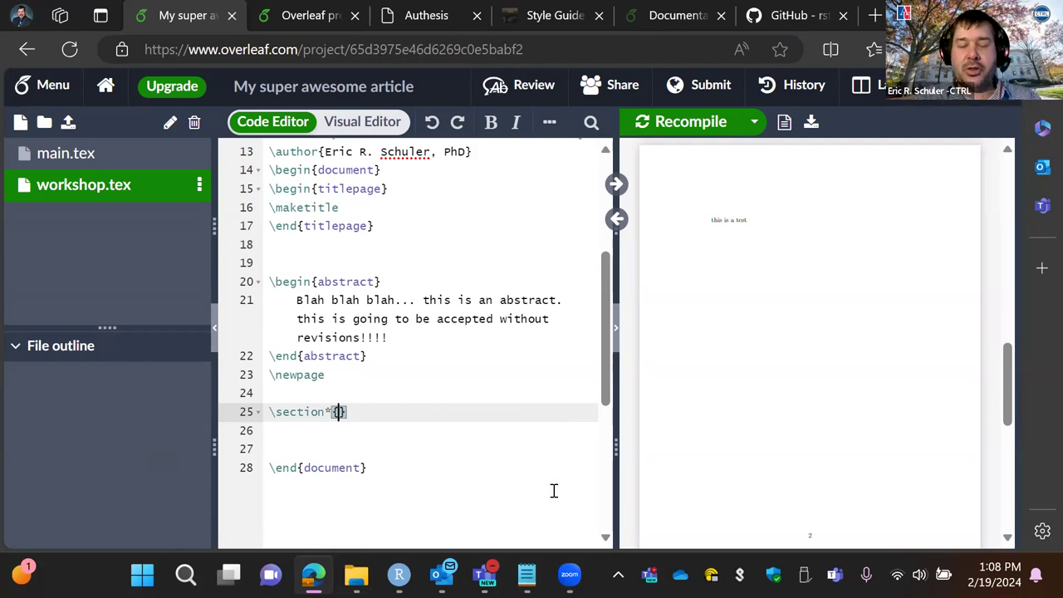
text(Introduc)
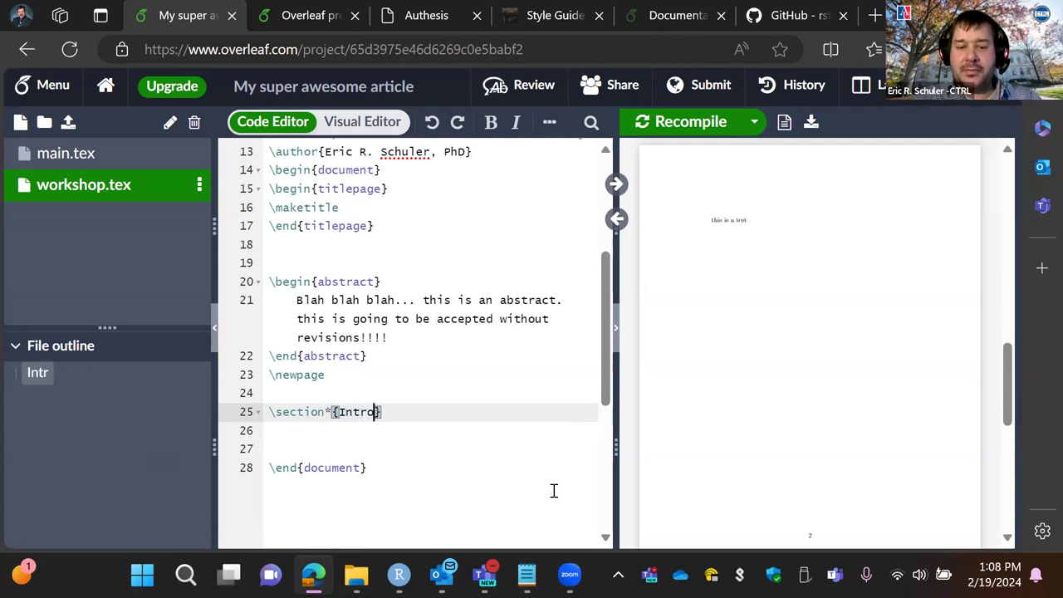
text(tion)
key(End)
key(Return)
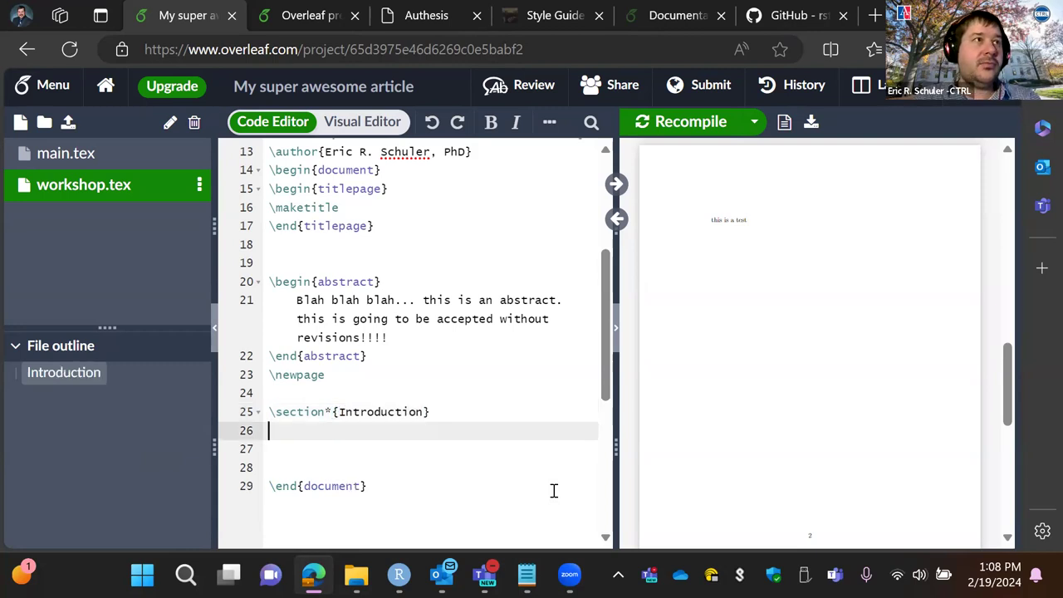
- Write "This is the start of my paper... It is a somewhat poorly written paper as I am doing this live." below the Introduction and recompile
key(Return)
text(This is t)
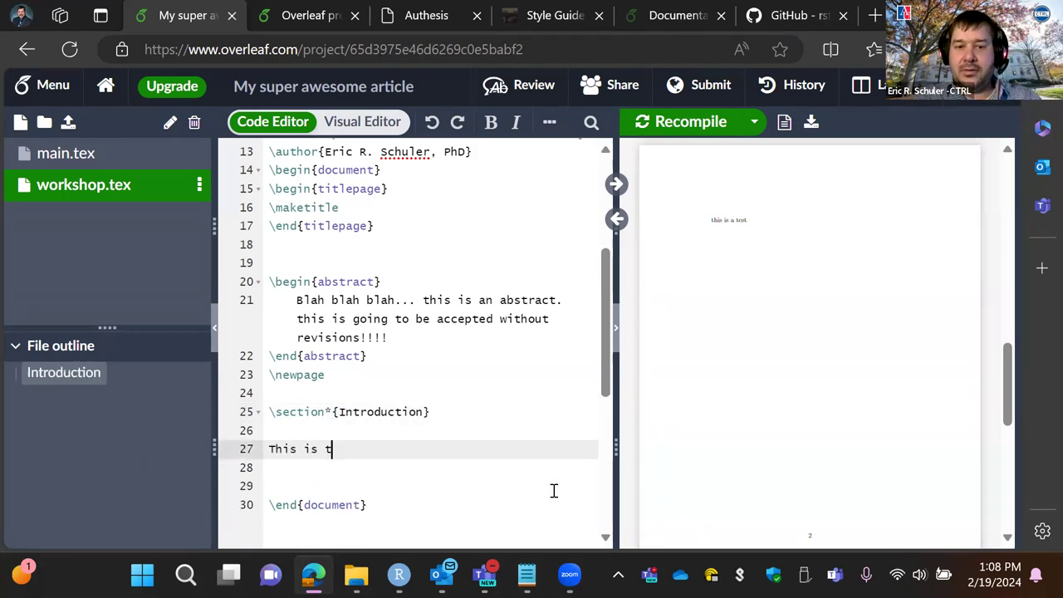
text(he start of my p)
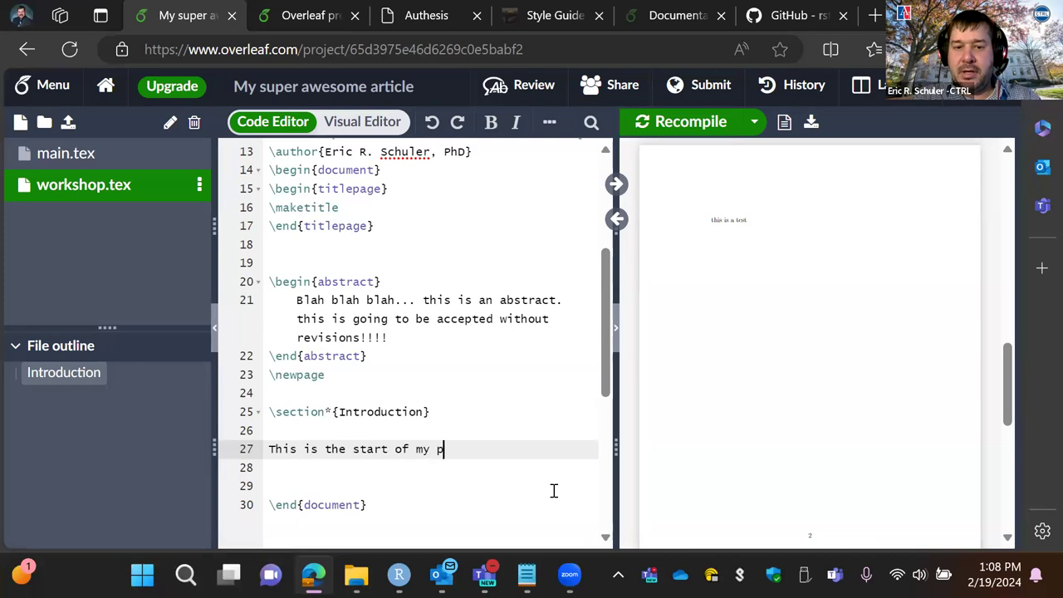
text(aper... It is a somewhat poorly writ)
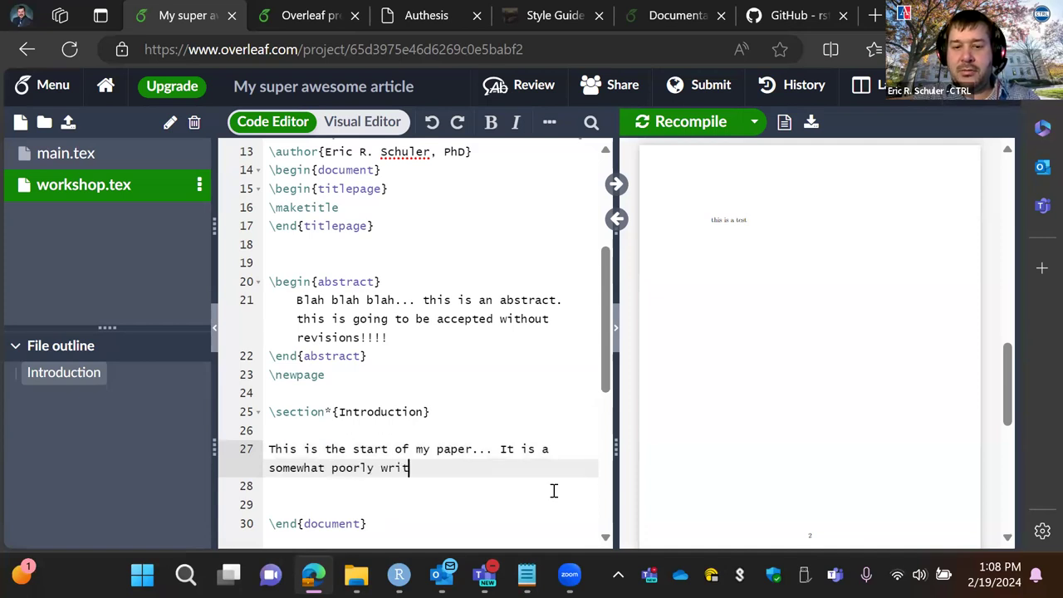
text(ten paper )
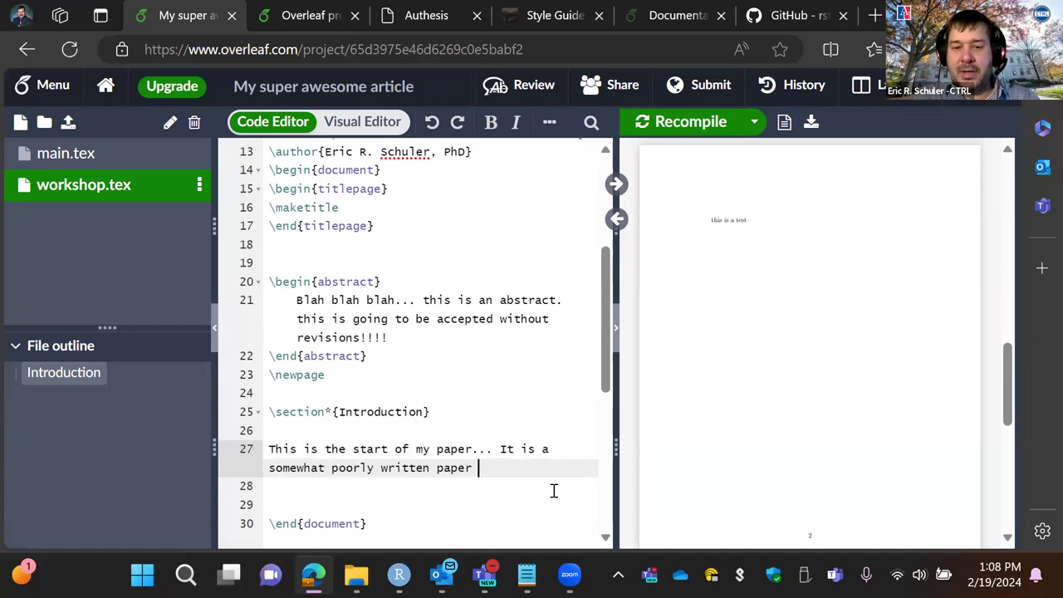
text(as I am doing this live.)
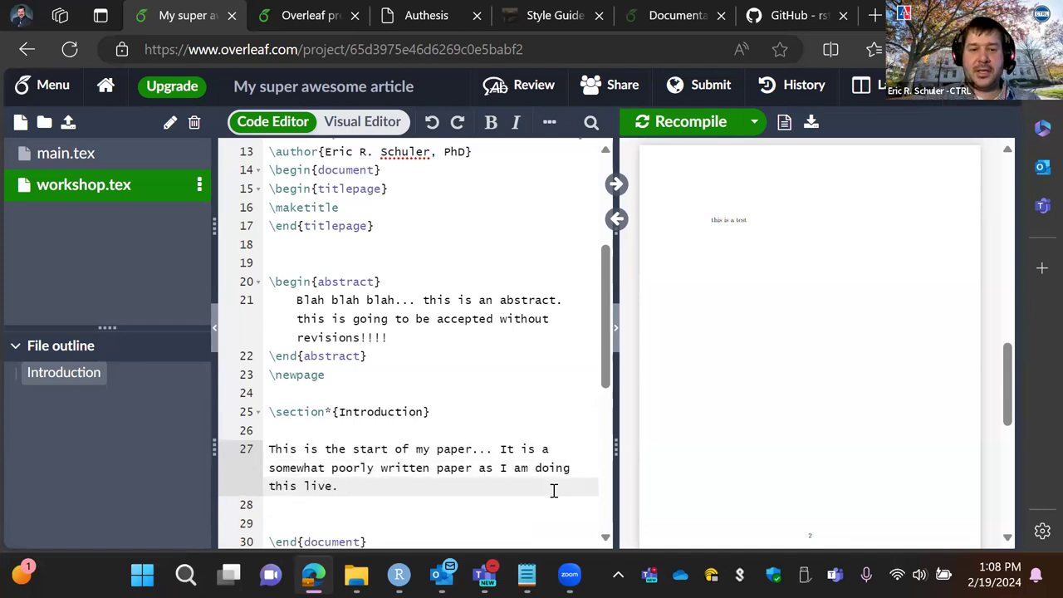
scroll(573, 465, down, 3)
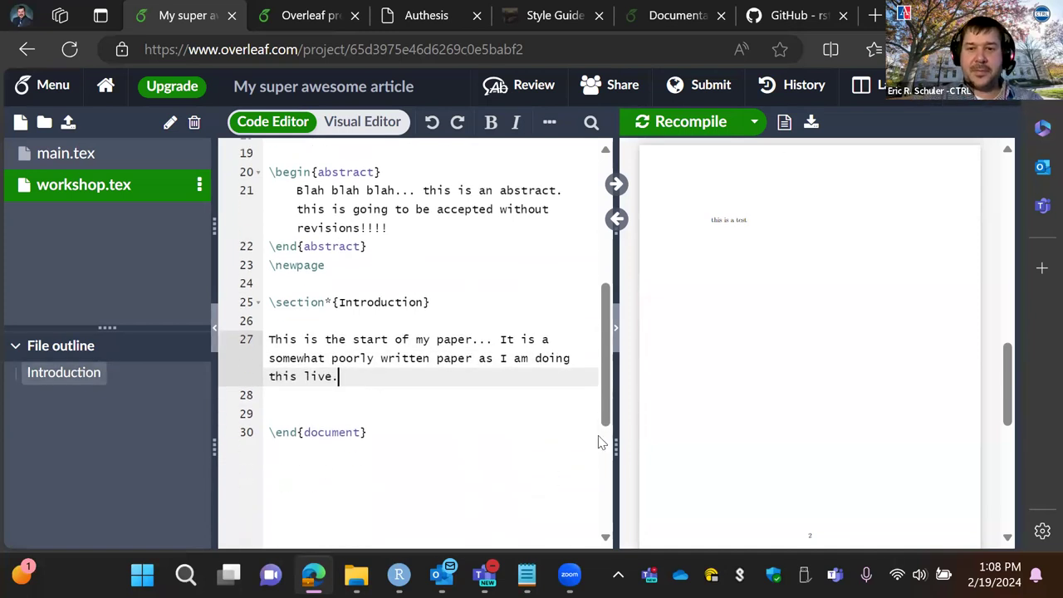
click(685, 122)
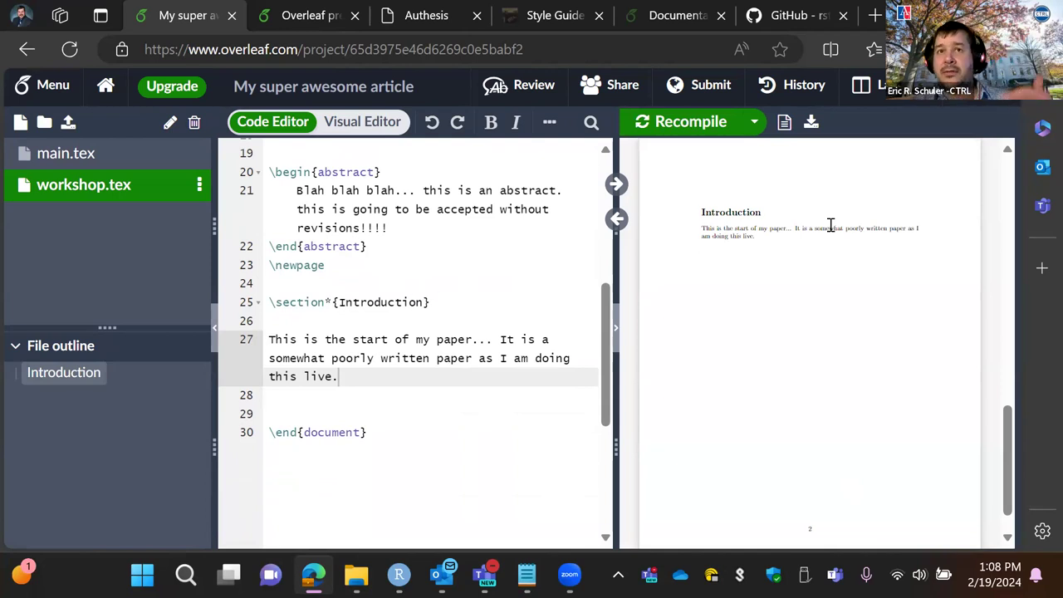
- Add \subsection{all the stuff} below the Introduction paragraph, separated by a blank line, and recompile the PDF
click(387, 393)
key(Return)
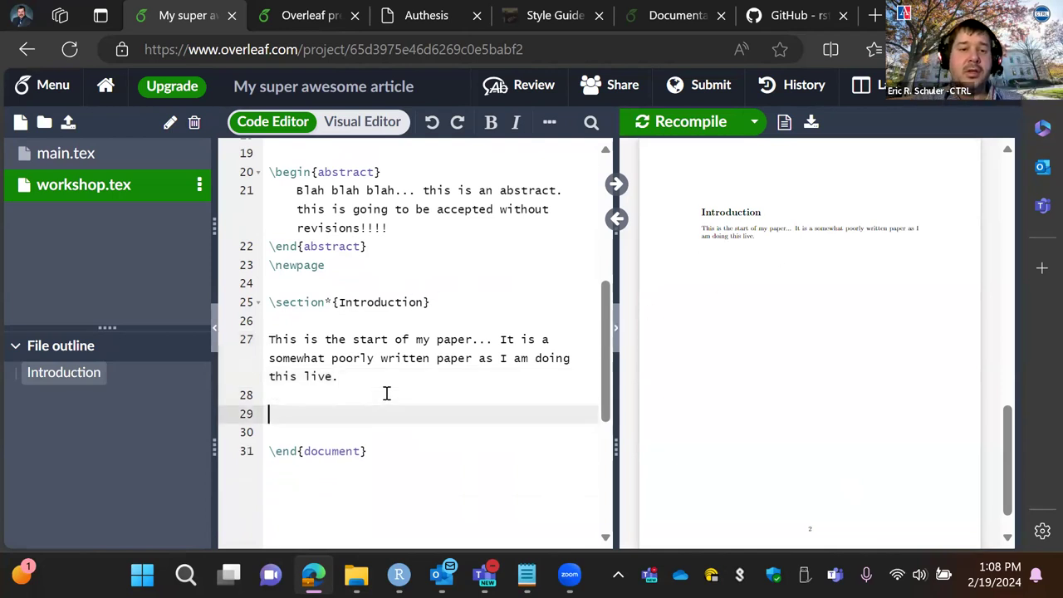
text(\s)
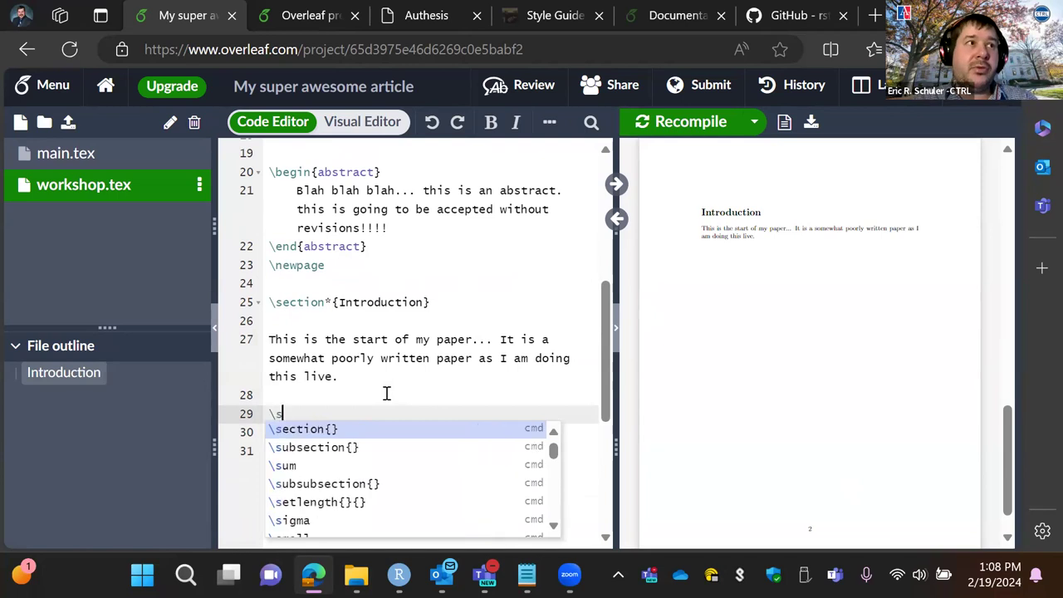
text(ub)
key(Return)
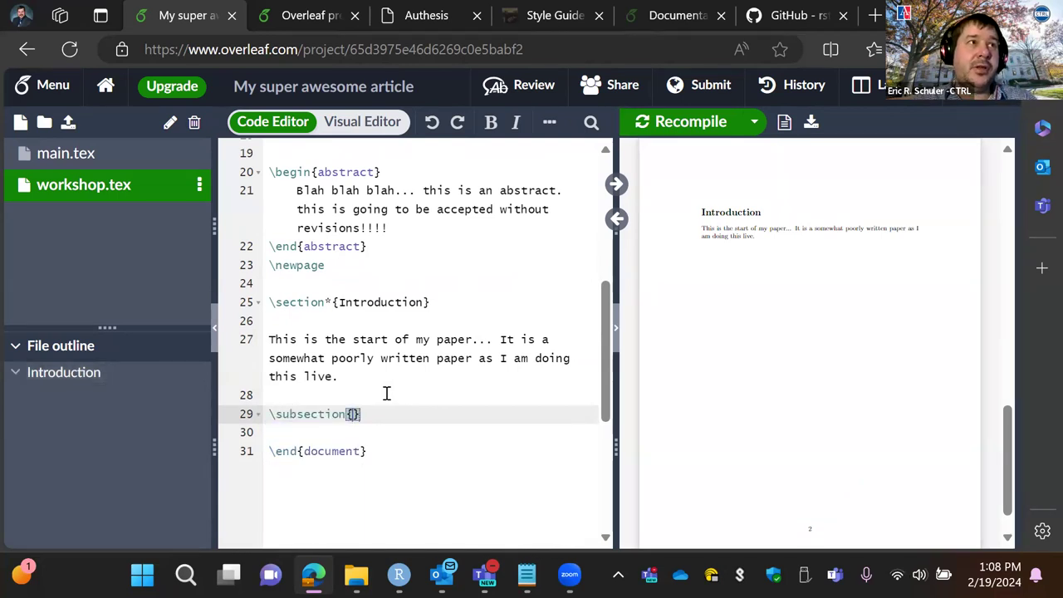
text(all the stucf)
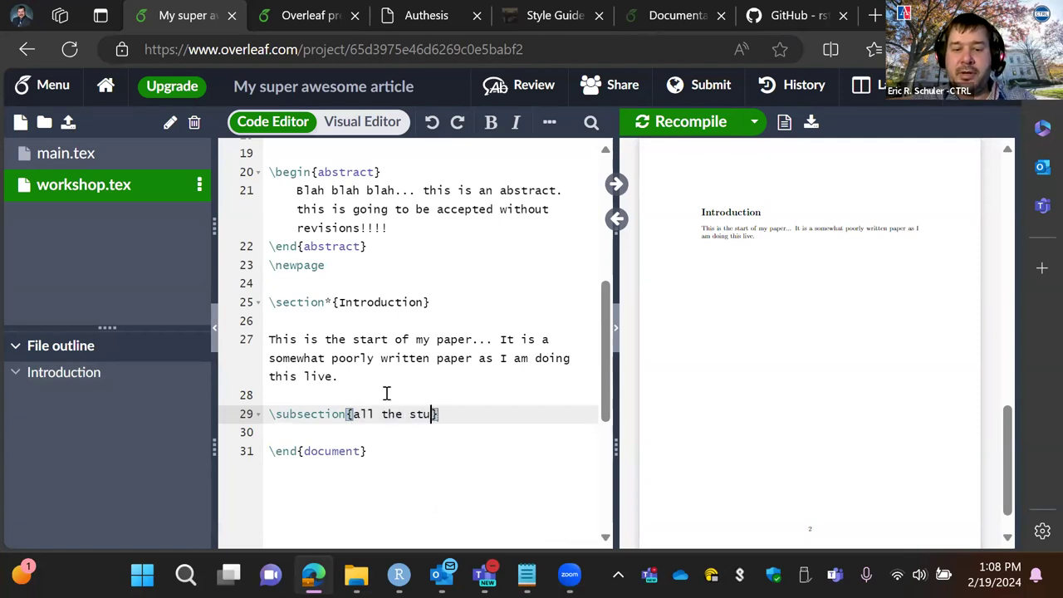
key(BackSpace)
key(BackSpace)
text(ff)
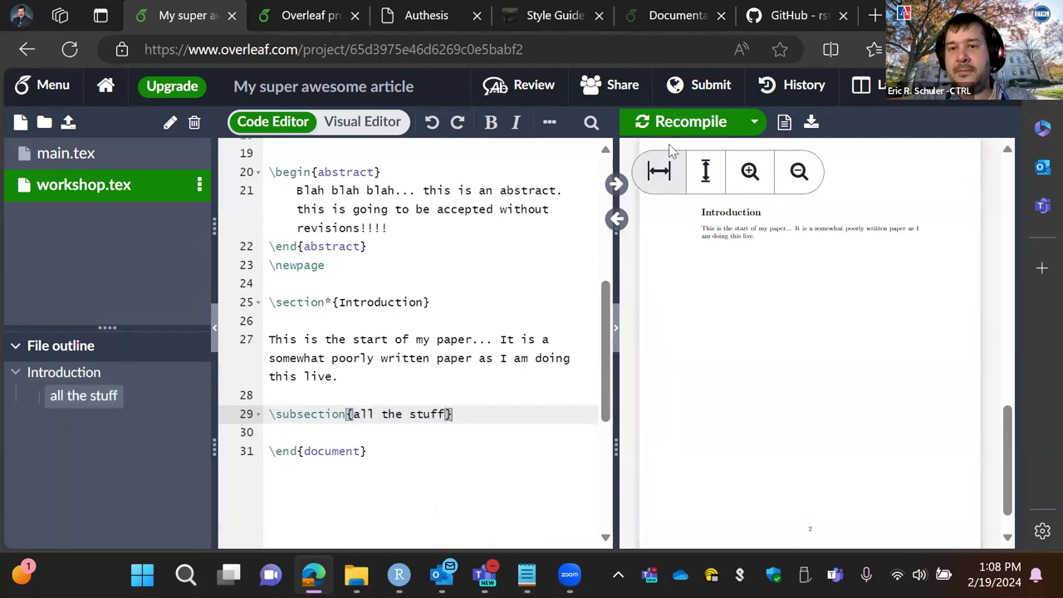
click(680, 123)
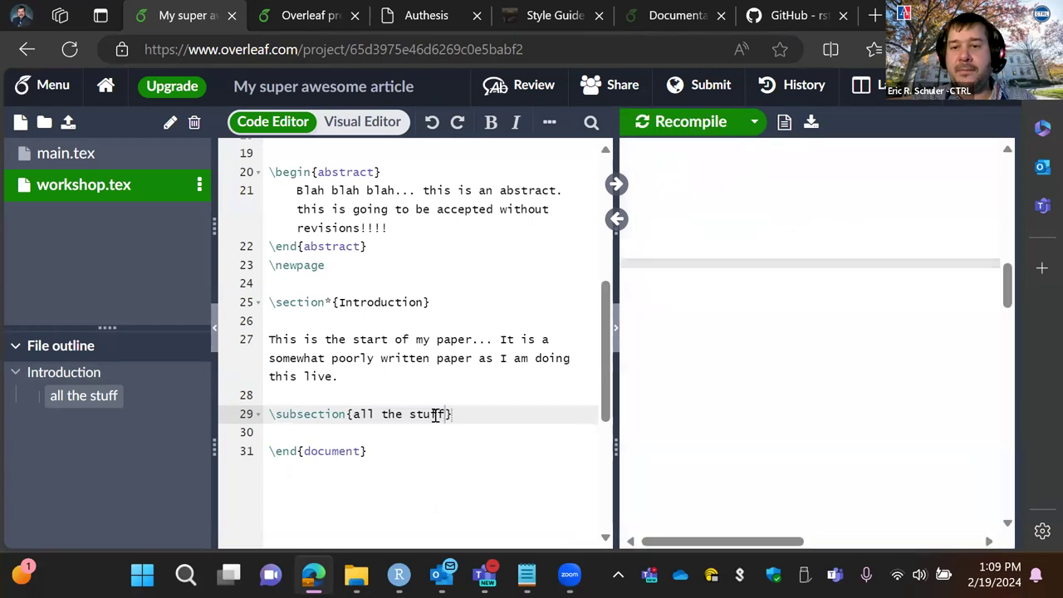
- Write "more writing" under the subsection and, after two blank lines, "let's write some more"
click(418, 431)
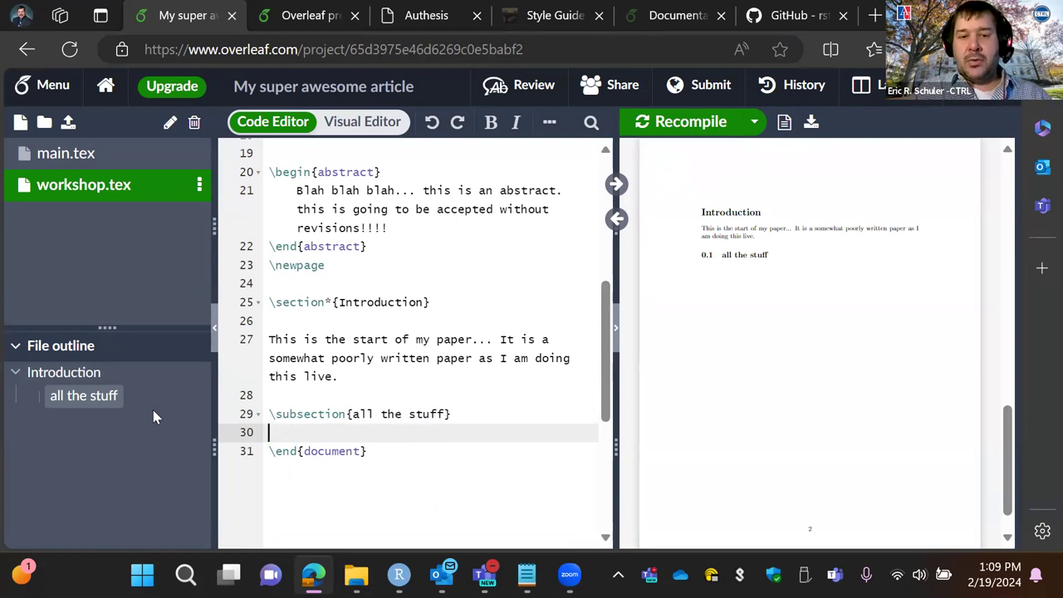
key(Return)
key(Return)
key(Up)
key(Up)
text(more writing)
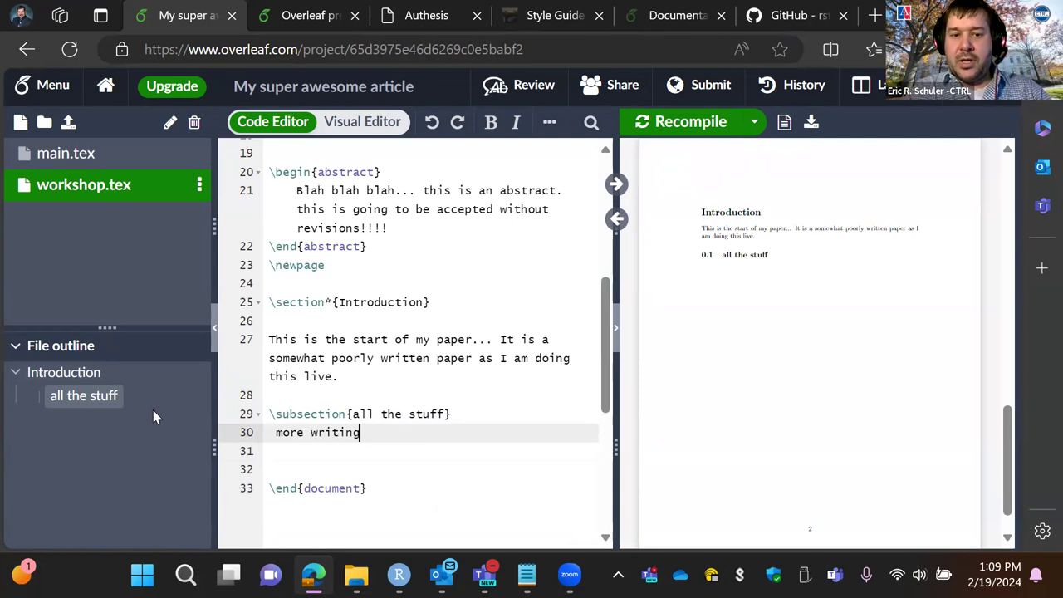
key(Return)
key(Return)
key(Return)
text(let)
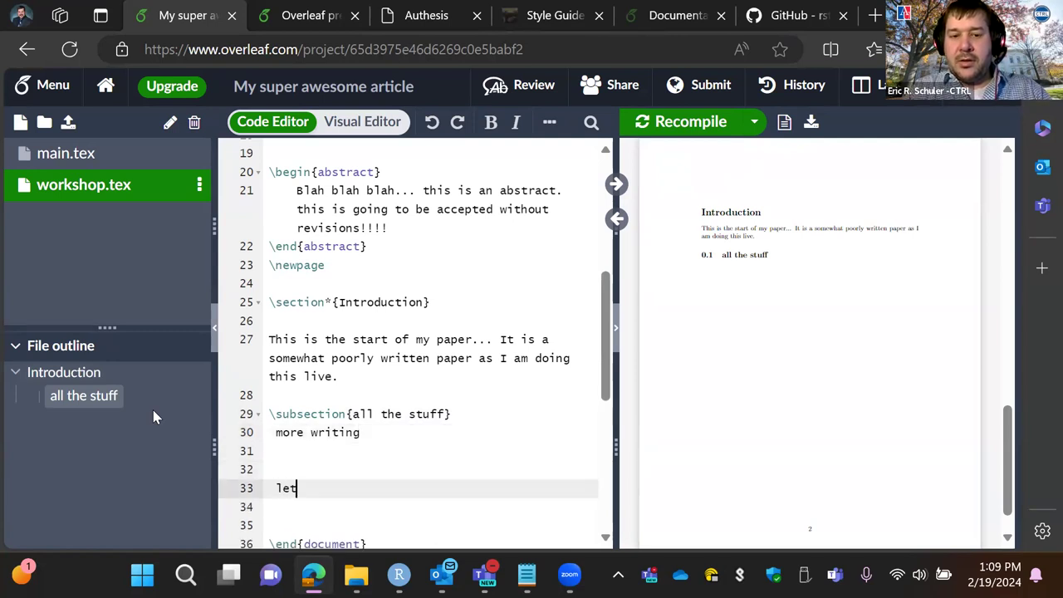
text('s write some more)
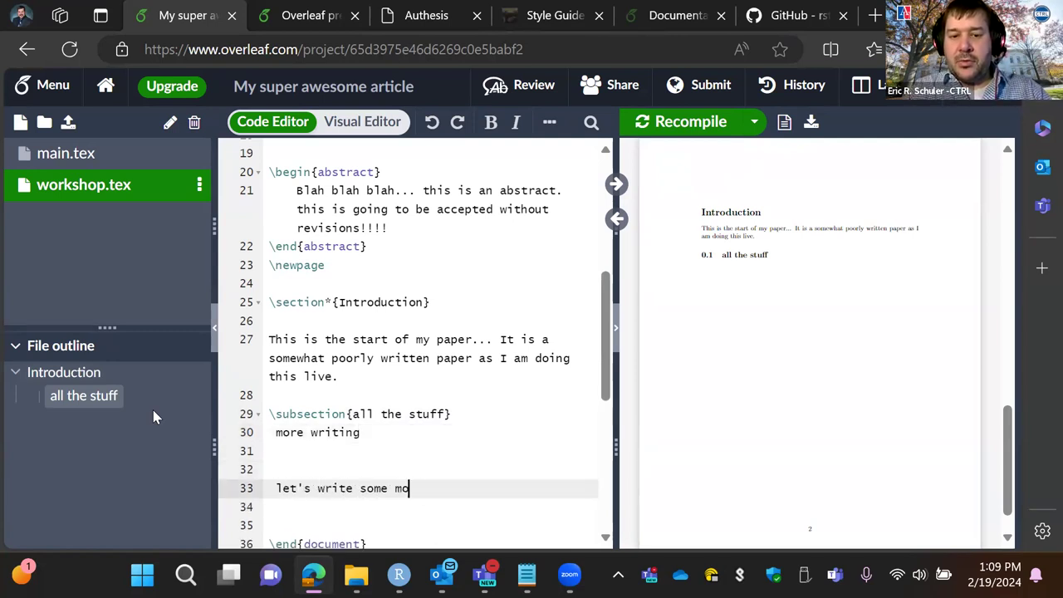
- Add a numbered \section{Conclusion} after the subsection text, separated by a blank line, and recompile the PDF
key(Return)
key(Return)
text(\)
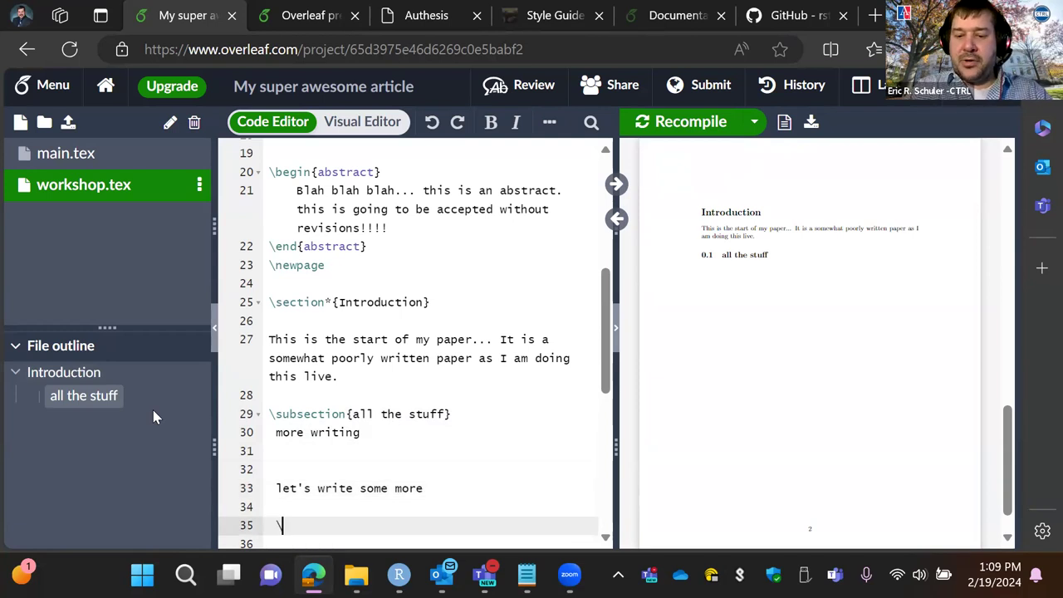
text(section)
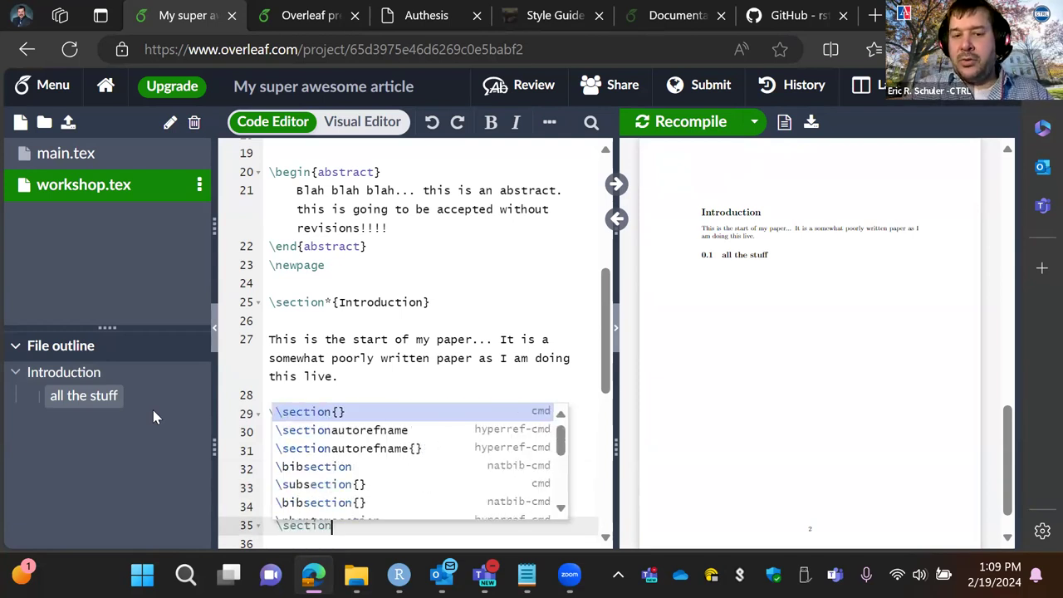
key(Return)
text(Conc)
text(lusoin)
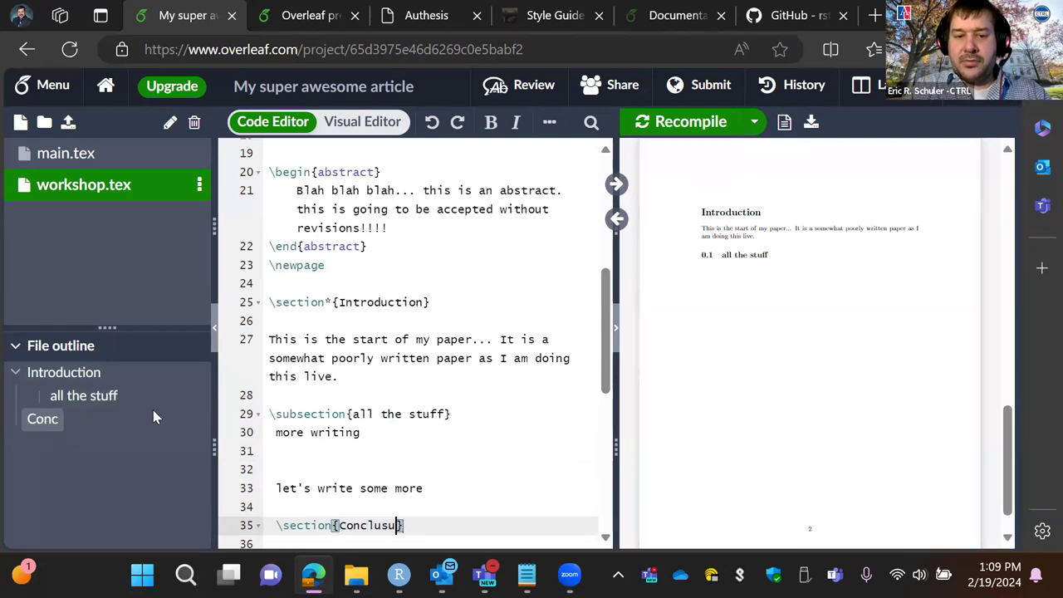
key(BackSpace)
key(BackSpace)
key(BackSpace)
key(BackSpace)
text(sion)
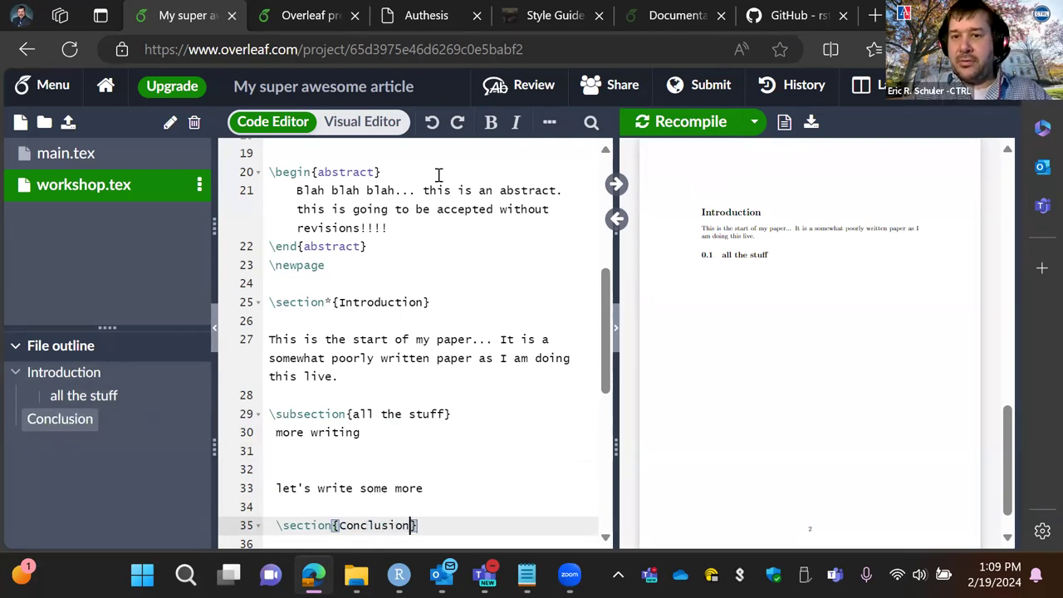
click(684, 121)
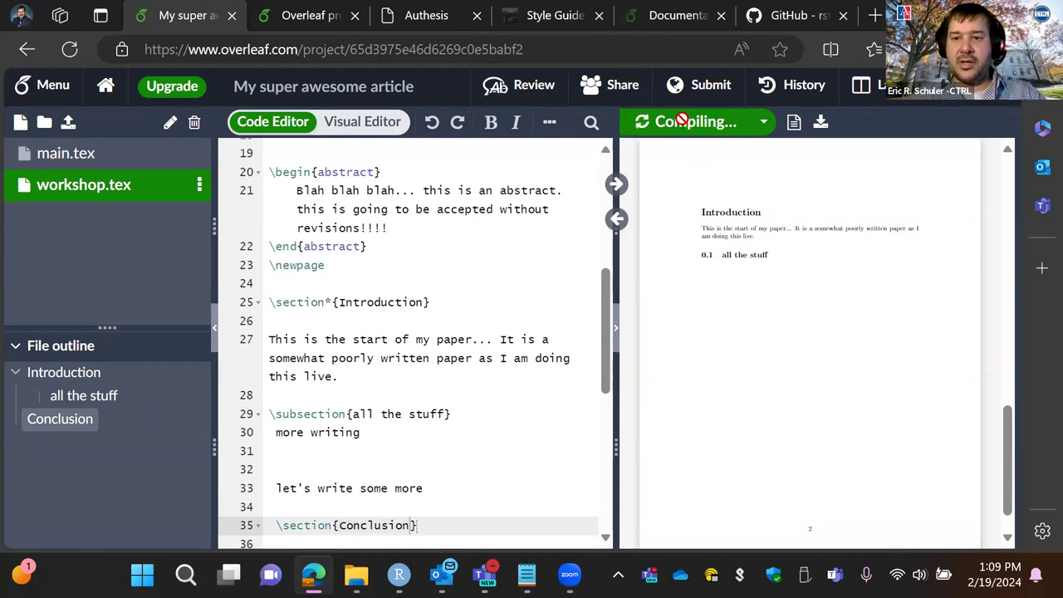
- Remove the leading space before \section{Conclusion} so the command starts at the beginning of its line, and recompile the PDF
scroll(434, 334, down, 2)
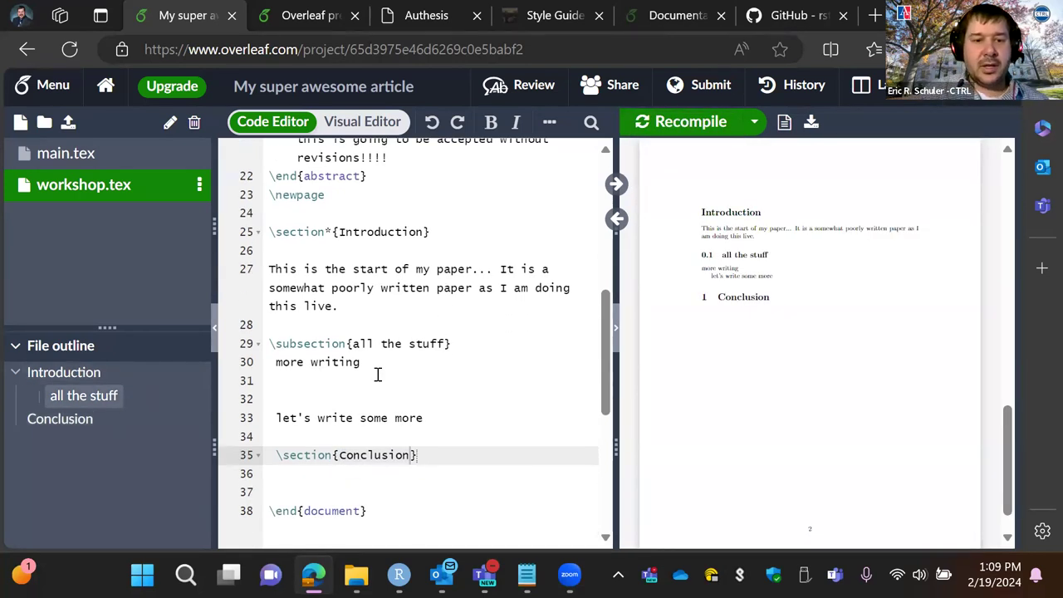
click(275, 437)
key(Down)
key(Delete)
click(681, 121)
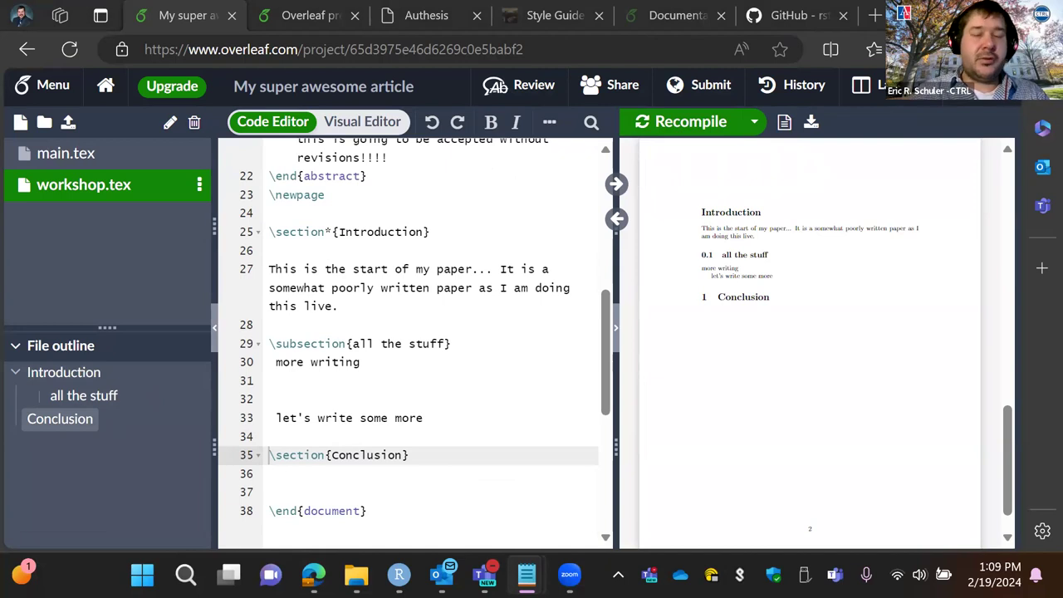
- Below "more writing" and a blank line, write "Now let's start writing the article.\\" and on the next line "Something in this document. This paragraph ctoined"
click(303, 387)
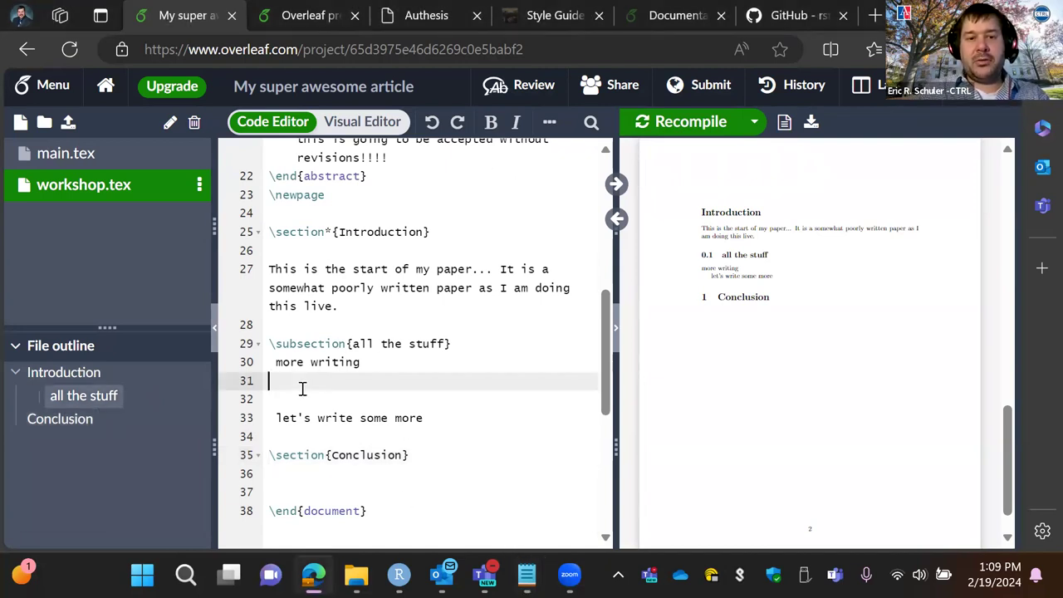
key(Return)
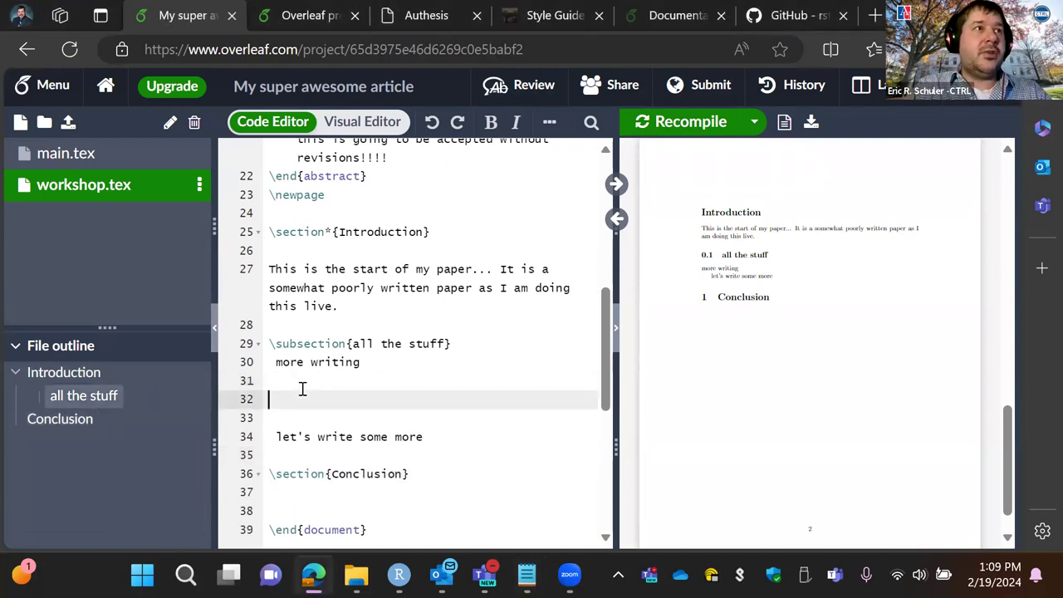
text(Now le)
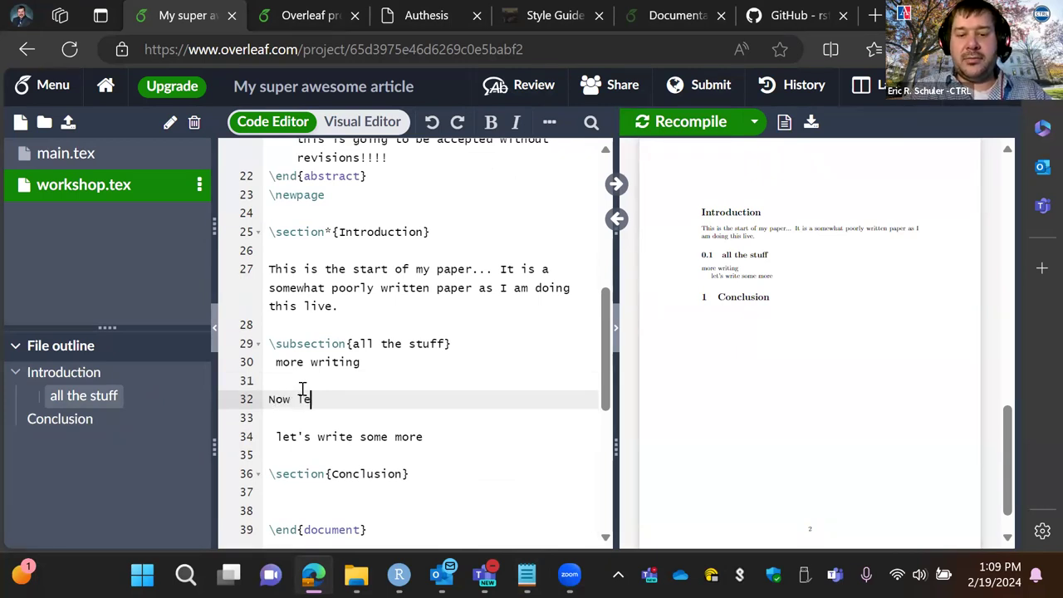
text(t's start wri)
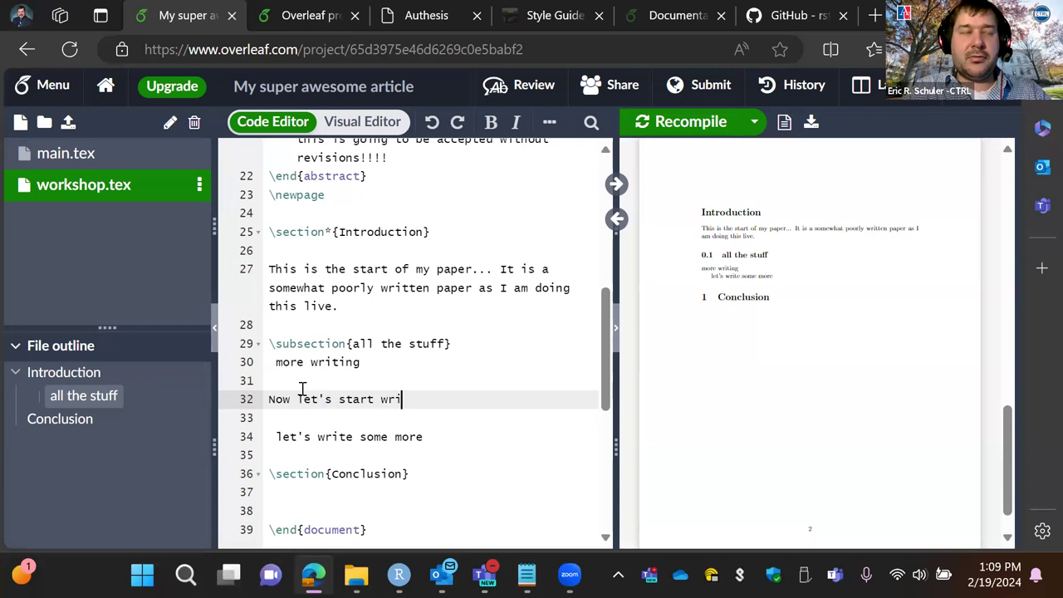
text(ting the article)
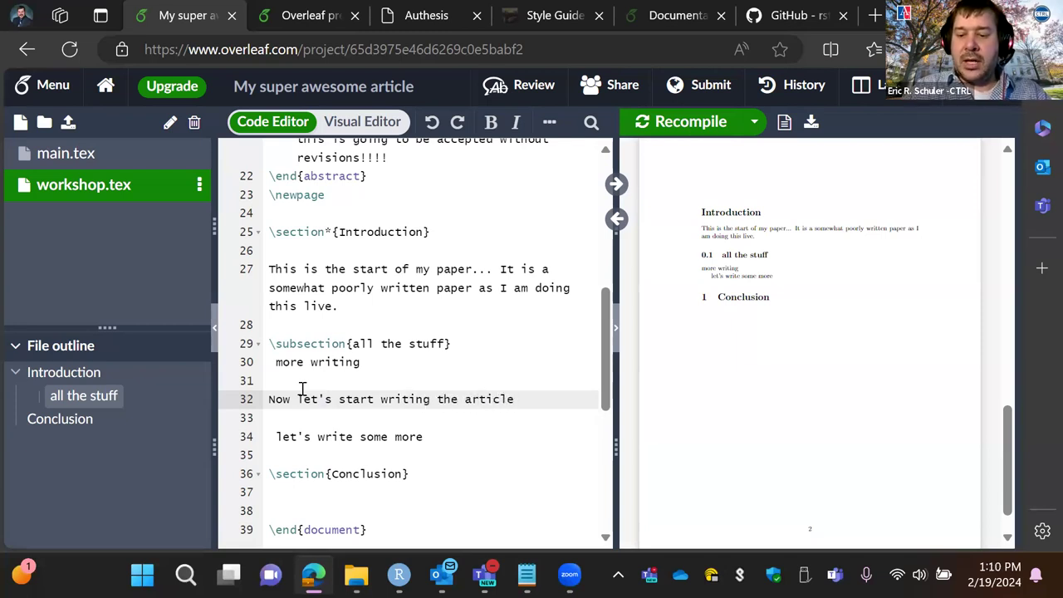
text(.\\)
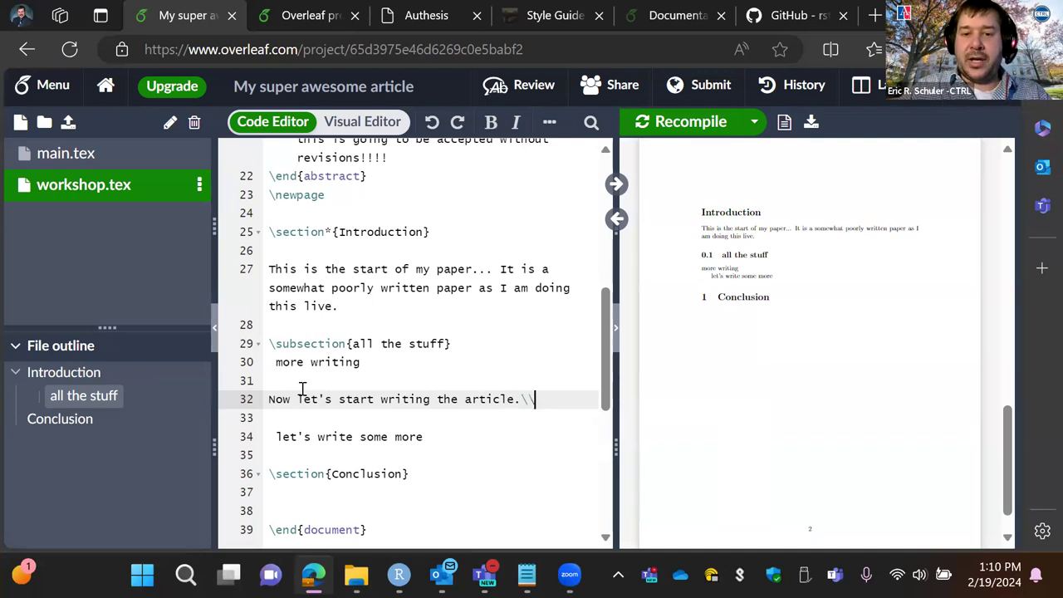
key(Return)
text(S)
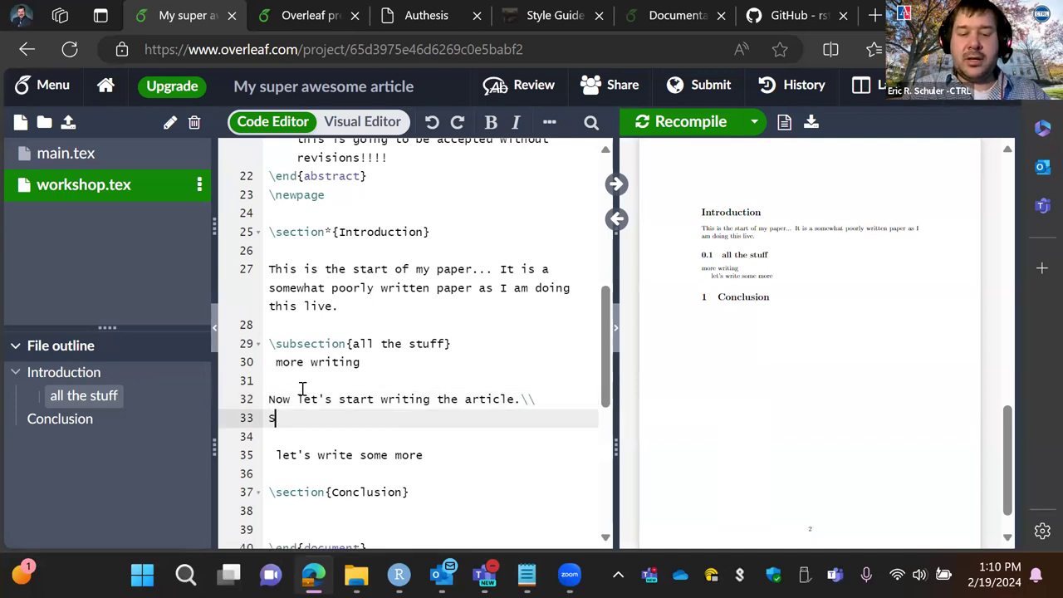
text(omething in this document. This paragraph c)
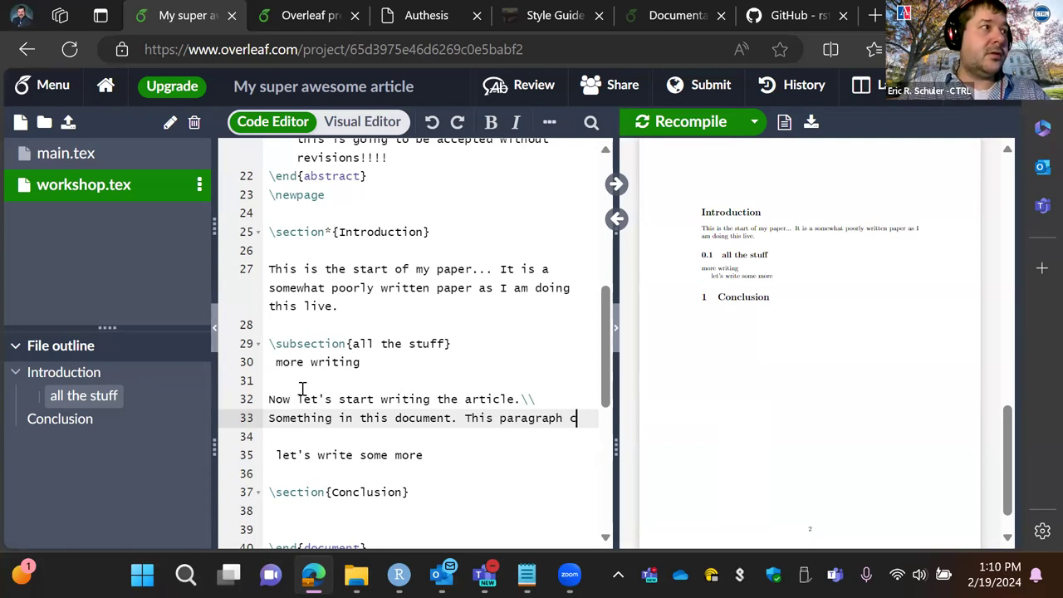
text(toined)
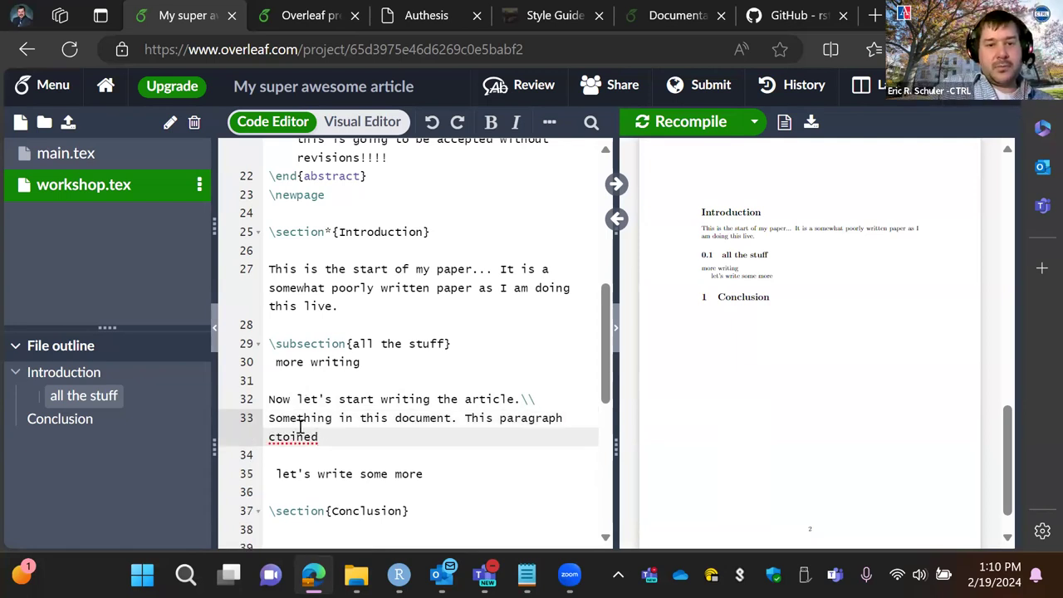
- Turn the "all the stuff" heading into an unnumbered \subsection* and recompile the PDF
click(347, 343)
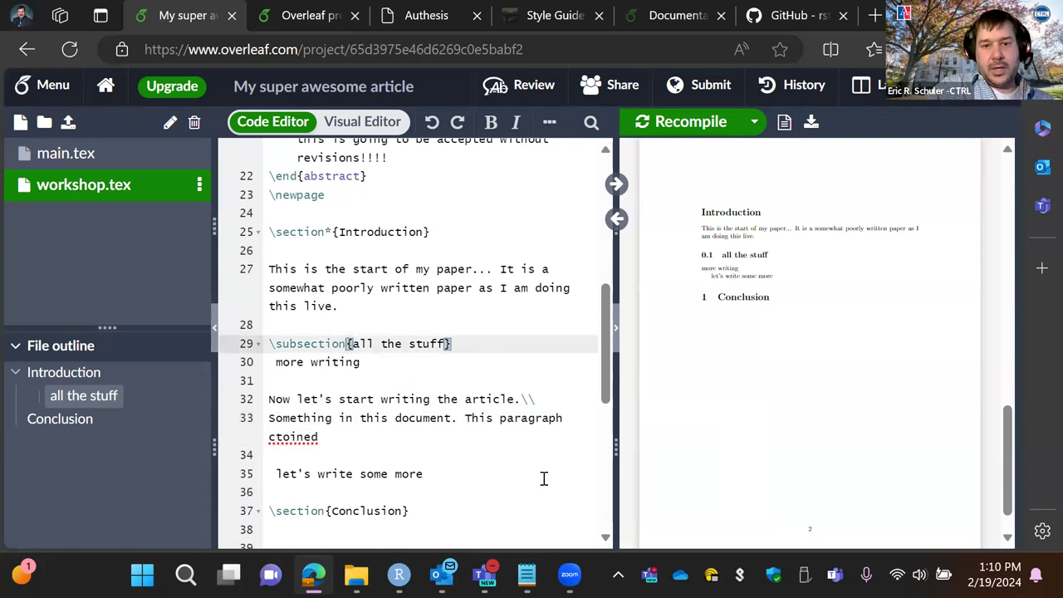
text(*)
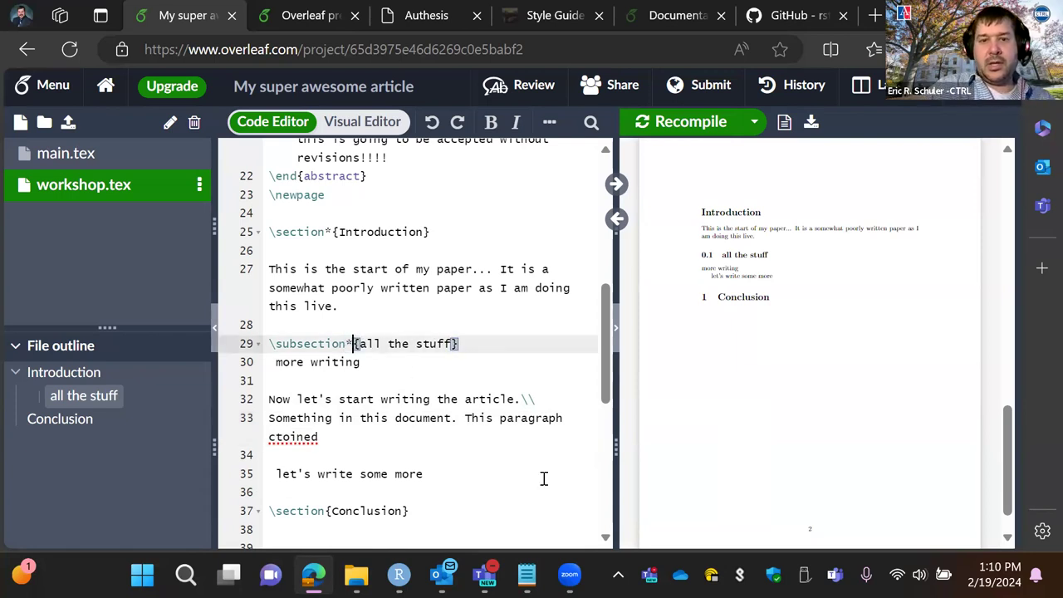
click(666, 121)
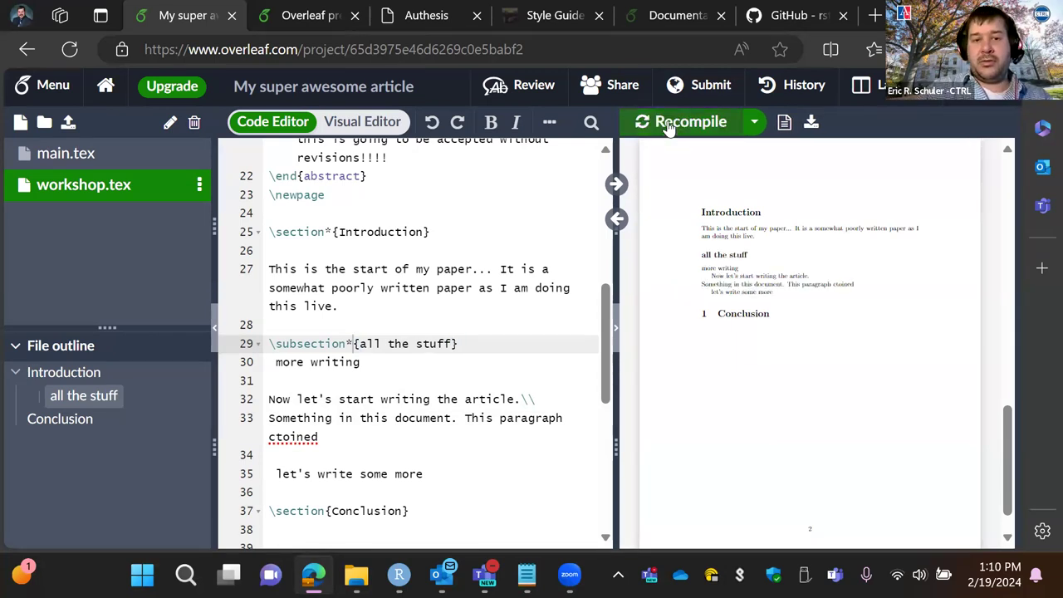
- Remove the asterisk from the "all the stuff" subsection command and recompile the PDF
click(354, 343)
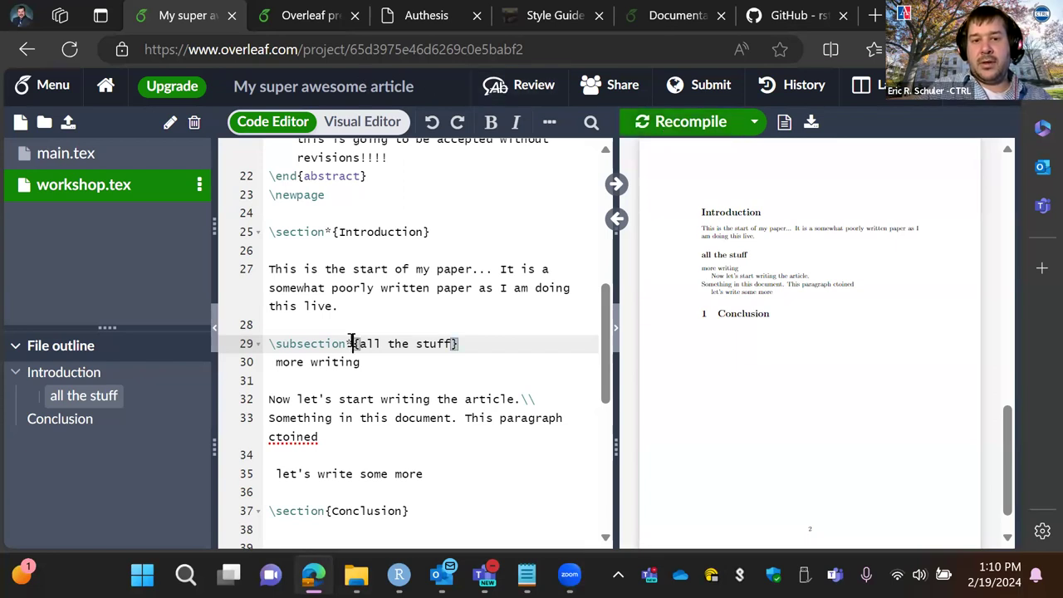
key(BackSpace)
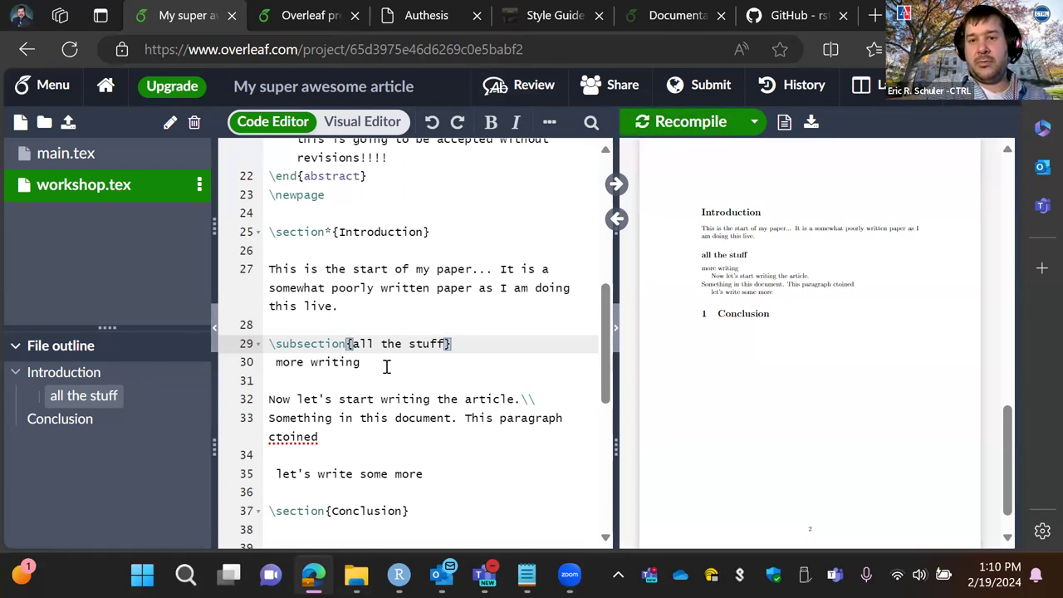
click(669, 122)
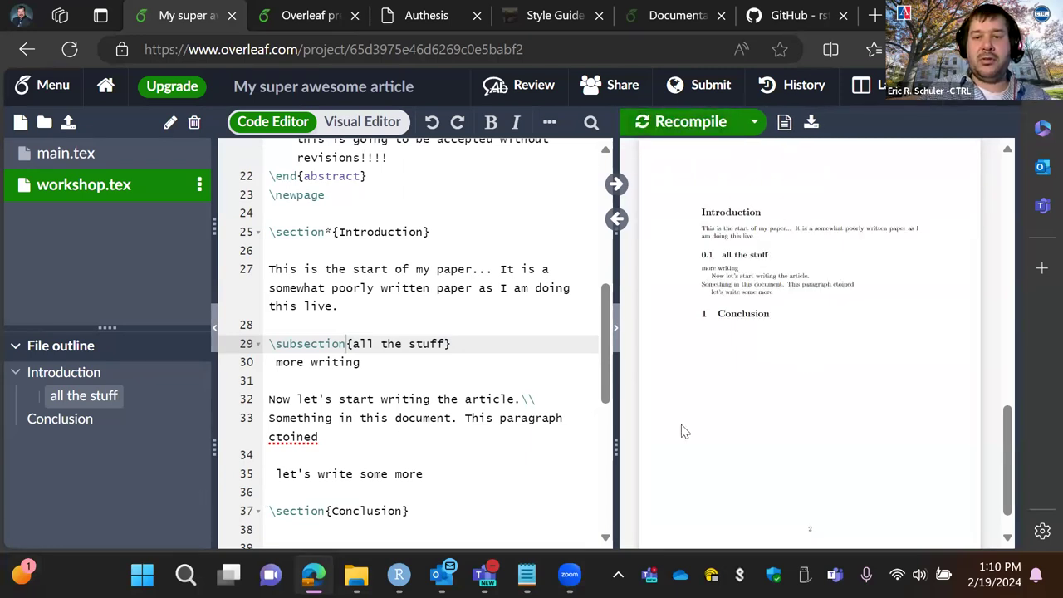
- Make the Conclusion heading an unnumbered \section* and the "all the stuff" heading an unnumbered \subsection*, recompiling after each change
click(329, 510)
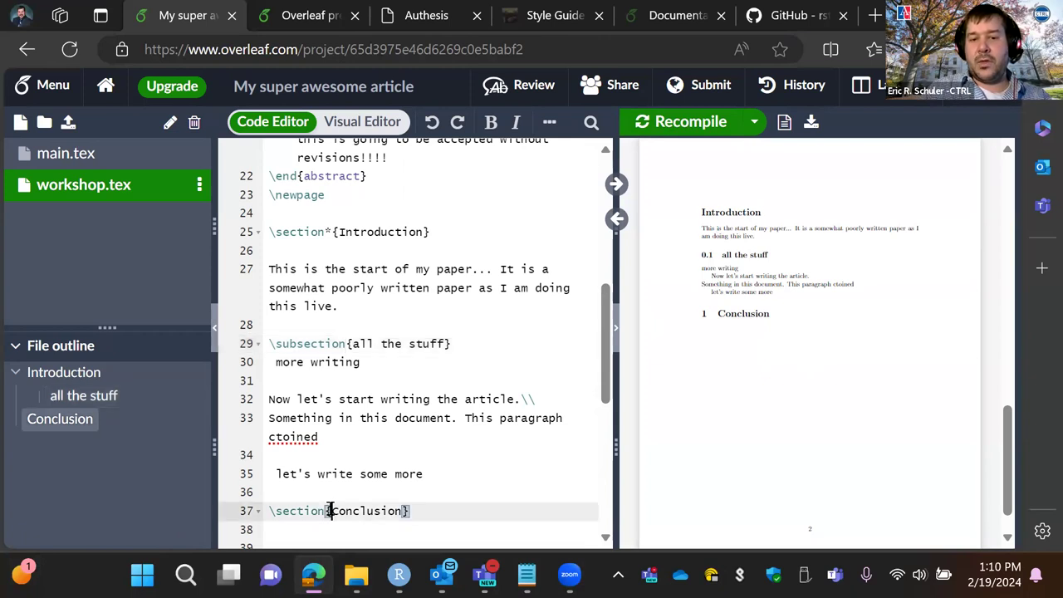
text(*)
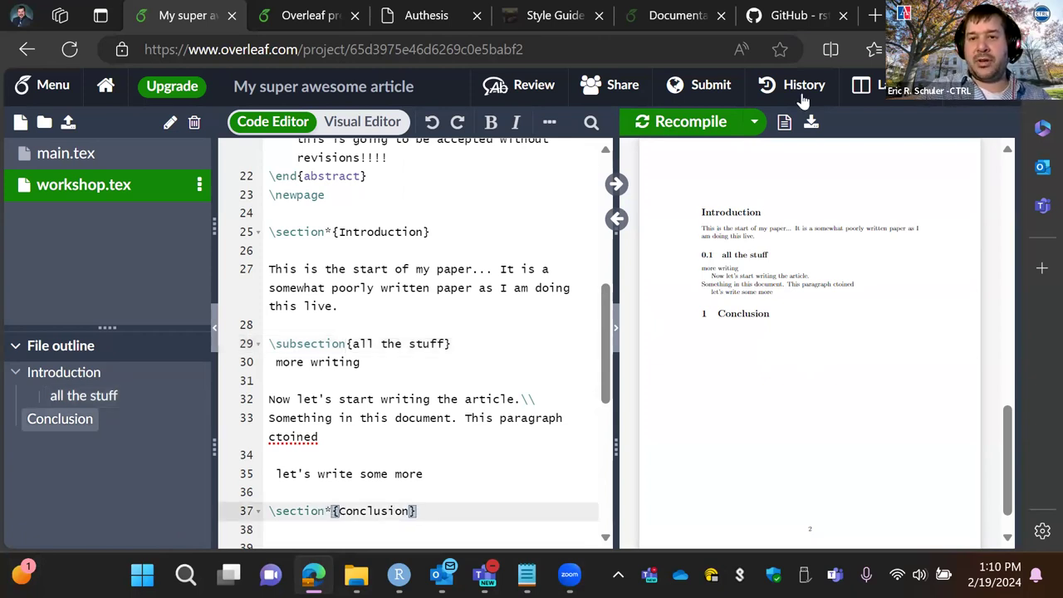
click(662, 122)
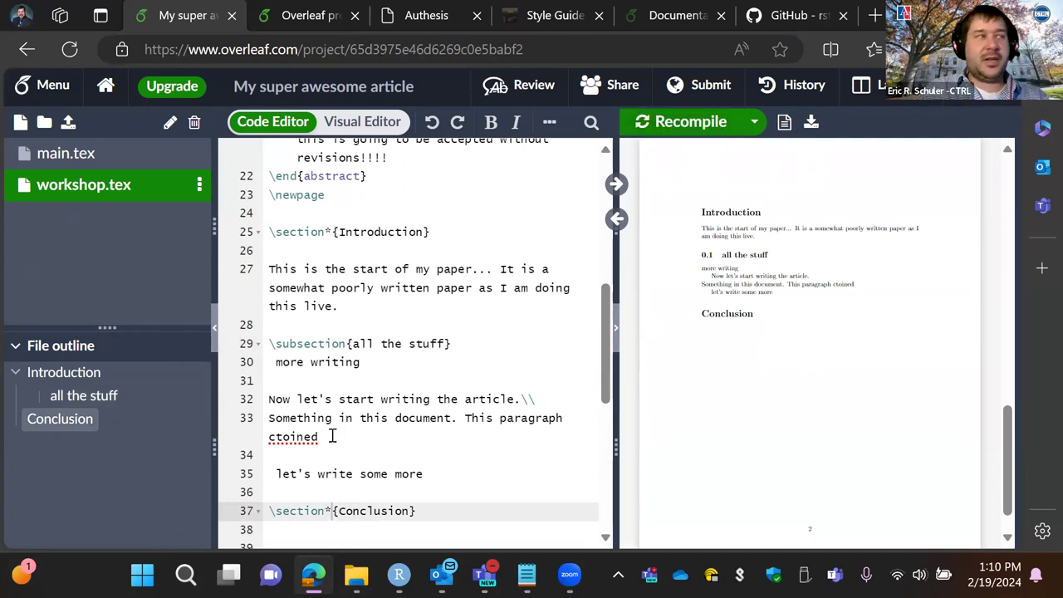
click(349, 344)
text(*)
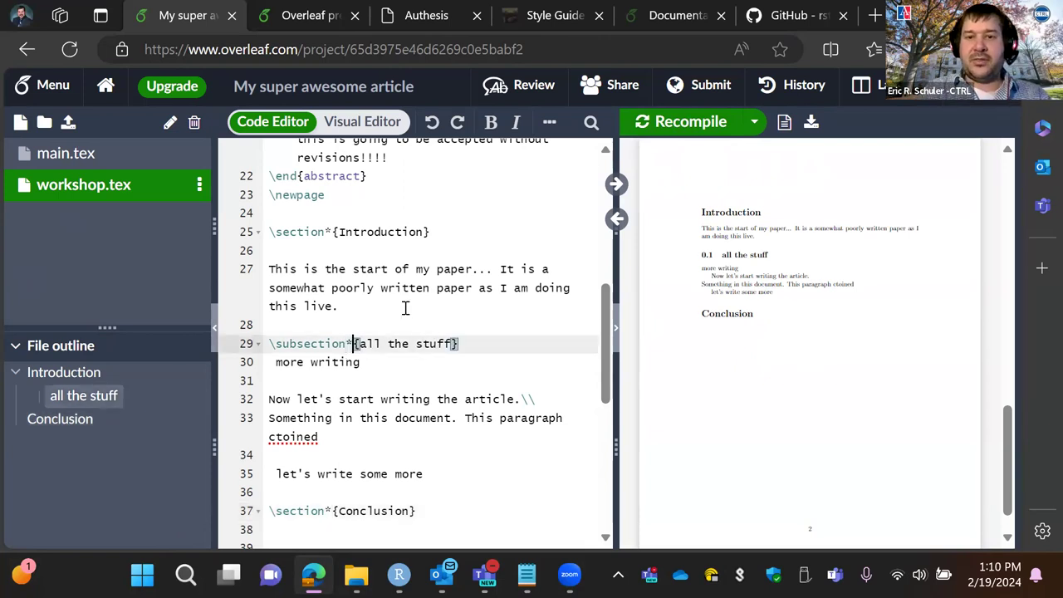
click(681, 124)
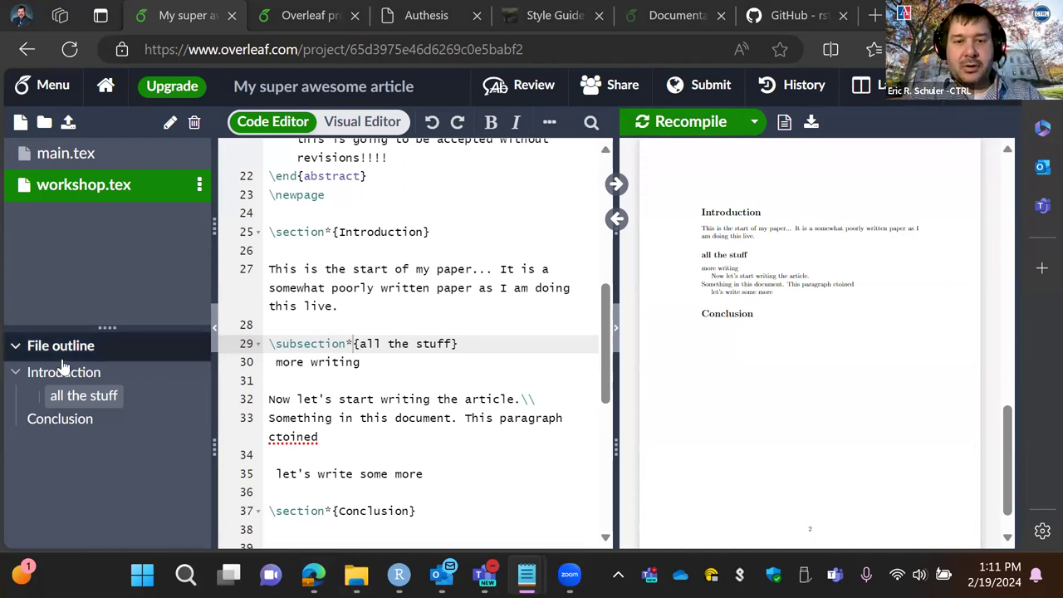
- End the "ctoined" line with ".\\", add the sample text from "When a line break is inserted" to "And combining two commands" using \newline and \hfill \break, and recompile
right_click(334, 445)
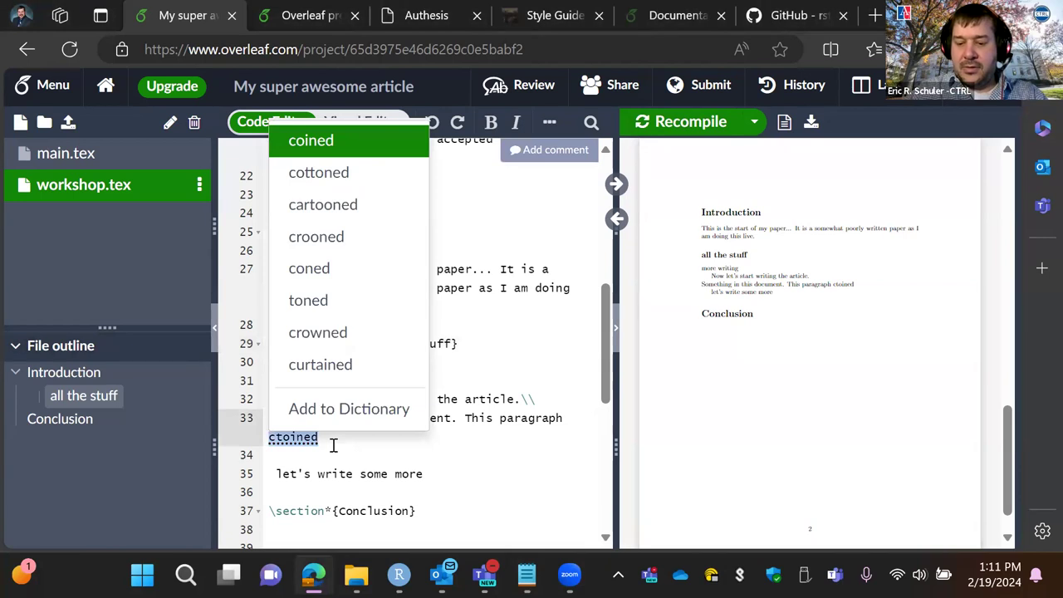
click(333, 445)
text(.\\)
key(Return)
text(When a line break is inserted, the text is not indented, there are a couple of extra commands do line breaks. \newline This paragraph provides no information whatsoever. We are exploring line breaks. \hfill \break And combining two commands)
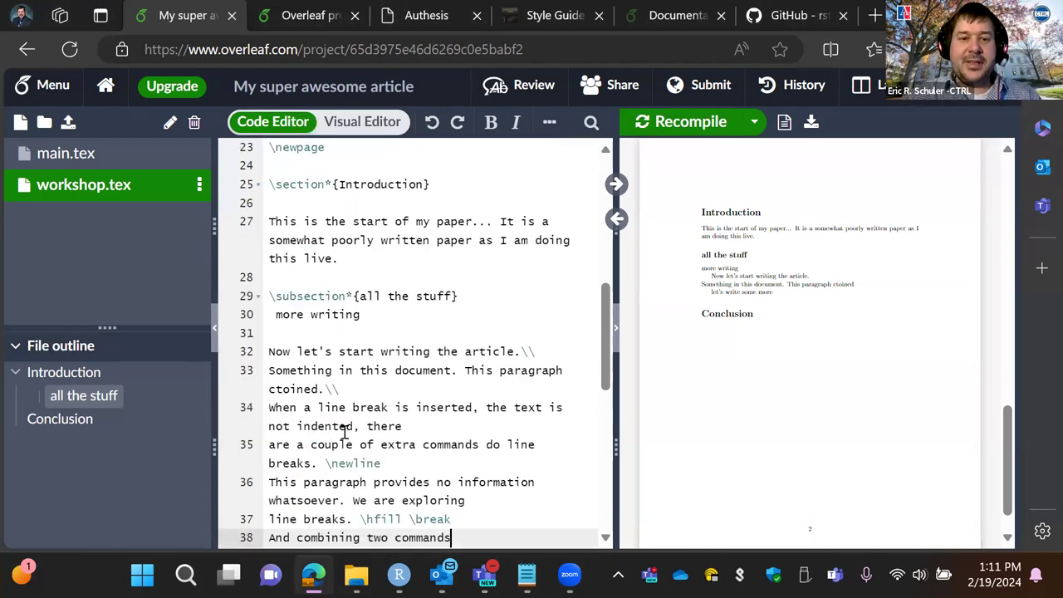
scroll(435, 340, up, 1)
scroll(435, 340, down, 2)
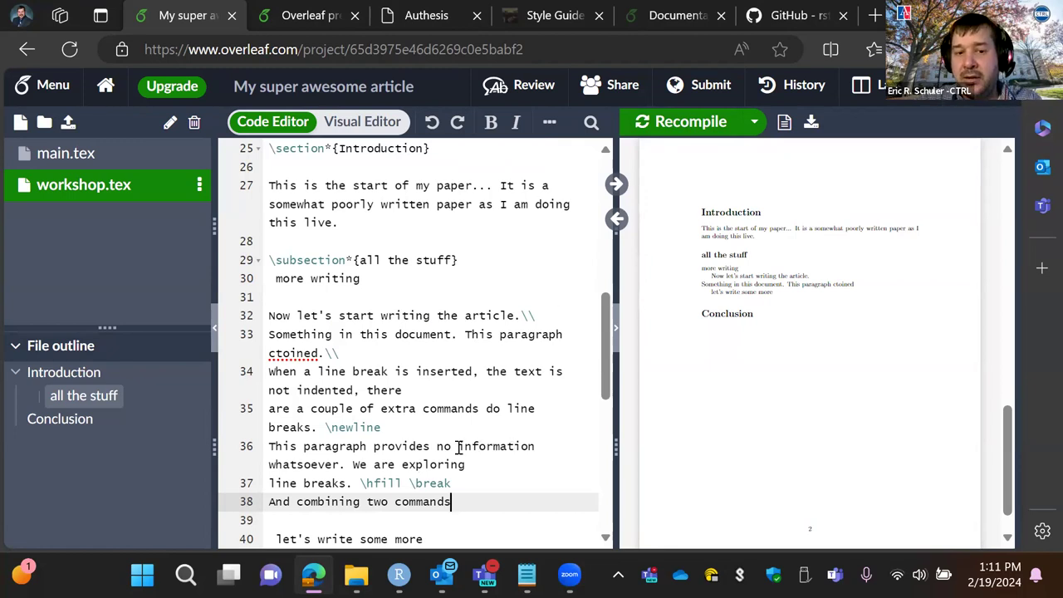
drag(327, 427, 382, 427)
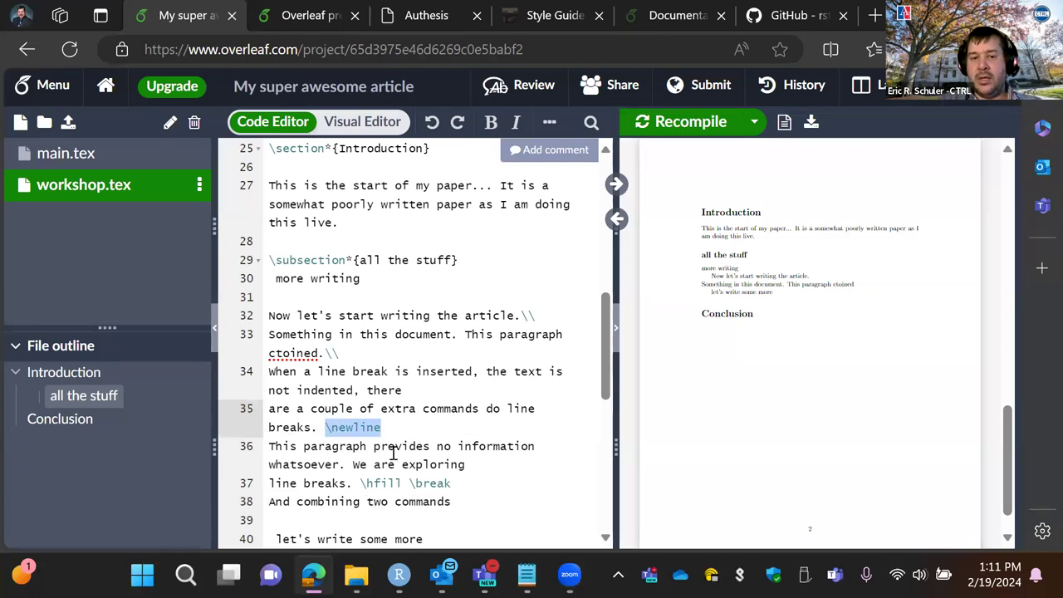
click(677, 126)
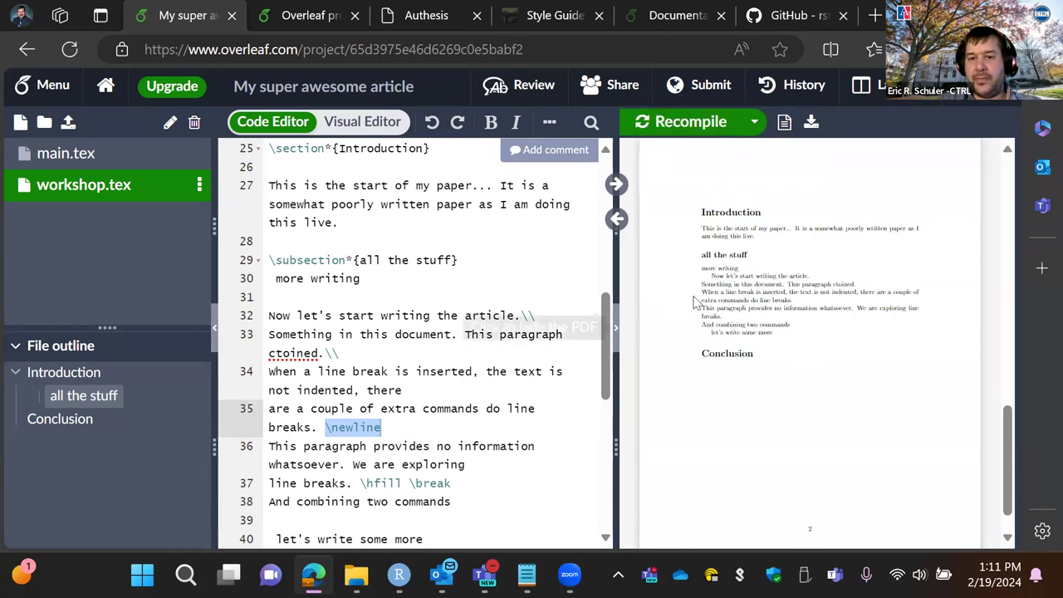
scroll(341, 369, up, 1)
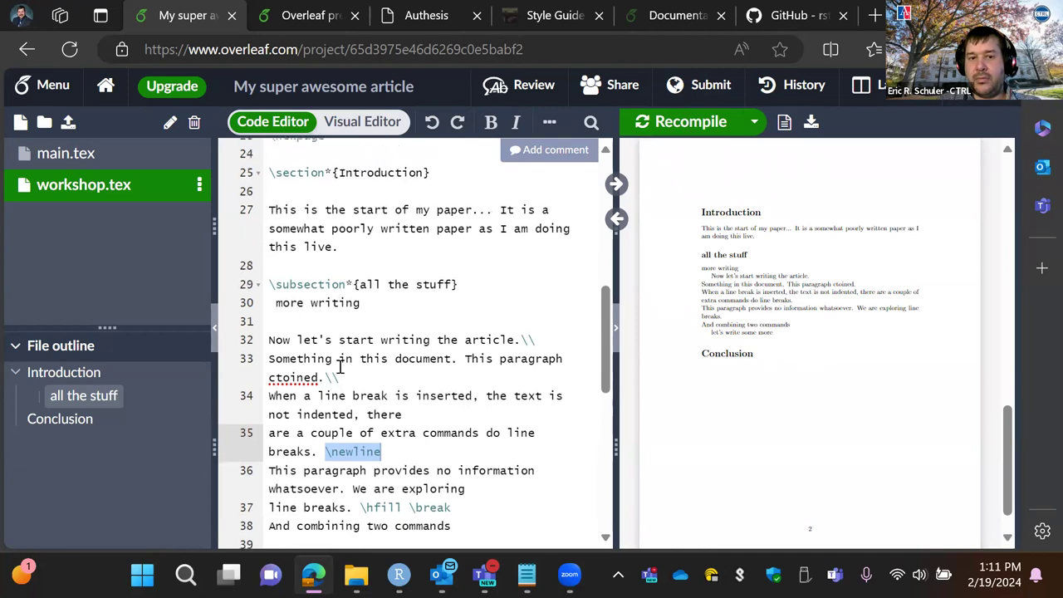
click(280, 341)
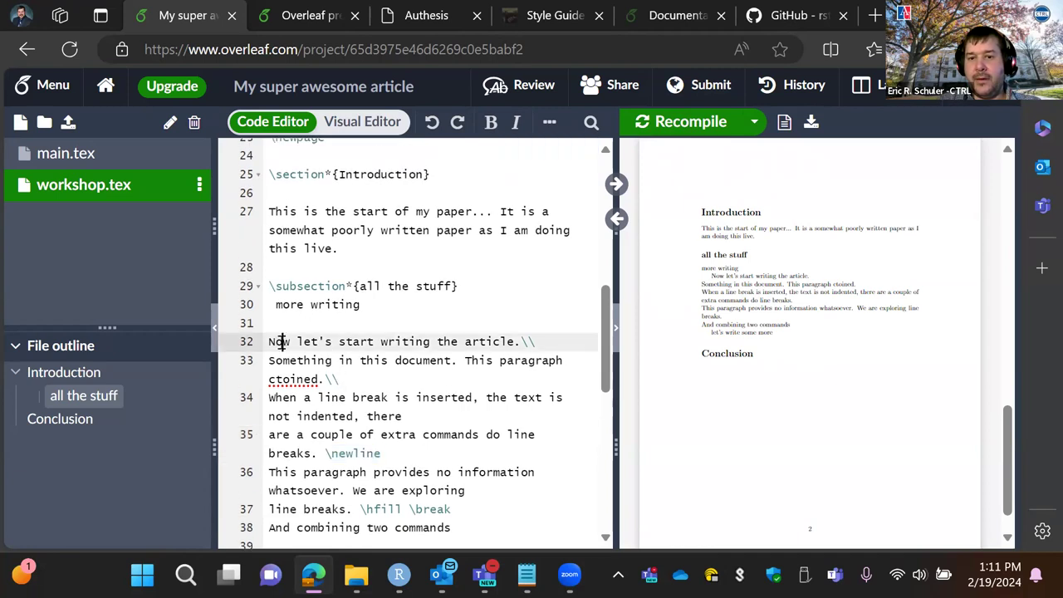
click(304, 308)
click(282, 319)
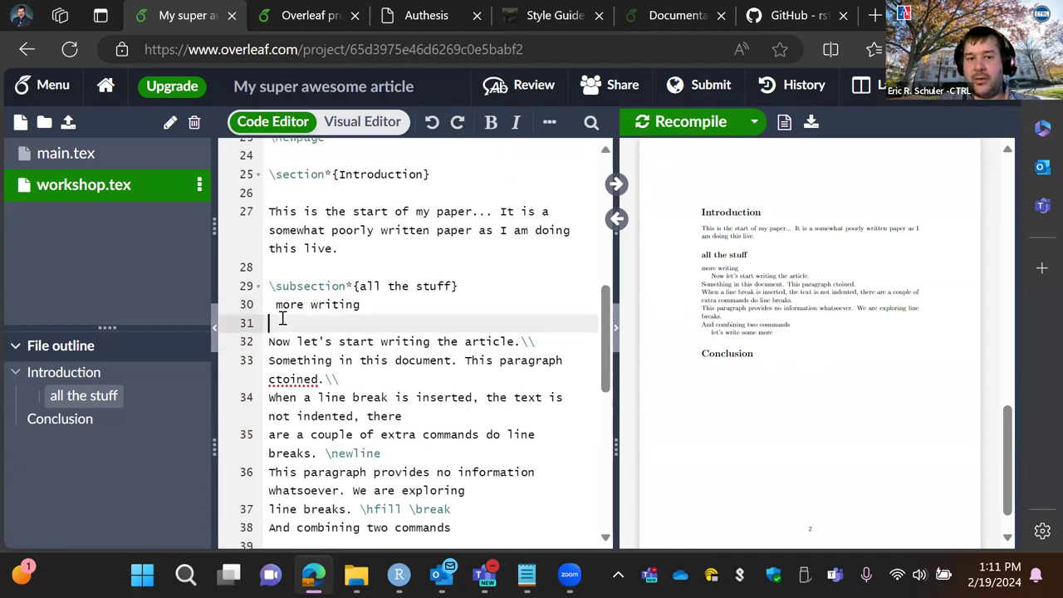
text(\)
key(BackSpace)
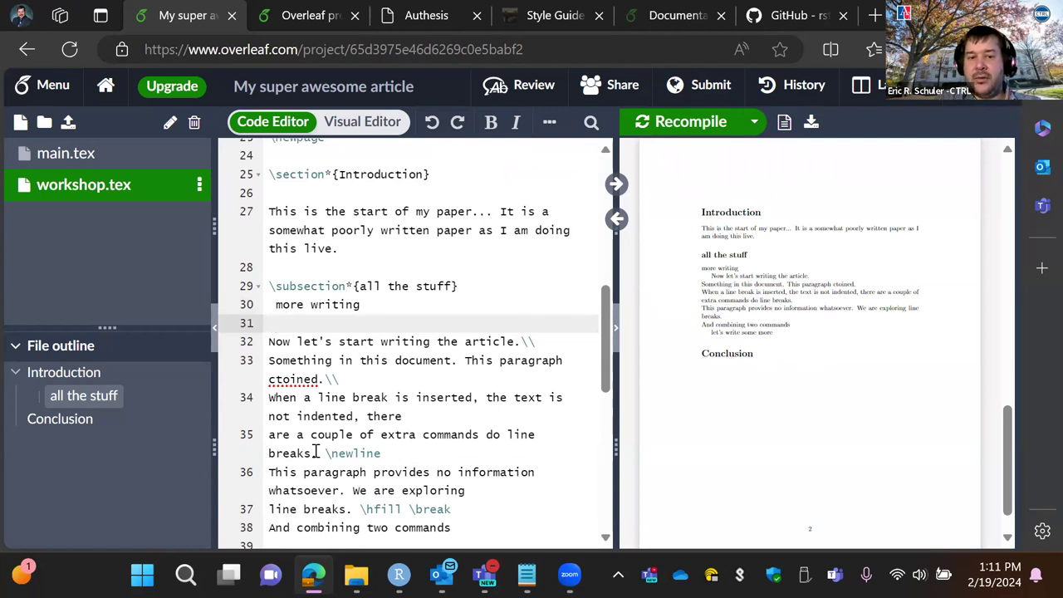
scroll(349, 475, down, 1)
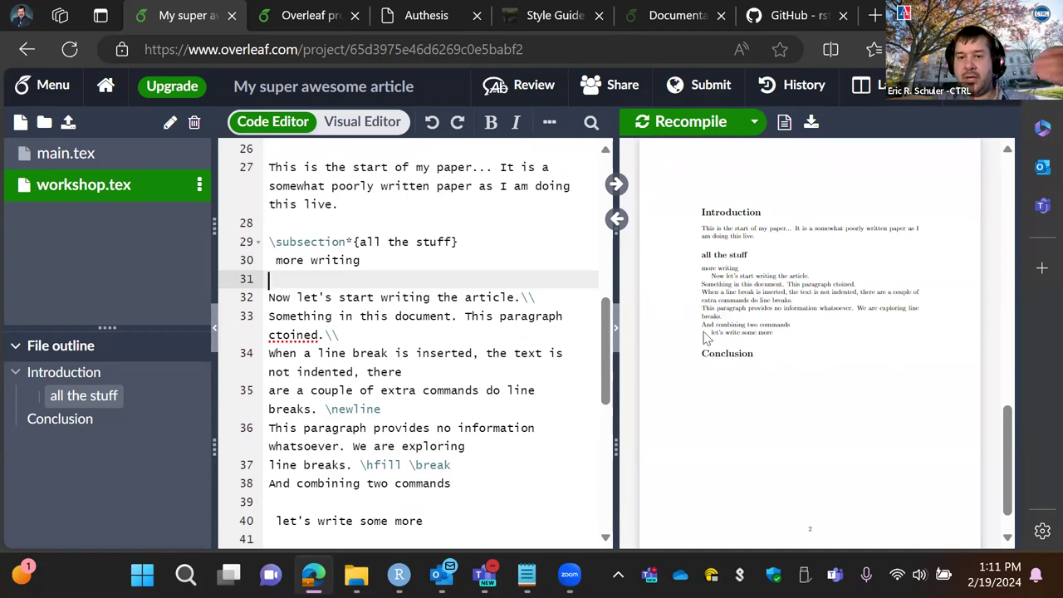
scroll(419, 446, down, 3)
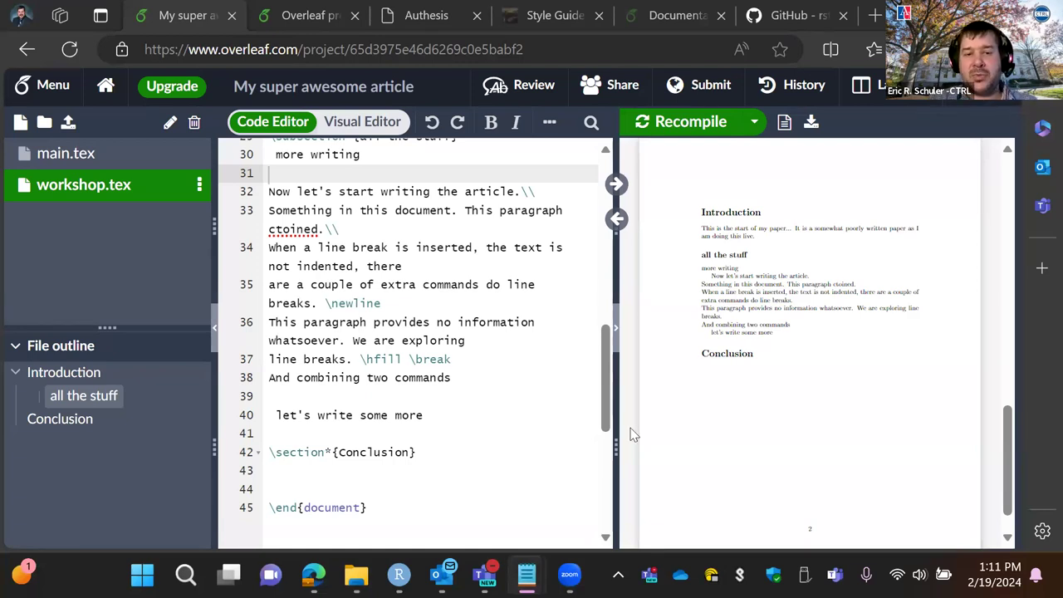
click(268, 434)
key(Return)
key(Return)
key(Up)
key(Up)
text(Here is a great resource:\href{https://www.overleaf.com/learn}{help guide})
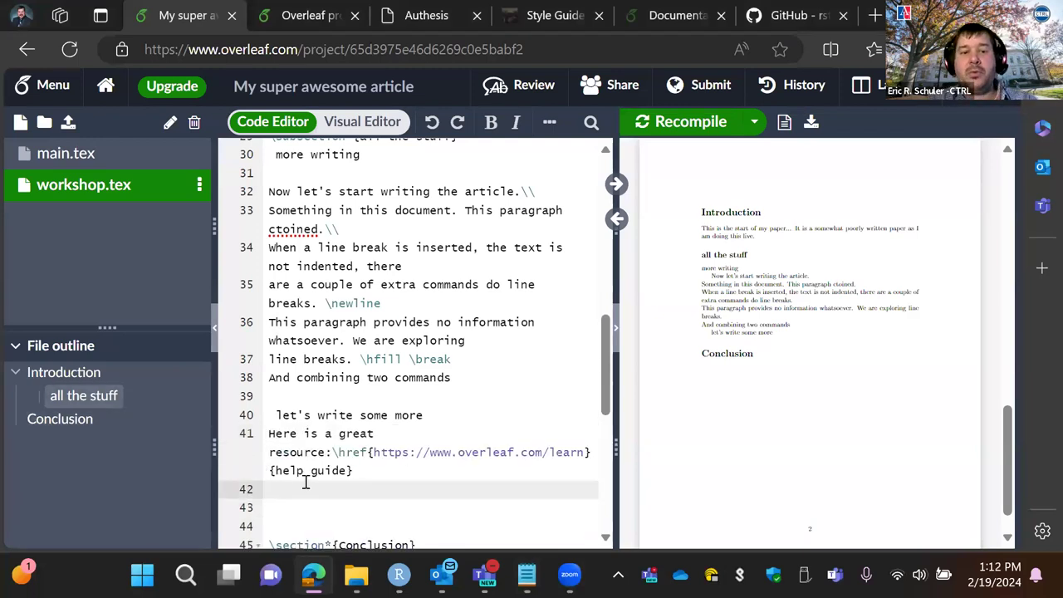
drag(333, 452, 373, 452)
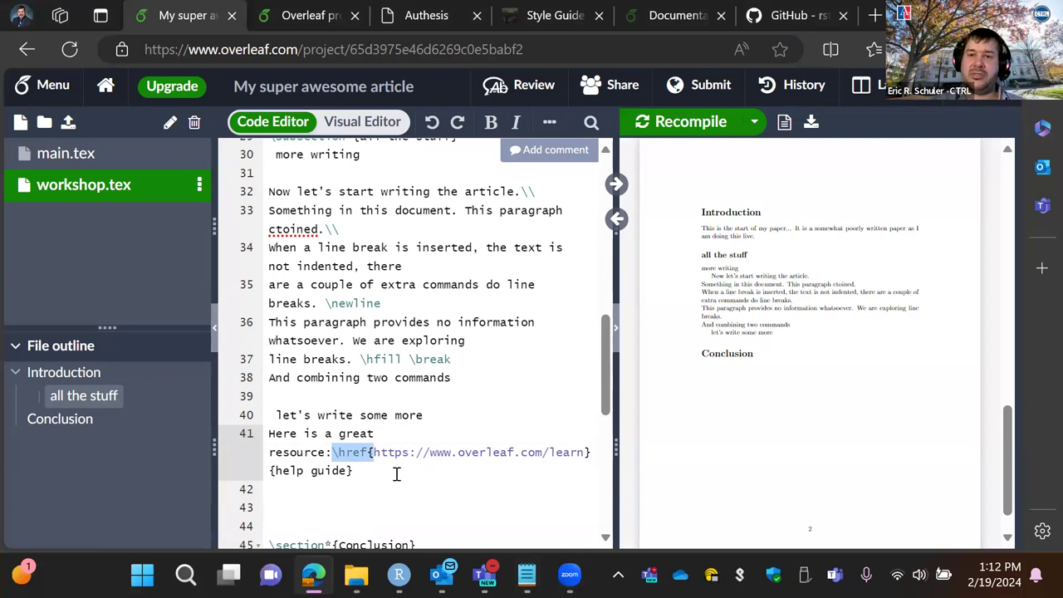
- Recompile the PDF and add \setlength{\parindent}{20pt} on its own line between the help guide link and the Conclusion section
click(675, 131)
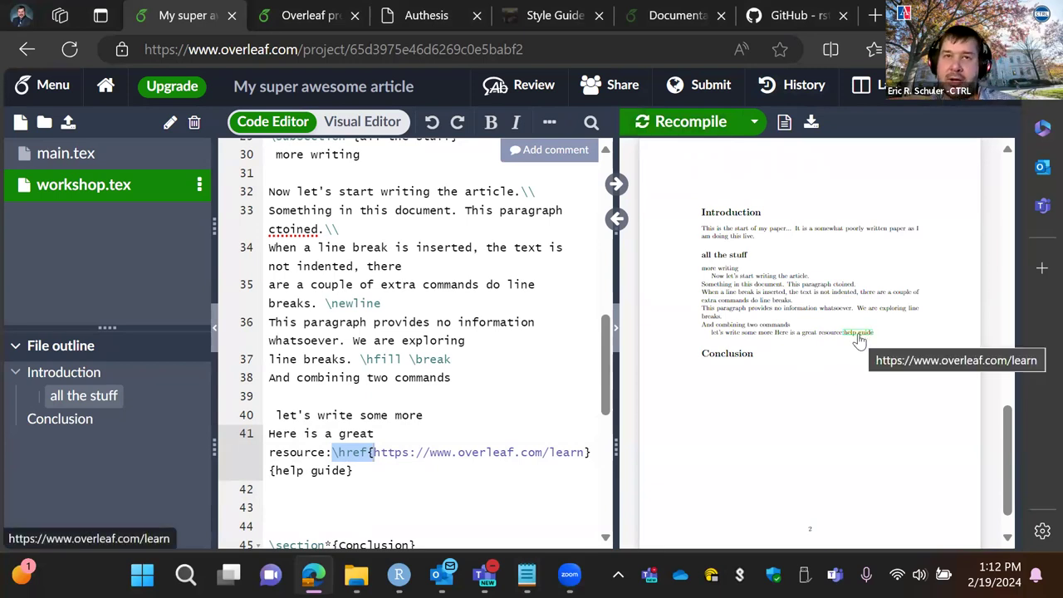
click(377, 492)
right_click(376, 495)
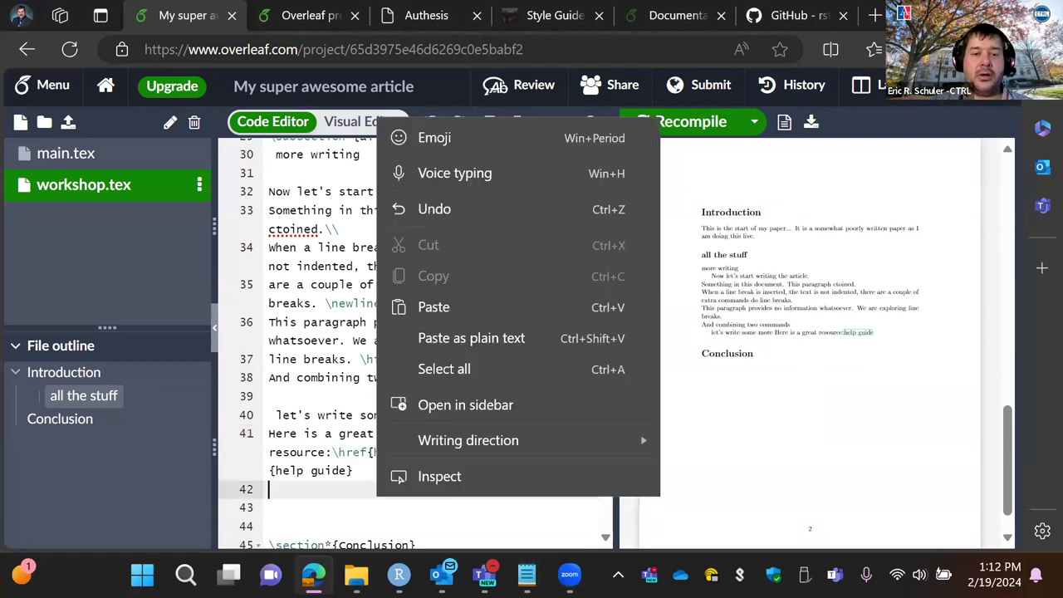
right_click(296, 516)
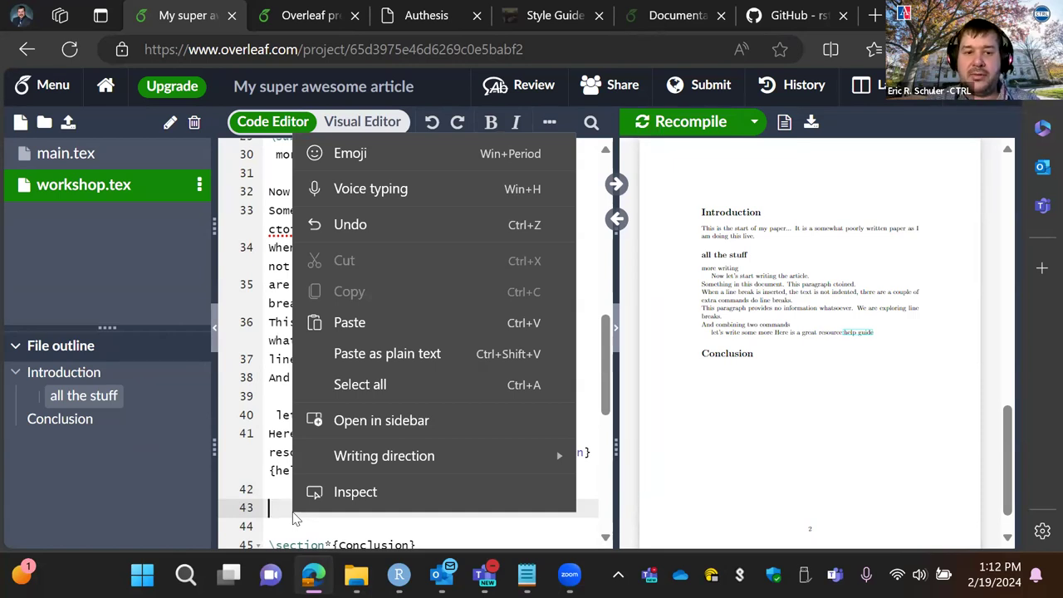
click(290, 510)
text(\set)
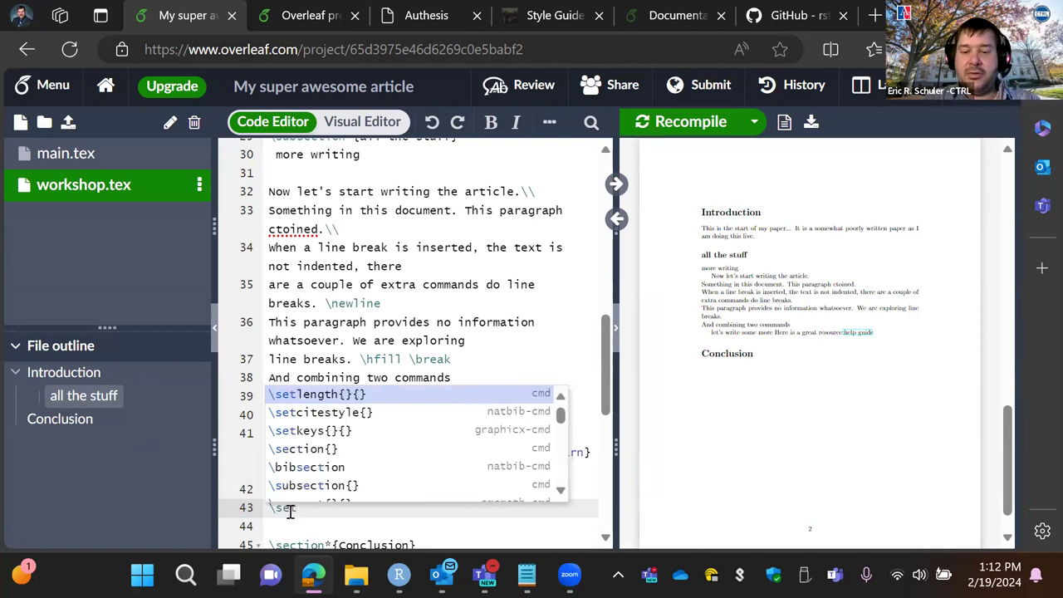
text(leng)
key(Return)
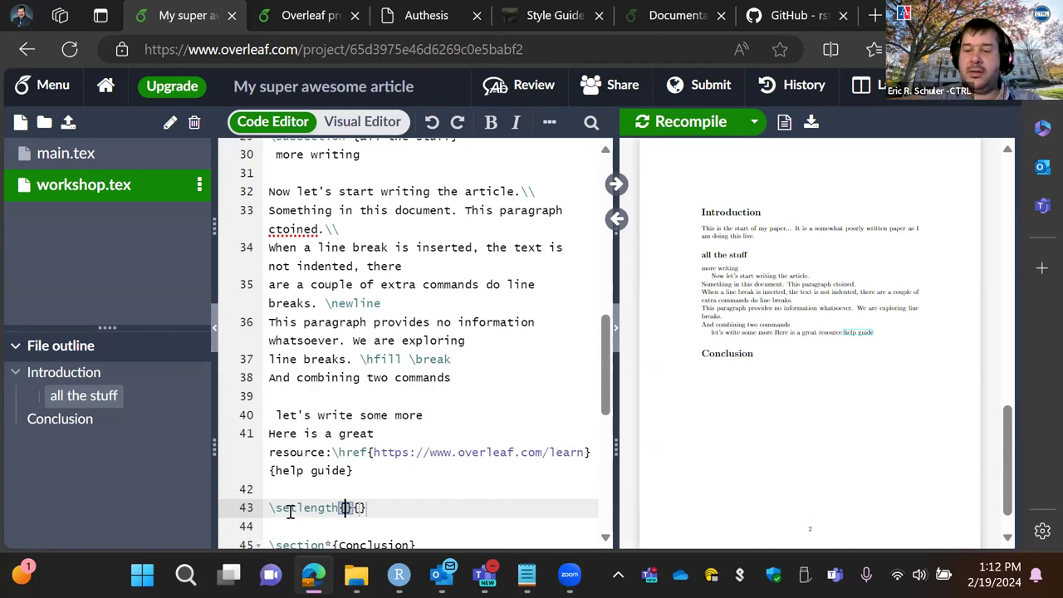
text(\pe)
text(rindent)
key(Right)
key(Right)
text(20pt)
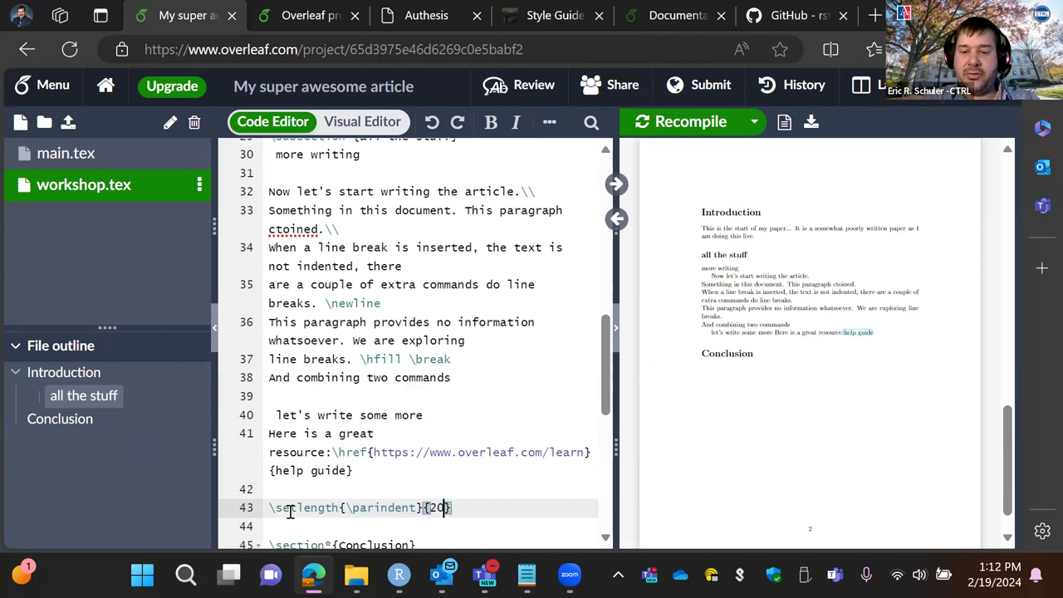
key(Right)
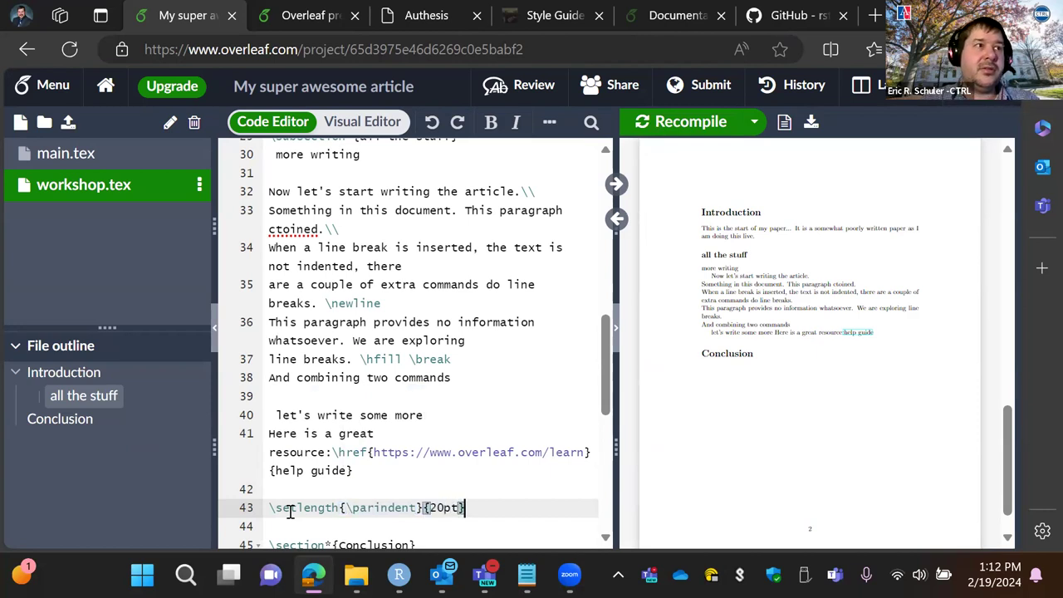
- After the \setlength command, write "There is a theory which states that if every anyone discovers exactly"
text(T)
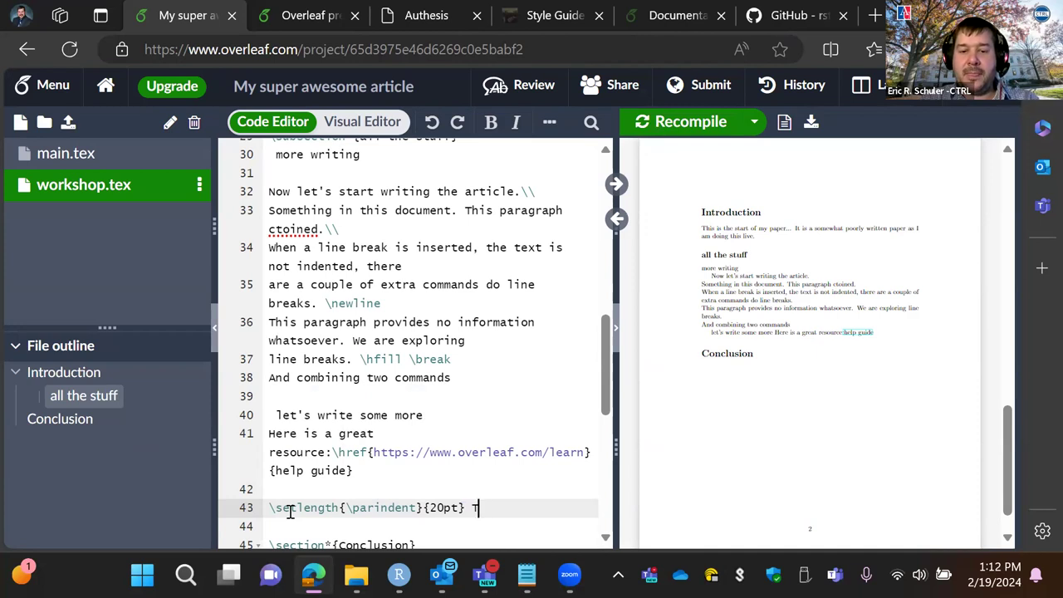
text(here is a theory that)
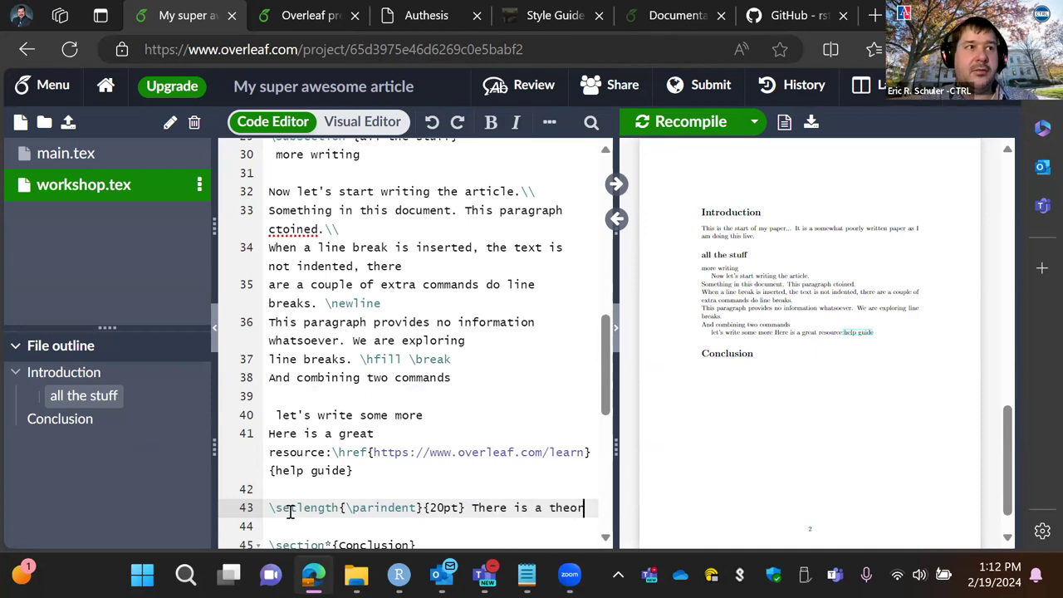
key(BackSpace)
key(BackSpace)
key(BackSpace)
key(BackSpace)
text(which states )
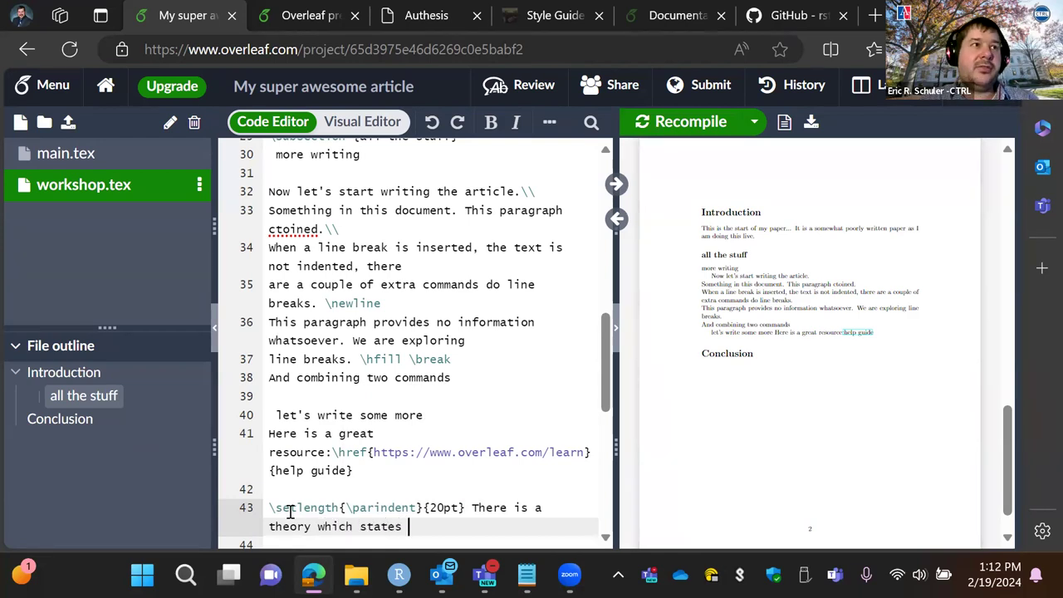
text(that if ever)
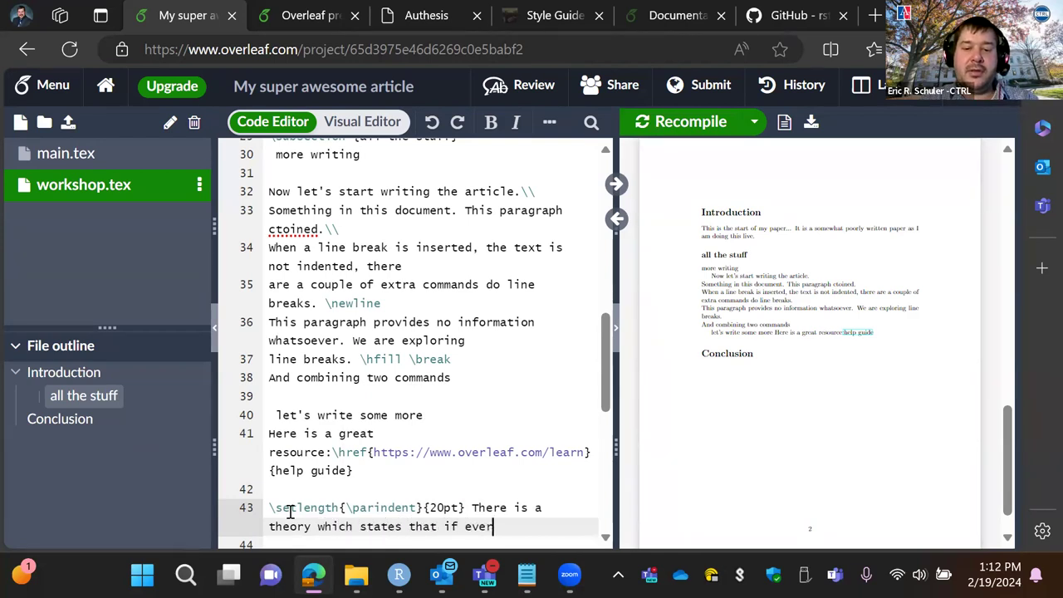
text(y anyone dis)
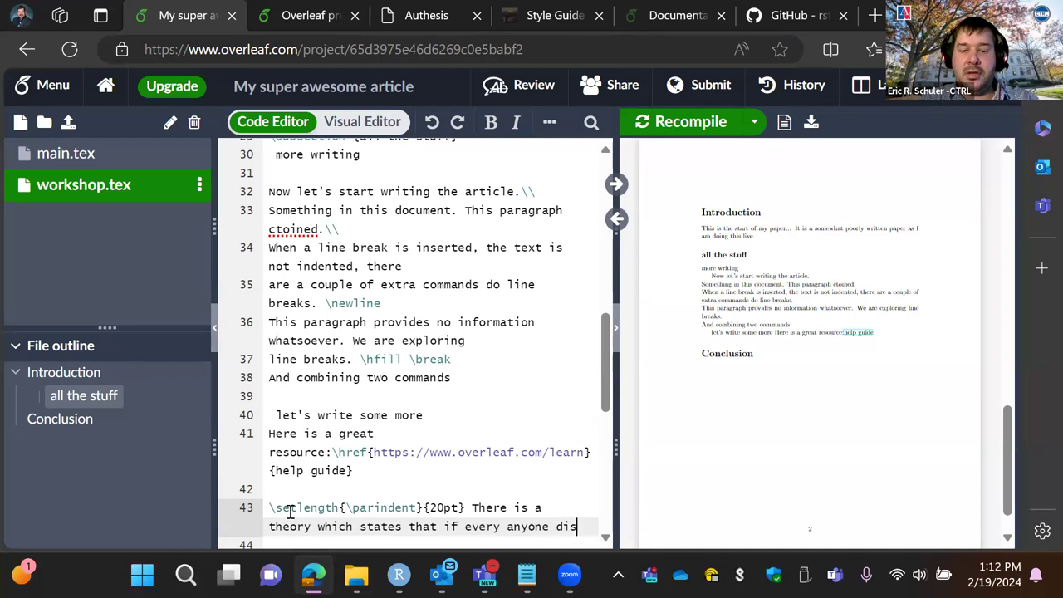
text(covers th)
key(BackSpace)
key(BackSpace)
text(e)
text(xactly )
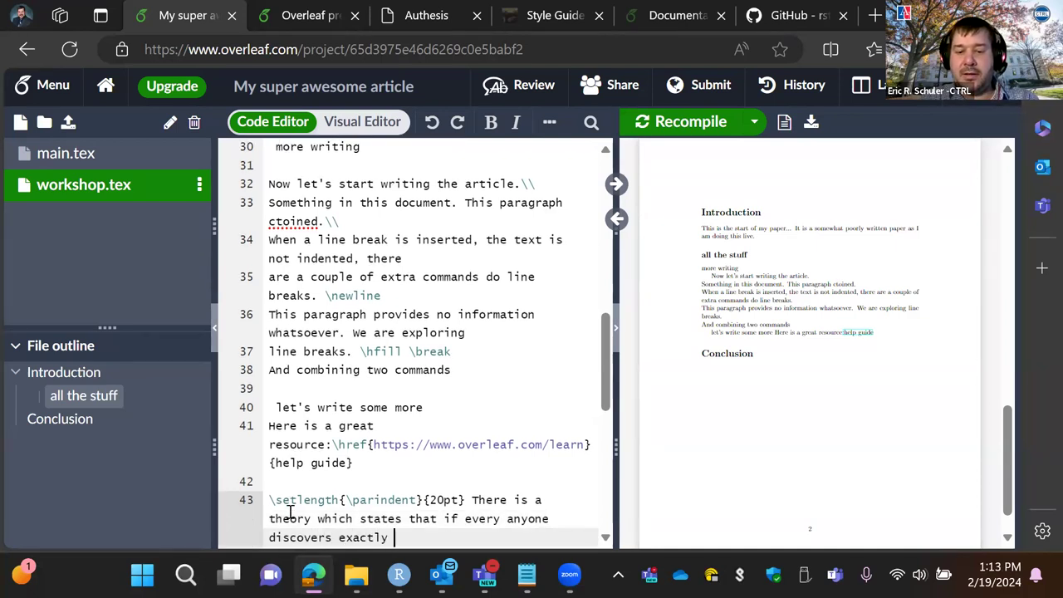
- Continue the theory sentence with "what the universe", correcting the misspelled last word
text(what the unierist)
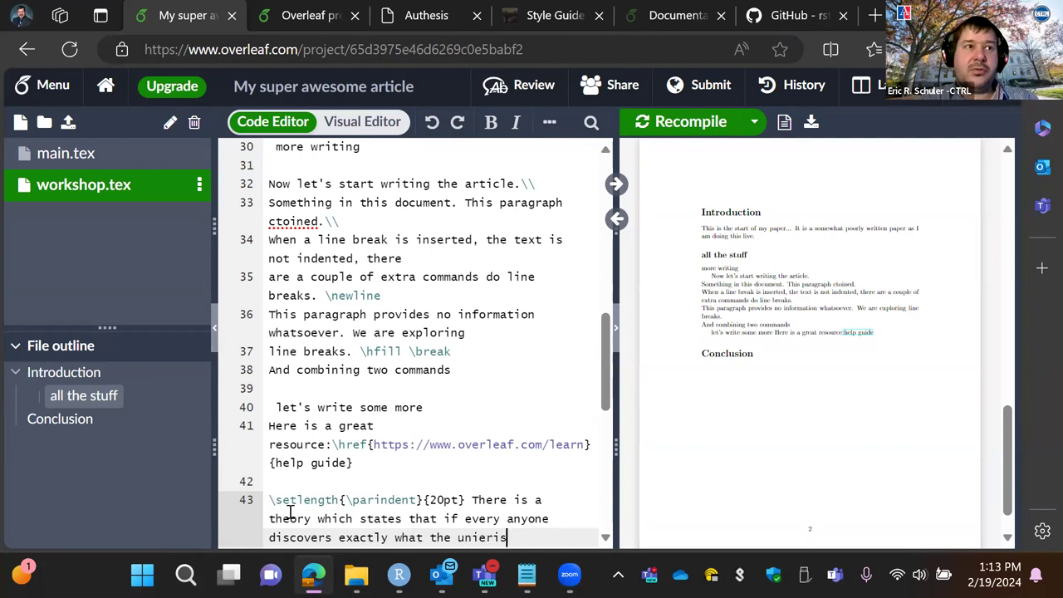
key(BackSpace)
key(BackSpace)
key(BackSpace)
text(se)
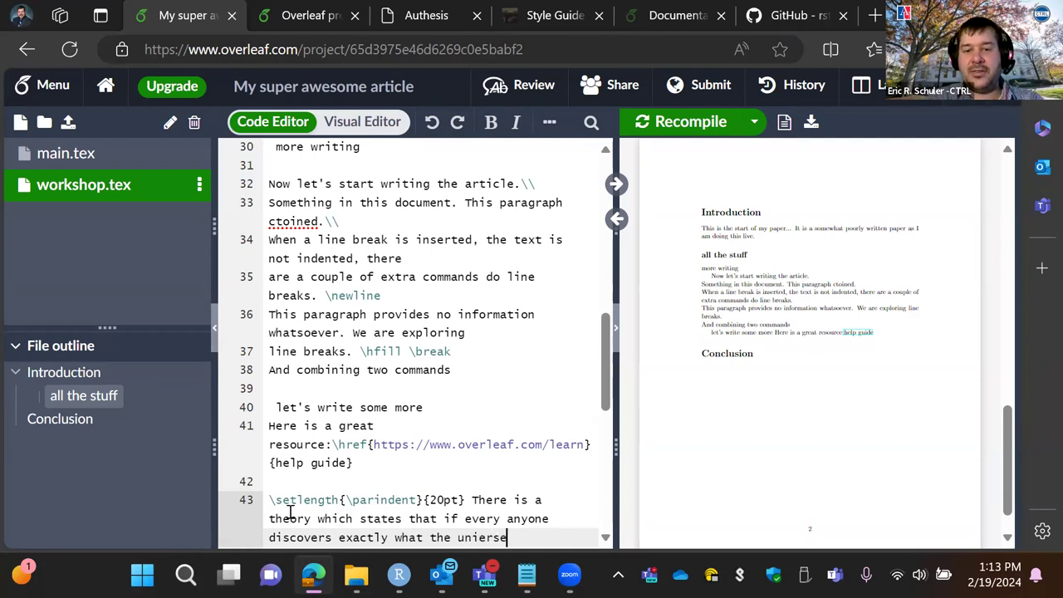
key(BackSpace)
key(BackSpace)
key(BackSpace)
key(BackSpace)
text(verse)
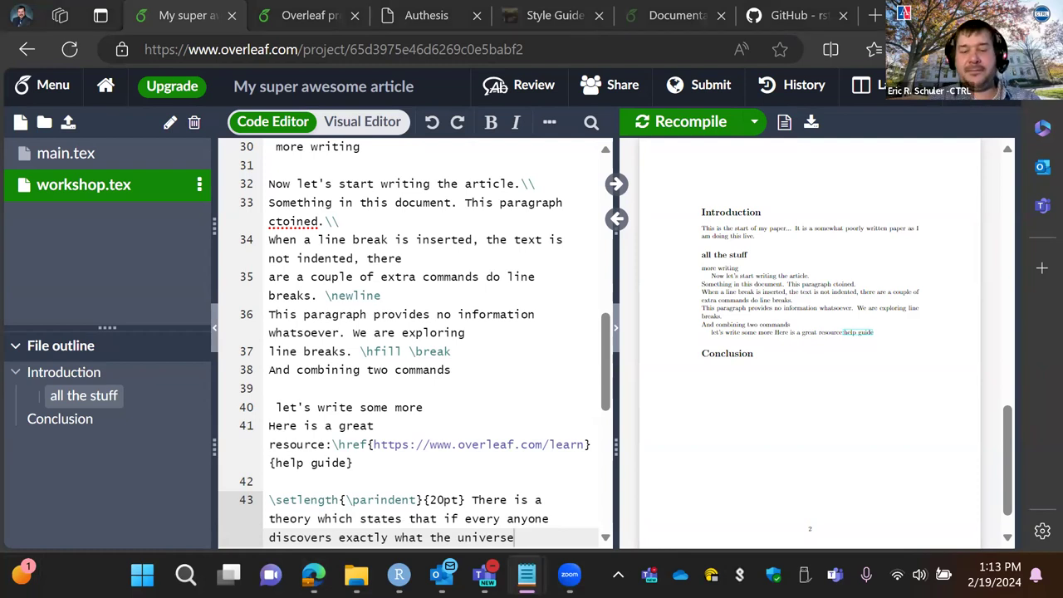
- Paste the text from "is for and why it is here" through \par{} to "already happened.......", add the missing space after "universe", and recompile
click(564, 543)
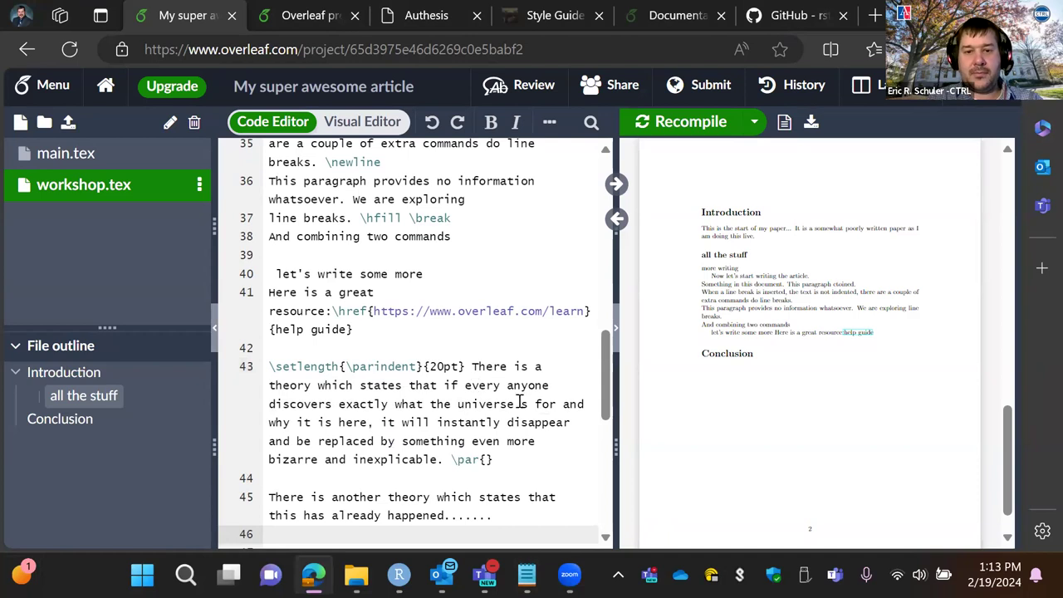
click(523, 404)
text(i)
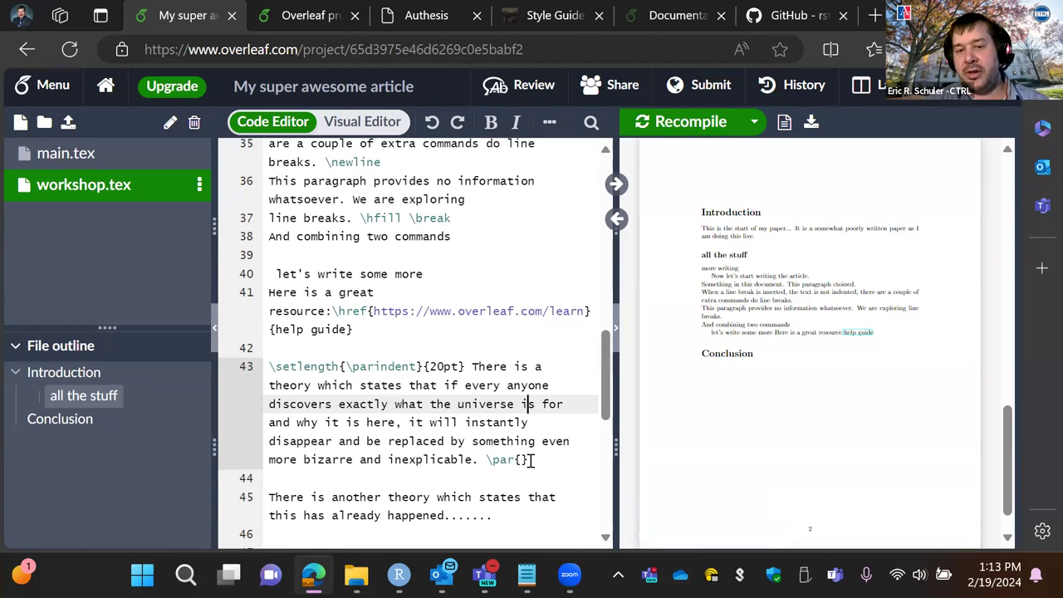
right_click(703, 125)
click(680, 126)
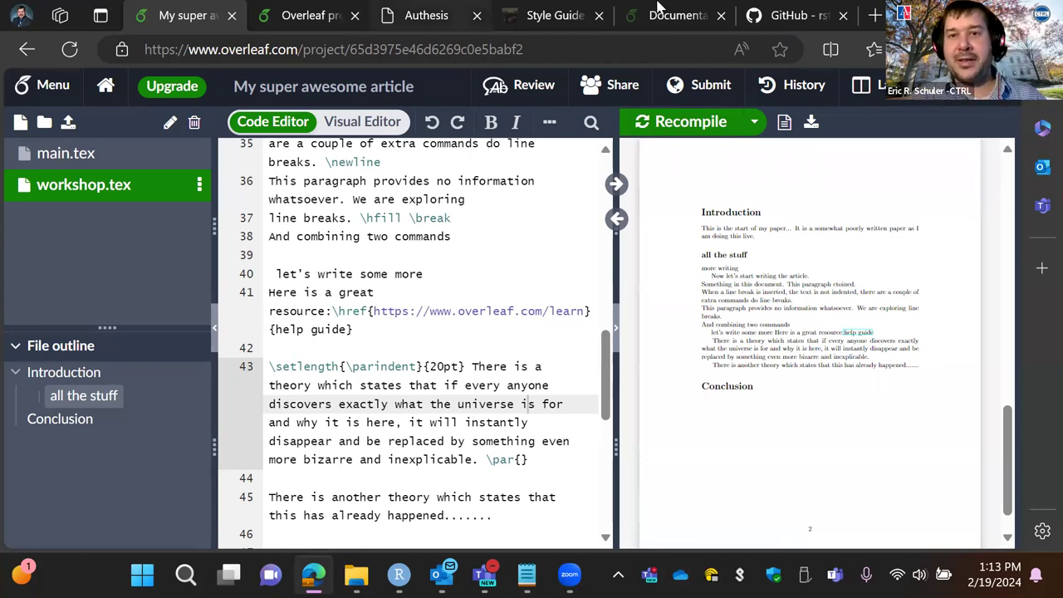
- Switch to the Overleaf Documentation page and look through the LaTeX Basics and Mathematics topics
click(307, 15)
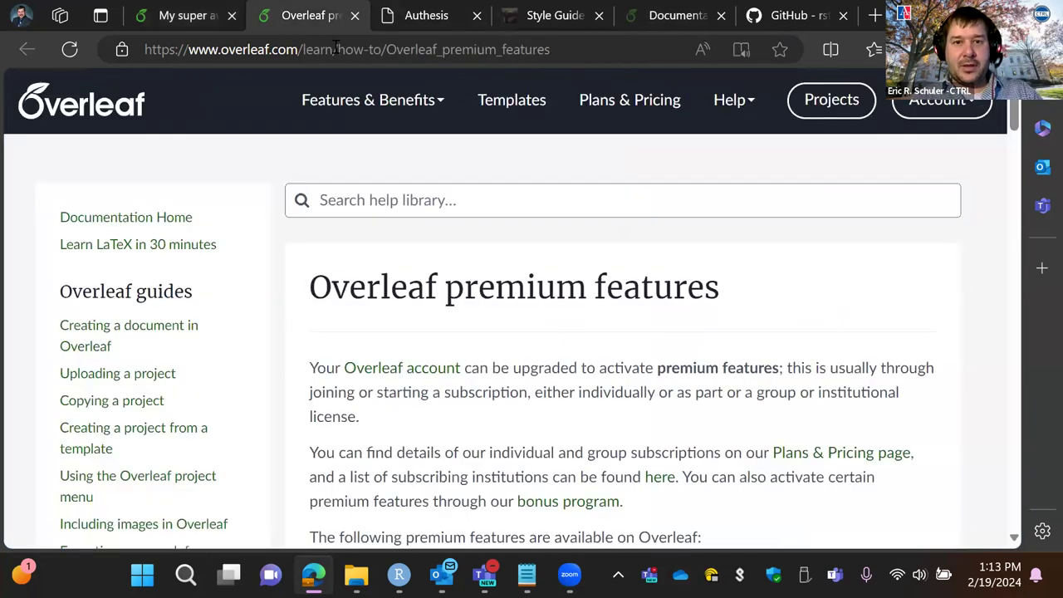
click(335, 48)
click(642, 12)
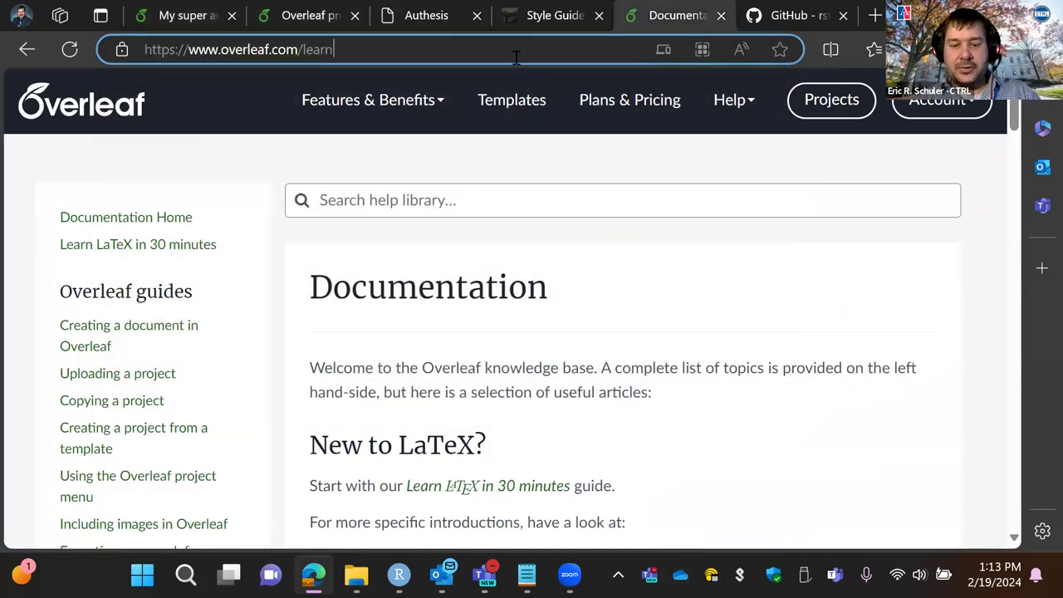
click(399, 55)
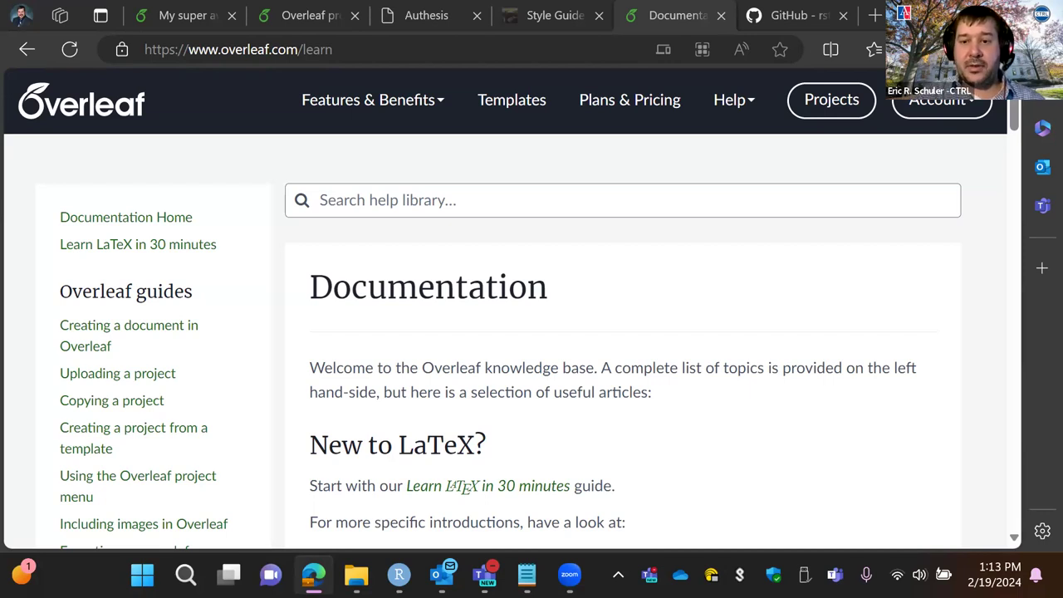
scroll(821, 397, down, 3)
scroll(820, 397, down, 8)
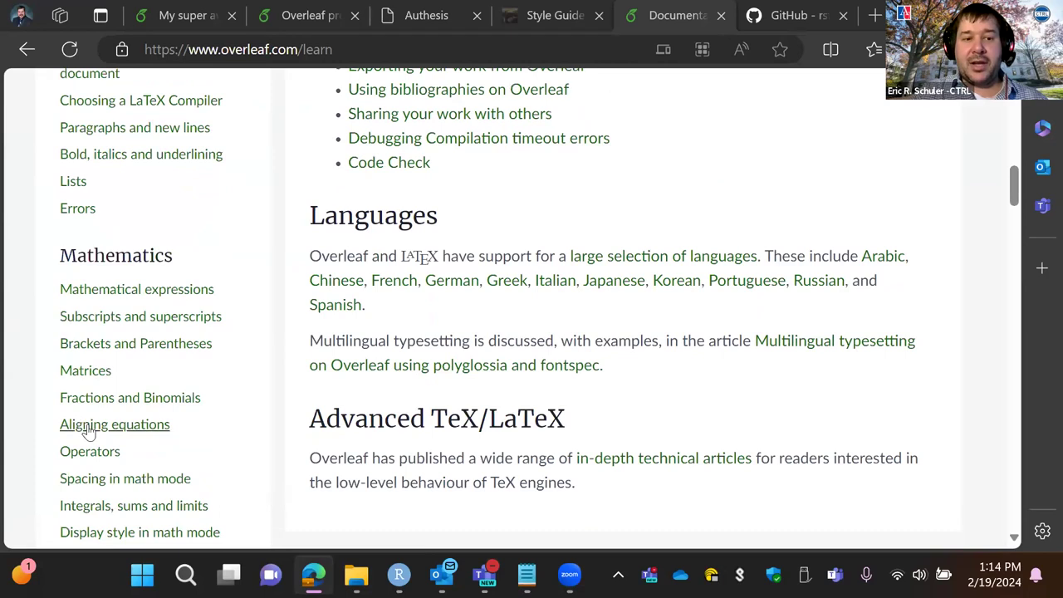
scroll(117, 307, up, 1)
scroll(116, 307, up, 1)
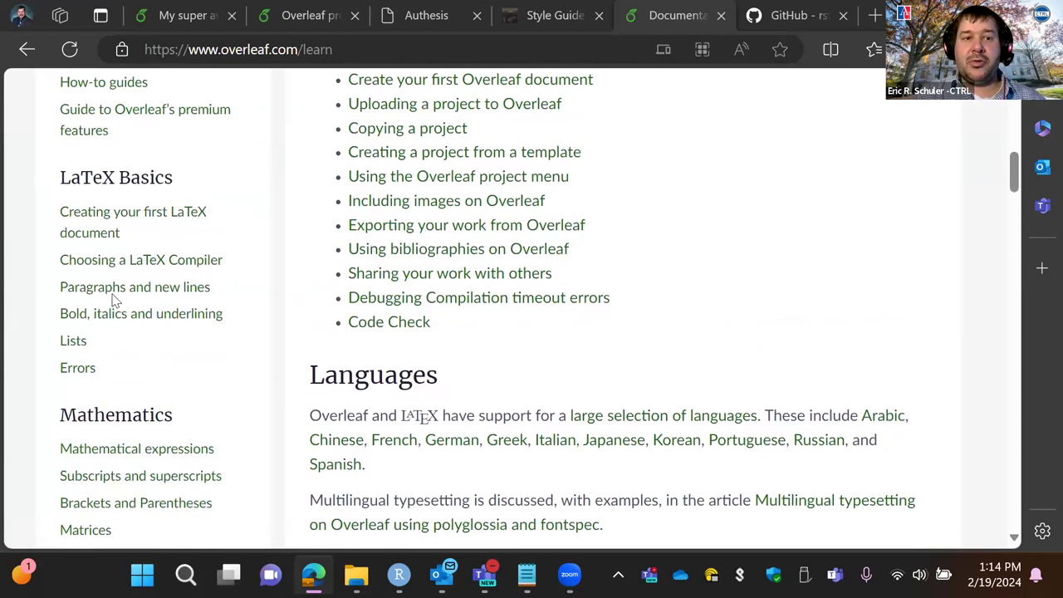
- Open the Lists article from the LaTeX Basics topics
right_click(108, 323)
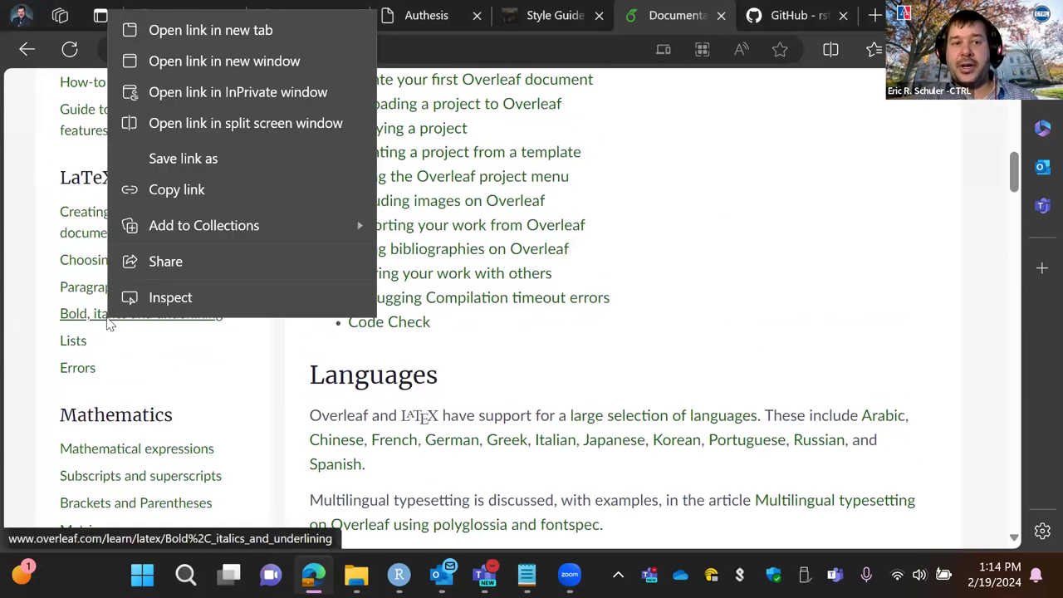
click(70, 290)
right_click(72, 292)
click(57, 359)
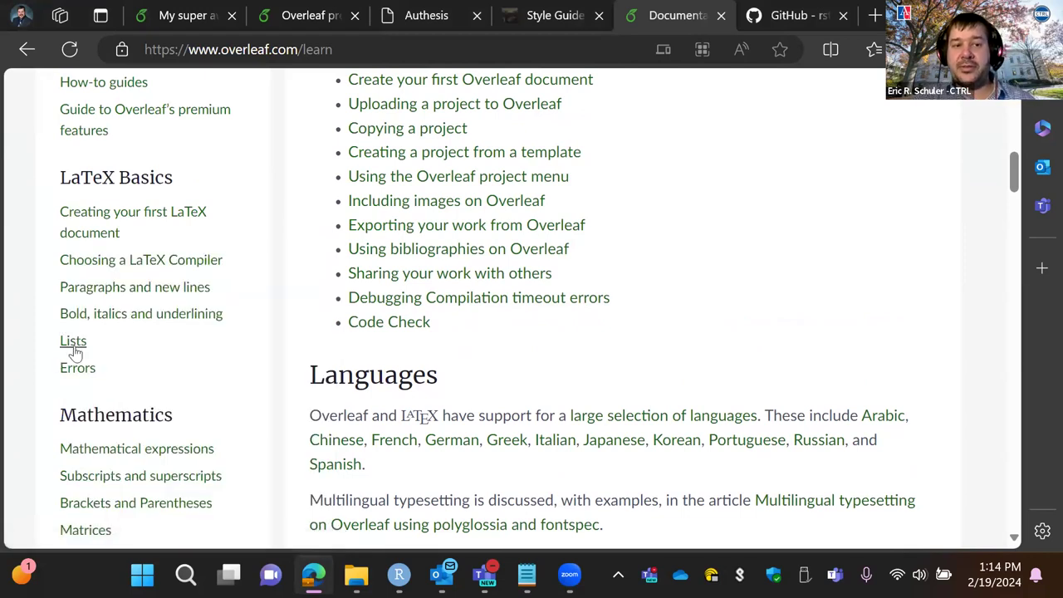
right_click(76, 351)
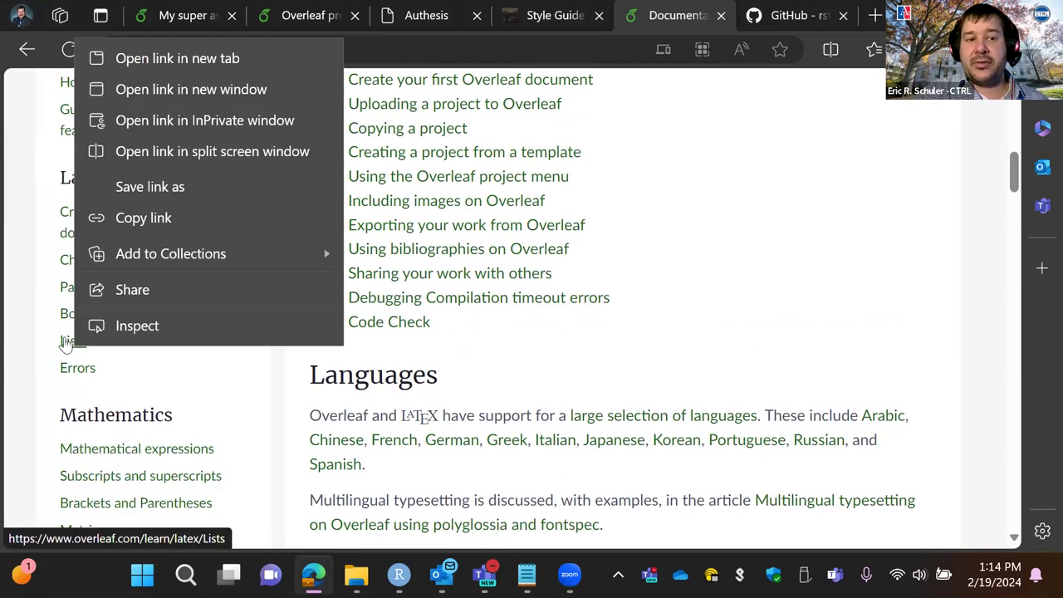
click(66, 341)
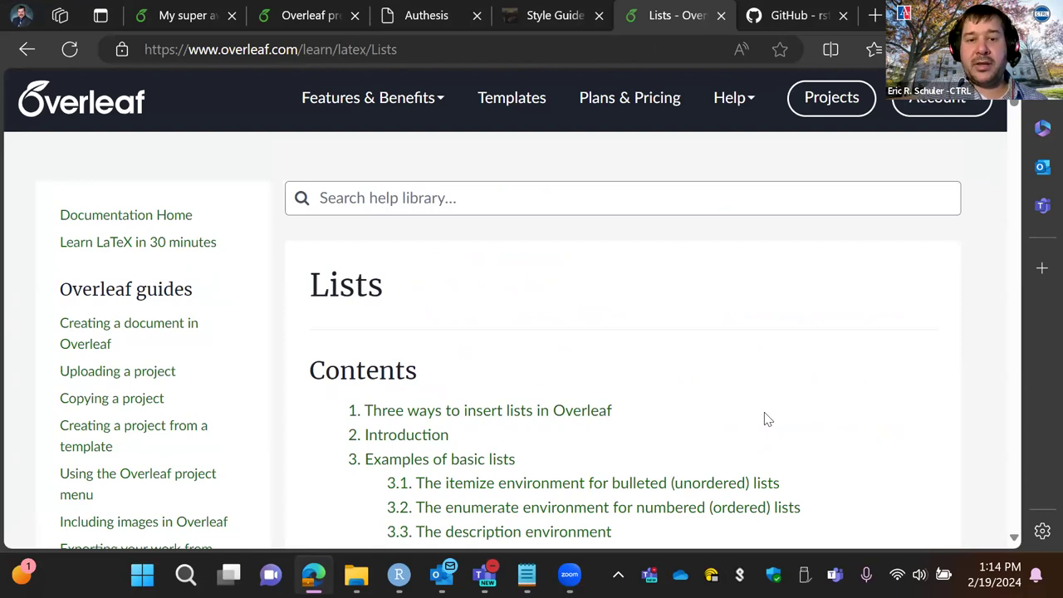
- Examine the ways to insert lists and the itemize example for bulleted lists in the Lists article
scroll(764, 420, down, 13)
scroll(375, 278, up, 2)
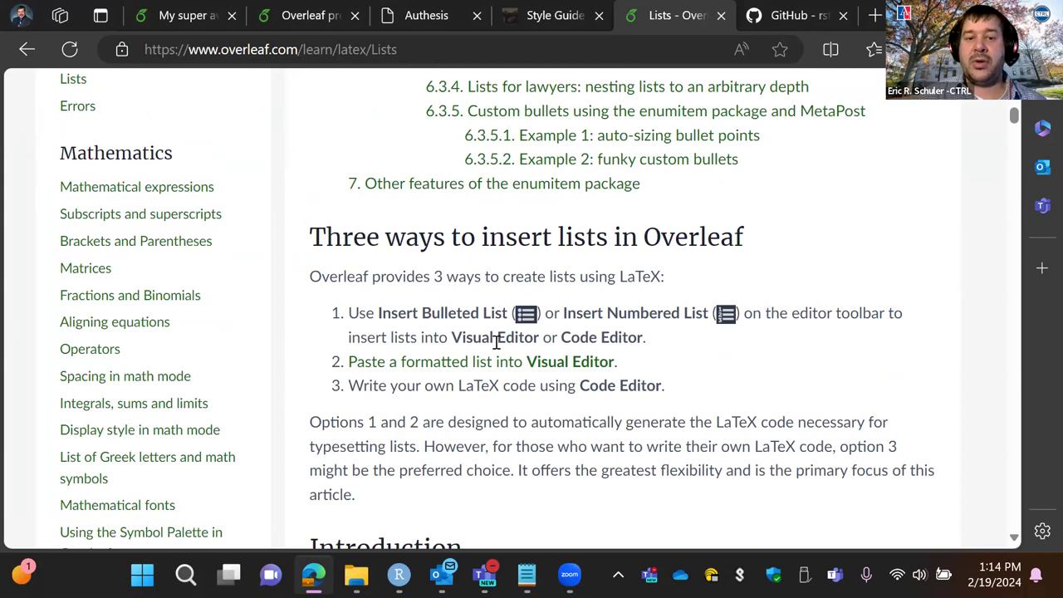
scroll(496, 342, down, 8)
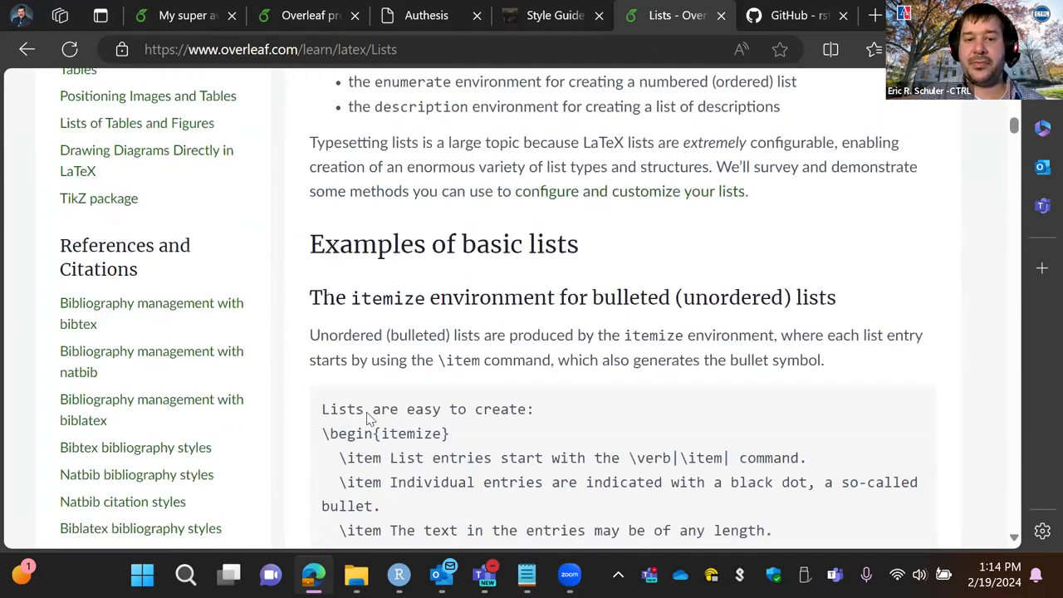
scroll(369, 419, down, 1)
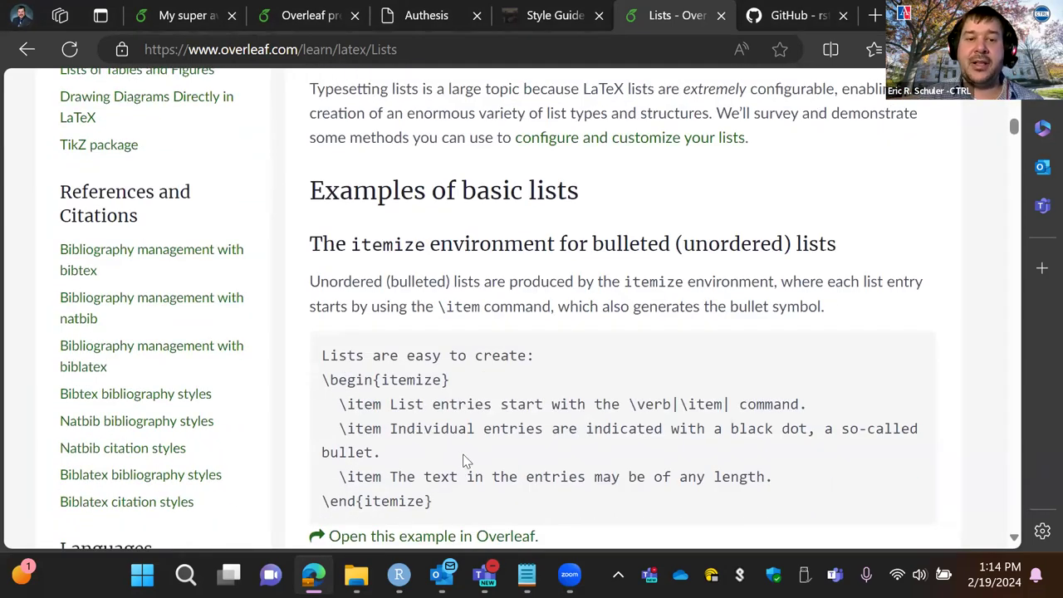
scroll(464, 461, down, 2)
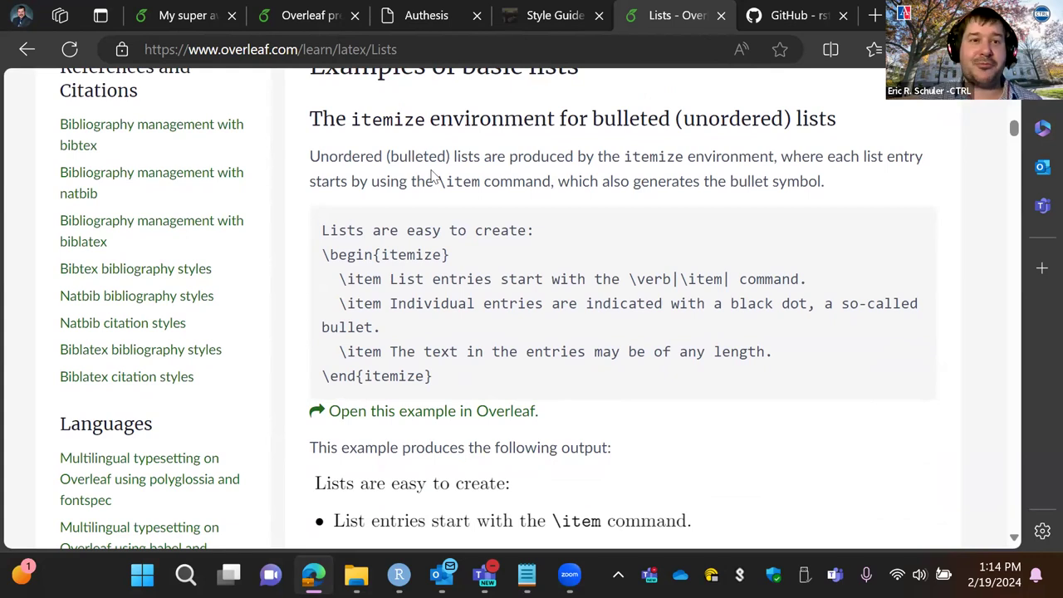
- Return to the "My super awesome article" project and switch to Notepad
right_click(200, 17)
click(199, 17)
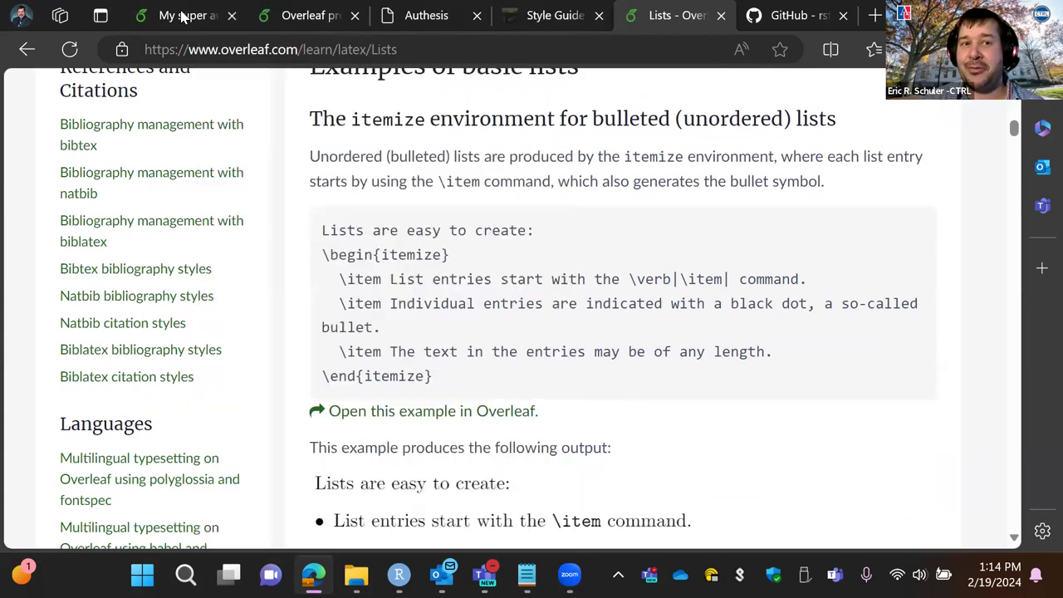
click(178, 13)
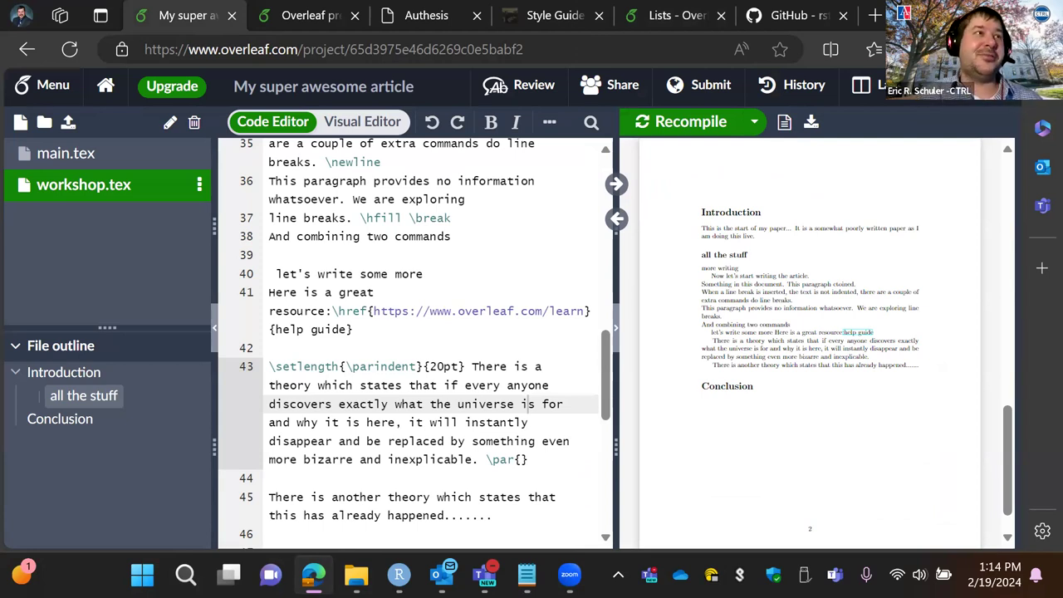
key(alt+Tab)
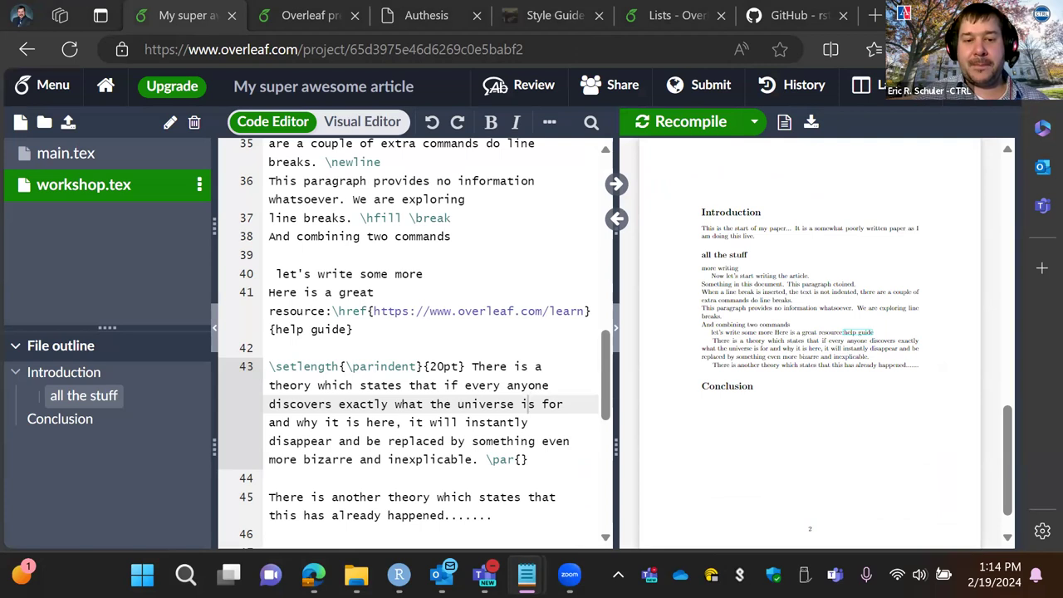
click(504, 515)
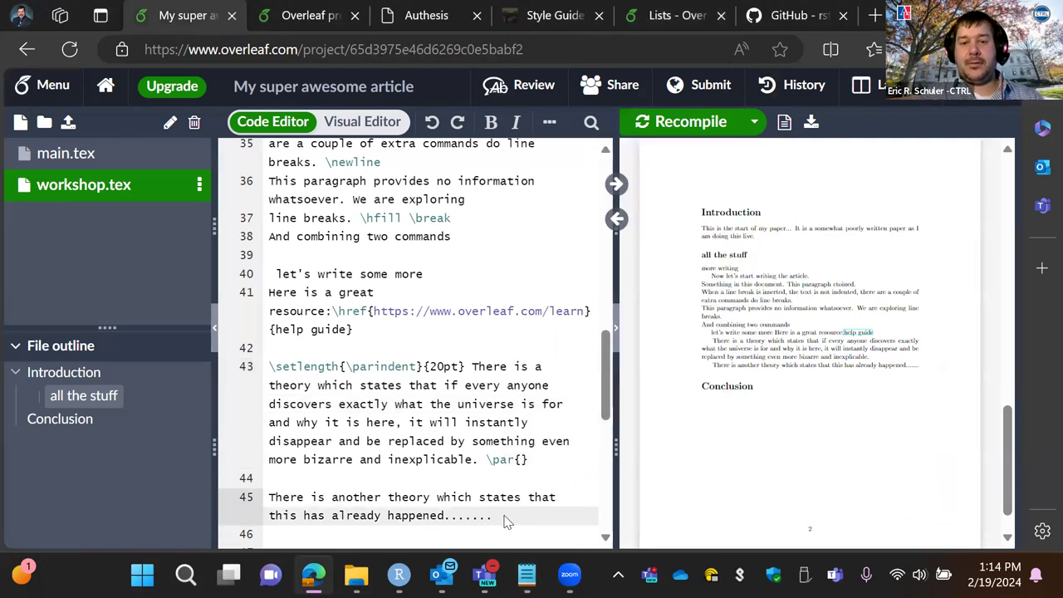
key(super+period)
key(Return)
key(Escape)
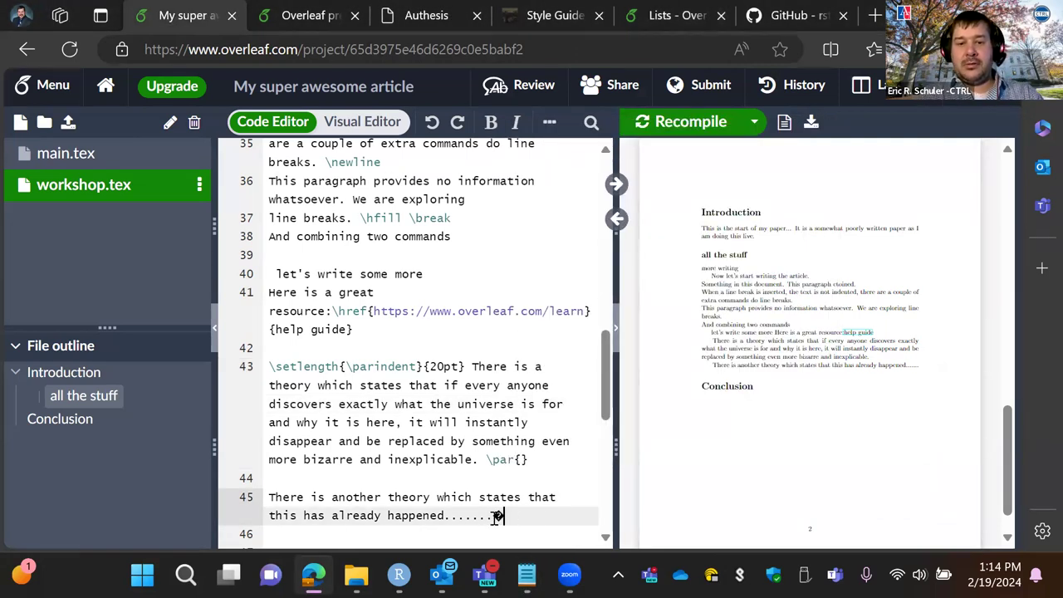
key(BackSpace)
- Add the line "\indent this is an indented line" below the "There is another theory" paragraph in workshop.tex
key(Return)
key(Return)
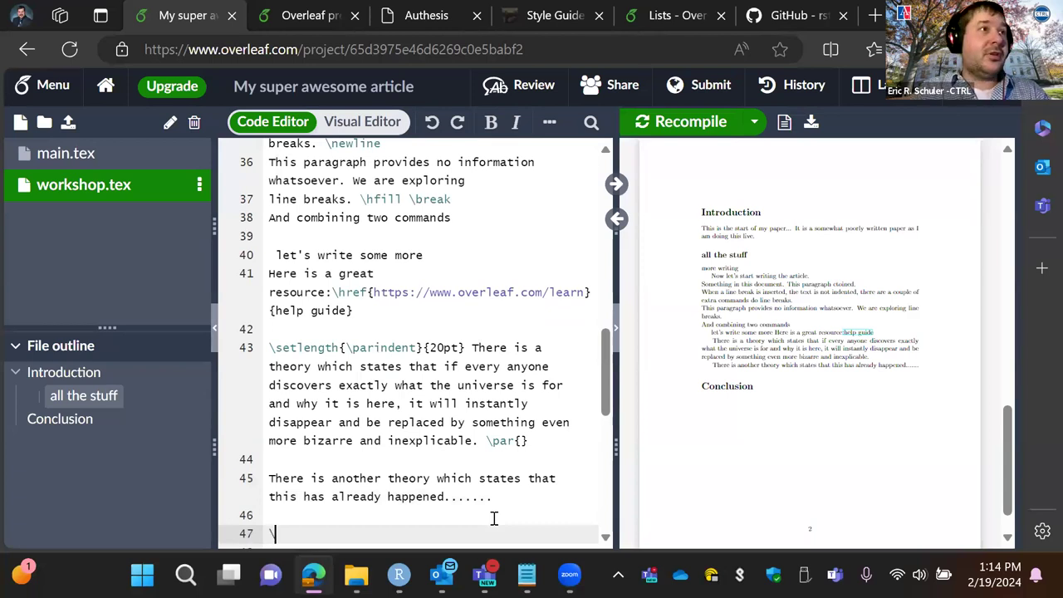
text(\inde)
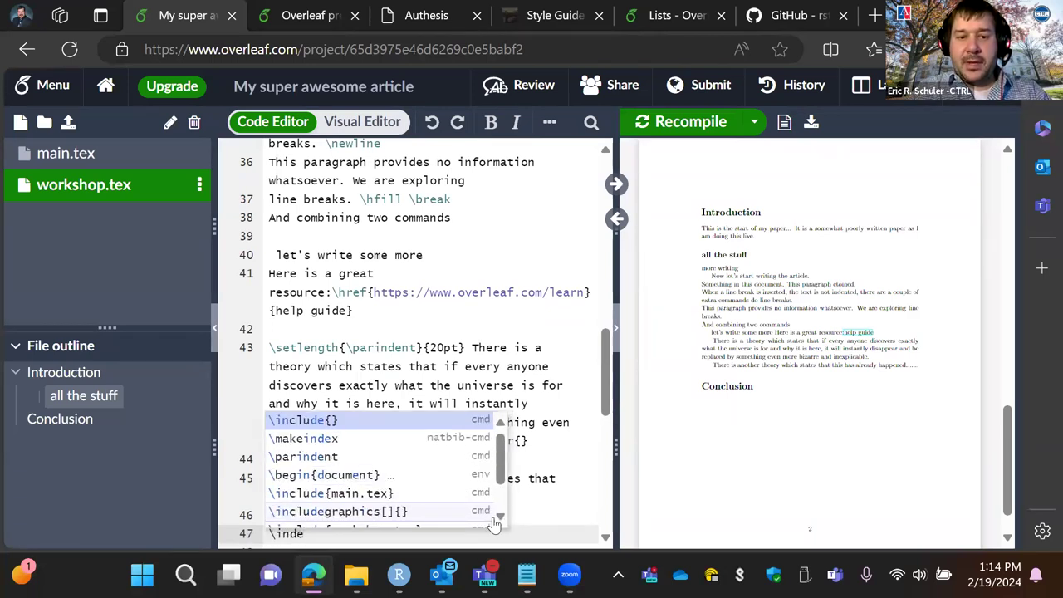
text(nt)
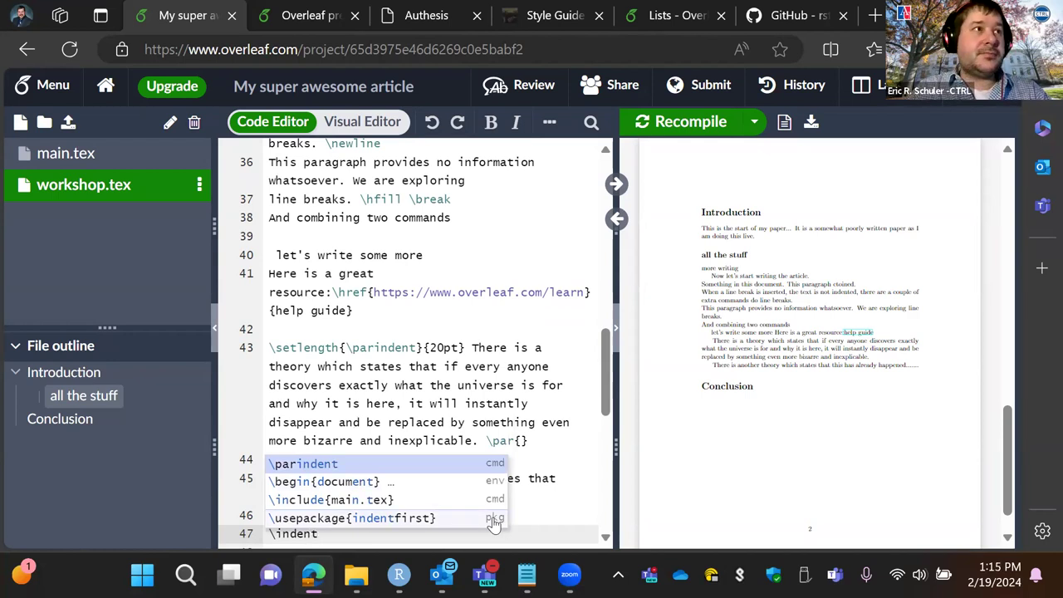
text( this is an indented line)
key(Return)
key(Return)
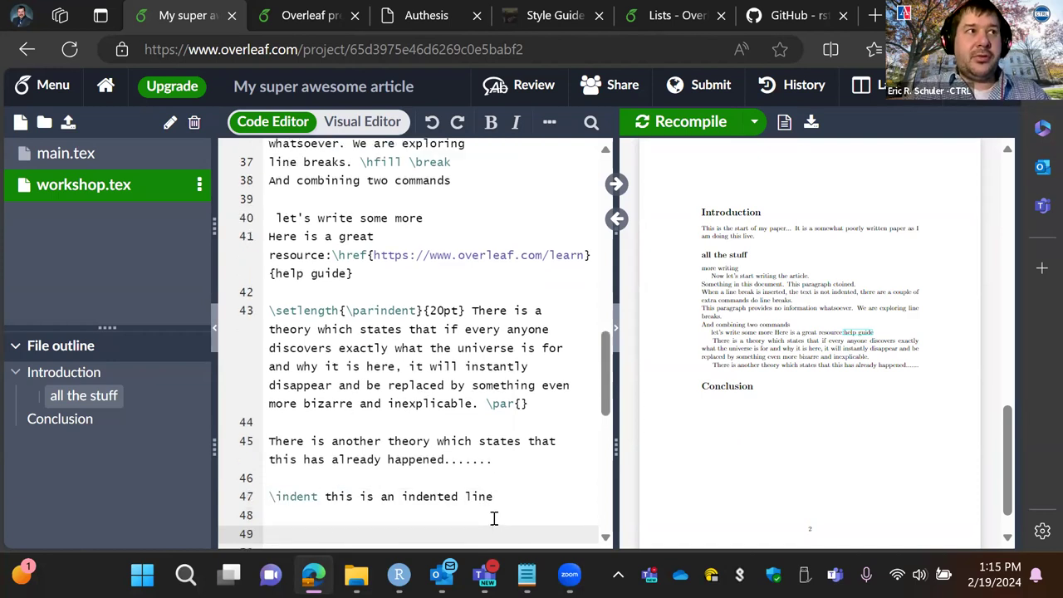
- Write the line "or we can start a new paragraph" below the indented line
text(or we)
key(BackSpace)
key(BackSpace)
text(we can start a new )
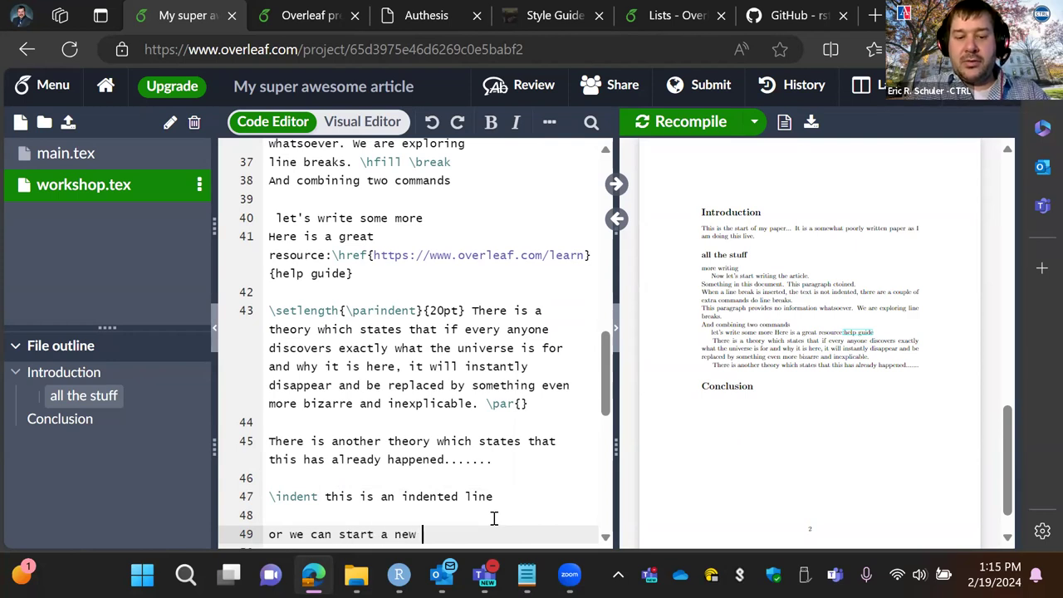
text(paragraph)
key(Return)
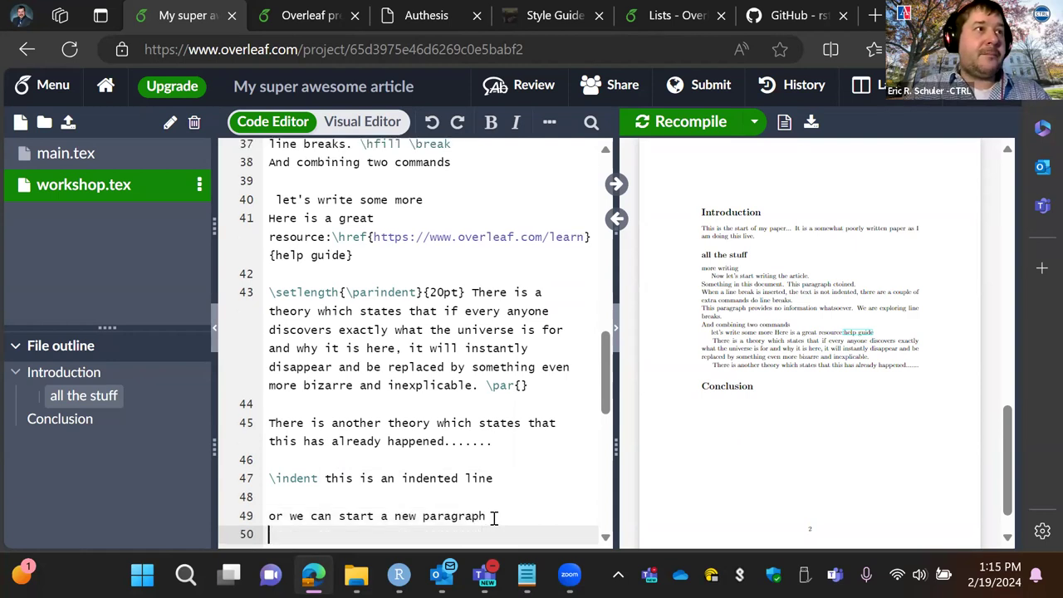
- Add "\par this is an indent" directly under the new paragraph line and recompile the PDF
text(\par)
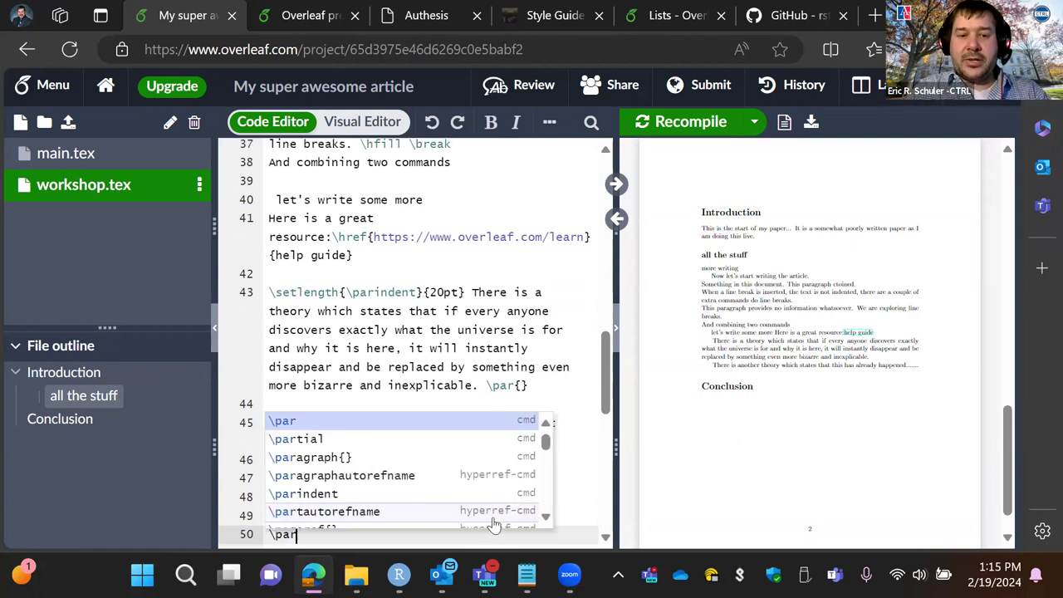
key(Return)
click(494, 518)
text(th)
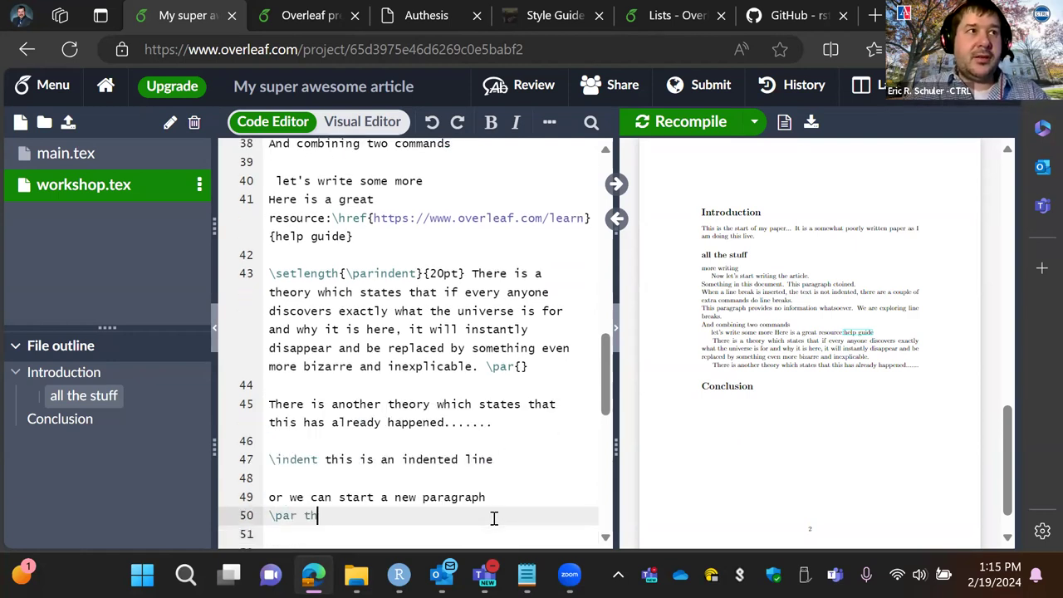
text(is is an)
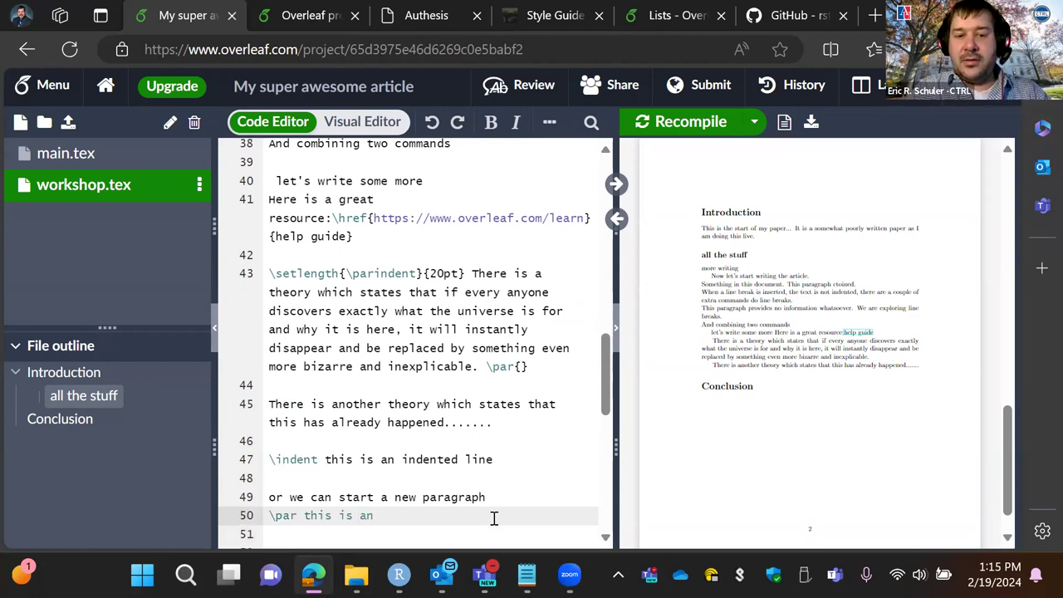
text( indent)
key(Return)
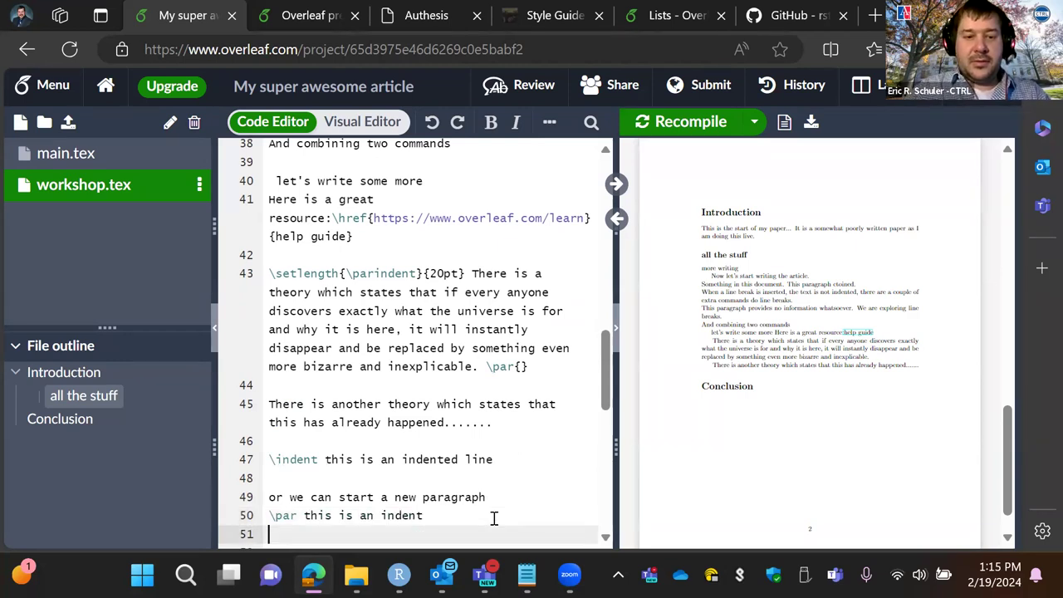
click(663, 121)
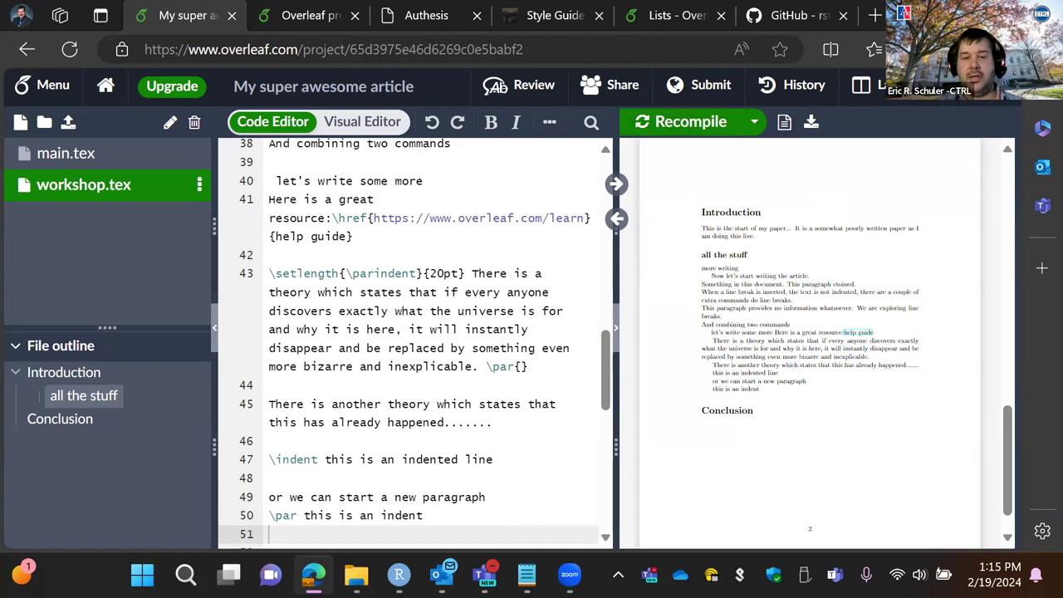
right_click(465, 528)
key(Escape)
key(super+period)
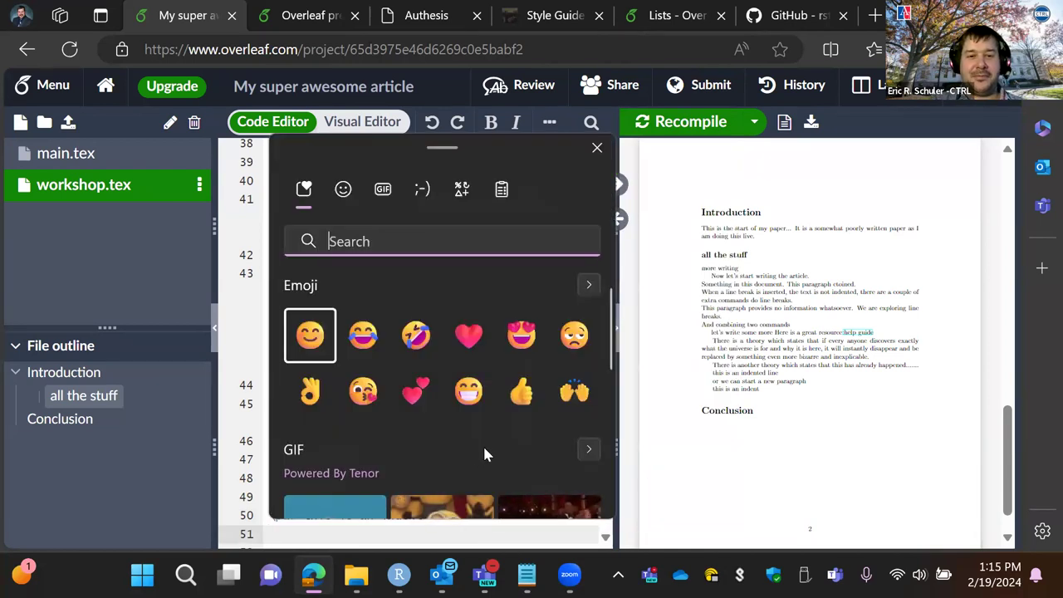
scroll(484, 448, down, 1)
scroll(486, 454, down, 1)
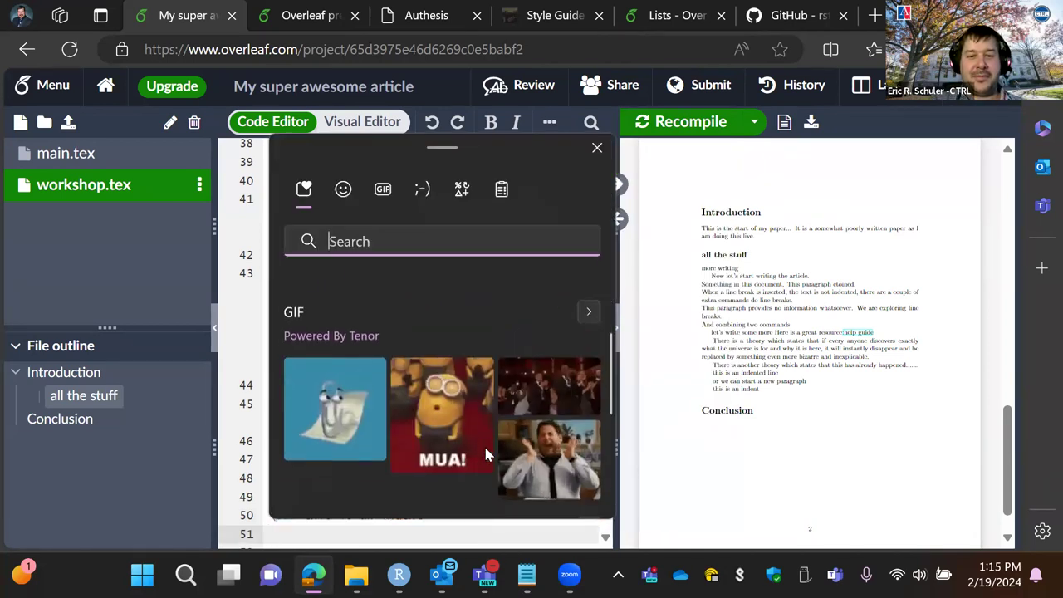
click(547, 462)
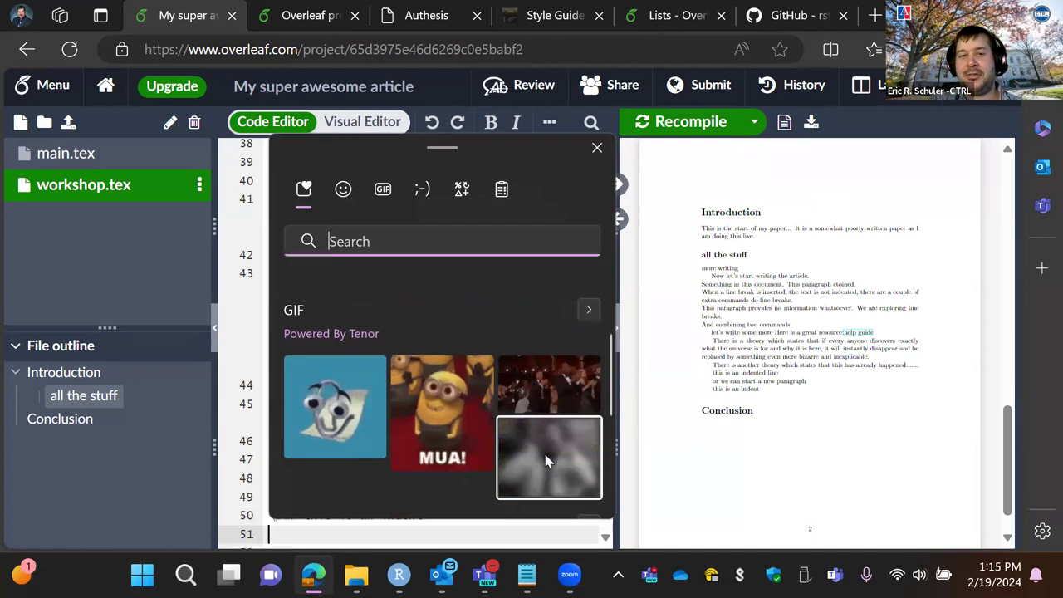
- Write the line "blah blah" in the blank space a few lines above the Conclusion section
scroll(585, 471, down, 3)
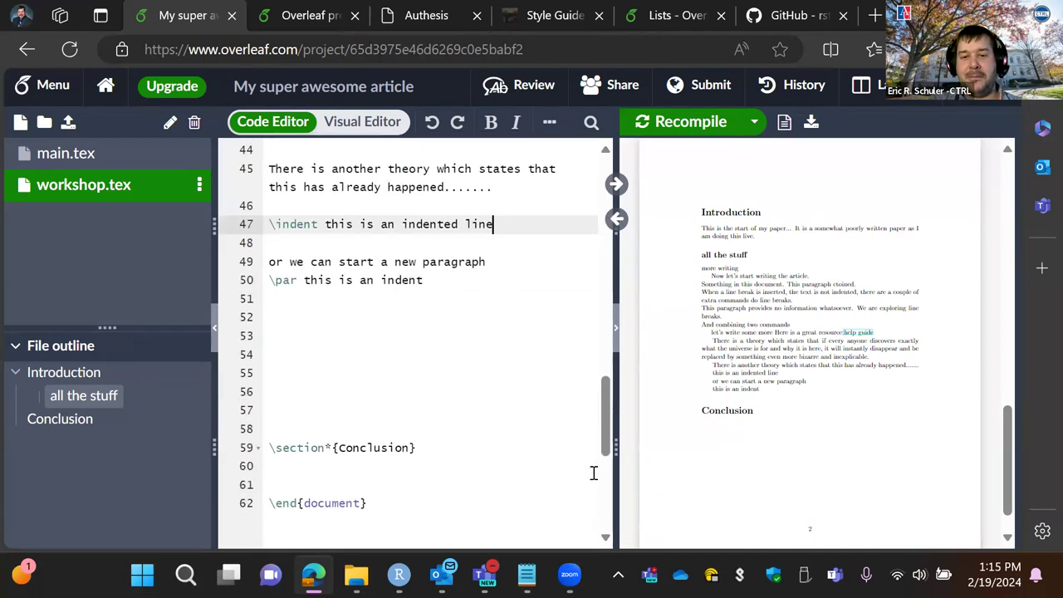
scroll(582, 470, up, 1)
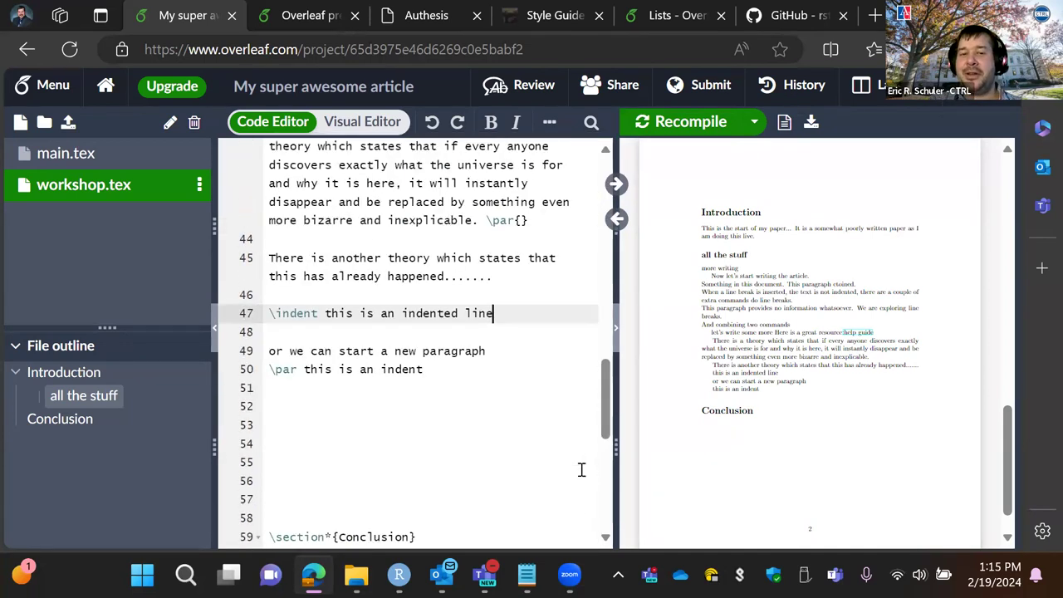
right_click(453, 389)
click(372, 426)
key(Return)
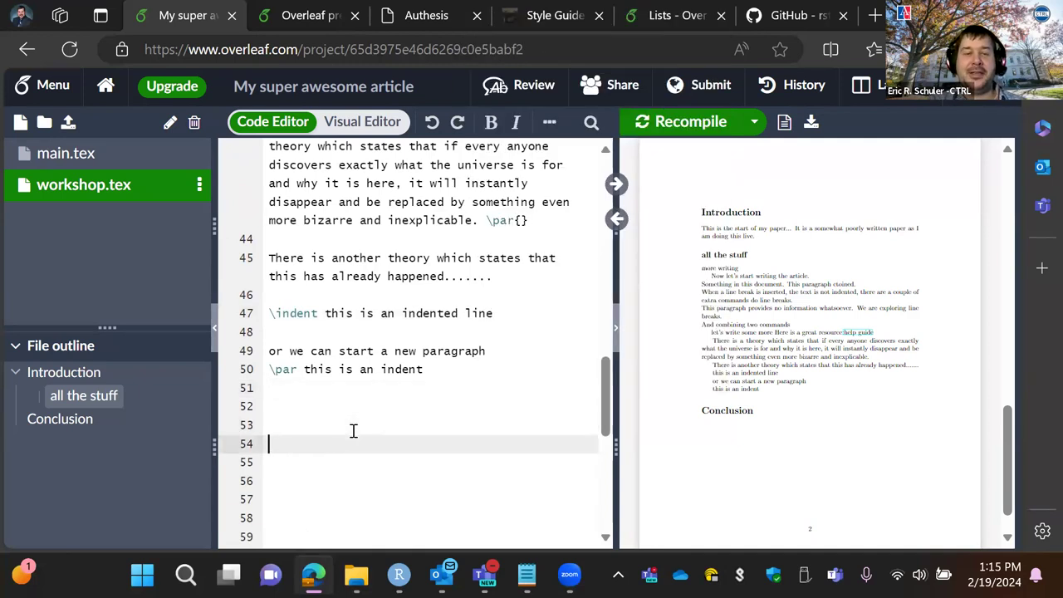
text(blah blah)
key(Return)
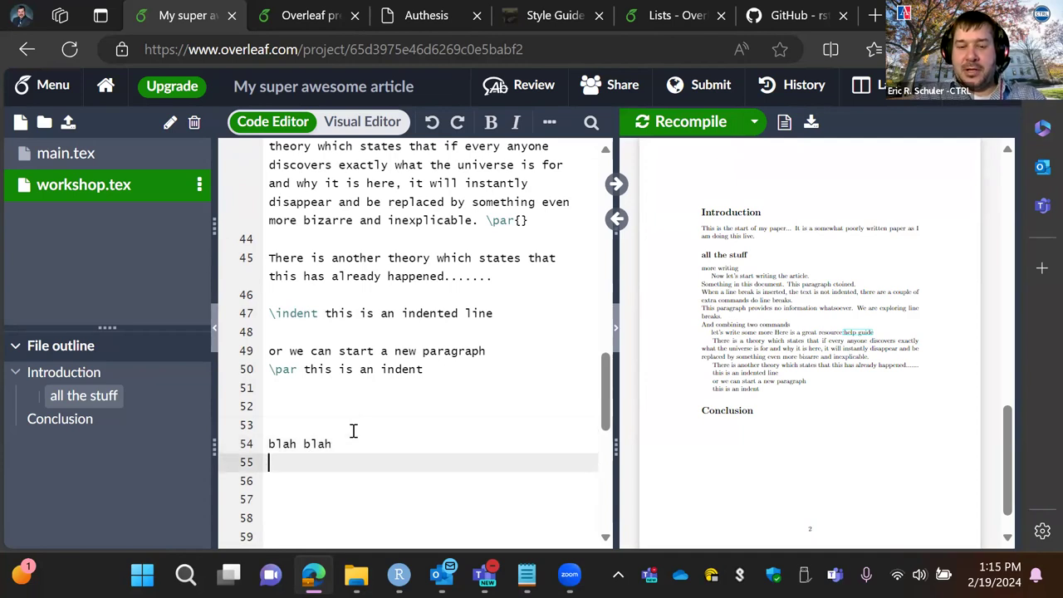
- Write "their taking the hobbits to flavortown, to flavortown to flavortown." under "blah blah" and recompile the PDF
text(their taking)
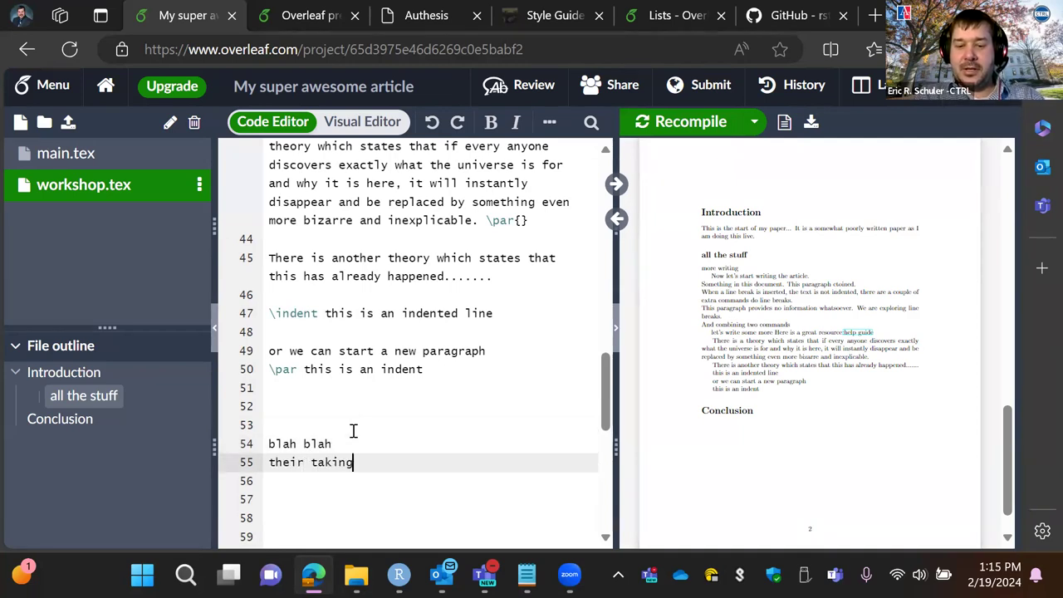
text( the hobbits to g)
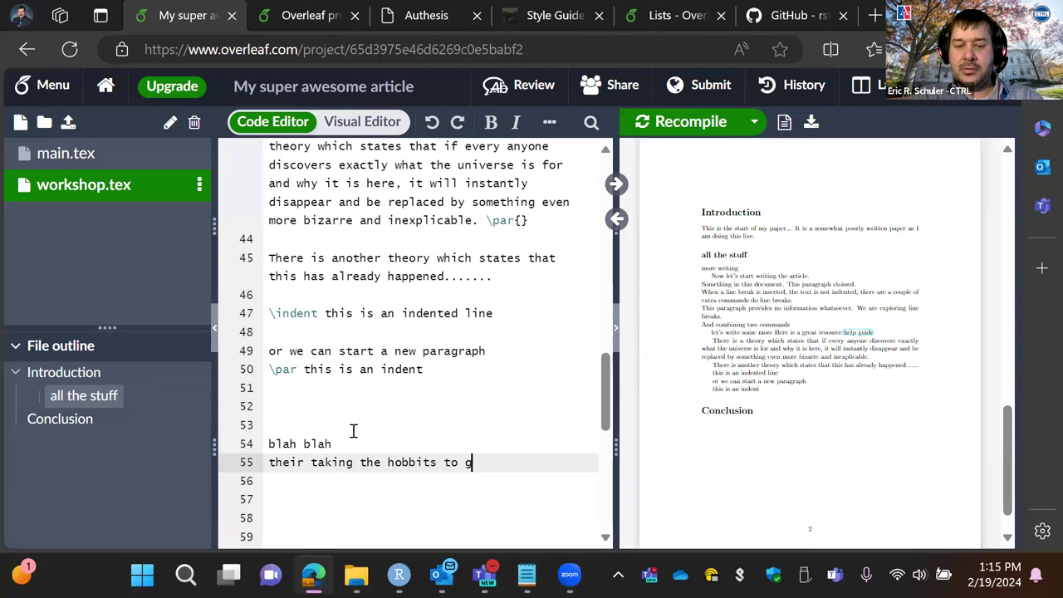
key(BackSpace)
text(fa)
key(BackSpace)
text(la)
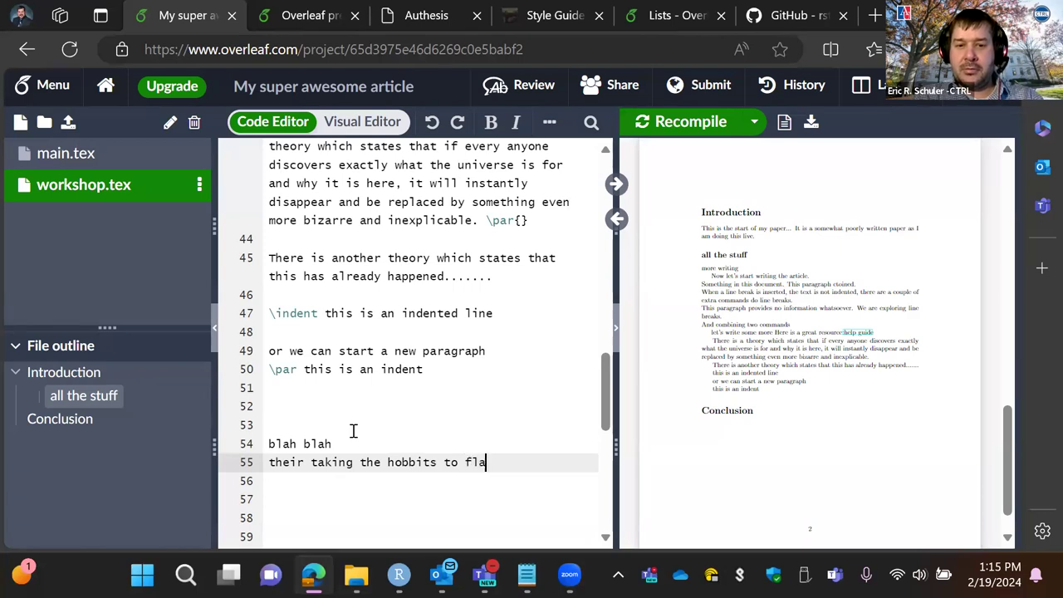
text(vortown, t)
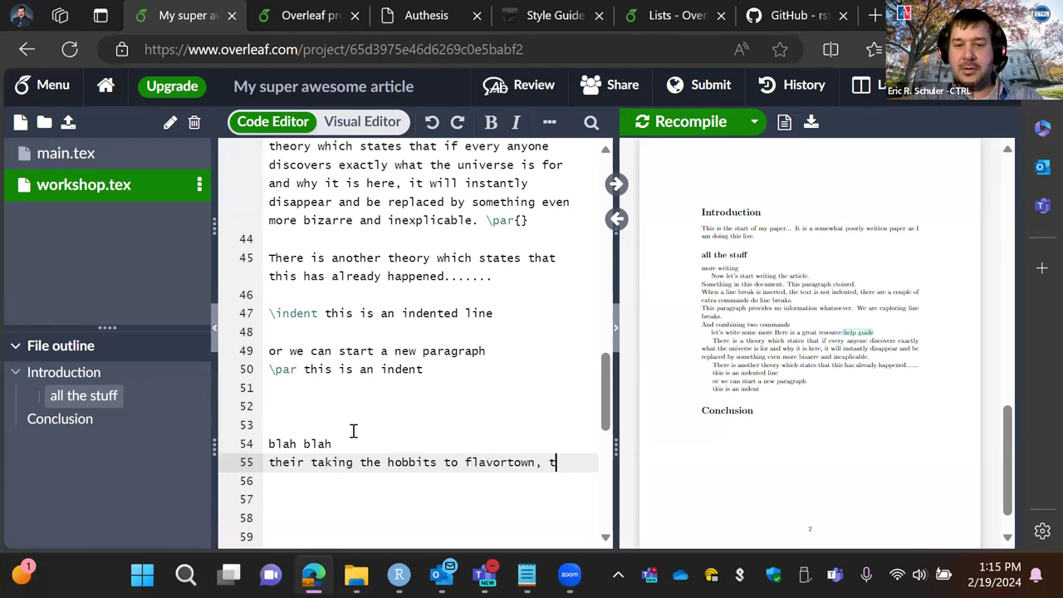
text(o flavo)
key(BackSpace)
text(orr)
key(BackSpace)
text(town to )
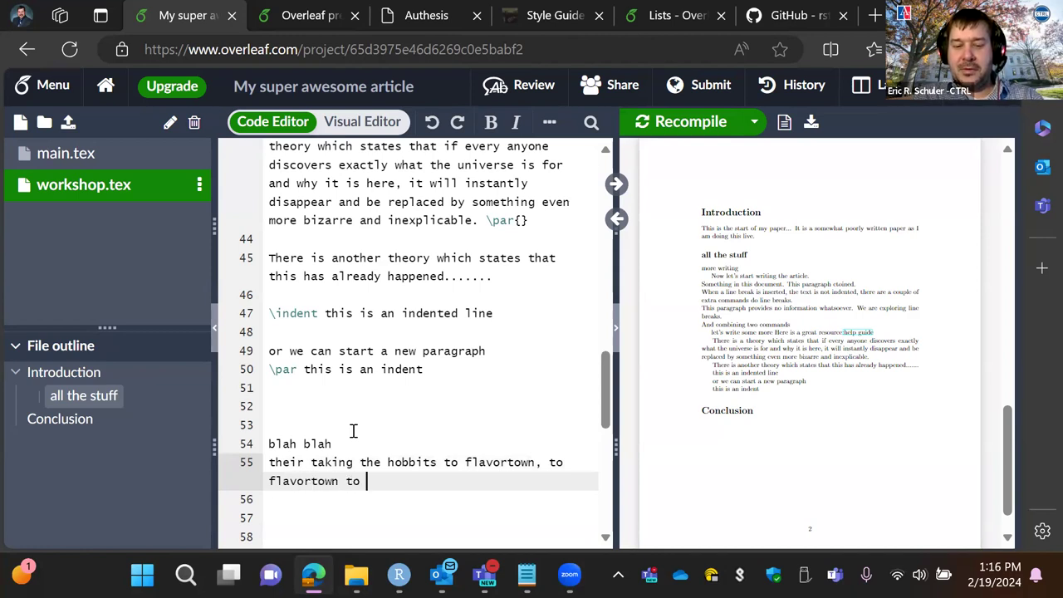
text(falvort)
key(BackSpace)
key(BackSpace)
key(BackSpace)
key(BackSpace)
key(BackSpace)
key(BackSpace)
text(lavort)
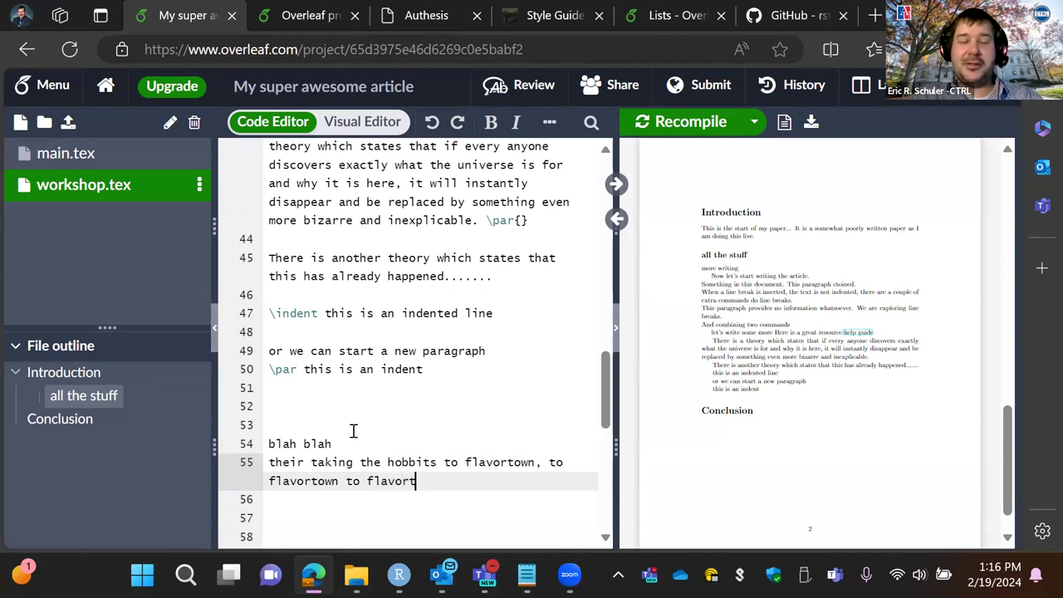
text(own.)
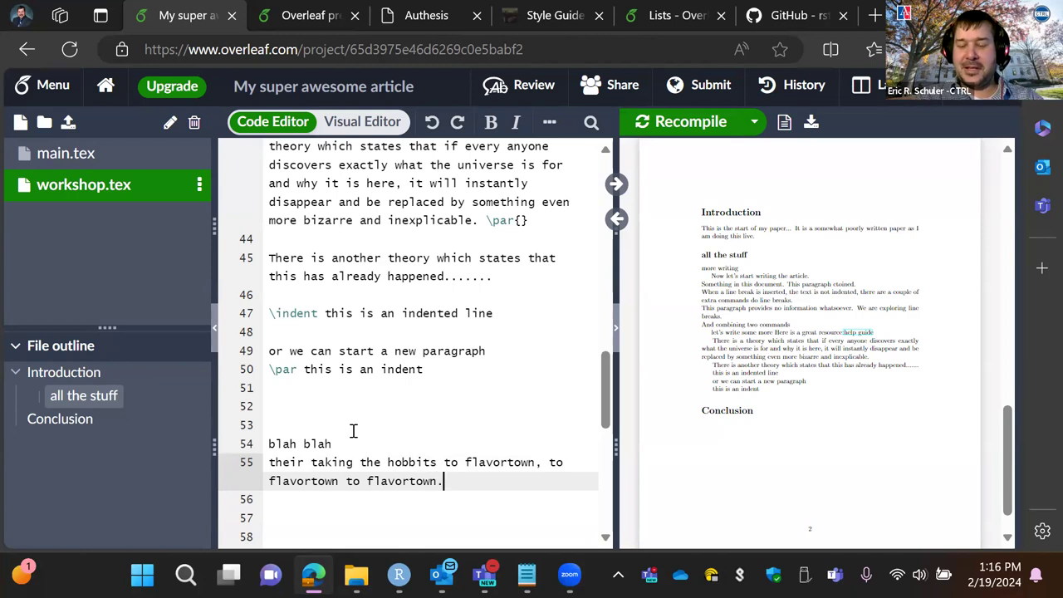
click(687, 121)
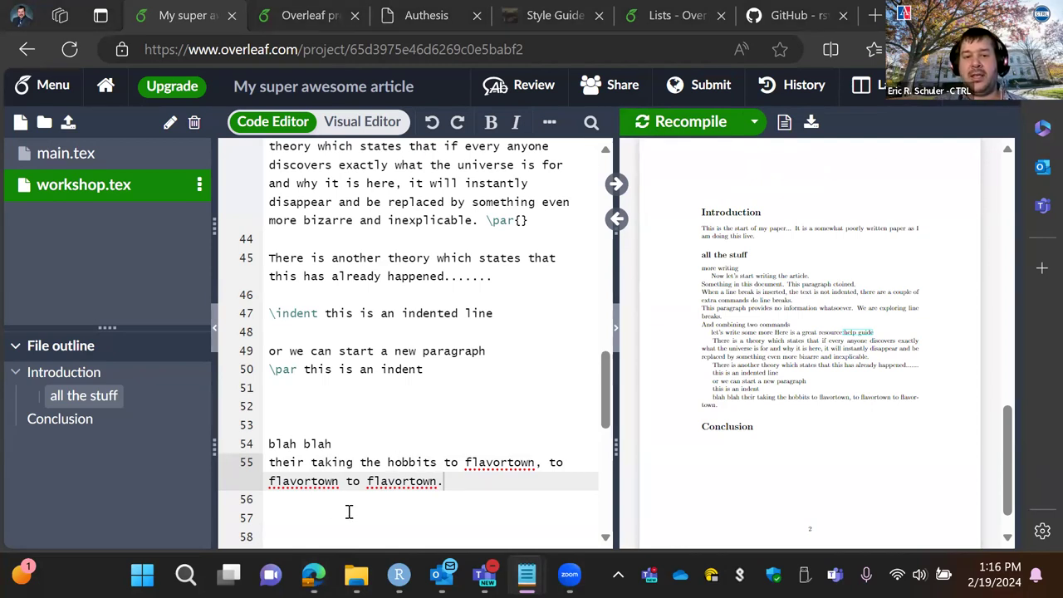
click(268, 515)
right_click(269, 515)
right_click(265, 469)
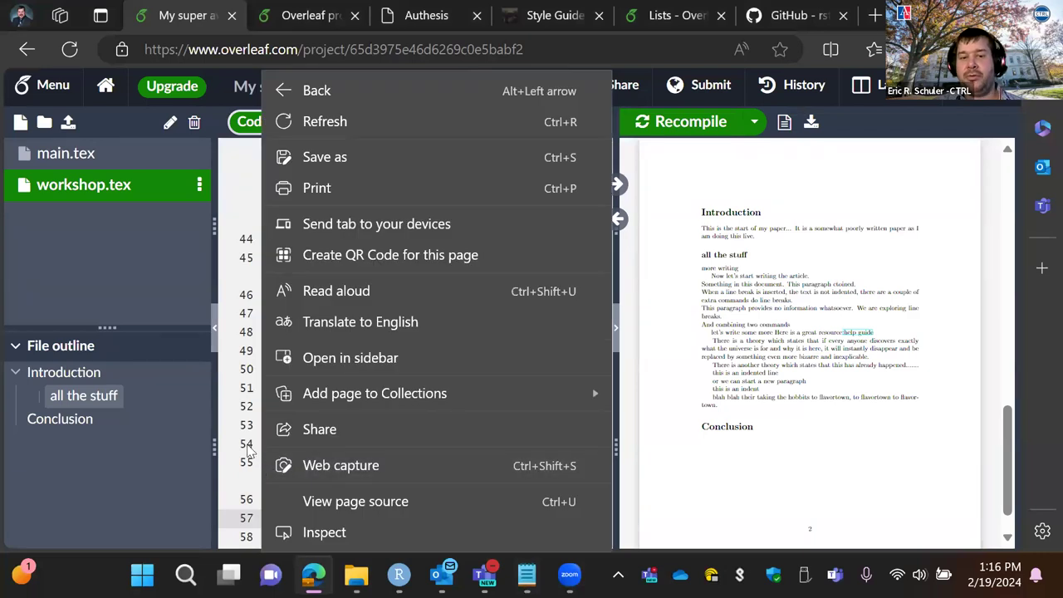
click(253, 453)
- Make the hobbits sentence bold by enclosing it in a \textbf{} command
click(269, 465)
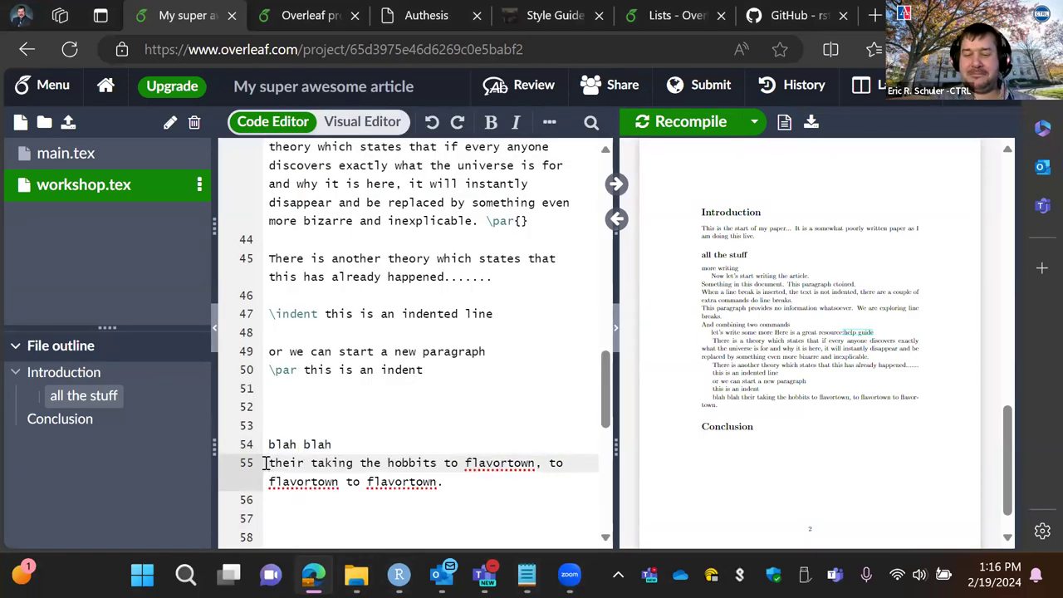
text(\)
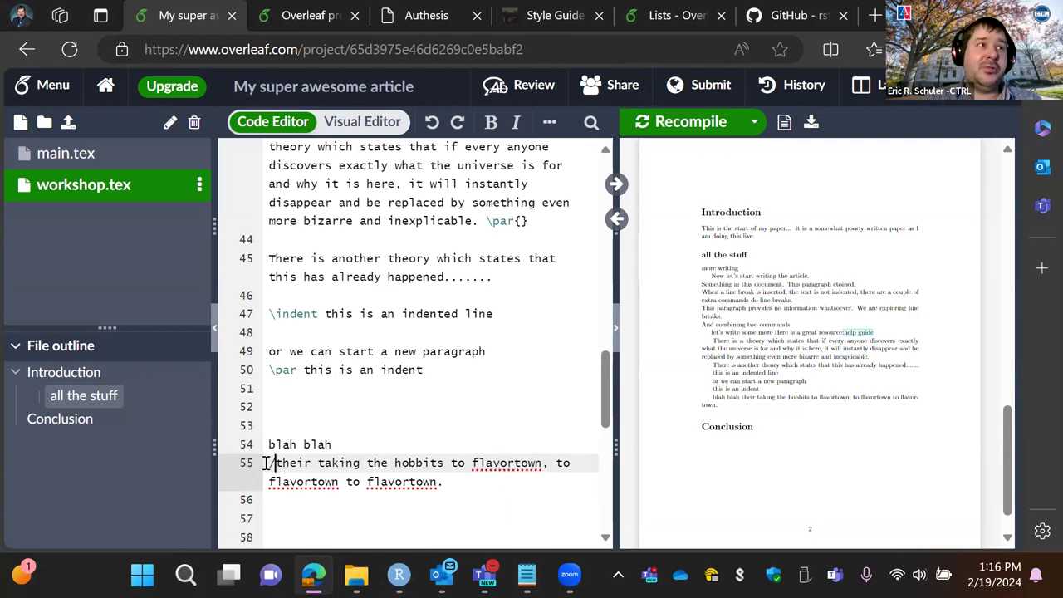
key(BackSpace)
text(\)
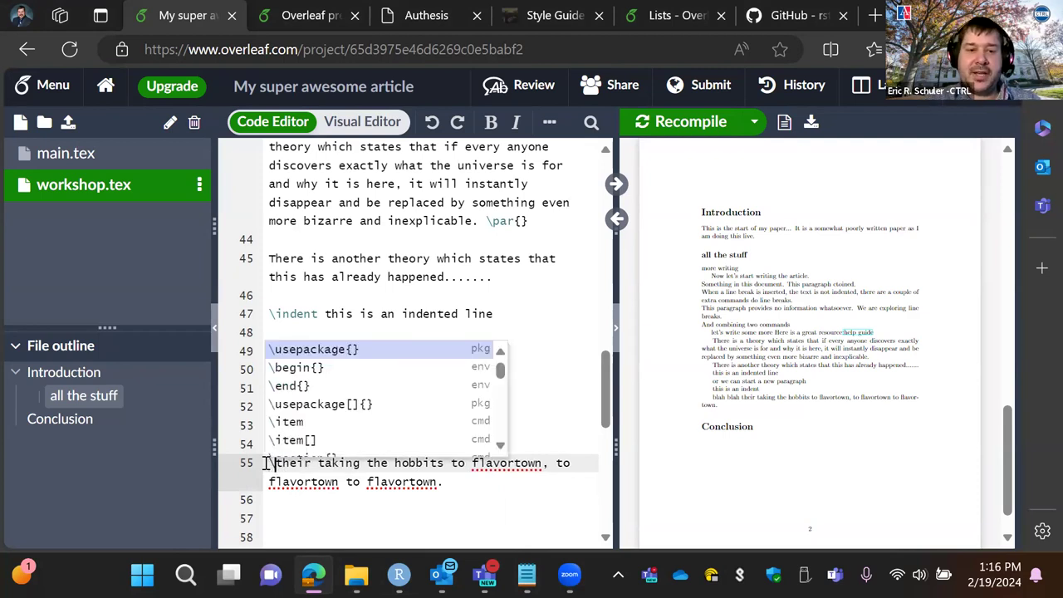
text(text)
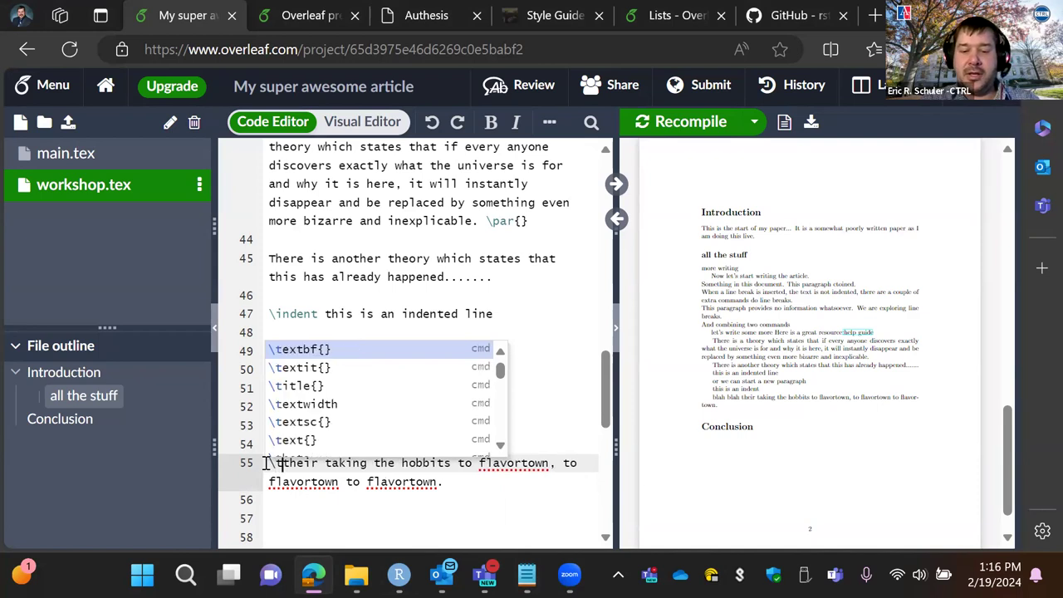
click(335, 350)
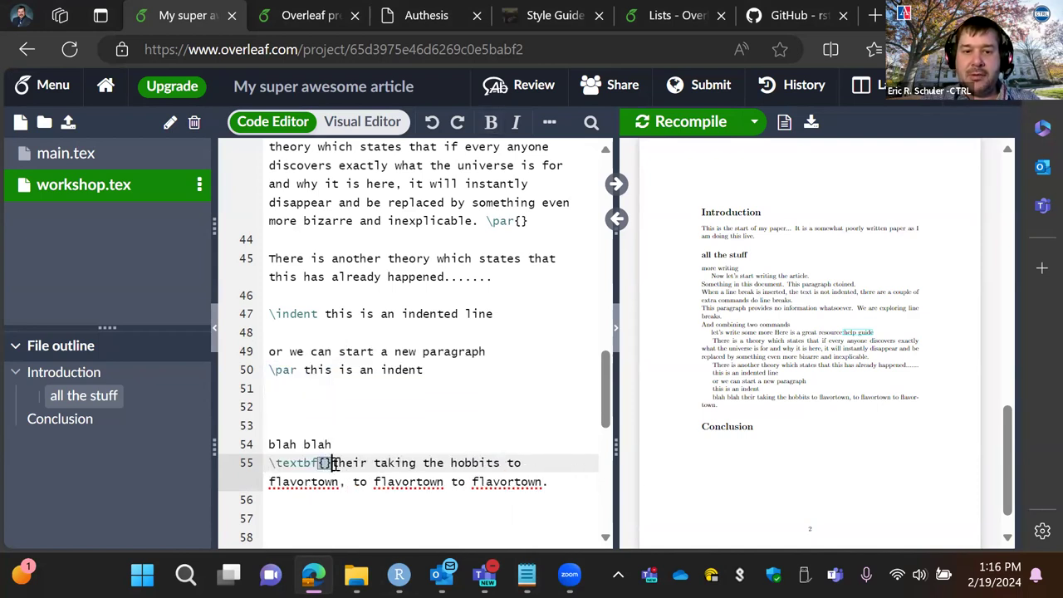
key(Delete)
click(568, 483)
text(})
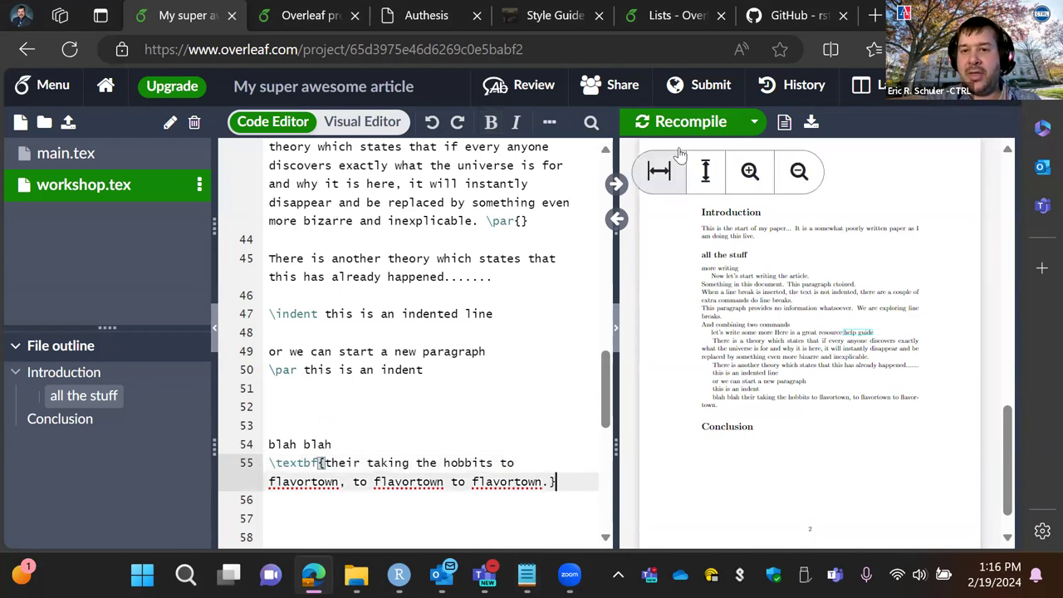
- Recompile the PDF, insert a \newpage command directly under "blah blah" and recompile again to check the page break
click(688, 121)
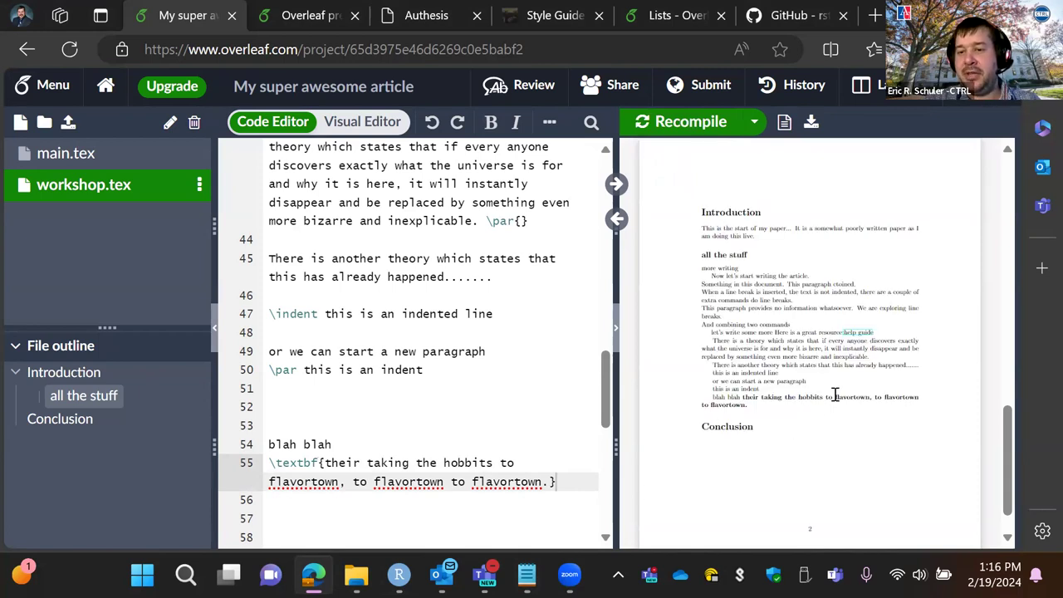
click(371, 442)
key(Return)
key(Return)
key(Up)
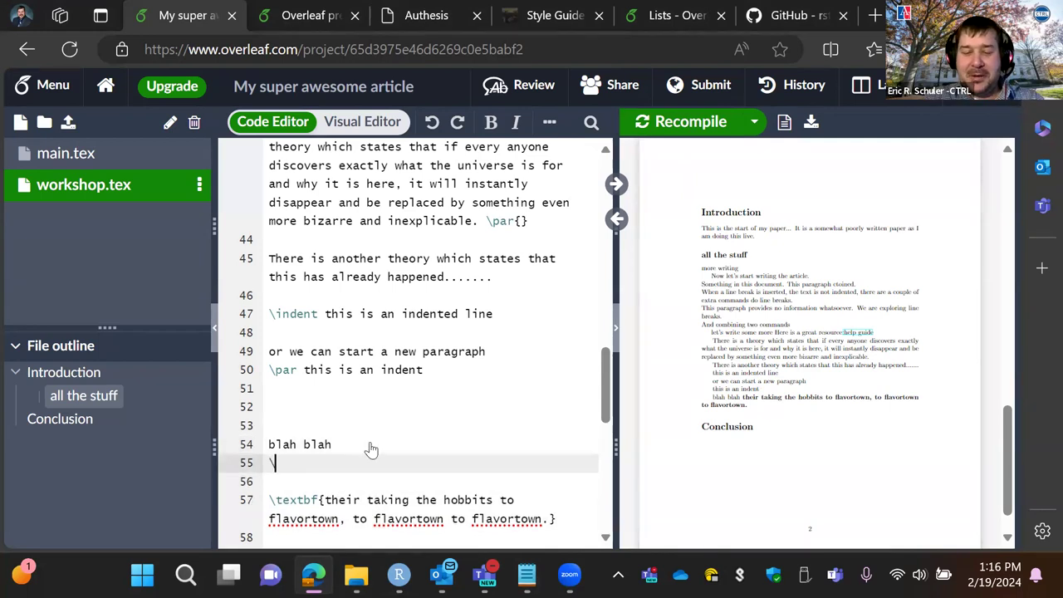
text(\newpa)
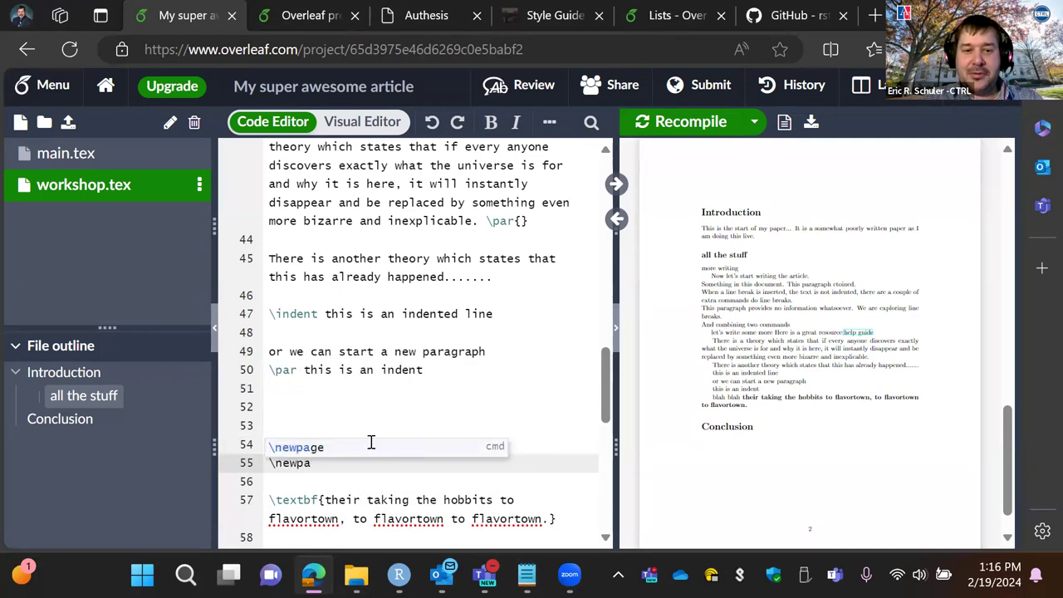
key(Return)
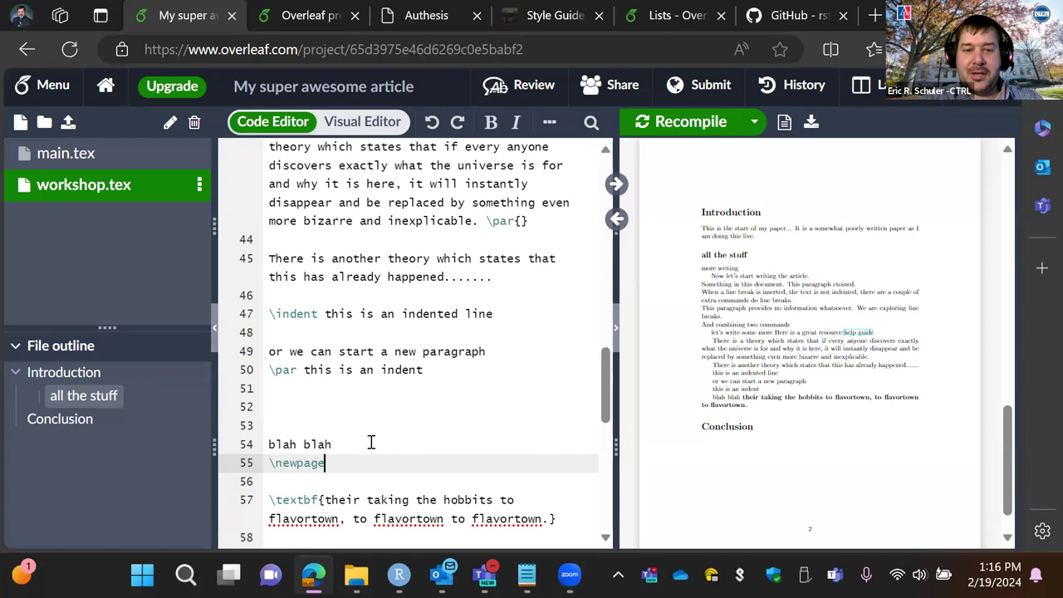
click(668, 123)
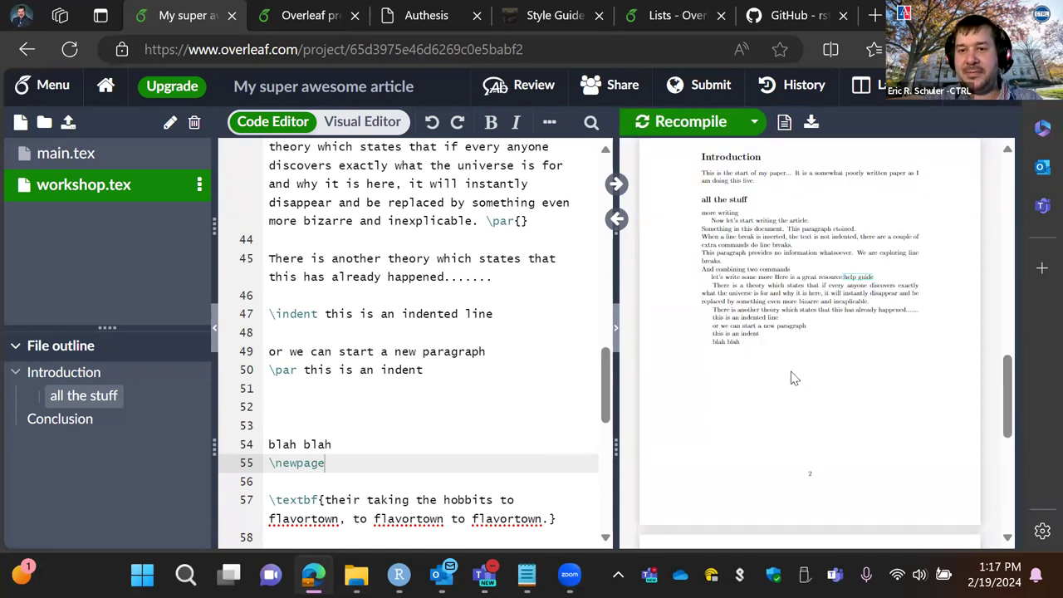
scroll(789, 375, down, 4)
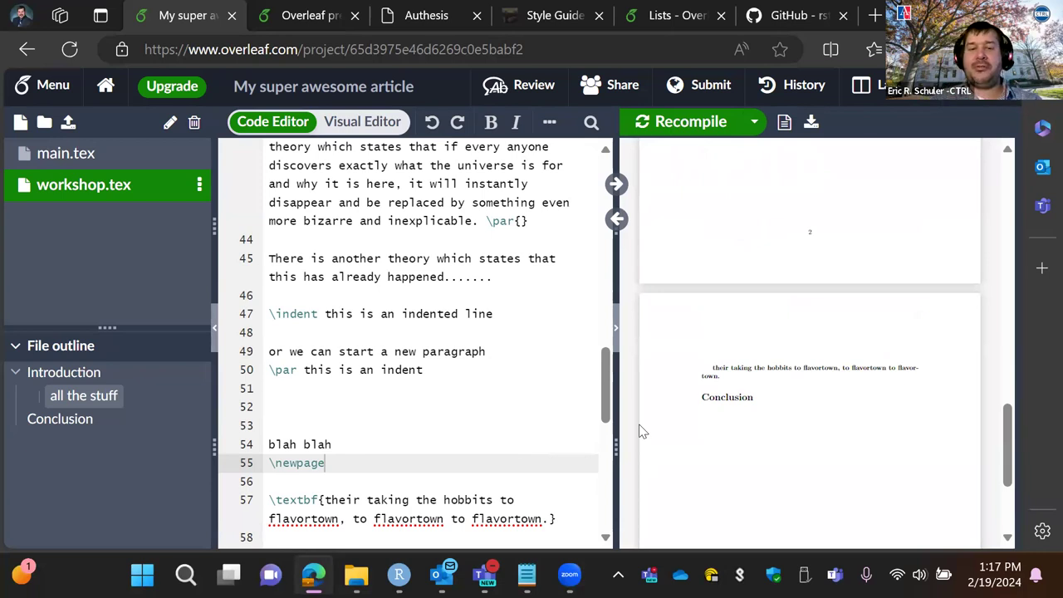
- Write "Really??" two lines below the bold hobbits sentence, leaving blank lines under it
scroll(498, 477, down, 2)
click(470, 451)
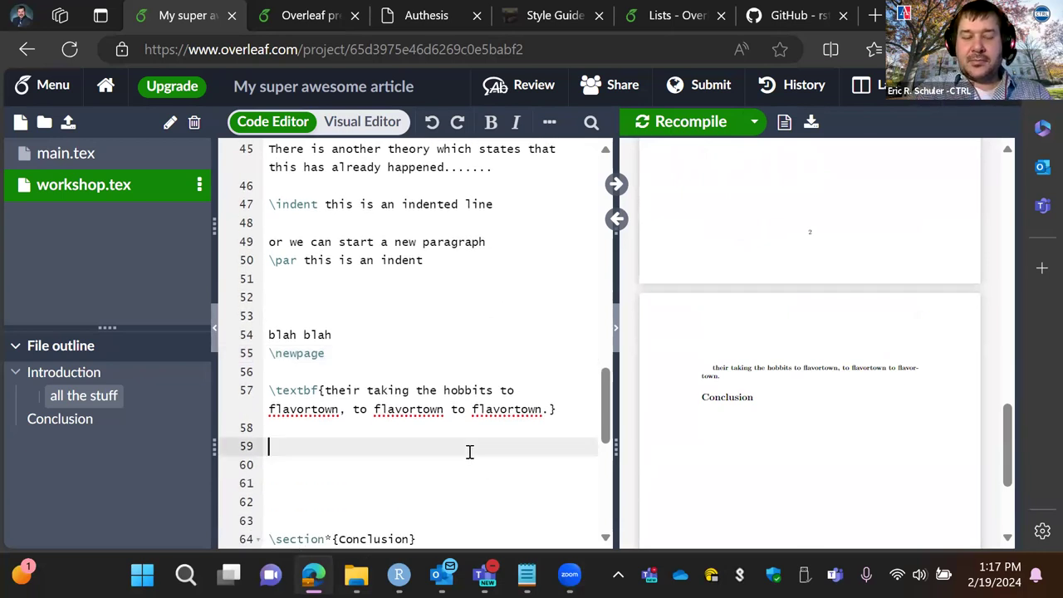
text(Really??)
key(Return)
key(Return)
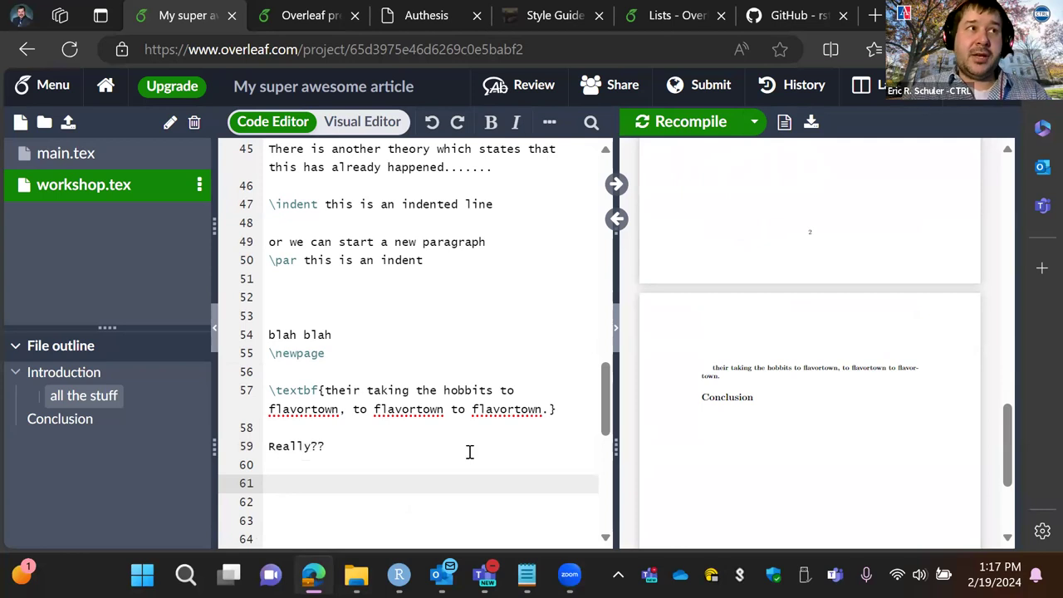
- Insert an empty \textit{} italic command two lines below "Really??"
text(\)
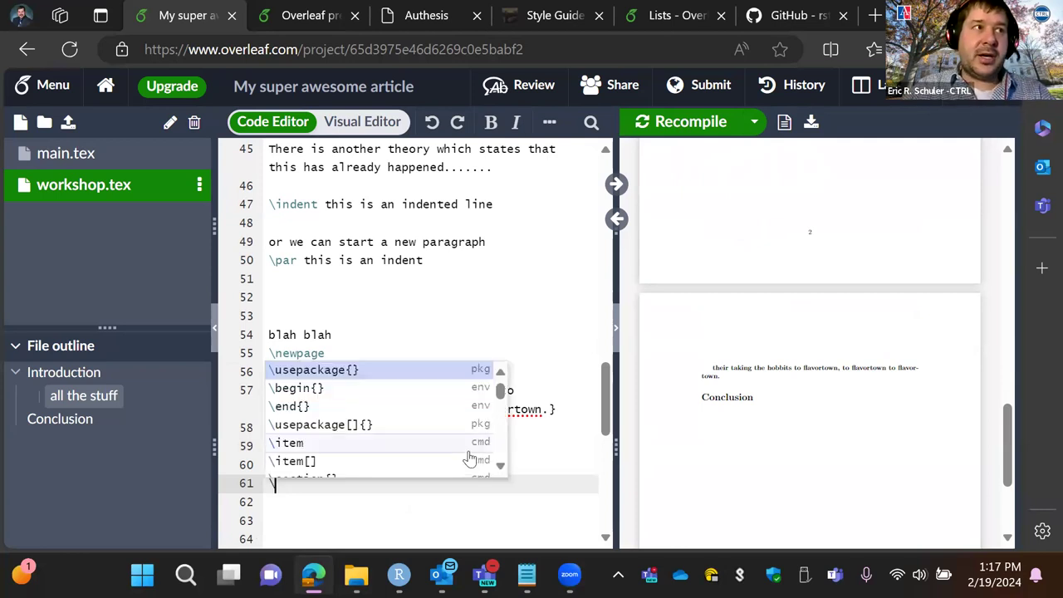
text(text)
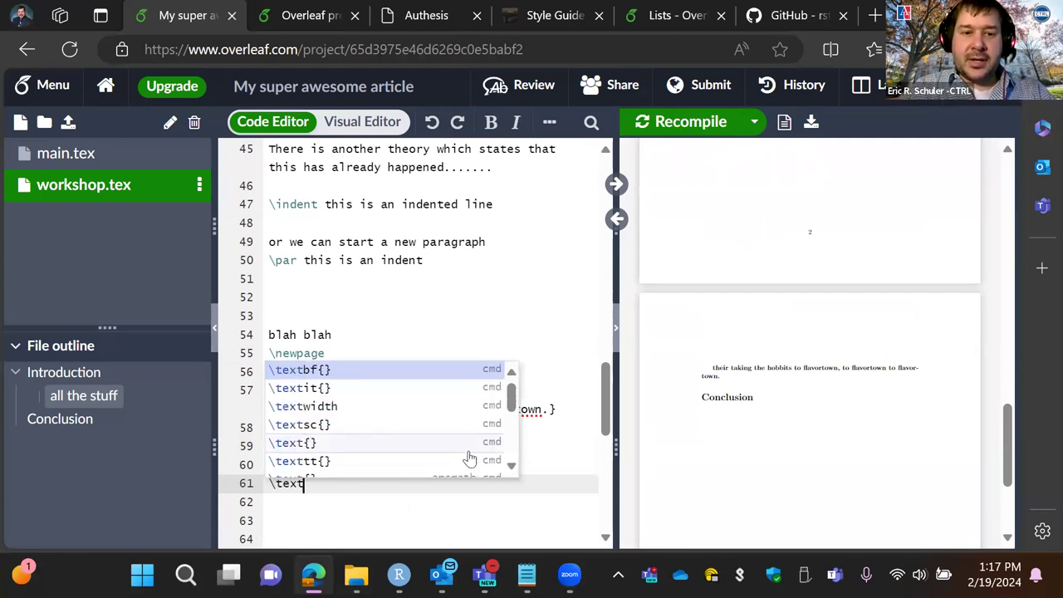
click(374, 372)
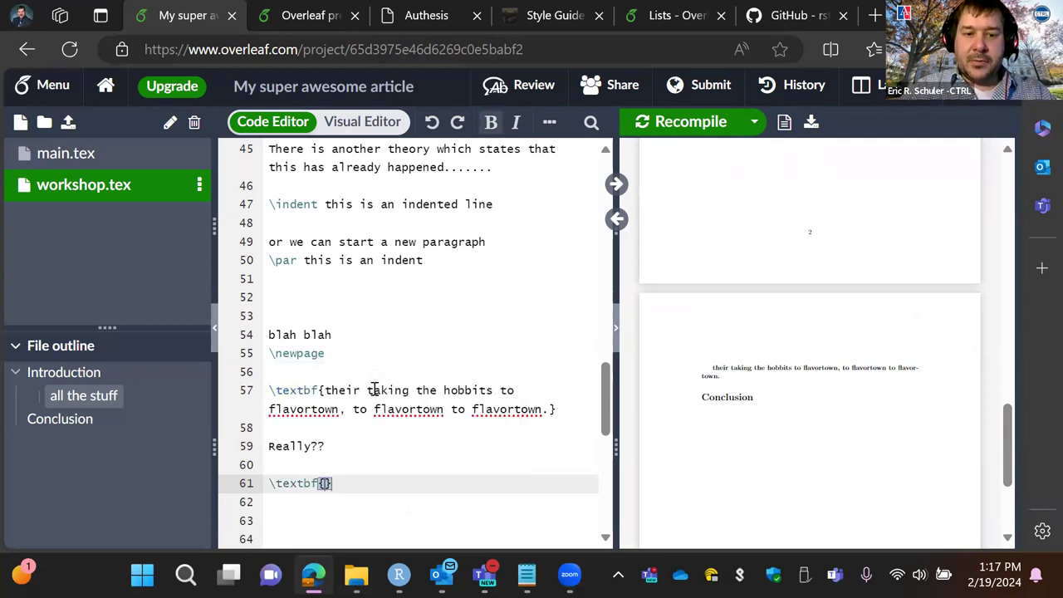
key(Down)
key(Down)
key(Up)
key(Up)
key(Up)
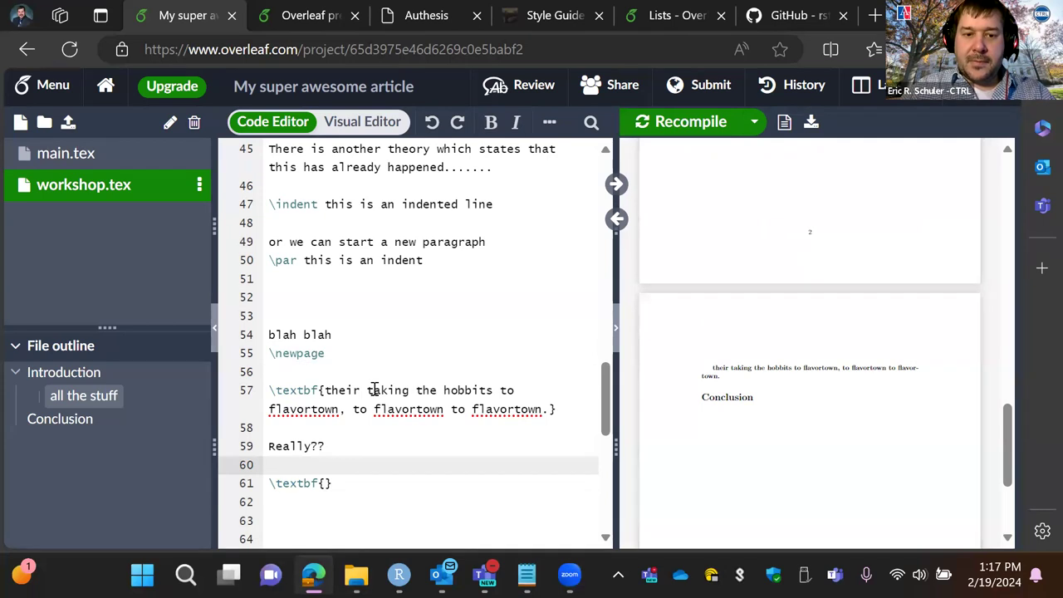
key(Down)
key(Right)
key(Right)
key(Right)
key(Right)
key(Right)
key(Right)
key(Right)
key(BackSpace)
key(BackSpace)
text(i)
key(Return)
- Write "this is true that they are taking the hobbits to flavortown" inside the \textit{} braces and recompile the PDF
text(this is )
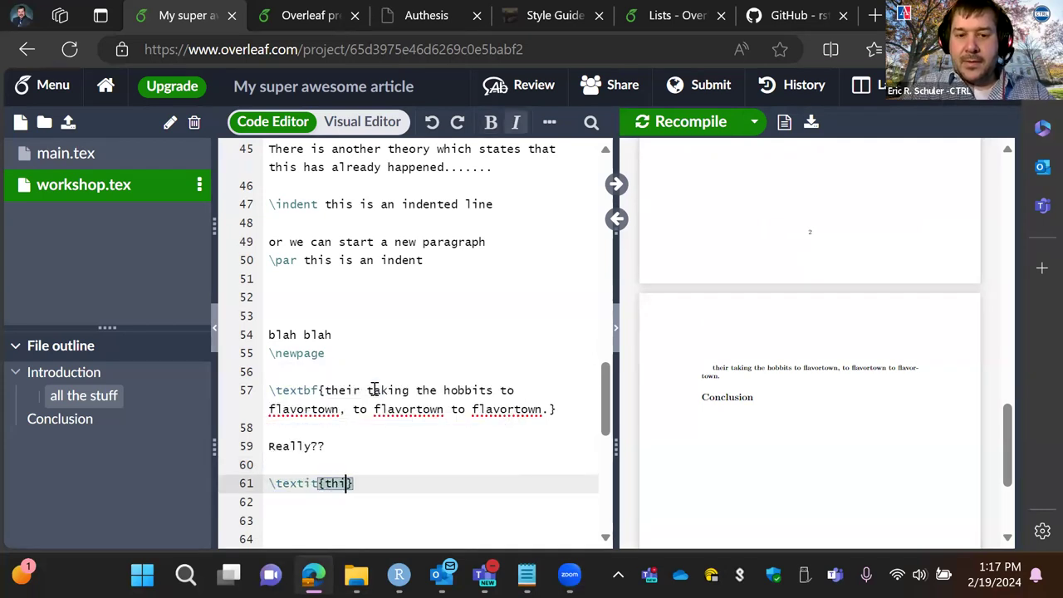
text(true that they are taking the hobbits to flavortown)
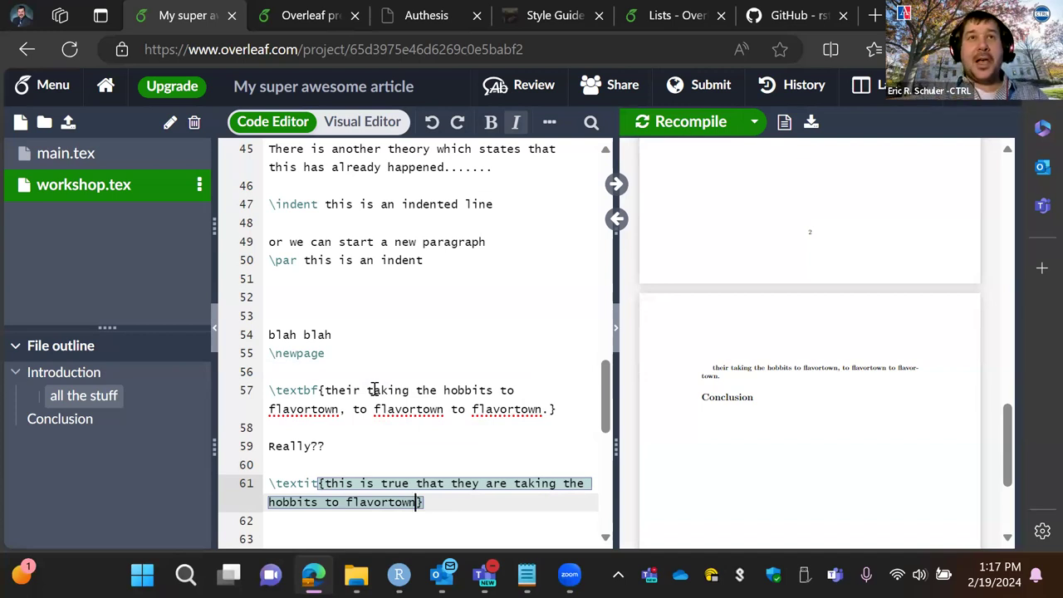
click(667, 123)
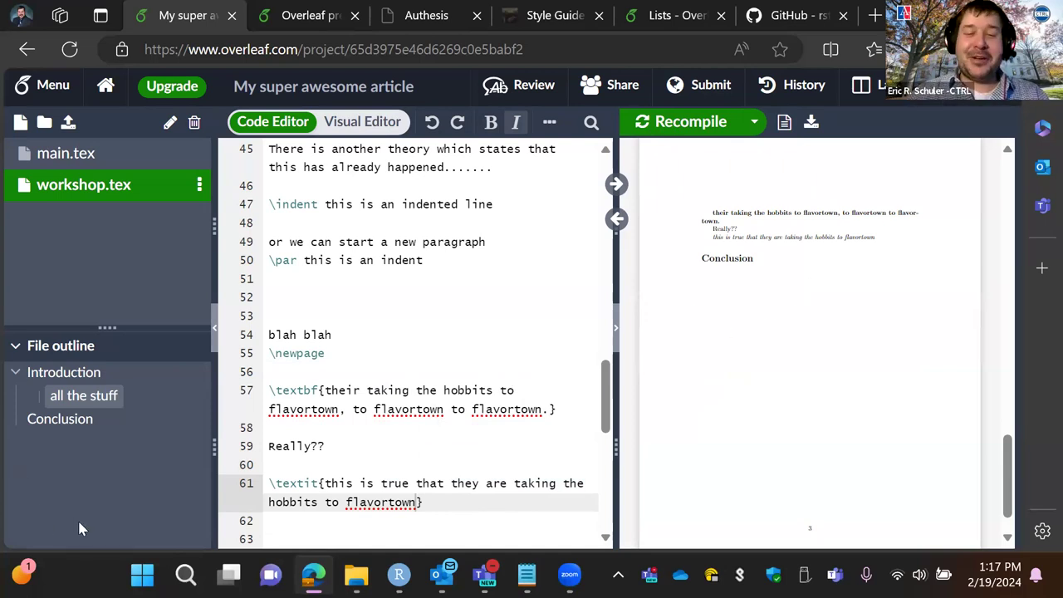
- Insert an empty \textbf{} command directly before "flavortown" in the italic sentence
click(445, 527)
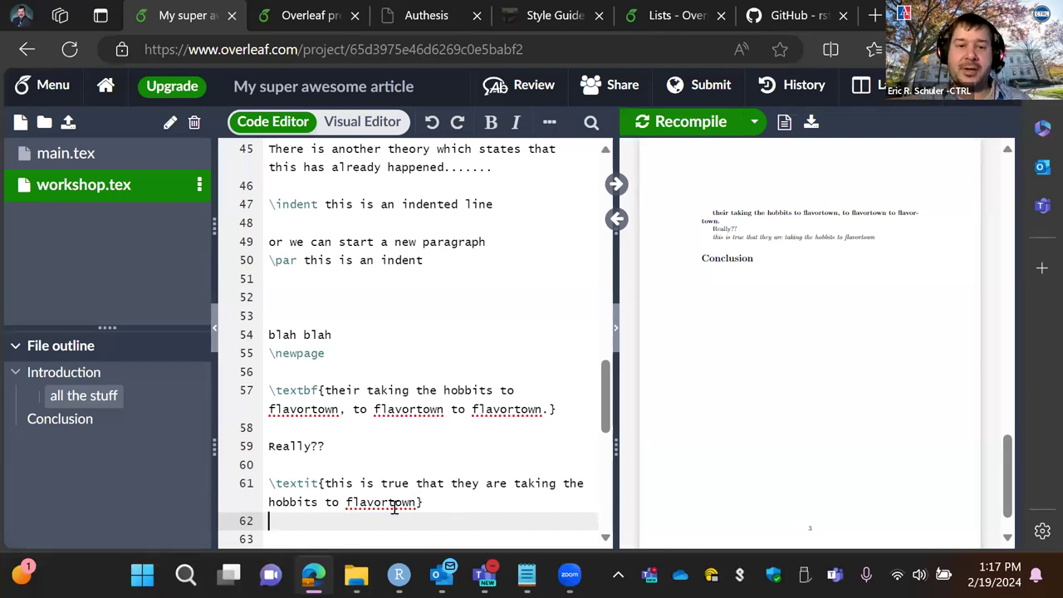
click(344, 501)
mouse_move(527, 573)
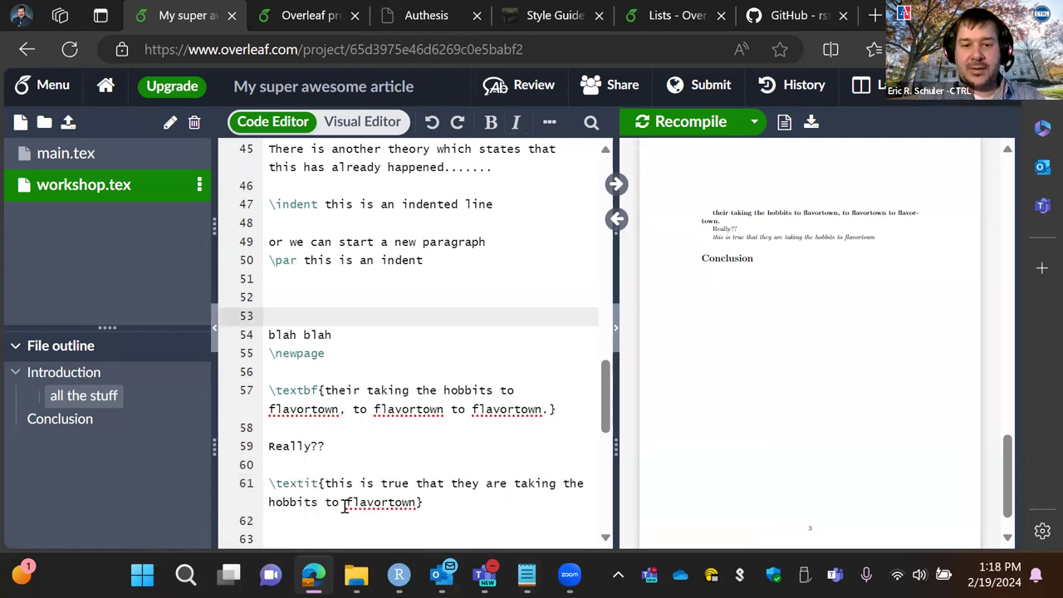
click(345, 502)
text(\text)
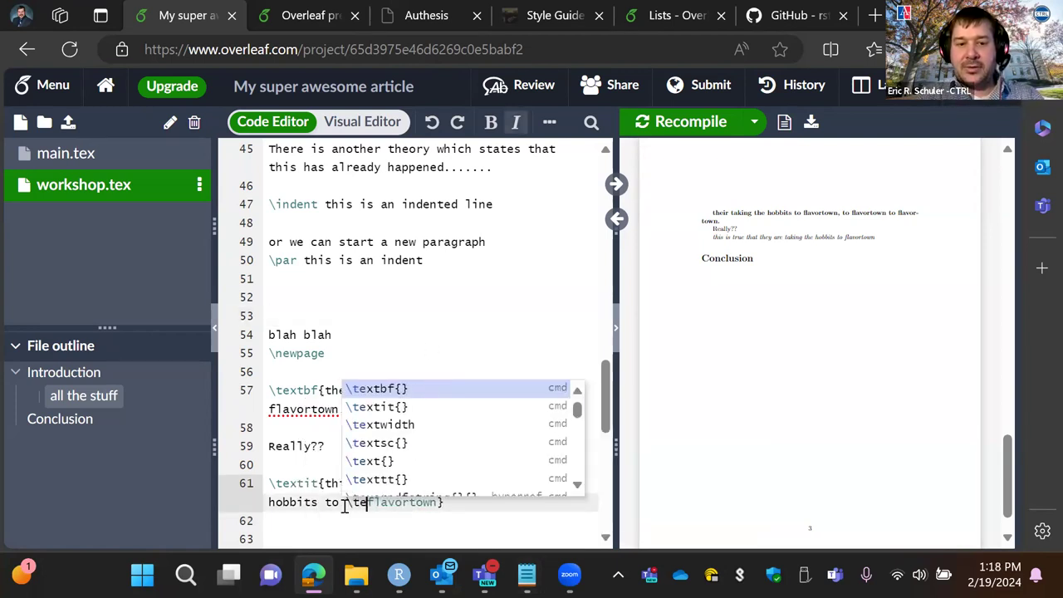
click(371, 391)
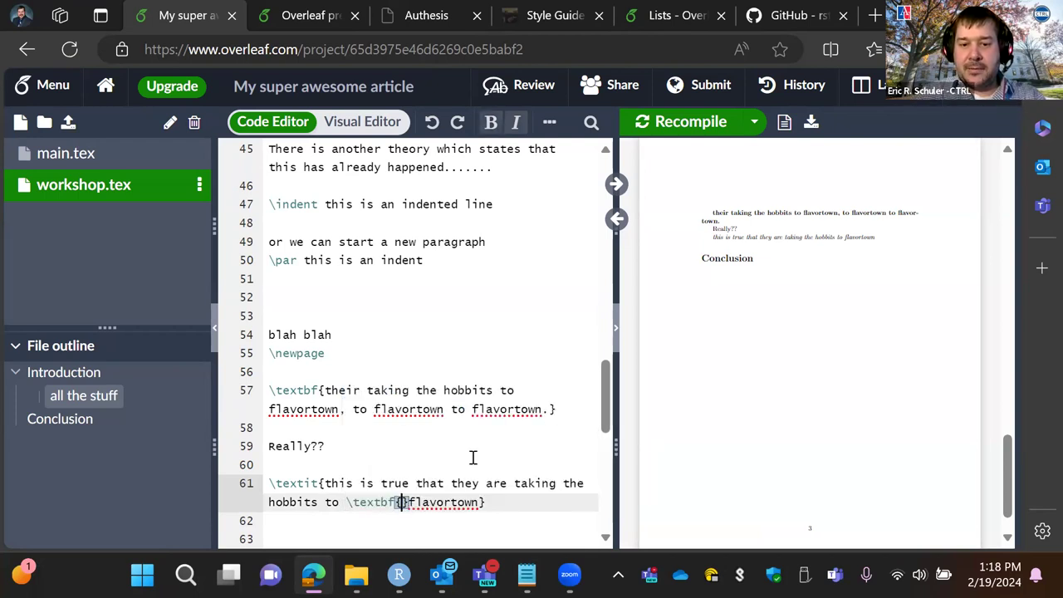
- Make "flavortown" in the italic sentence bold by enclosing it in the \textbf{} braces, and recompile the PDF
right_click(478, 502)
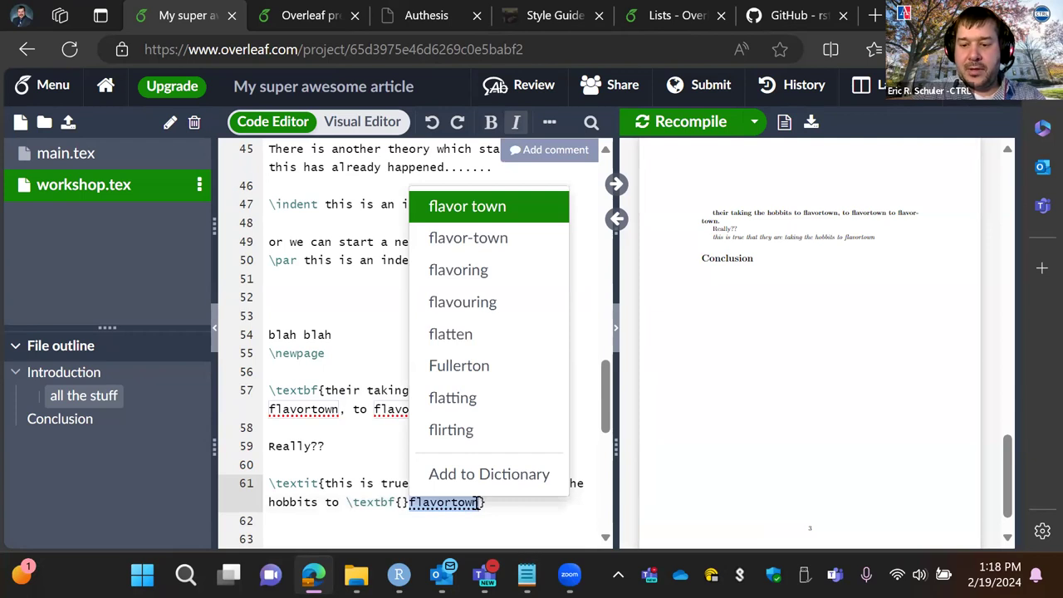
click(494, 504)
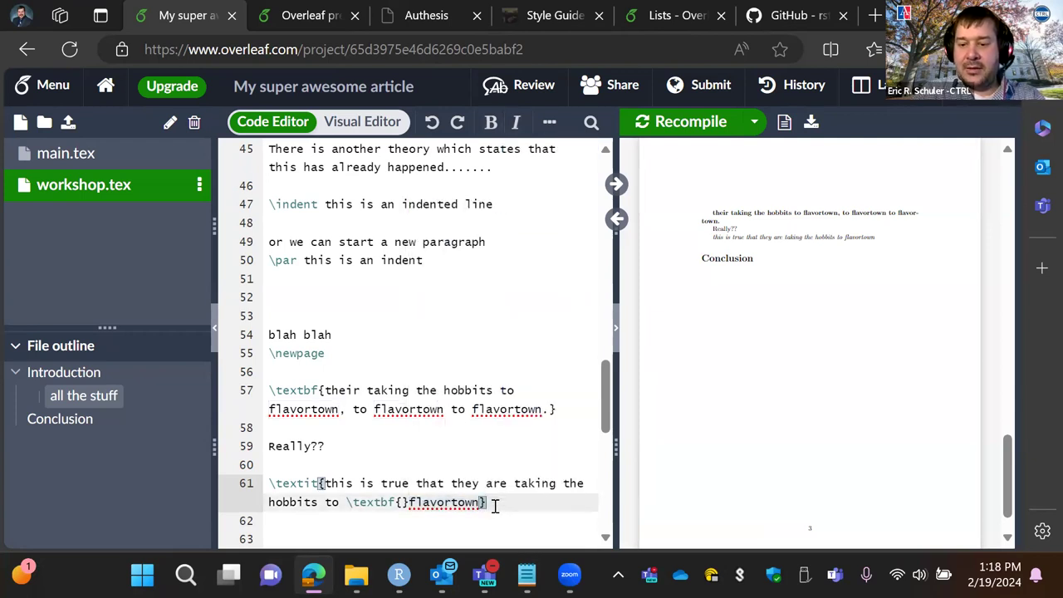
key(Left)
key(Left)
key(Left)
key(Left)
key(Left)
key(Left)
key(Left)
key(Left)
key(Left)
key(Left)
key(Left)
key(BackSpace)
click(686, 122)
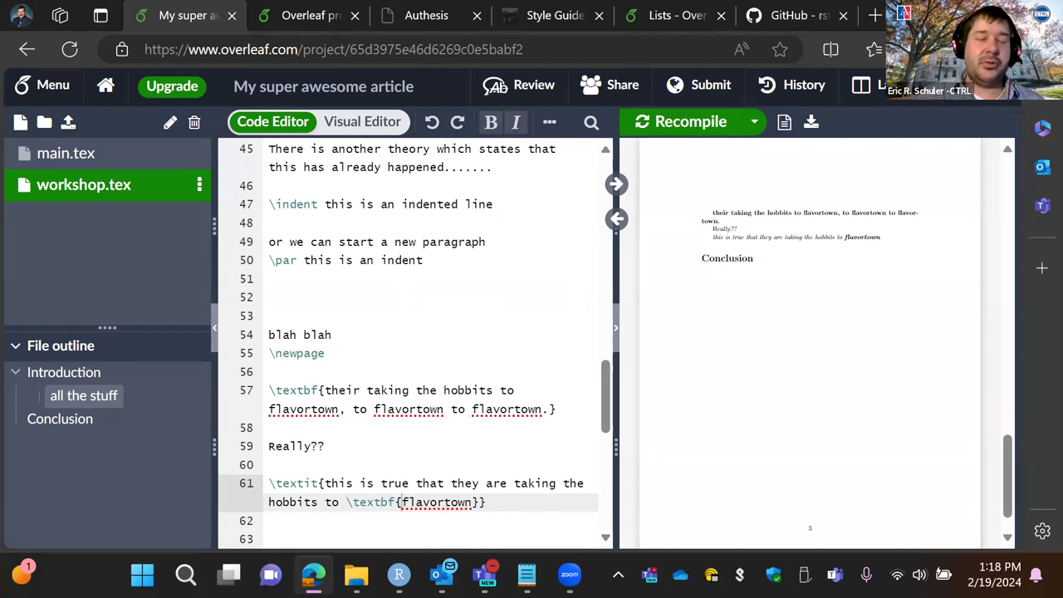
- Add \underline{this is important..} directly below the italic sentence and recompile the PDF
right_click(285, 531)
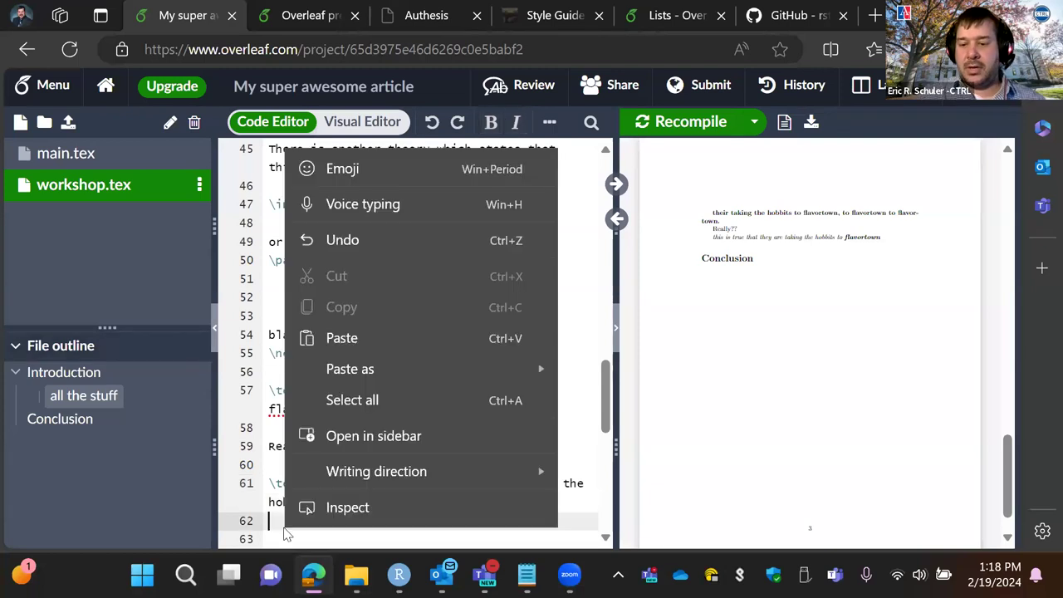
click(279, 528)
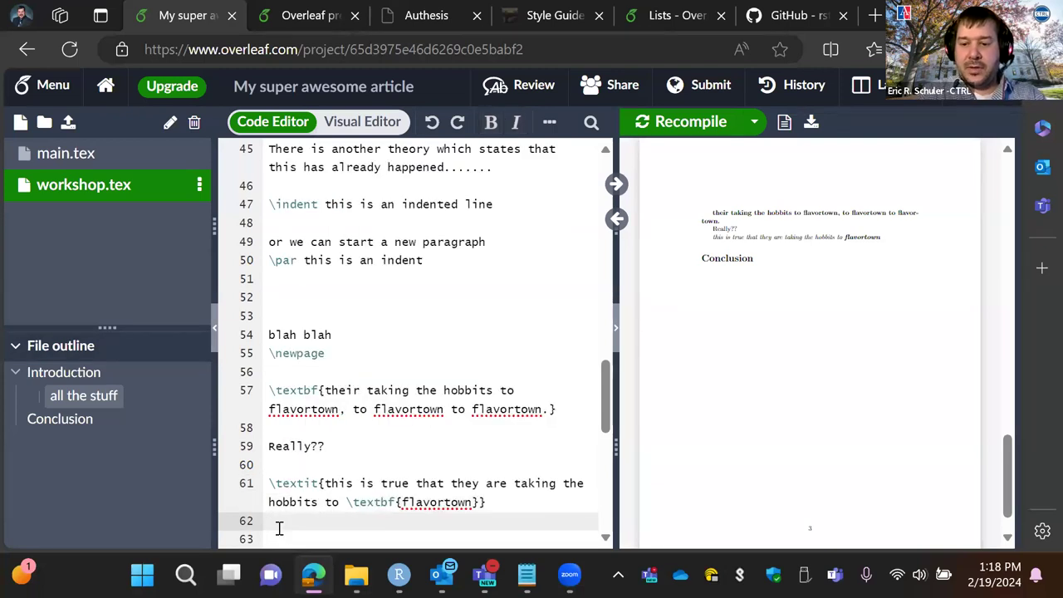
text(\under)
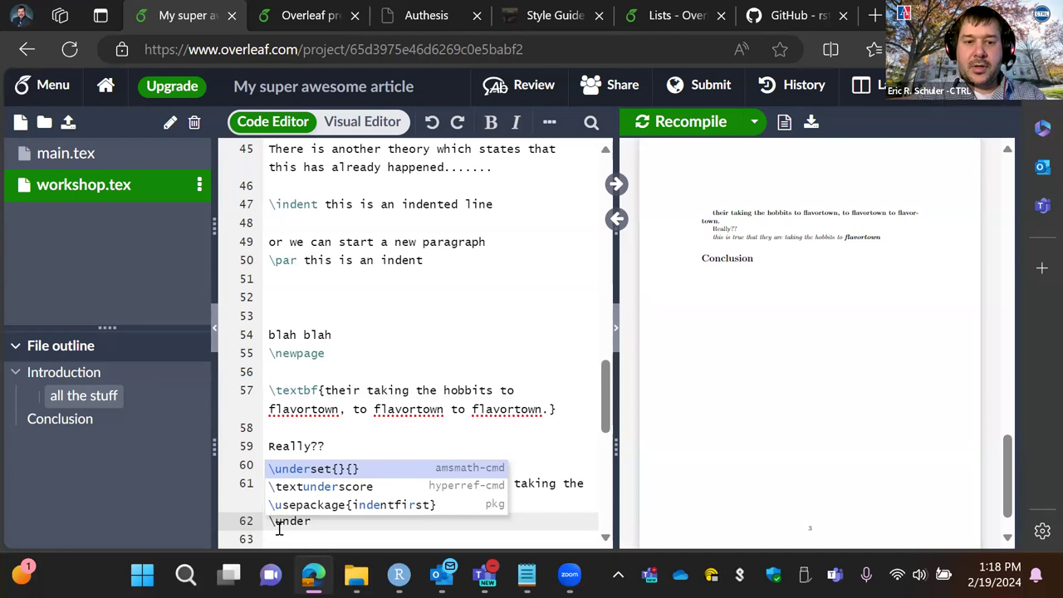
text(line)
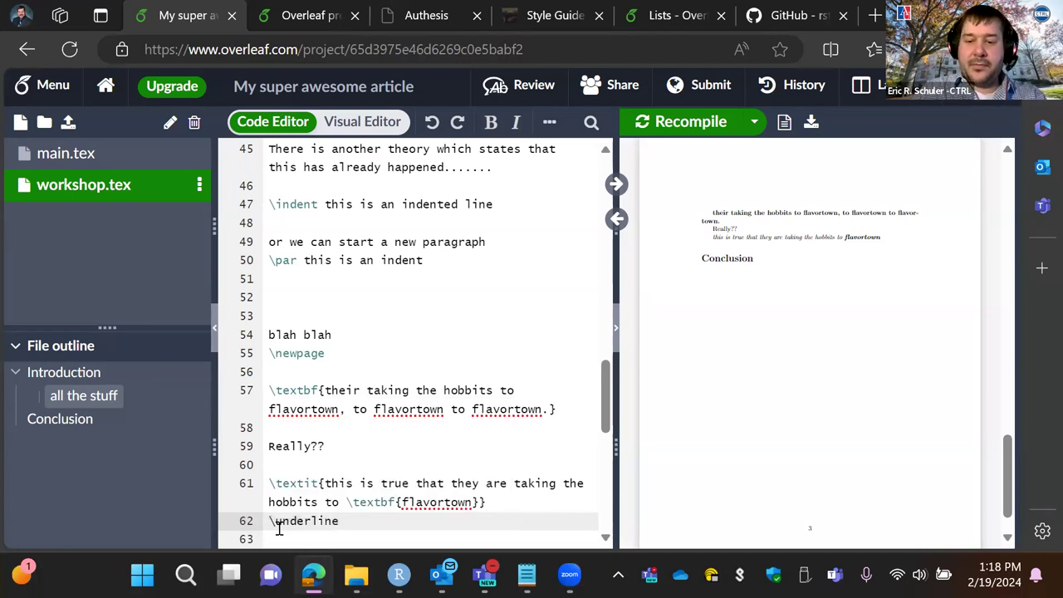
text({this)
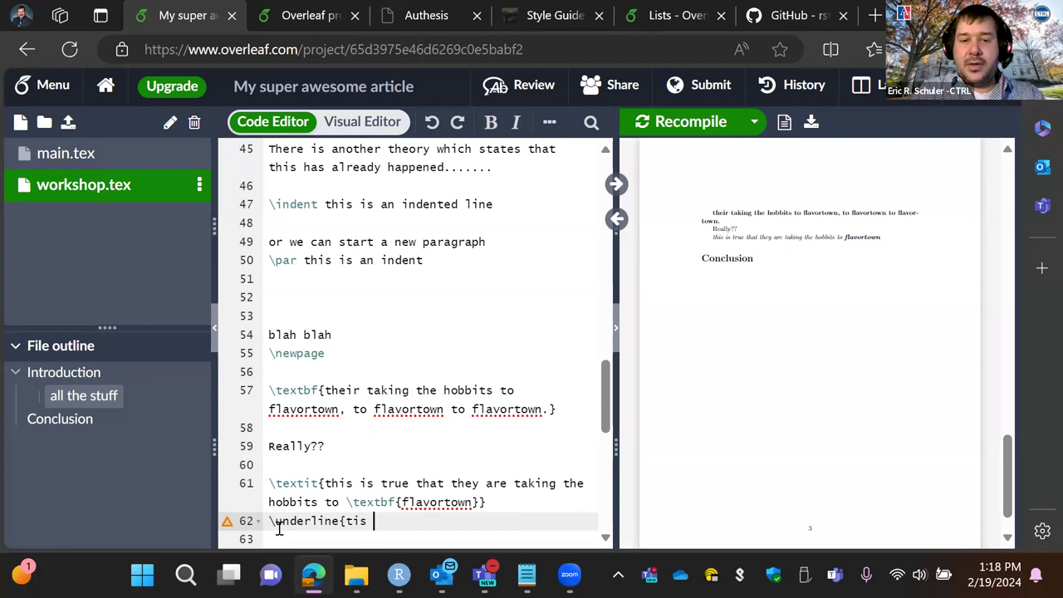
key(BackSpace)
key(BackSpace)
key(BackSpace)
text(his is important..)
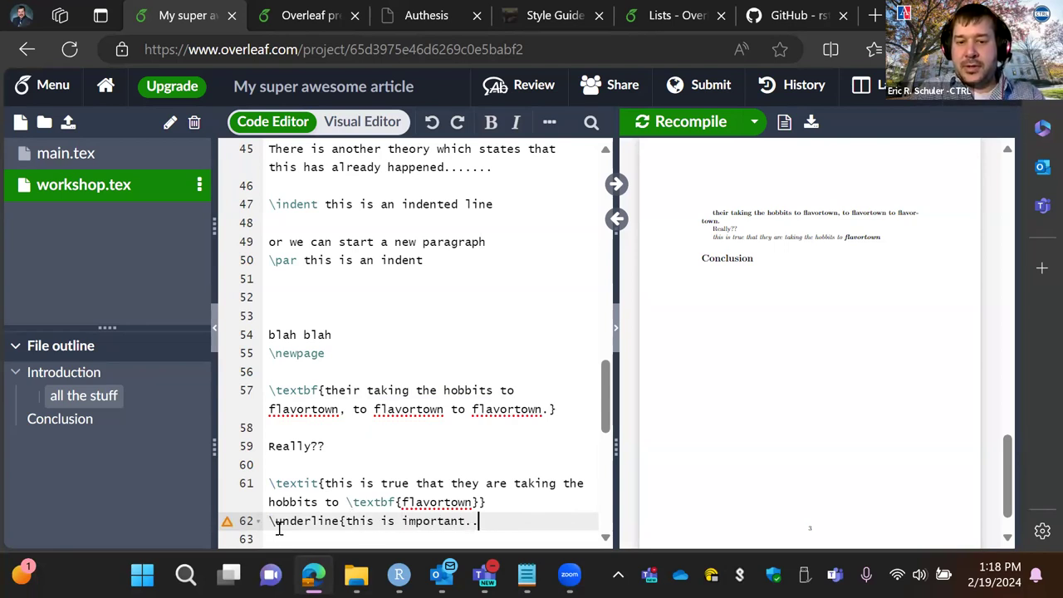
text(})
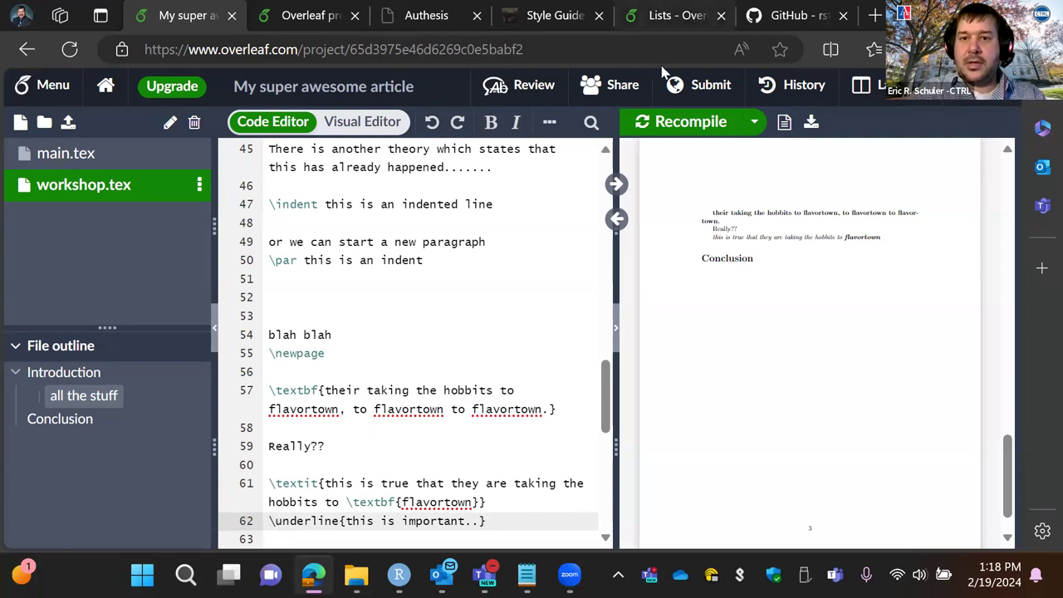
right_click(664, 123)
click(664, 123)
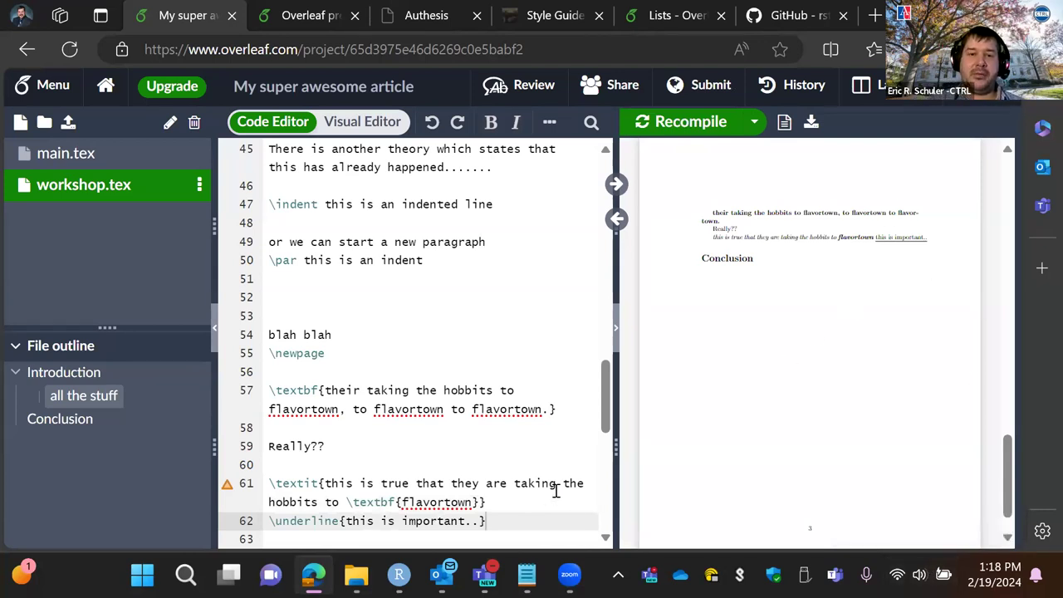
- Try the editor's built-in bold formatting after the underlined text and delete the inserted \textbf{} command
click(491, 125)
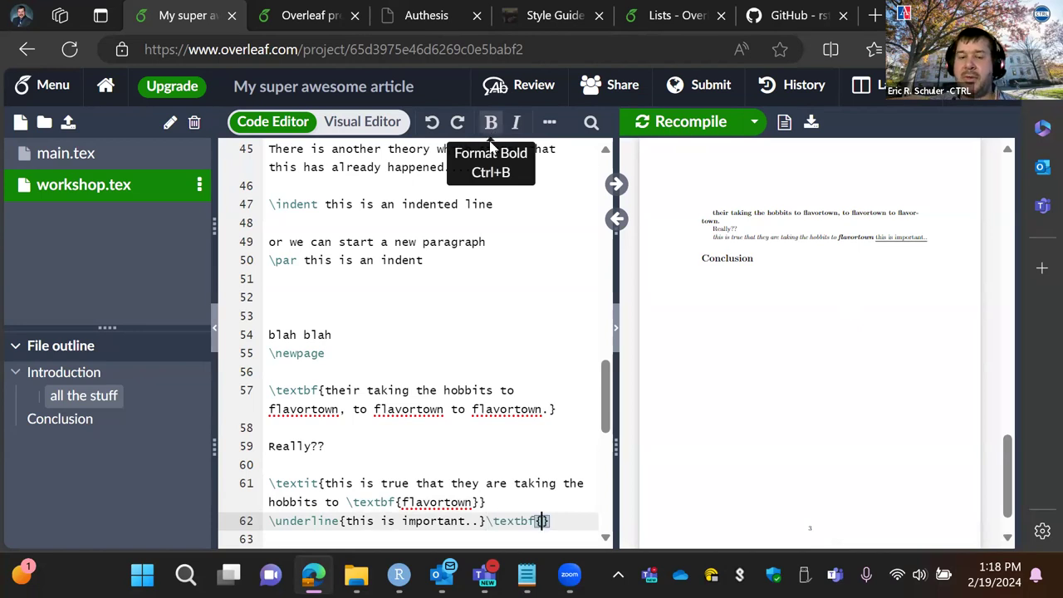
key(BackSpace)
key(BackSpace)
key(BackSpace)
key(BackSpace)
key(BackSpace)
key(BackSpace)
key(BackSpace)
key(BackSpace)
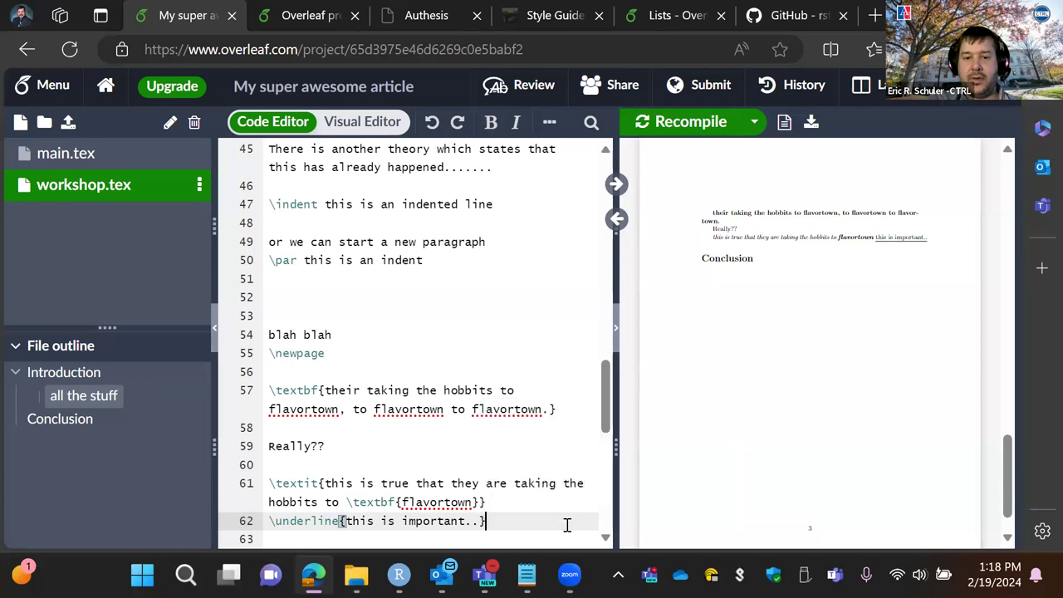
- Try the editor's built-in italic formatting after the underlined text and delete the inserted \textit{} command
click(516, 123)
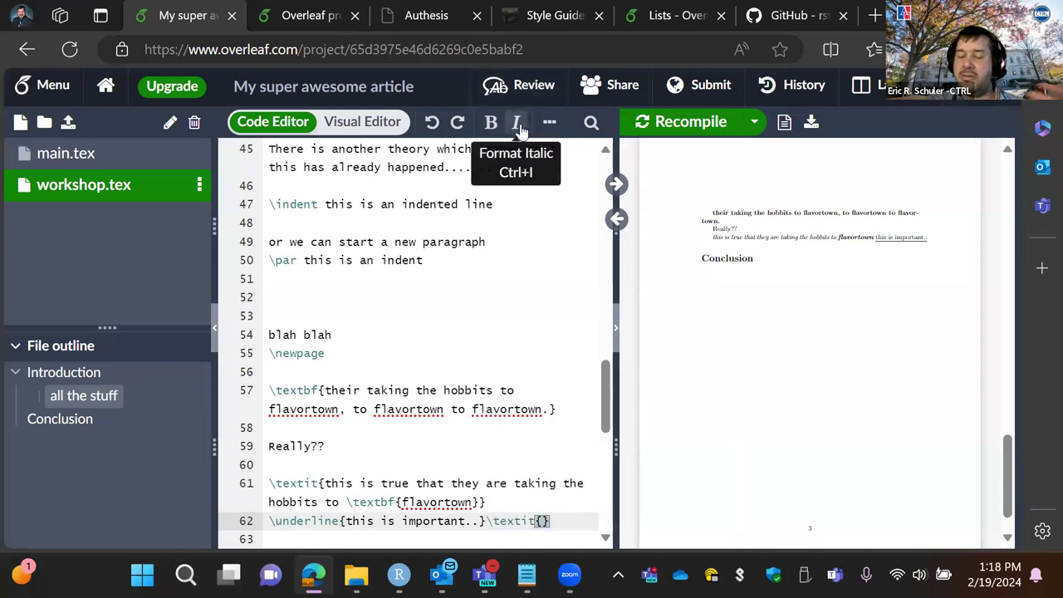
key(BackSpace)
key(BackSpace)
key(BackSpace)
key(BackSpace)
key(BackSpace)
key(BackSpace)
key(BackSpace)
key(BackSpace)
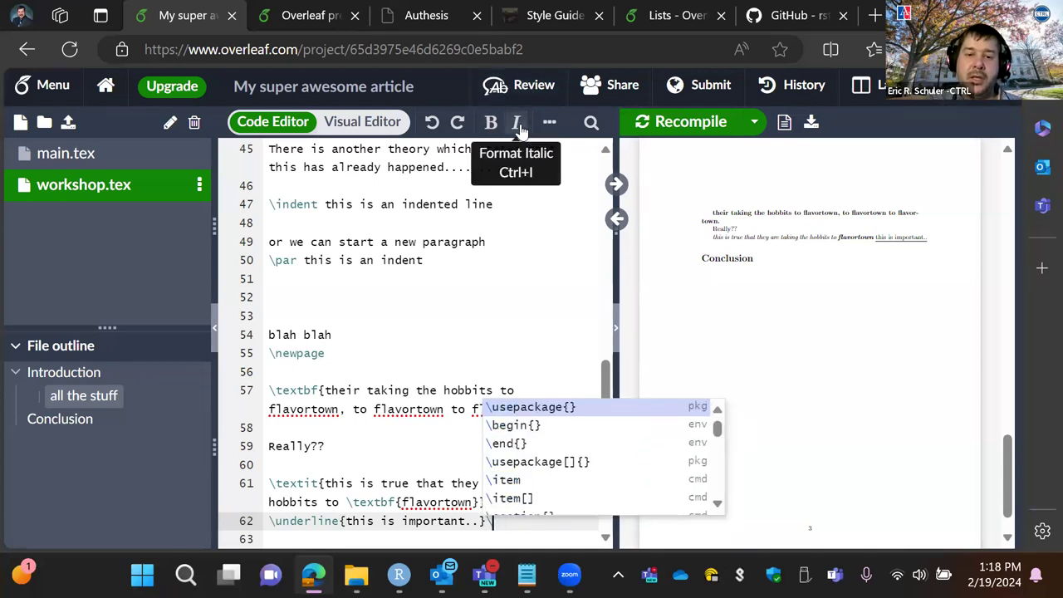
- Apply the Subparagraph heading level to the underlined "this is important.." line and look over the editor's additional formatting tools
click(549, 122)
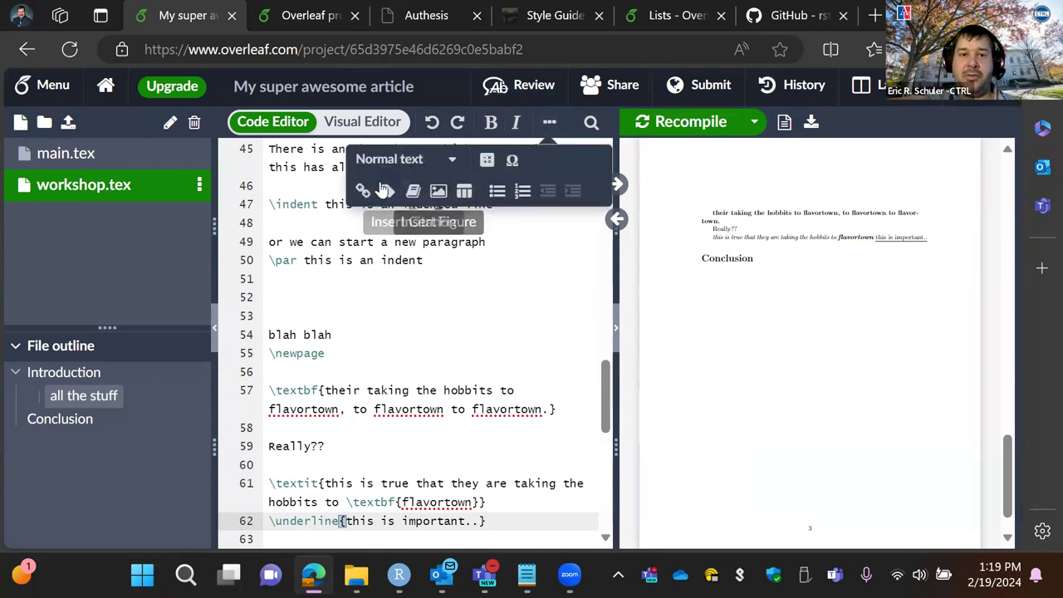
click(455, 166)
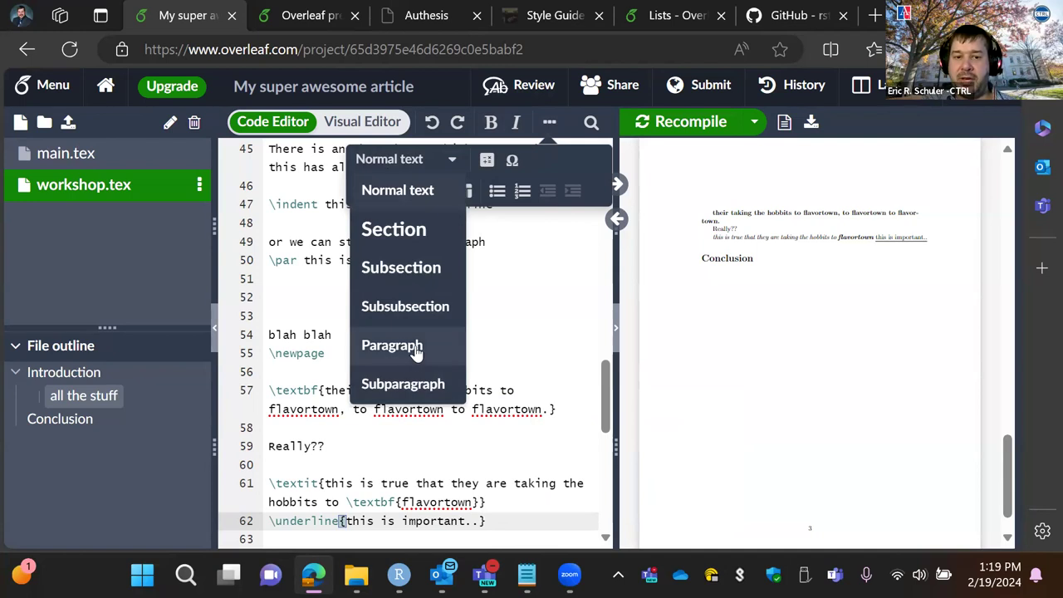
click(399, 384)
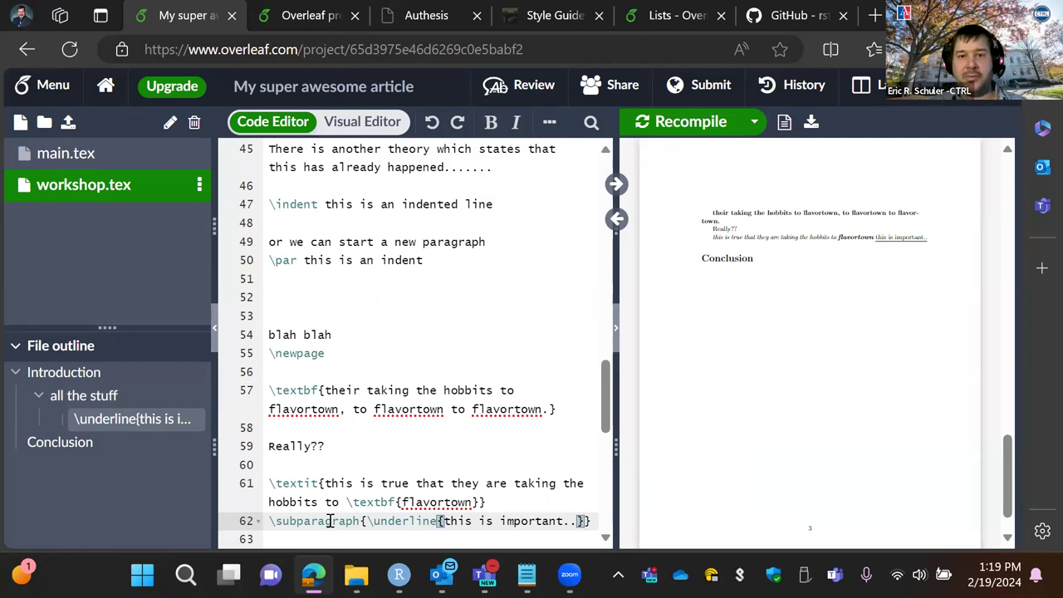
click(549, 123)
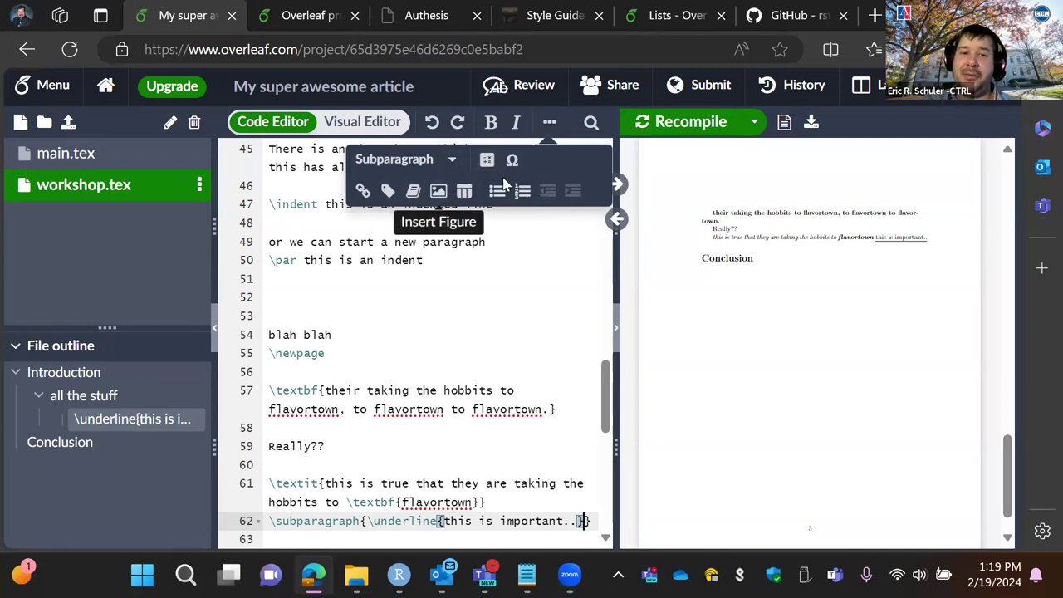
click(508, 359)
- Insert a bulleted list above the Conclusion section with the editor's built-in list formatting and enter "GET A PHD" as its first item
scroll(505, 363, down, 3)
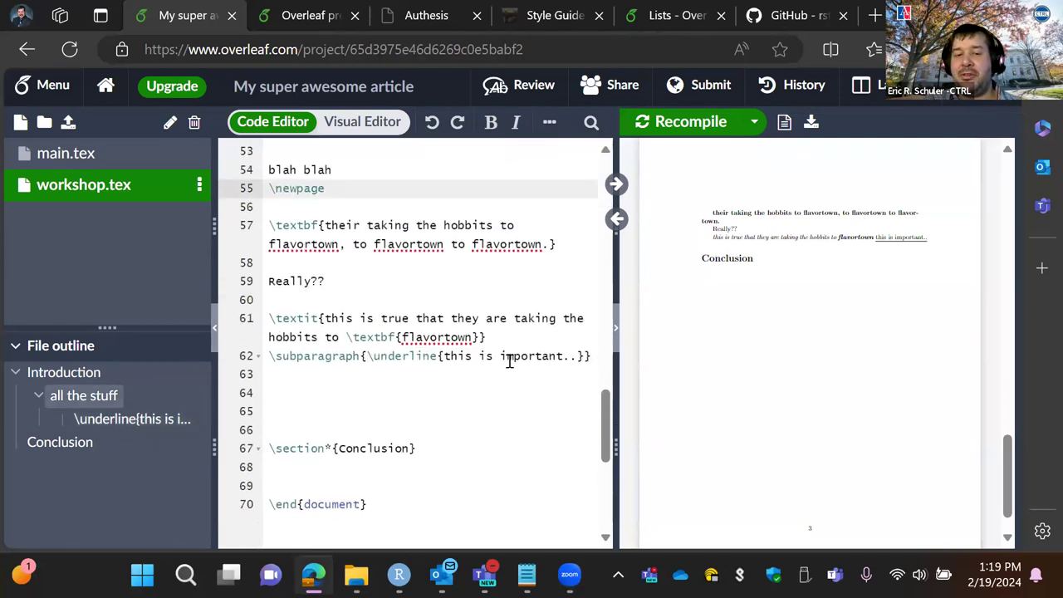
click(501, 397)
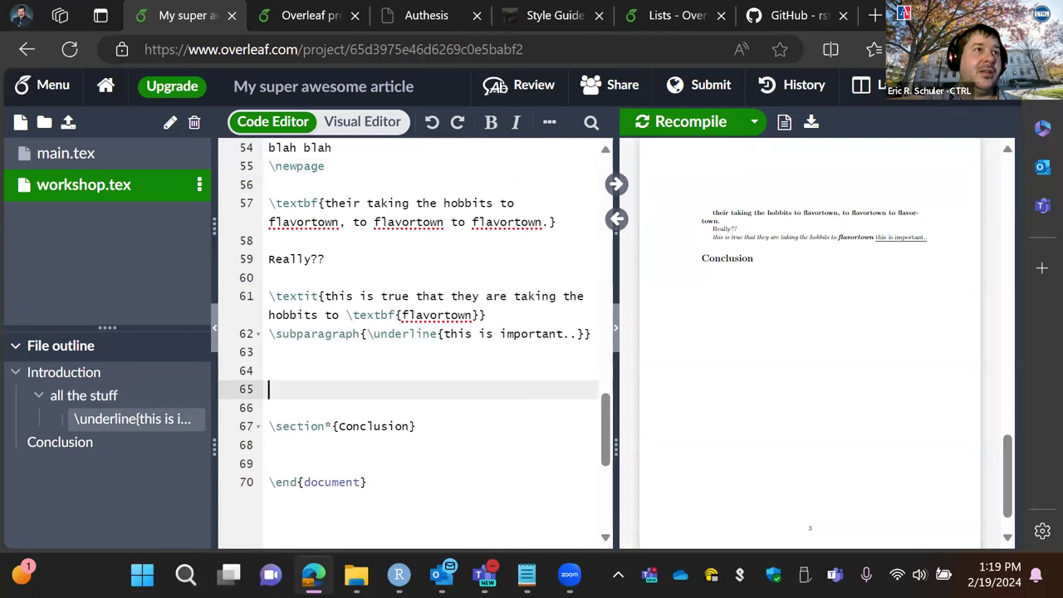
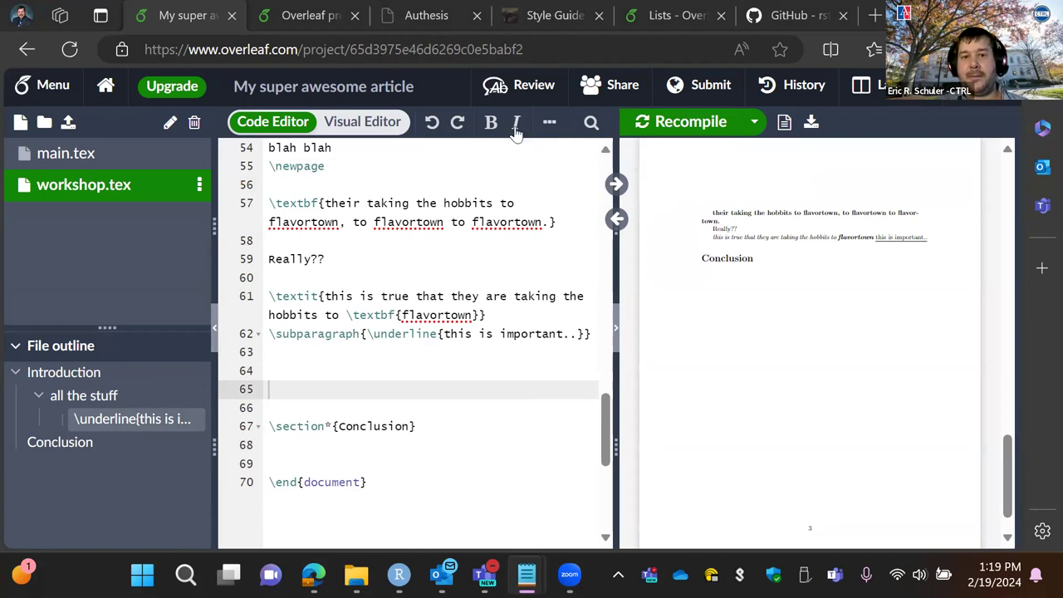
click(551, 123)
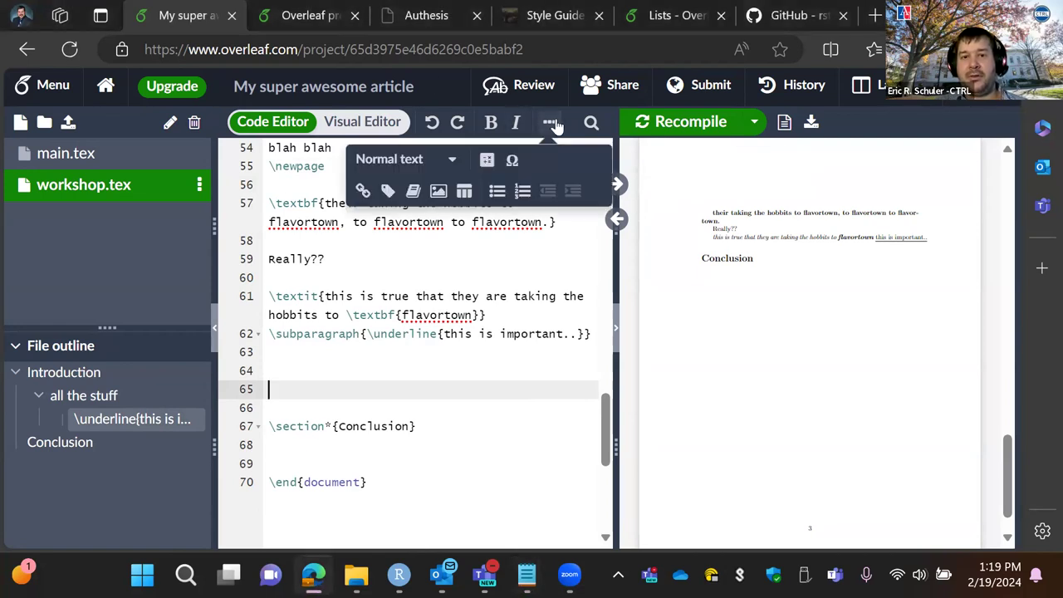
click(496, 191)
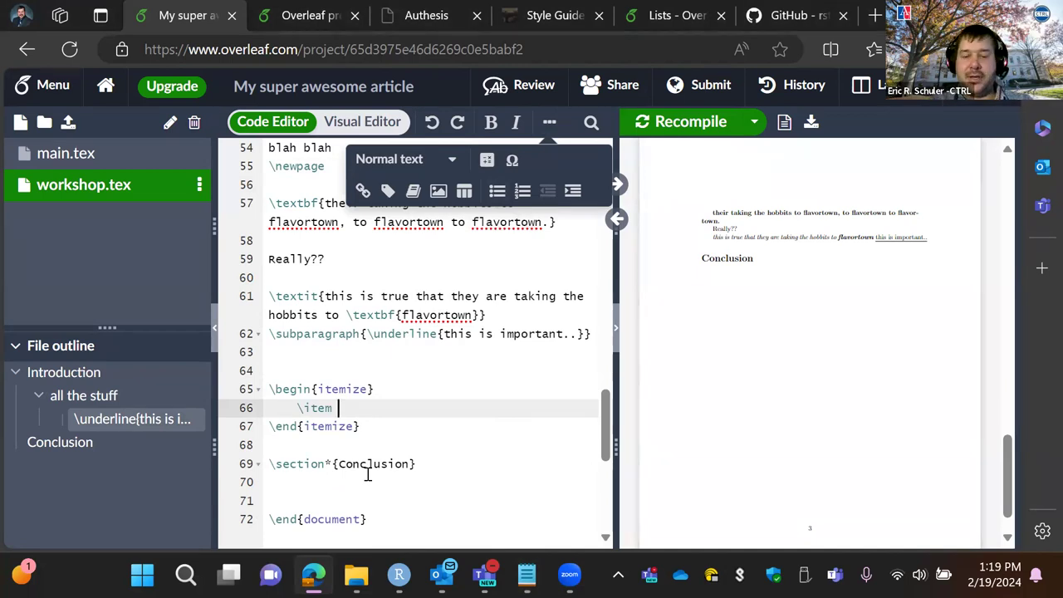
text(GET A PHD)
- Add a second \item command to the itemize list, indented directly below the "GET A PHD" item
key(Return)
key(Return)
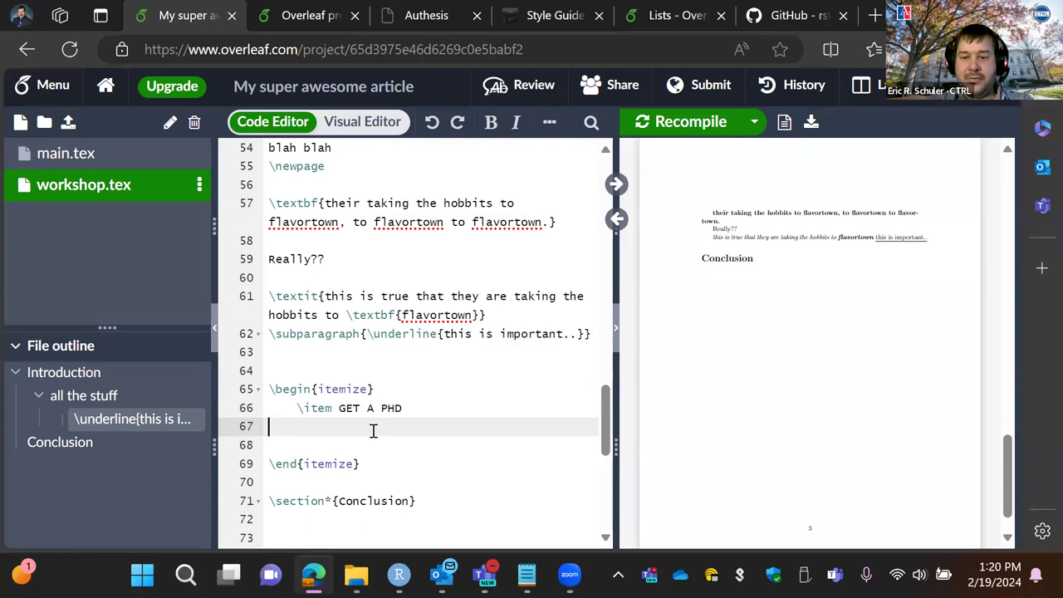
text(item)
key(BackSpace)
key(BackSpace)
key(BackSpace)
key(BackSpace)
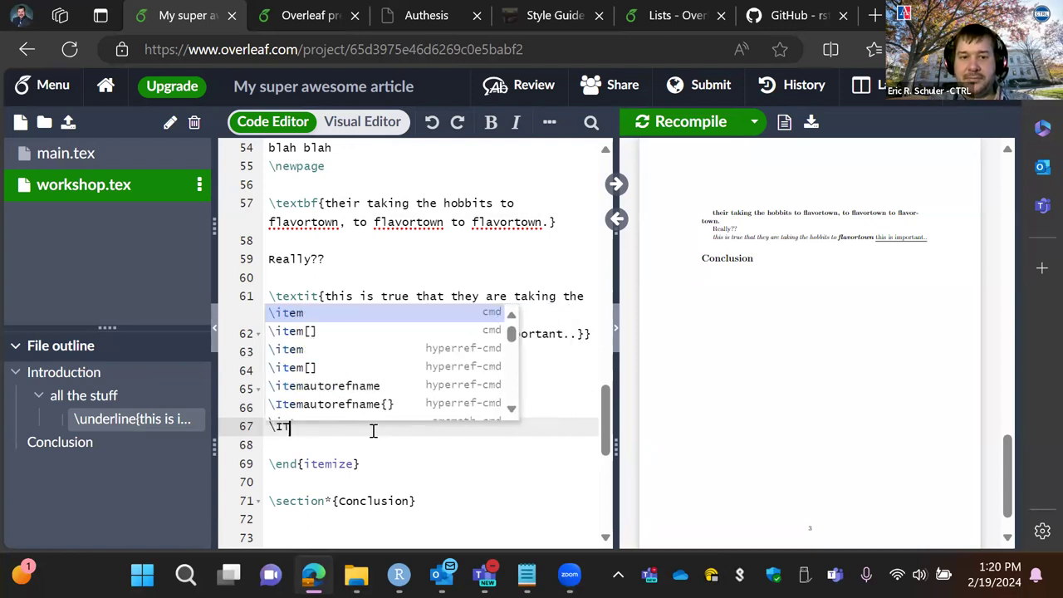
text(ute)
key(BackSpace)
key(BackSpace)
key(BackSpace)
text(ote)
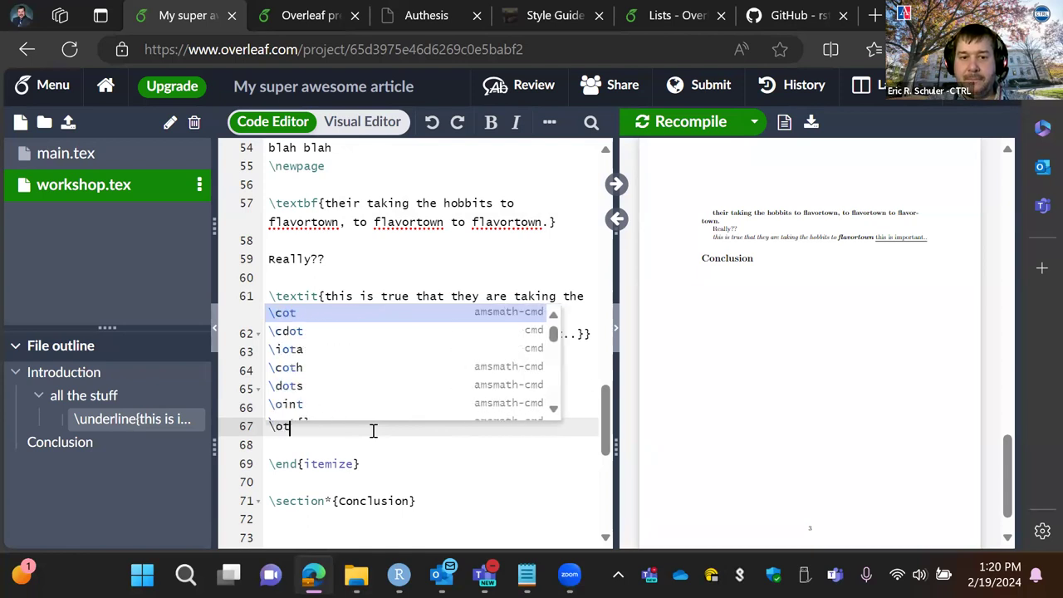
key(BackSpace)
key(BackSpace)
key(BackSpace)
text(item)
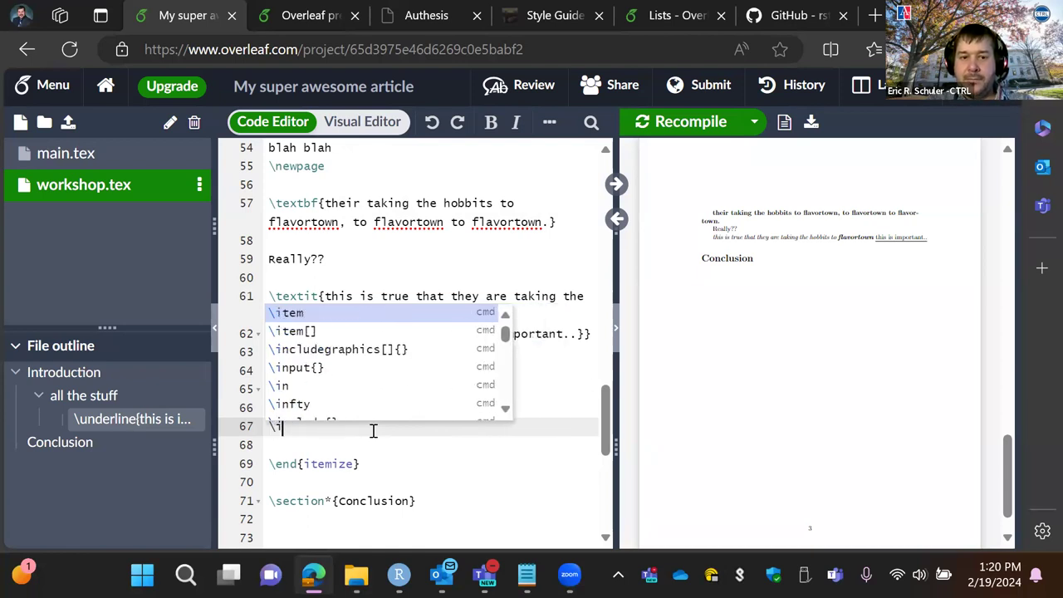
click(374, 436)
click(374, 428)
key(Home)
text(\item)
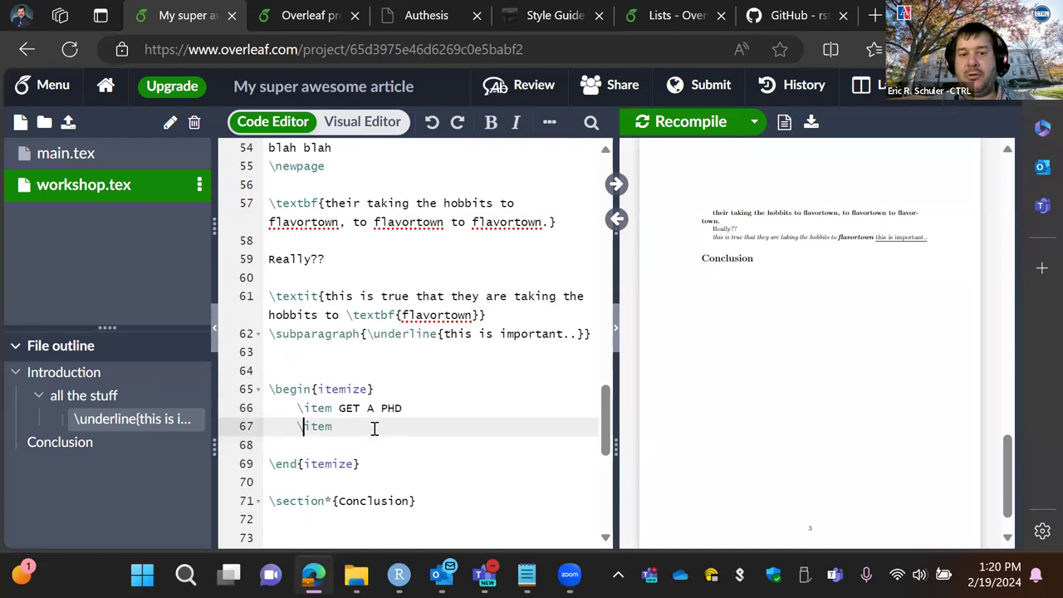
- Enter "force everyone to learn Bayesian" as the second bullet, remove the blank line before \end{itemize}, and recompile the PDF
text( force ever)
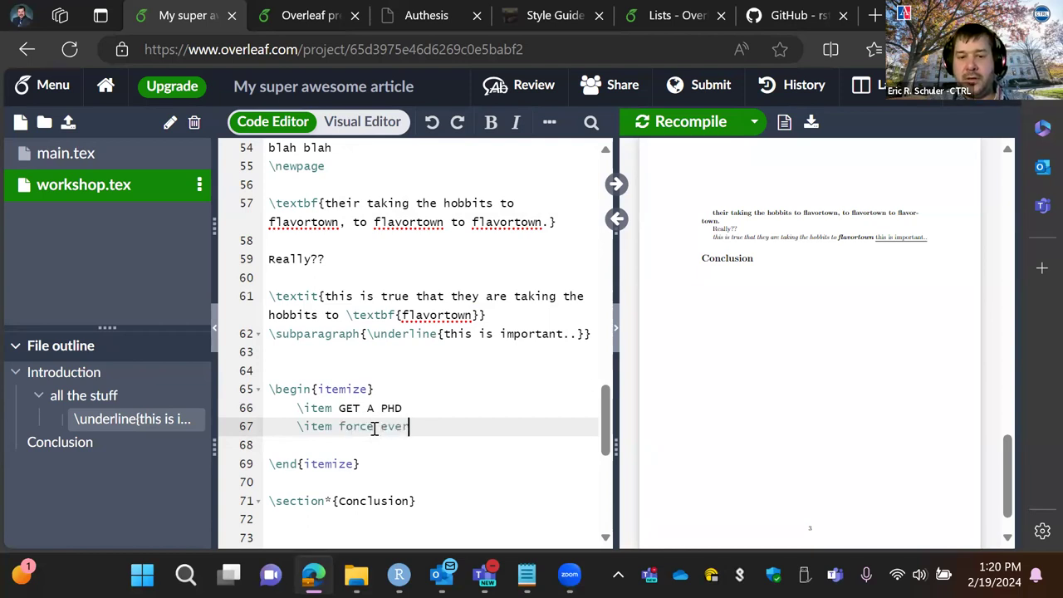
text(yone to learn Bayeisan)
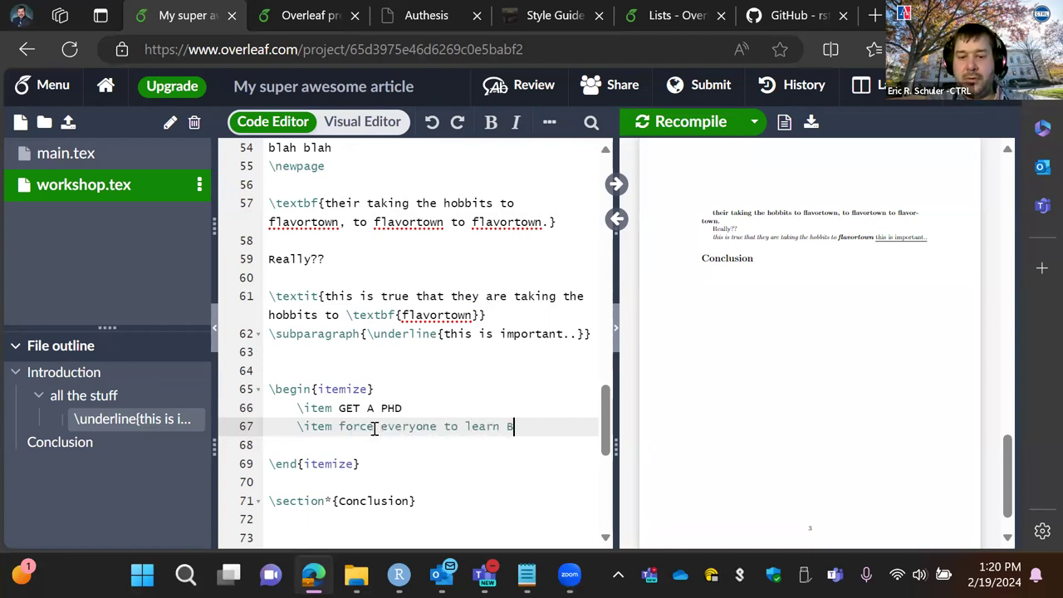
key(BackSpace)
key(BackSpace)
key(BackSpace)
key(BackSpace)
text(sian)
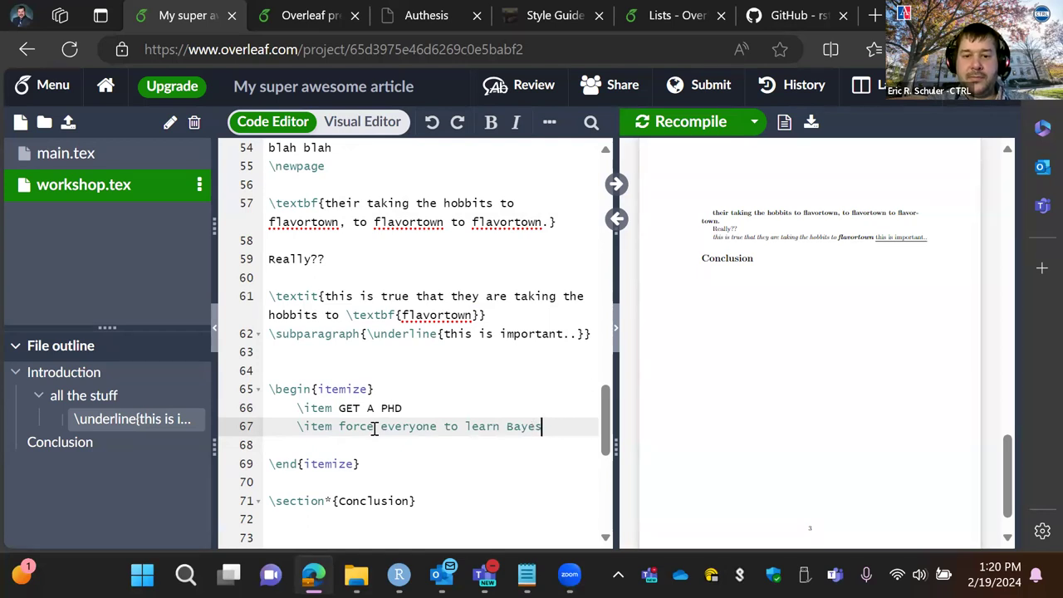
key(Down)
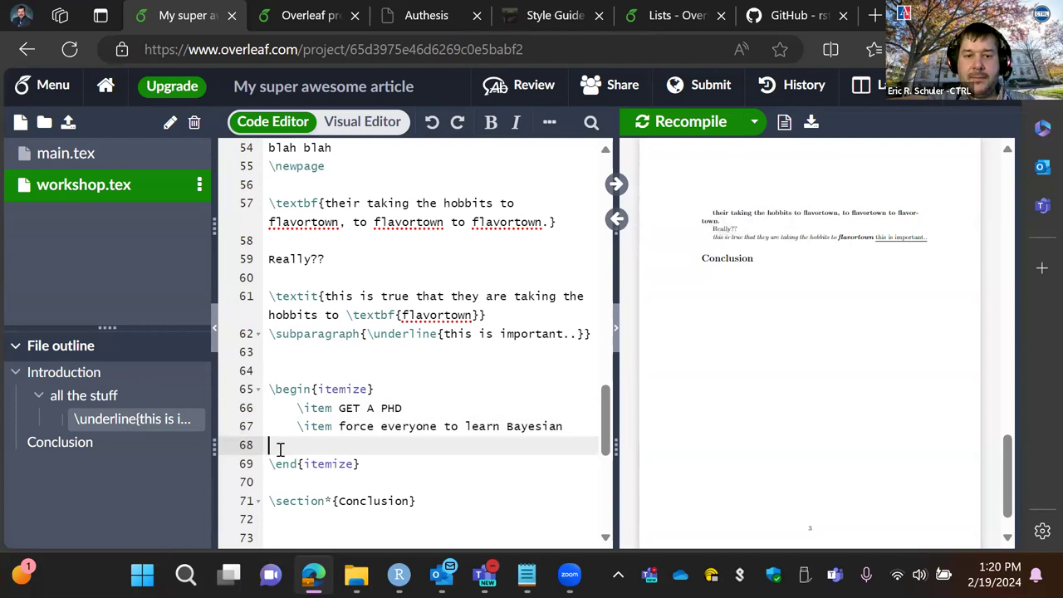
key(BackSpace)
click(674, 121)
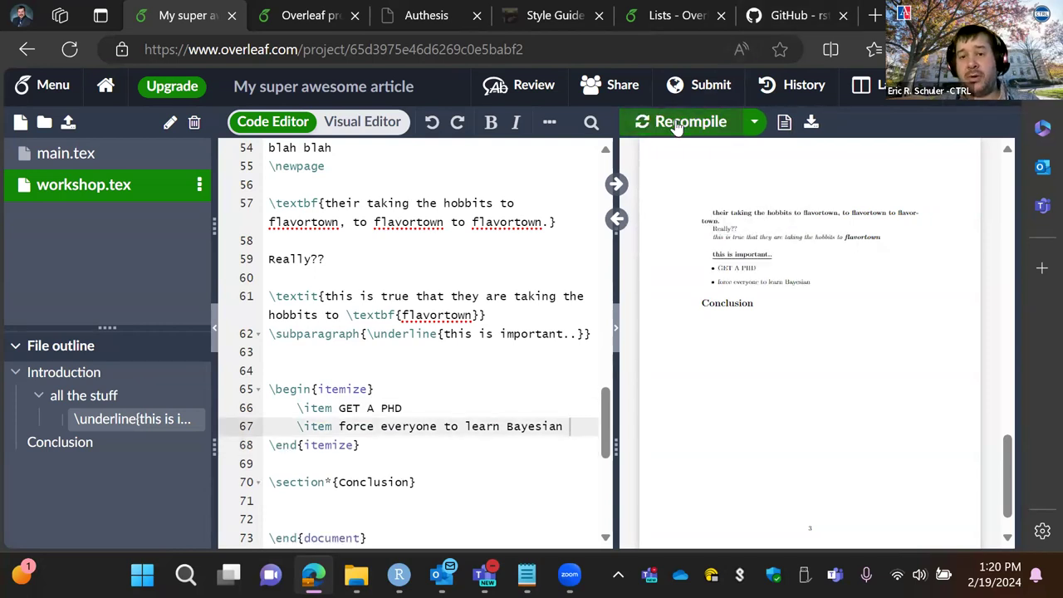
- Add a second itemize list with the items Item1 and Item2 below the first list and recompile the PDF
click(386, 466)
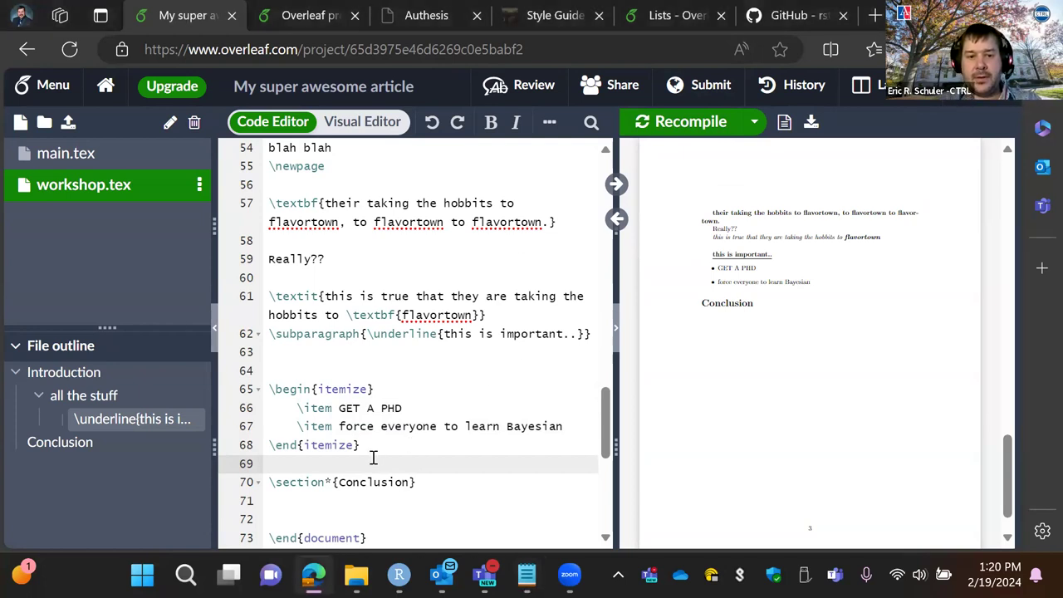
key(Return)
key(Return)
key(Up)
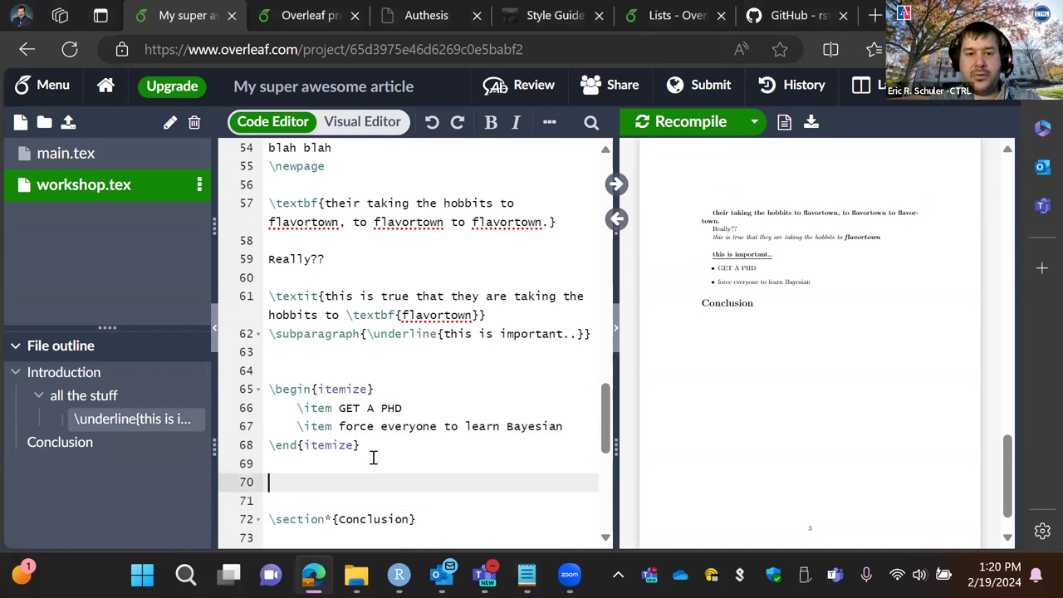
text(\begin{itemize}     \item Item1     \item Item2 \end{itemize})
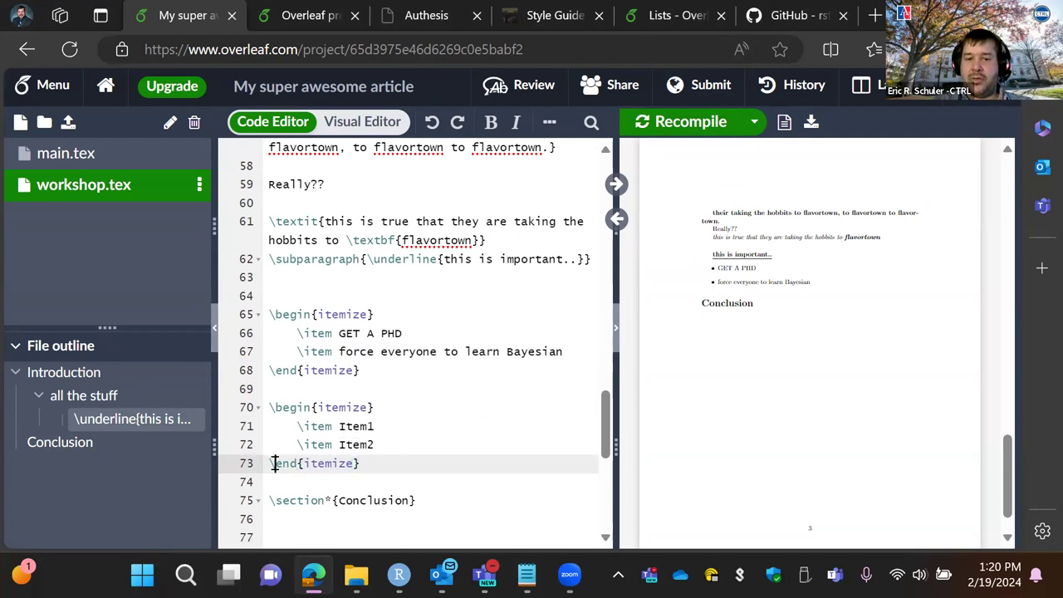
click(376, 442)
drag(340, 427, 377, 430)
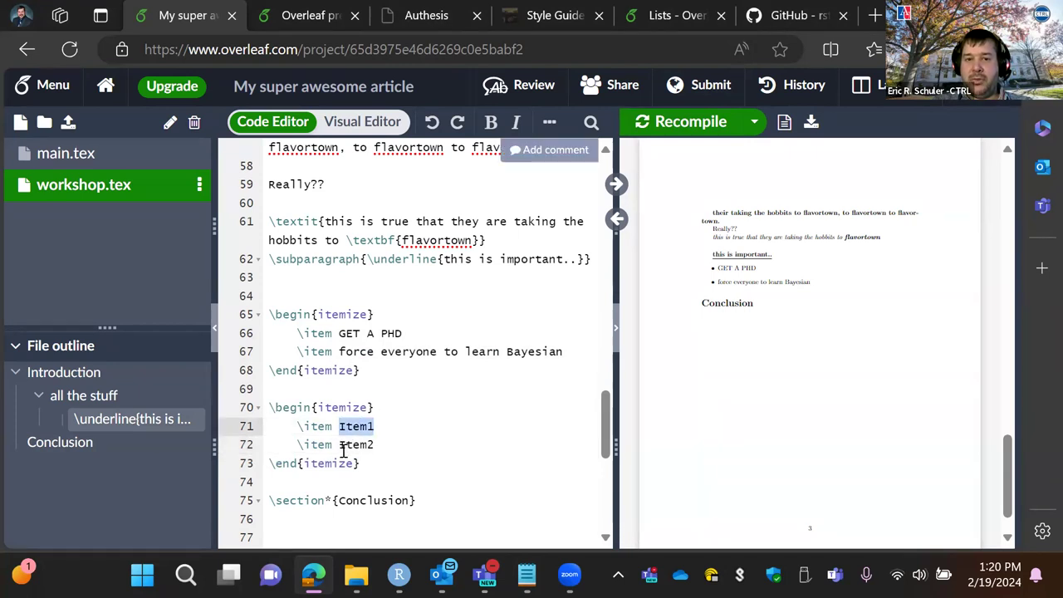
click(340, 444)
click(644, 125)
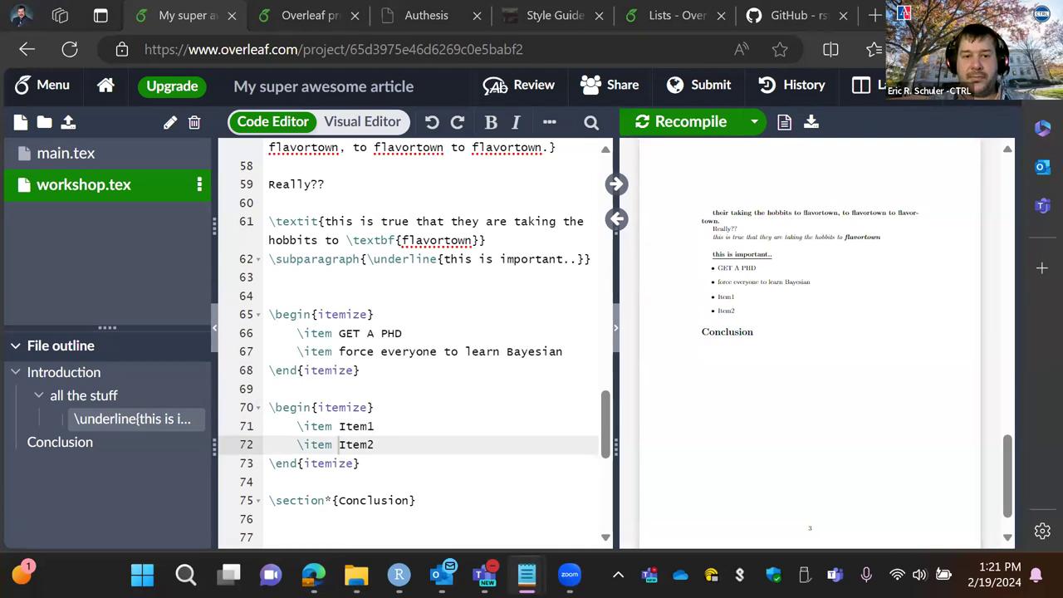
- Add an enumerate list below with "Get PhD", "Force everyone to use Bayesian", "..." and "Take over the world", and recompile the PDF
click(424, 486)
key(Return)
key(Return)
key(Return)
key(Up)
key(Up)
text(\begin{enumerate}     \item Get PhD     \item Force everyone to use Bayesian     \item ...     \item Take over the world \end{enumerate})
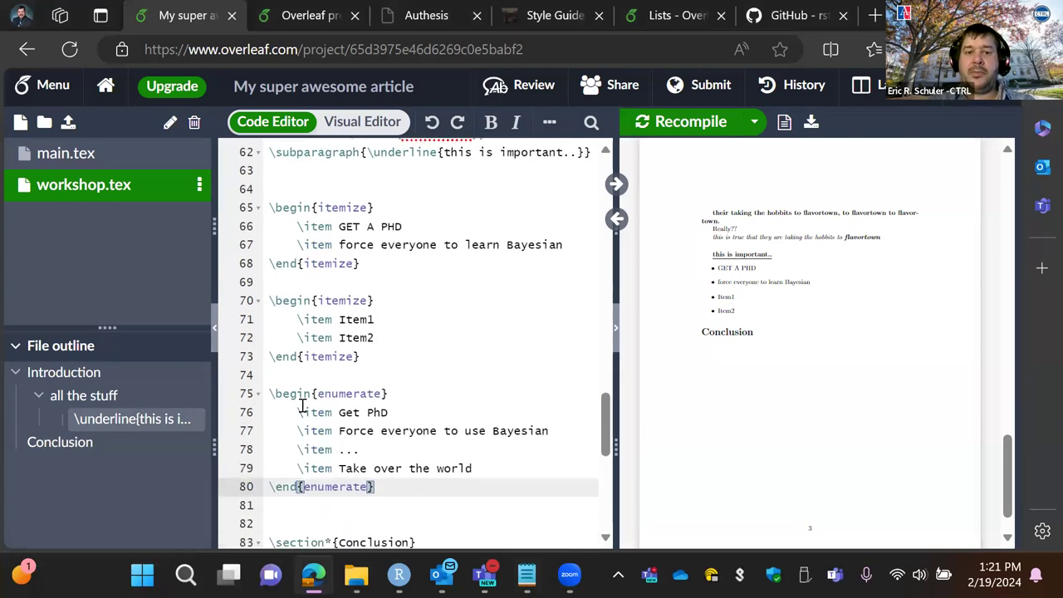
click(382, 394)
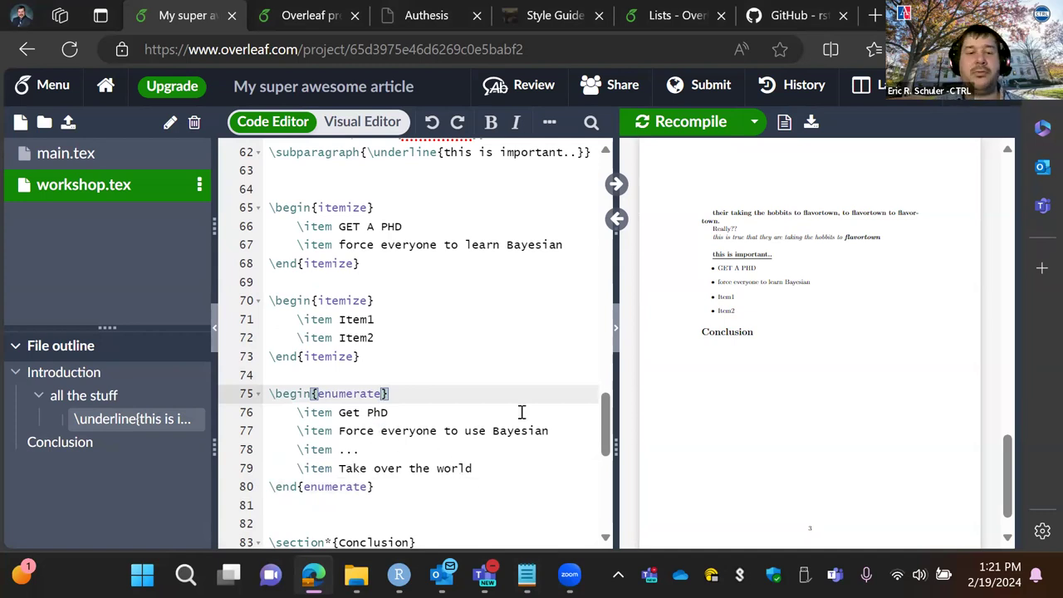
click(650, 133)
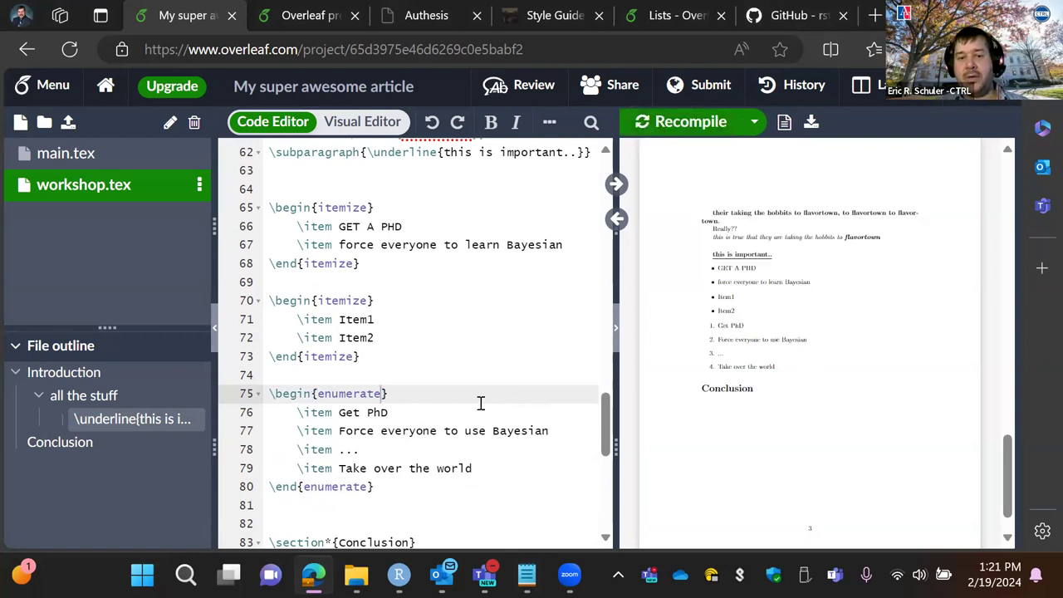
- Add the line "This is my five year plan:" between the second bulleted list and the numbered list, and recompile the PDF
click(290, 377)
key(Return)
key(Return)
key(Up)
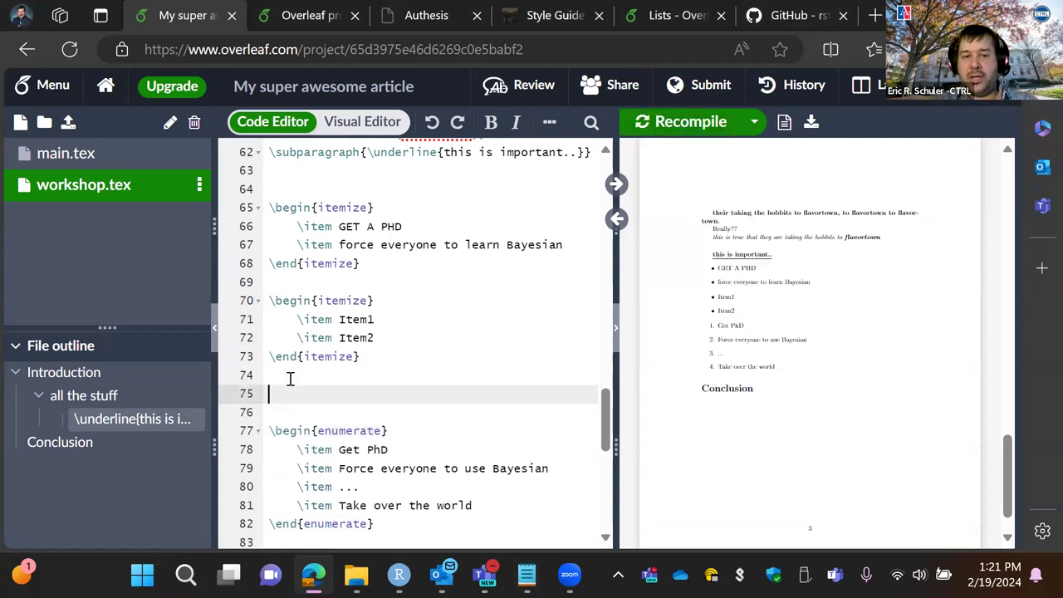
text(This is my )
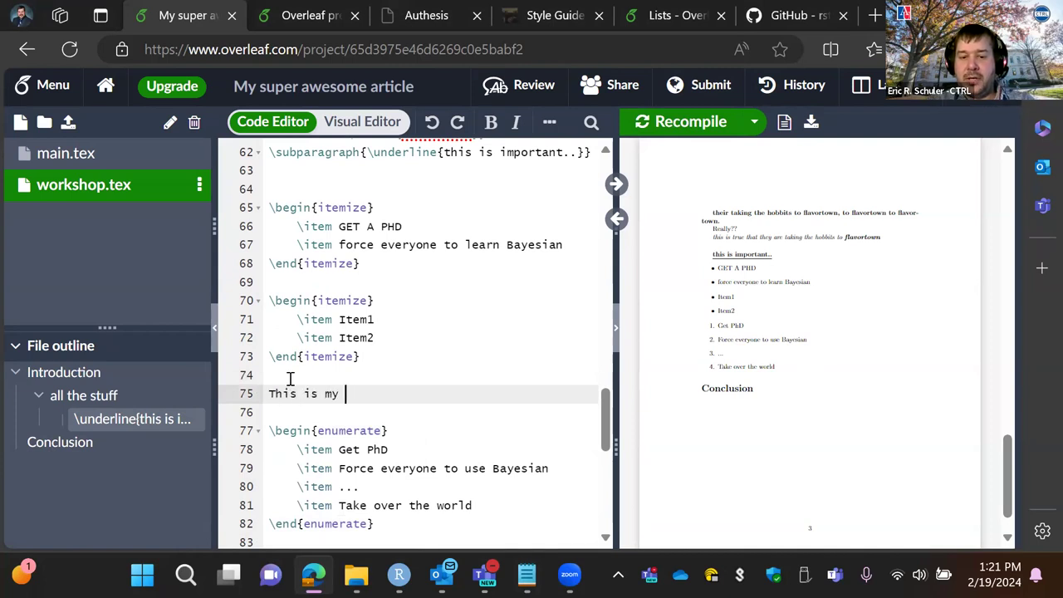
text(plan)
key(BackSpace)
key(BackSpace)
key(BackSpace)
key(BackSpace)
text(fi)
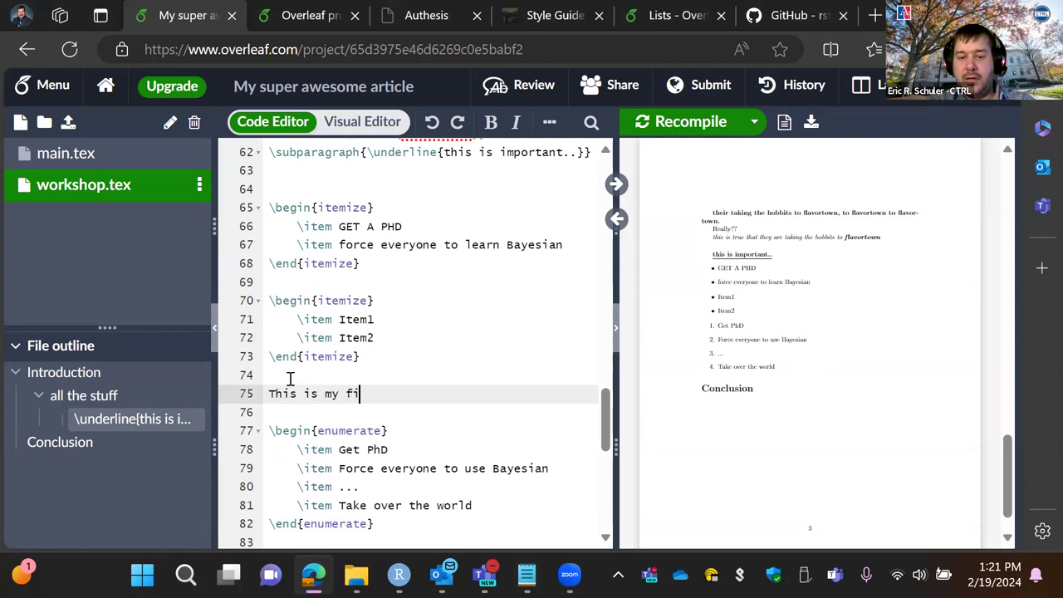
text(ve year plan:)
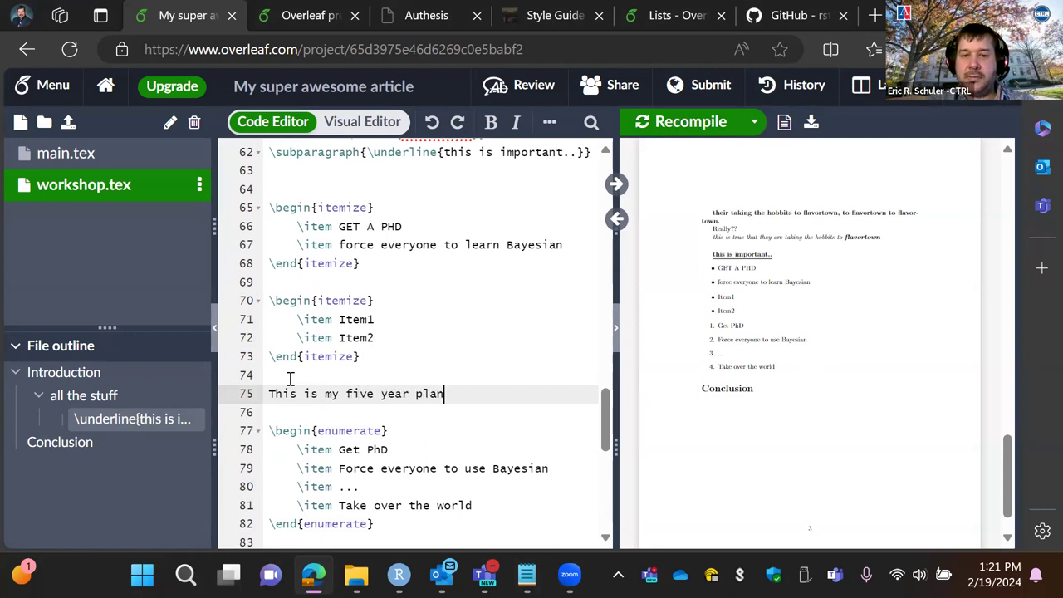
click(717, 121)
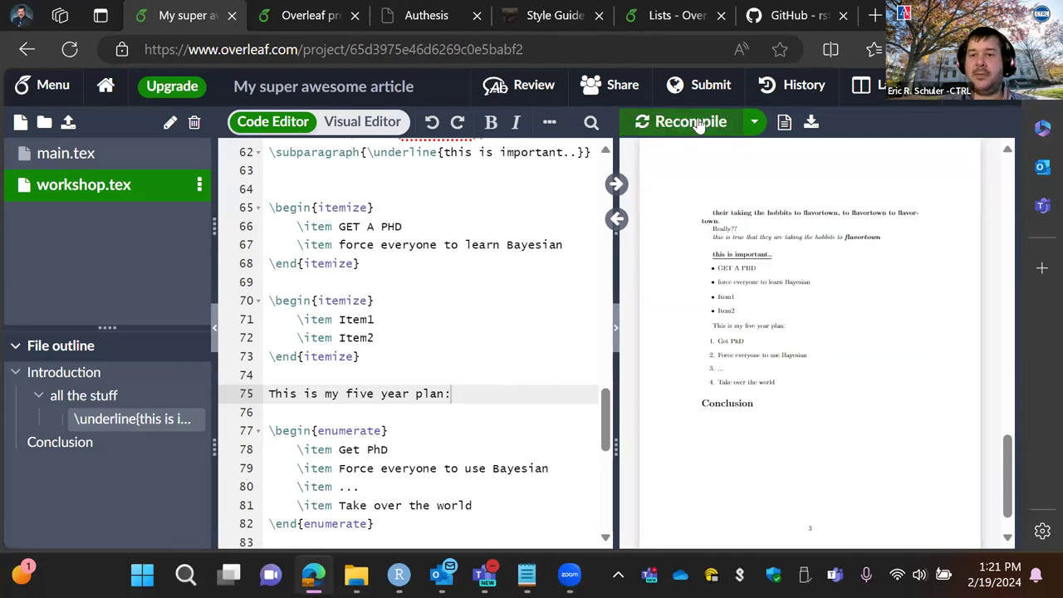
- Add a numbered section titled "inserting a table" below the Conclusion section, leaving blank lines before it and before \end{document}
scroll(329, 348, down, 3)
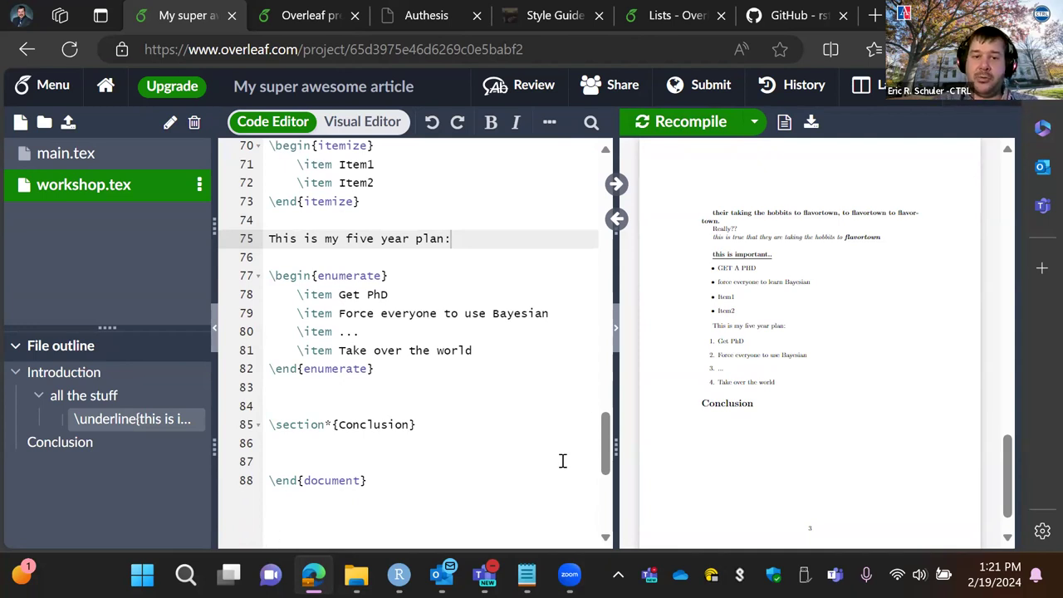
click(304, 454)
key(Return)
key(Return)
key(Up)
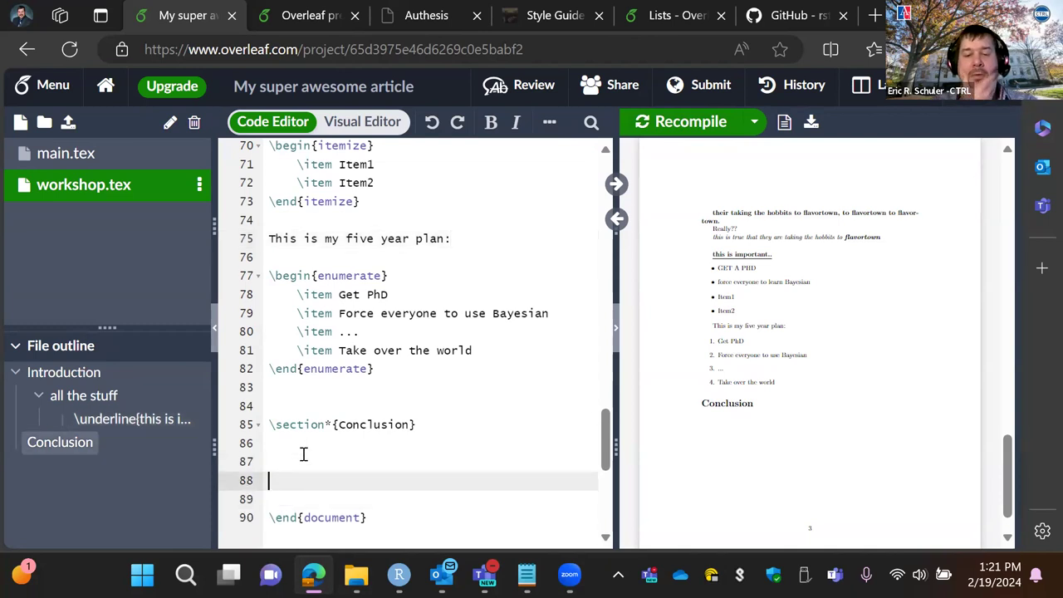
text(\)
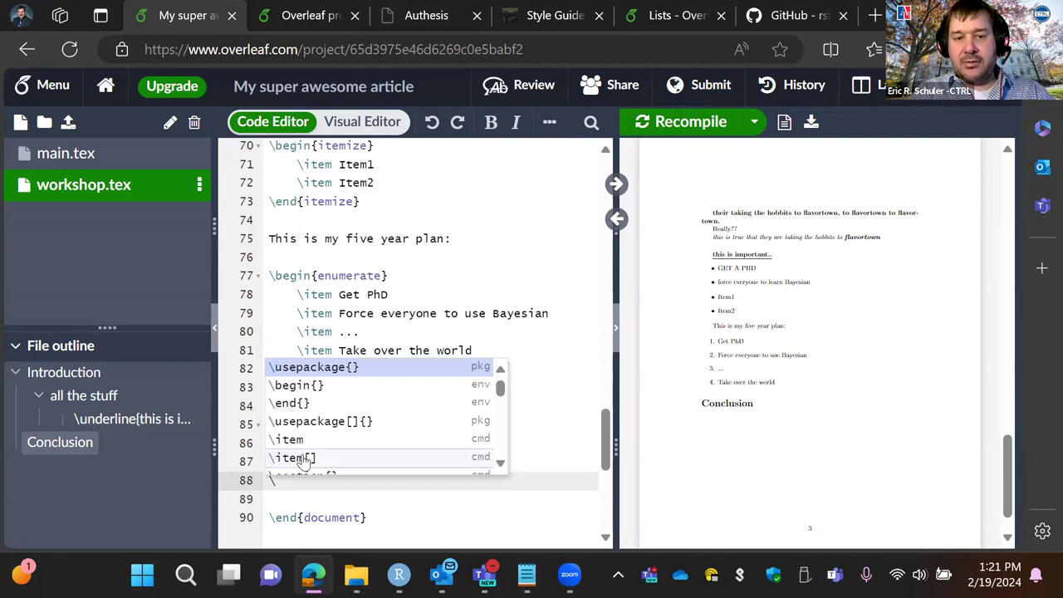
text(section{)
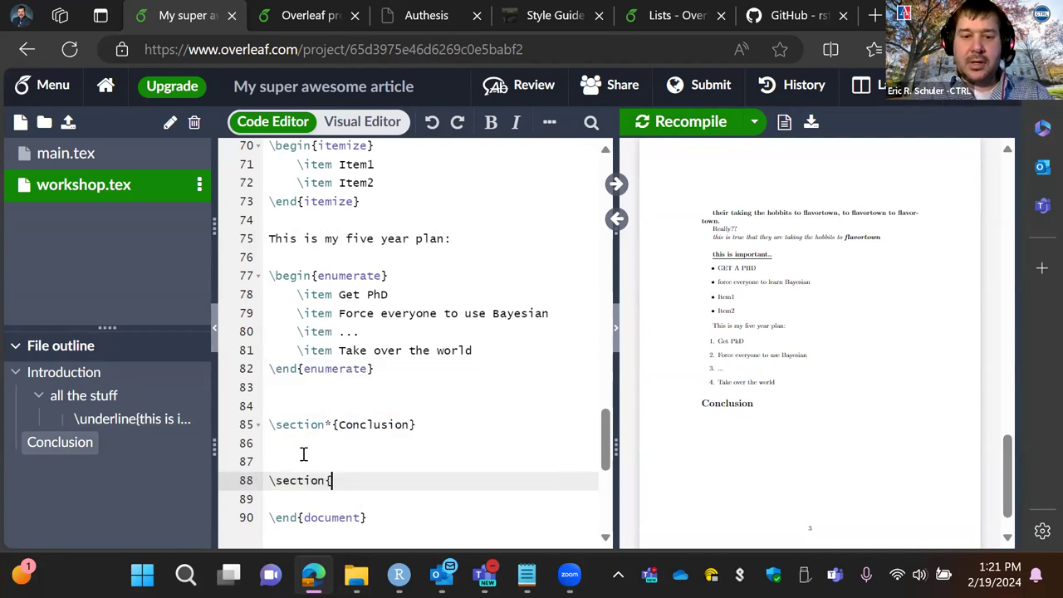
text(ins)
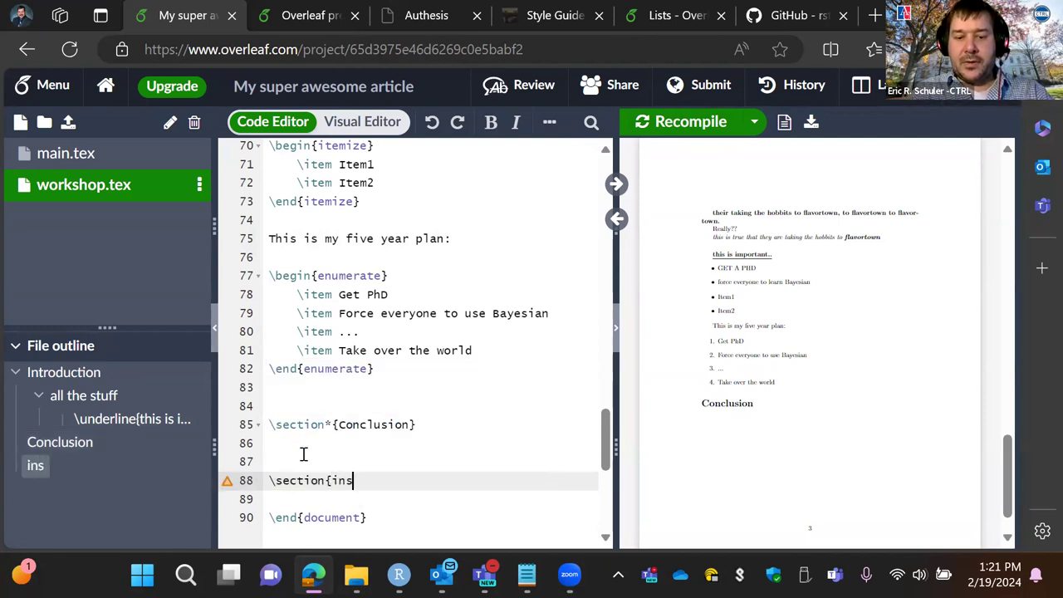
text(erting a able)
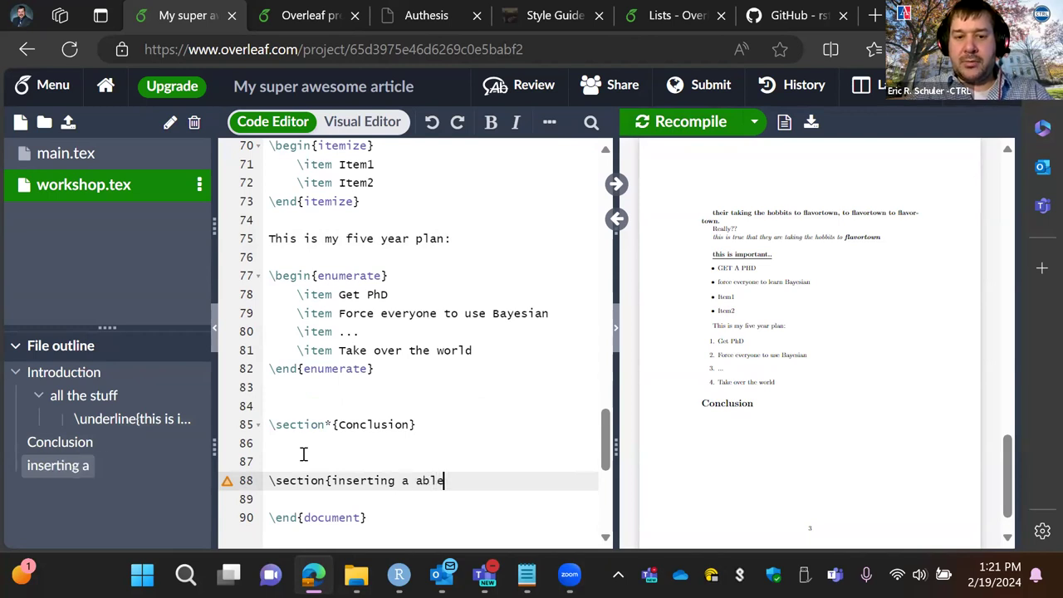
key(BackSpace)
key(BackSpace)
key(BackSpace)
key(BackSpace)
text(talbe)
key(BackSpace)
key(BackSpace)
key(BackSpace)
text(ble})
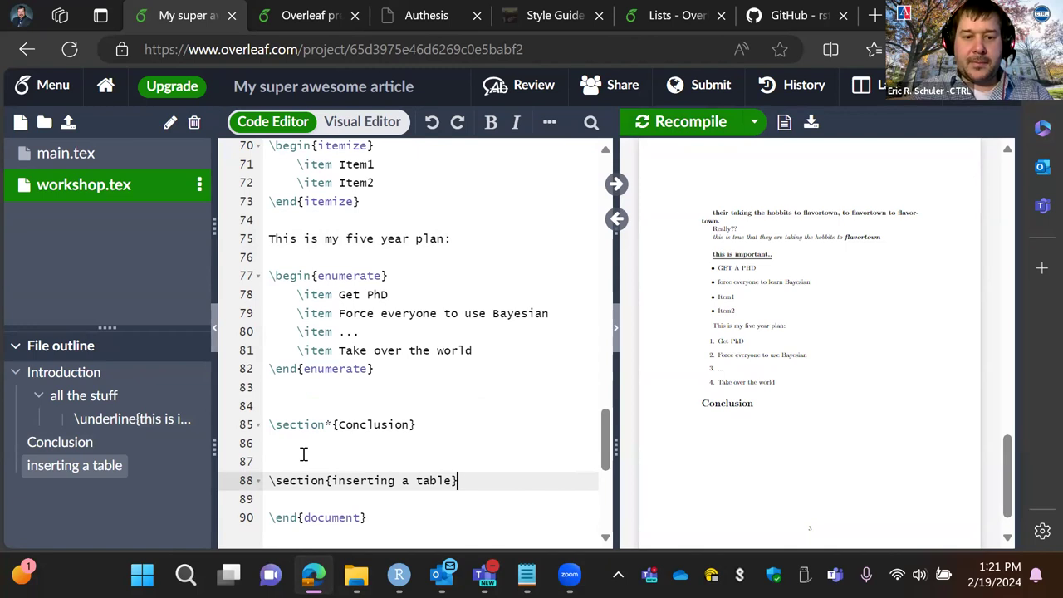
- Add the text line "this is my table" under the inserting a table section, separated by a blank line
key(Return)
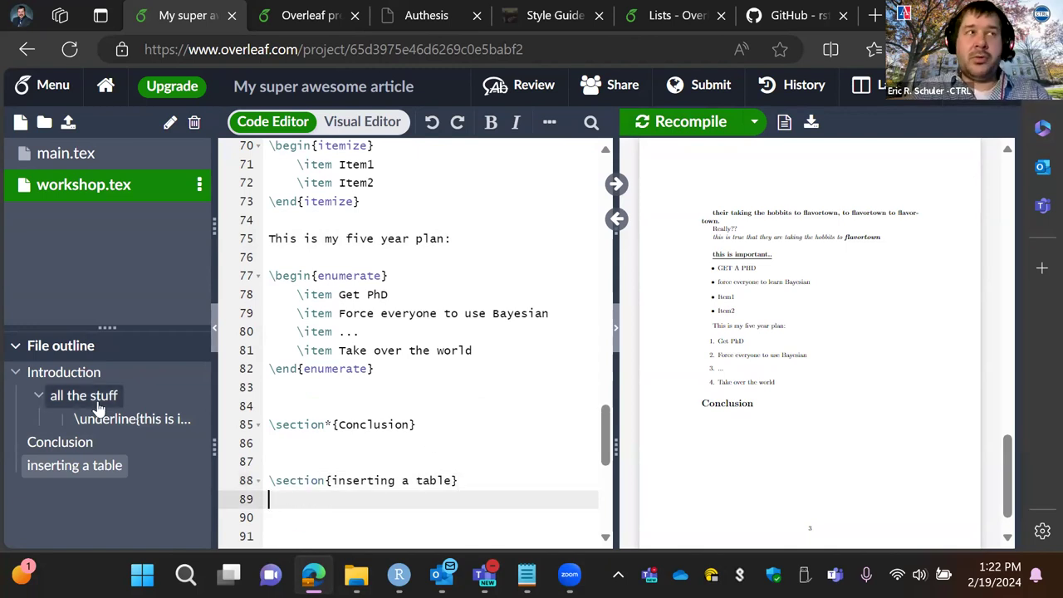
key(Return)
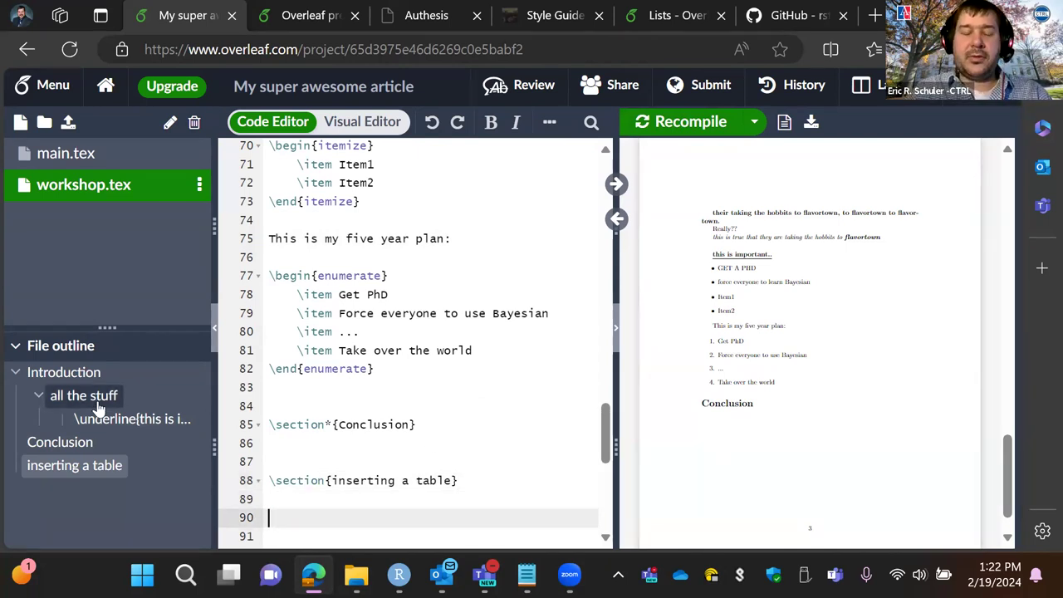
text(this is my )
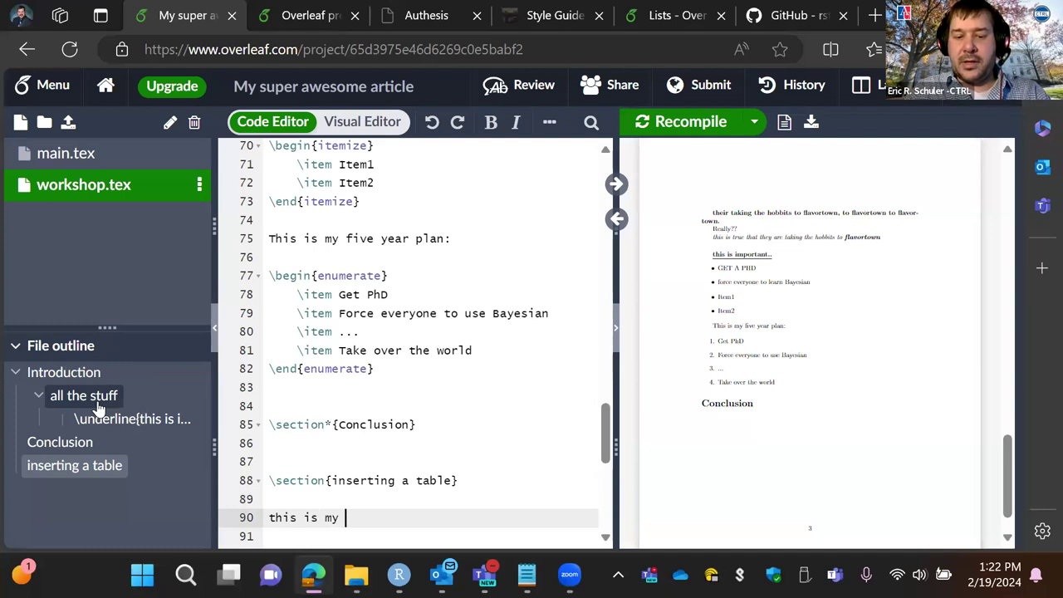
text(table)
- Open a table environment with the placement option [!htb] directly below the "this is my table" line
key(Return)
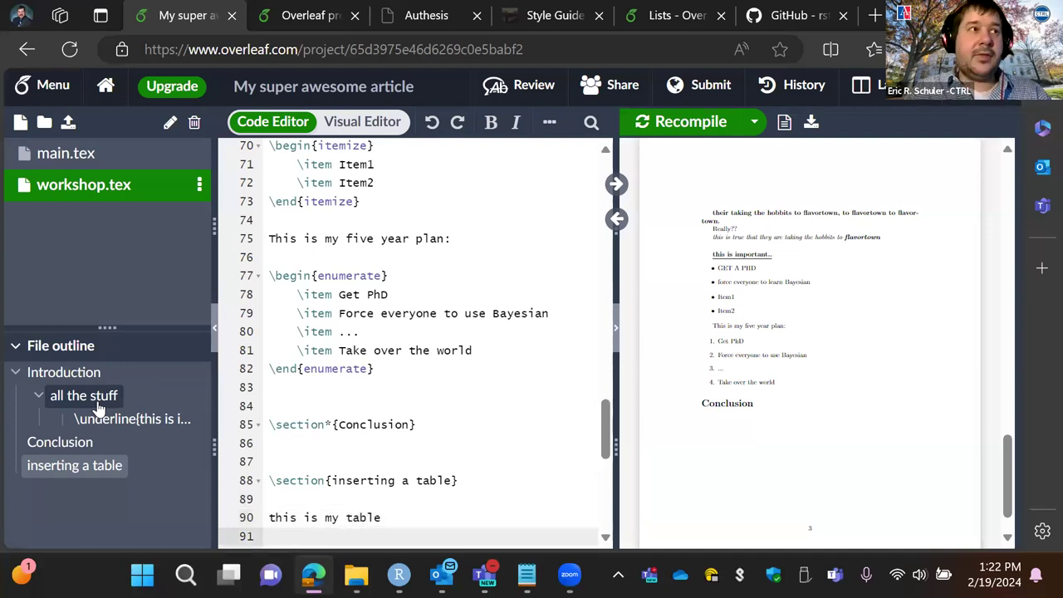
text(rgi)
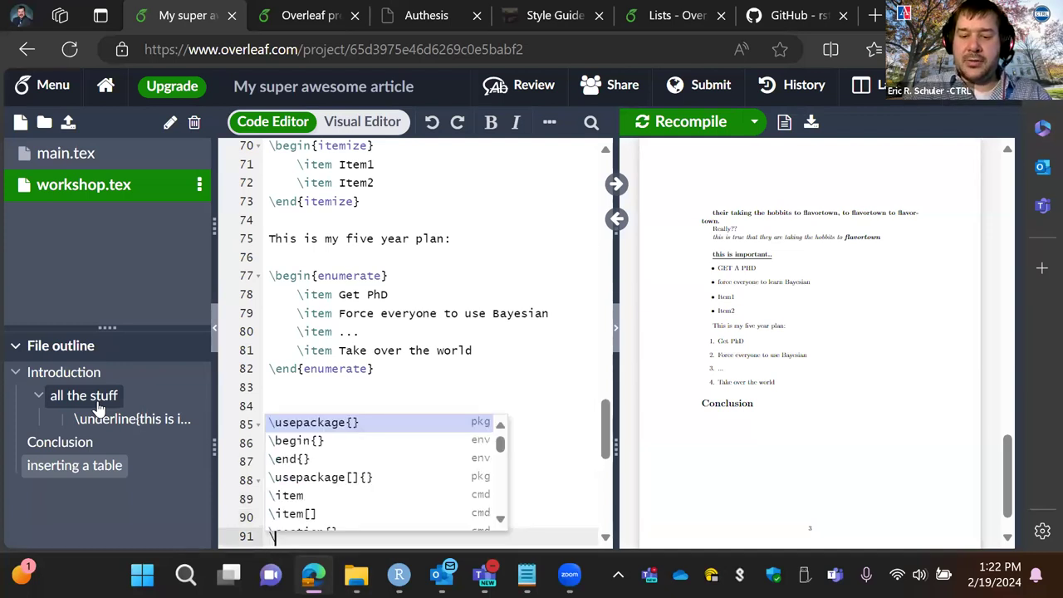
key(BackSpace)
key(BackSpace)
key(BackSpace)
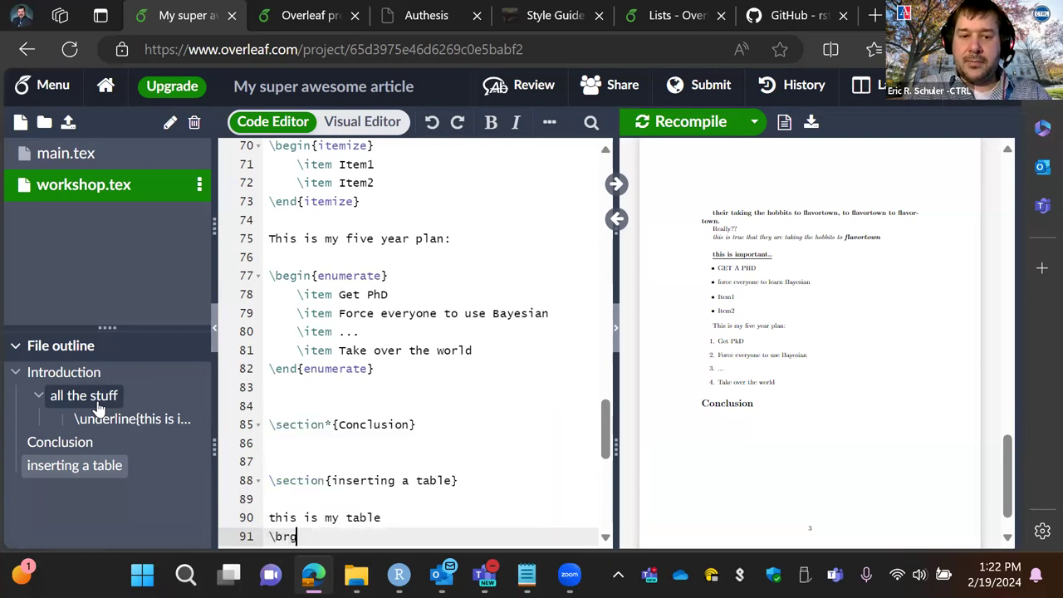
text(egin)
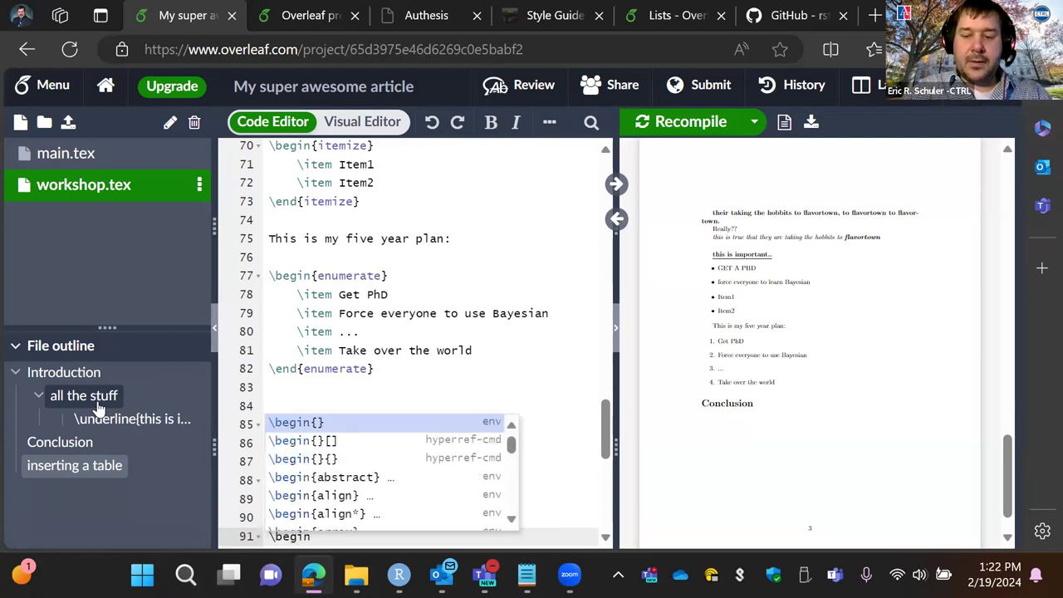
text({table)
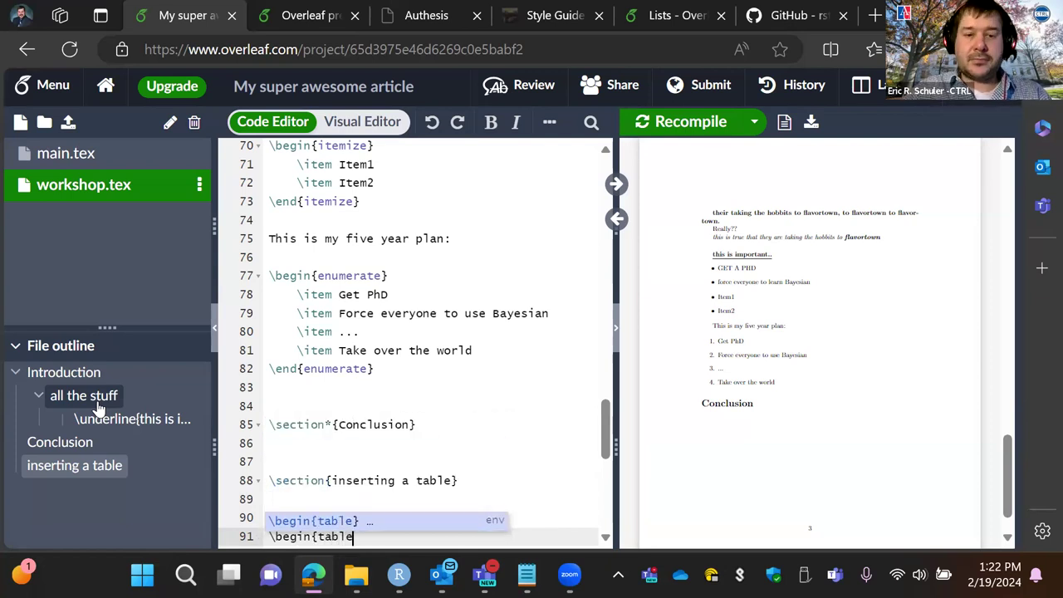
key(Escape)
key(Return)
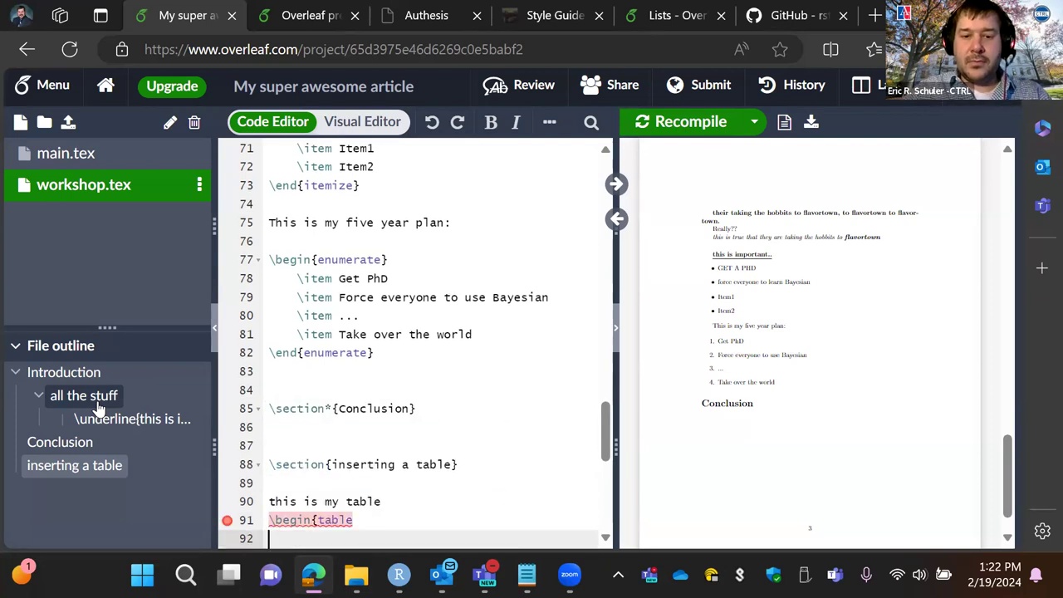
key(BackSpace)
text(})
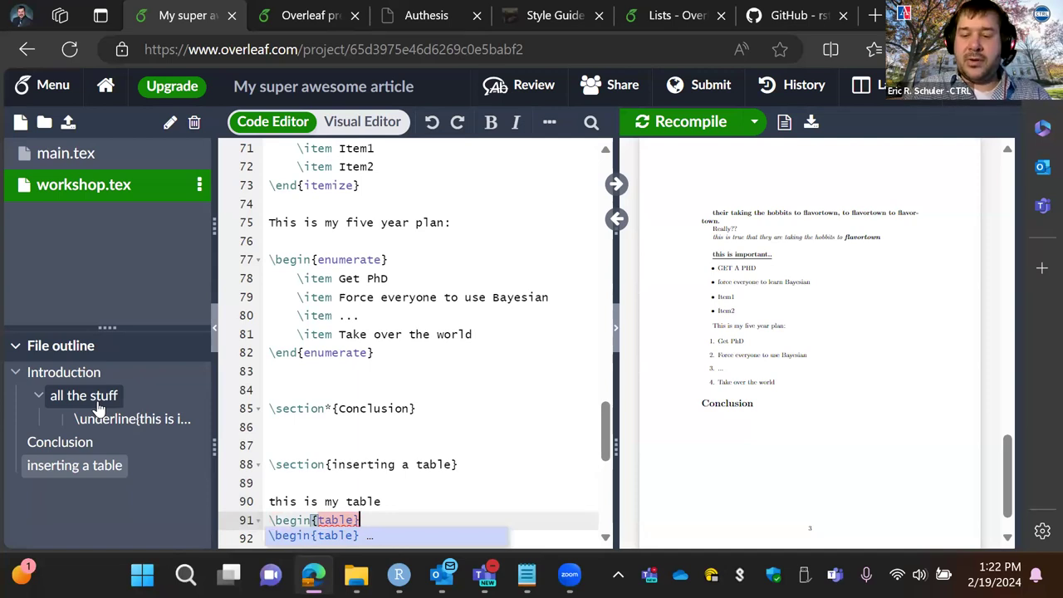
text([)
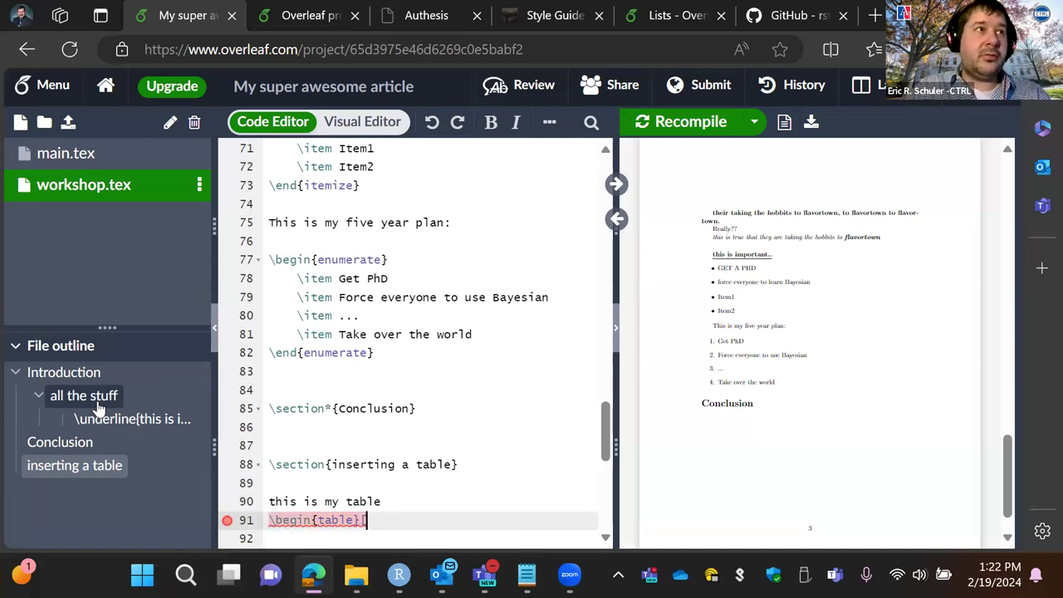
text(!)
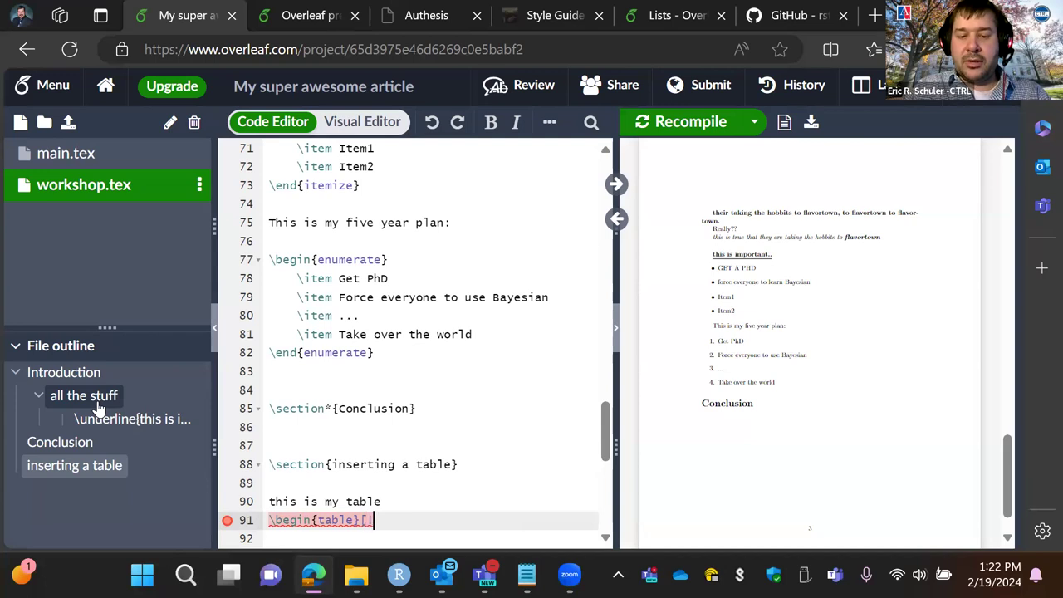
text(htb)
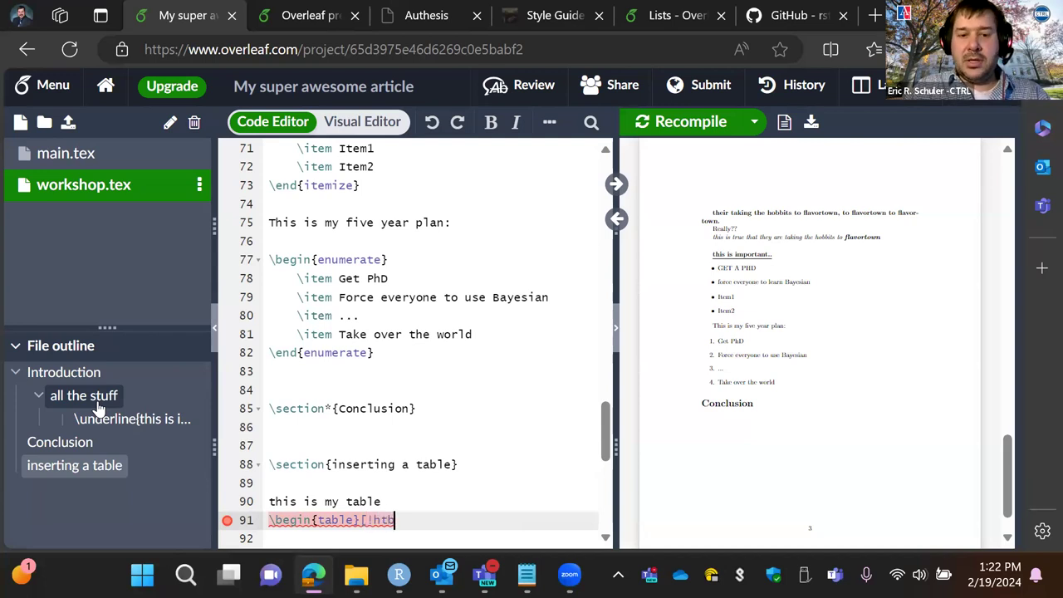
text(])
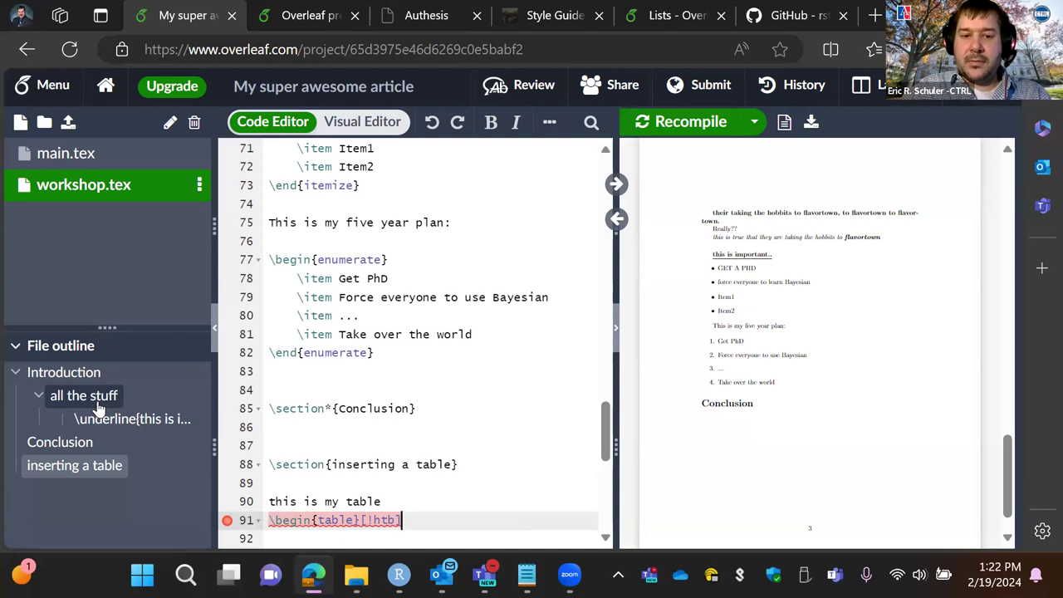
- Close the table environment with \end{table}, leaving two blank lines inside it
key(Return)
key(Return)
key(Return)
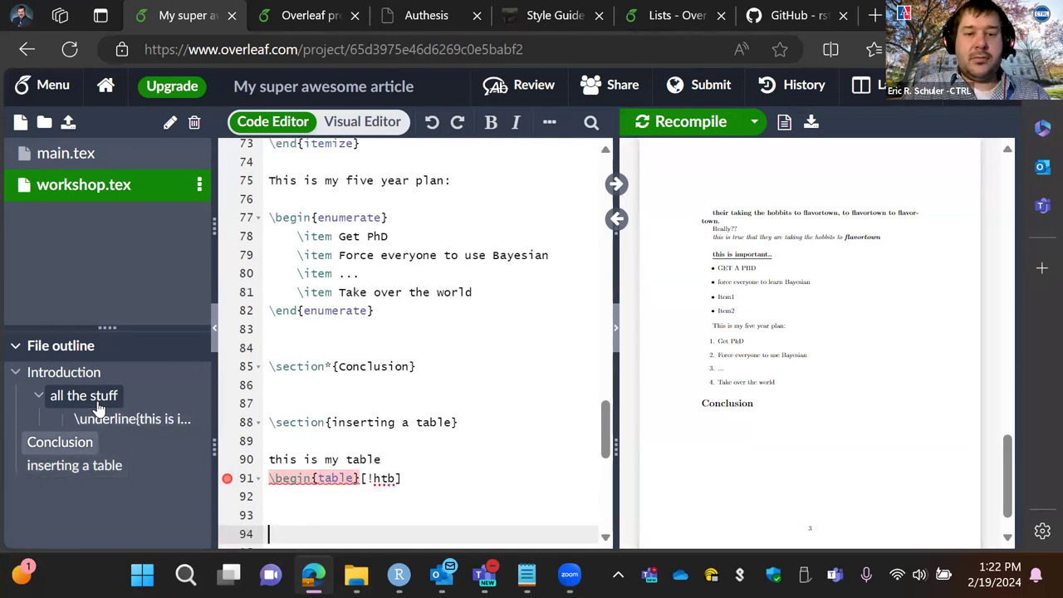
text(\e)
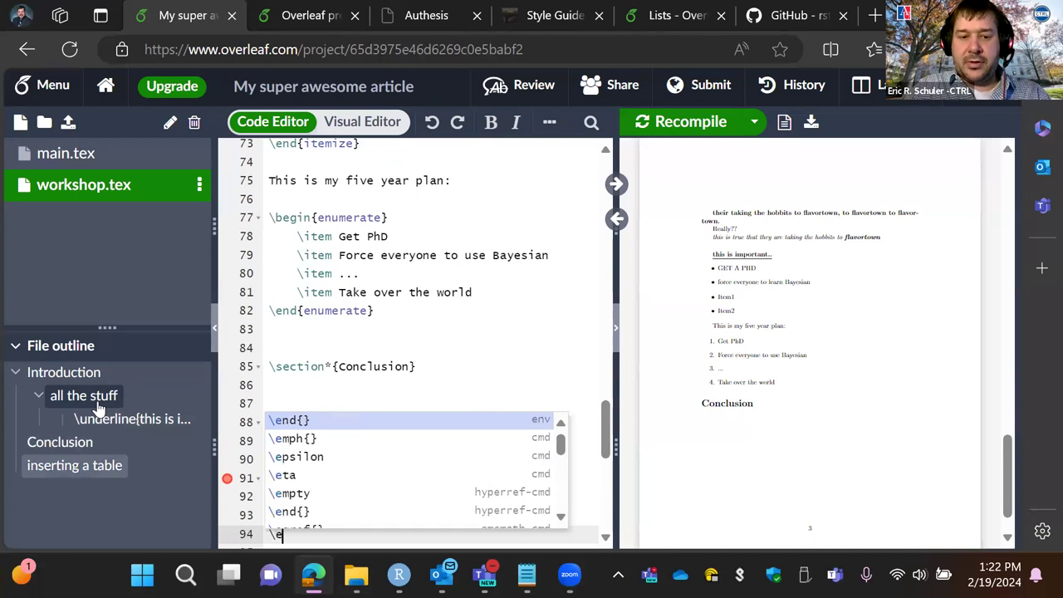
text(nd{t)
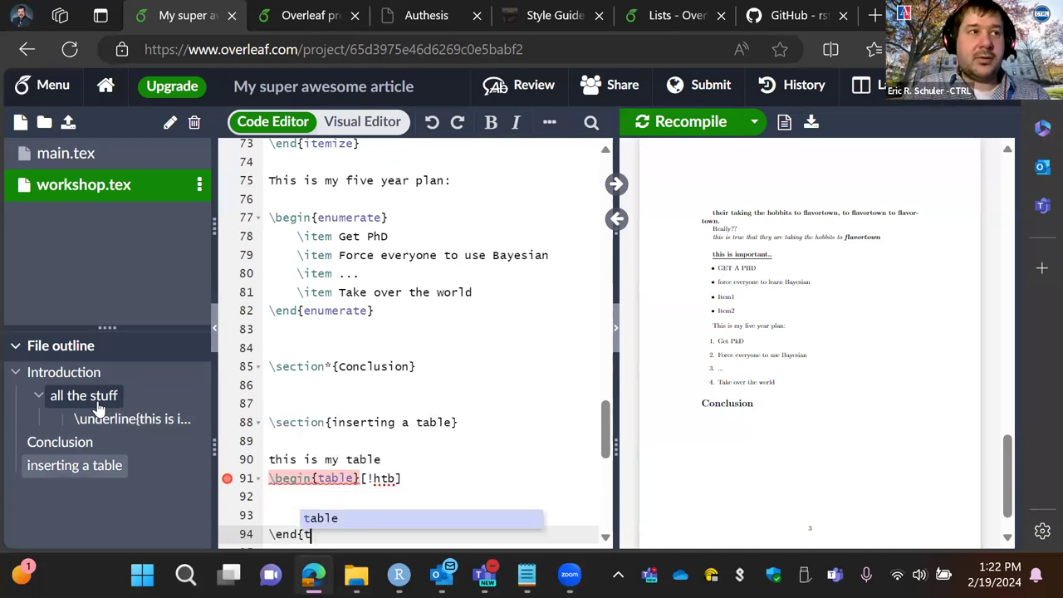
text(able)
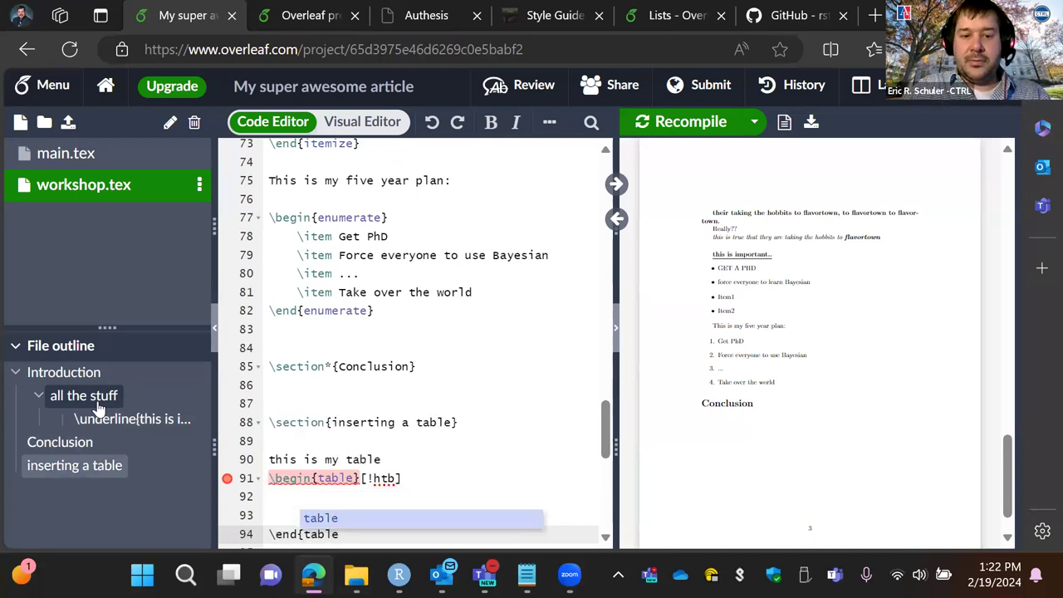
text(})
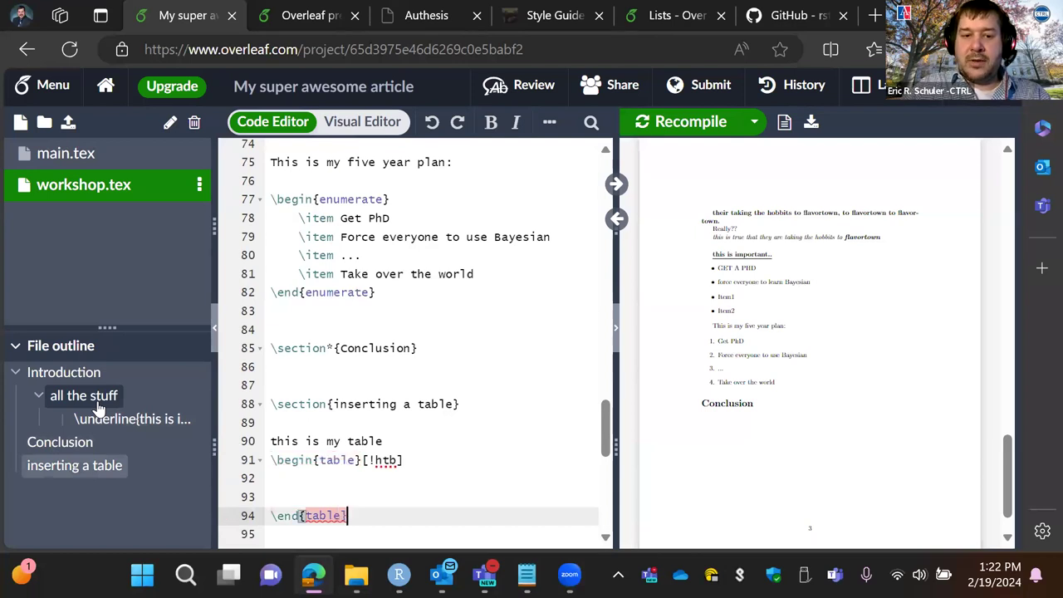
- Open a tabular environment with three centred columns, {c c c}, on the first line inside the table environment
key(Up)
key(Up)
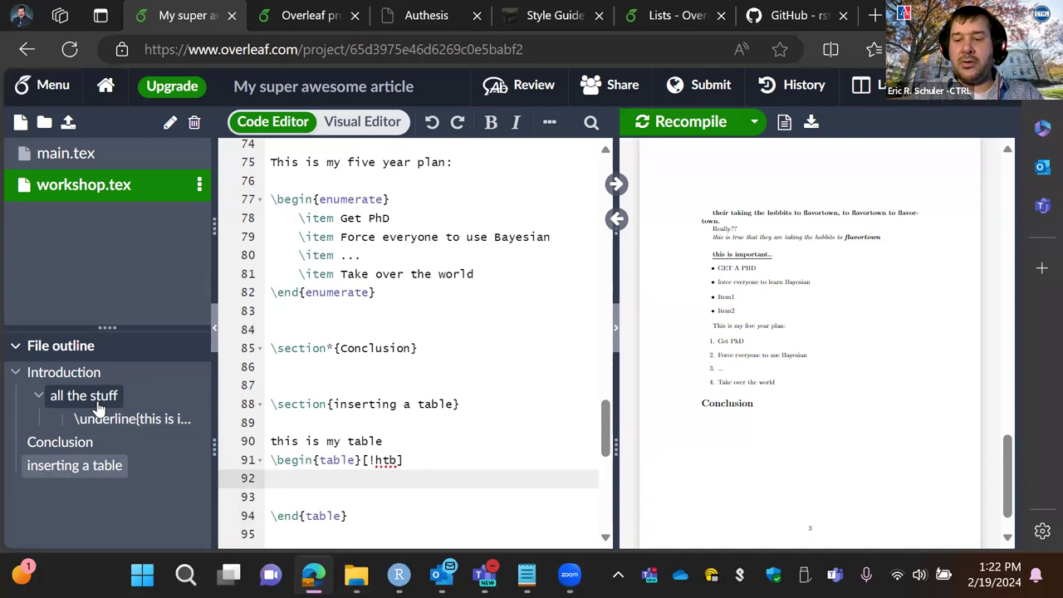
text(egin)
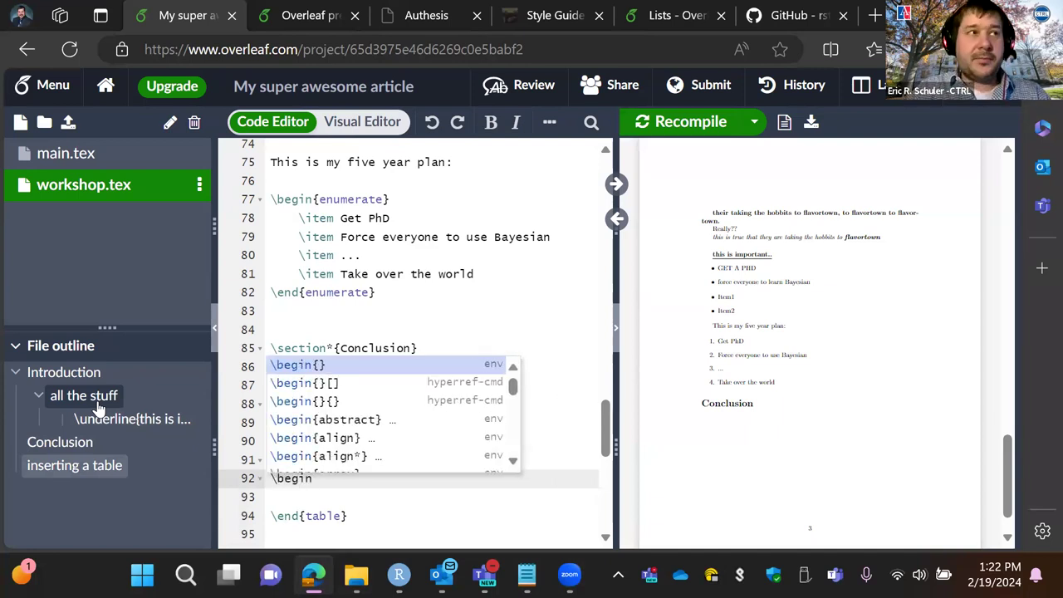
text({tabular)
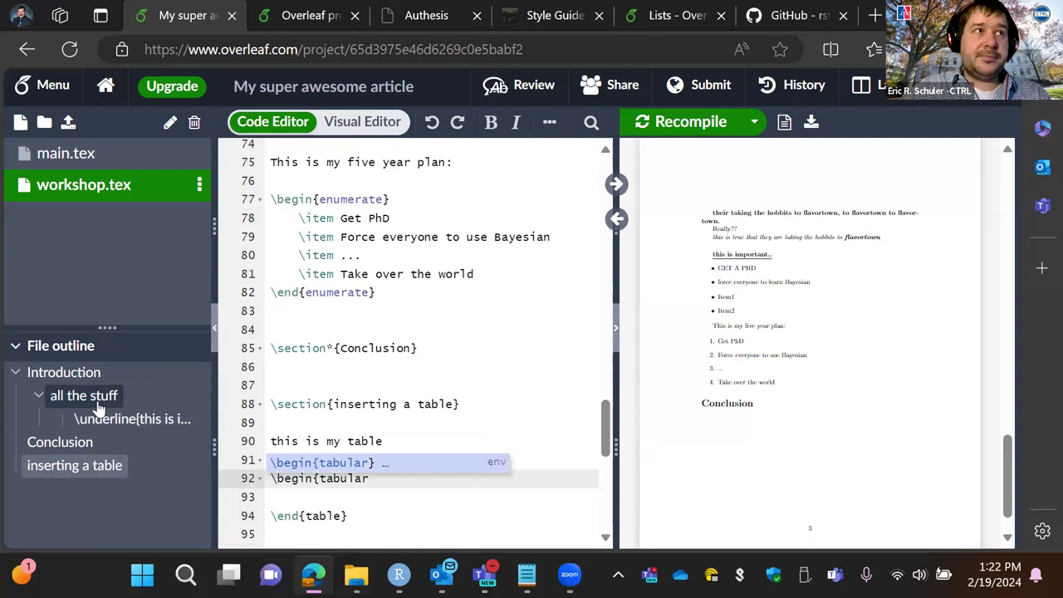
key(Right)
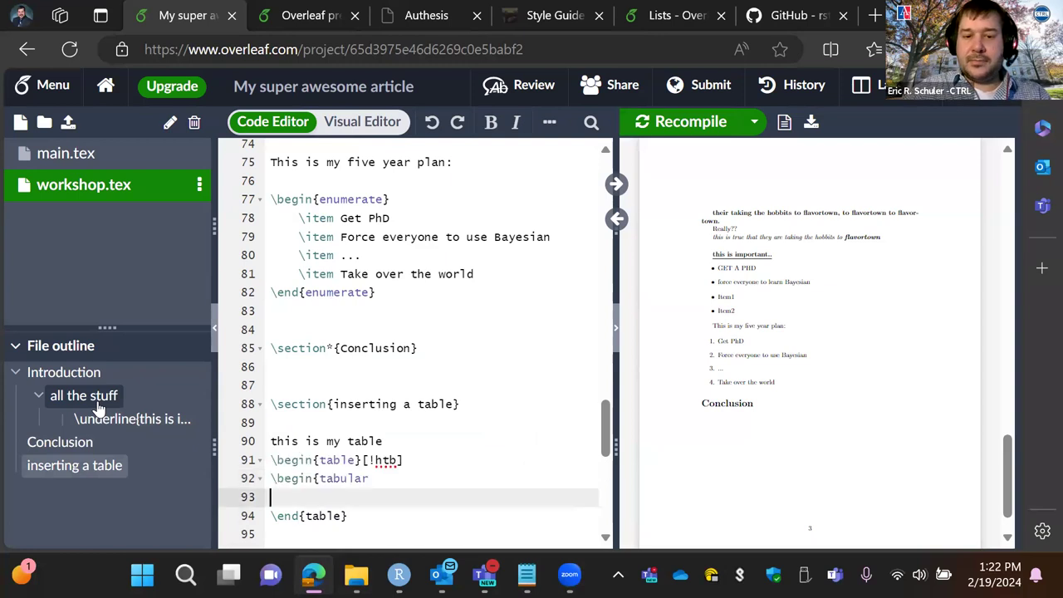
key(Left)
text(})
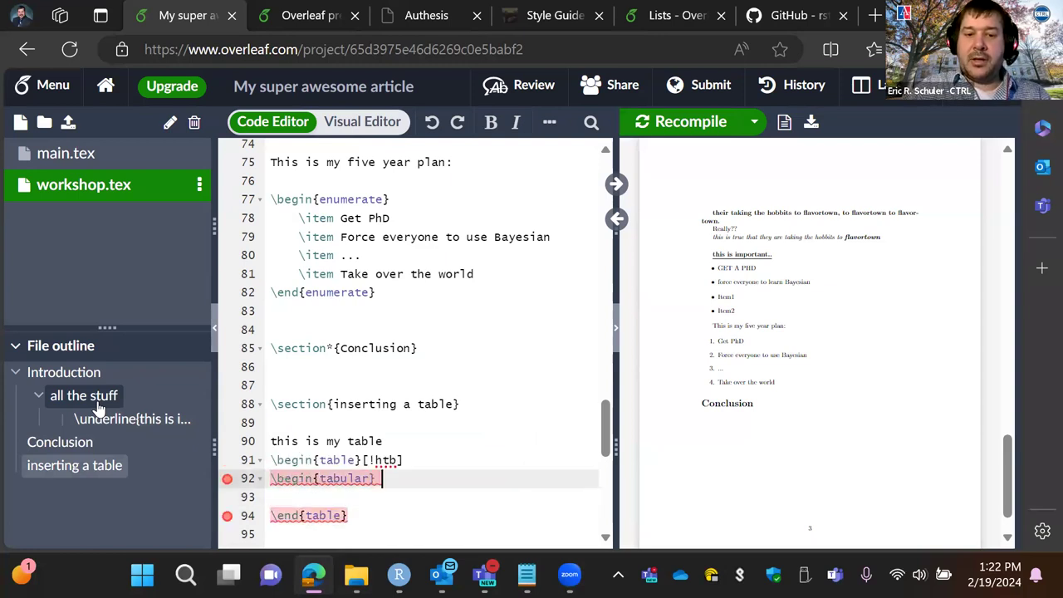
text( {c c c)
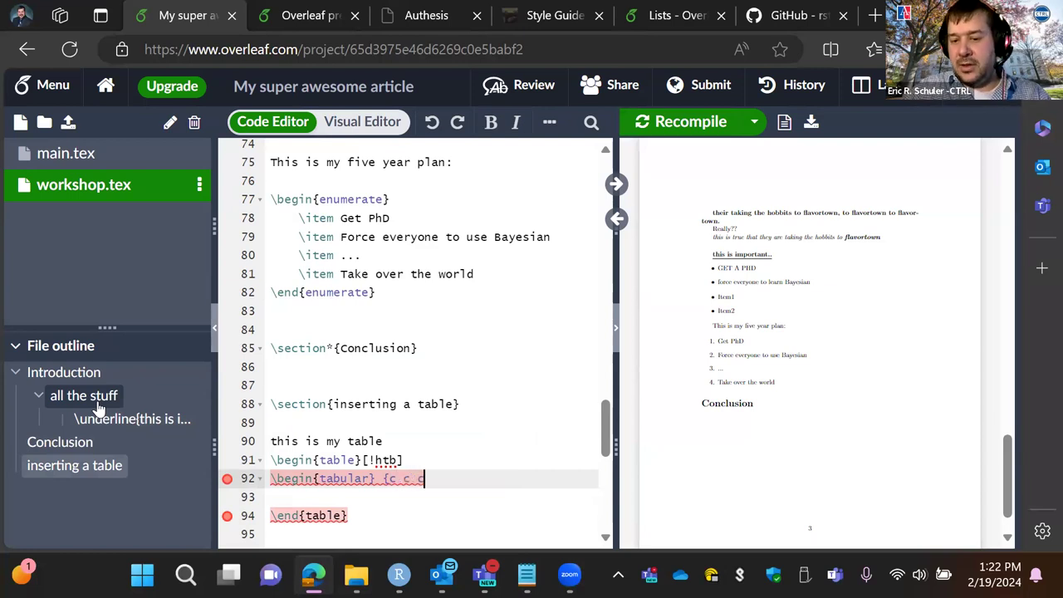
text(})
- Close the tabular environment with \end{tabular} just above \end{table}, leaving two blank lines for the table rows
key(Down)
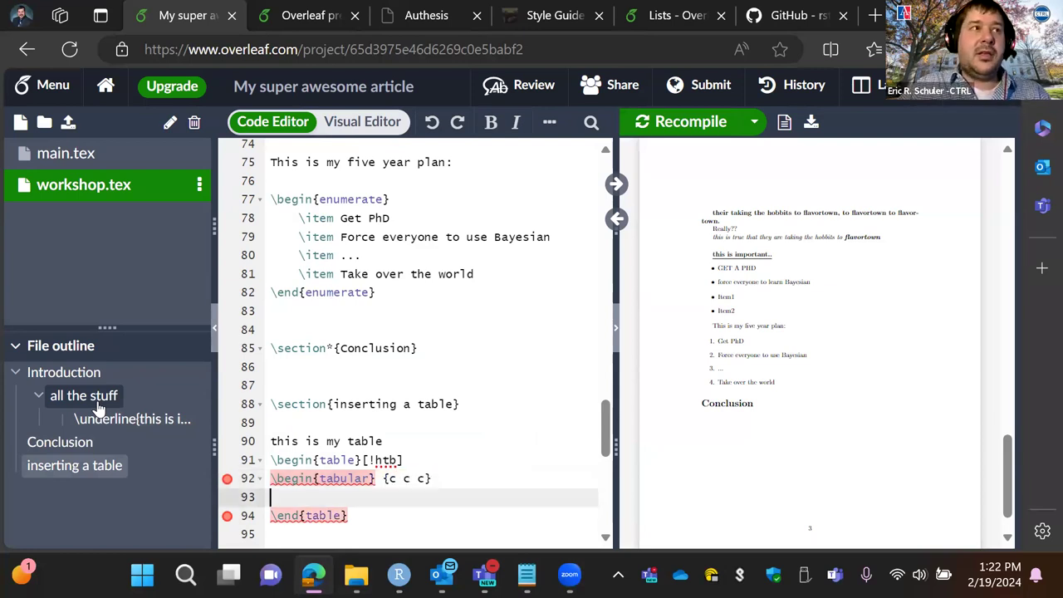
key(Return)
key(Return)
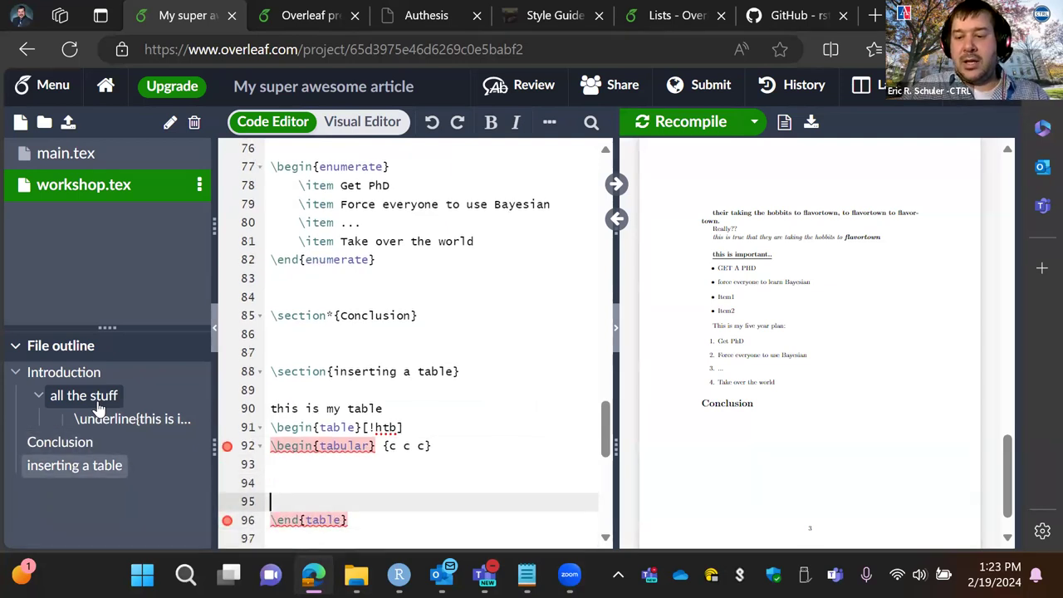
text(\)
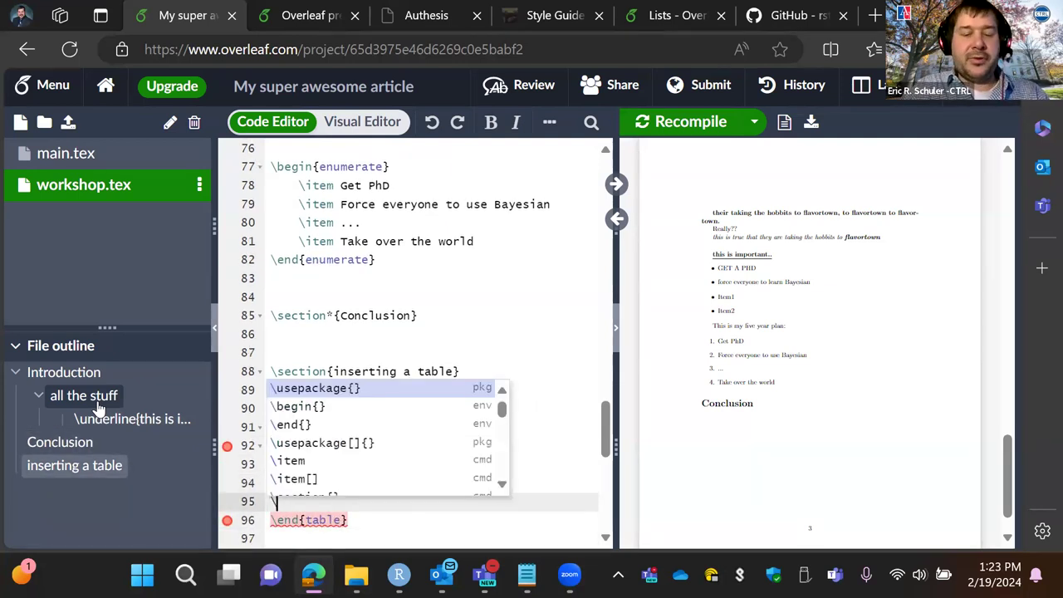
text(end)
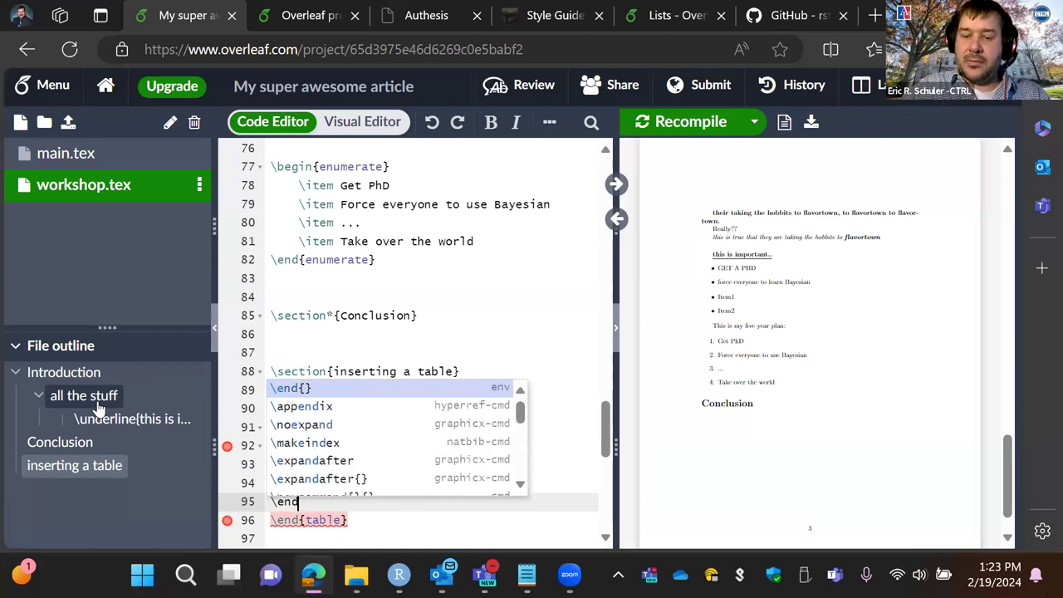
key(Escape)
text({tabular})
- Begin the first table row with "te" on the line below \begin{tabular} {c c c}
key(Up)
key(Up)
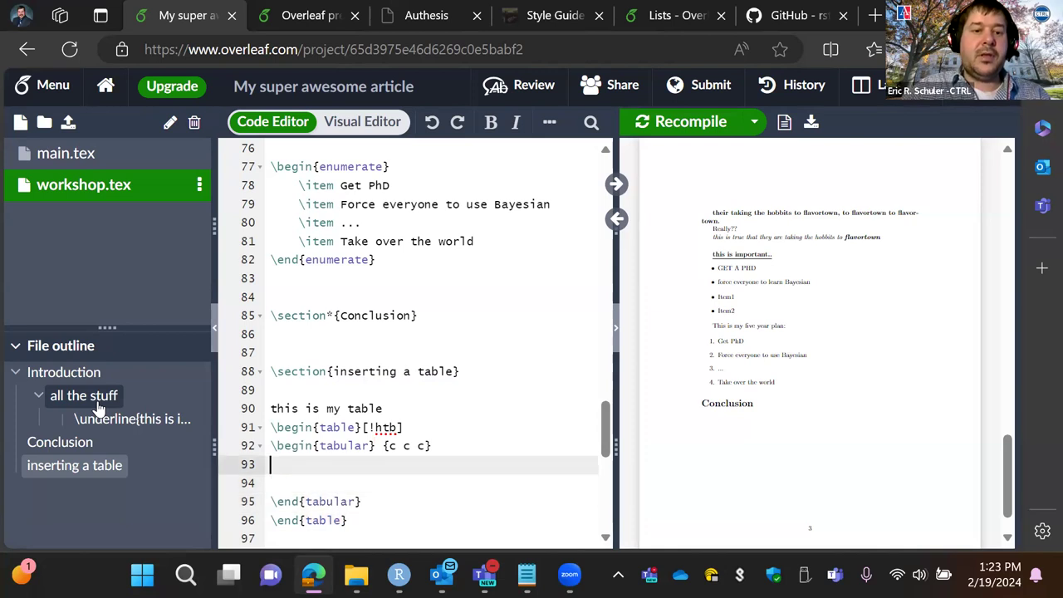
text(te)
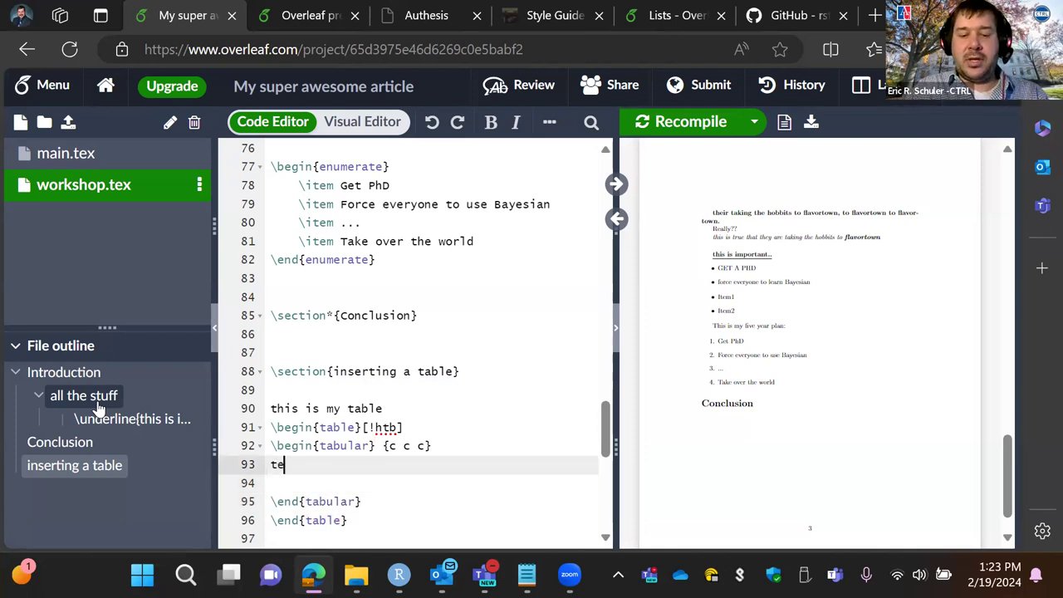
- Write the tabular's first row as "text1 & 2 & 3 \\ \hline" and add new lines below it
text(xt1 & 2 )
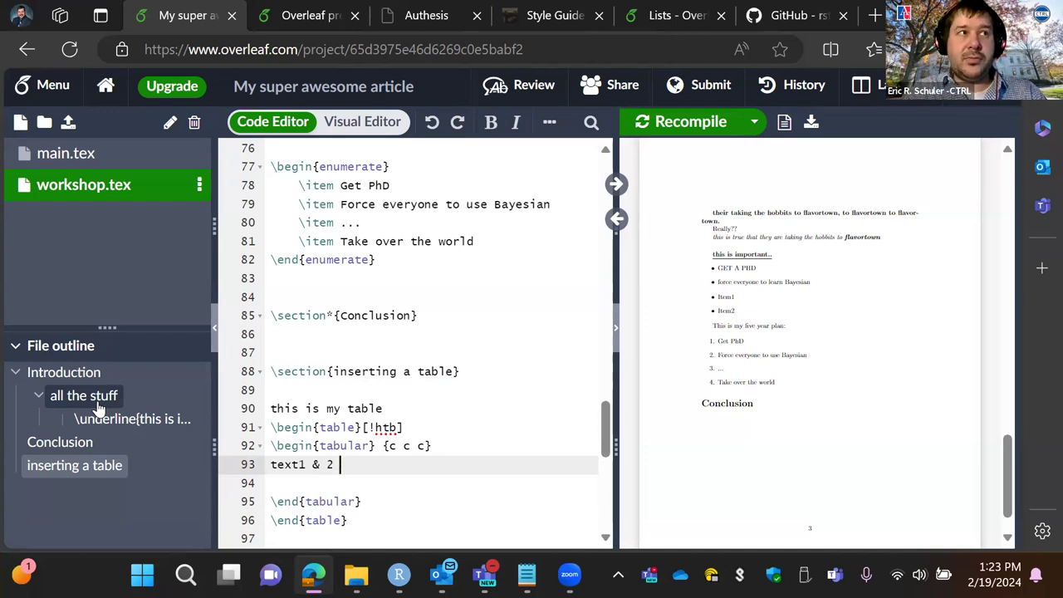
text(& )
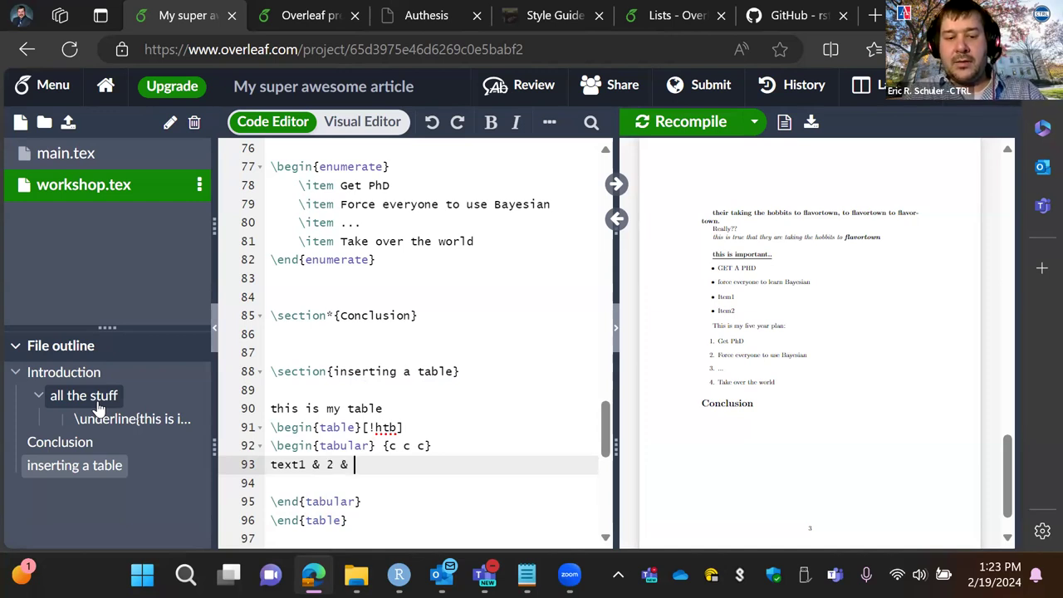
text(3)
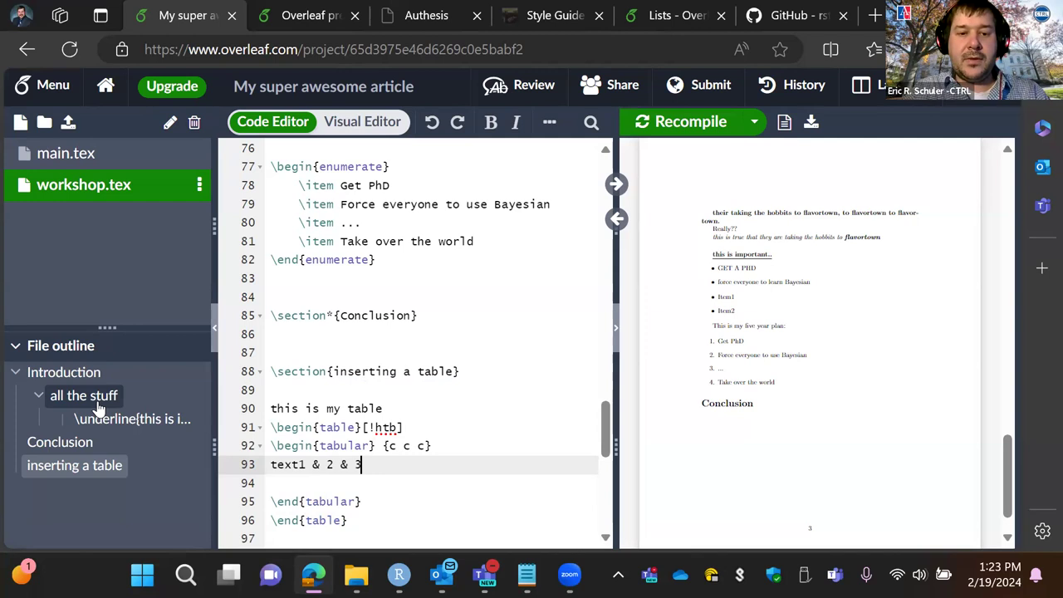
text( \)
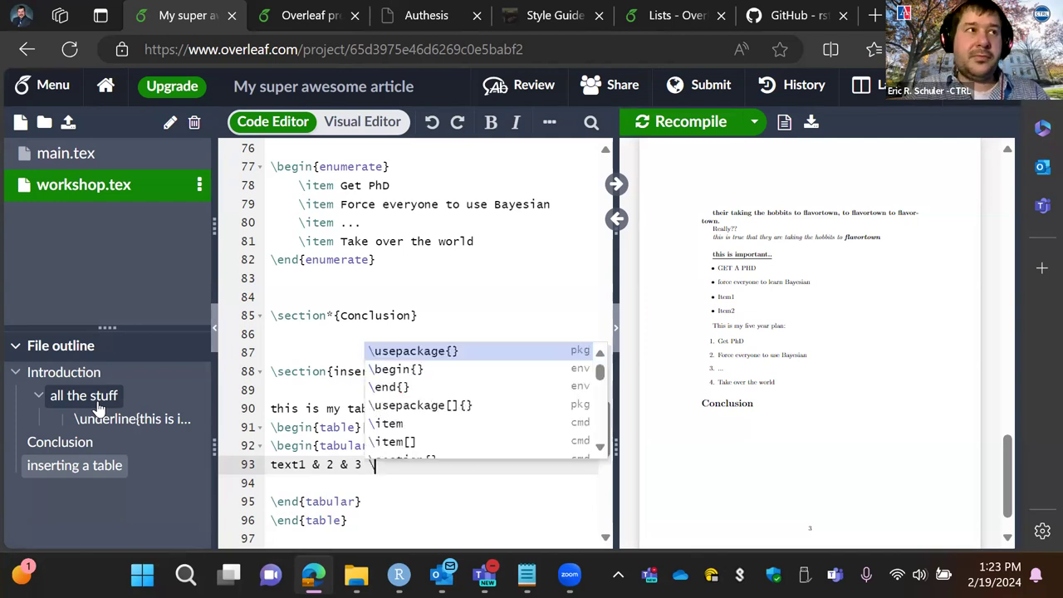
text(\ \hline)
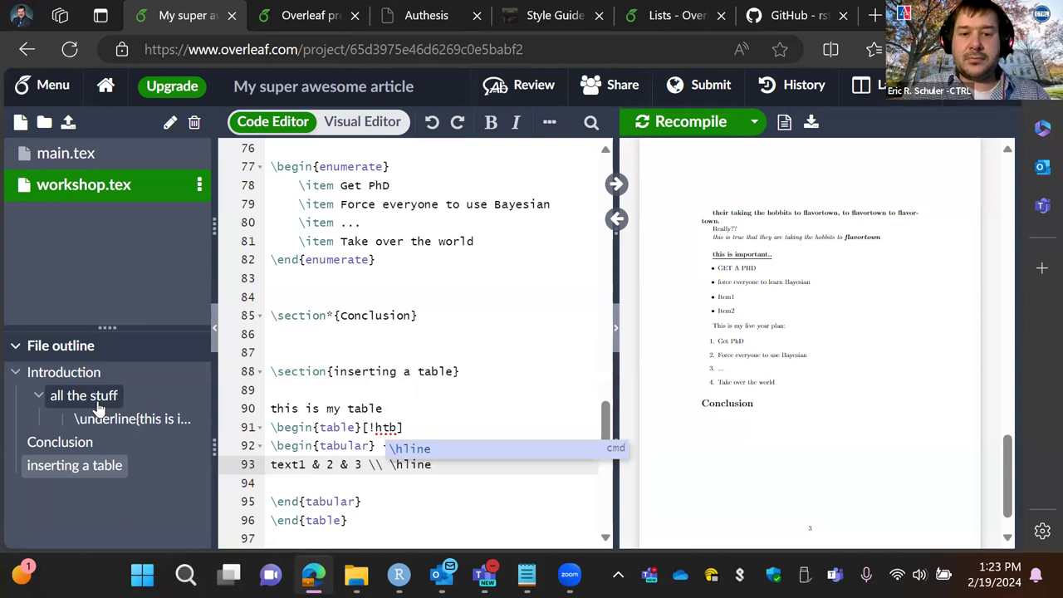
key(Return)
key(Return)
key(Up)
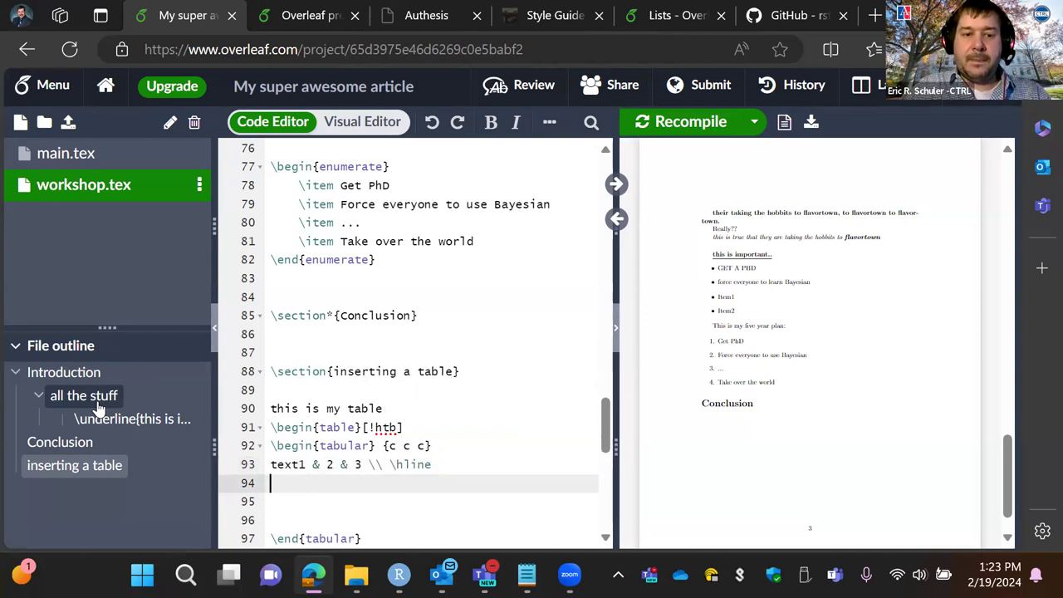
key(Down)
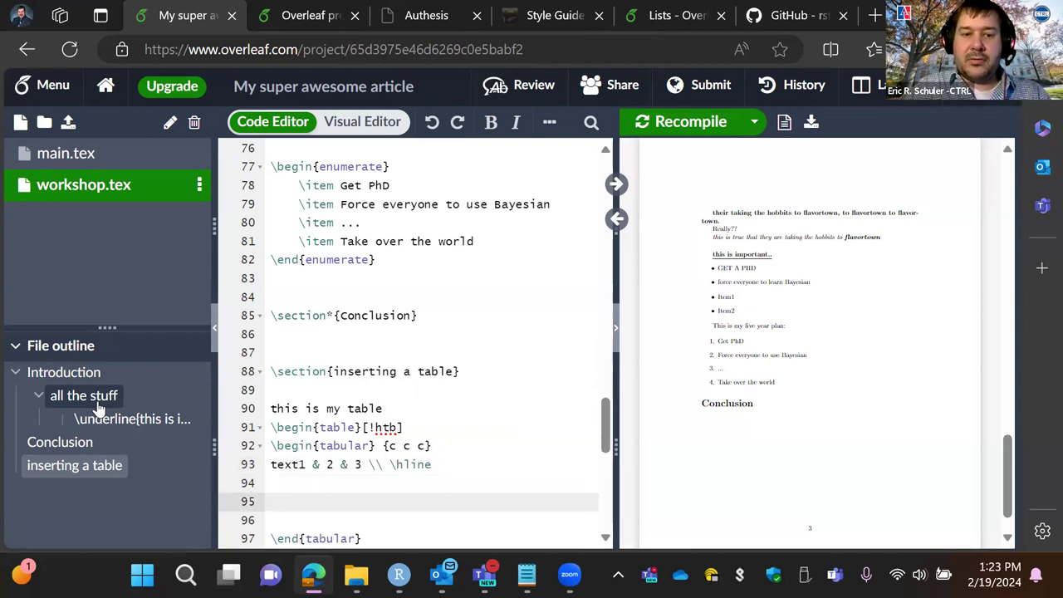
key(Down)
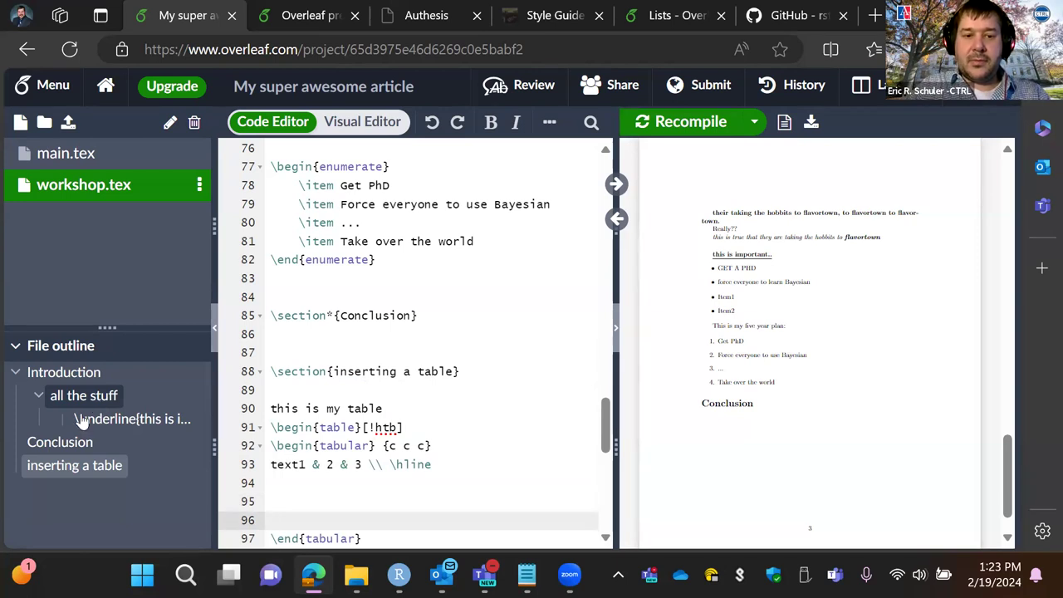
- Write the tabular's second row as "text2 & 4 & 5 \\" directly under the first row
click(314, 496)
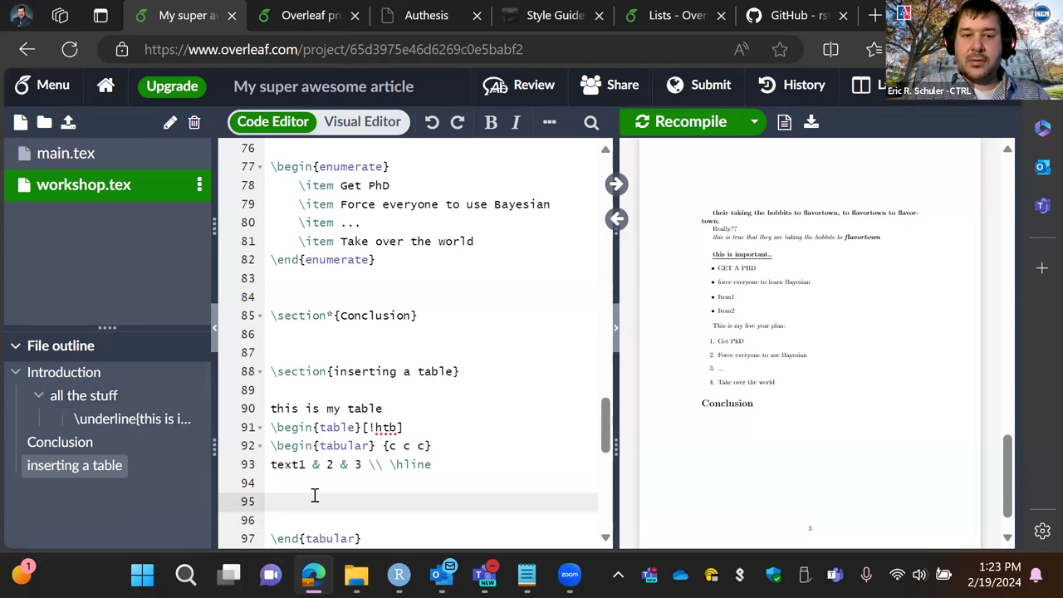
key(Up)
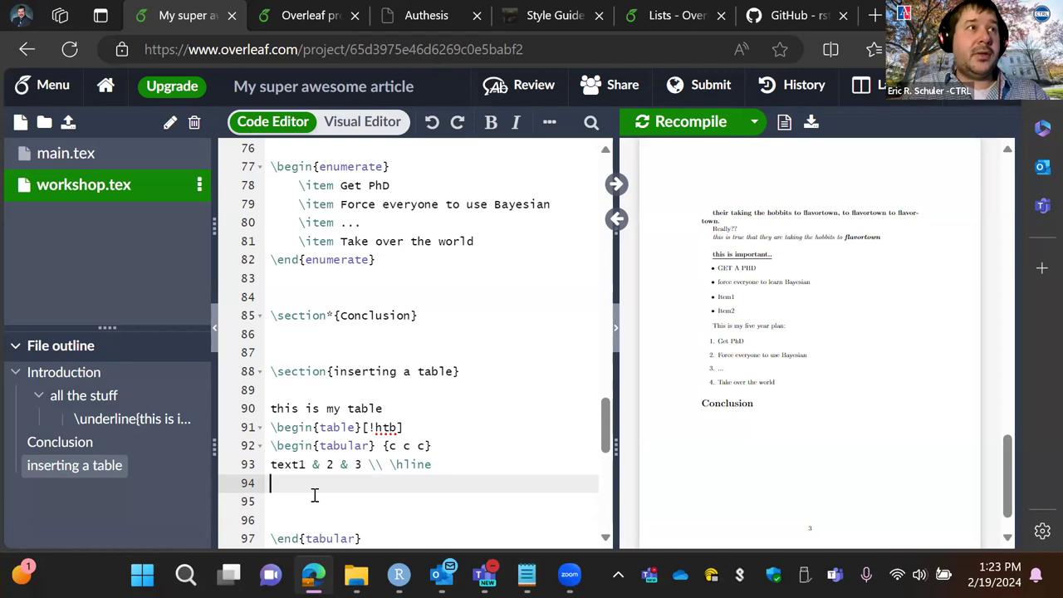
text(text)
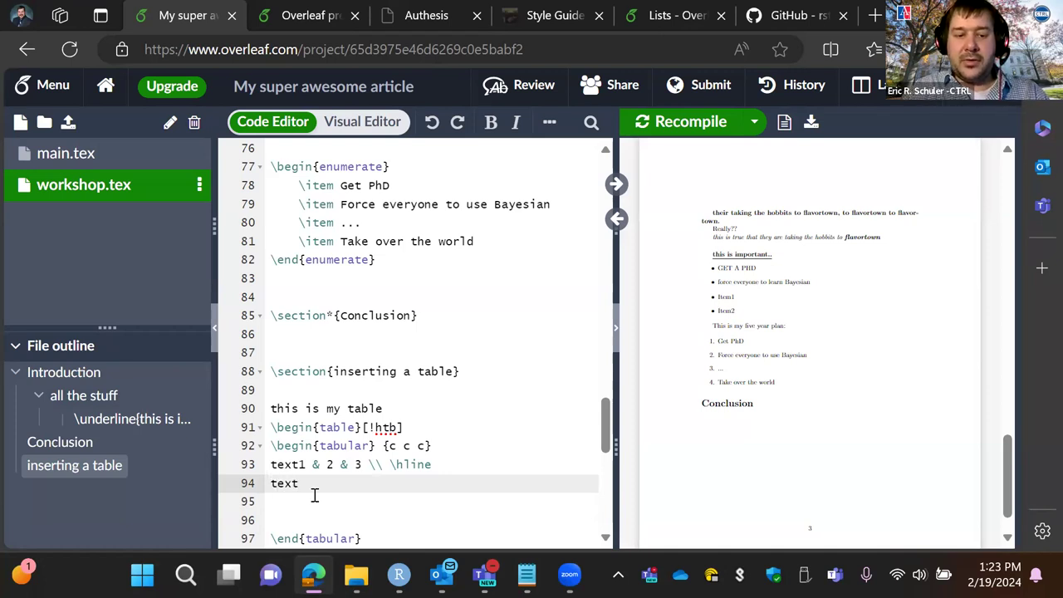
text(2 & )
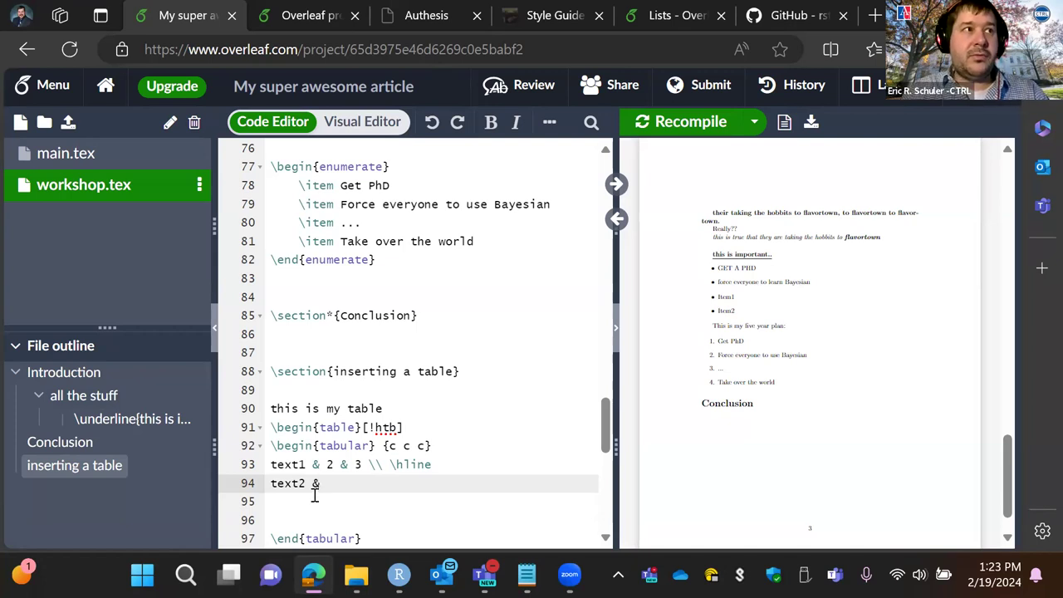
text(4 )
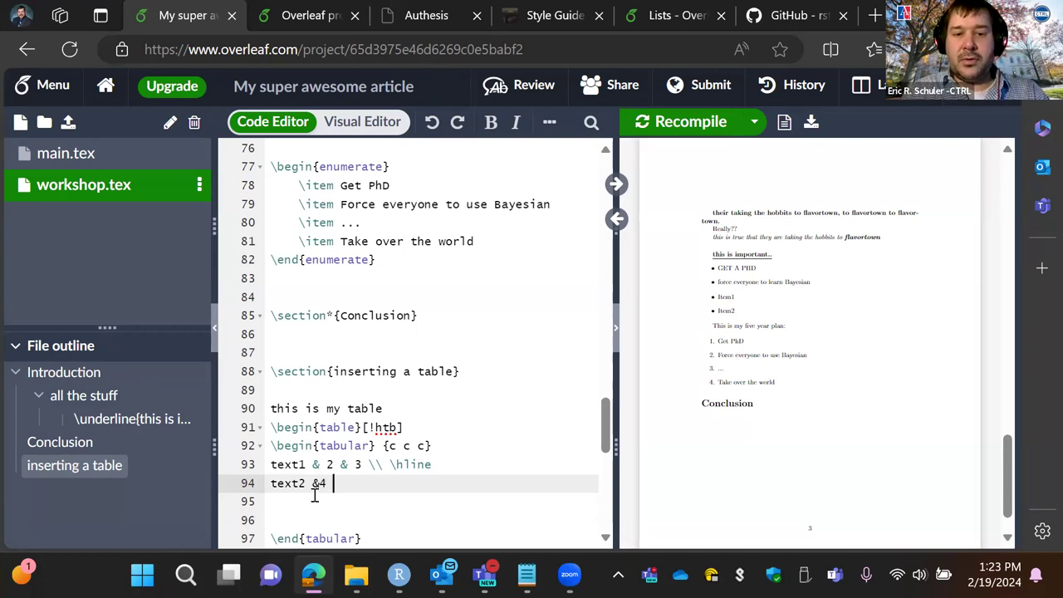
text(&)
key(Left)
key(Left)
key(Left)
key(Right)
key(Right)
key(Right)
key(Down)
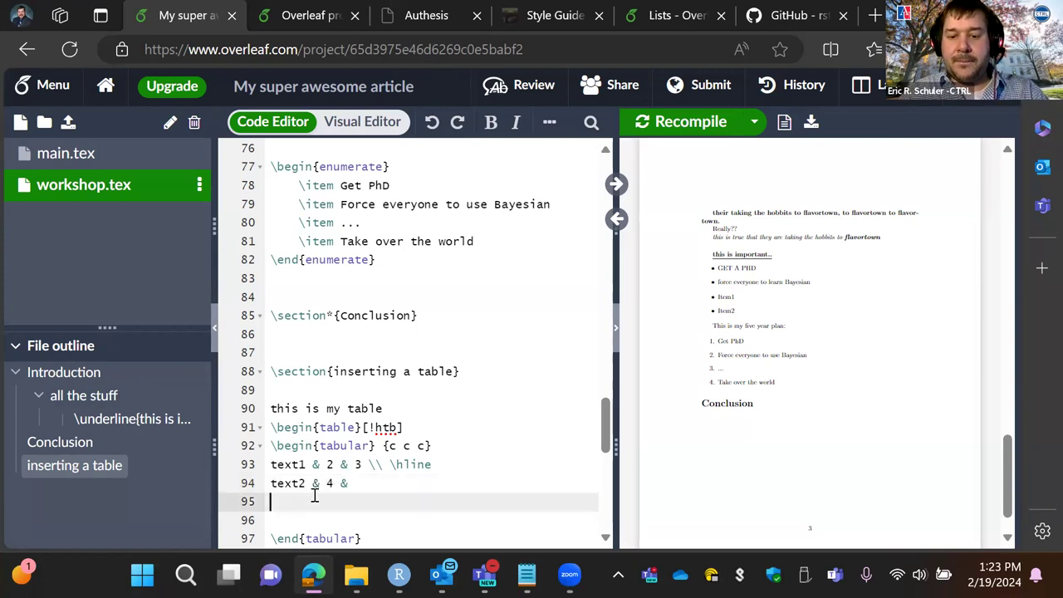
key(Up)
text(5 \\)
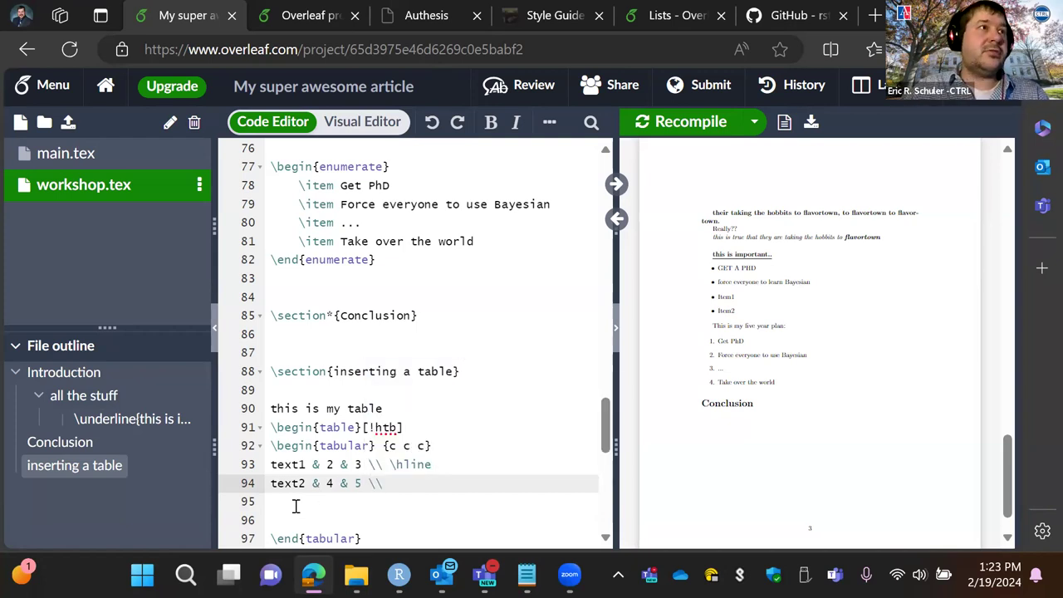
- Delete the blank lines before \end{tabular} and recompile the document
click(268, 538)
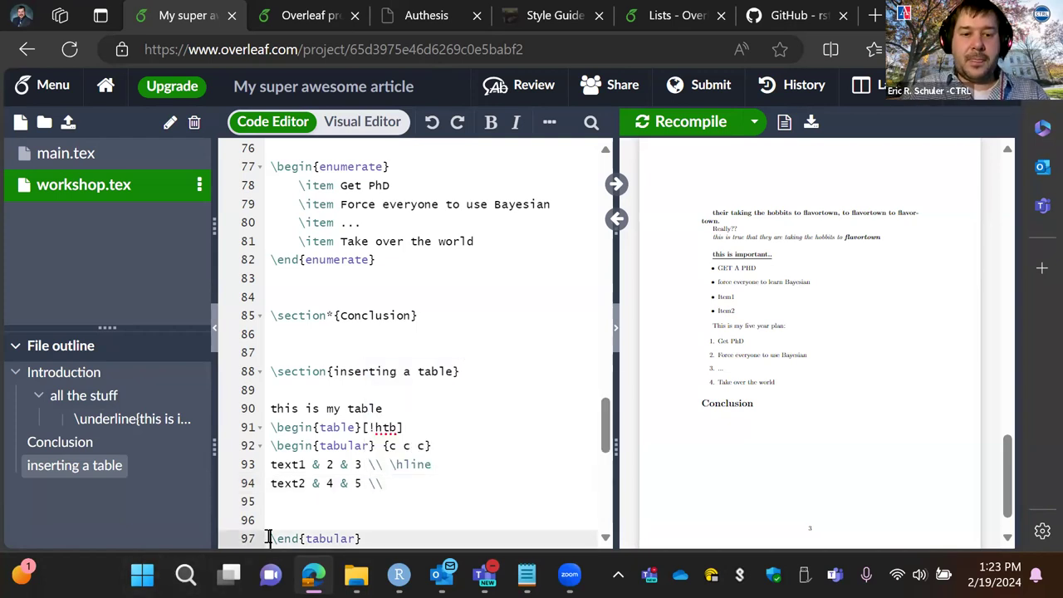
drag(282, 513, 266, 506)
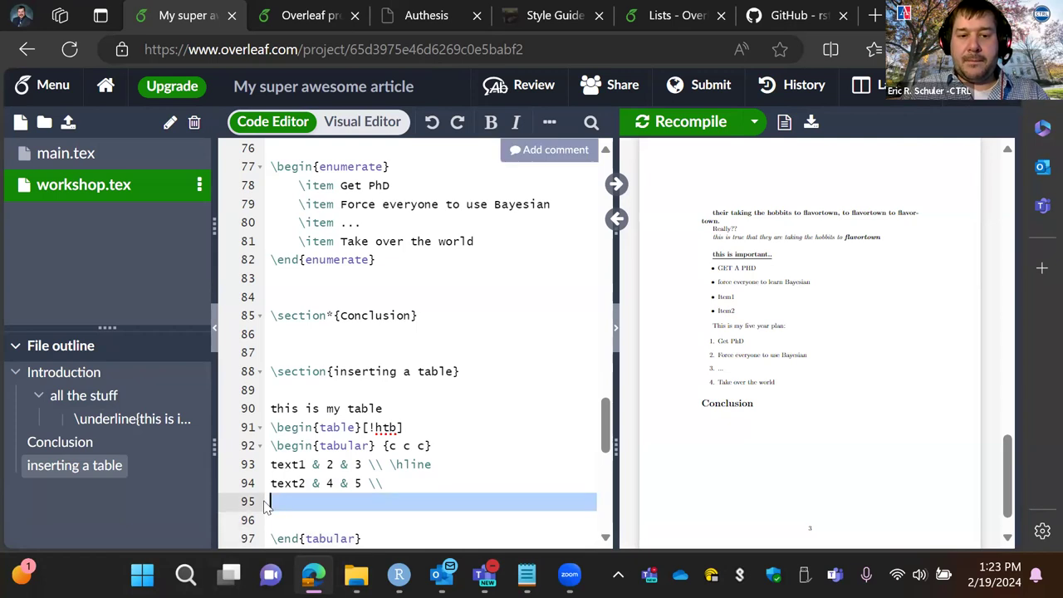
key(BackSpace)
key(BackSpace)
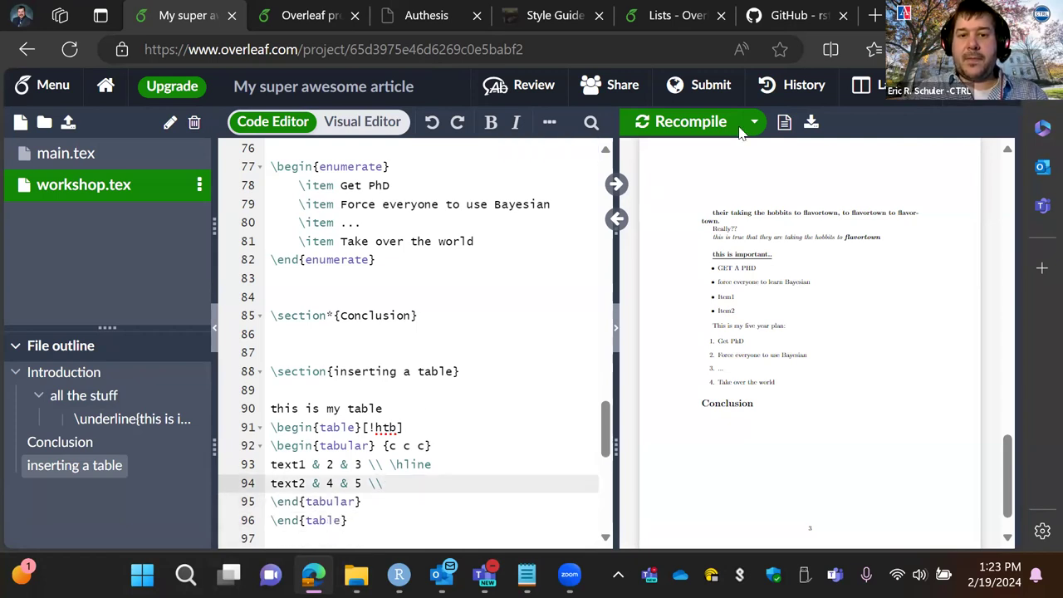
click(704, 123)
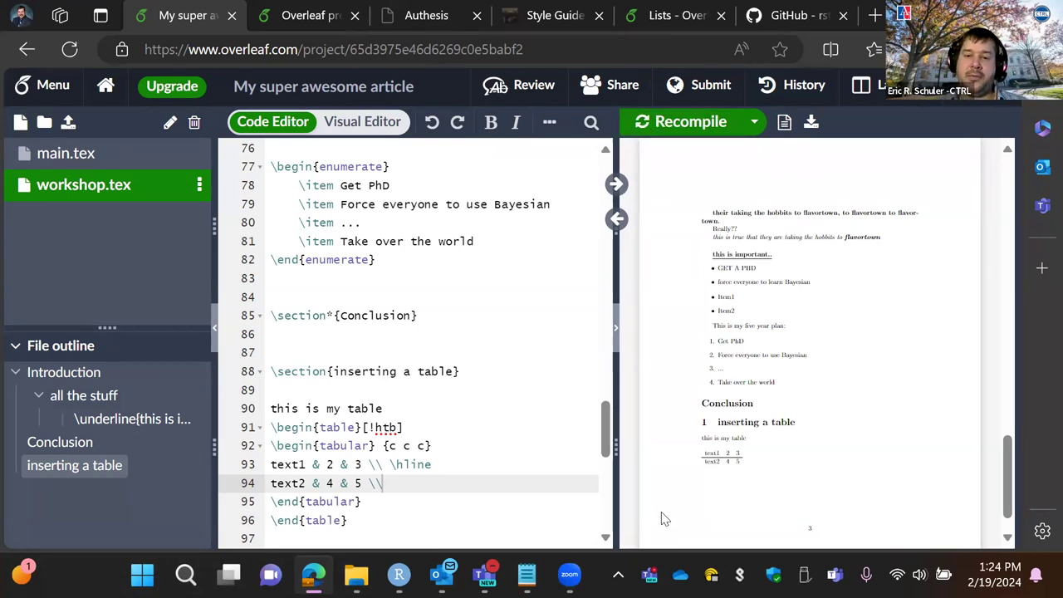
- Insert a ready-made table with three rows and three columns below the hand-written table
right_click(394, 529)
click(373, 532)
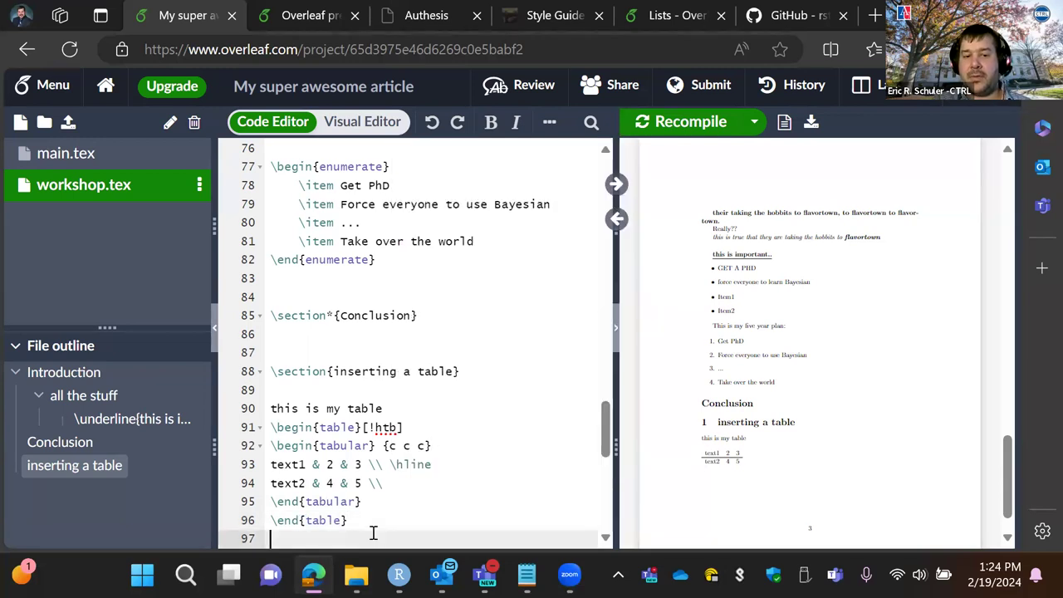
key(Return)
click(549, 122)
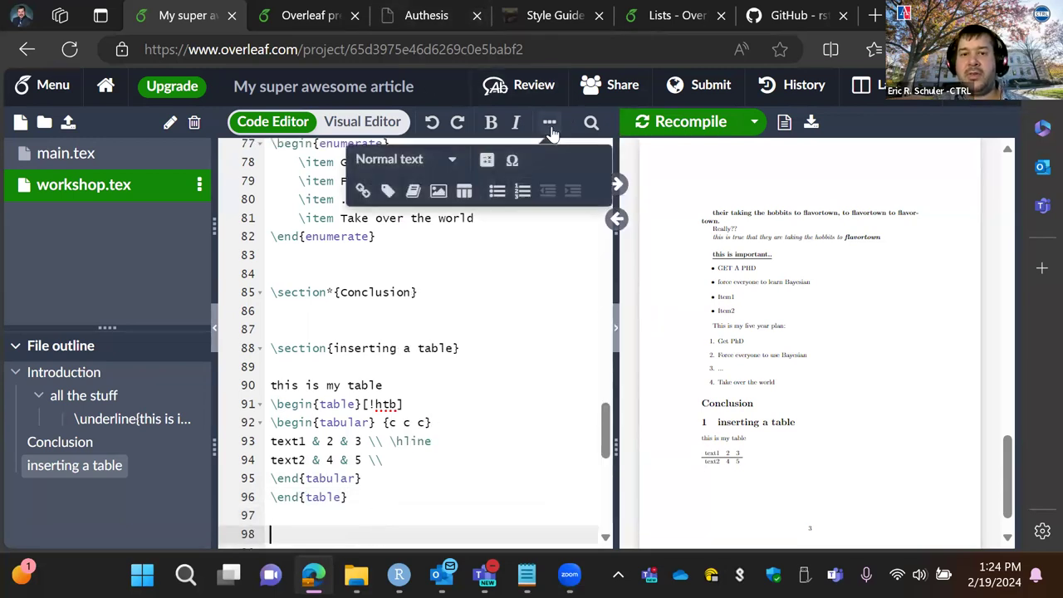
click(463, 192)
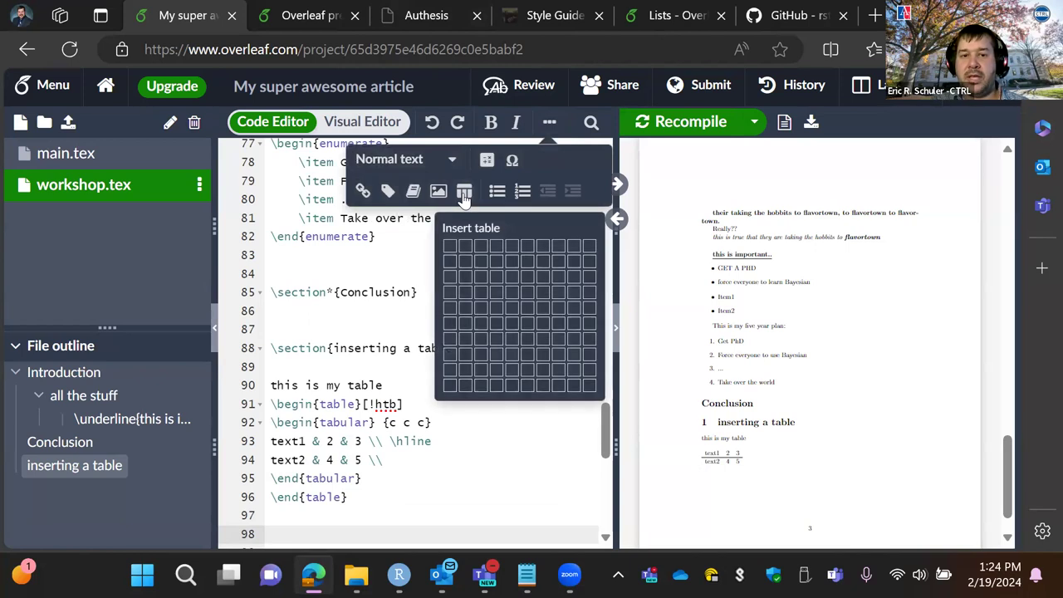
click(483, 276)
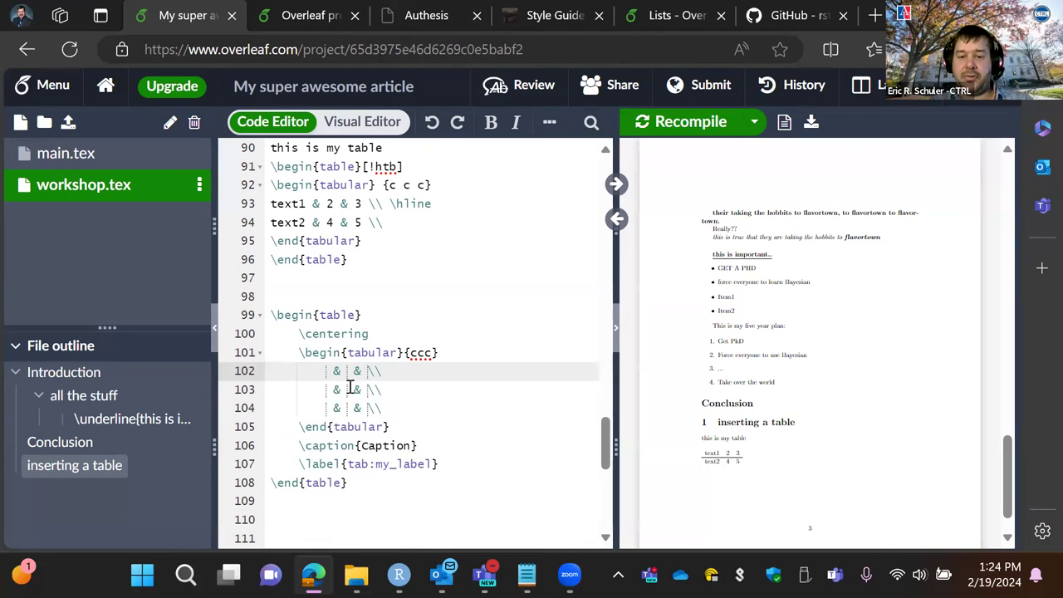
- Fill the inserted table's first row with t1, 4 and 5
text(t1)
key(Tab)
text(4)
key(Tab)
text(5)
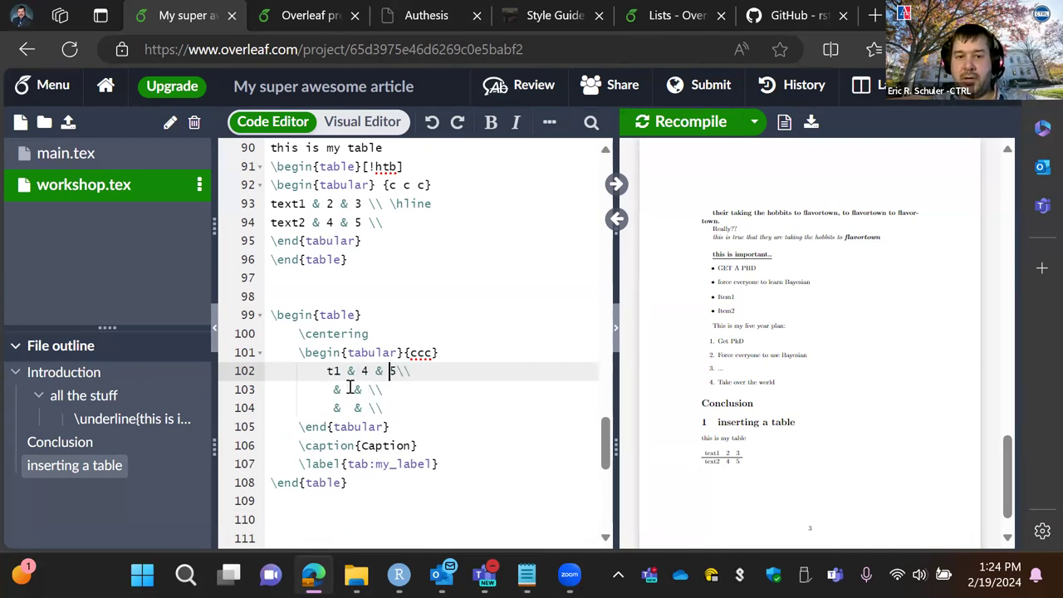
- Fill the last two columns with 6 and 7 in the second row, and 8 and ? in the third
key(Down)
key(Left)
key(Left)
key(Left)
key(Left)
text(7)
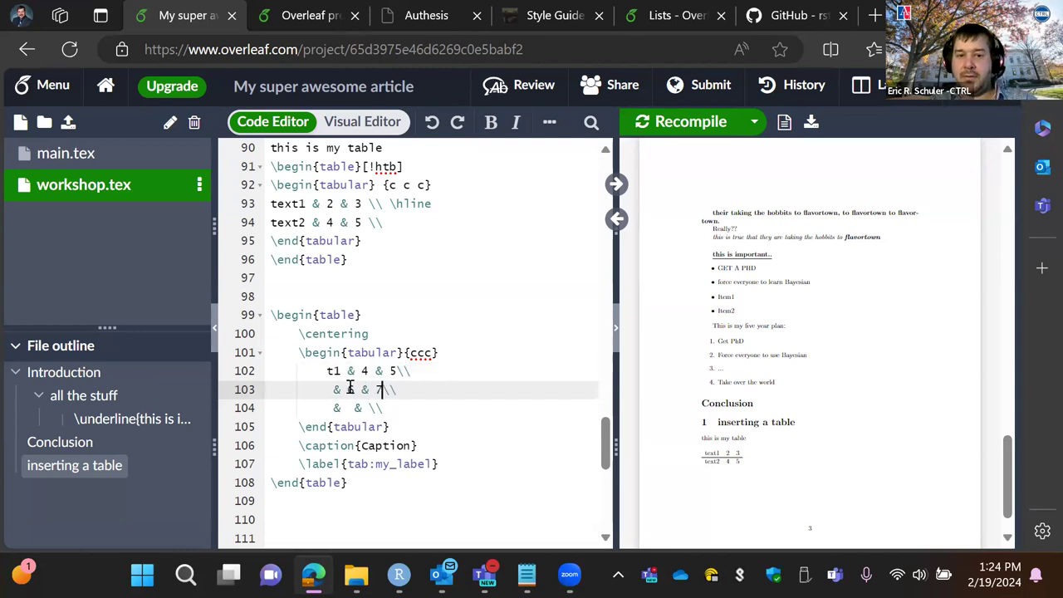
key(Down)
key(Left)
key(Left)
key(Left)
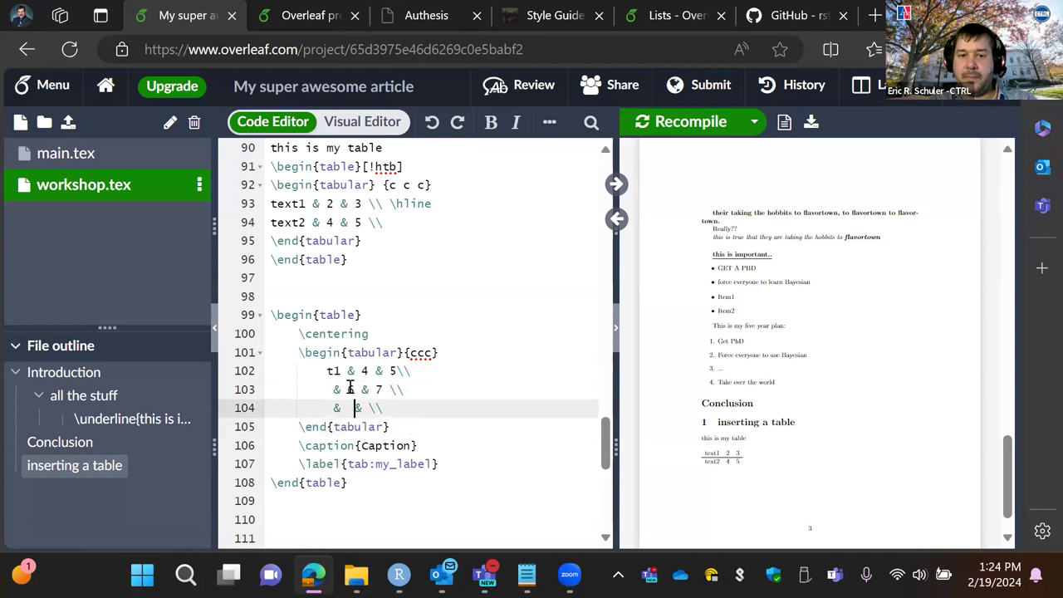
text(8)
text( & ?)
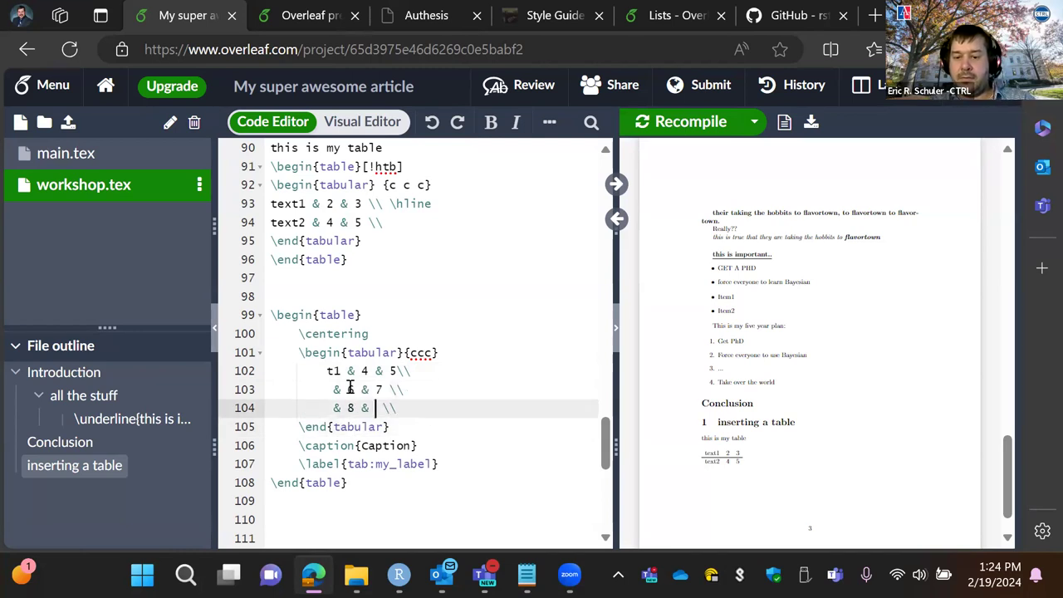
- Enter t2 and t3 in the first column of the inserted table's second and third rows
right_click(321, 391)
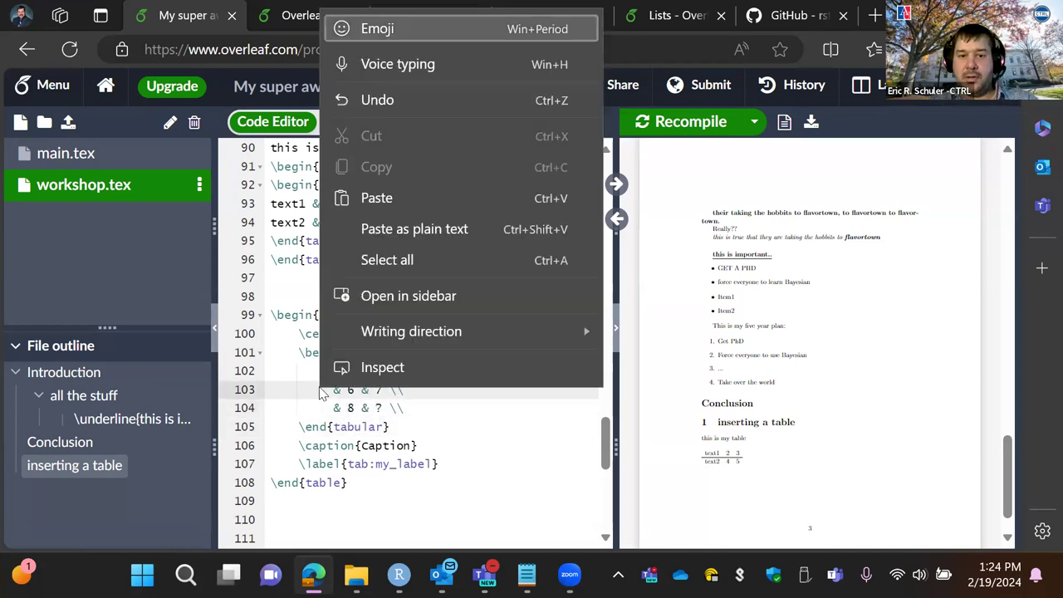
key(Escape)
text(t2)
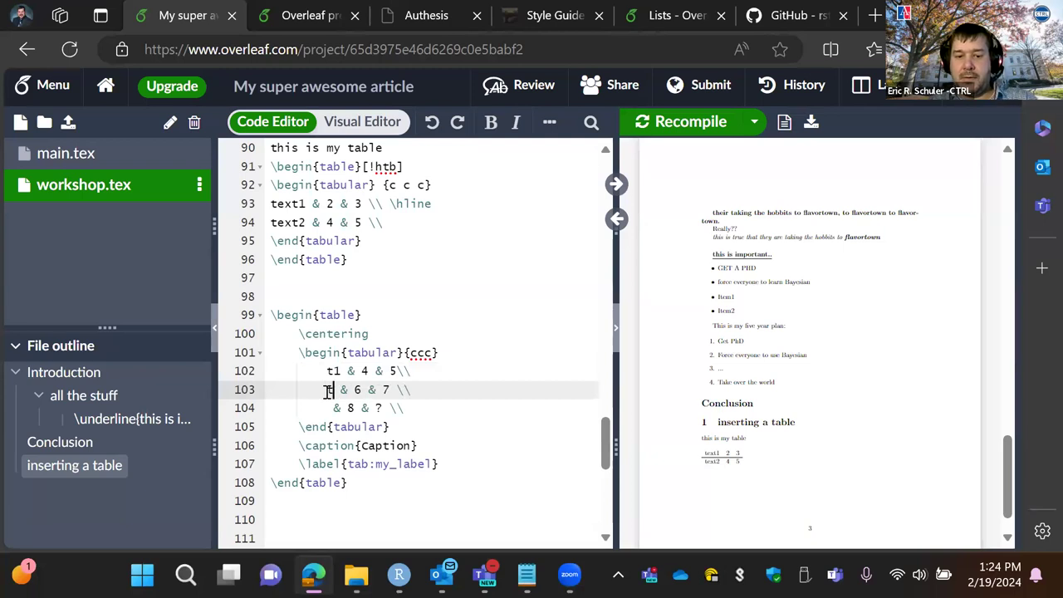
key(Down)
key(Left)
key(Left)
text(t3)
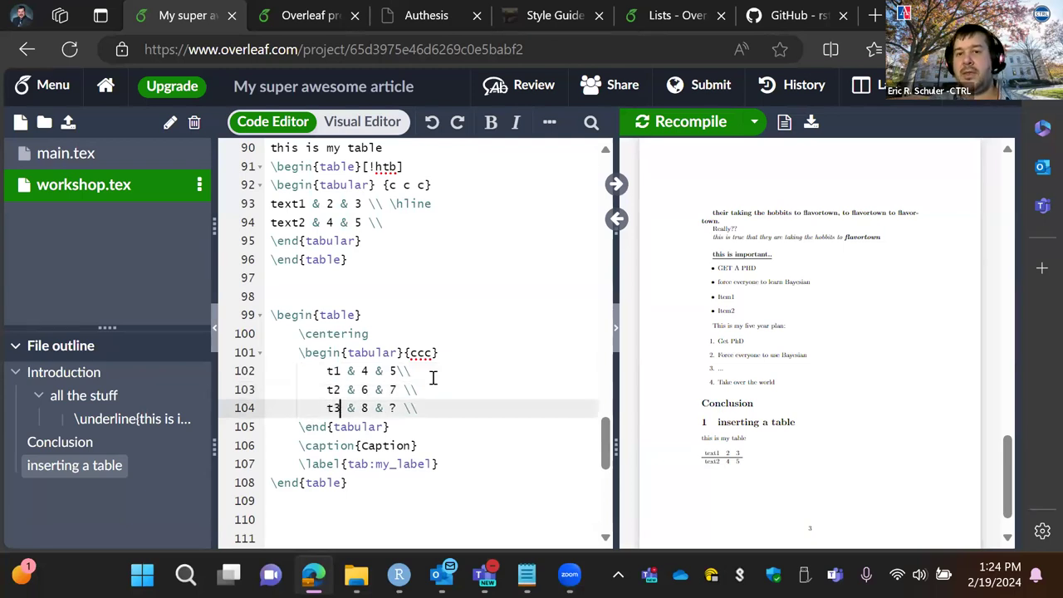
- Recompile the document and check the inserted table in the PDF preview
click(691, 121)
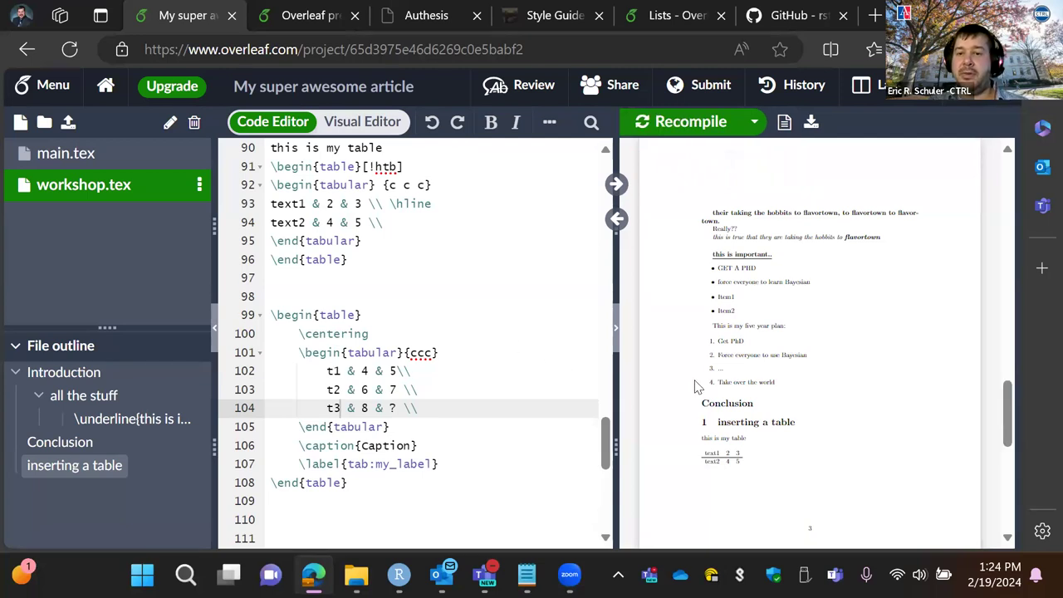
scroll(696, 386, down, 5)
scroll(696, 386, down, 2)
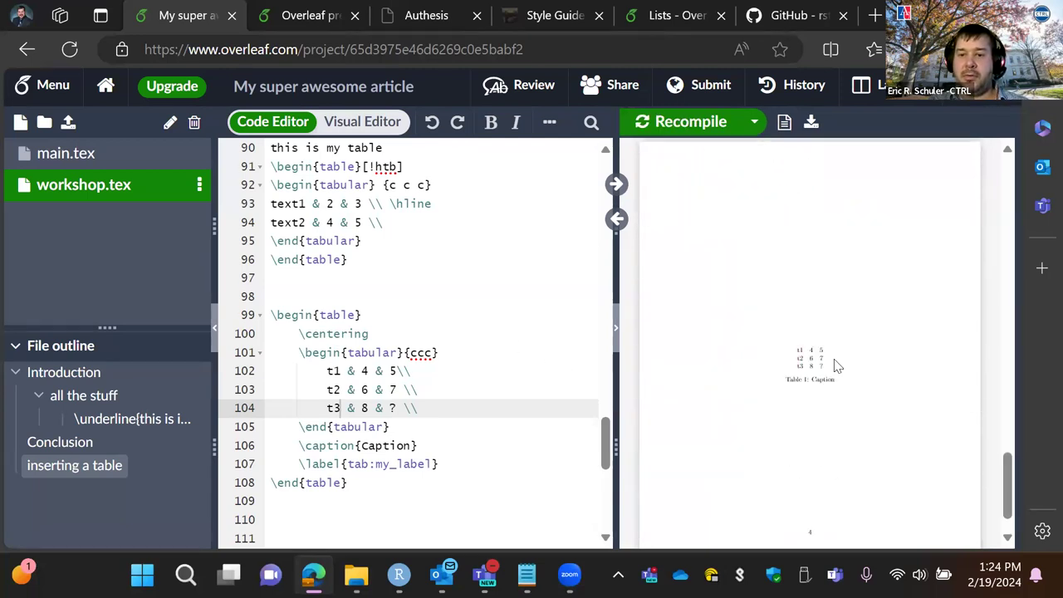
scroll(921, 338, down, 1)
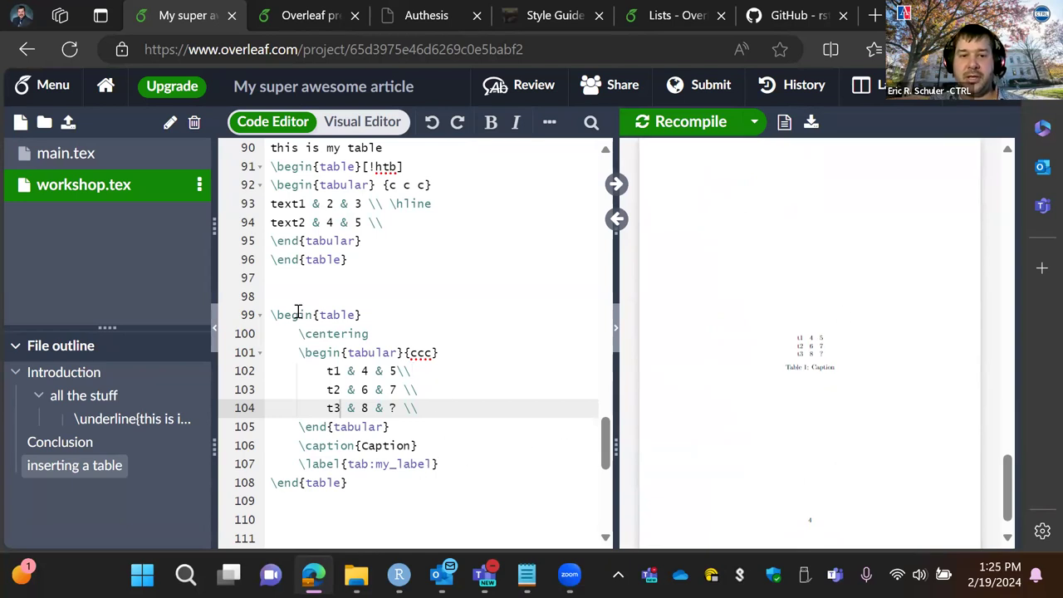
click(312, 334)
right_click(234, 336)
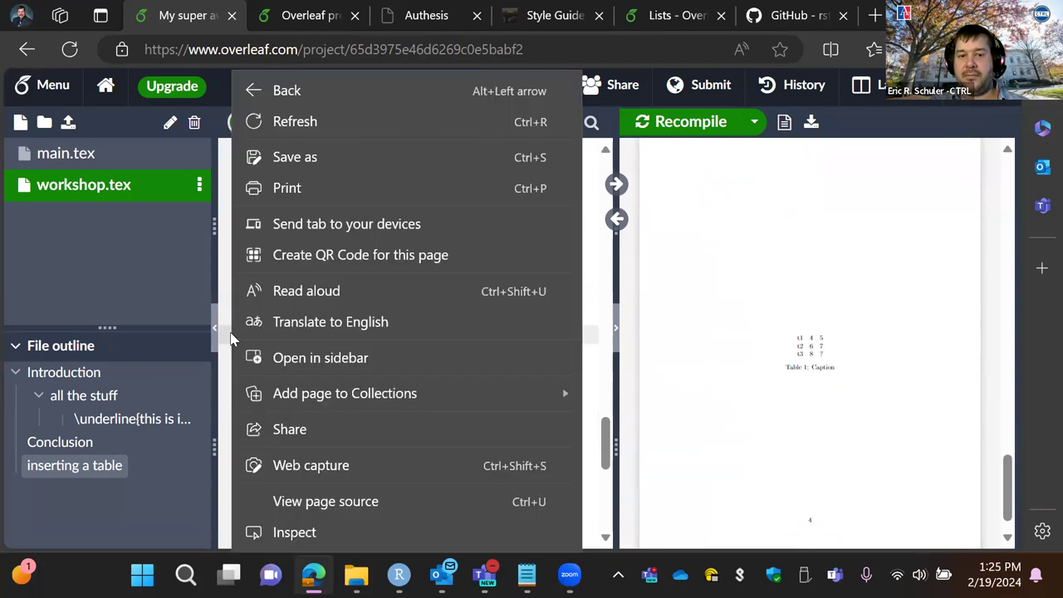
click(669, 318)
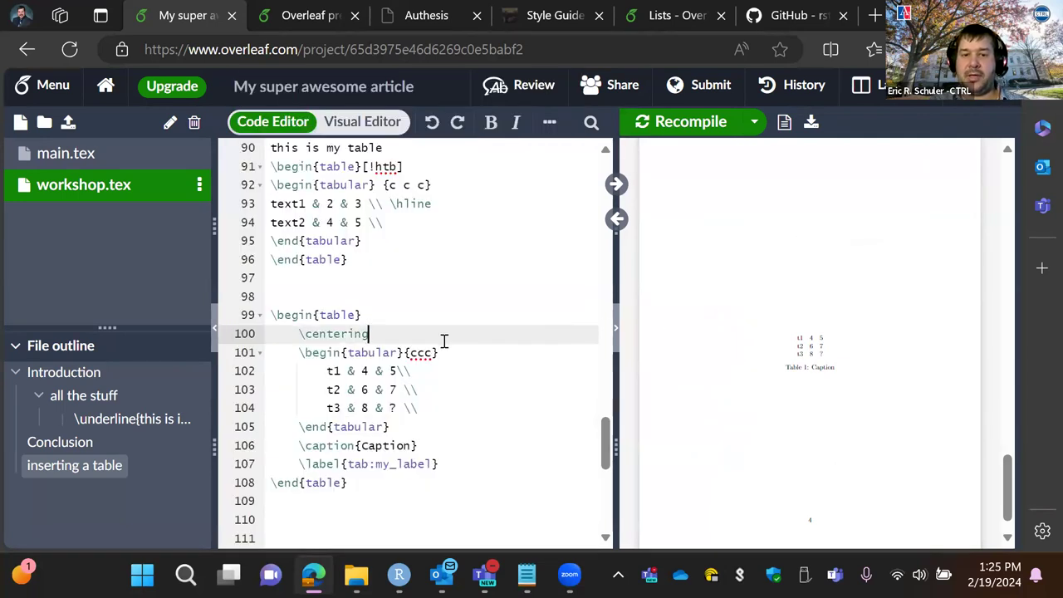
- Remove the \centering line from the inserted table's code and recompile the document
key(BackSpace)
key(BackSpace)
key(BackSpace)
key(BackSpace)
key(BackSpace)
key(BackSpace)
key(BackSpace)
key(BackSpace)
key(BackSpace)
key(BackSpace)
key(BackSpace)
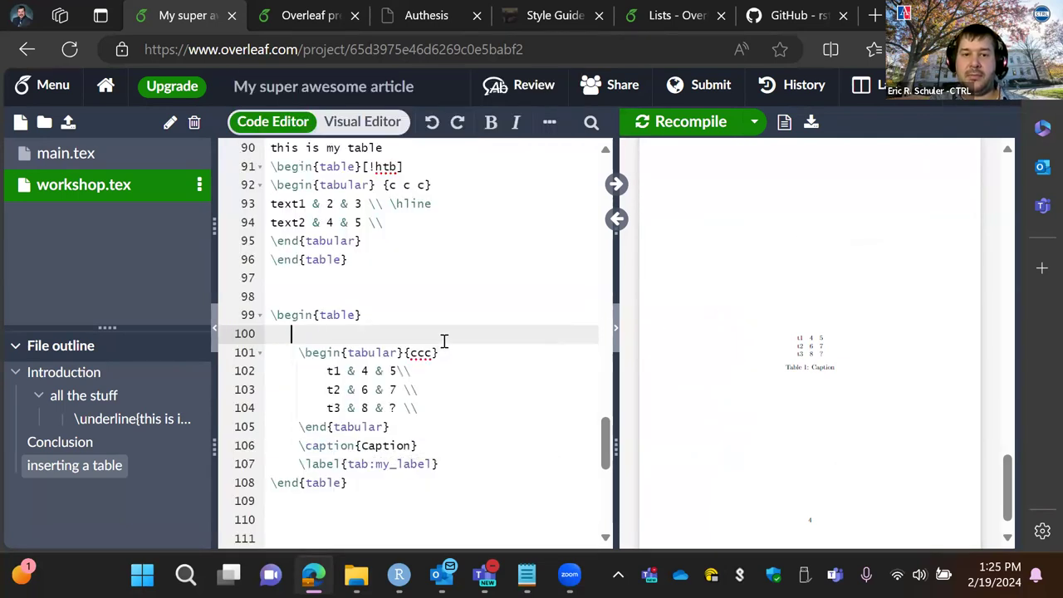
key(BackSpace)
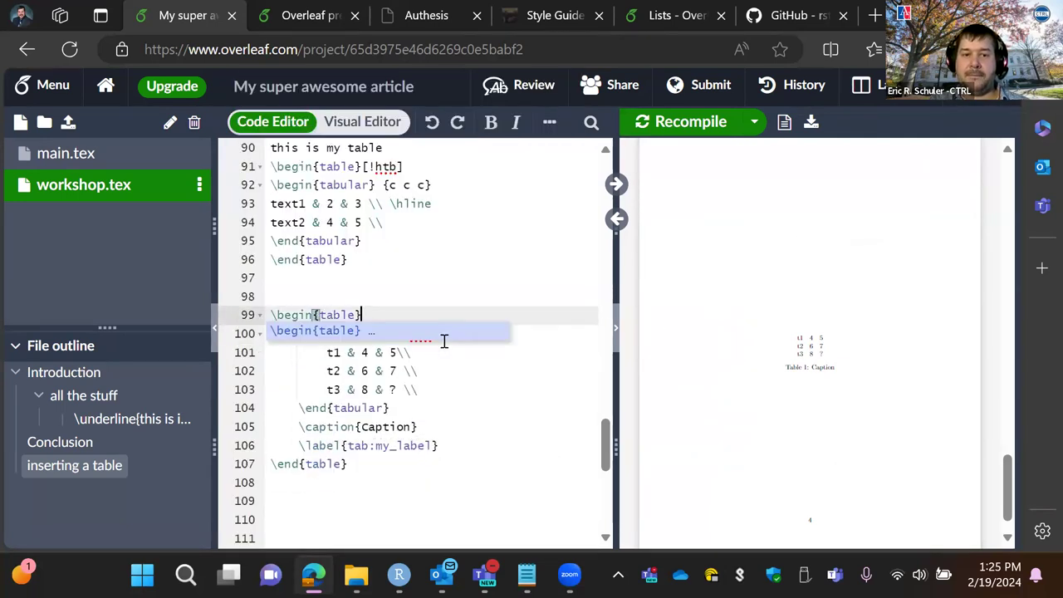
click(673, 133)
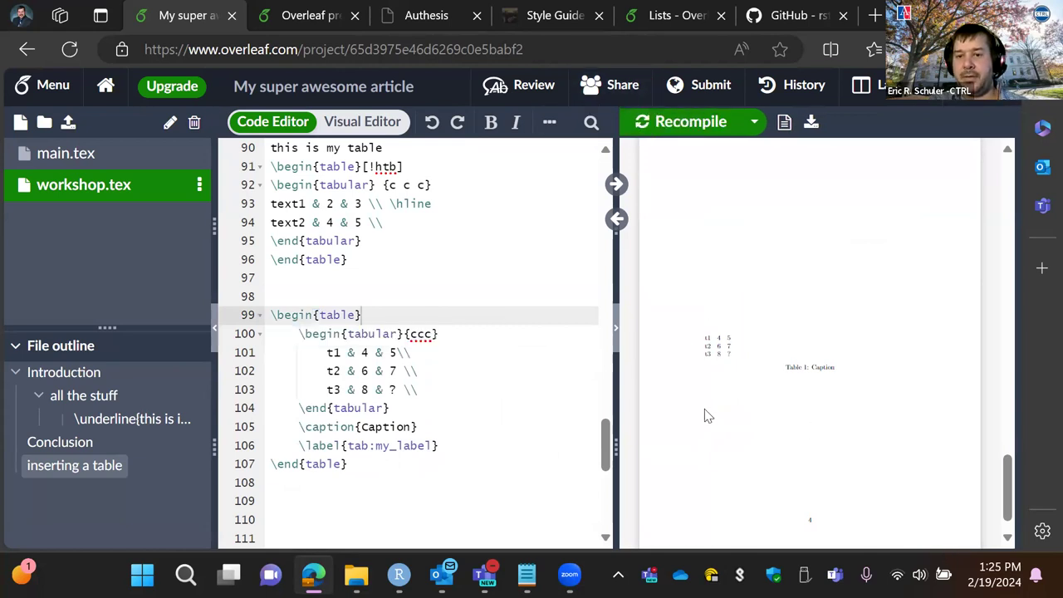
key(ctrl+z)
key(ctrl+z)
key(ctrl+z)
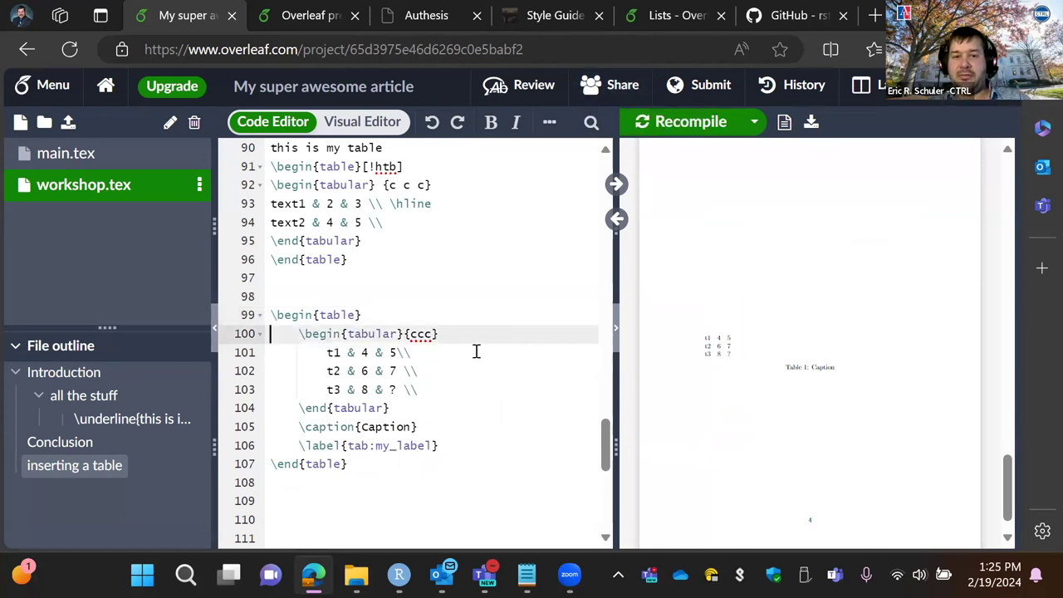
scroll(476, 352, up, 3)
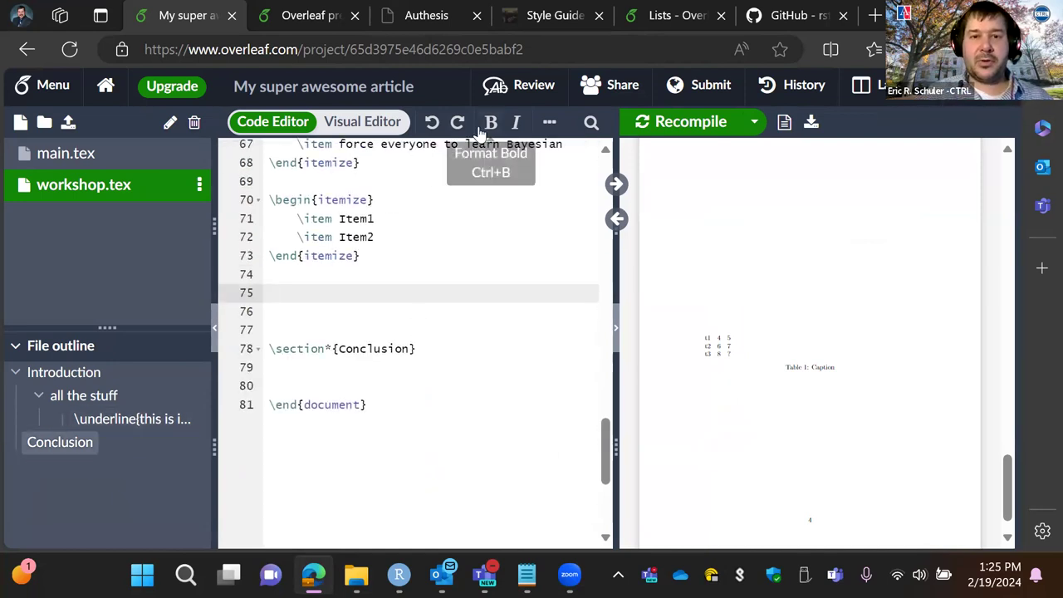
click(458, 123)
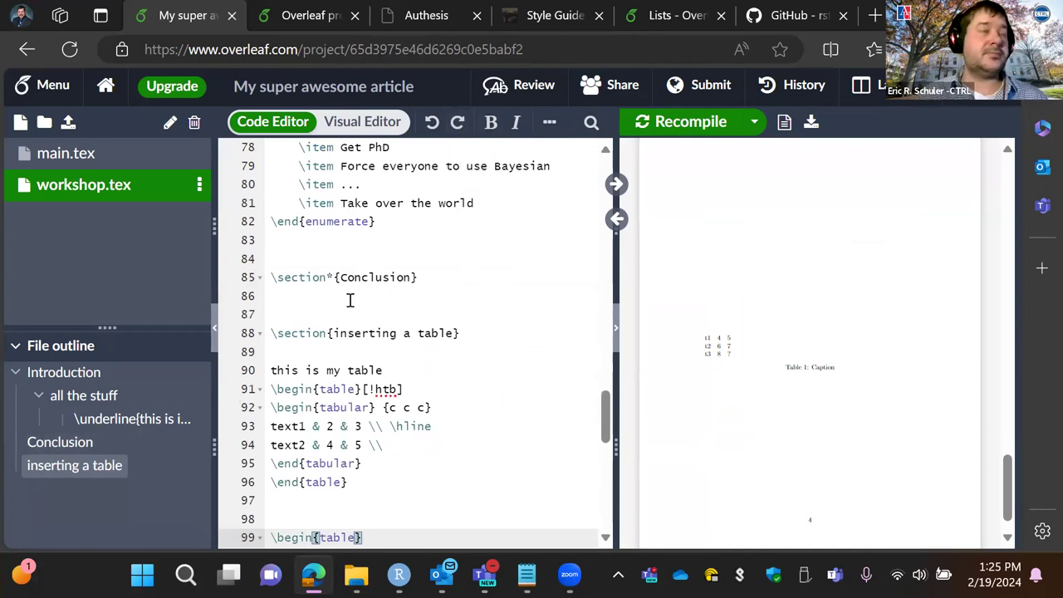
scroll(379, 350, down, 5)
scroll(379, 350, up, 3)
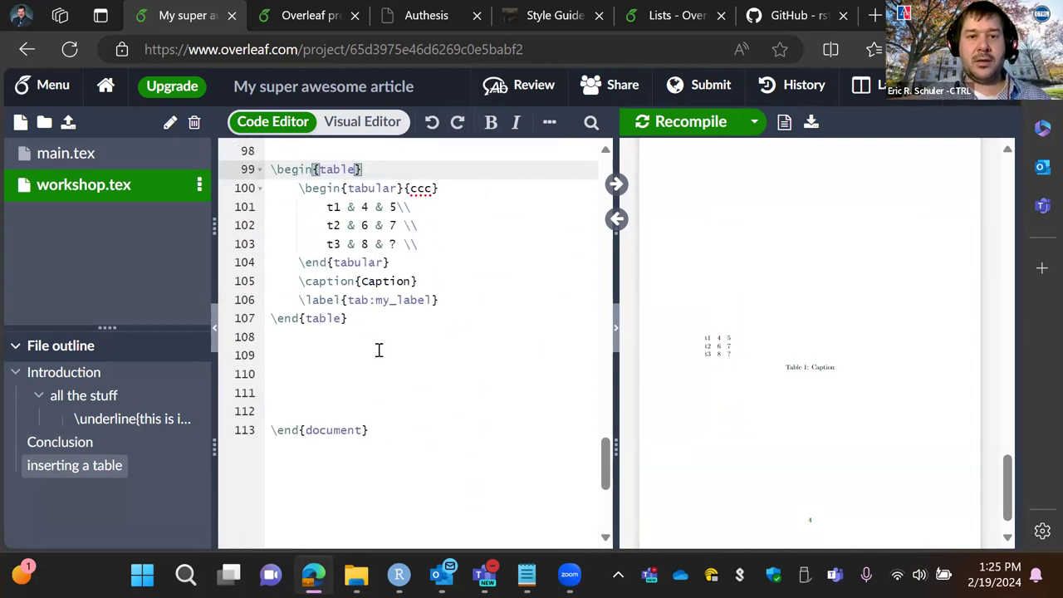
click(363, 359)
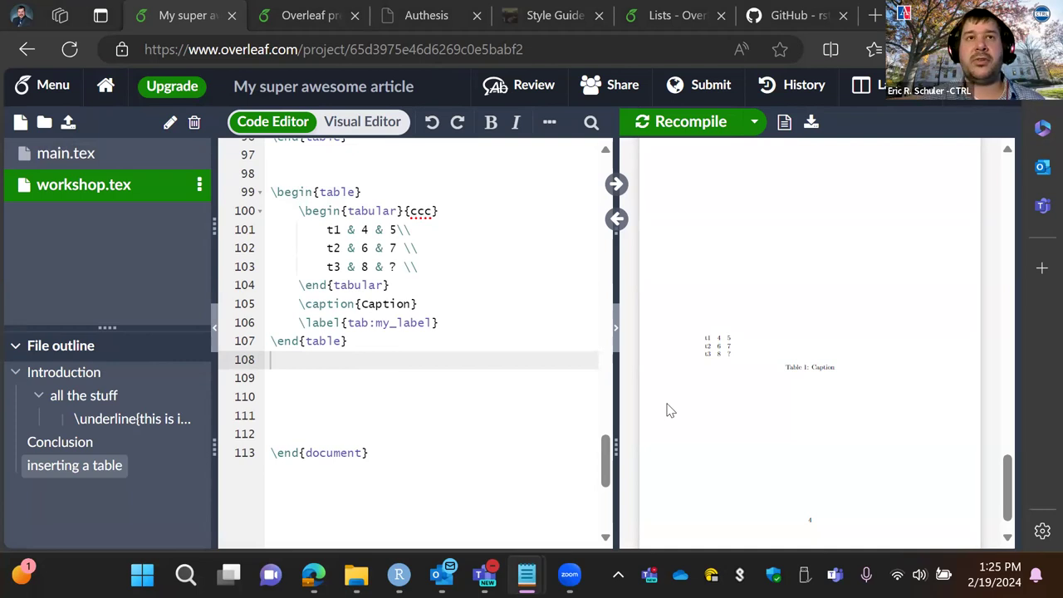
- Upload universe.jpg to the project from the Demo folder inside the desktop's Intro to LaTeX via Overleaf folder
click(71, 123)
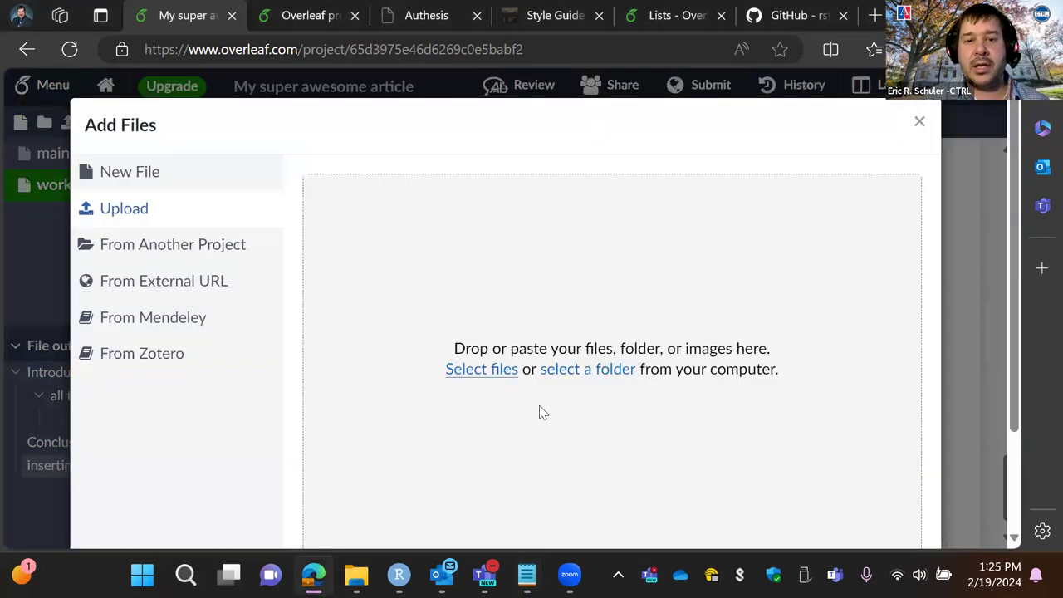
click(489, 375)
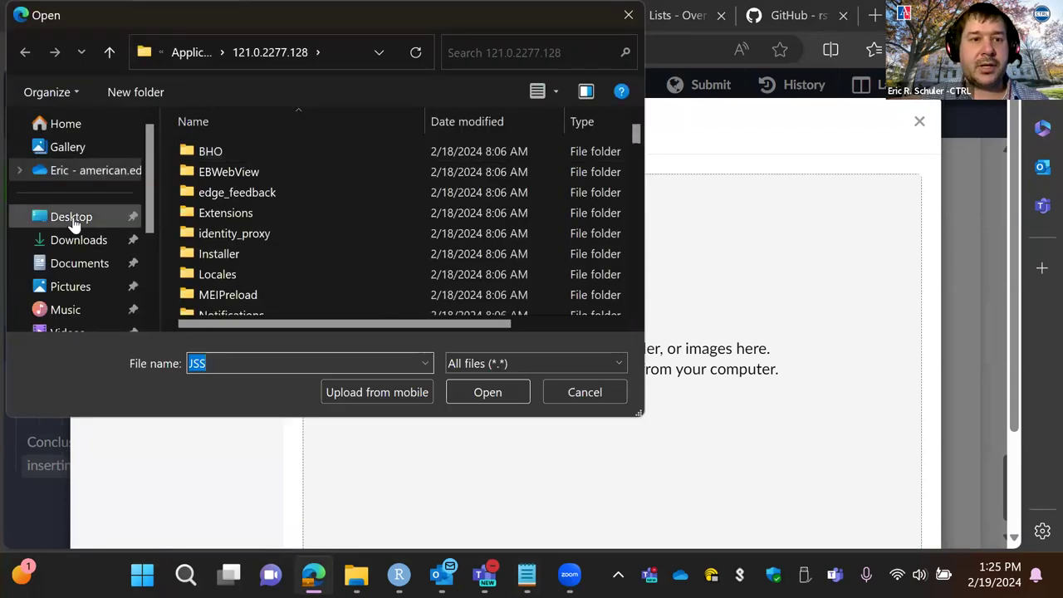
click(71, 218)
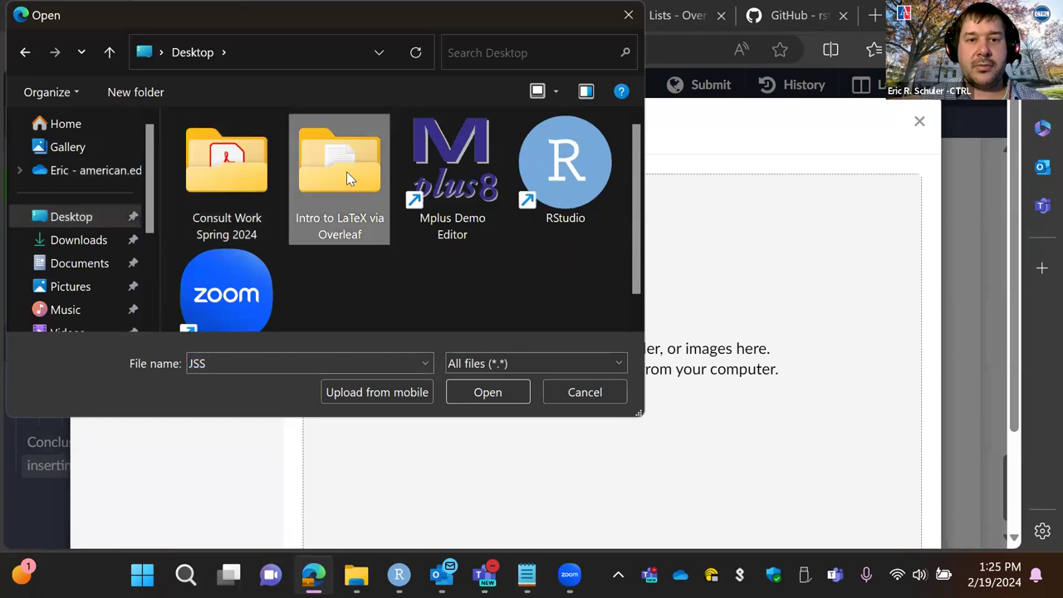
double_click(347, 171)
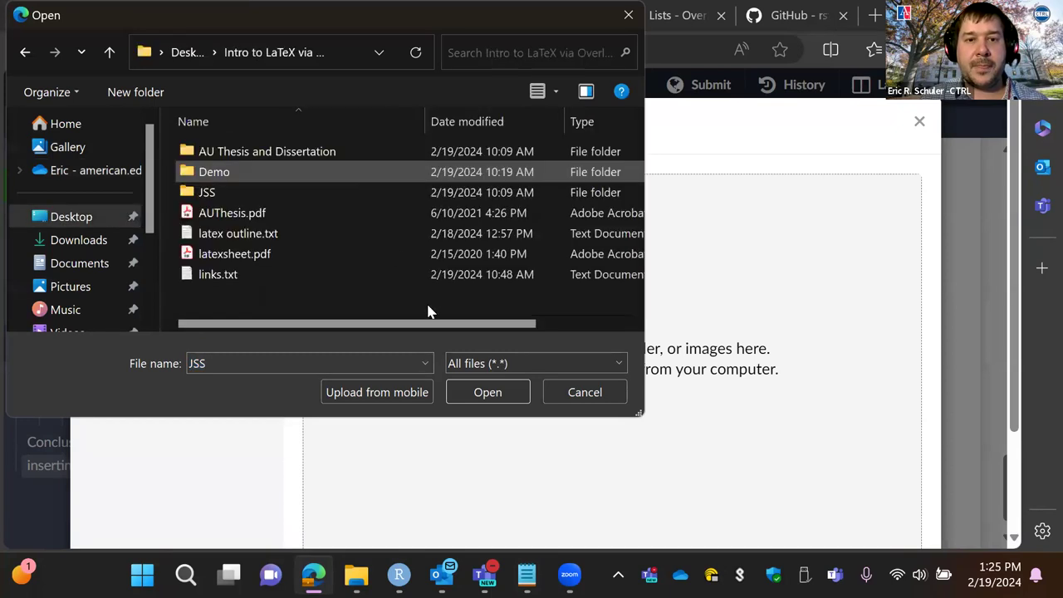
double_click(270, 171)
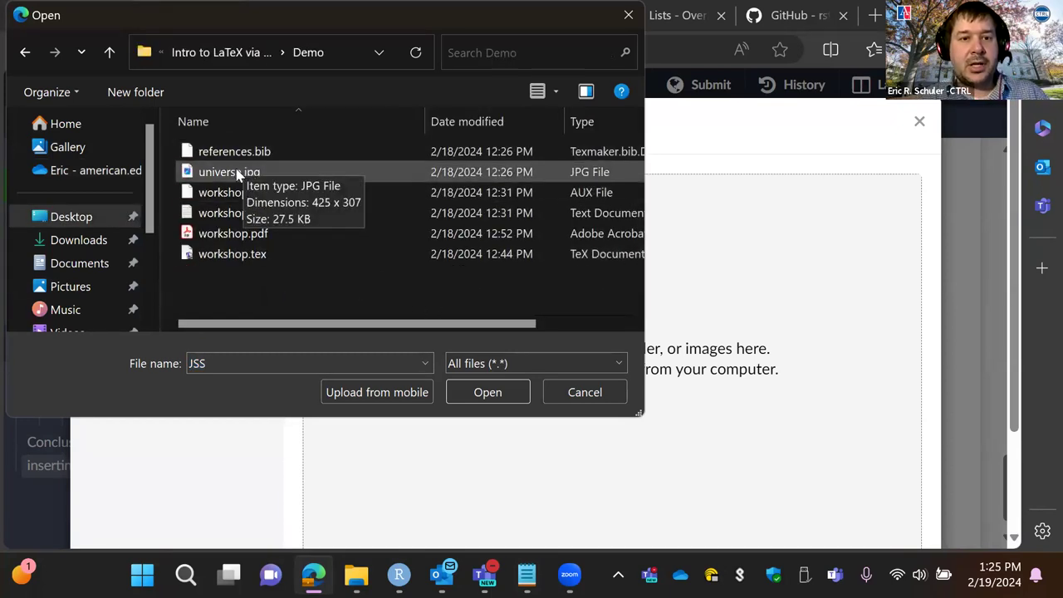
click(237, 173)
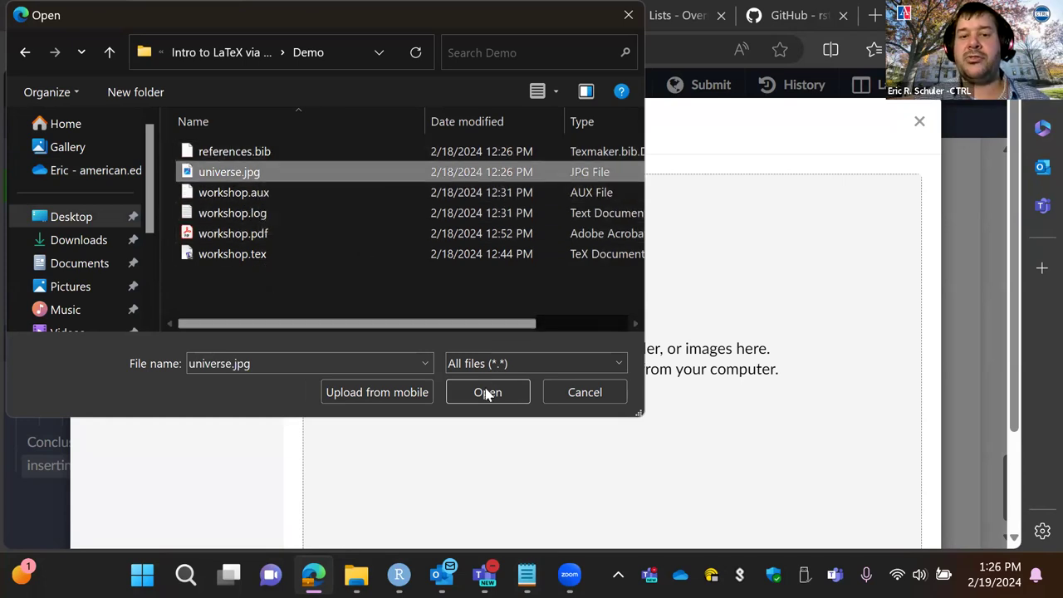
click(487, 392)
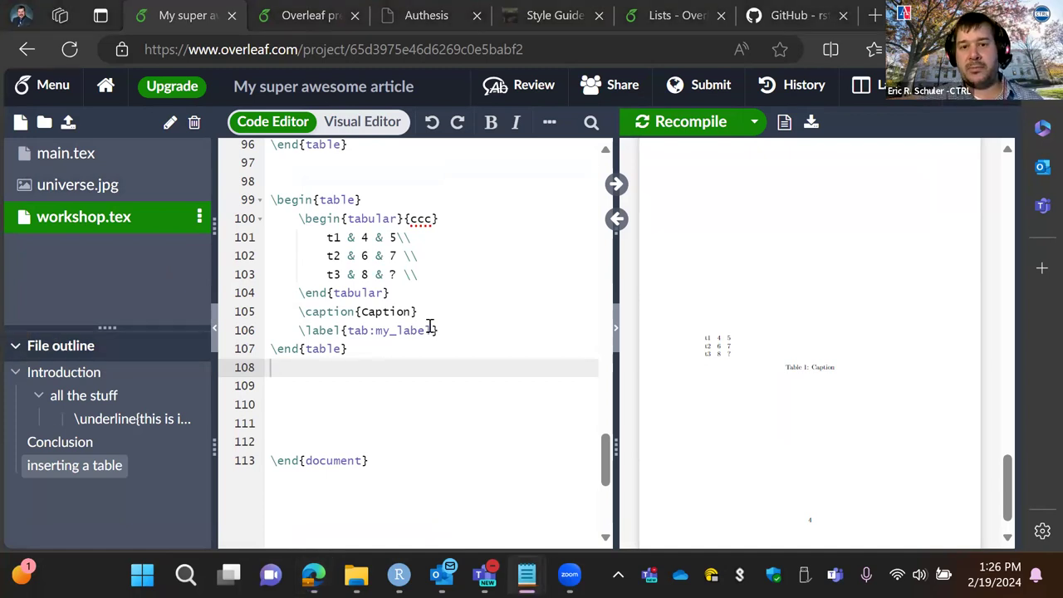
- Insert universe.jpg from the project files below the last table as a ½-width figure with caption and label
scroll(430, 326, up, 20)
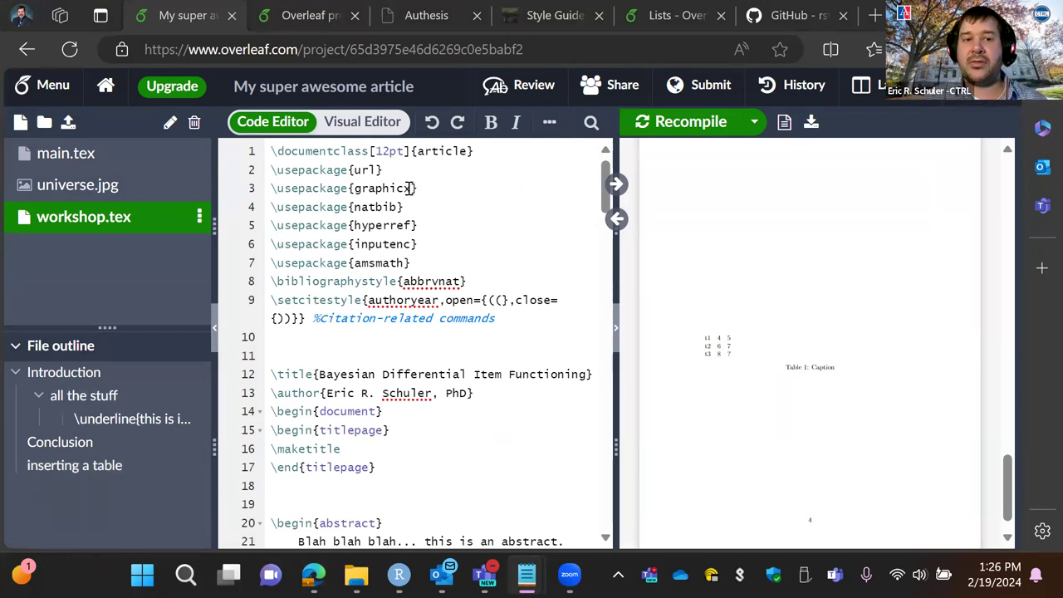
scroll(409, 187, down, 15)
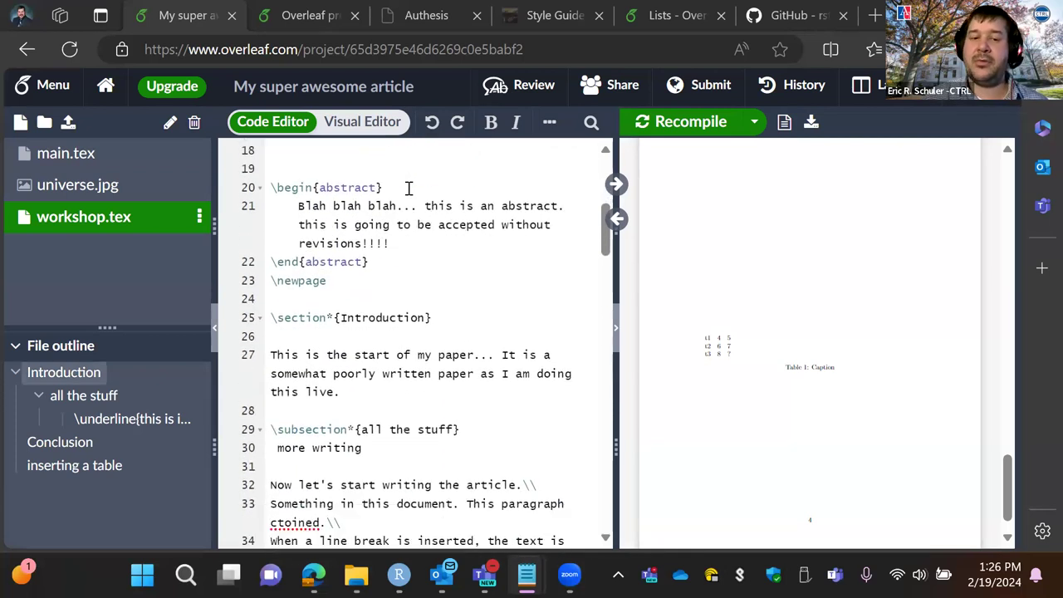
scroll(409, 187, down, 9)
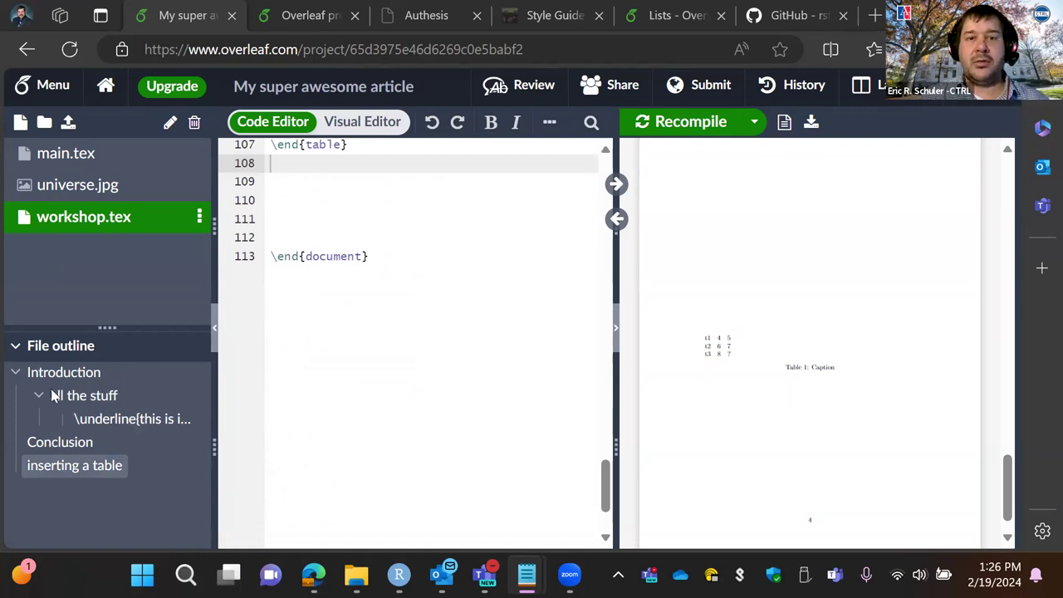
scroll(558, 345, up, 2)
click(306, 293)
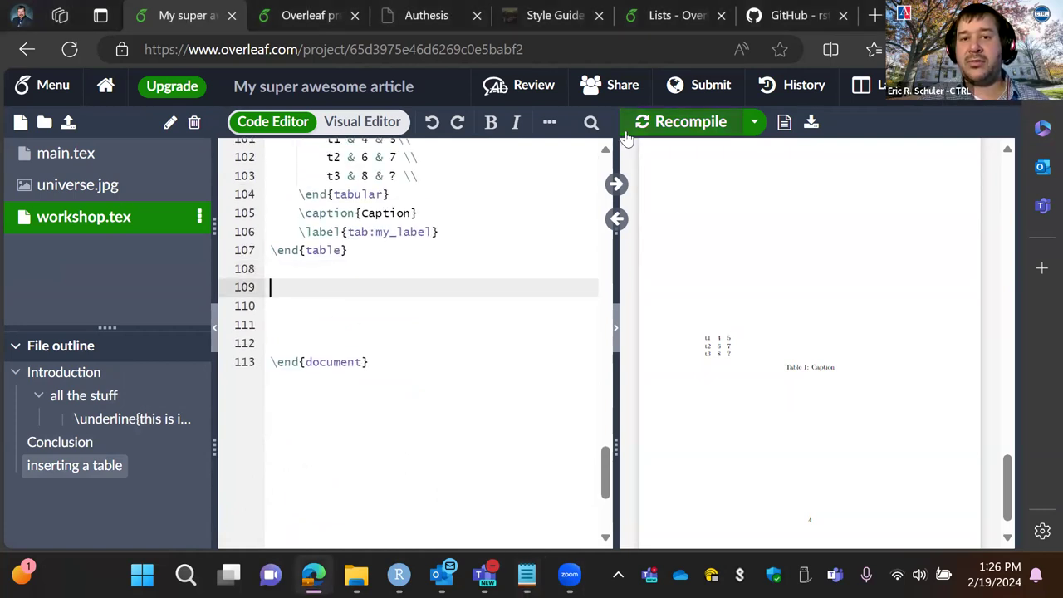
right_click(551, 133)
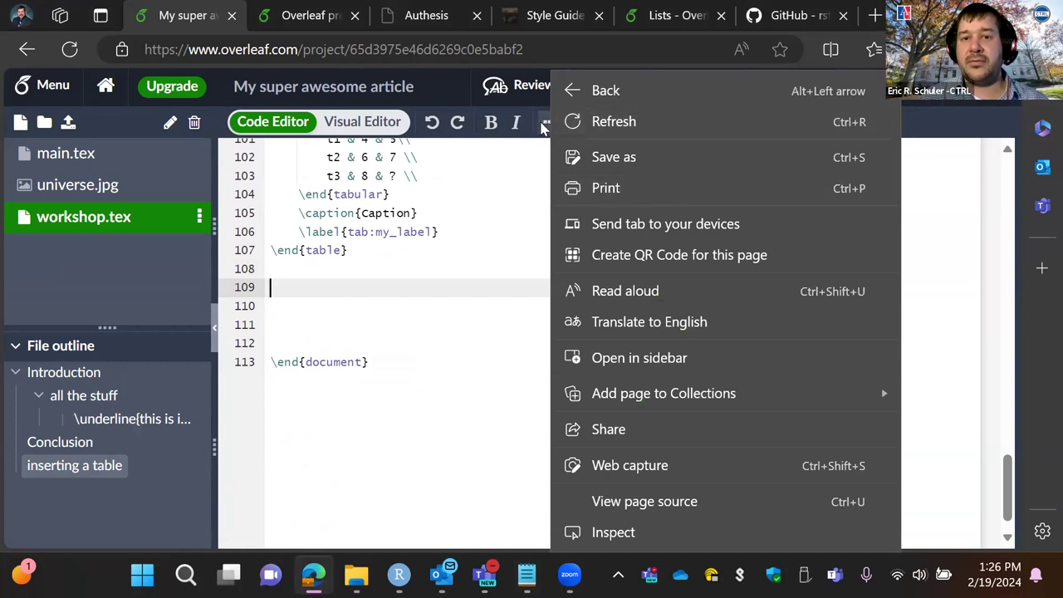
click(549, 123)
click(438, 193)
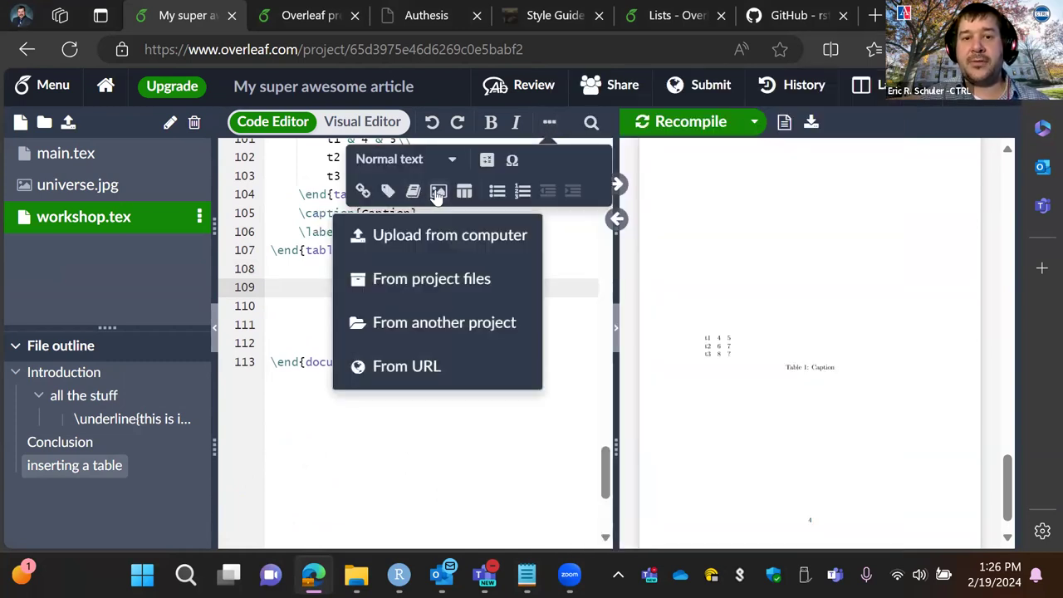
click(392, 292)
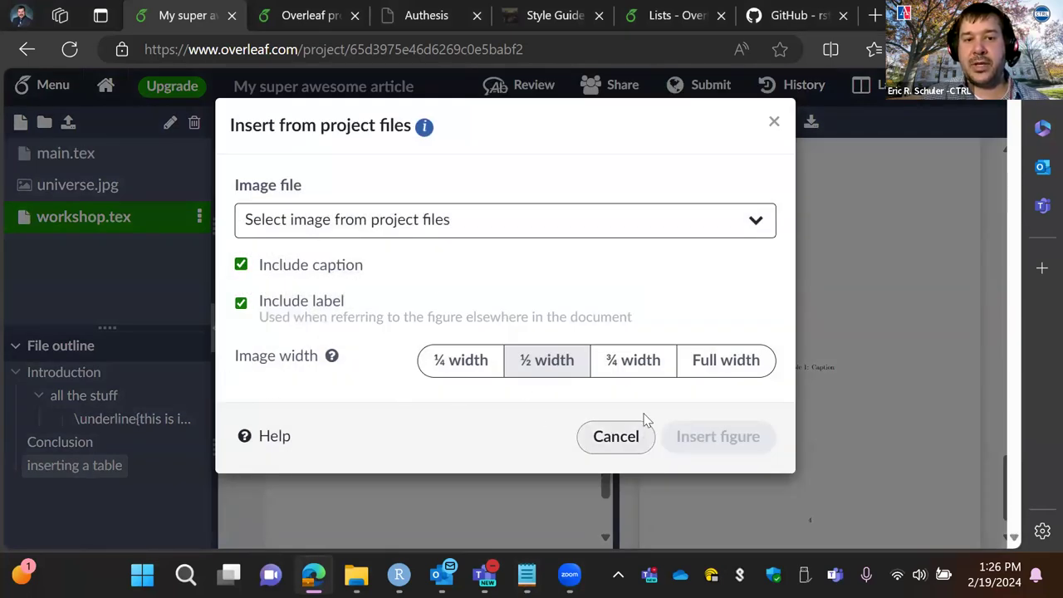
click(584, 233)
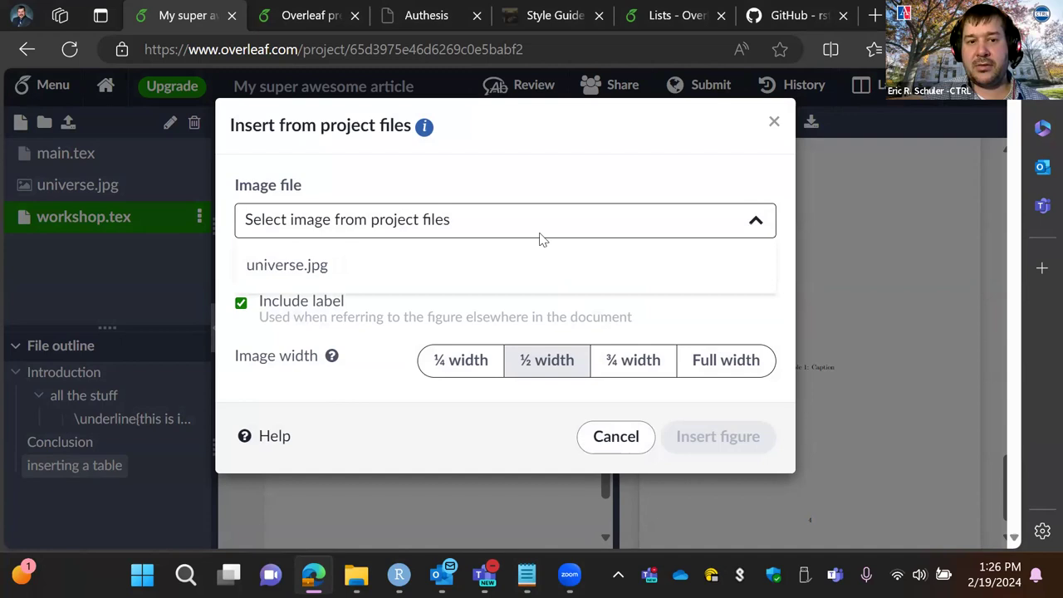
click(415, 268)
right_click(696, 438)
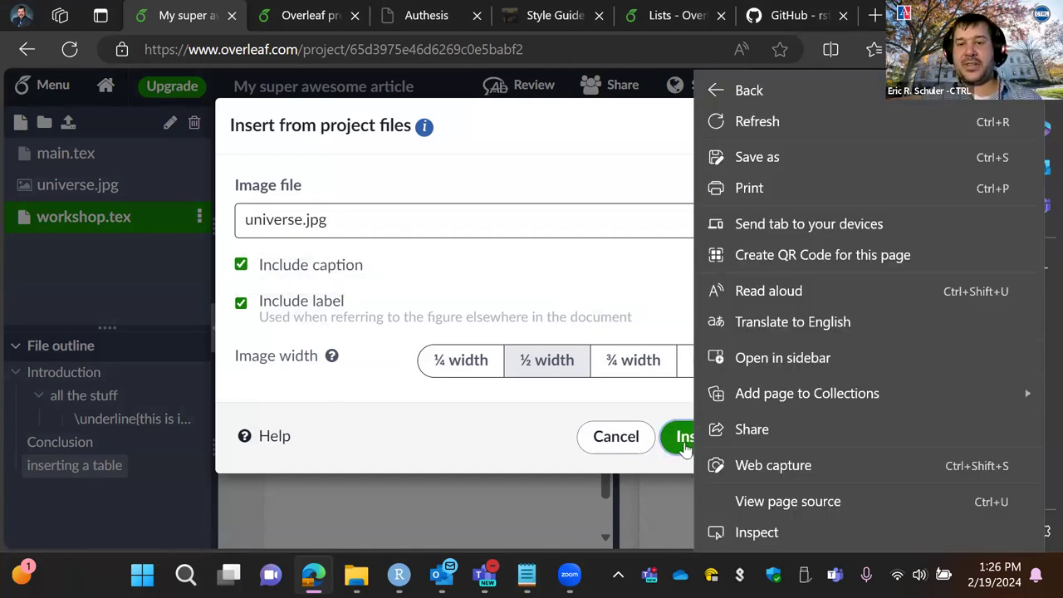
click(687, 447)
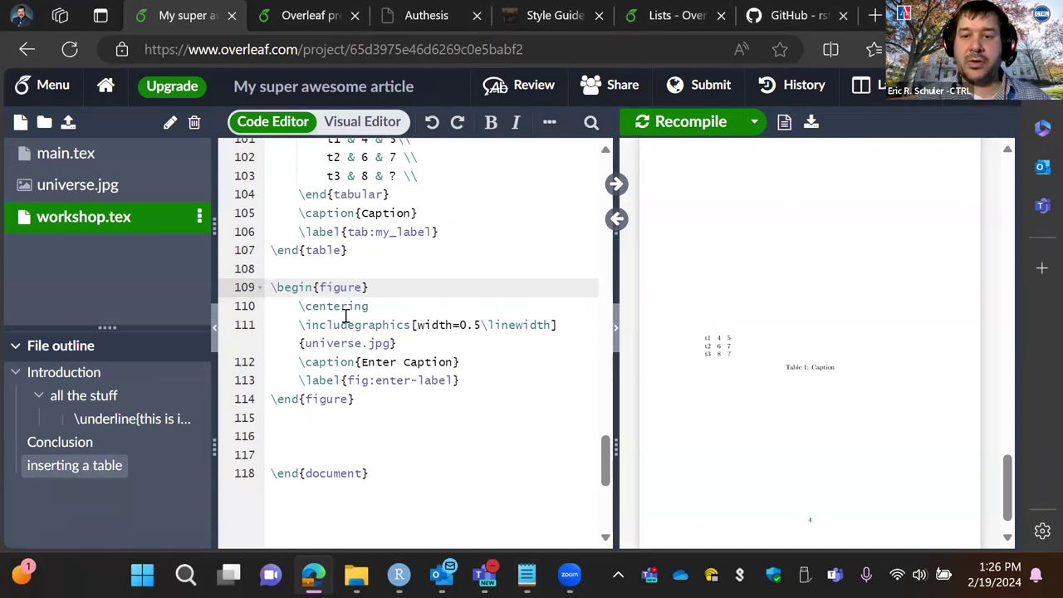
- Set the universe.jpg figure's width to 3.5\linewidth
right_click(465, 325)
click(448, 317)
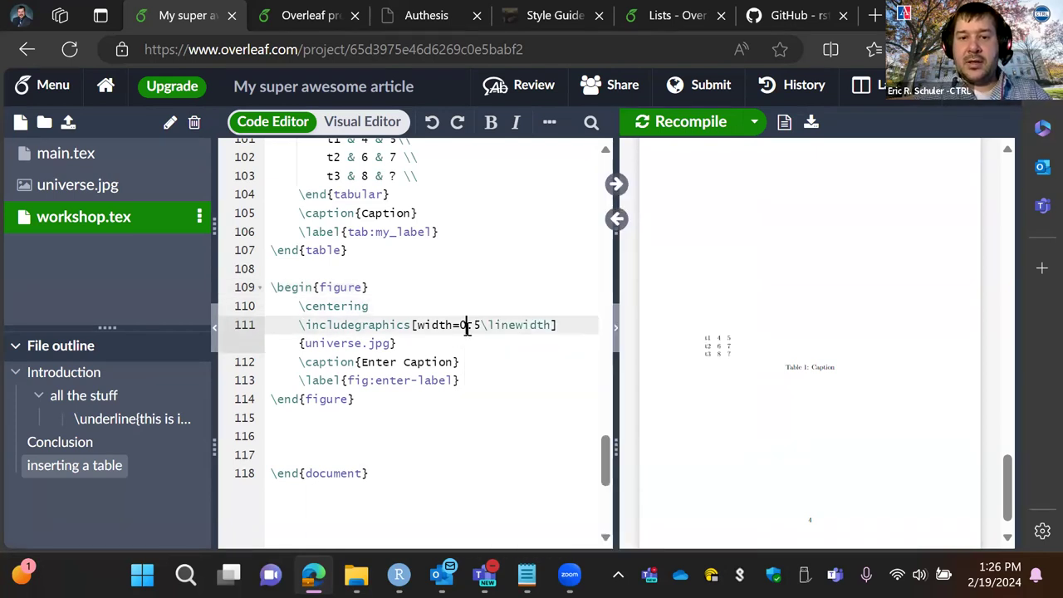
key(BackSpace)
text(3)
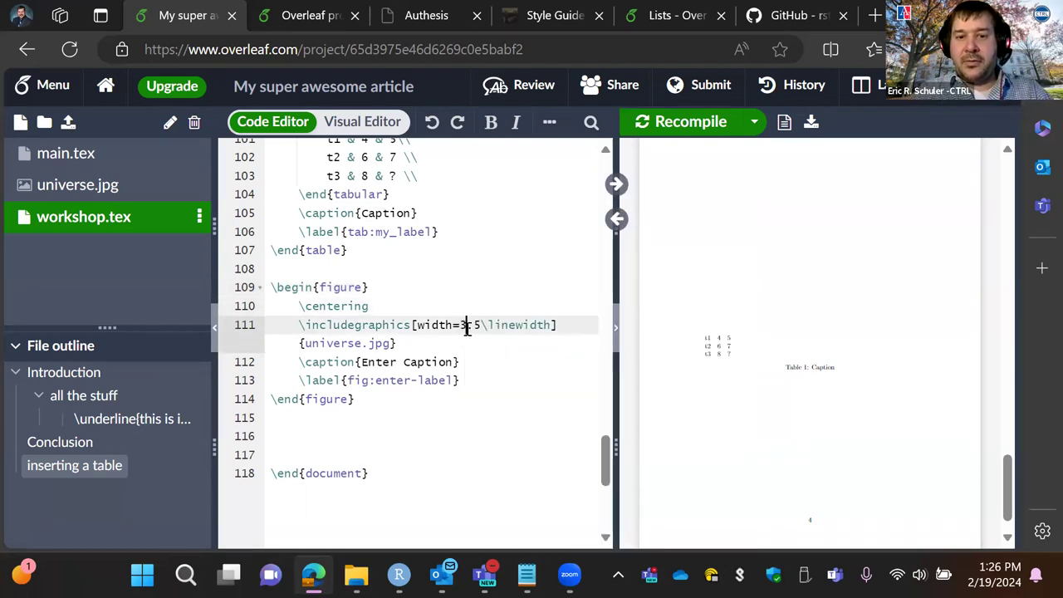
drag(297, 343, 341, 343)
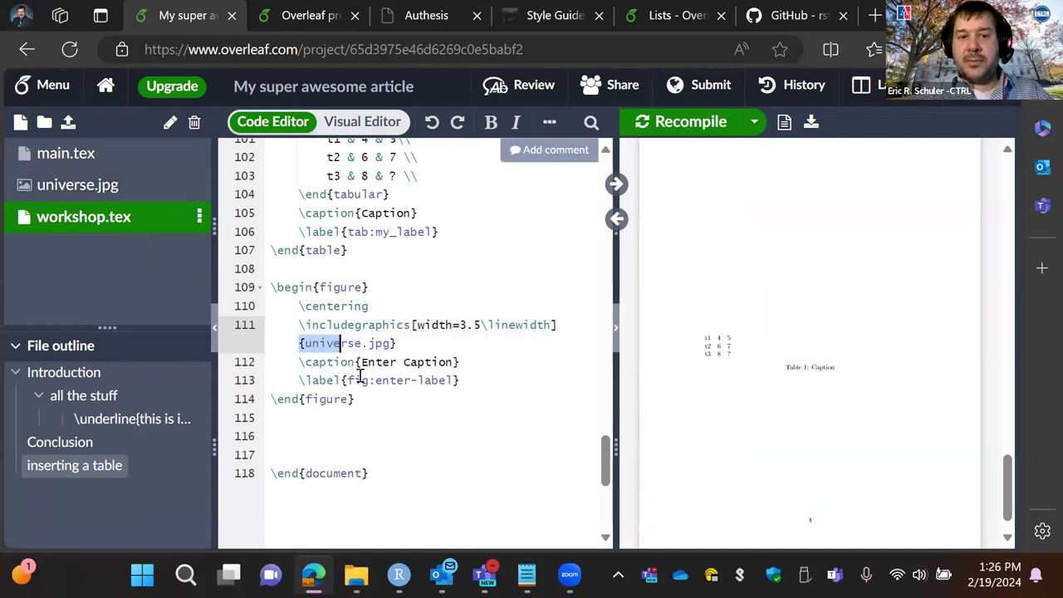
- Replace the figure's placeholder caption with "This is the universe, it is pretty great"
drag(452, 362, 361, 363)
text(This is the uni)
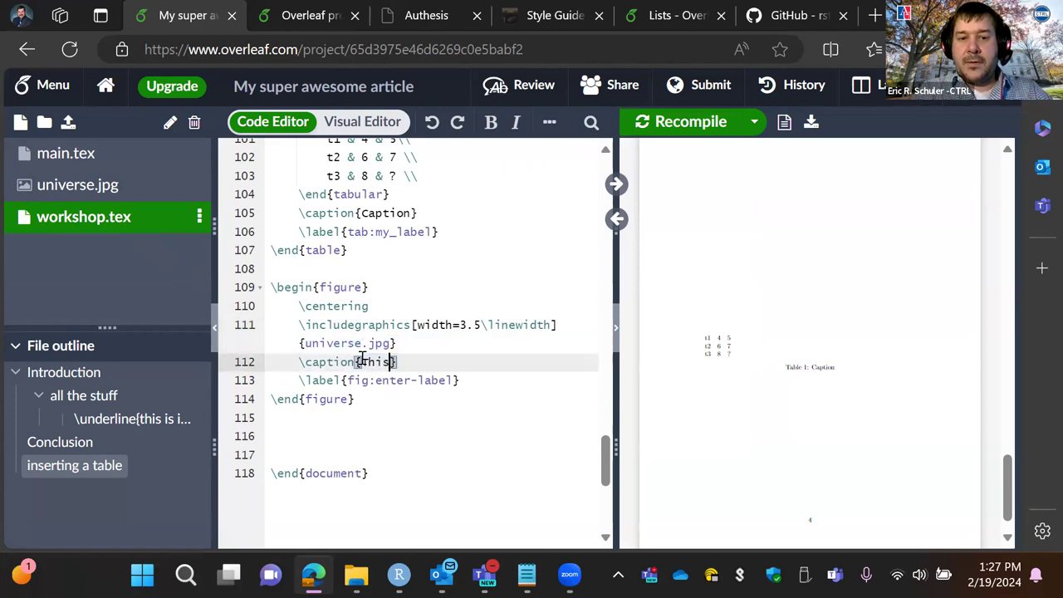
text(verse, it )
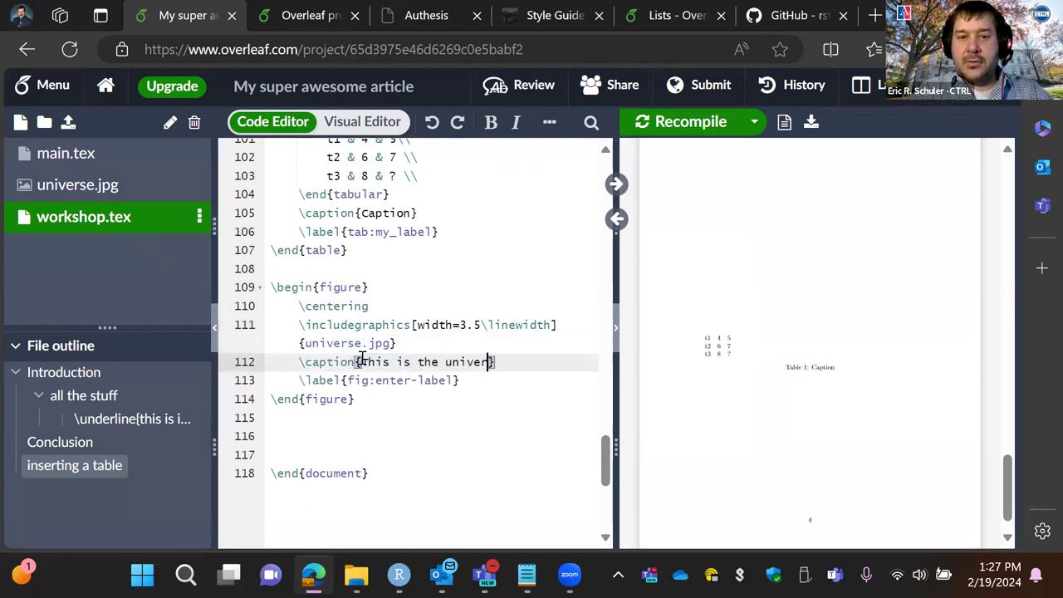
text(is pretty)
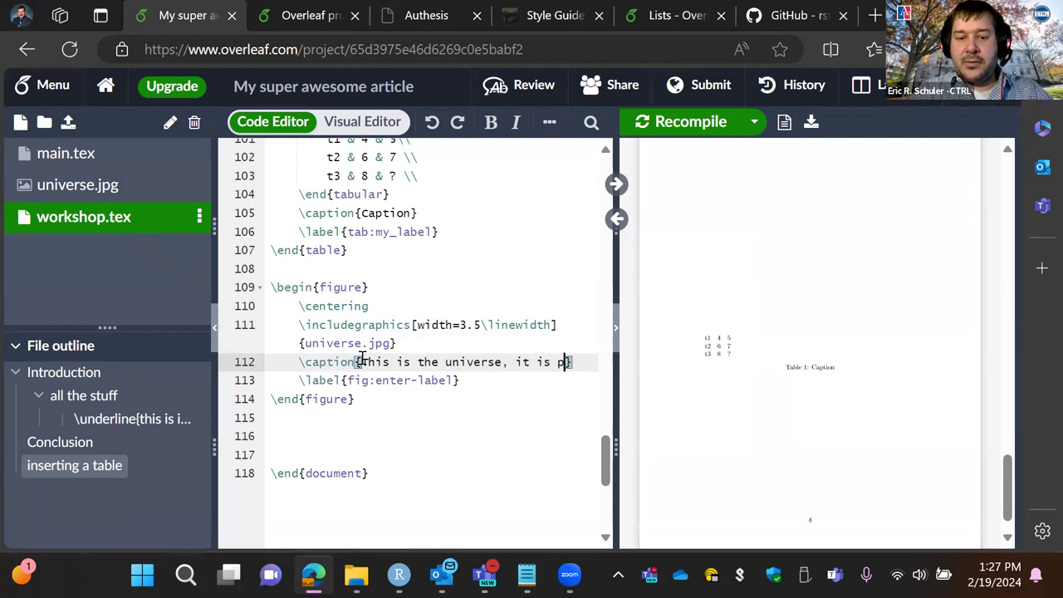
text( greta)
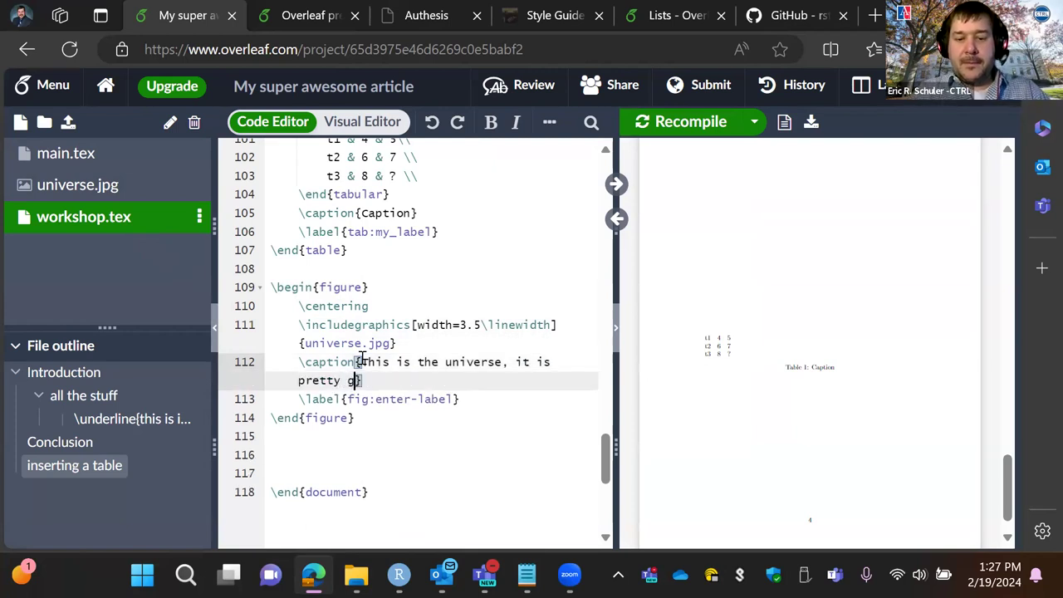
key(BackSpace)
key(BackSpace)
text(at)
- Recompile the document and check the universe.jpg figure in the PDF preview
click(417, 412)
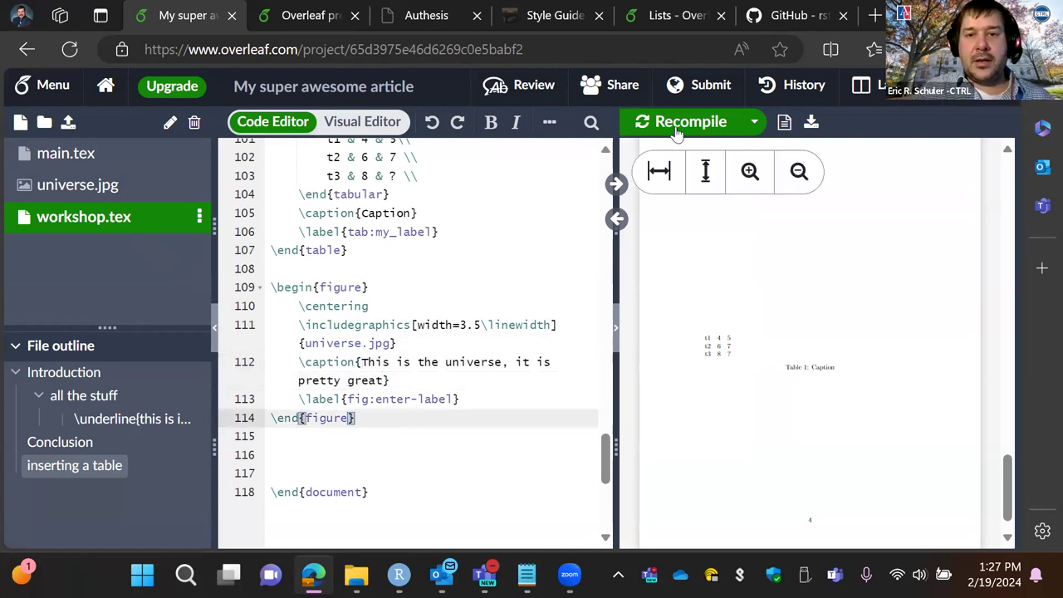
key(ctrl+s)
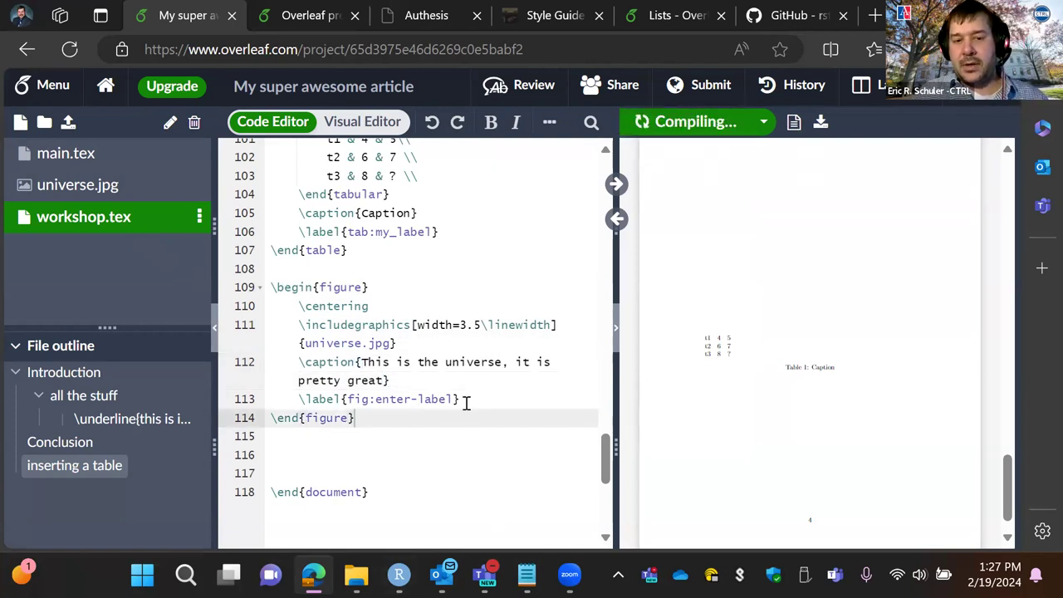
scroll(895, 455, down, 3)
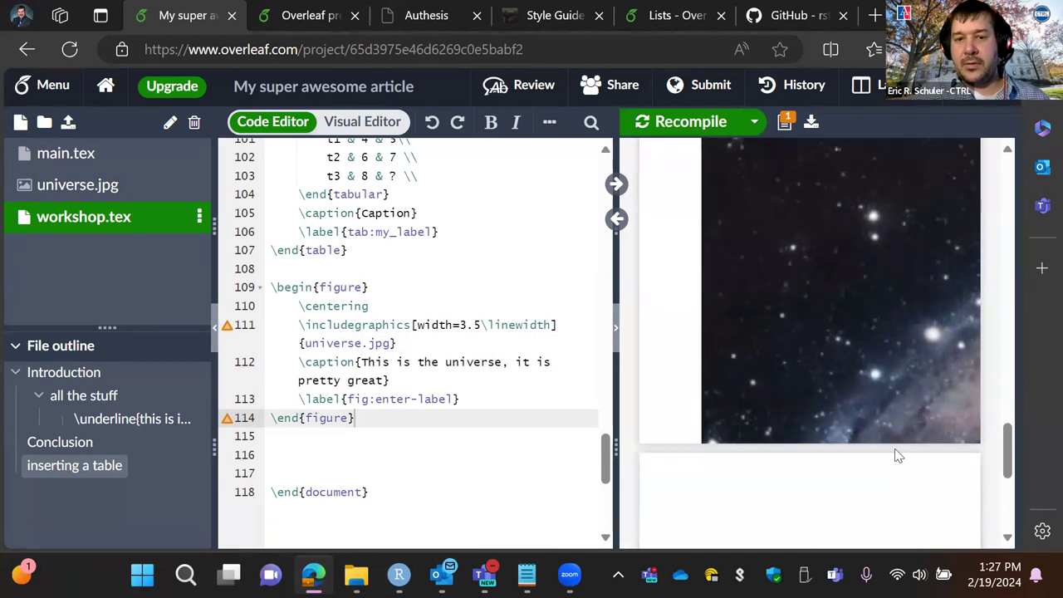
- Set the universe.jpg figure's width to .5\linewidth and recompile the document
click(462, 326)
key(Delete)
click(702, 121)
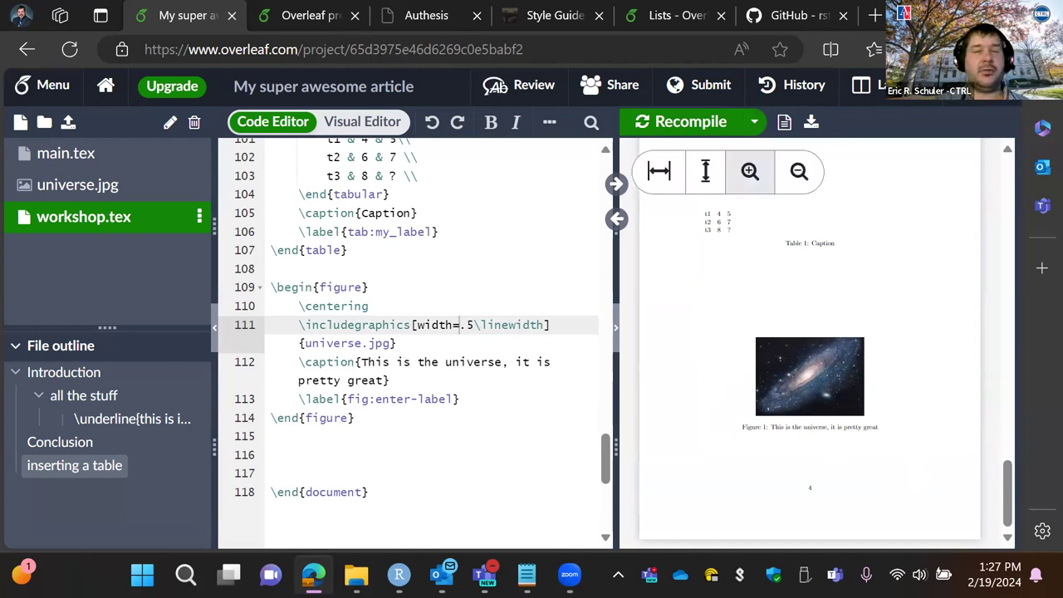
- Search the web in a new browser tab for "excel table into overleaf"
click(874, 16)
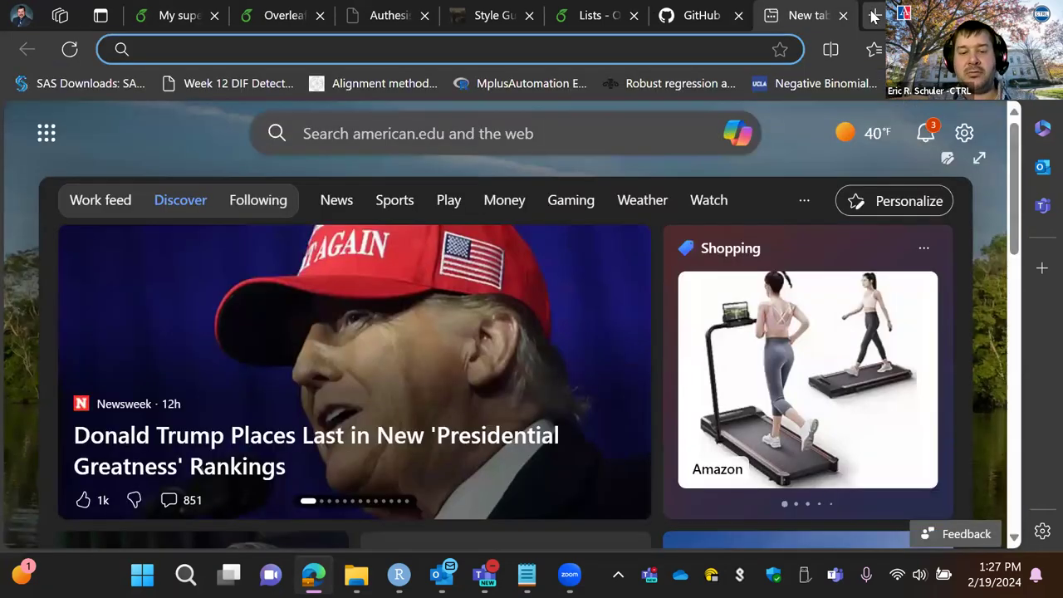
text(stata)
key(BackSpace)
key(BackSpace)
key(BackSpace)
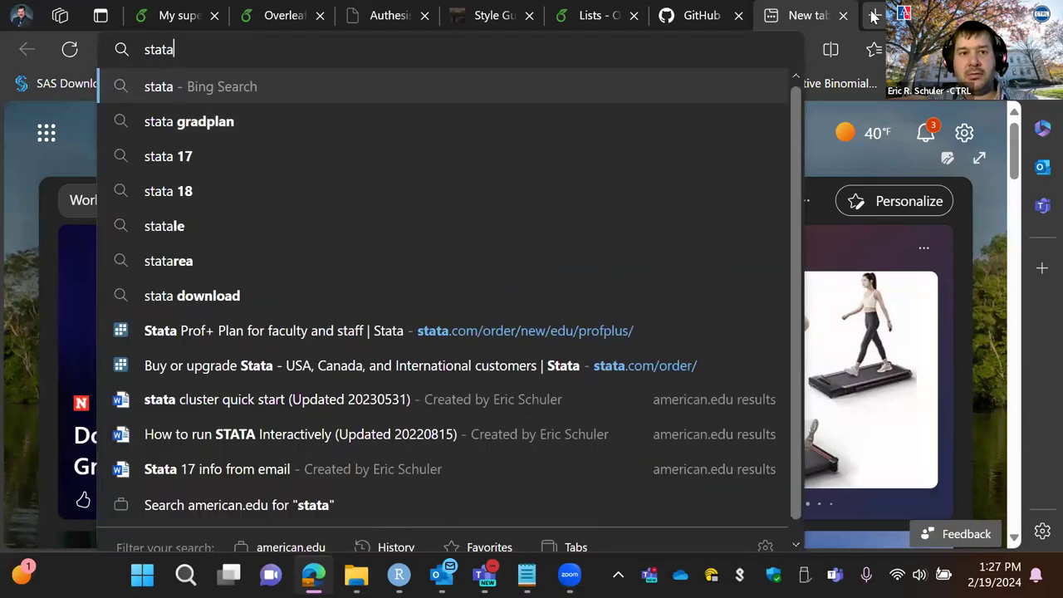
key(BackSpace)
key(BackSpace)
key(BackSpace)
text(ec)
key(BackSpace)
text(xcel table into )
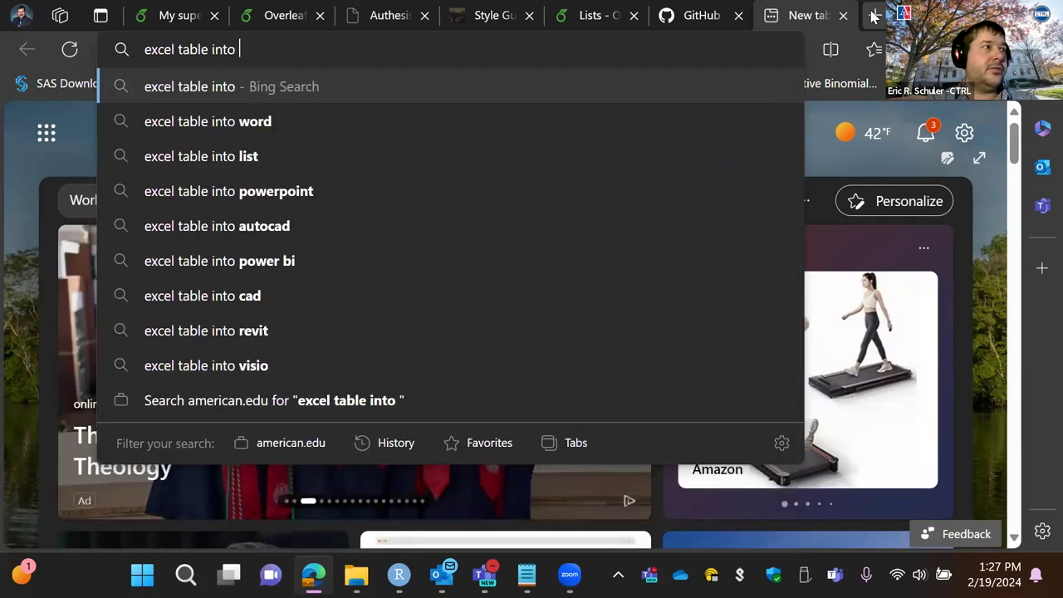
text(overleaf)
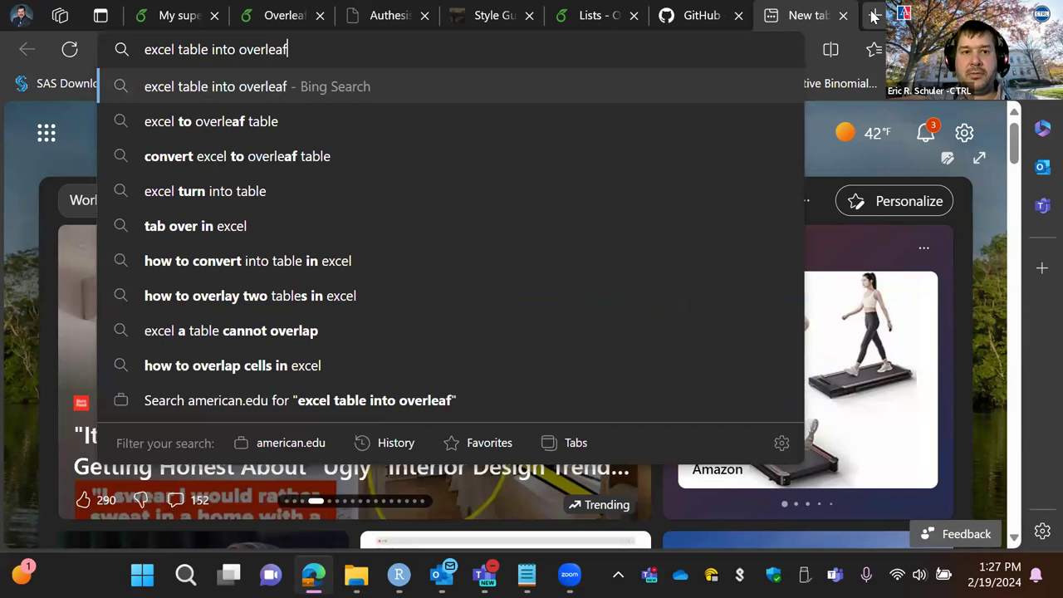
key(Return)
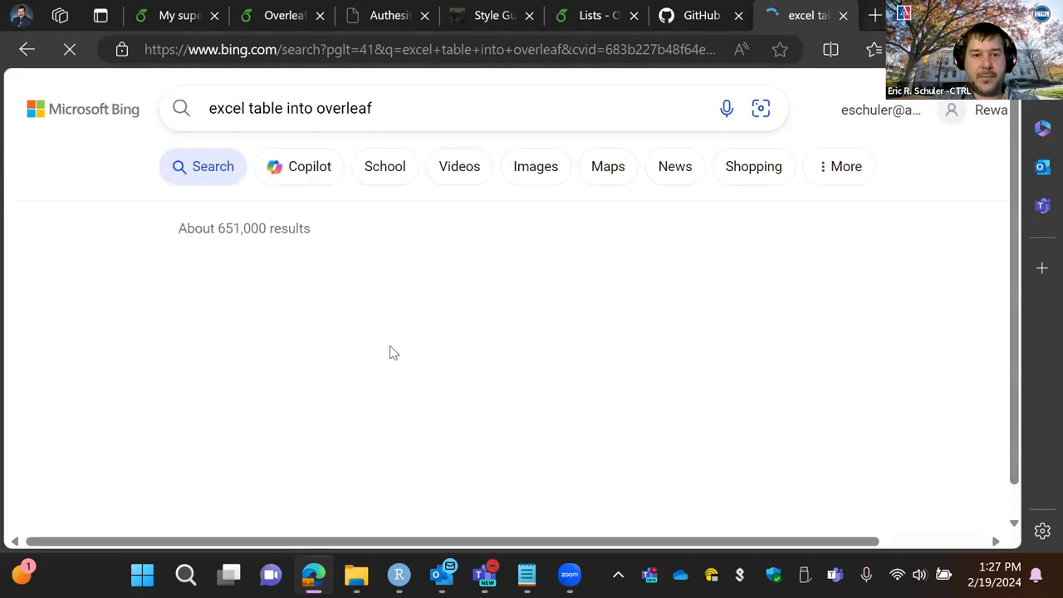
- Read the search page's answer on converting an Excel table for Overleaf with Tables Generator
scroll(392, 345, down, 1)
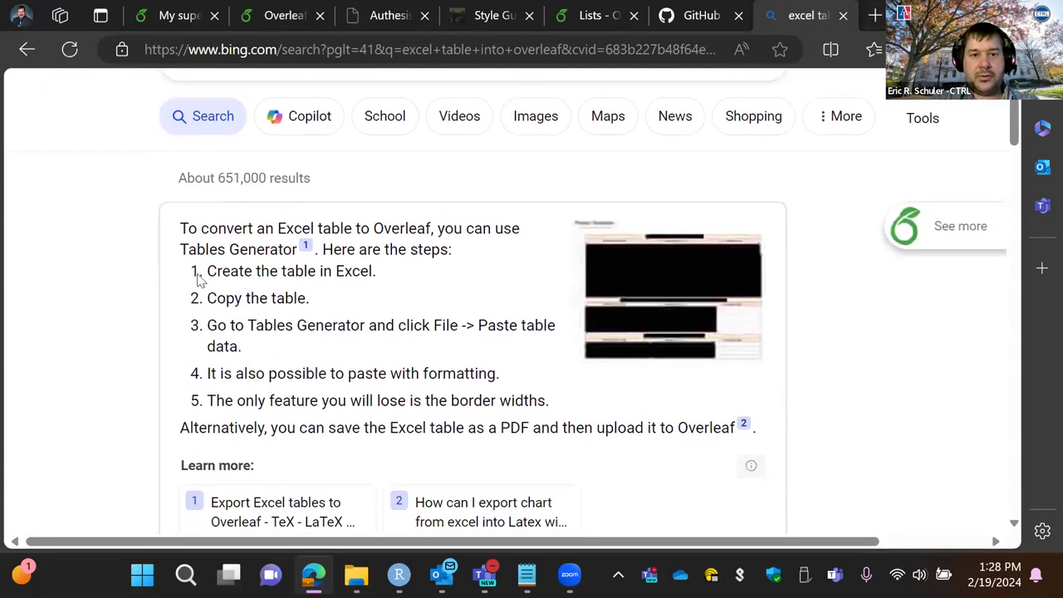
scroll(373, 314, down, 1)
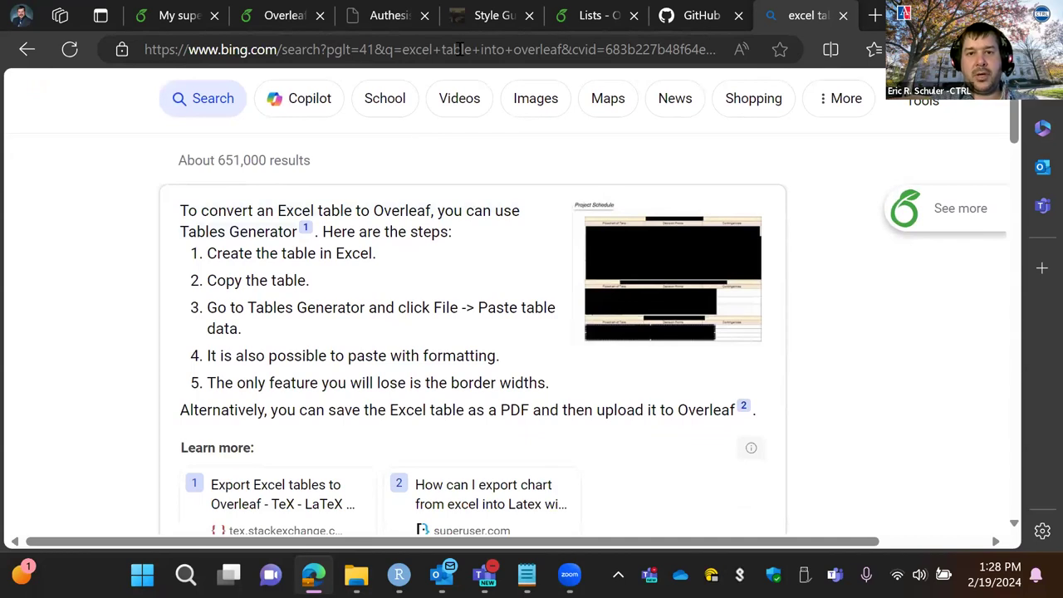
right_click(457, 49)
click(279, 332)
scroll(260, 401, down, 1)
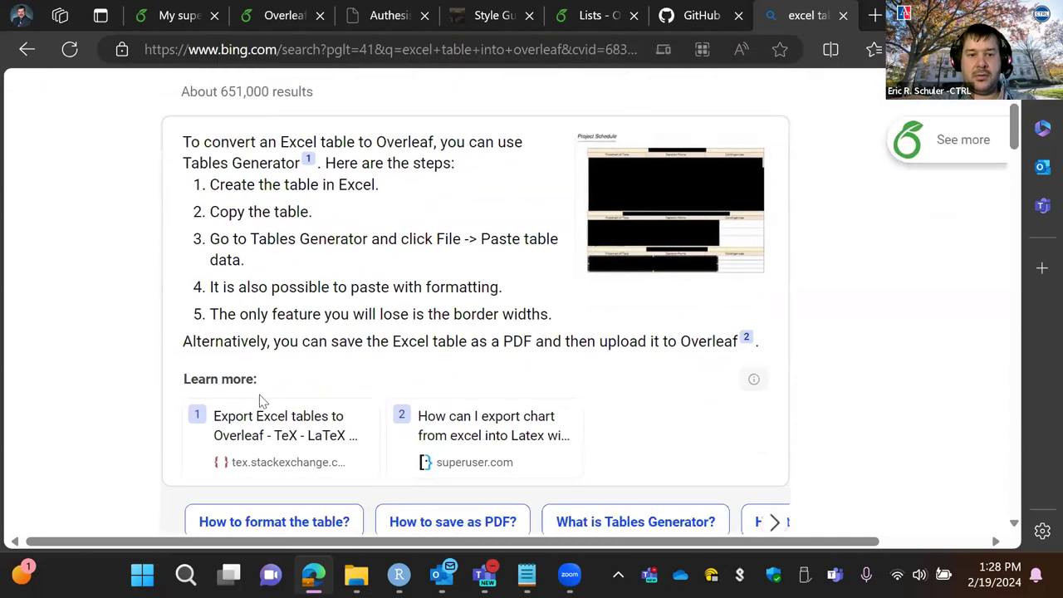
scroll(382, 240, up, 1)
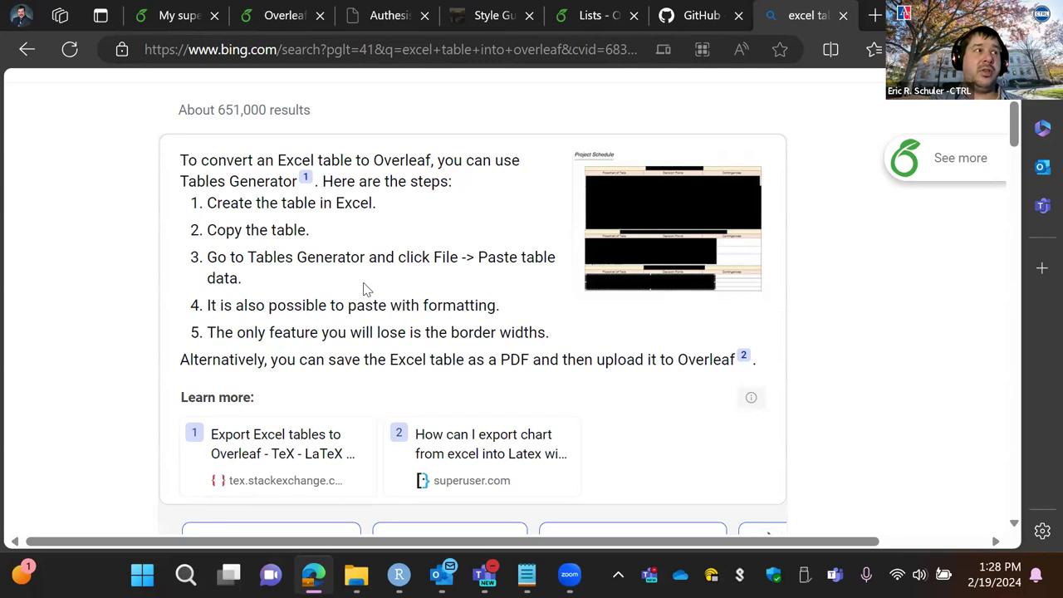
- Search the web for "stata table to overleaf"
click(372, 51)
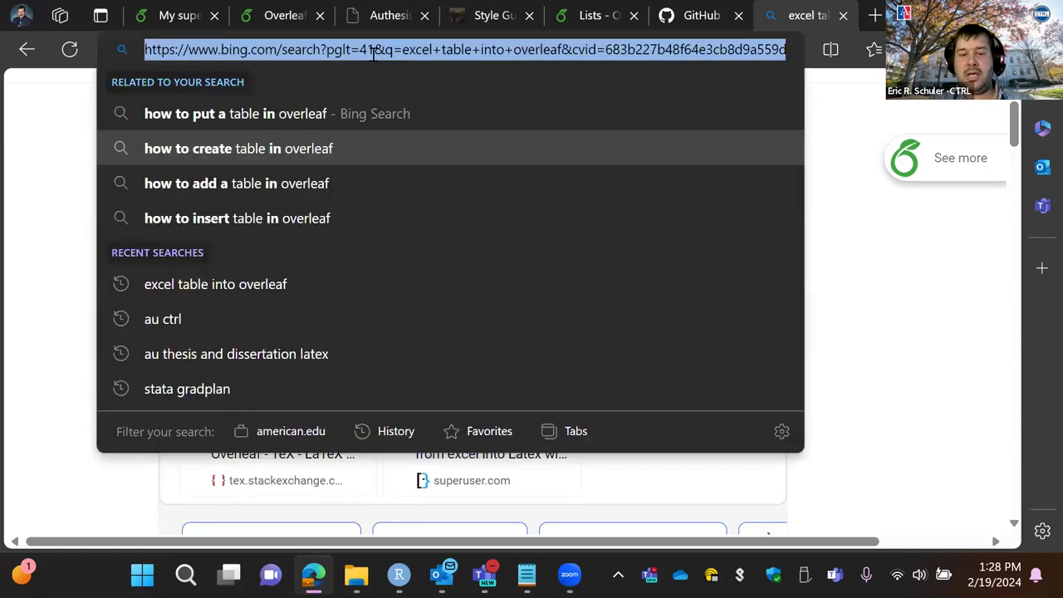
text(stata table to)
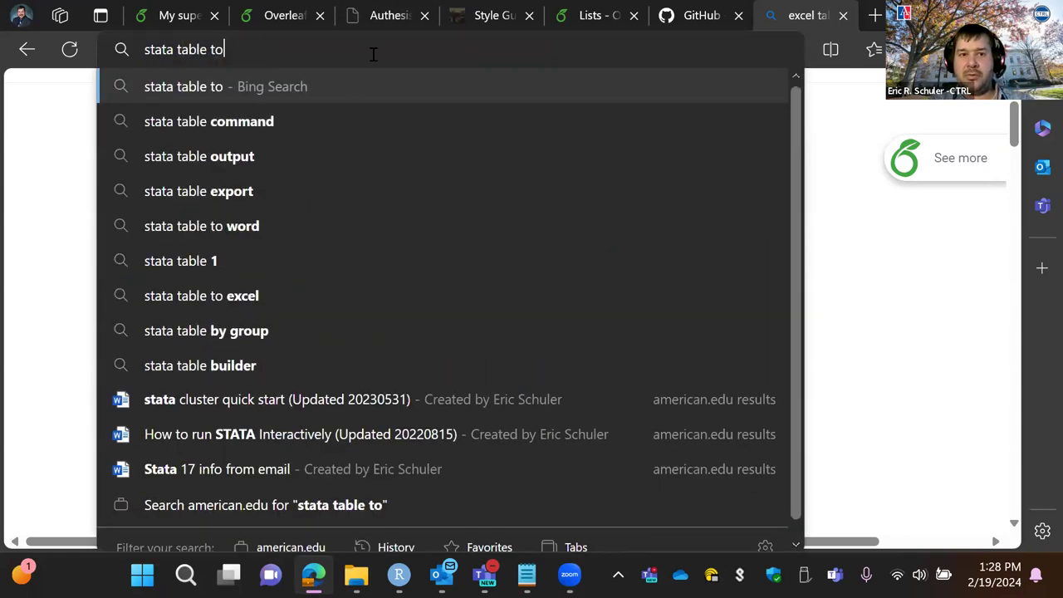
text( overleaf)
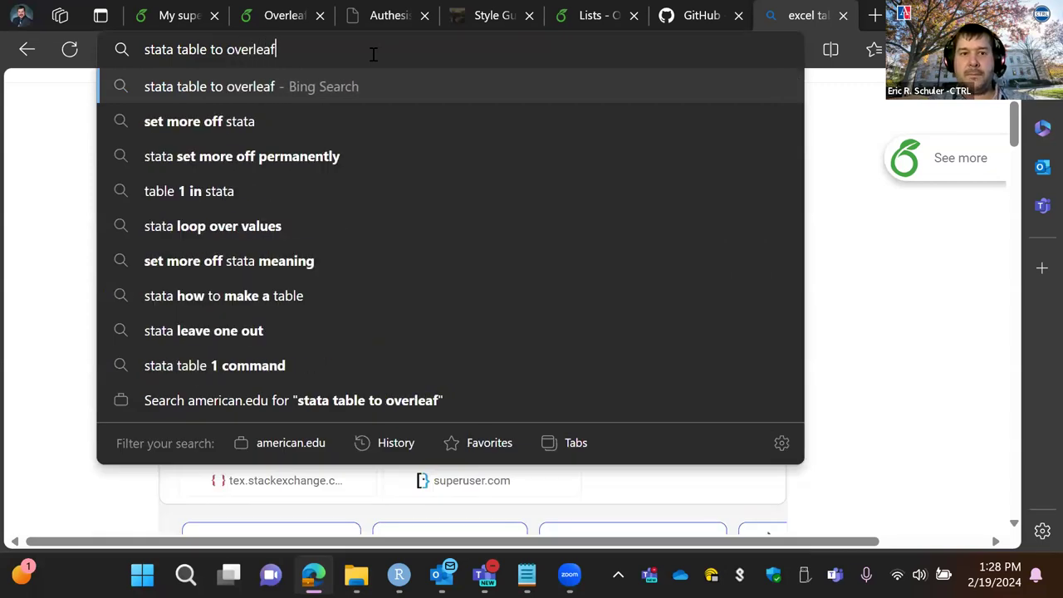
key(Return)
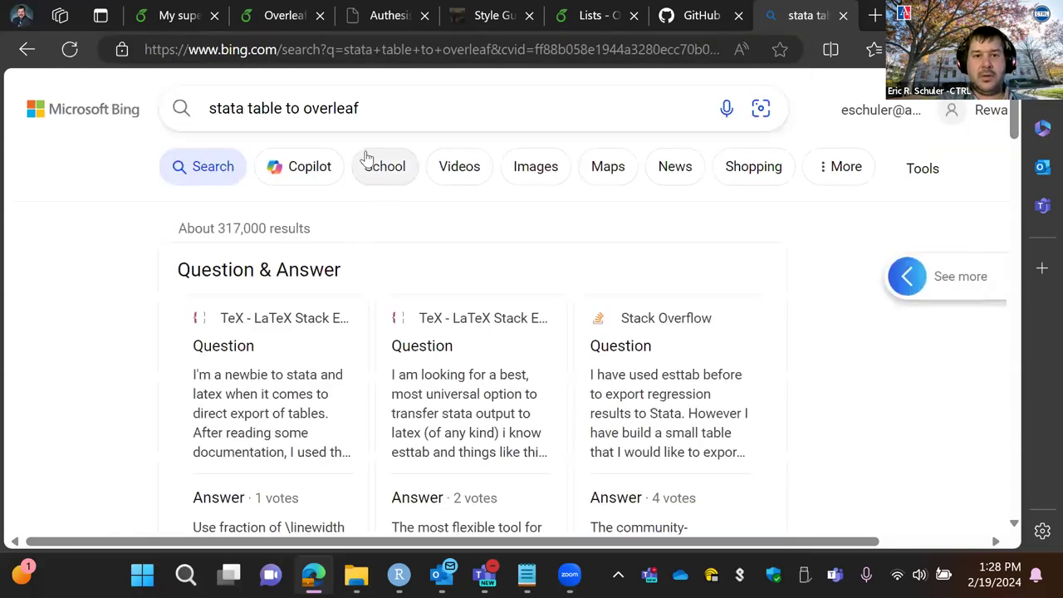
- Change the search query to "stata table to latex" and run it
drag(360, 106, 303, 109)
text(latex)
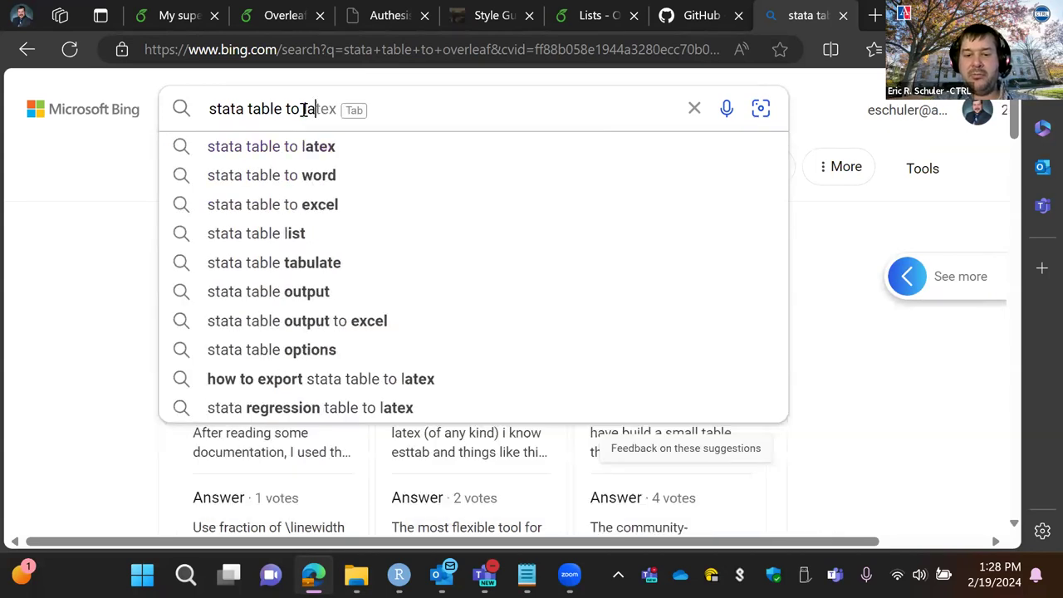
key(Return)
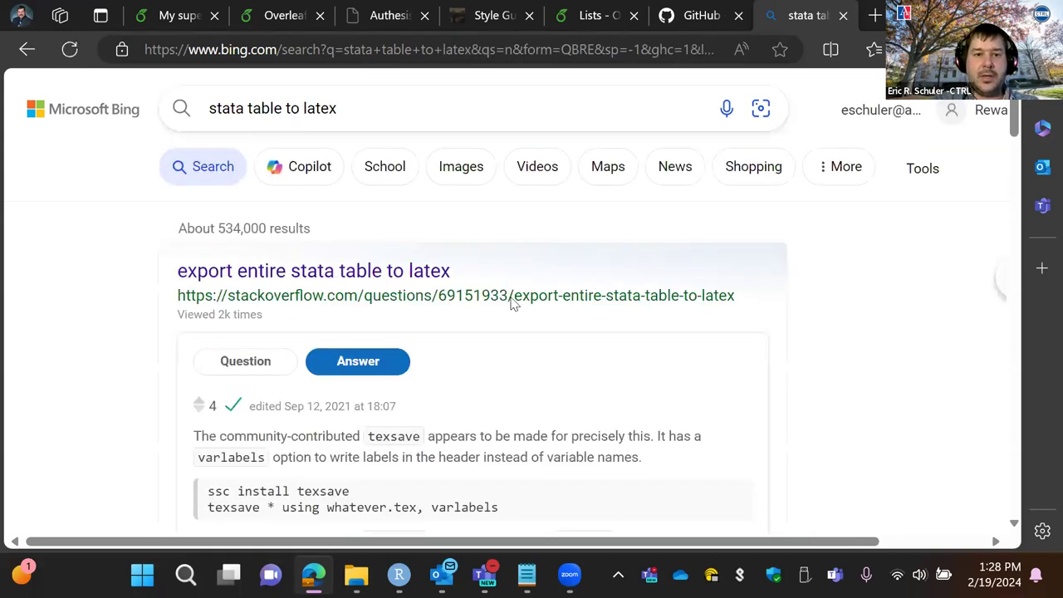
- Look through the Stata table export results and open "The Stata-to-LaTeX guide" on Medium
scroll(510, 301, down, 1)
scroll(462, 473, down, 1)
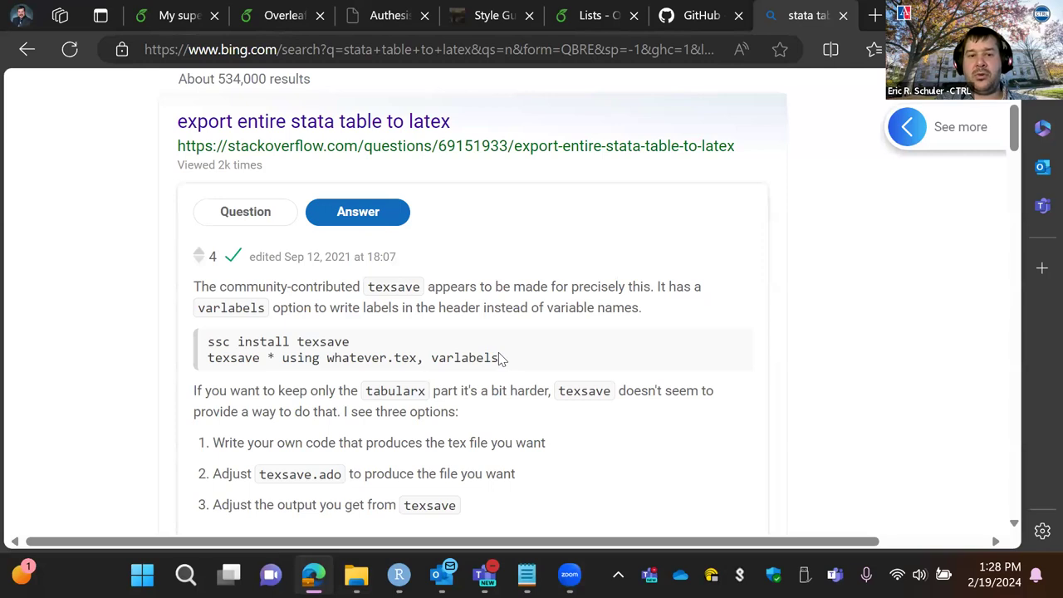
scroll(501, 358, down, 1)
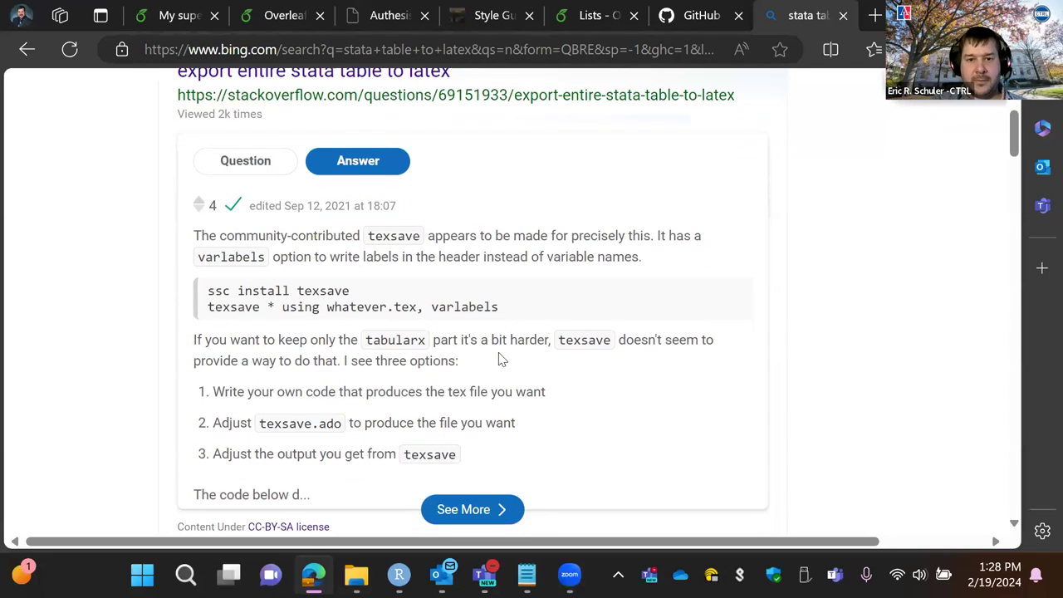
scroll(501, 357, down, 1)
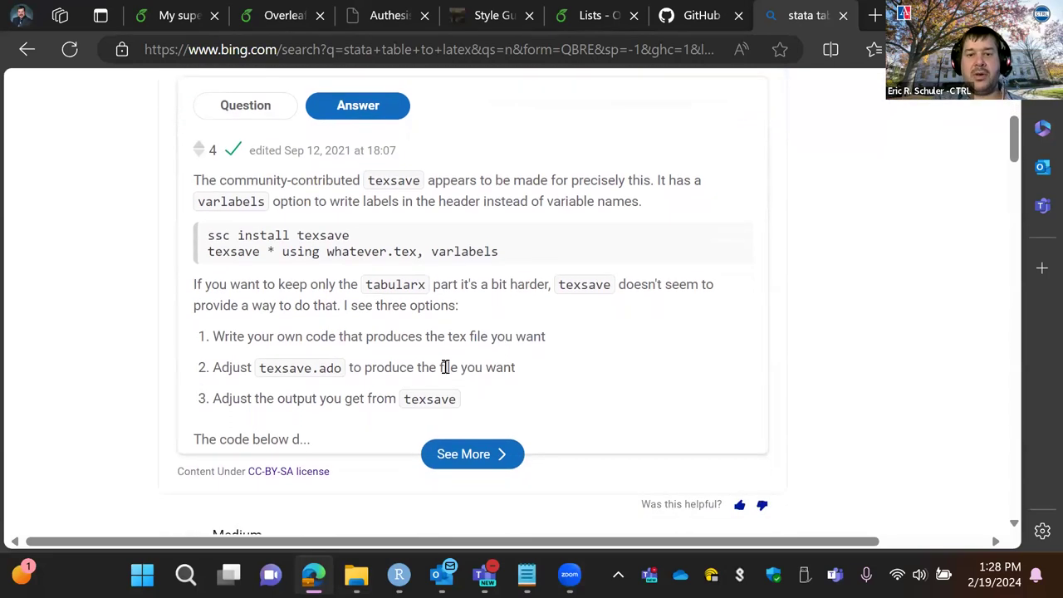
scroll(468, 366, down, 3)
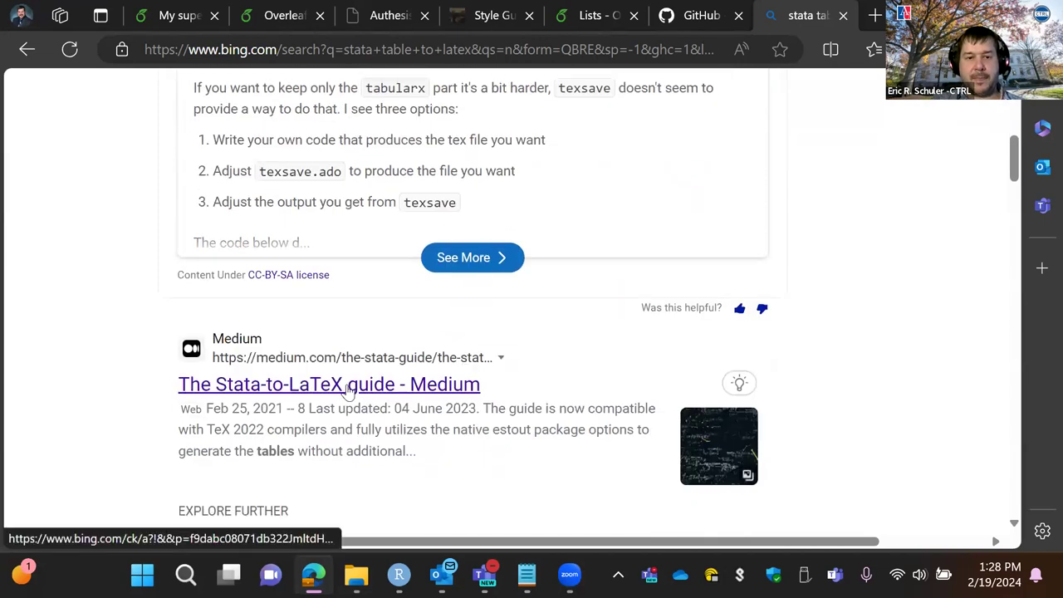
click(349, 388)
click(395, 52)
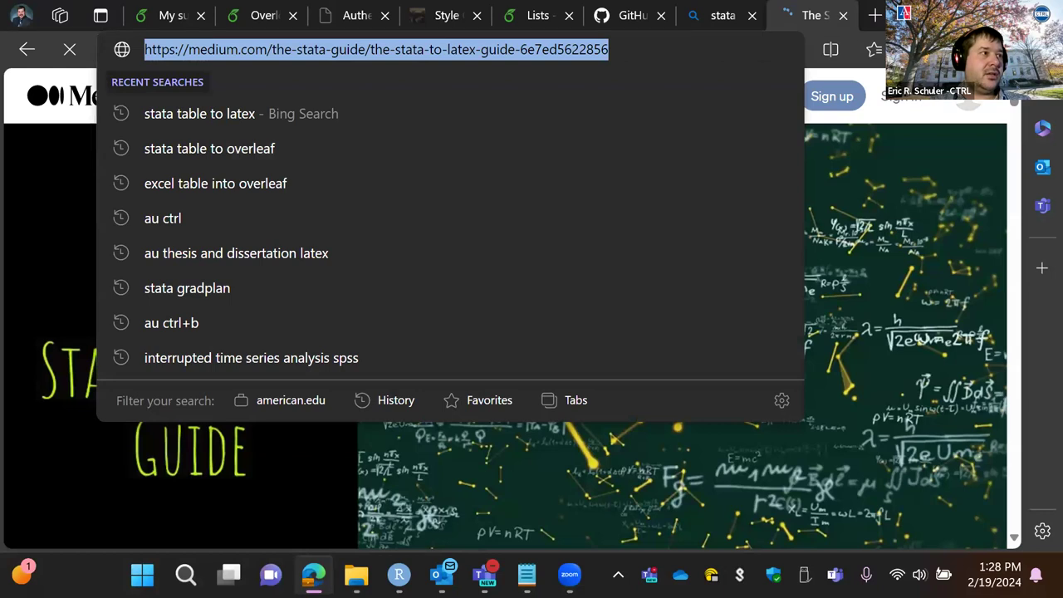
key(Escape)
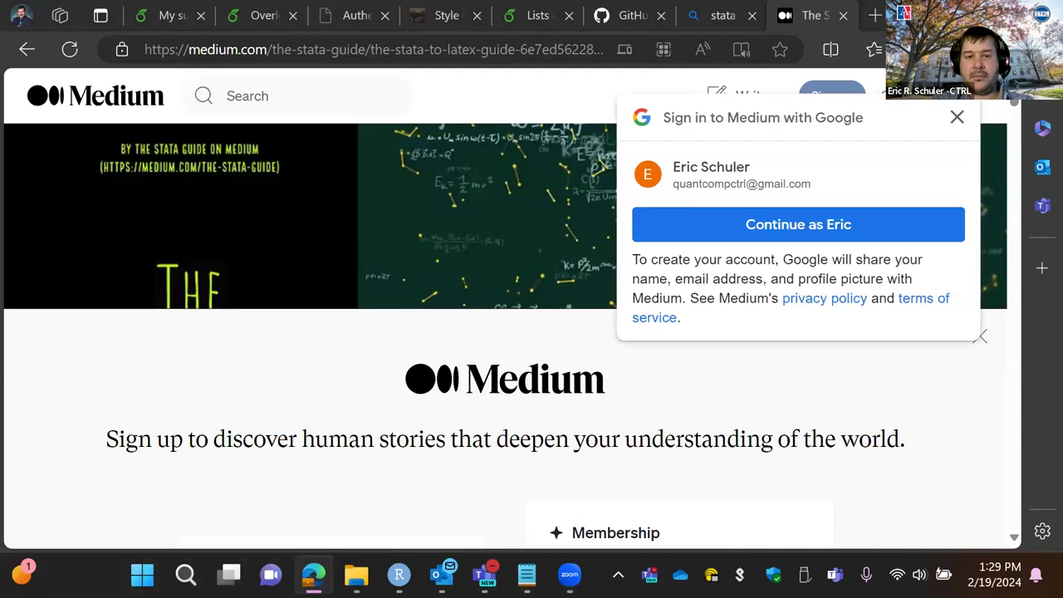
- Dismiss the Google sign-in prompt on the Medium guide page and return to the Overleaf article project
scroll(407, 337, down, 5)
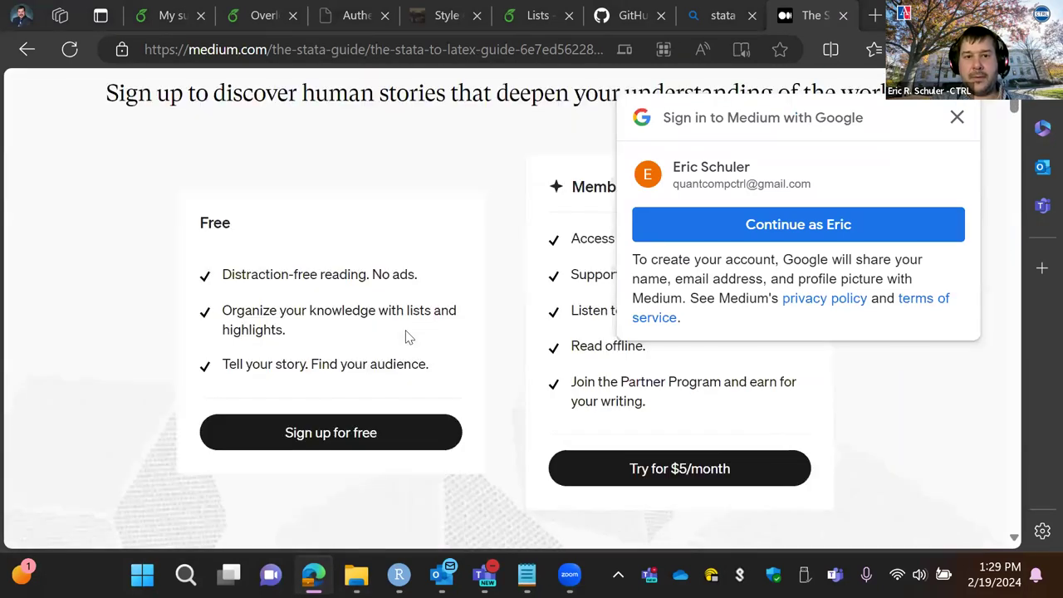
scroll(249, 216, up, 5)
scroll(239, 200, down, 5)
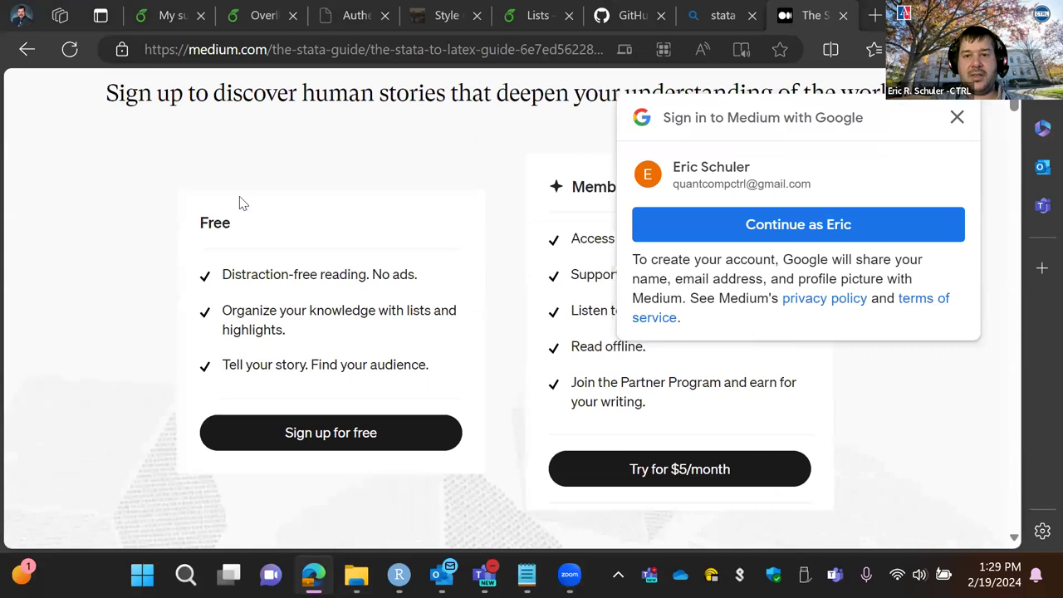
scroll(239, 203, up, 5)
scroll(239, 202, down, 4)
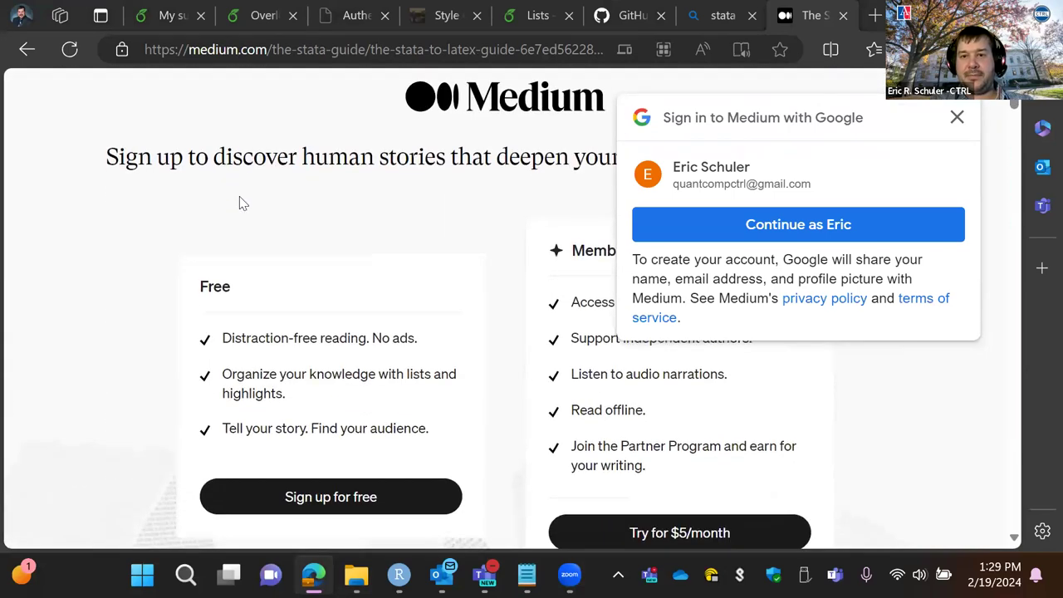
click(957, 118)
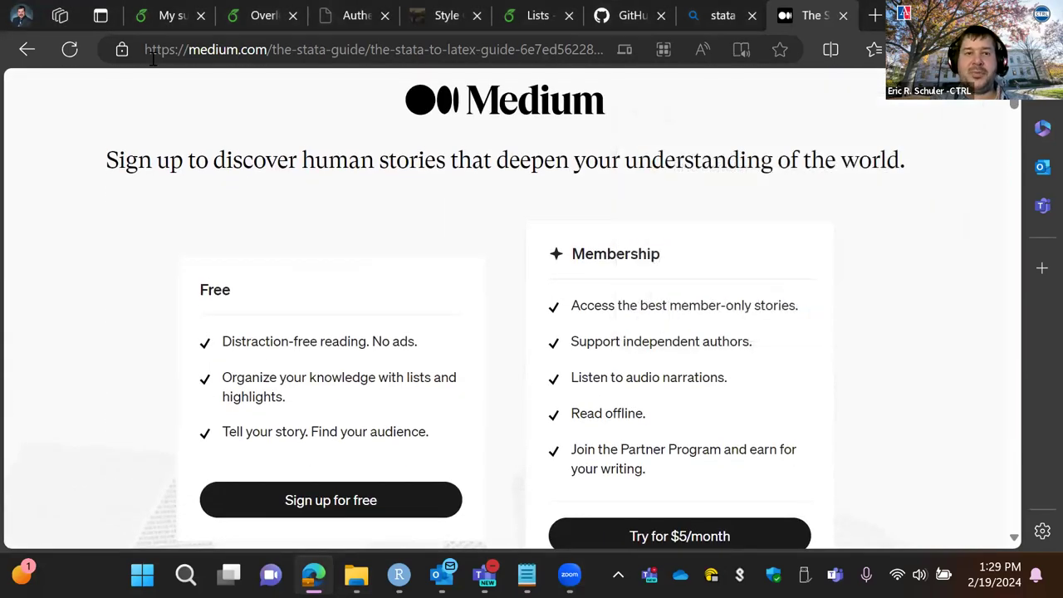
click(27, 49)
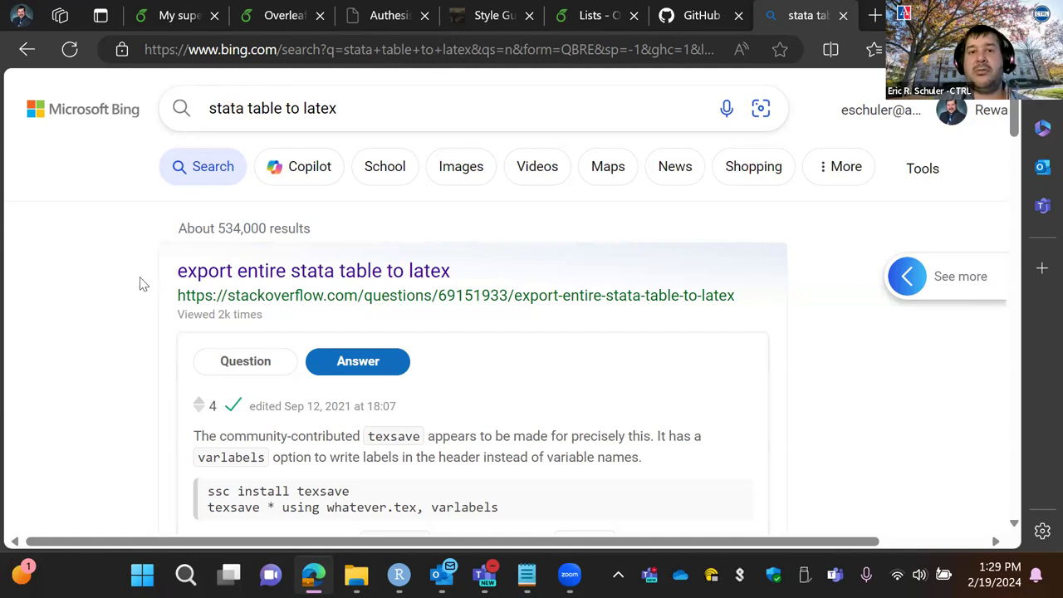
click(171, 8)
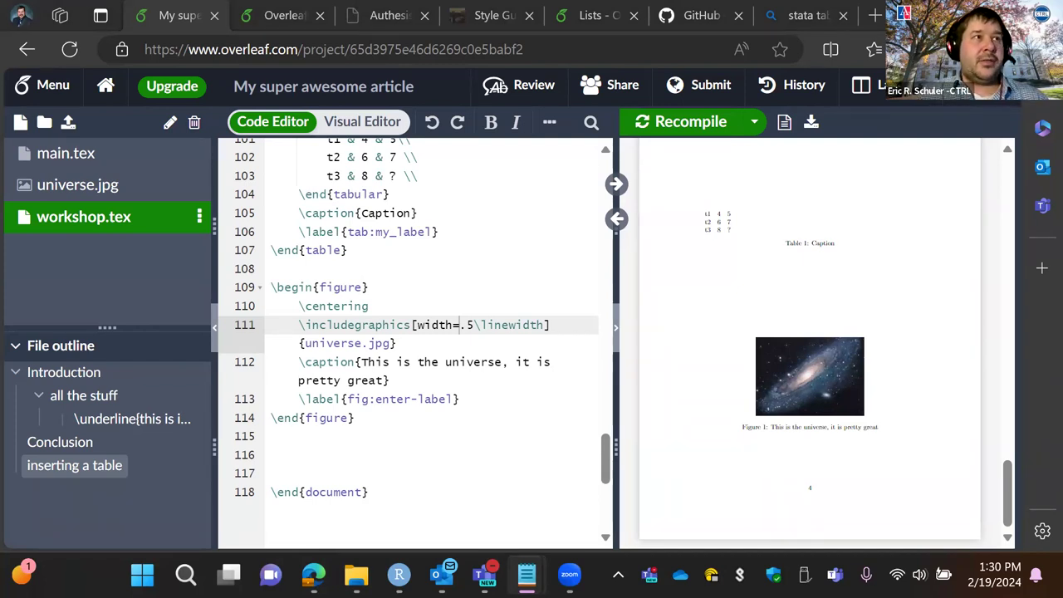
right_click(386, 474)
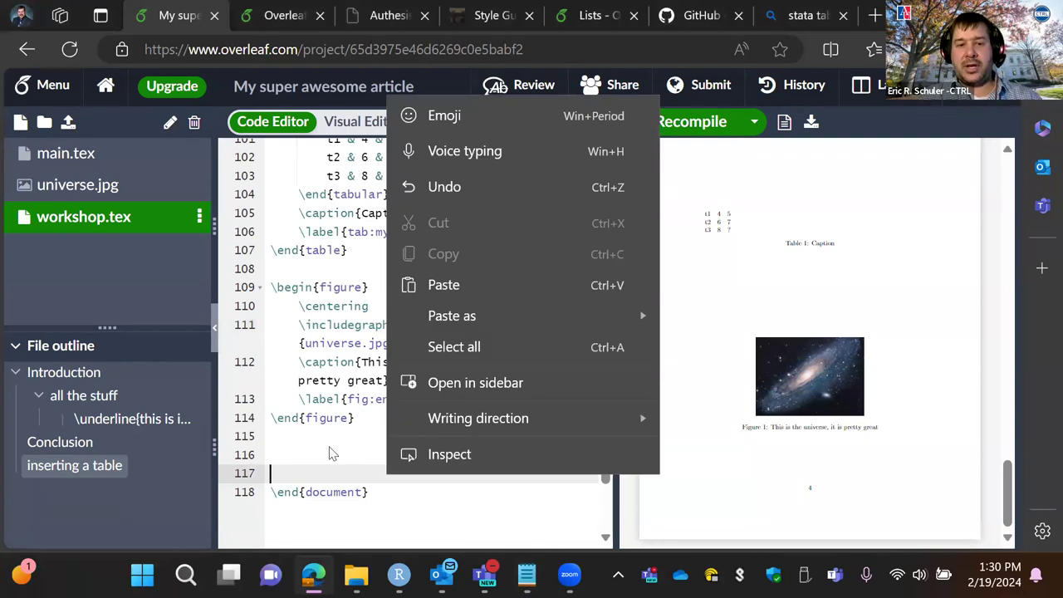
right_click(321, 448)
key(Escape)
key(super+period)
text(\sectio)
key(BackSpace)
key(BackSpace)
key(BackSpace)
key(BackSpace)
key(BackSpace)
key(BackSpace)
key(BackSpace)
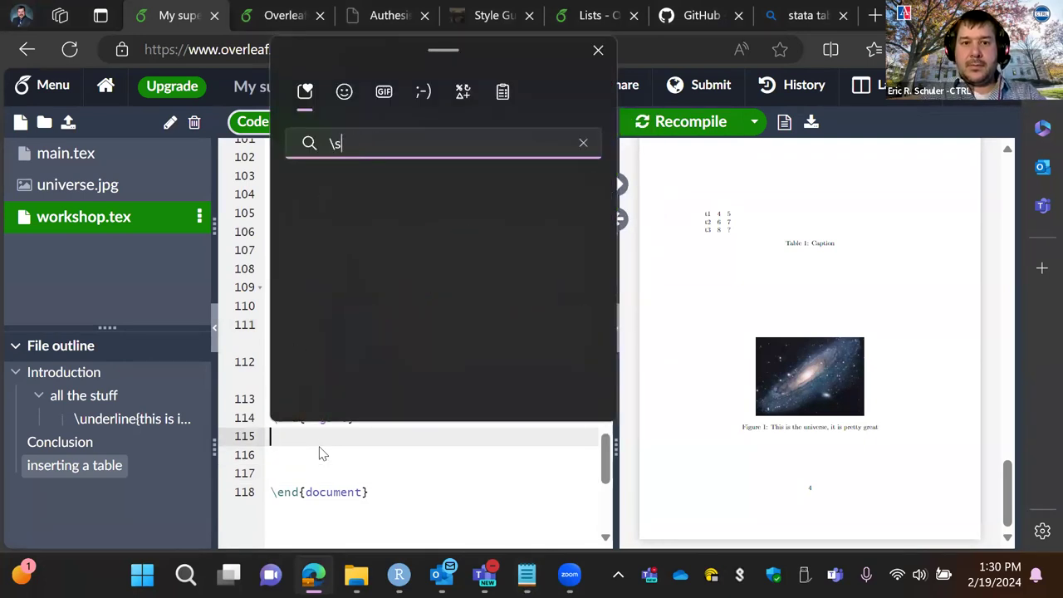
click(598, 49)
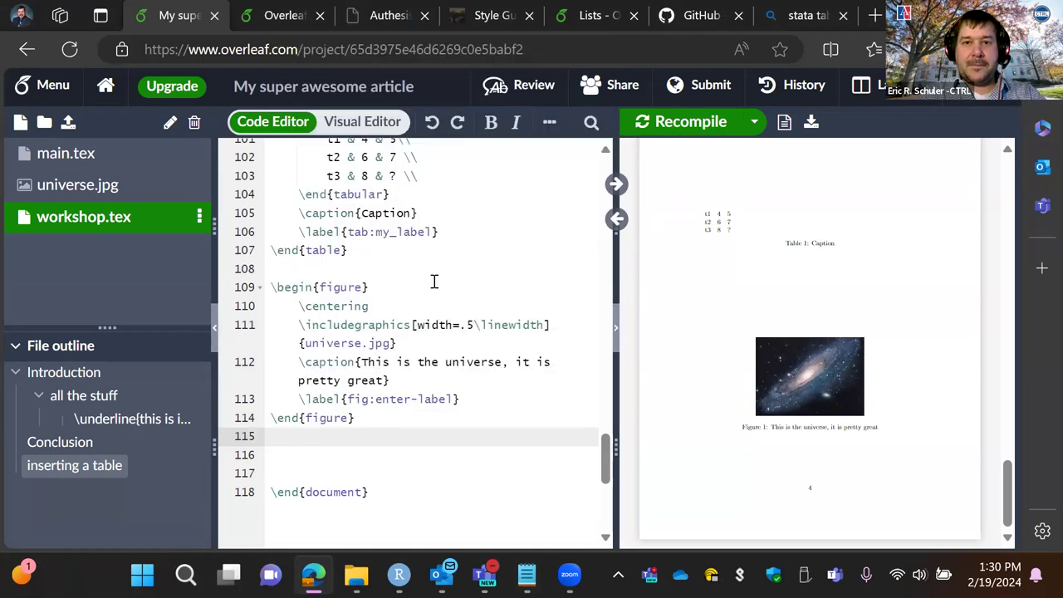
- Add a section titled "math" below the universe.jpg figure in workshop.tex, with blank lines beneath it for its content
click(304, 458)
text(\s)
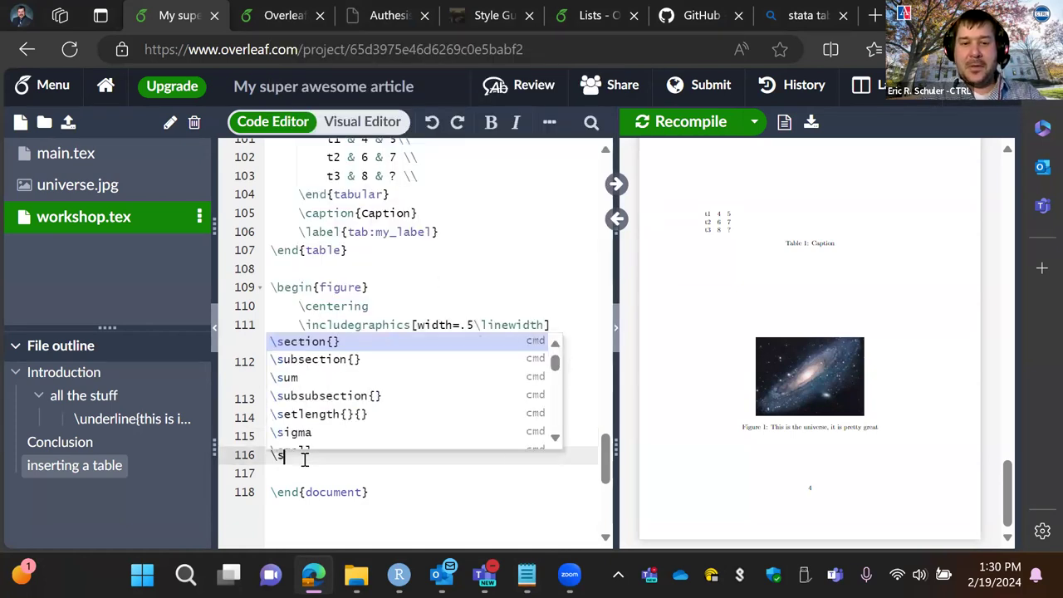
text(ection )
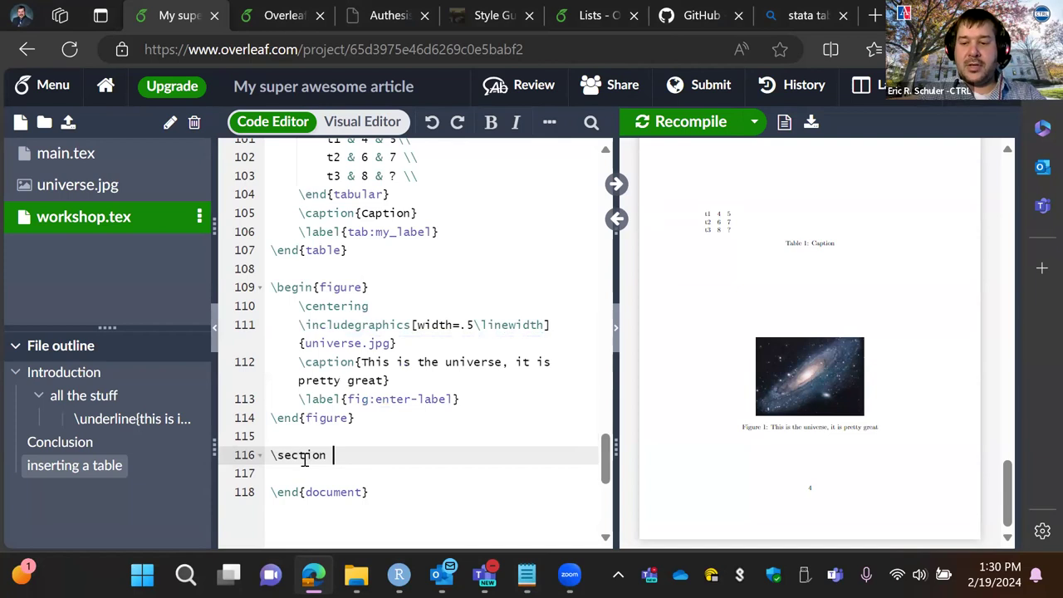
text({math})
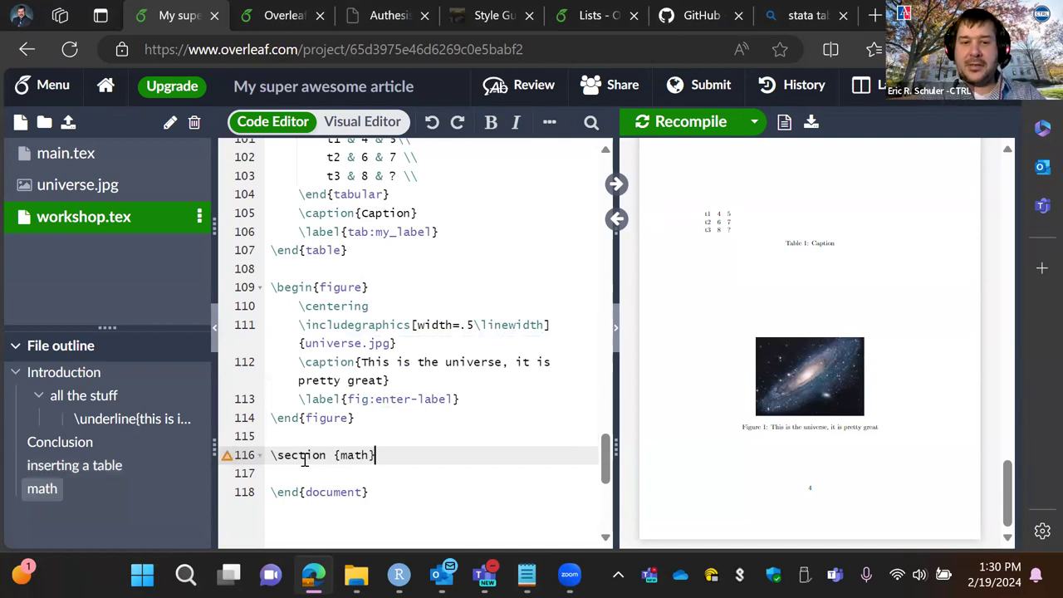
key(Return)
key(Return)
key(Return)
key(Up)
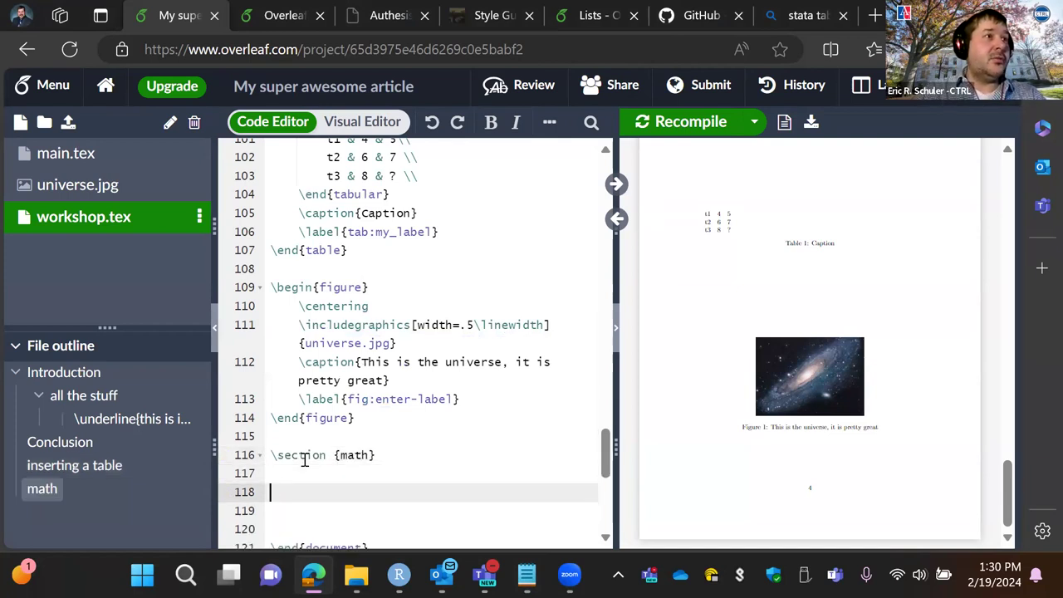
- Enter the inline equation $y = mx + b$ under the math section heading and recompile the article
text($y = m)
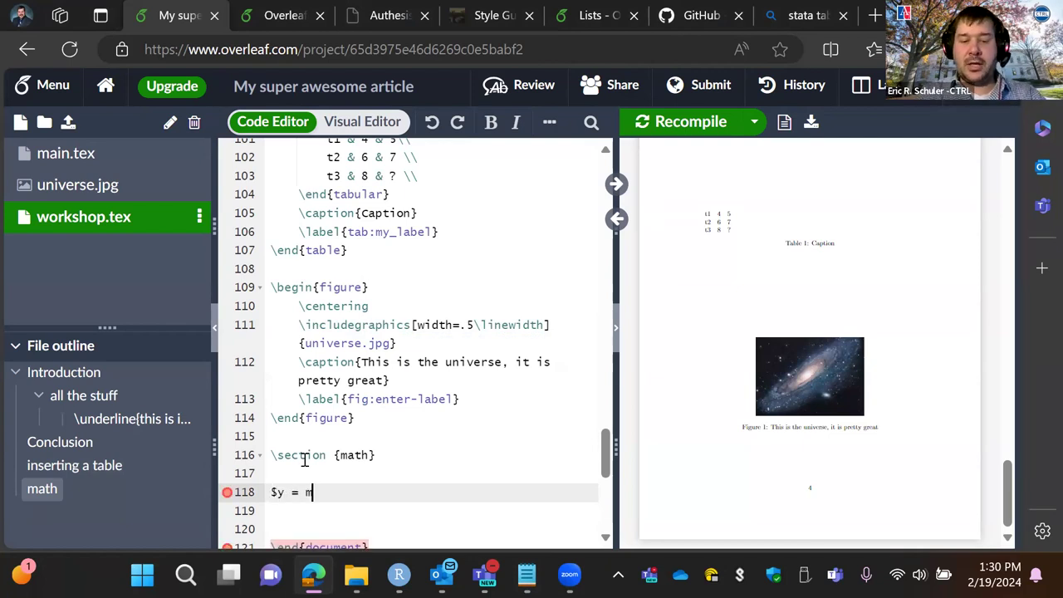
text(x + b)
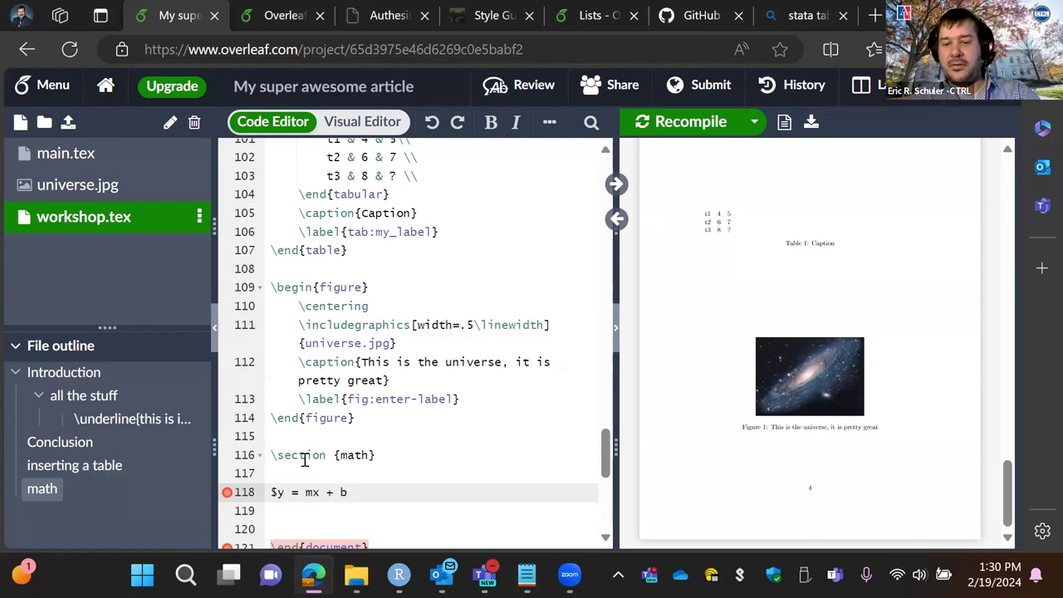
text($)
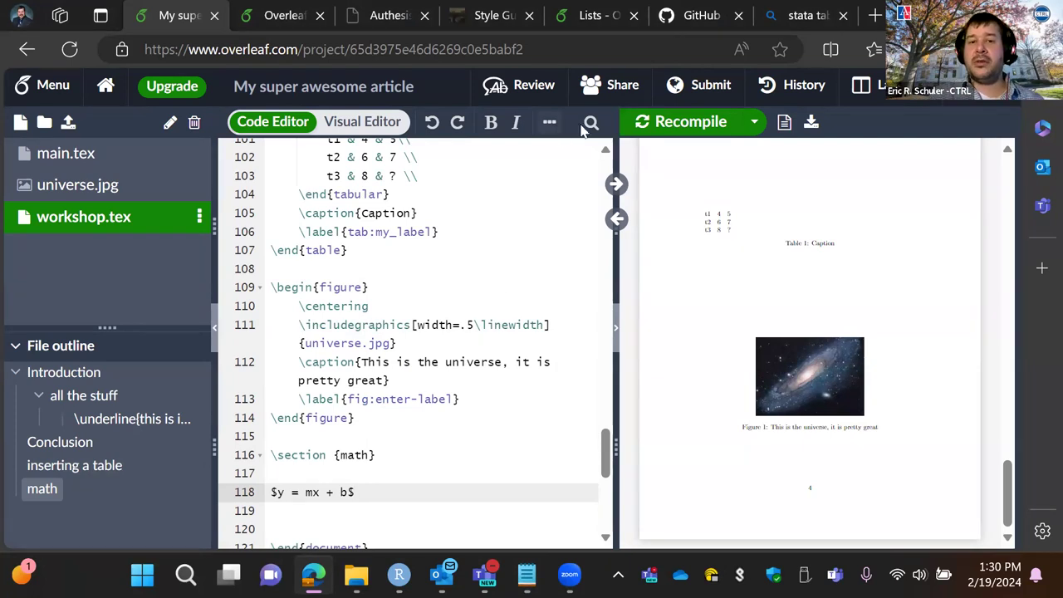
click(654, 121)
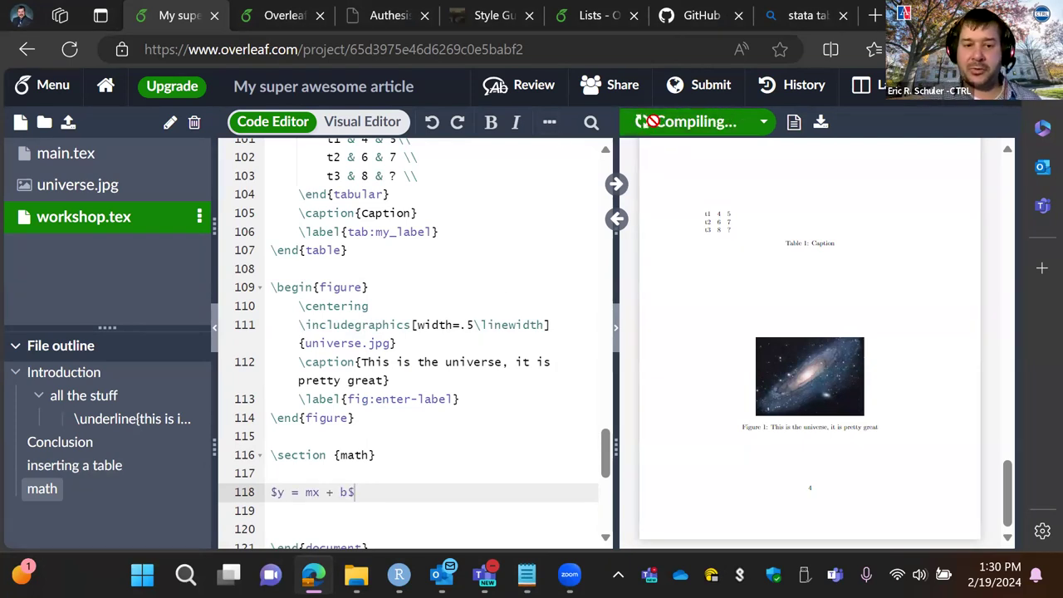
- Examine the compiled math section in the PDF preview to check how the inline equation is typeset
scroll(860, 420, up, 1)
scroll(864, 426, down, 1)
scroll(834, 399, up, 2)
scroll(838, 397, up, 2)
scroll(835, 397, down, 4)
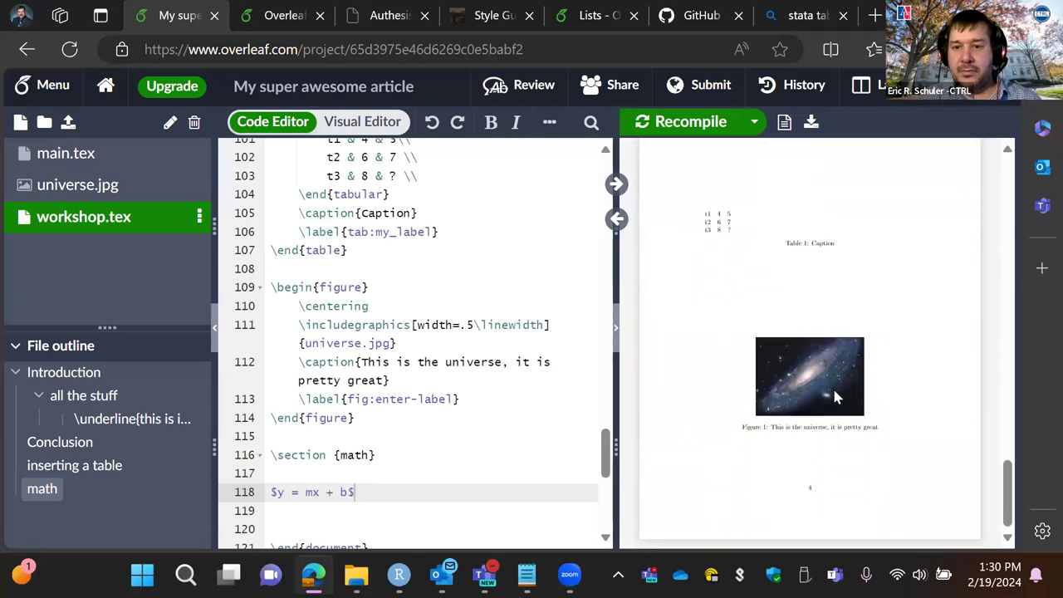
scroll(834, 394, up, 3)
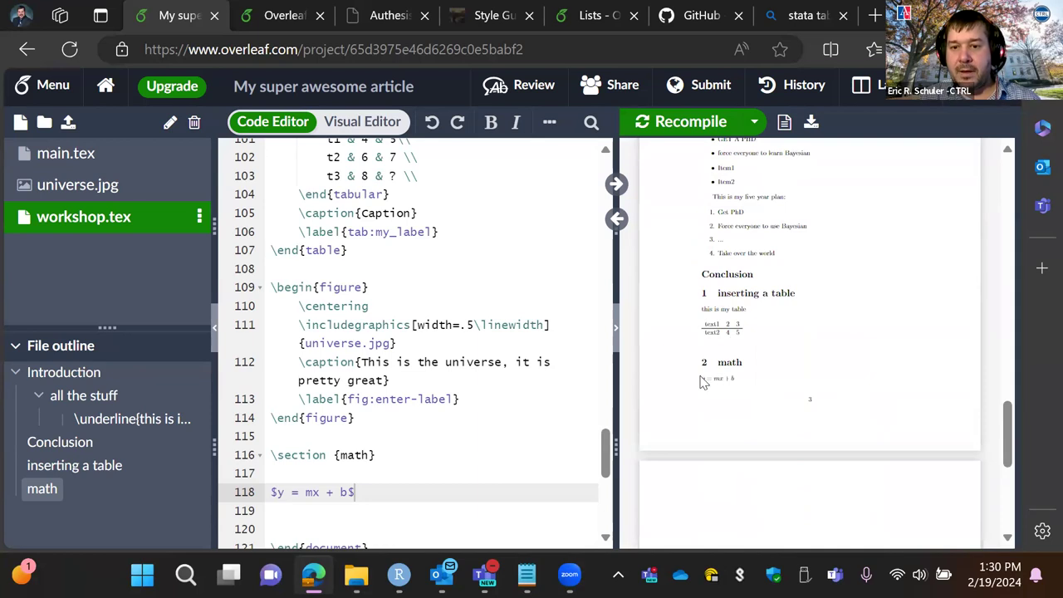
scroll(705, 381, up, 5)
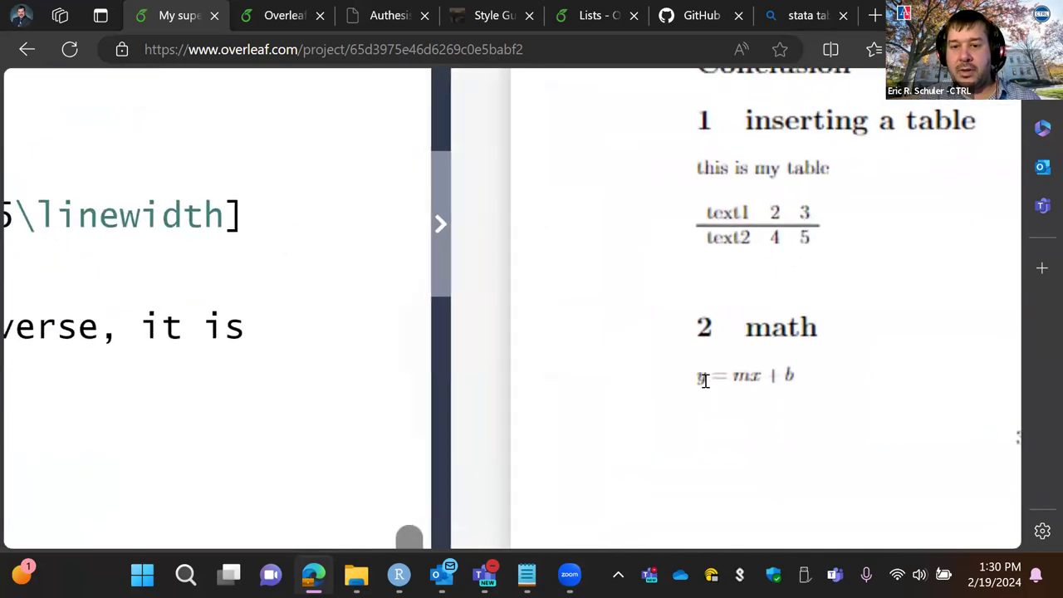
scroll(810, 375, down, 2)
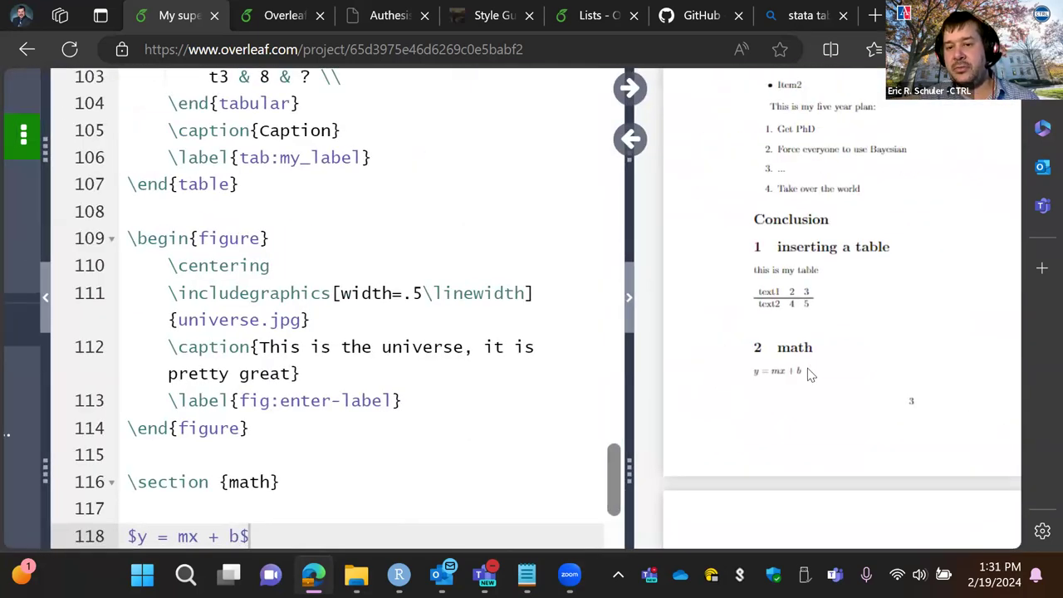
scroll(811, 375, down, 3)
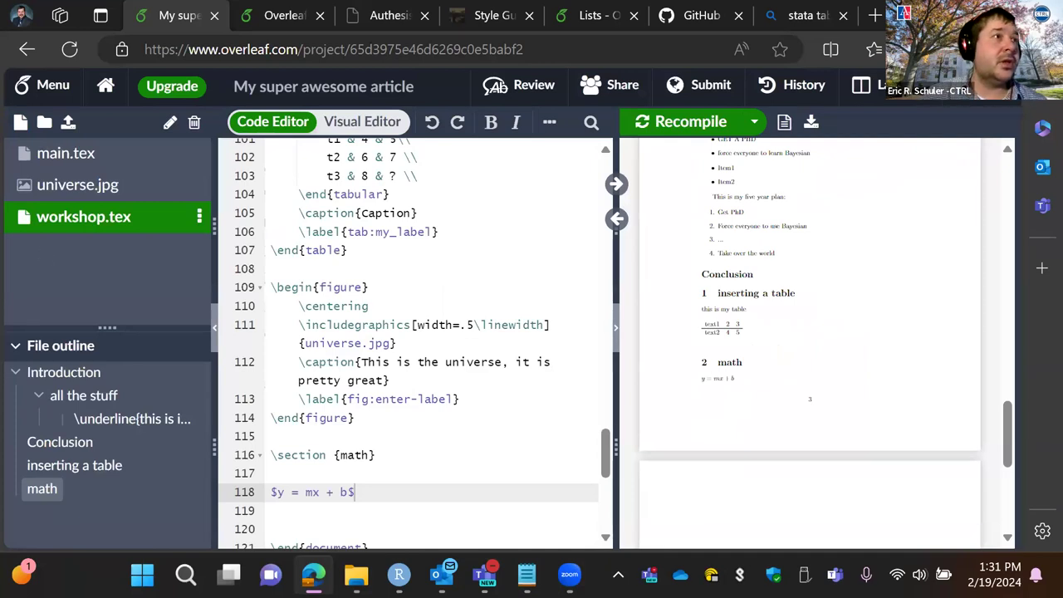
- Add a section titled "Even More Math" with the equation \pi = 3.1456 labelled eq:pi, recompile, and compare it with the inline equation in the PDF
key(alt+Tab)
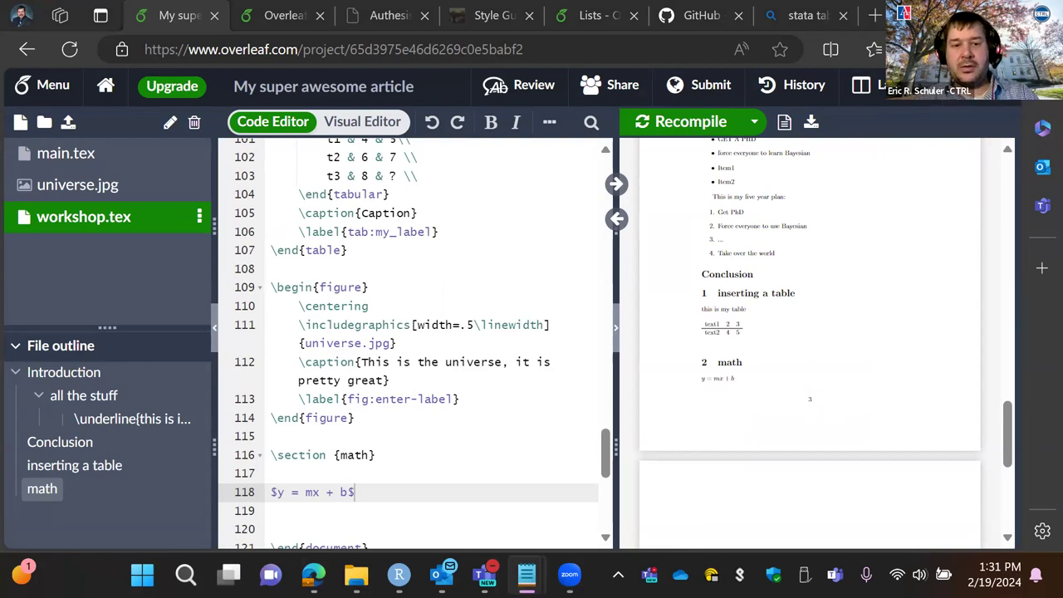
click(302, 515)
key(Return)
text(\section{Even More Math}  \begin{equation} \label{eq:pi}     \pi = 3.1456 \end{equation})
scroll(316, 499, down, 2)
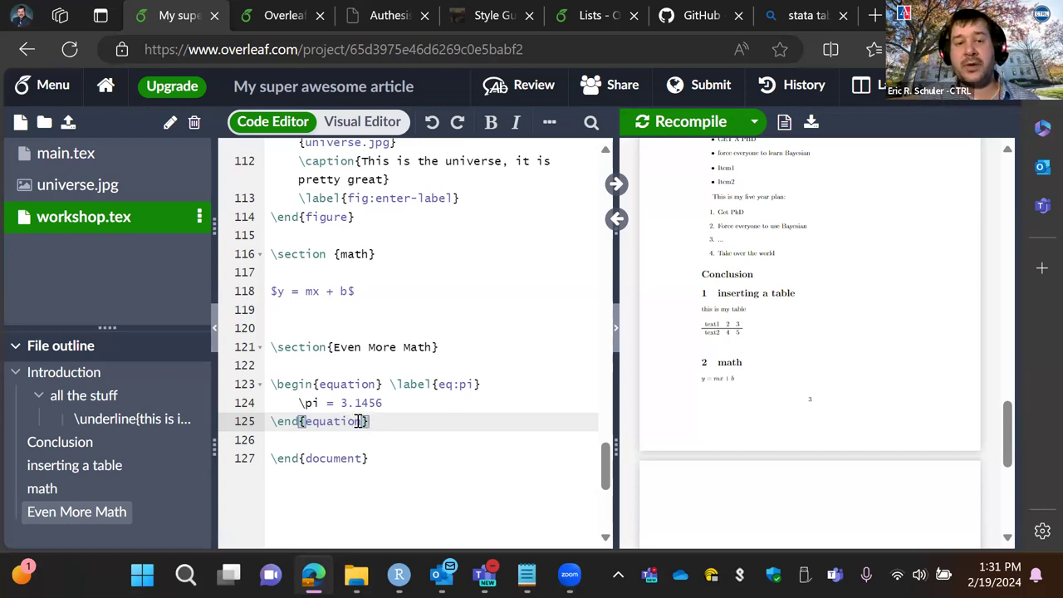
click(652, 124)
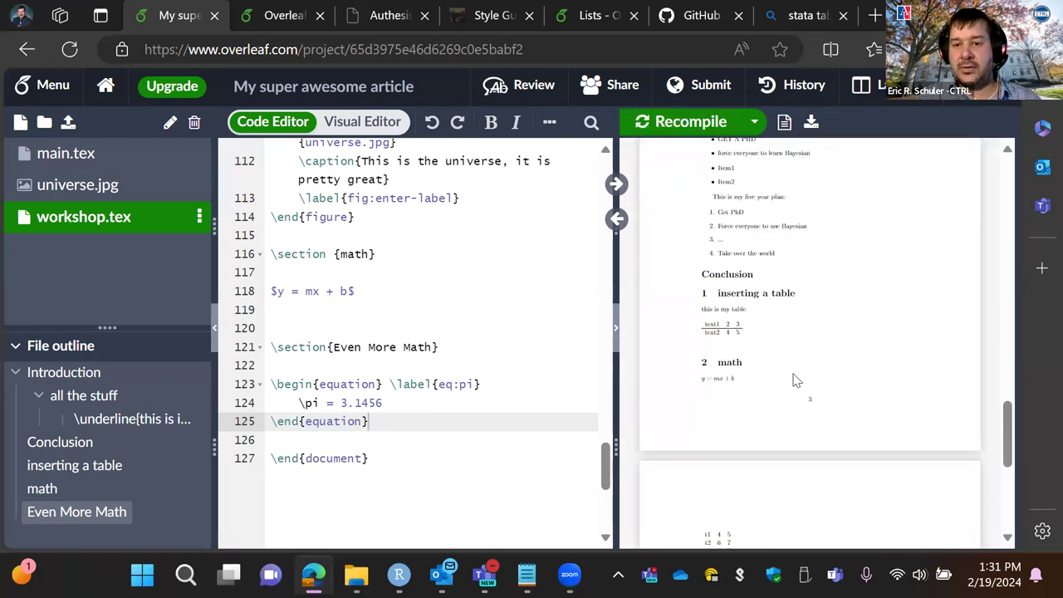
scroll(794, 379, down, 4)
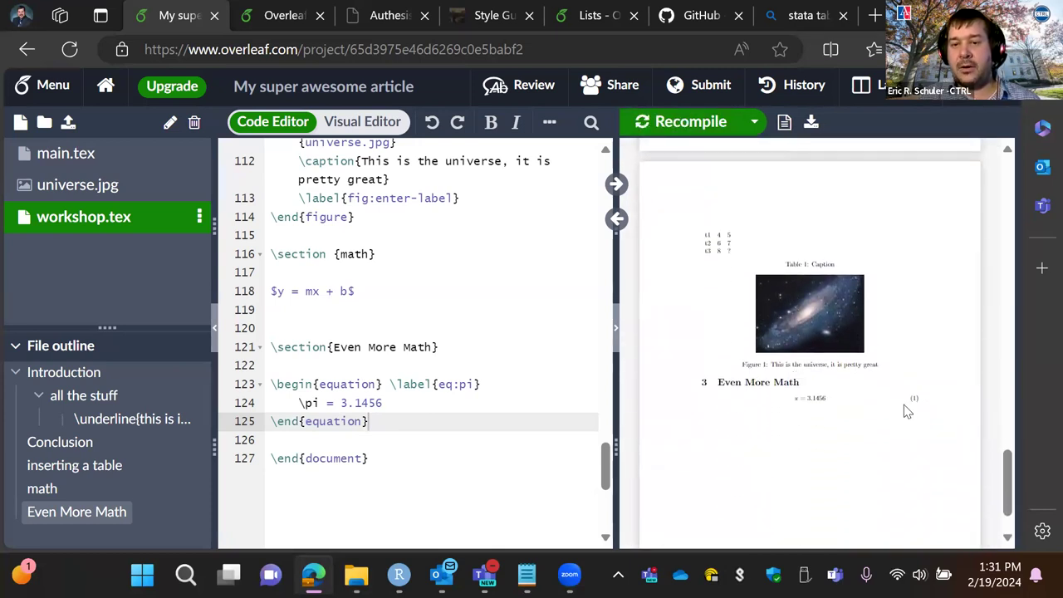
scroll(602, 375, up, 2)
scroll(604, 379, down, 1)
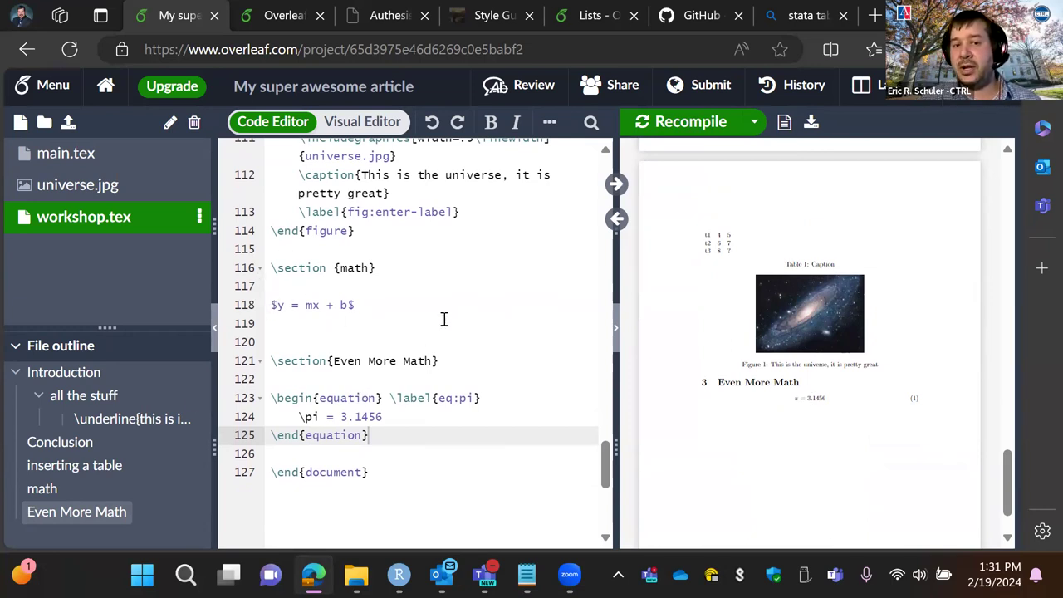
scroll(789, 336, up, 3)
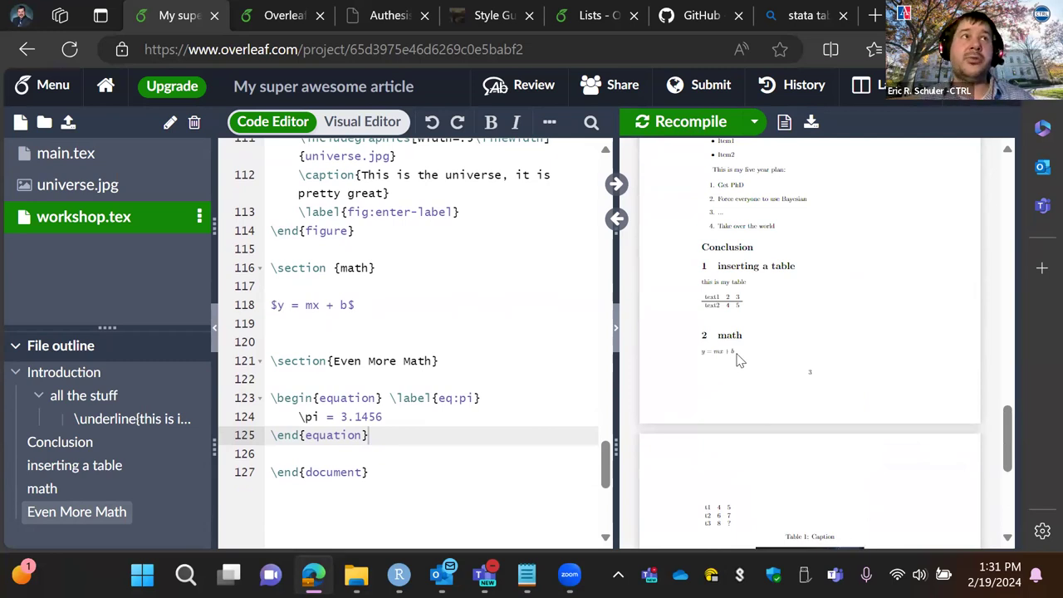
scroll(739, 359, down, 2)
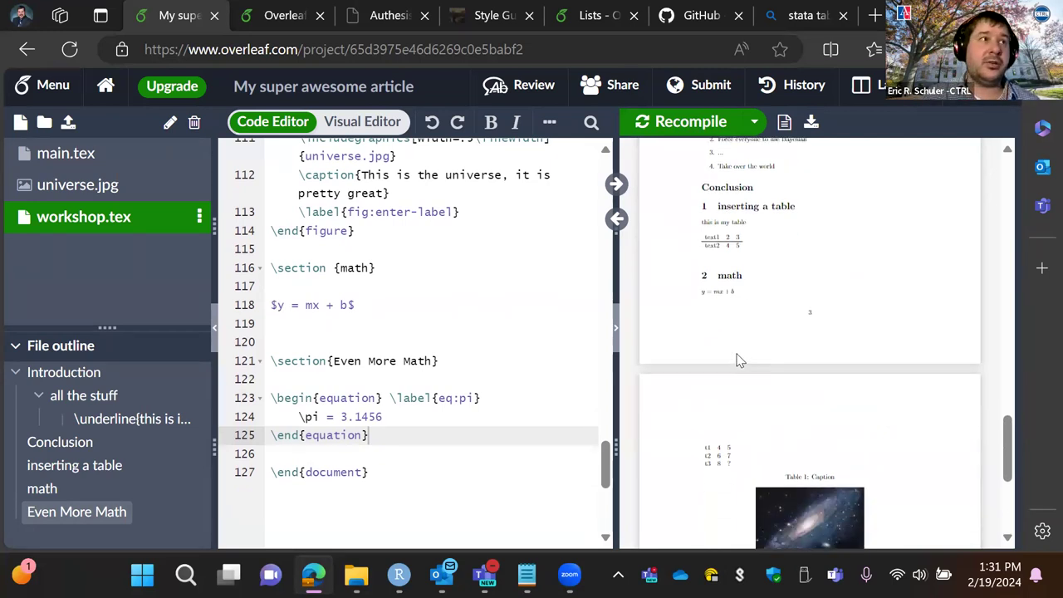
scroll(268, 207, down, 3)
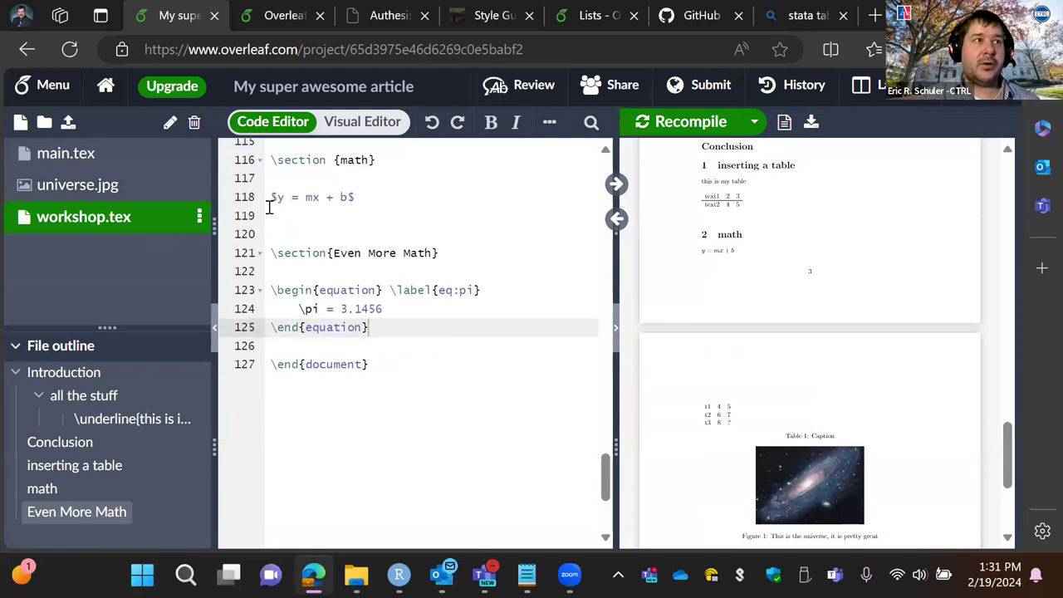
click(393, 354)
right_click(394, 354)
key(super+period)
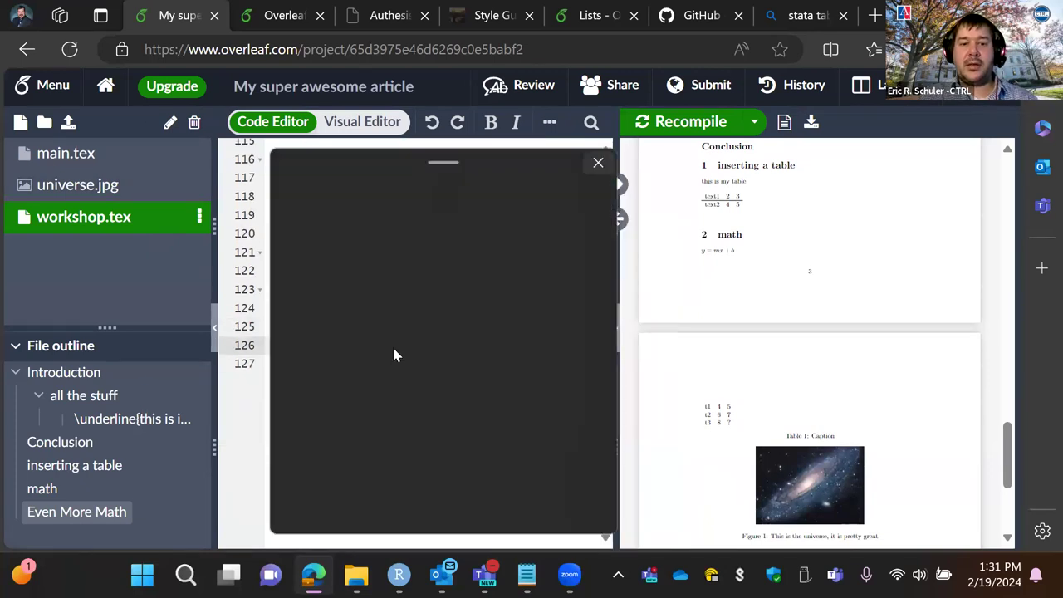
key(Escape)
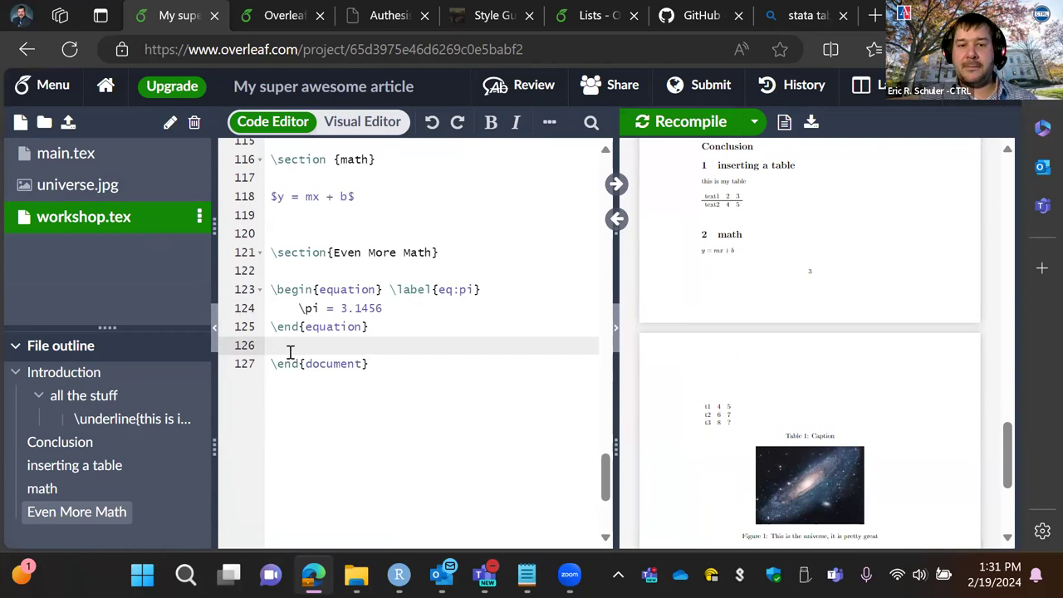
- Insert blank lines below the pi equation and add the filler text "fgkhugrflire ei jiehj ipegj pig"
key(Return)
key(Return)
key(Return)
key(Return)
key(Up)
key(Up)
key(Up)
text(fgkhug)
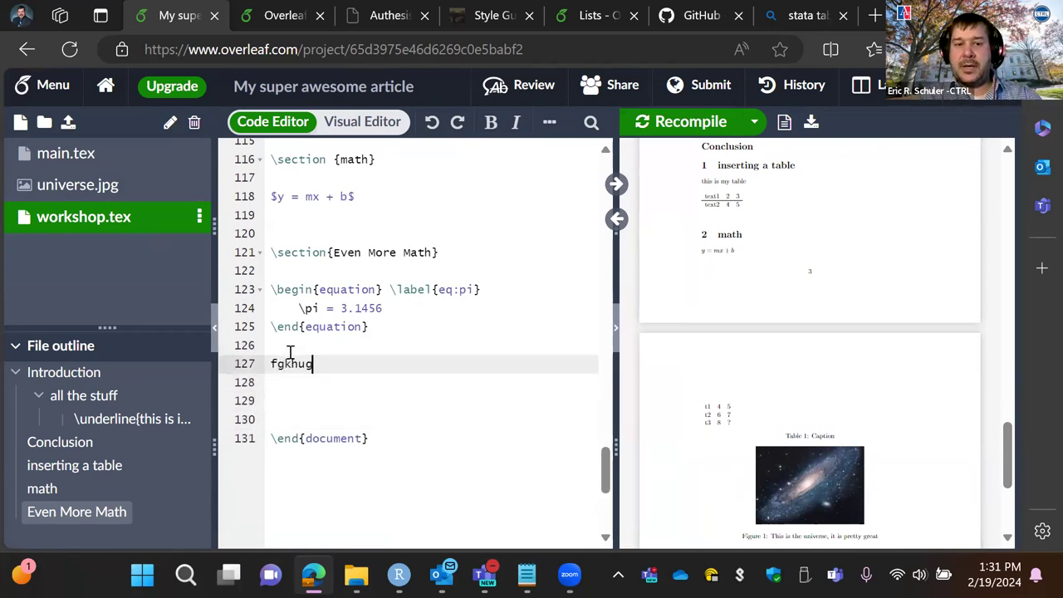
text(rflire ei jiehj ipegj pig)
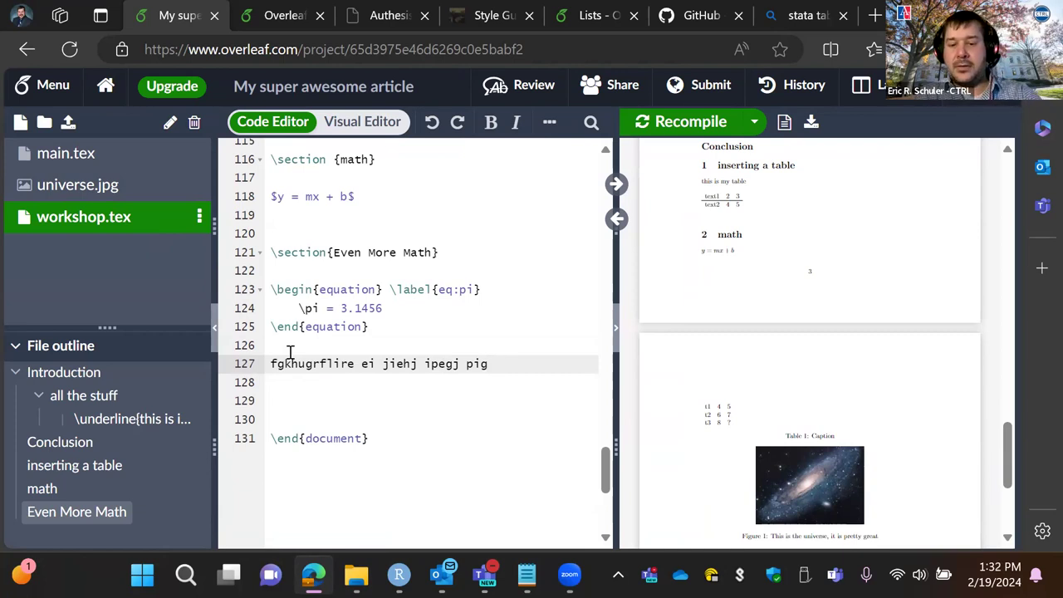
- Append the inline math $pi = 3.145$ to the filler text line and recompile the article
text($pi )
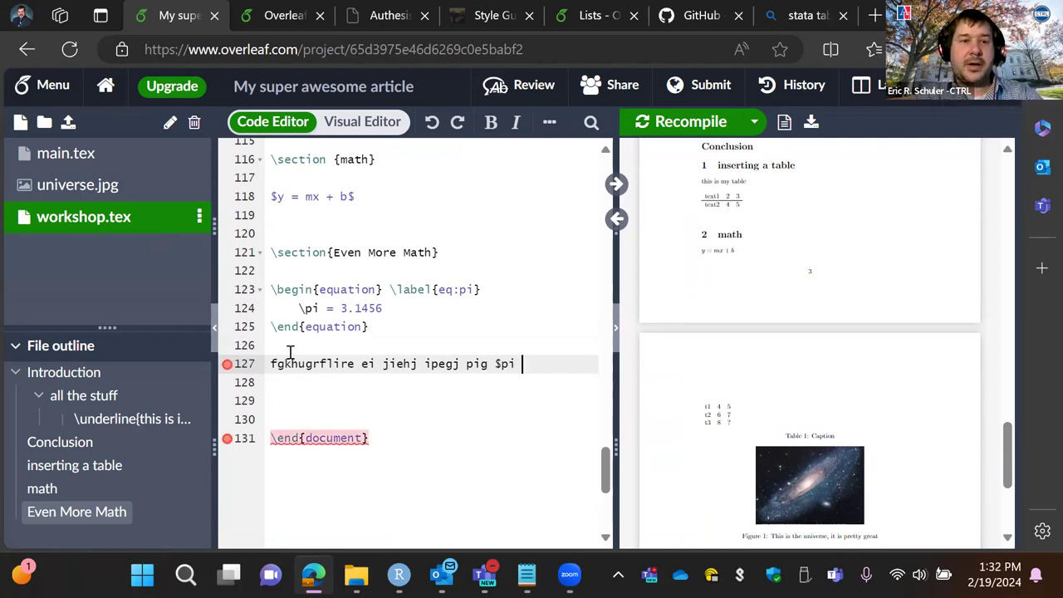
text(= 3.145)
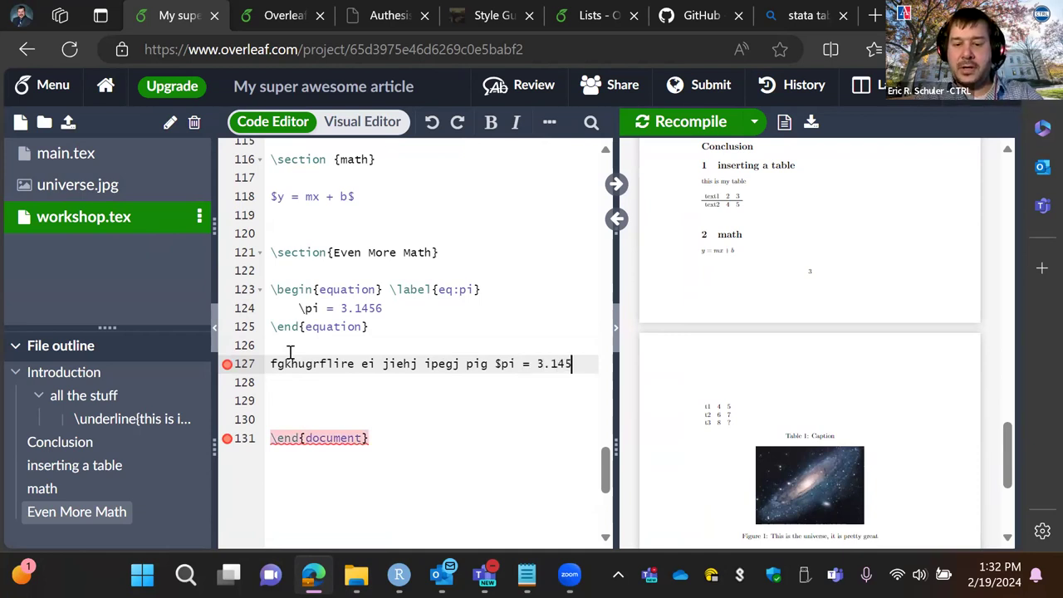
text($)
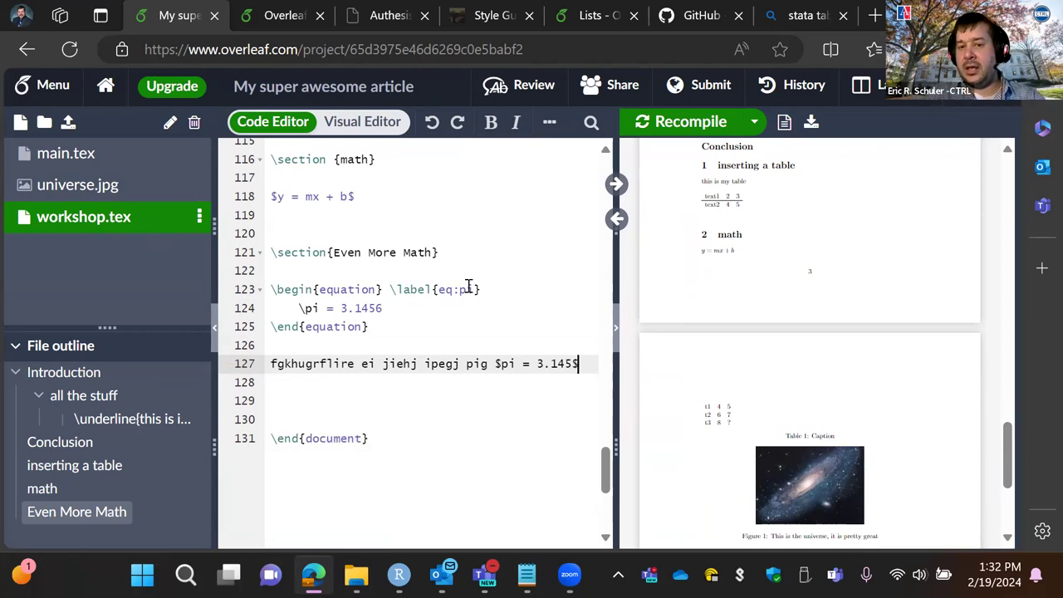
click(704, 131)
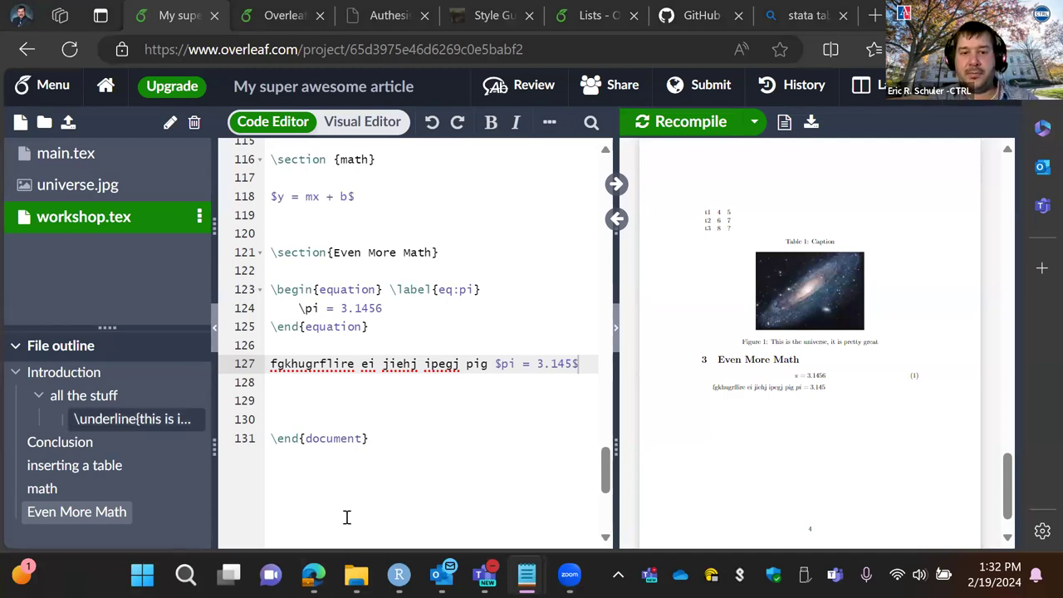
- Below the filler line, add "Throw Bayes at it:" and equation eq:bayes, P(\theta|\textbf{D}) = P(\theta ) \frac{P(\textbf{D} |\theta)}{P(\textbf{D})} ~~~~~|| I, and recompile
click(344, 396)
key(Return)
text(Throw Bayes at it:  \begin{equation} \label{eq:bayes} P(\theta|\textbf{D}) = P(\theta ) \frac{P(\textbf{D} |\theta)}{P(\textbf{D})} ~~~~~|| I, \end{equation})
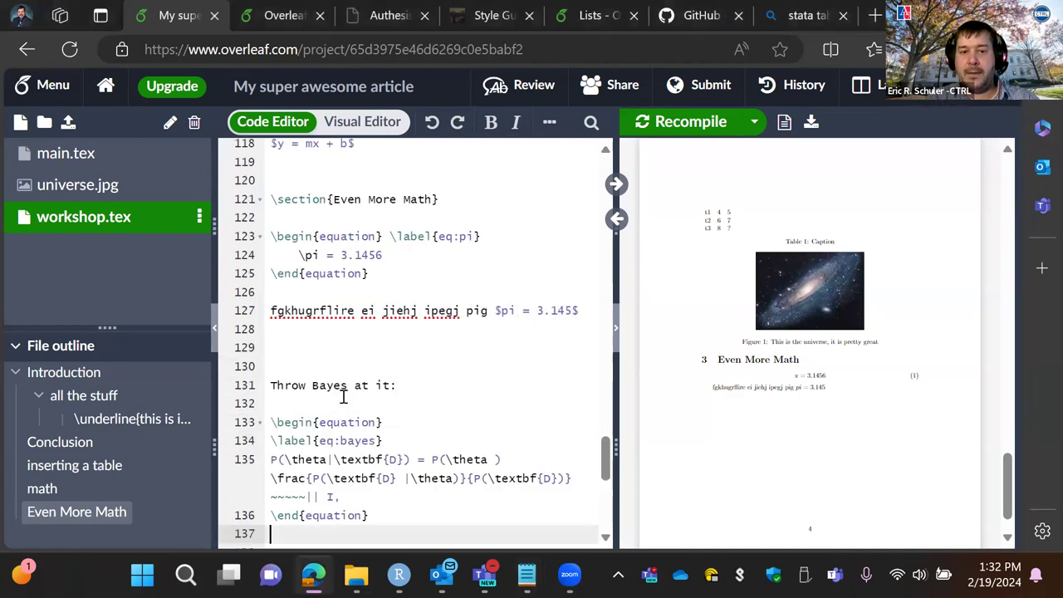
scroll(349, 299, up, 1)
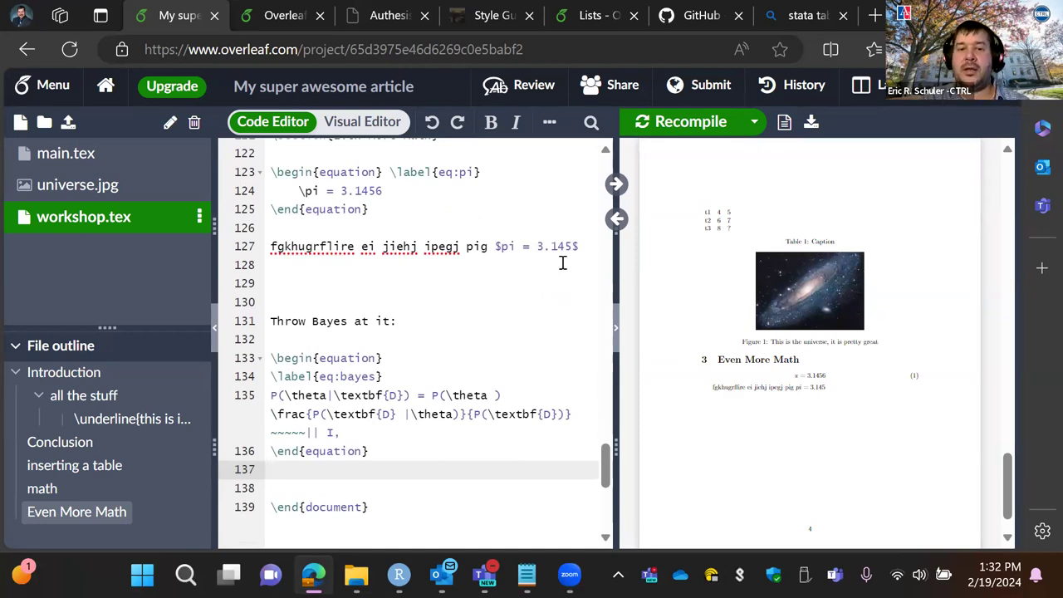
click(689, 123)
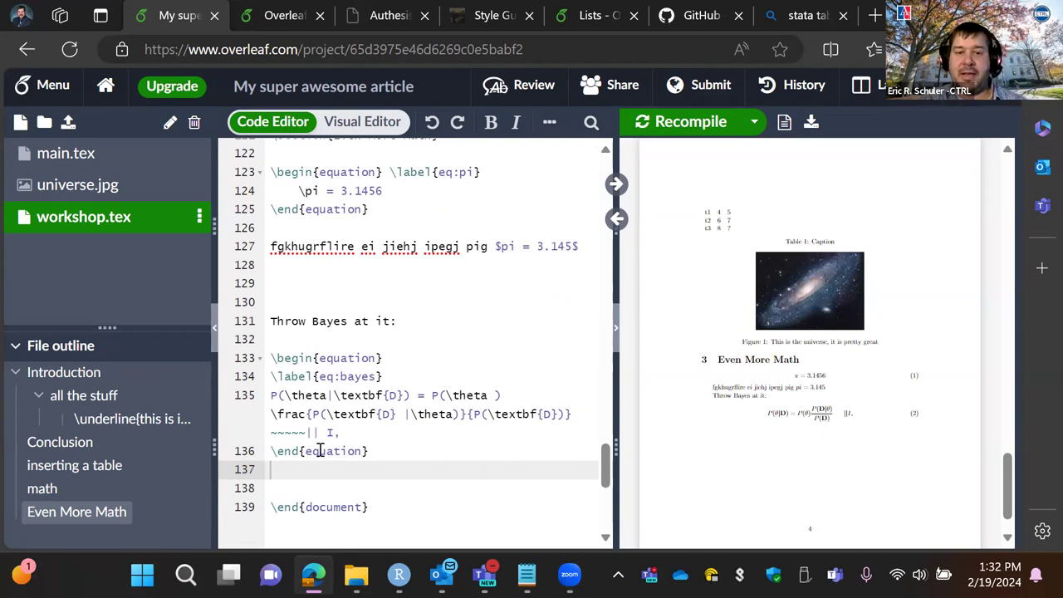
- Remove the trailing "~~~~~|| I" and the comma from the Bayes equation, recompiling to update the PDF
drag(333, 432, 271, 432)
key(BackSpace)
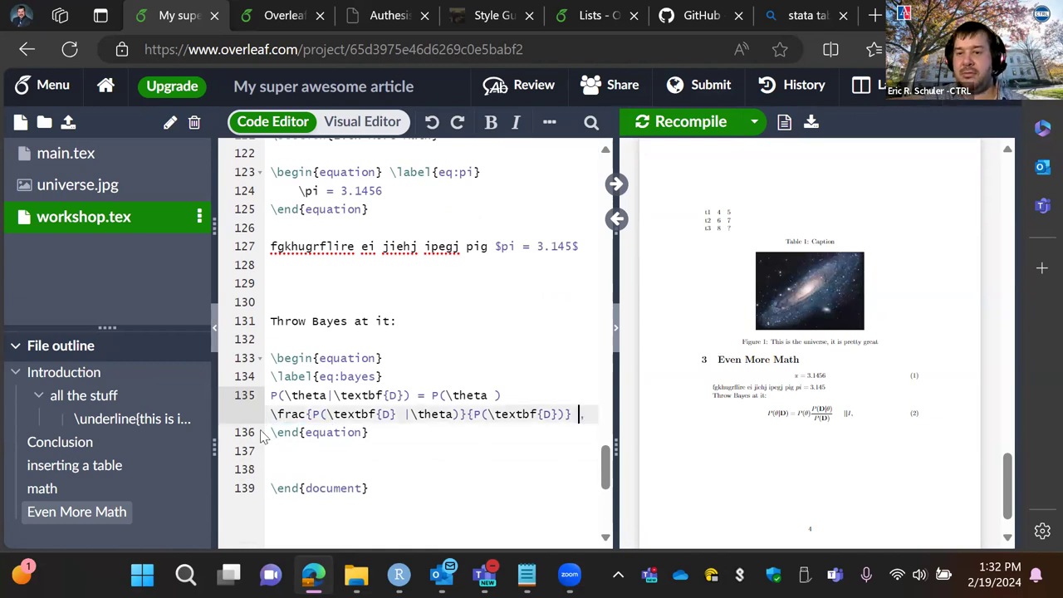
click(675, 123)
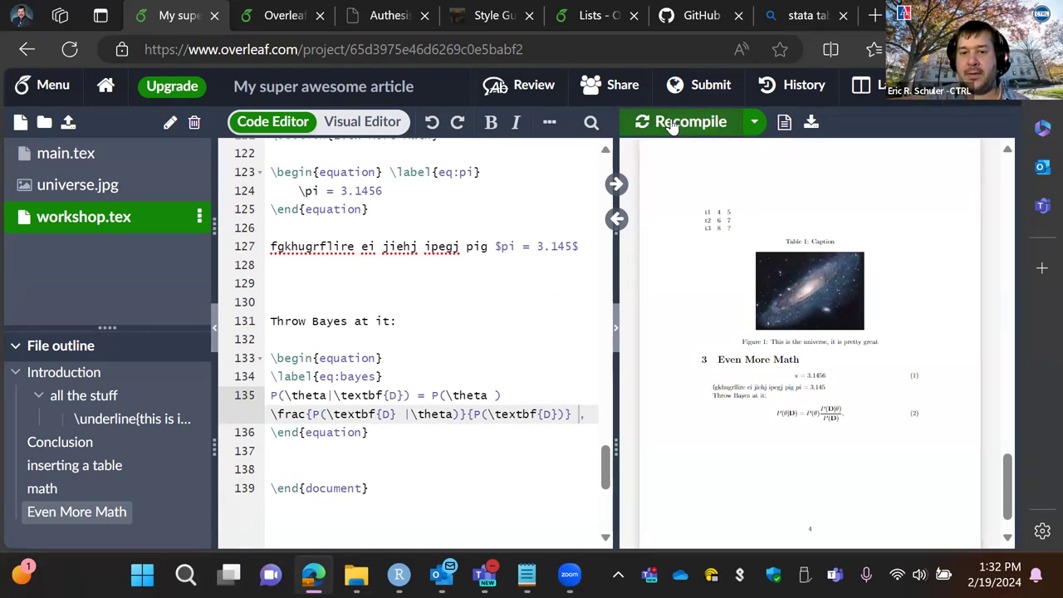
right_click(593, 419)
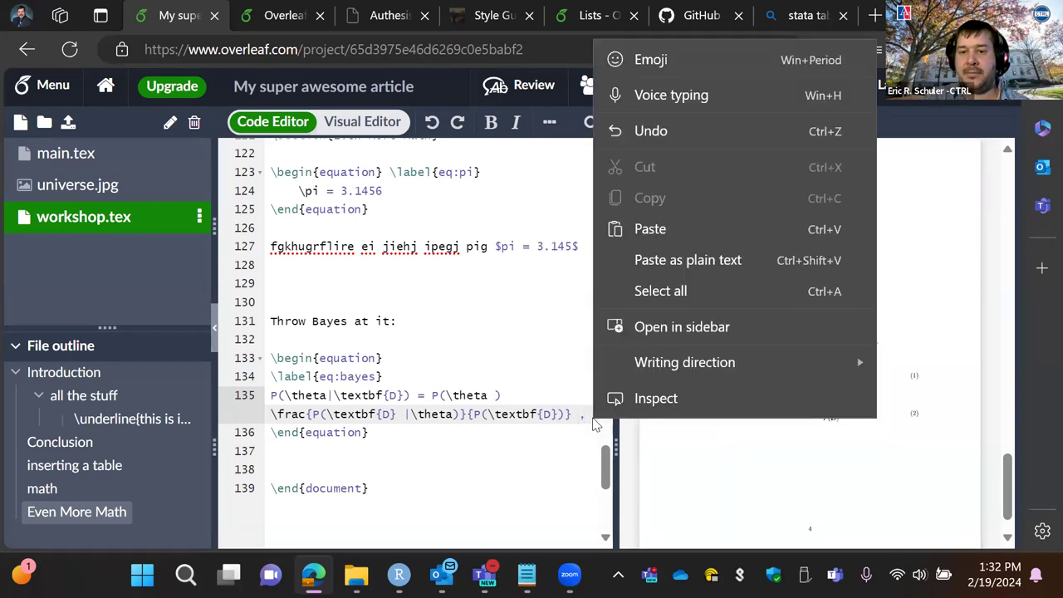
click(583, 412)
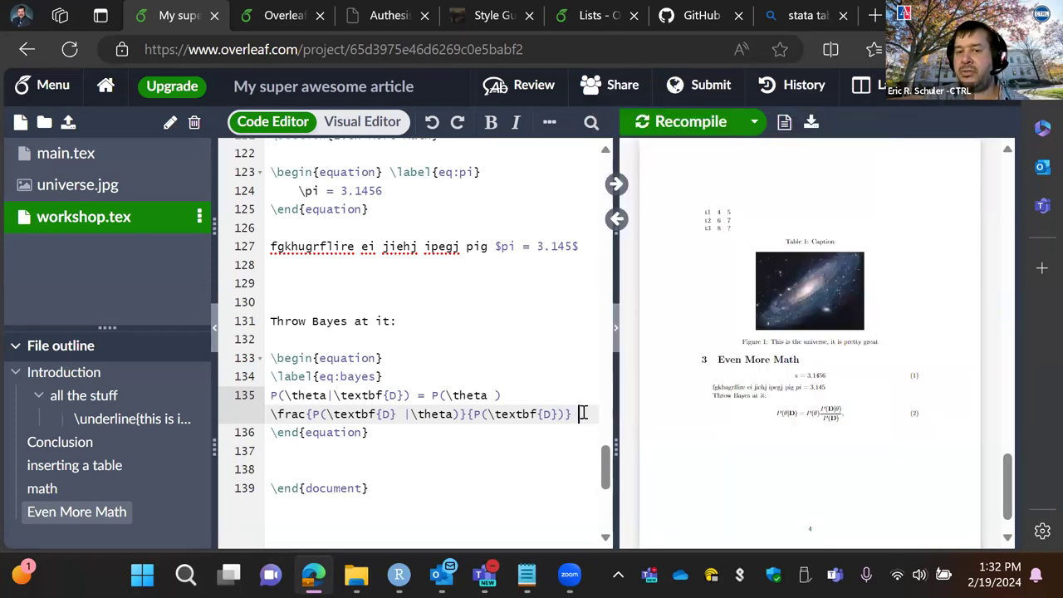
click(702, 121)
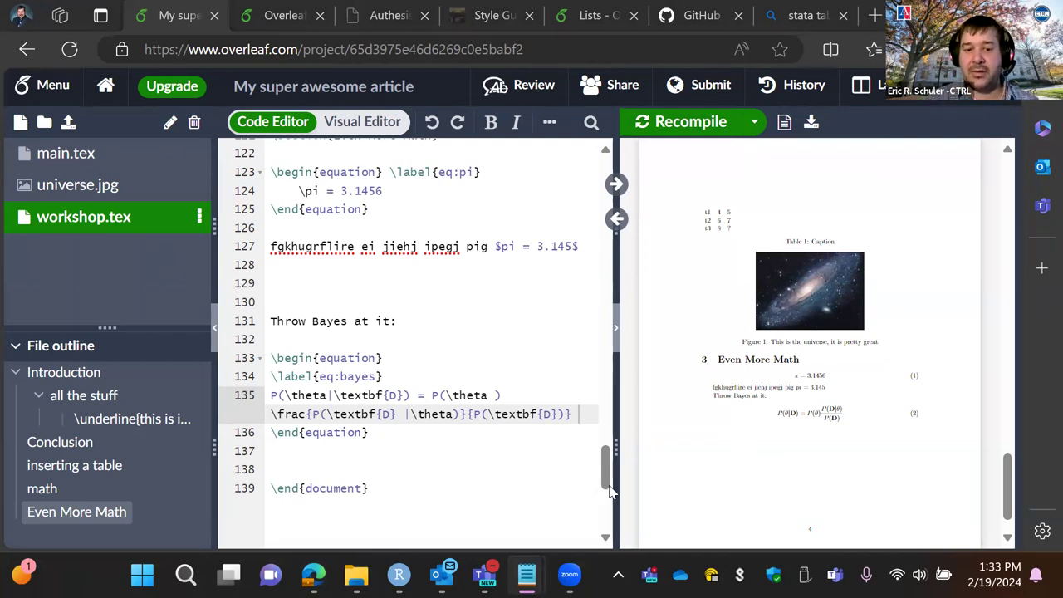
- Switch to RStudio and enter library(stargazer), y <- rnorm(100, mean = 2, sd = 3), x <- rnorm(100, mean = 10, sd = 1), reg <- lm(y ~ x), stargazer(reg)
click(399, 574)
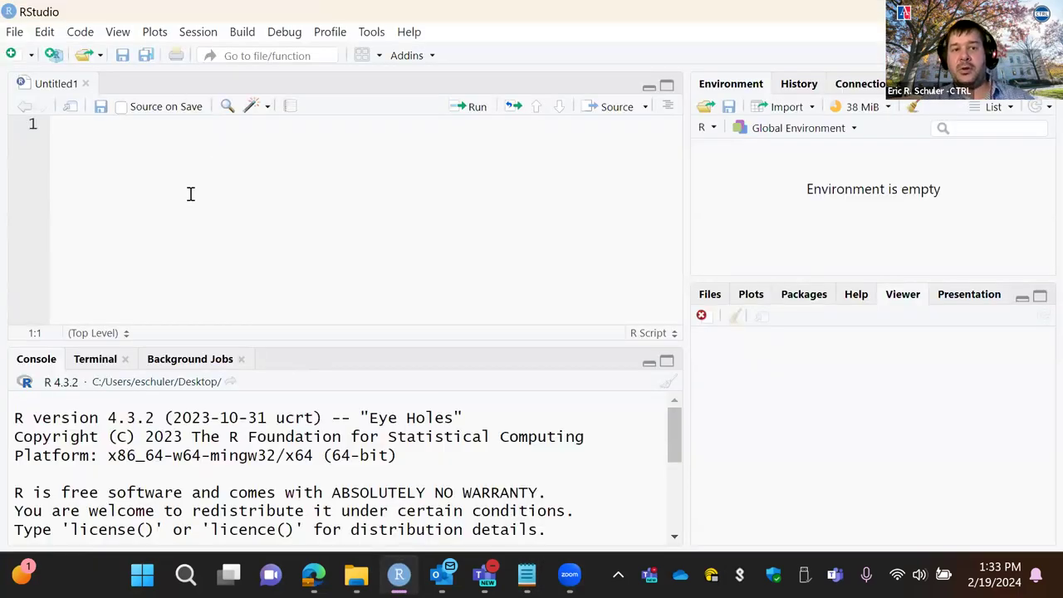
text(library(stargazer) y <- rnorm(100, mean = 2 , sd = 3) x <- rnorm(100, mean = 10 , sd = 1) reg <- lm( y ~ x ) stargazer(reg))
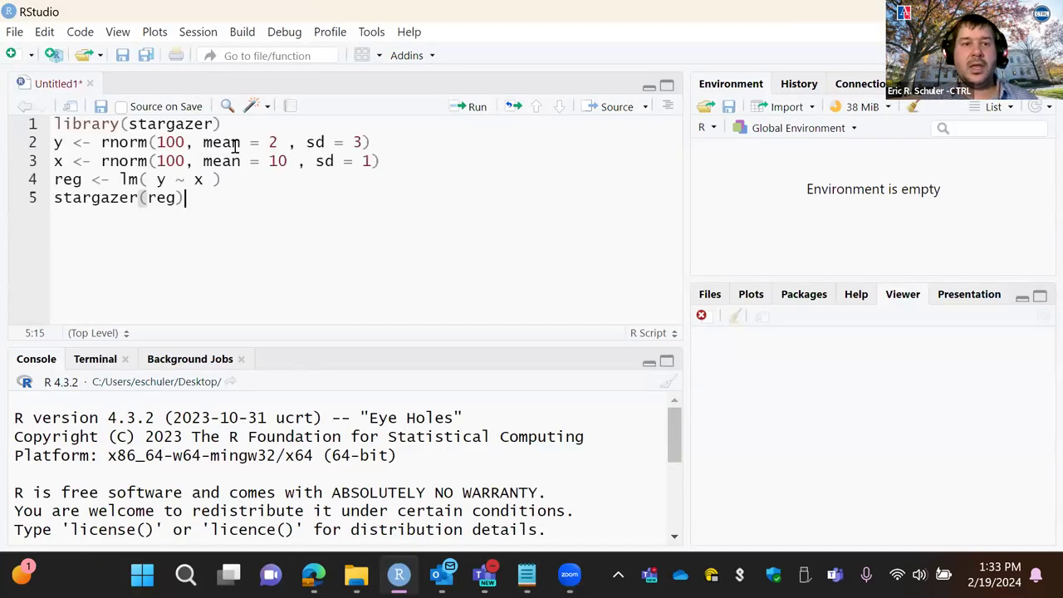
click(227, 106)
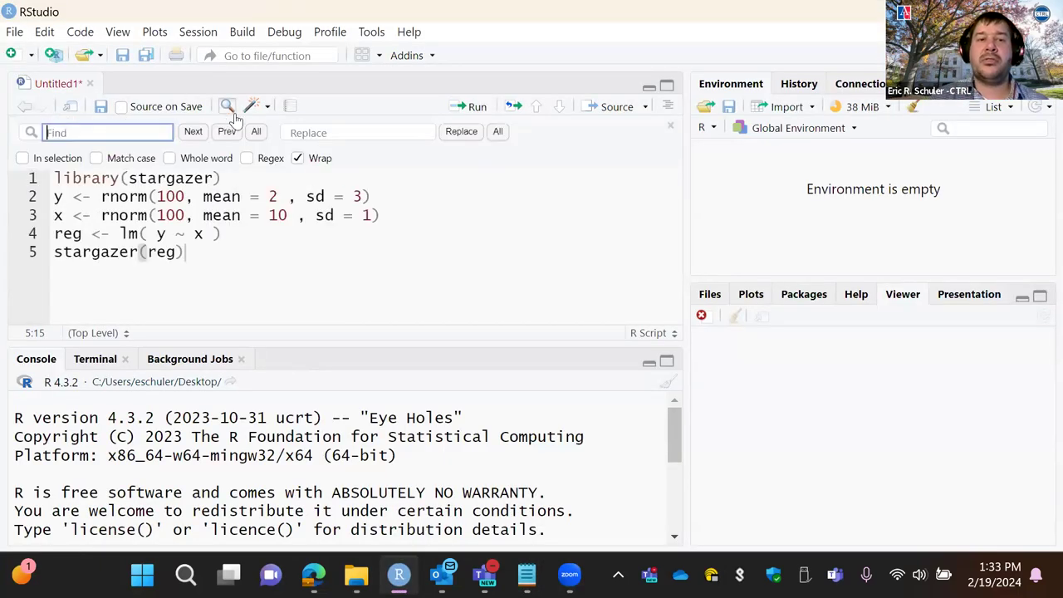
click(671, 125)
click(235, 127)
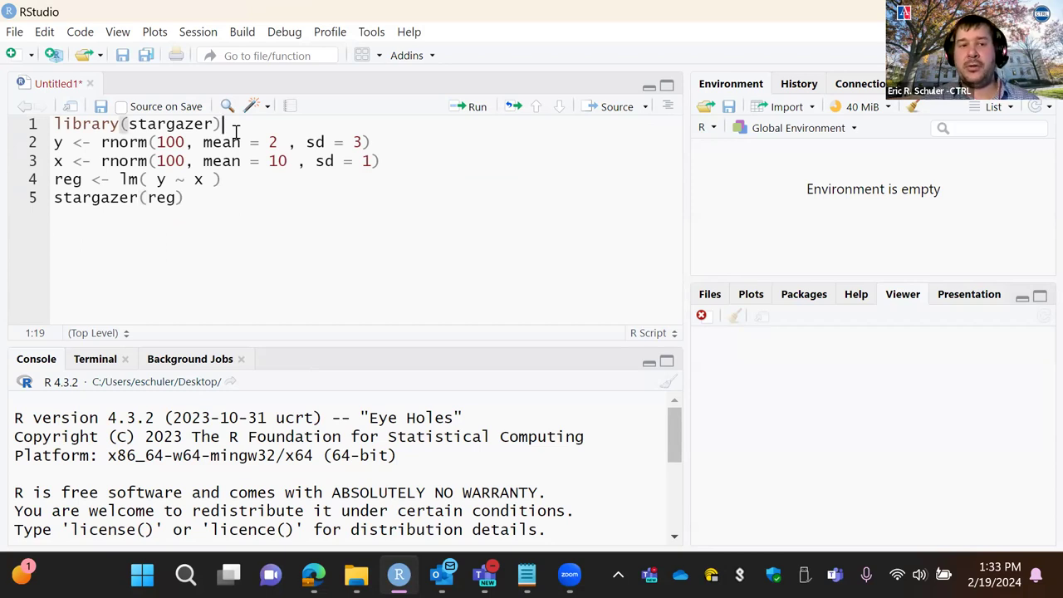
click(102, 143)
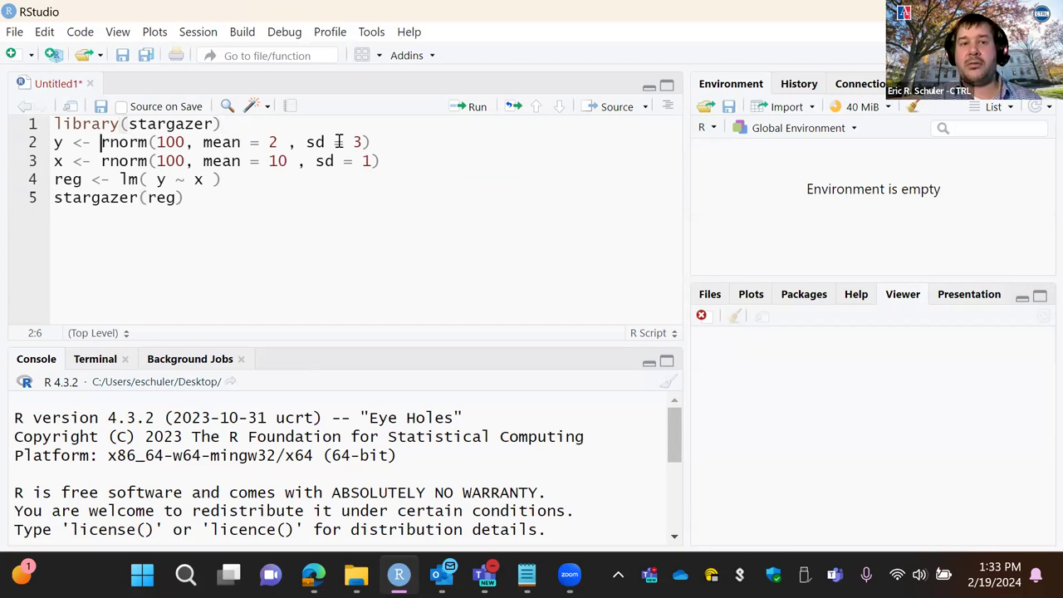
click(377, 142)
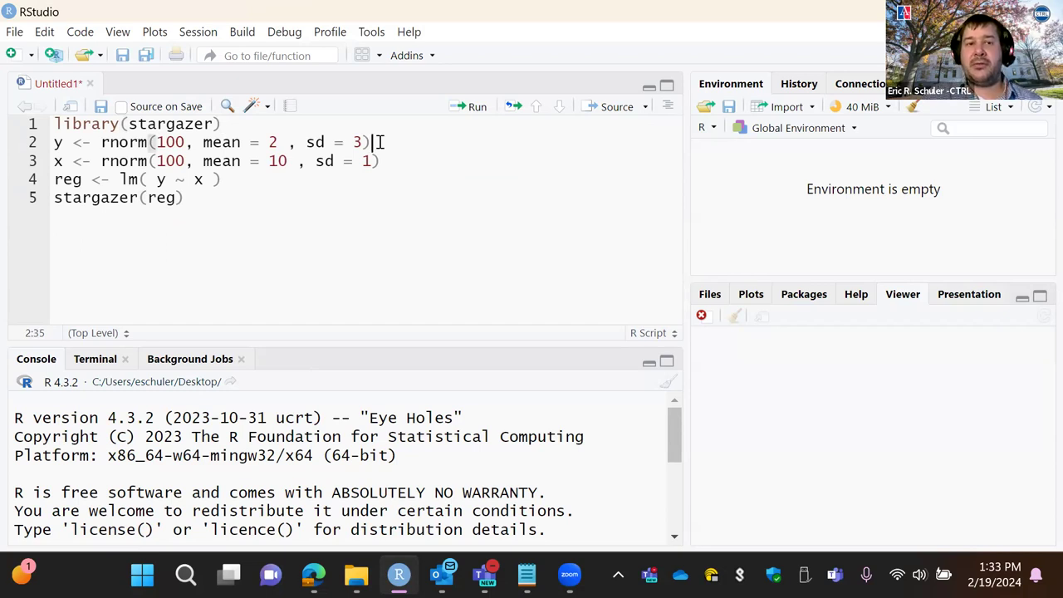
key(Down)
key(Down)
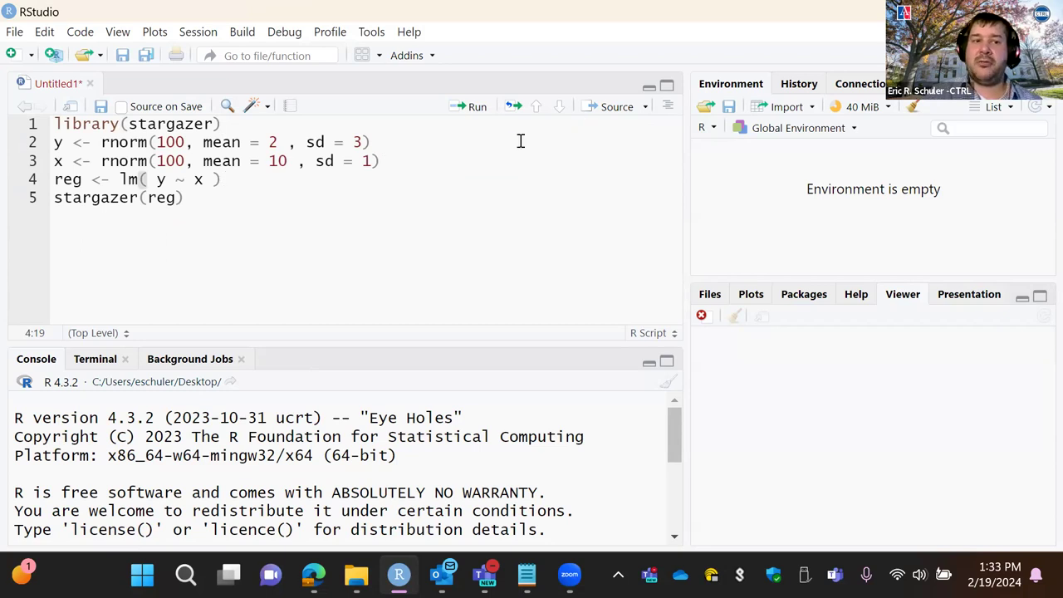
click(245, 204)
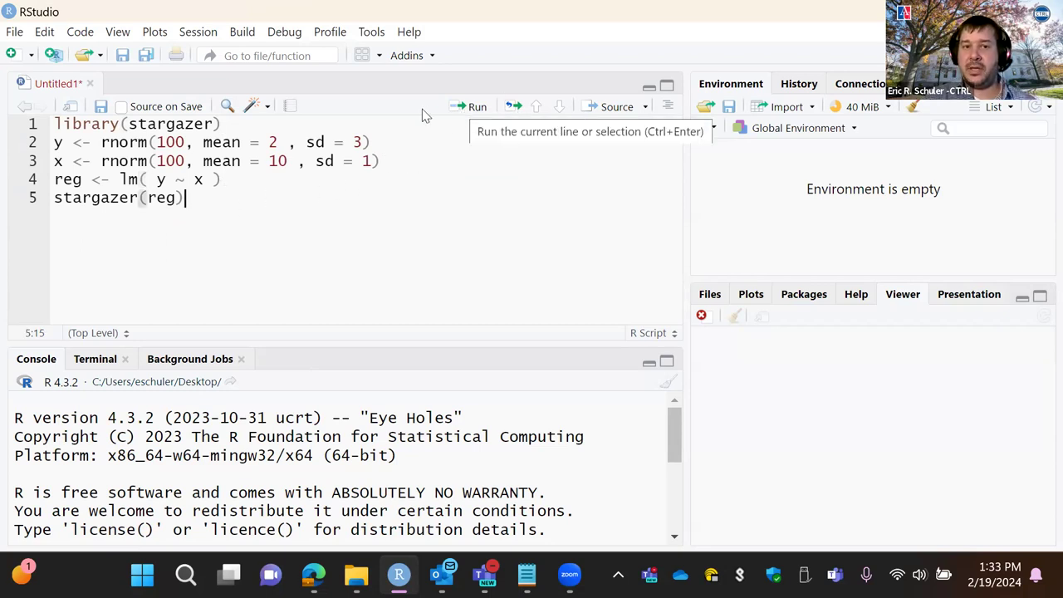
- Run all five script lines in order, from library(stargazer) through stargazer(reg), to generate the LaTeX regression table
click(396, 127)
key(ctrl+Return)
key(ctrl+Return)
key(ctrl+Return)
key(ctrl+Return)
key(ctrl+Return)
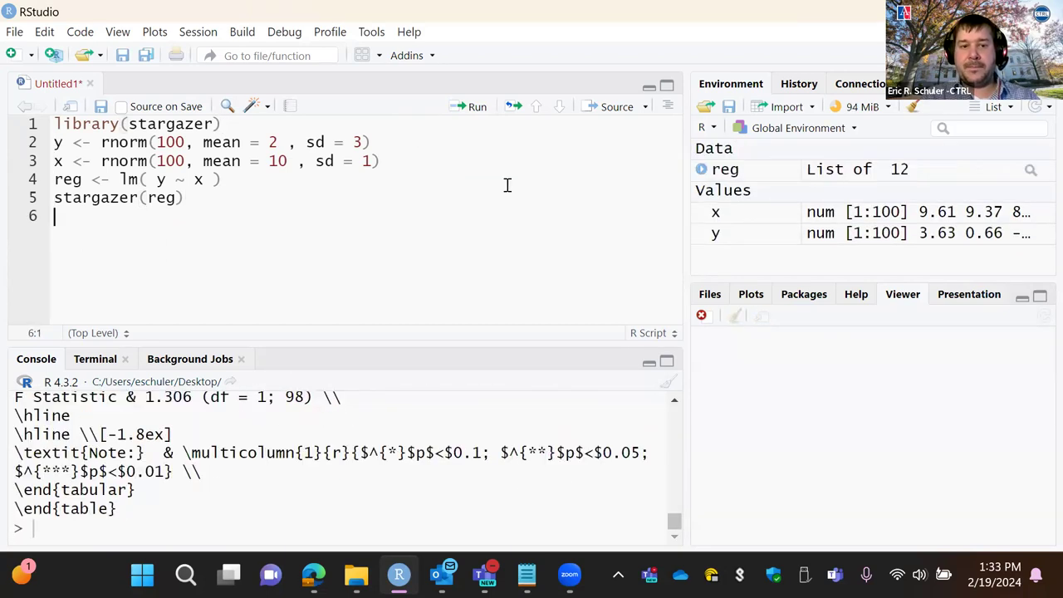
- Copy the generated LaTeX table code from the console output, from \begin{table} through \end{table}
scroll(282, 451, up, 3)
scroll(283, 451, up, 10)
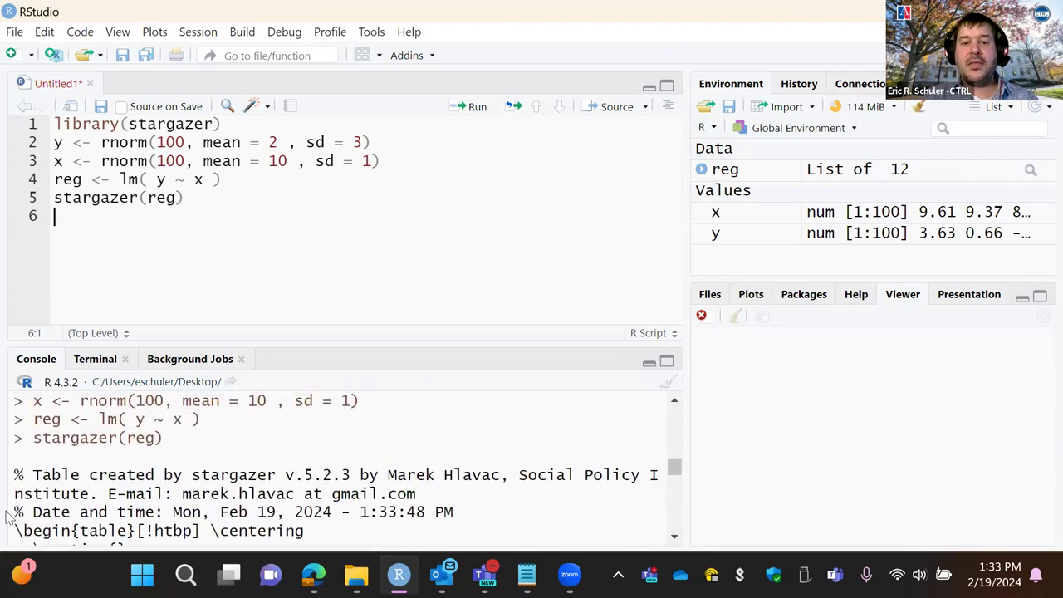
scroll(86, 469, down, 2)
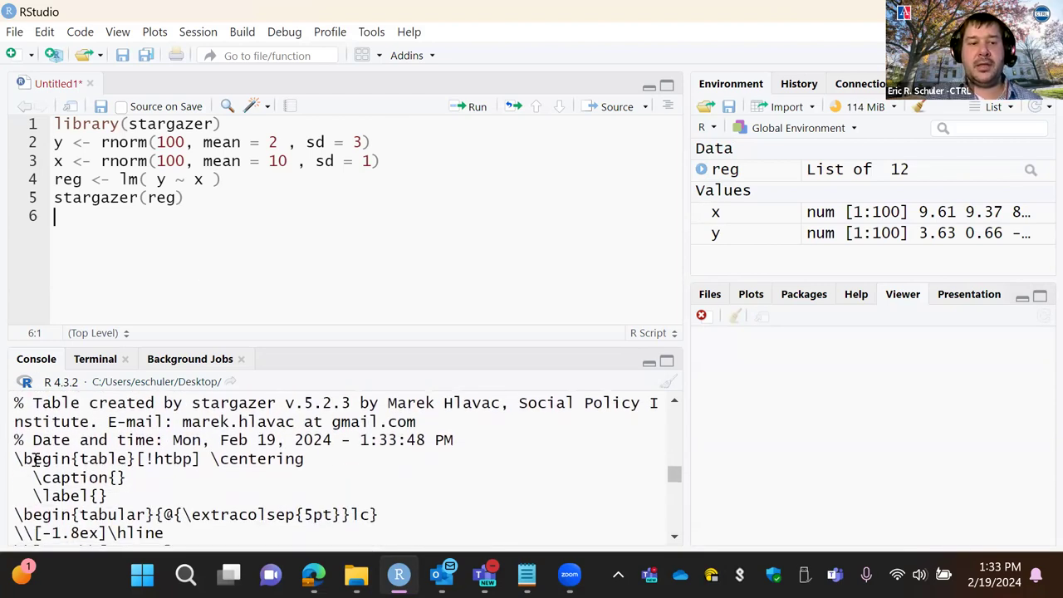
drag(15, 458, 130, 515)
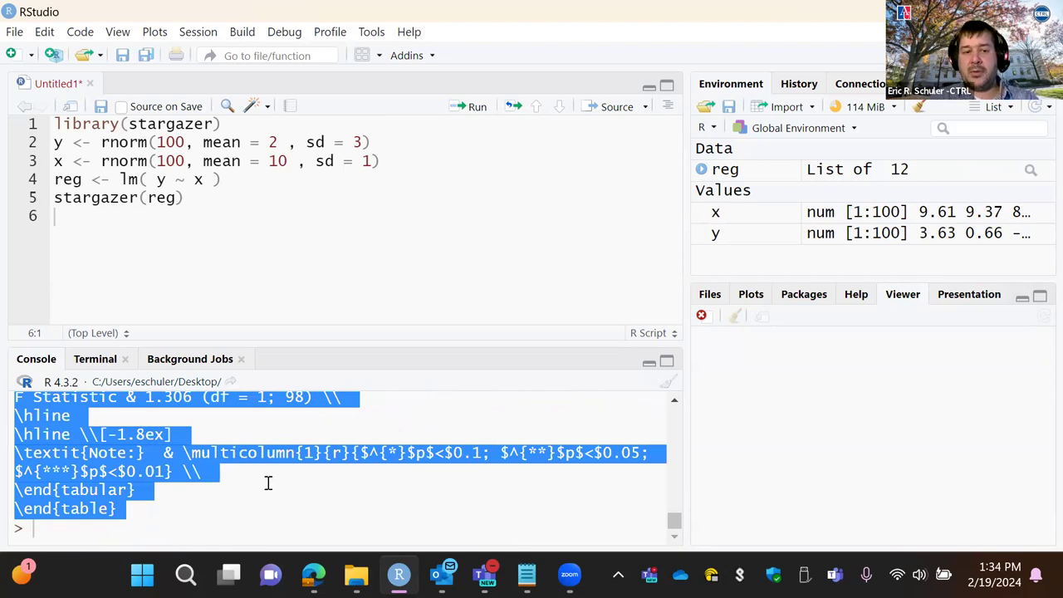
- Switch to Overleaf in the Edge browser and add \newpage with blank lines below the Bayes equation in workshop.tex
click(313, 574)
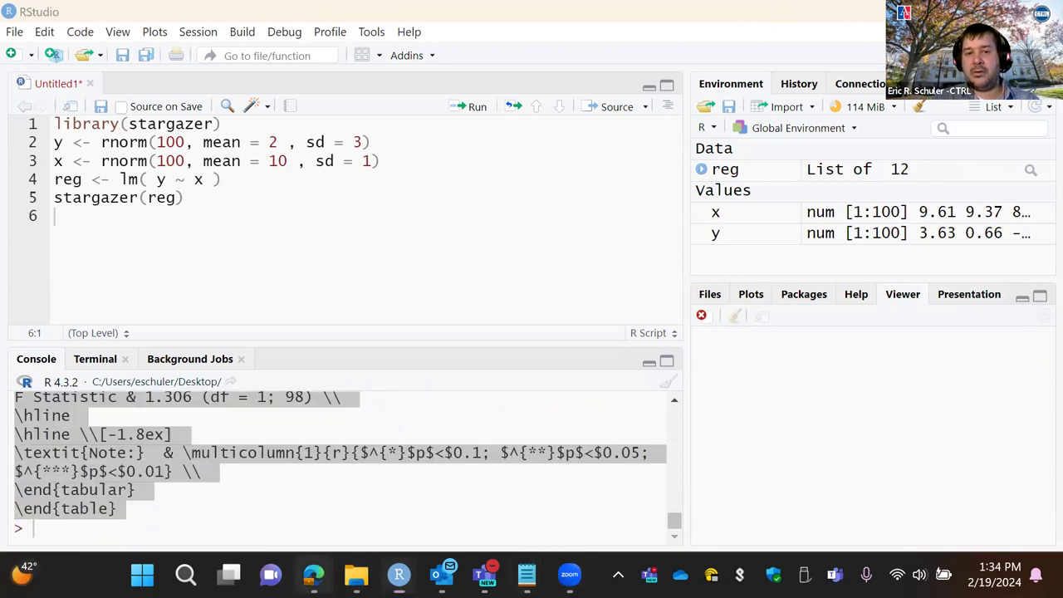
click(332, 462)
key(Return)
key(Return)
key(Up)
key(Up)
key(Up)
text(\new)
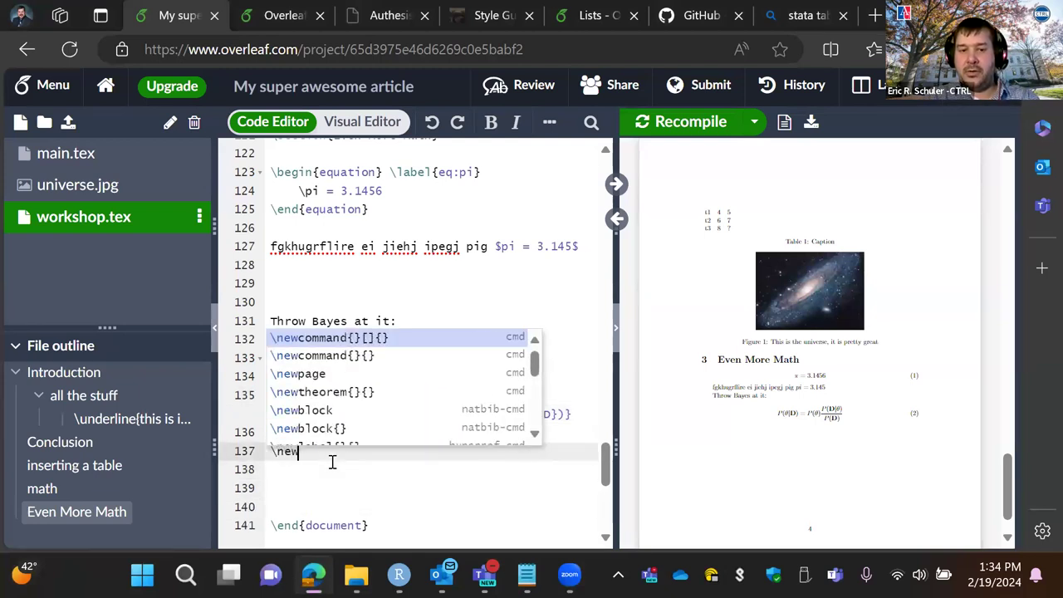
text(page)
key(Escape)
click(329, 483)
key(Return)
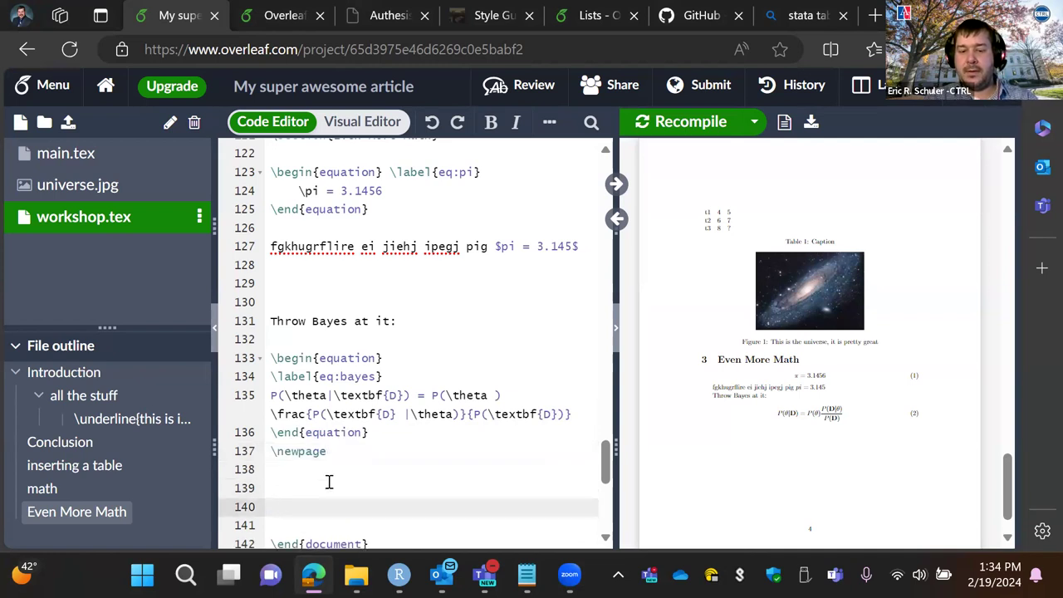
- Paste the stargazer regression table code below \newpage, recompile the article, and view the table in the PDF
click(329, 481)
key(ctrl+v)
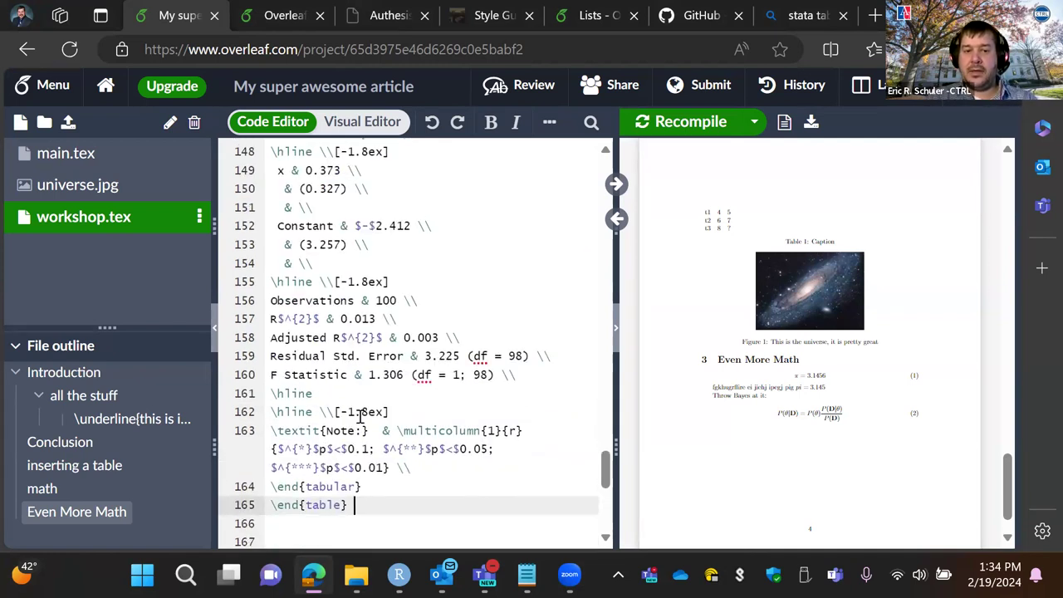
scroll(360, 417, up, 5)
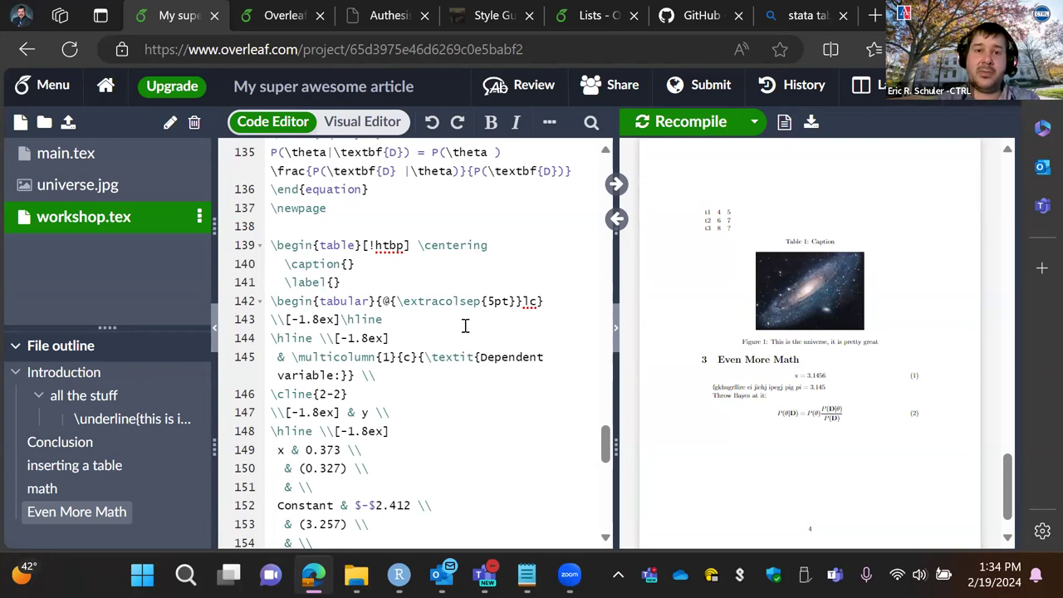
click(664, 123)
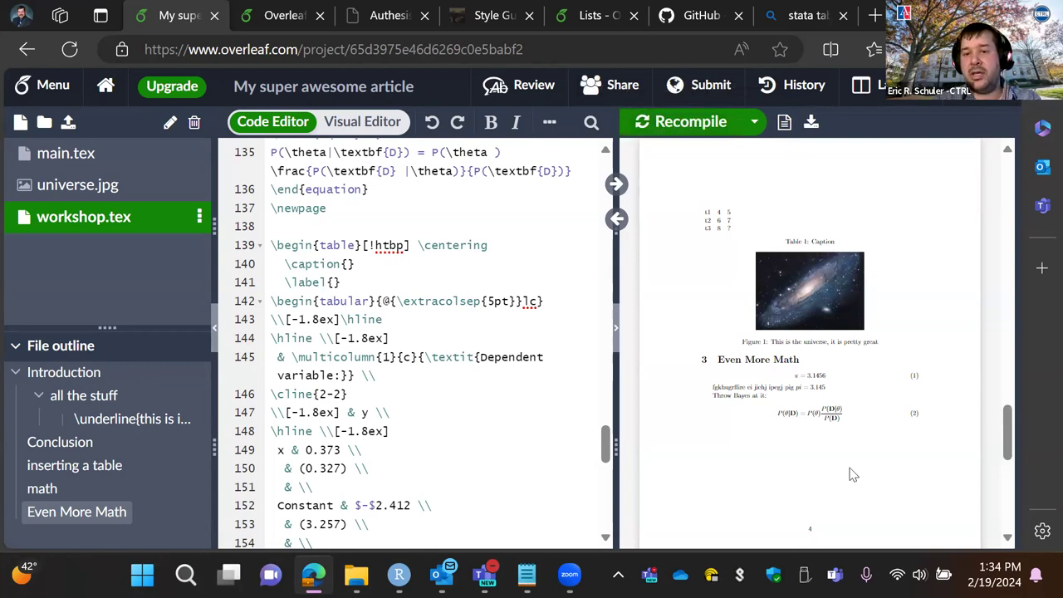
scroll(852, 472, down, 2)
scroll(852, 473, down, 3)
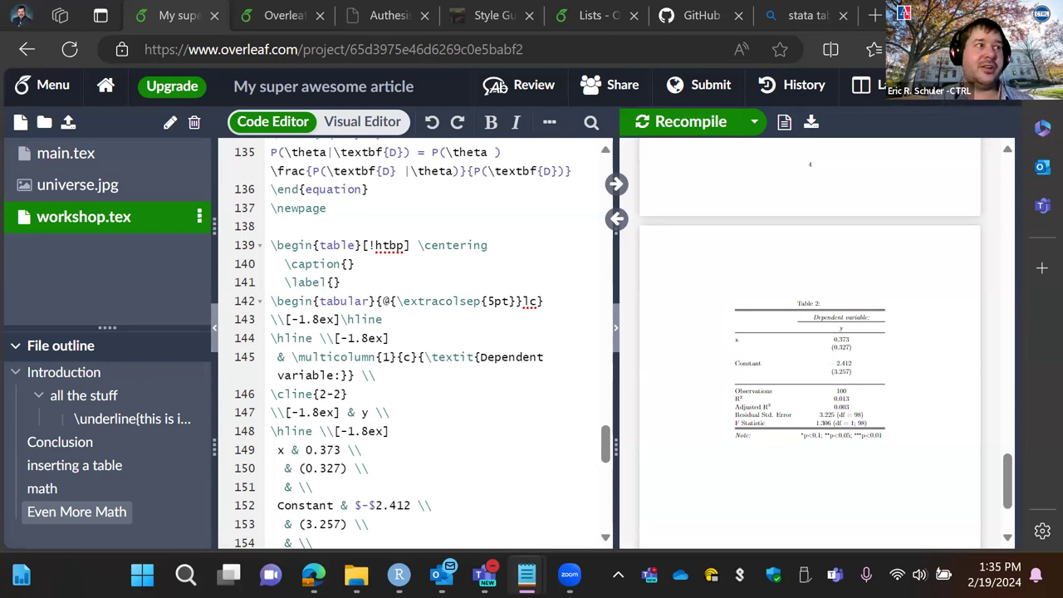
- Add a new file named references.bib to the project and open it for editing
click(20, 124)
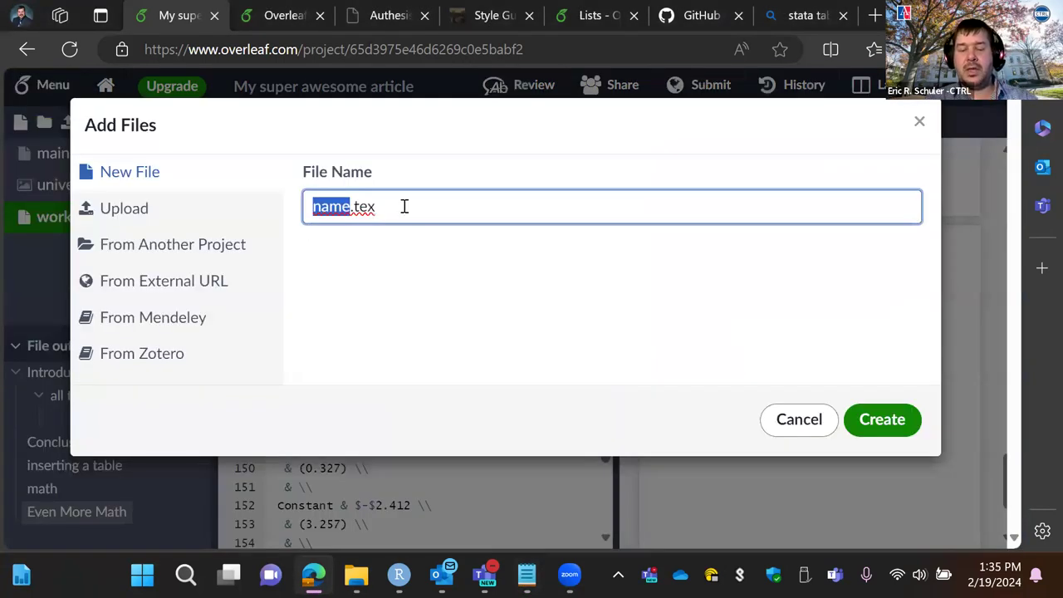
text(reg)
text(f)
key(BackSpace)
key(BackSpace)
text(ference)
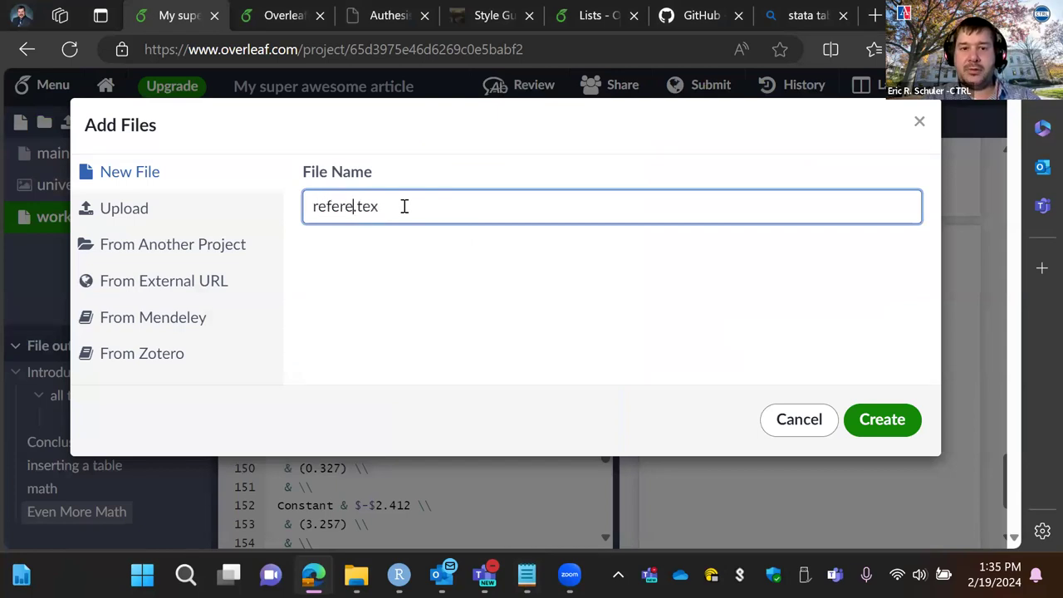
text(s)
key(End)
key(BackSpace)
key(BackSpace)
key(BackSpace)
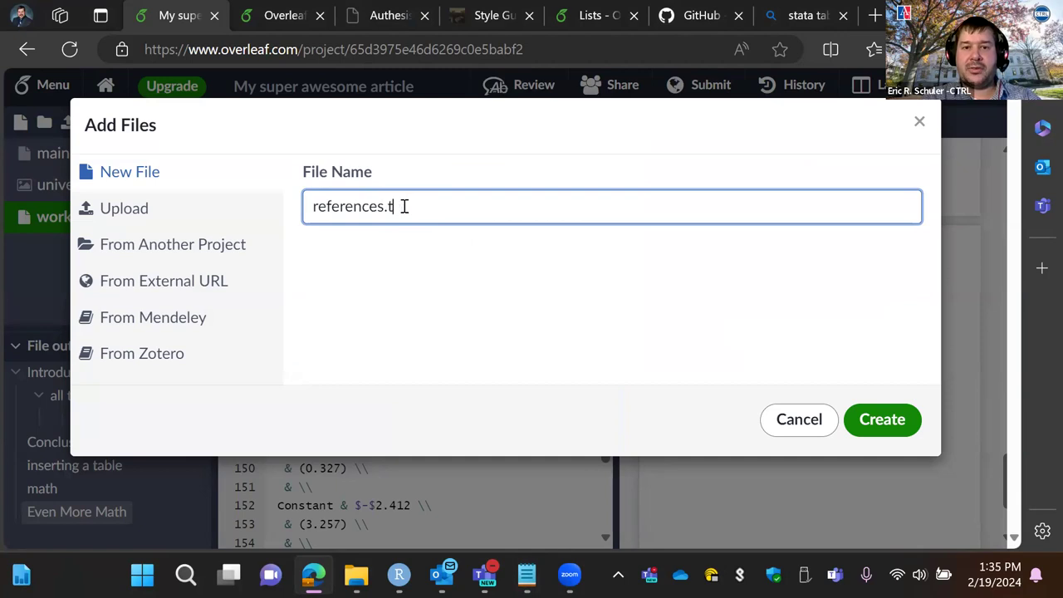
text(bib)
key(Return)
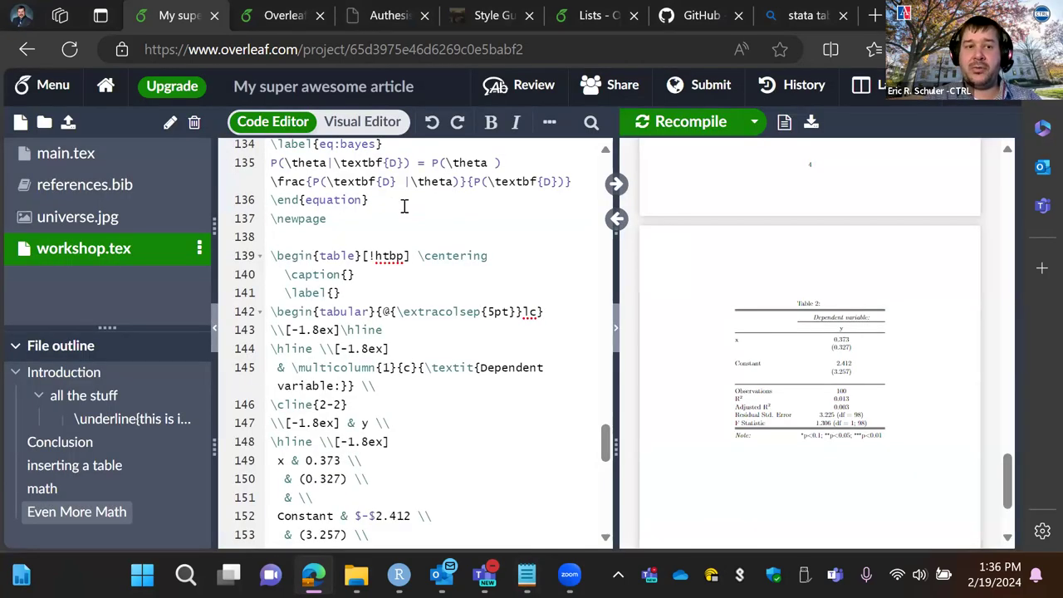
click(90, 191)
click(349, 166)
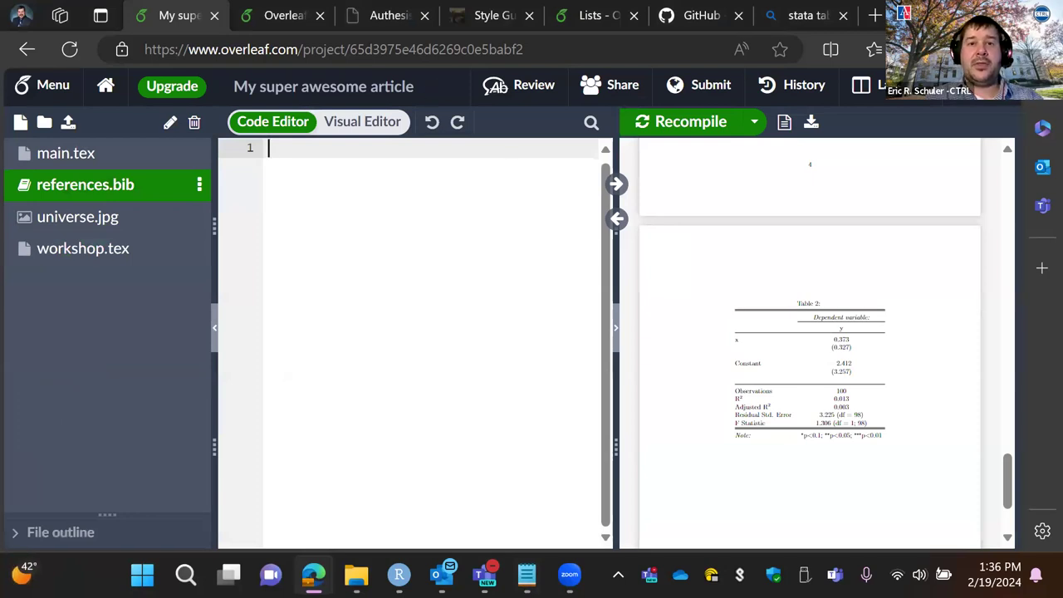
- Open Google Scholar in a new browser tab
click(876, 15)
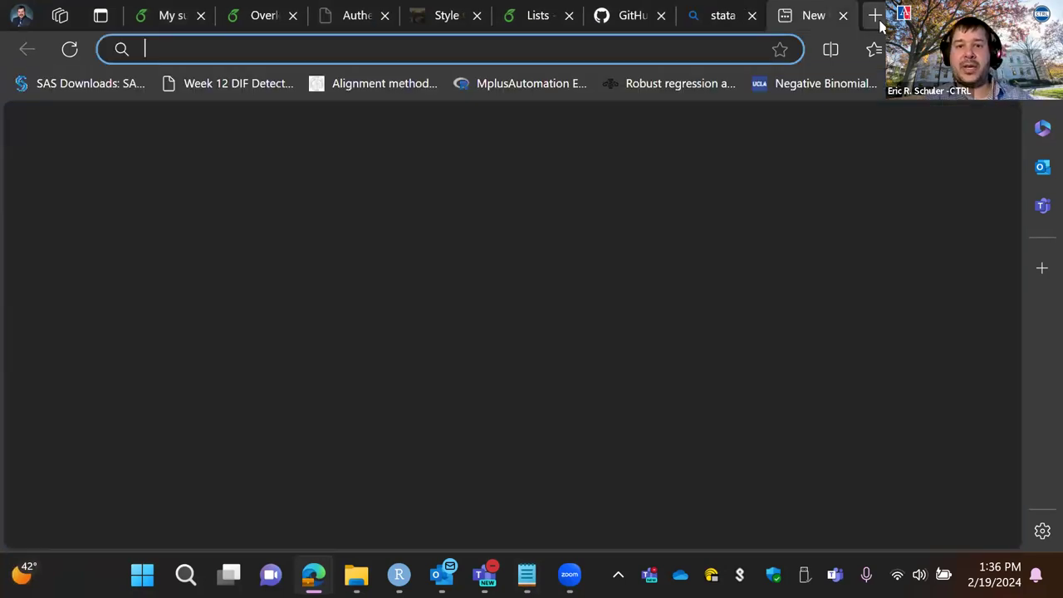
text(google )
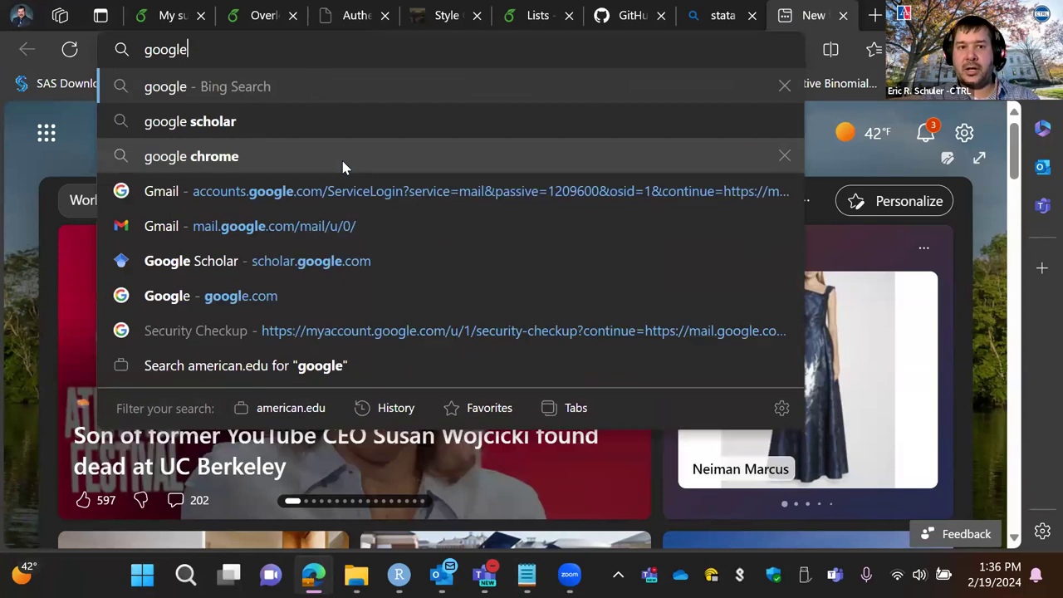
text(scholar)
key(Return)
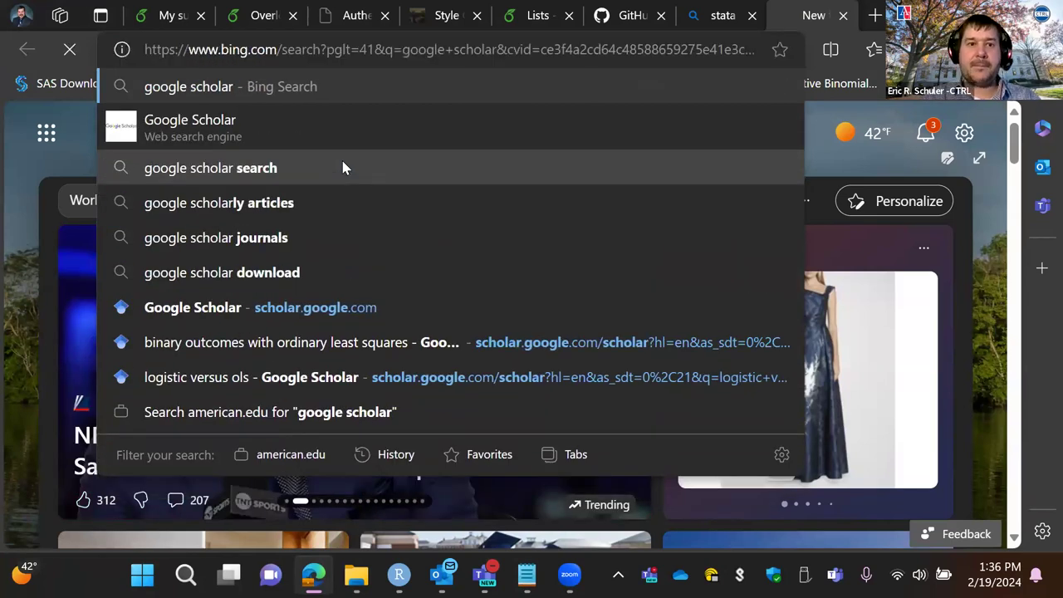
click(274, 306)
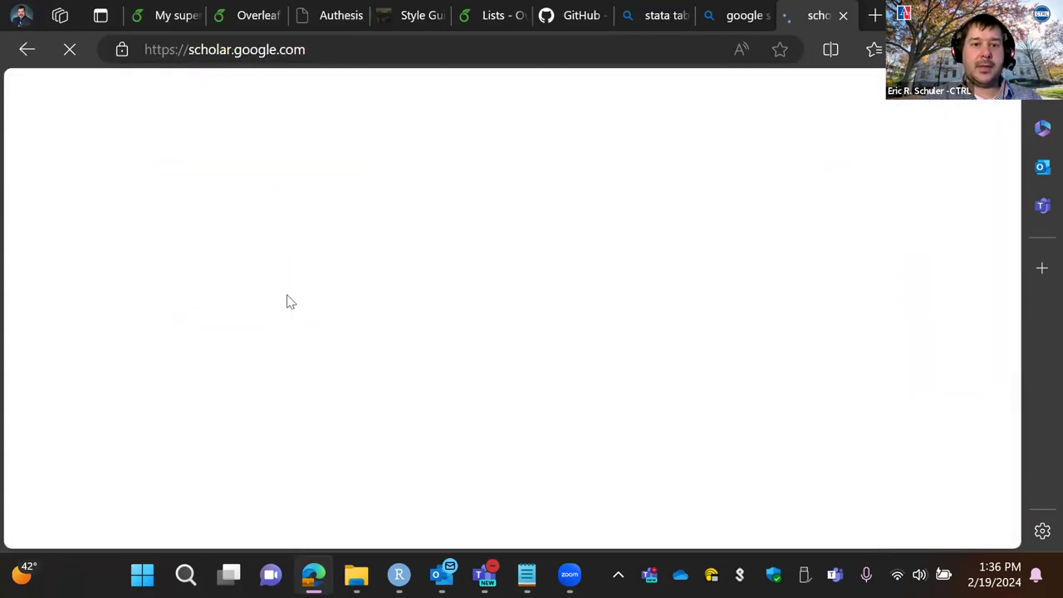
- Search Google Scholar for The Hitchhiker's Guide to the Galaxy
text(hithc)
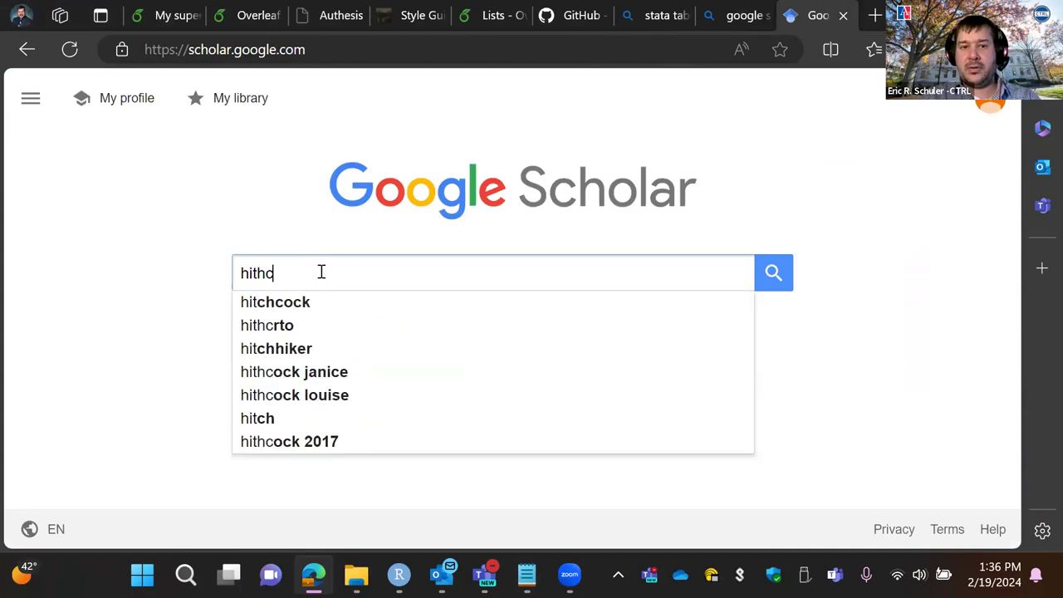
key(BackSpace)
key(BackSpace)
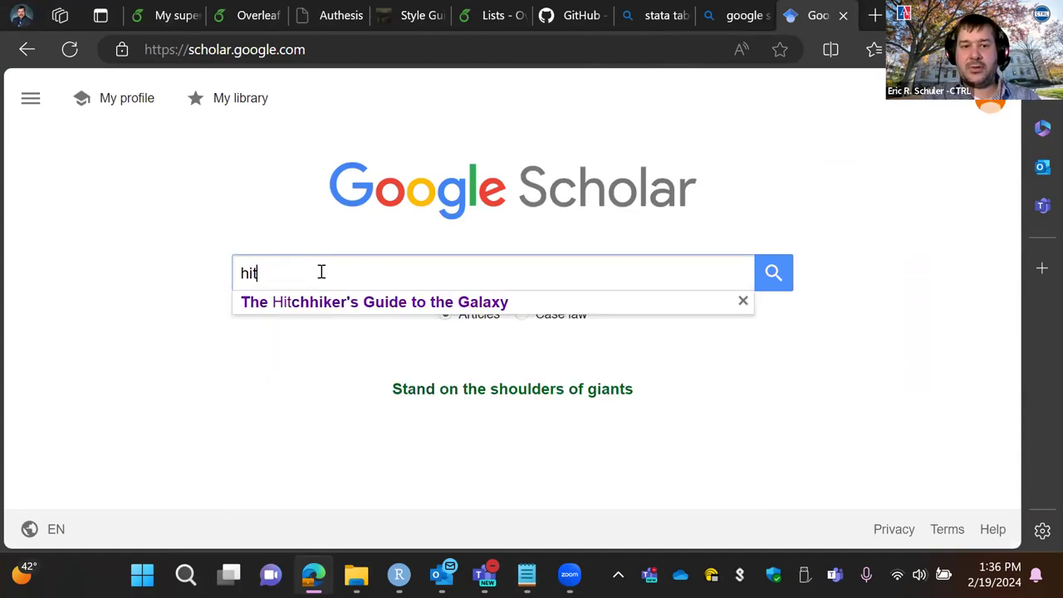
key(Down)
key(Return)
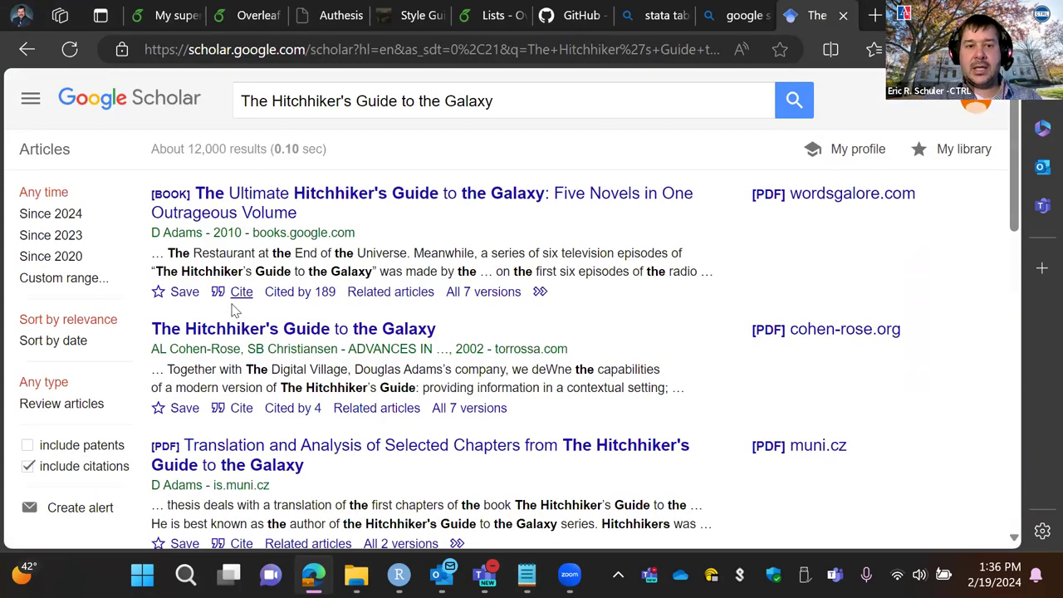
click(241, 291)
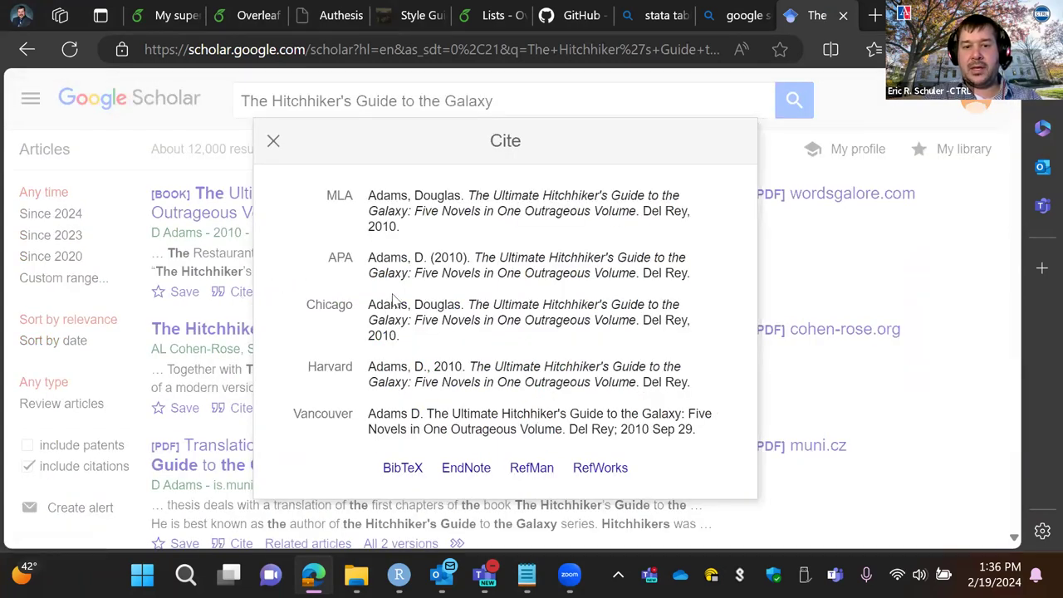
click(404, 469)
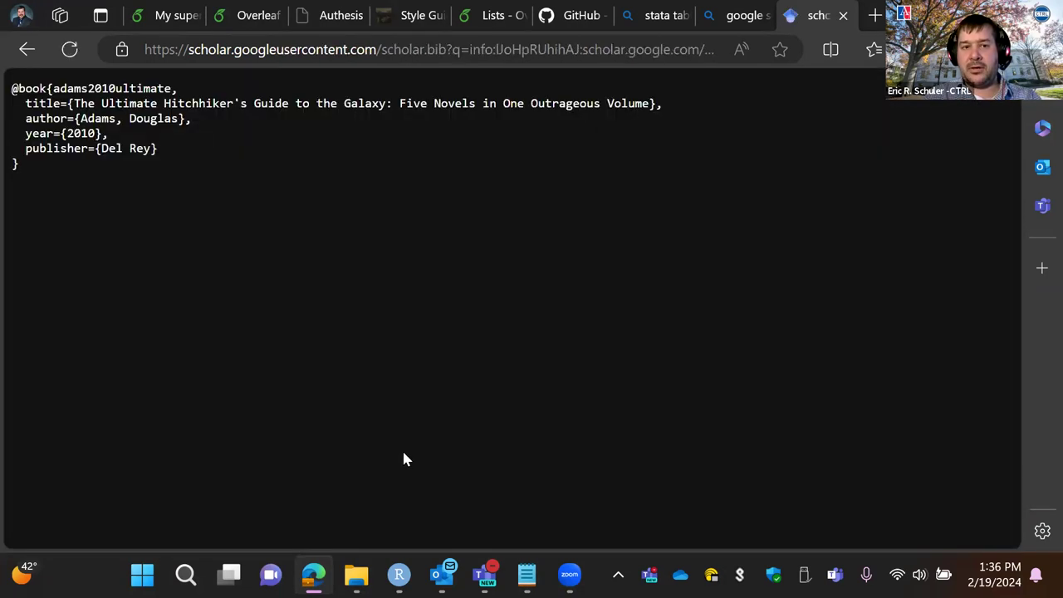
click(27, 49)
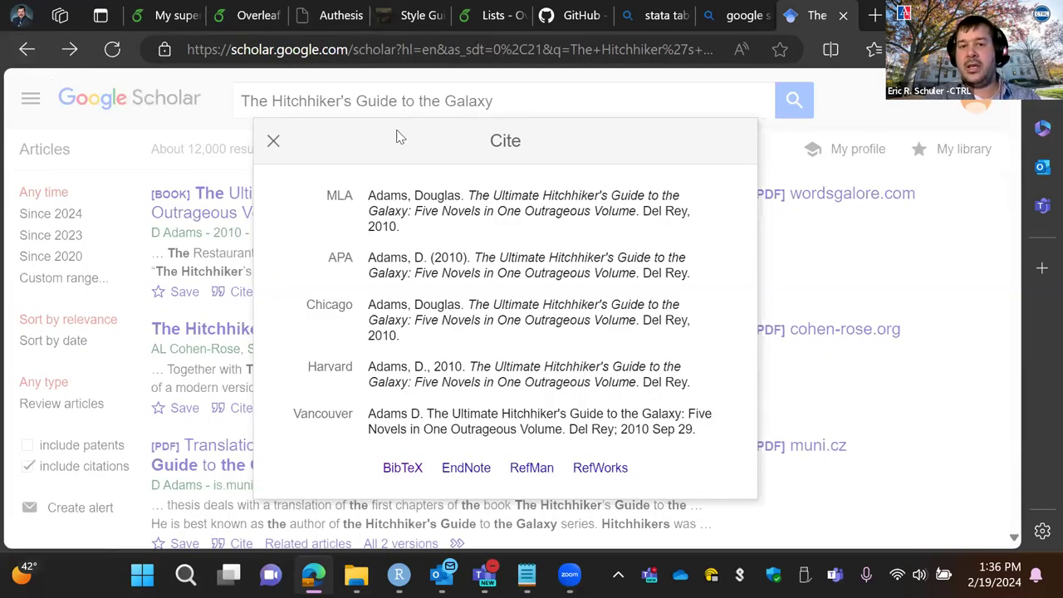
click(388, 472)
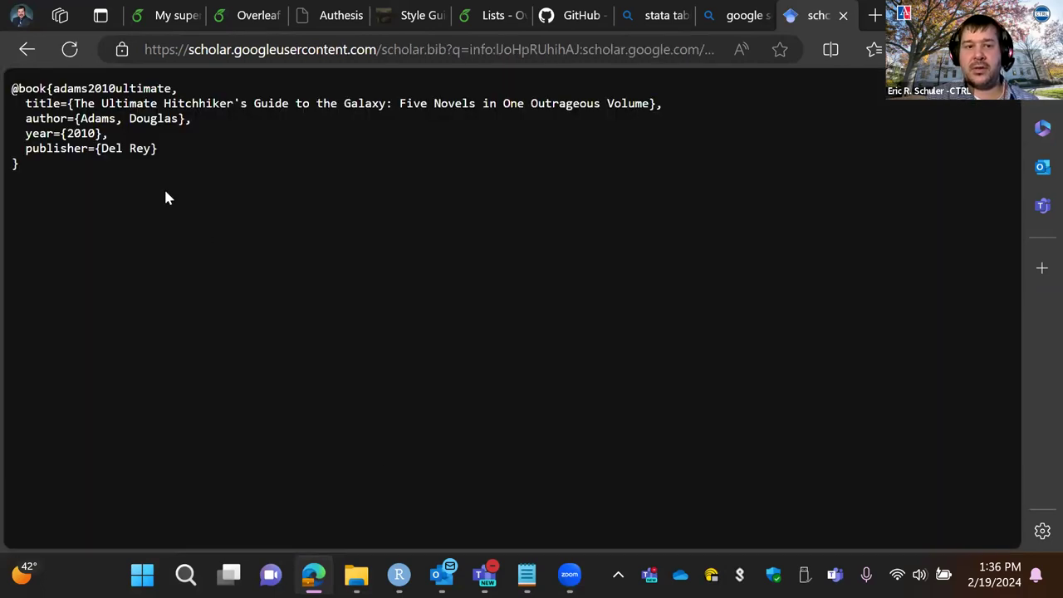
drag(81, 195, 50, 76)
key(ctrl+c)
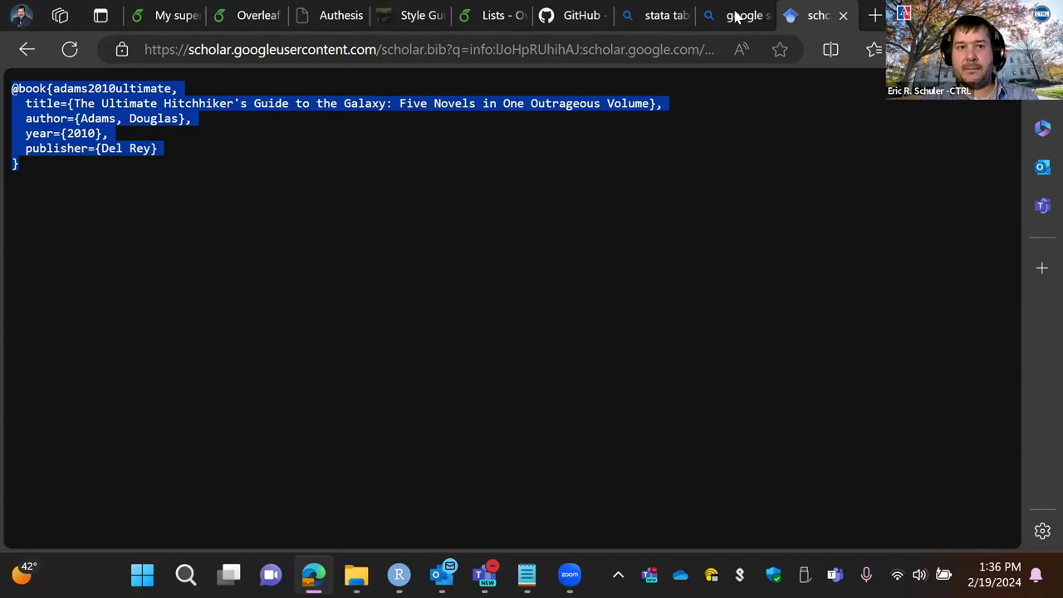
key(alt+Tab)
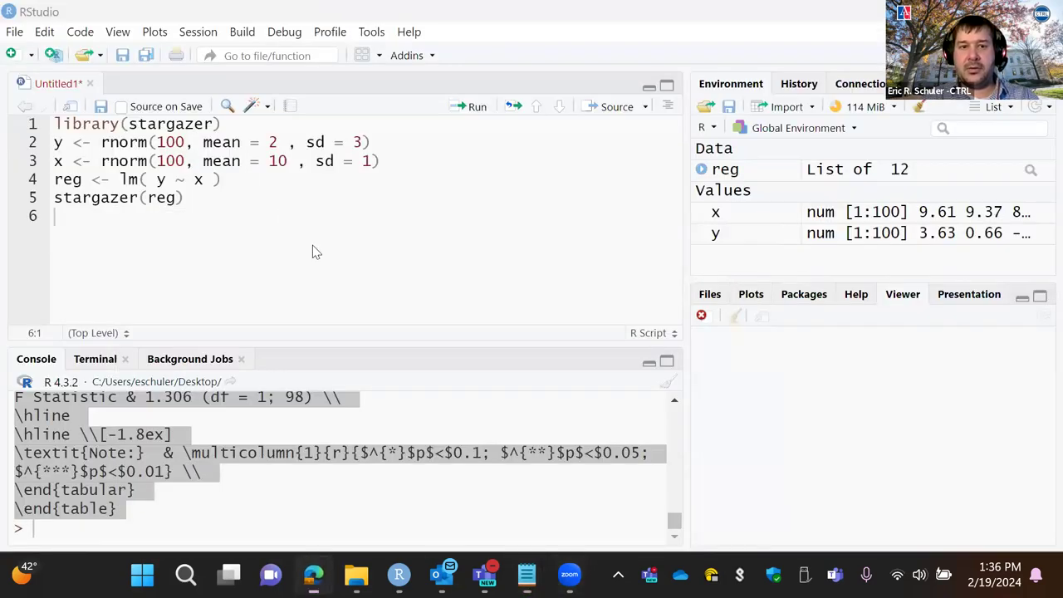
key(alt+Tab)
click(166, 15)
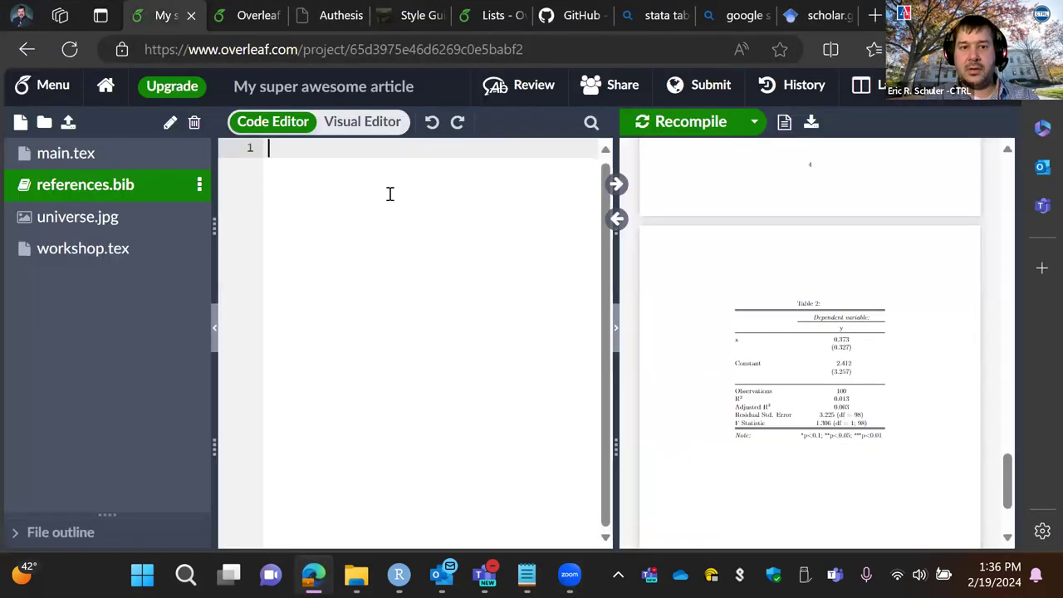
key(ctrl+v)
key(Return)
key(Return)
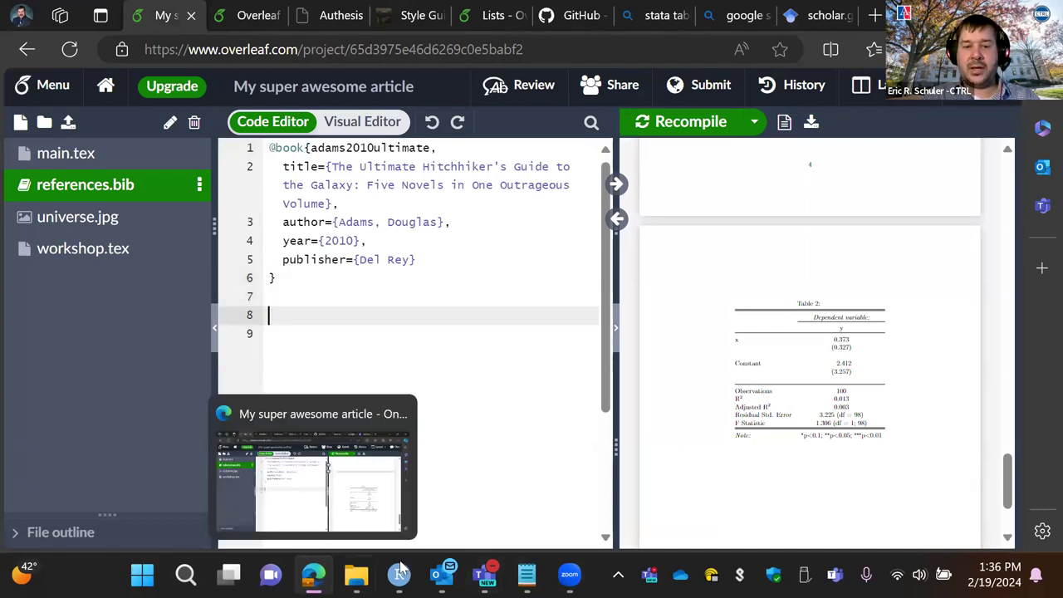
mouse_move(356, 575)
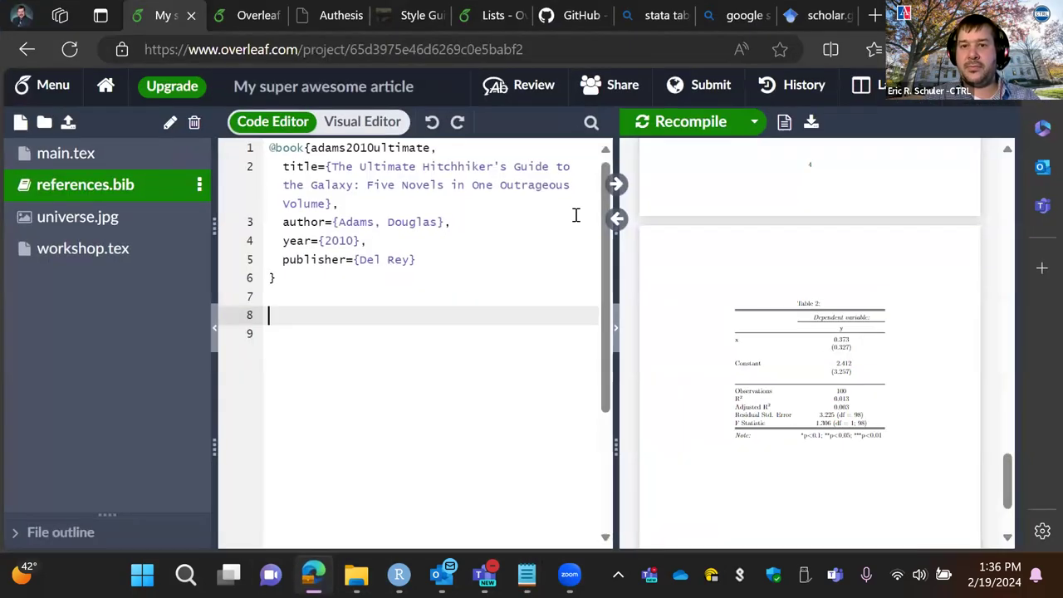
- Return to Google Scholar, close the citation window and search for bayesian psychometric modeling
click(810, 15)
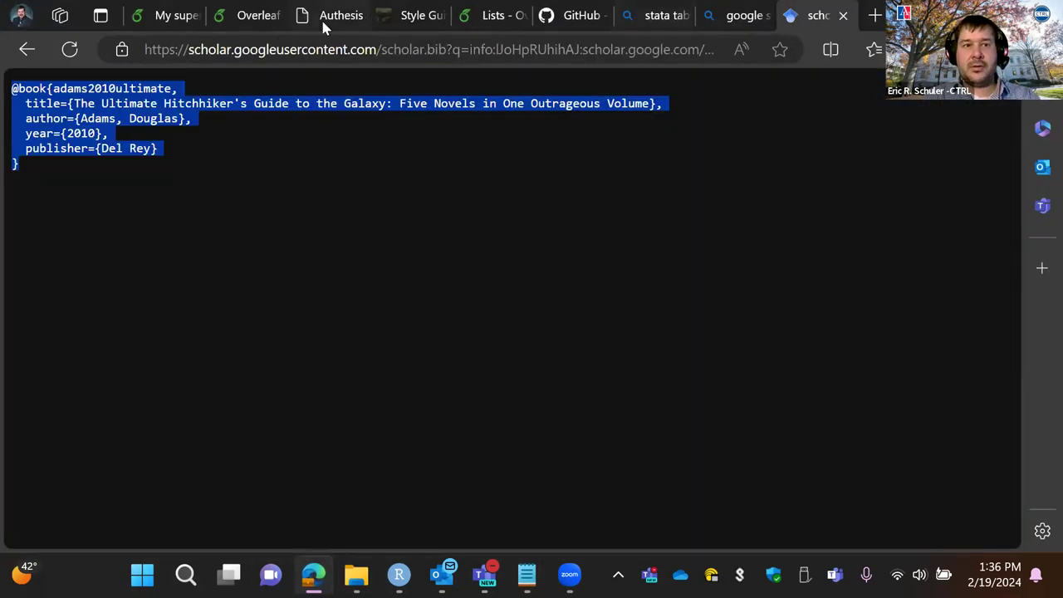
click(26, 50)
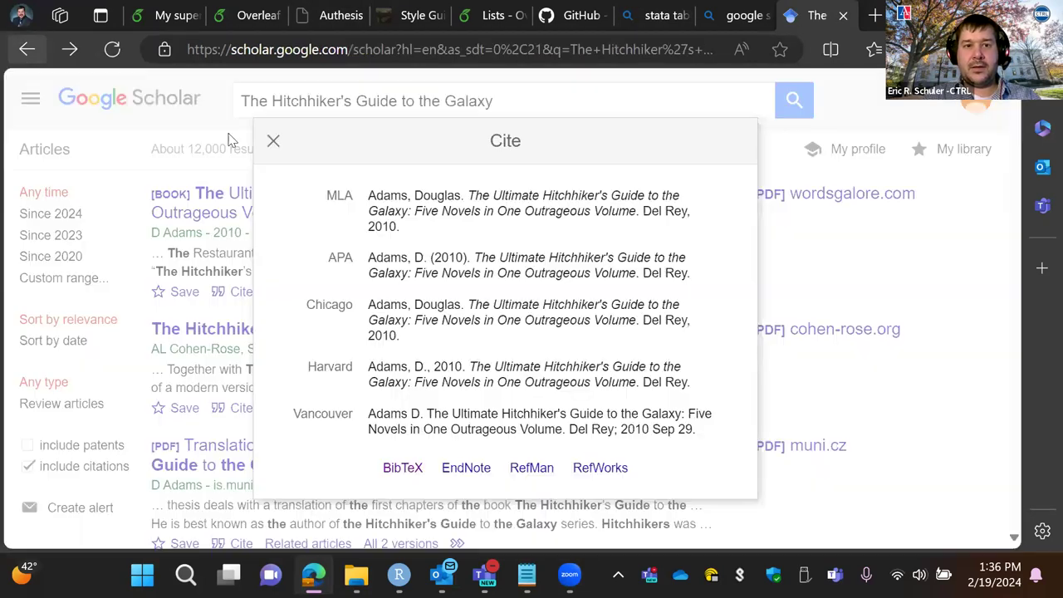
click(272, 142)
click(570, 107)
key(ctrl+a)
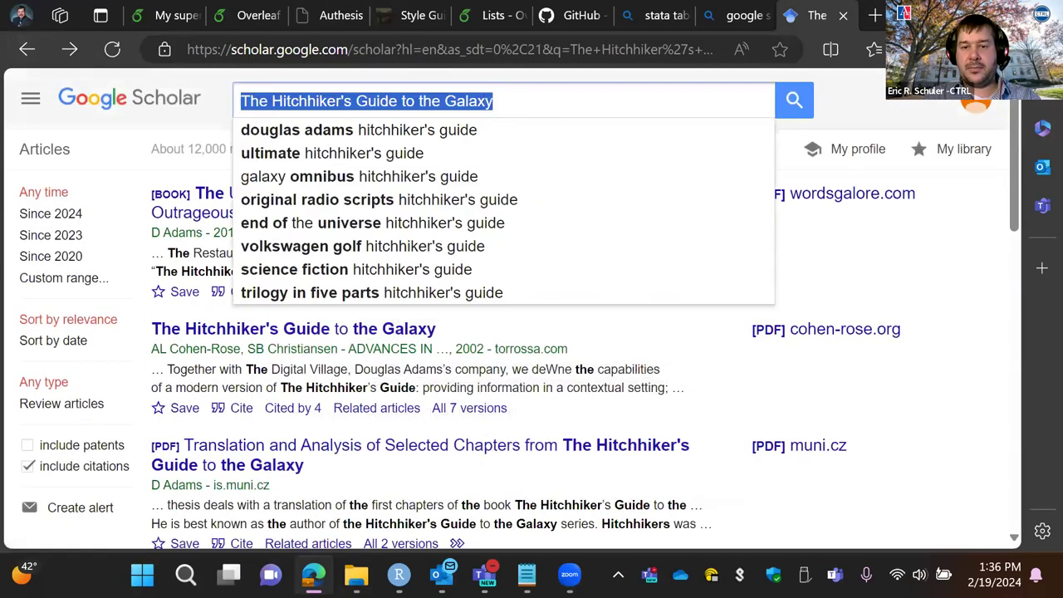
text(bayes)
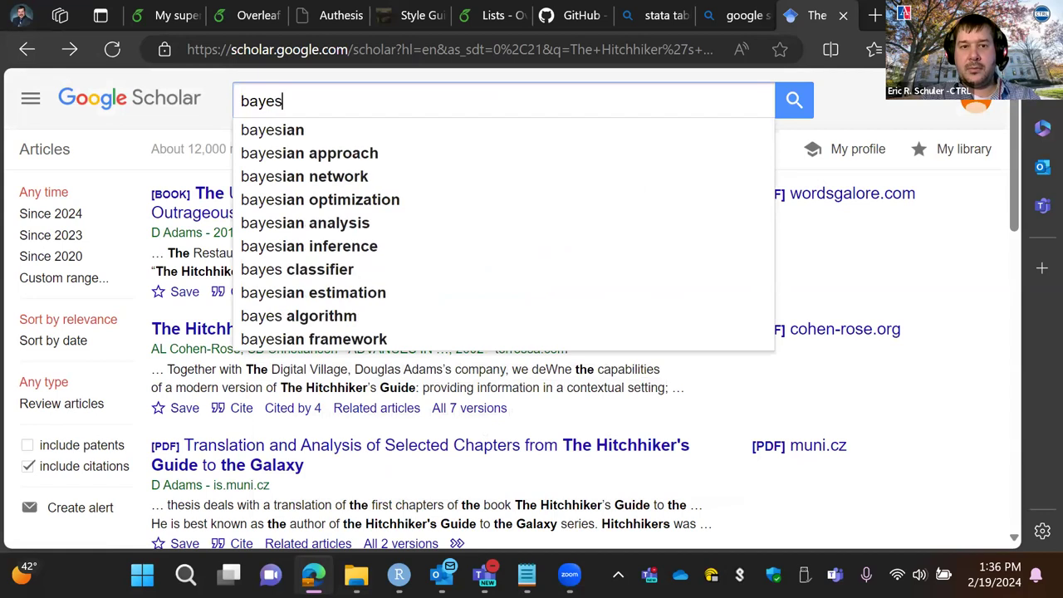
text(ian psychometric)
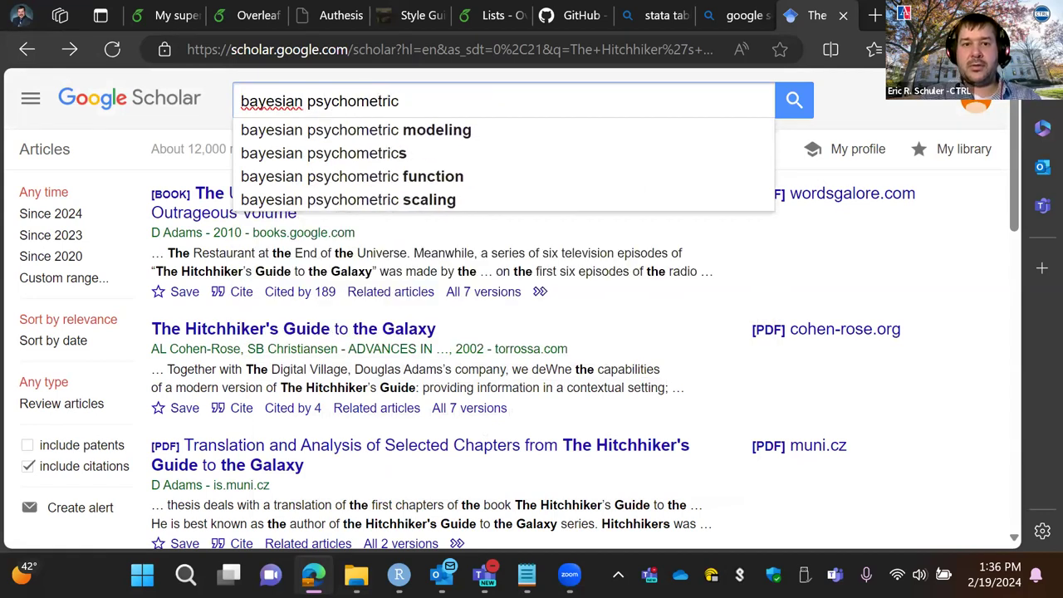
key(Down)
key(Return)
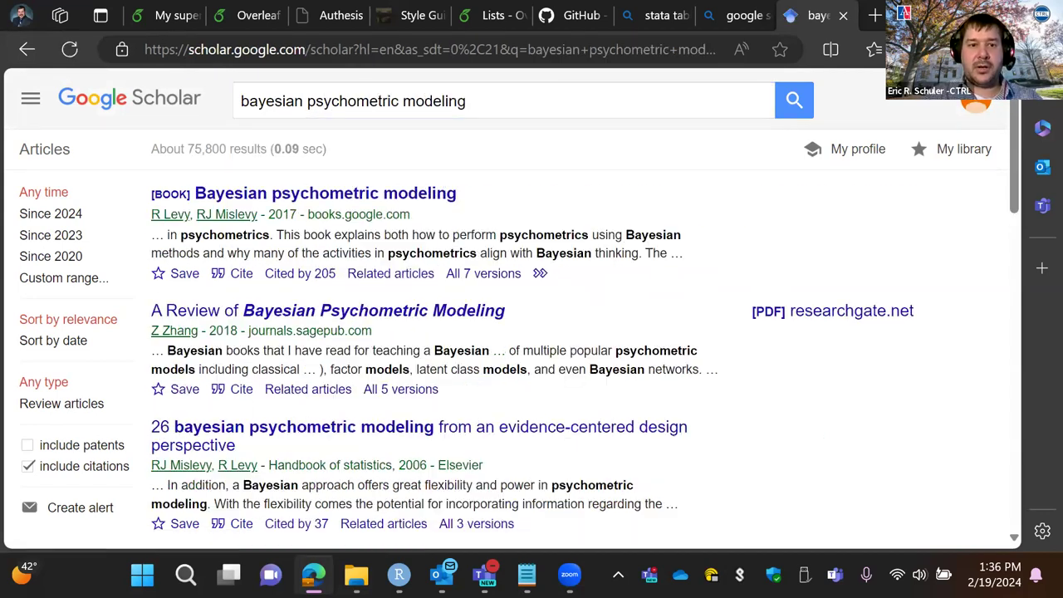
click(239, 278)
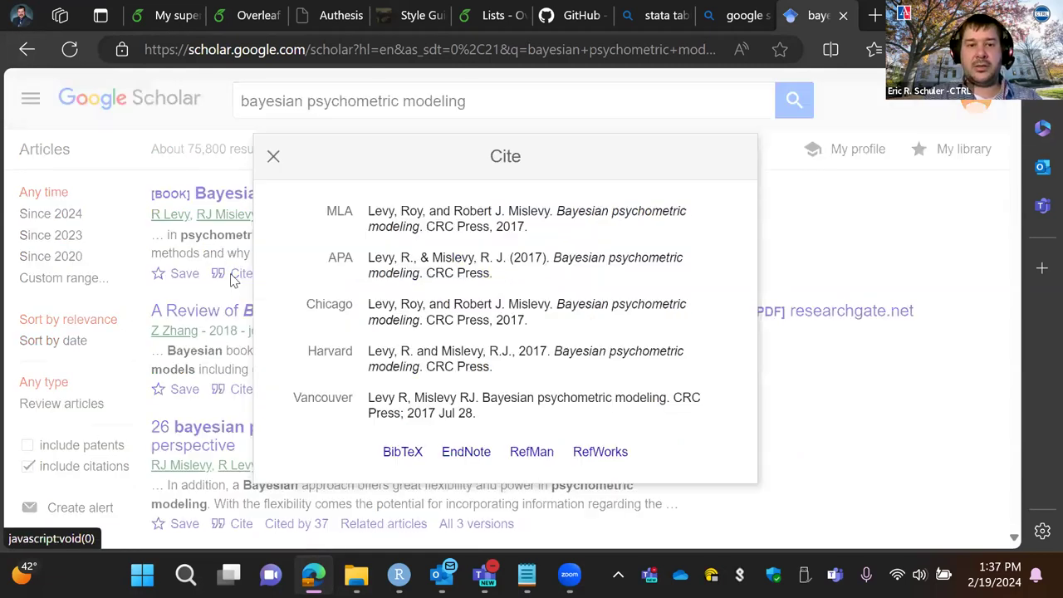
click(402, 451)
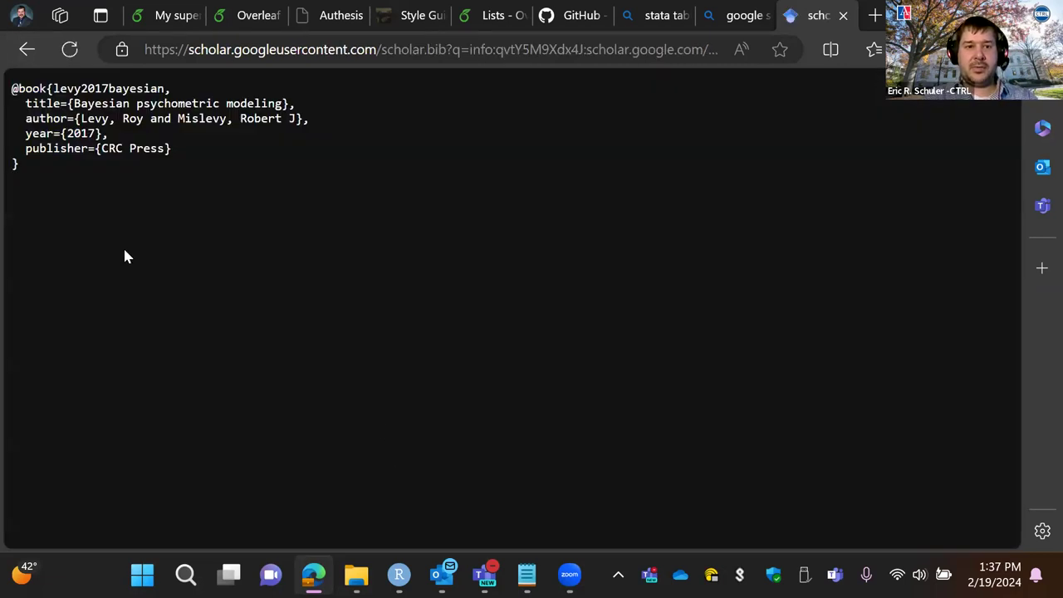
key(ctrl+a)
key(ctrl+c)
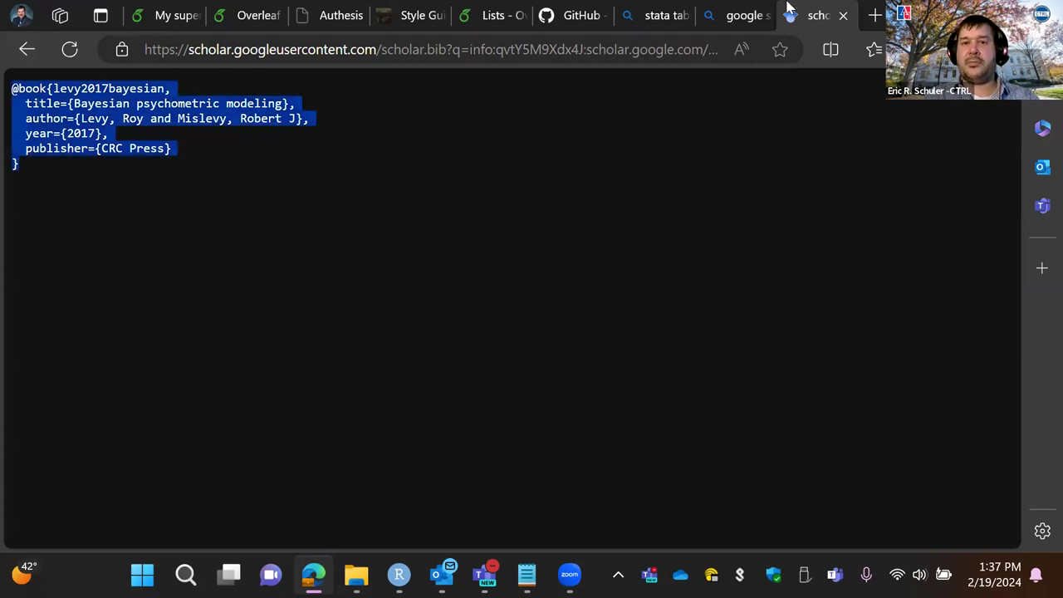
- Paste the Bayesian psychometric modeling entry into references.bib below the Hitchhiker's Guide entry
click(158, 15)
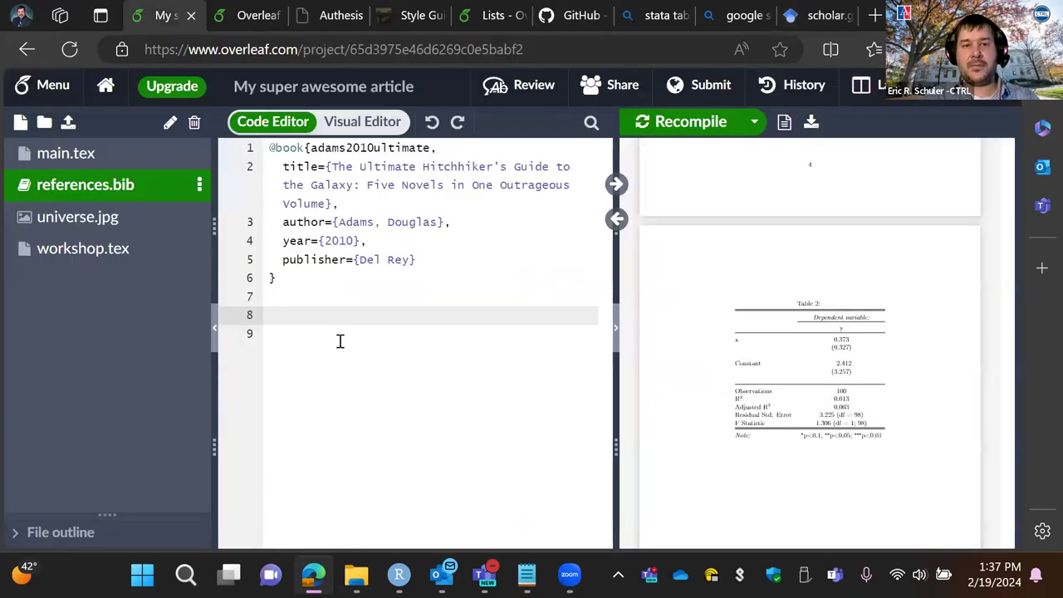
key(ctrl+v)
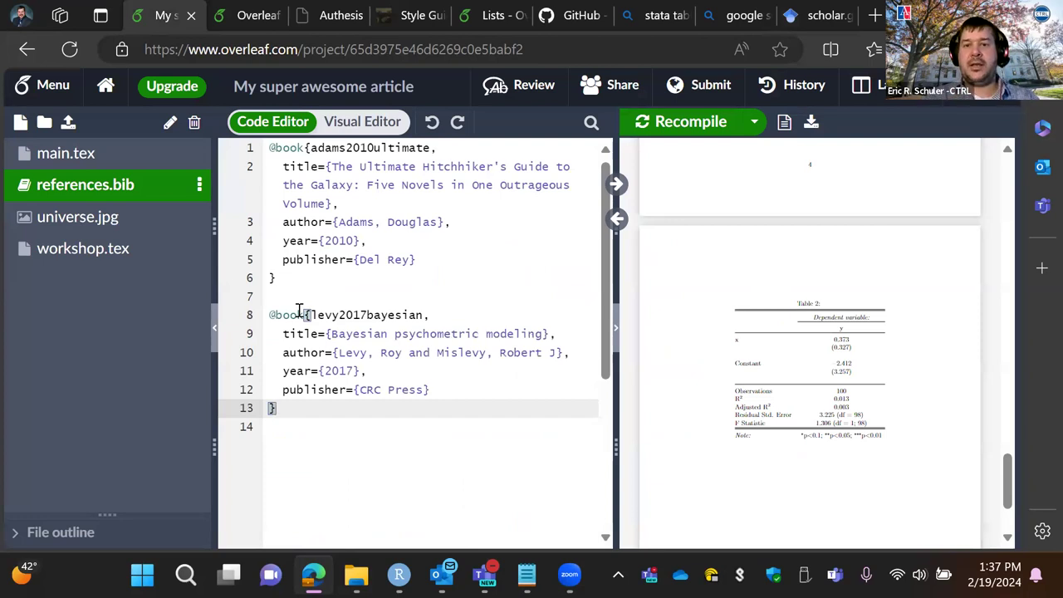
click(353, 435)
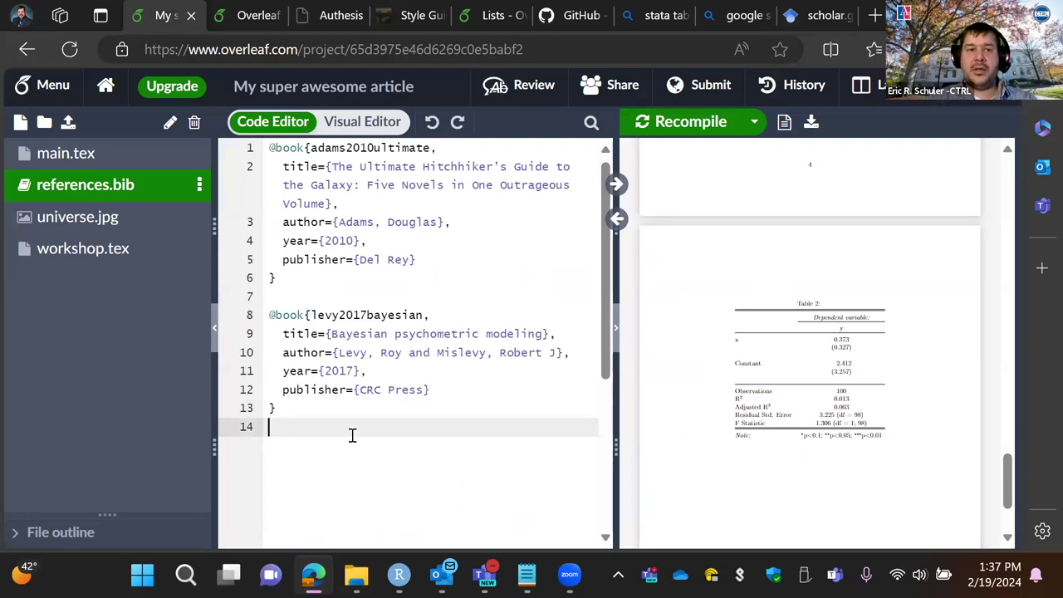
- In workshop.tex, insert ``I always thought something was fundamentally wrong with the universe'' \citep{adams1995hitchhiker} between the regression table and \end{document}
click(87, 155)
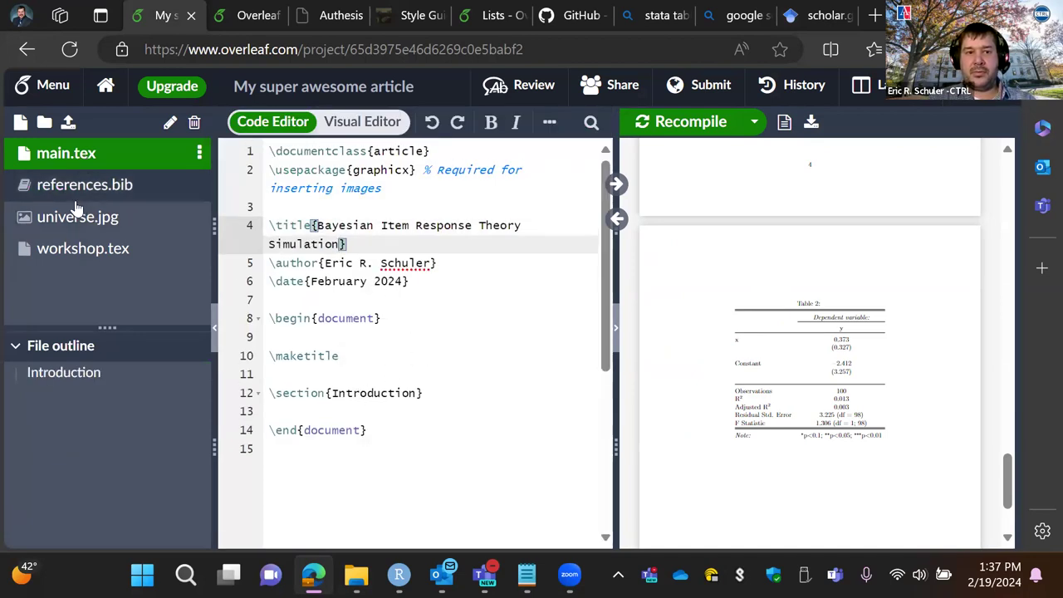
click(58, 254)
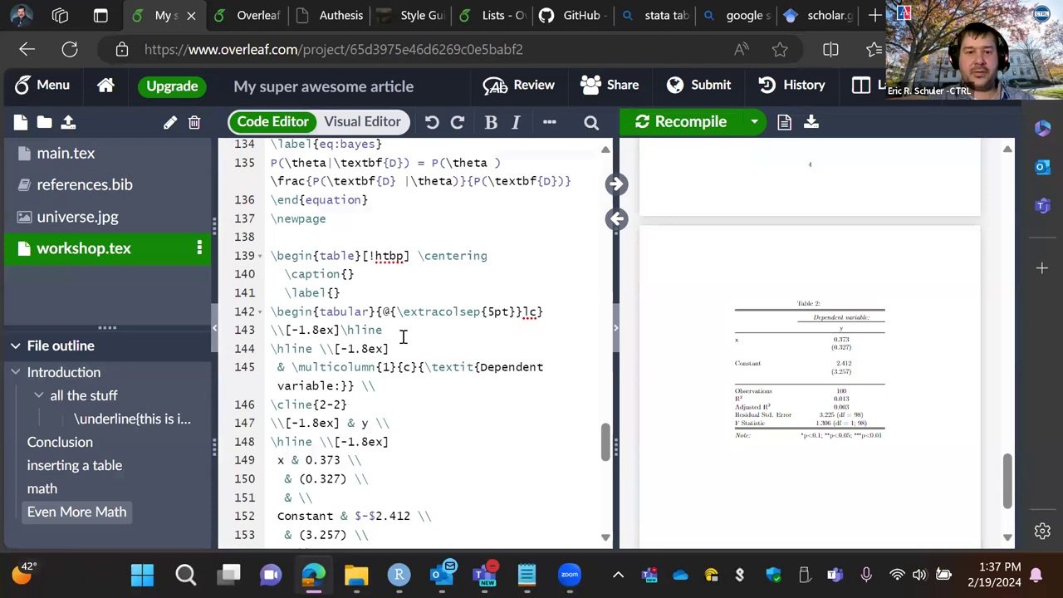
scroll(403, 337, down, 6)
click(294, 357)
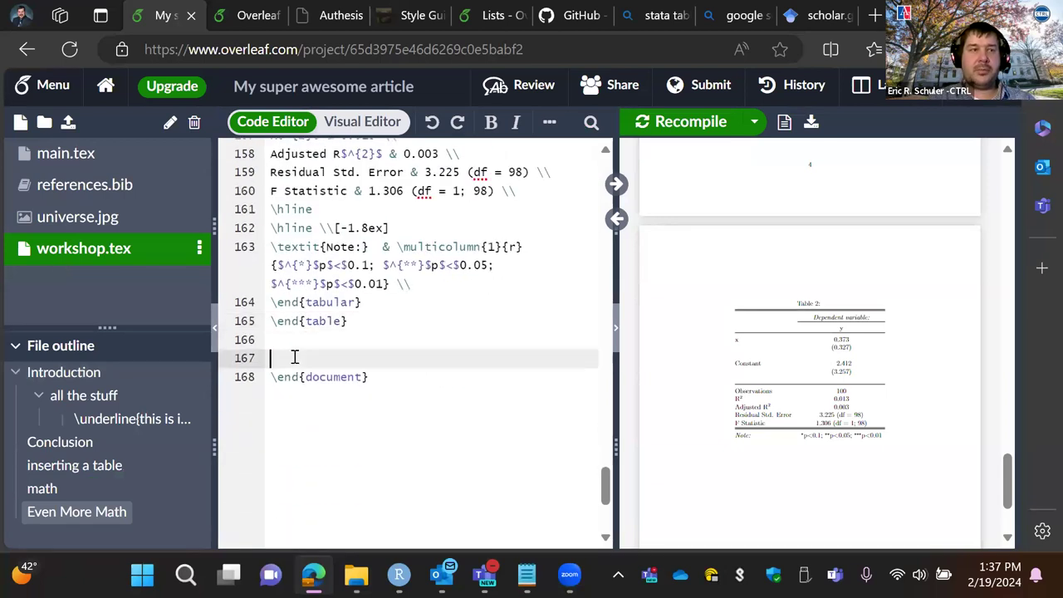
click(526, 574)
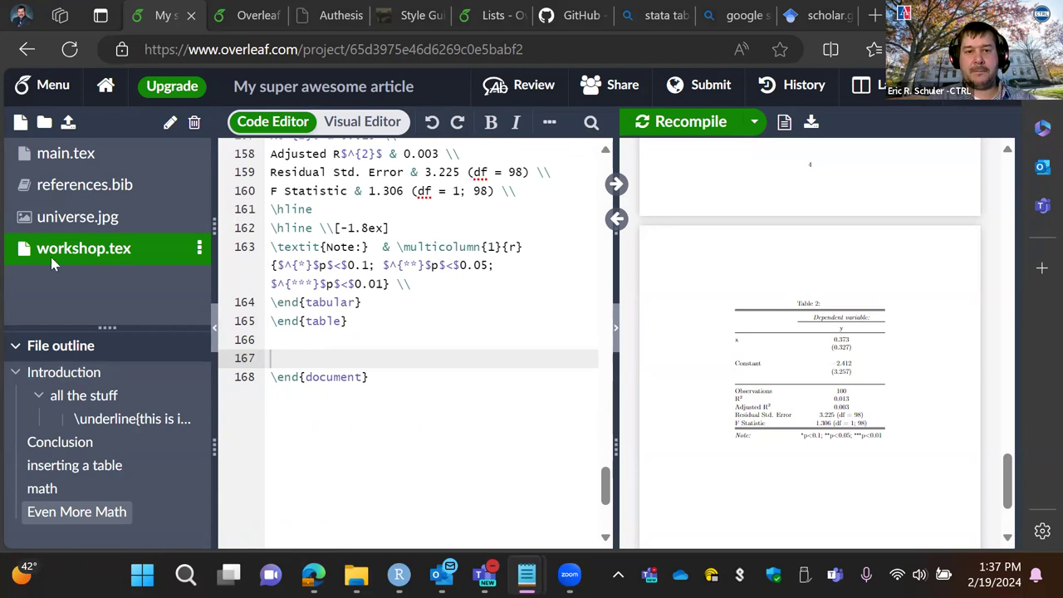
click(435, 357)
key(Return)
key(Return)
key(Up)
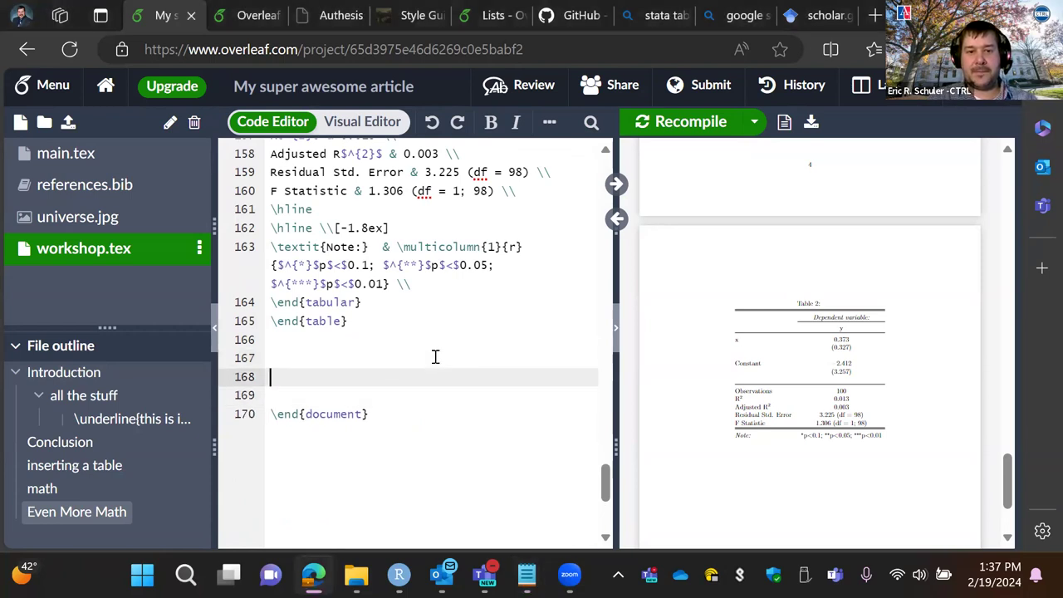
text(``I always thought something was fundamentally wrong with the universe'' \citep{adams1995hitchhiker})
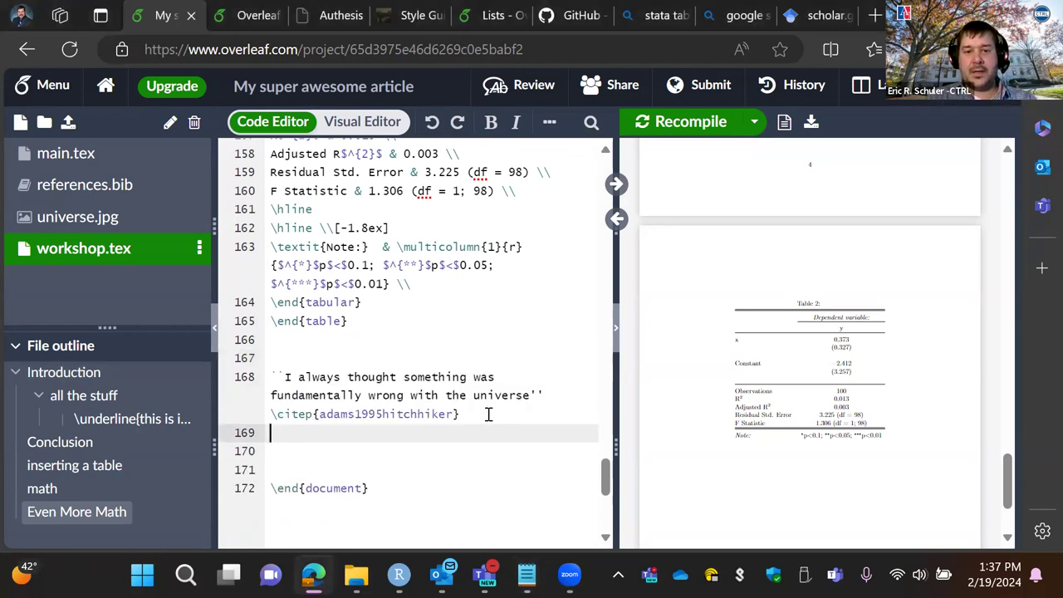
- Replace the citation after the universe quotation with \citealp{adams2010ultimate}
click(305, 414)
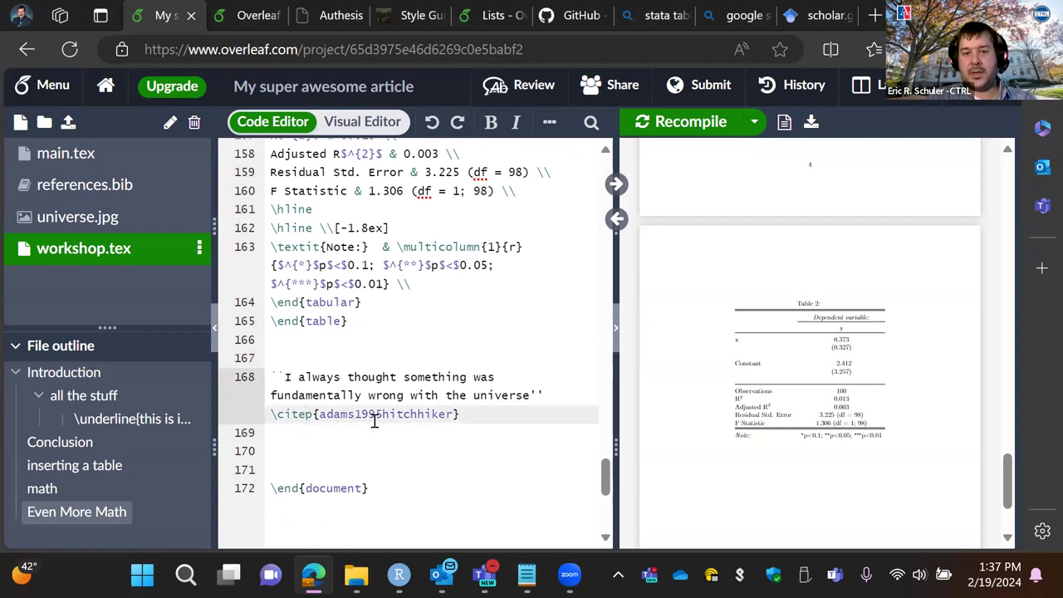
drag(459, 413, 263, 416)
key(BackSpace)
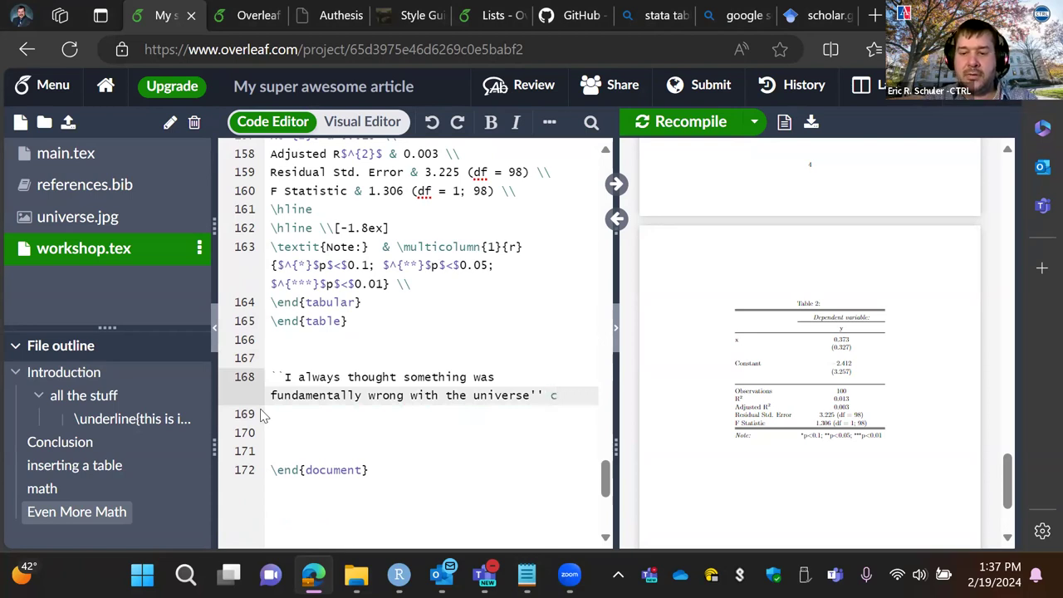
text(\c)
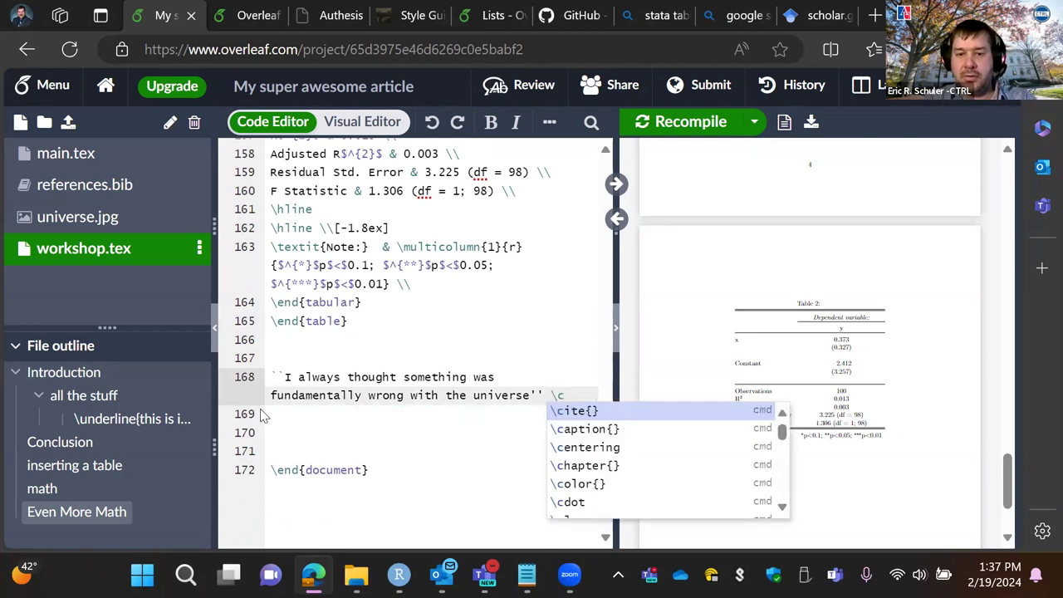
text(ite)
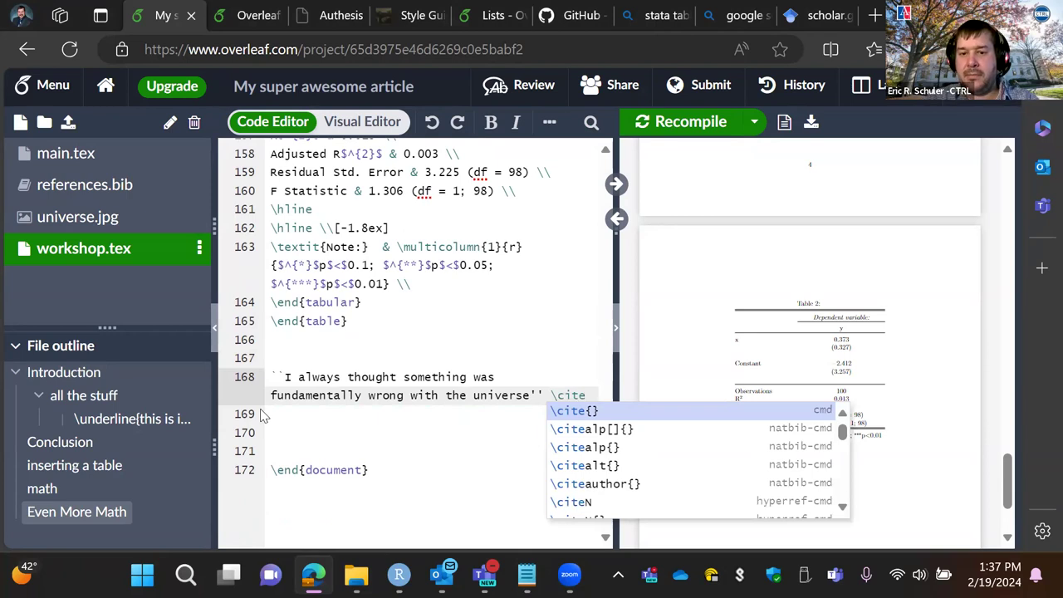
click(263, 415)
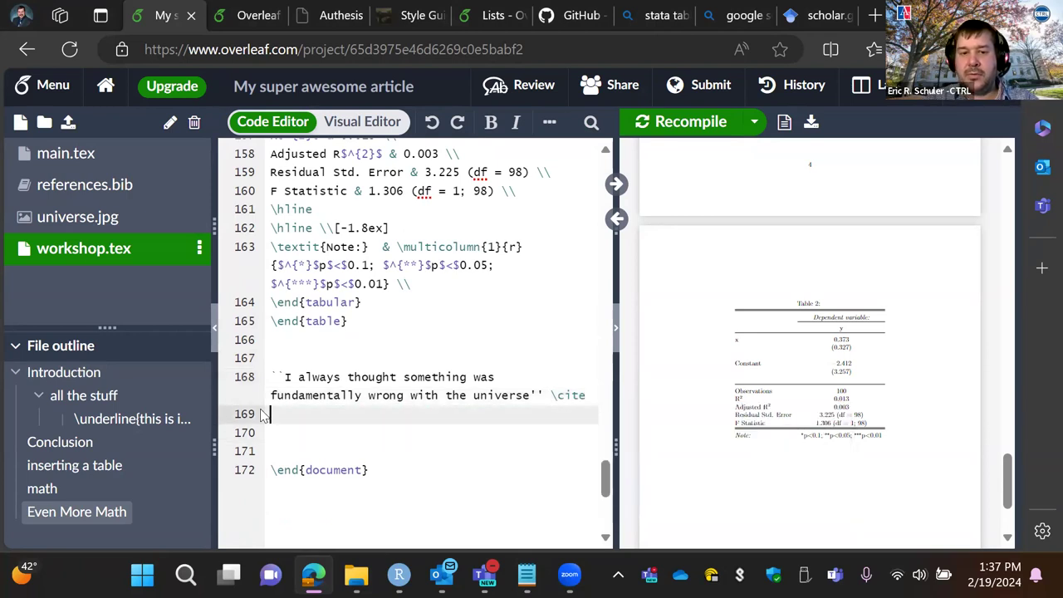
key(Left)
text(p)
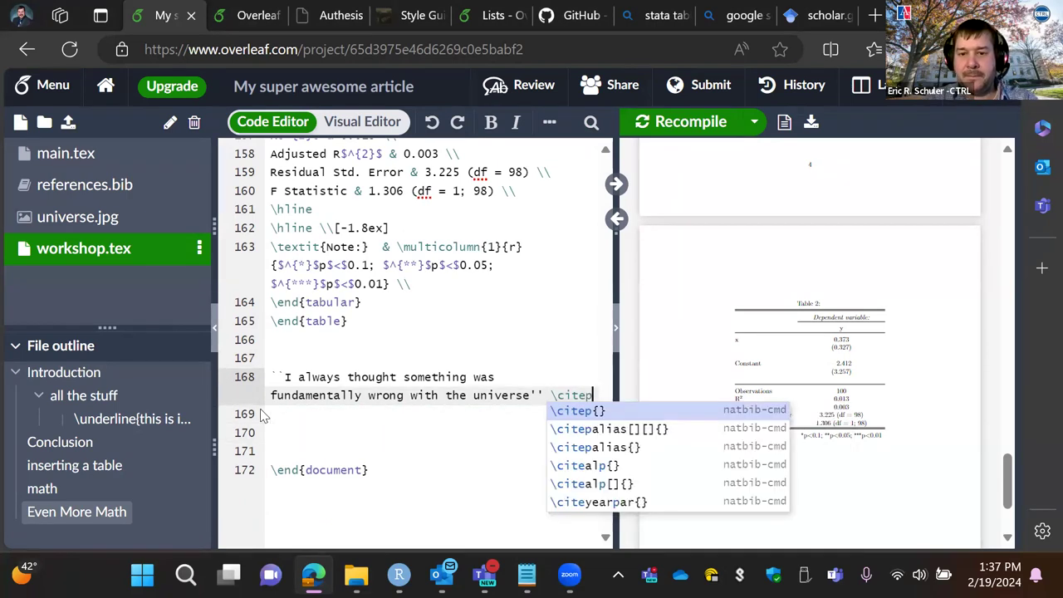
key(Down)
key(Down)
key(Down)
click(592, 462)
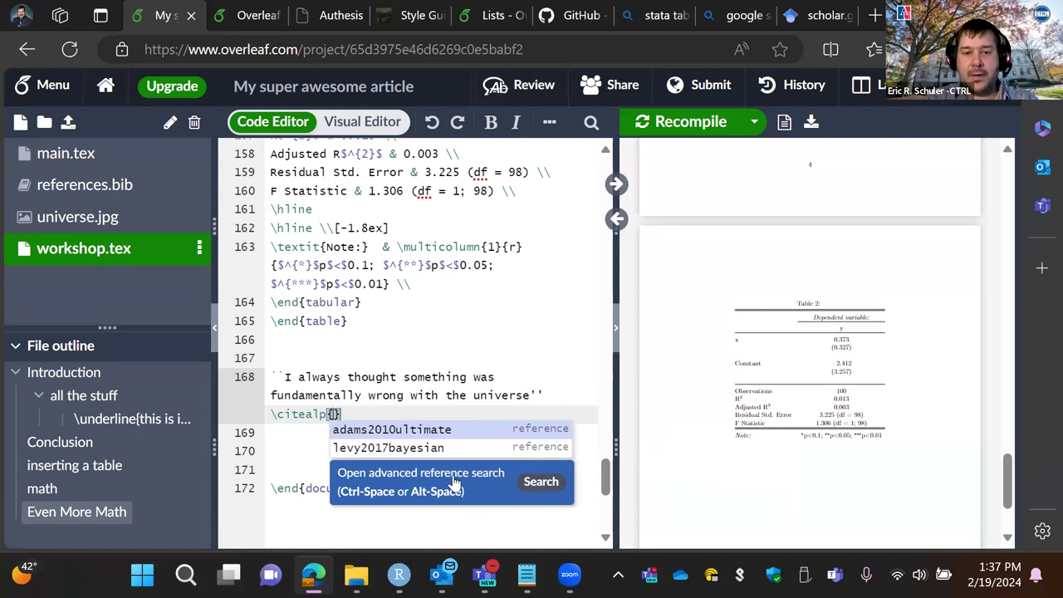
click(414, 432)
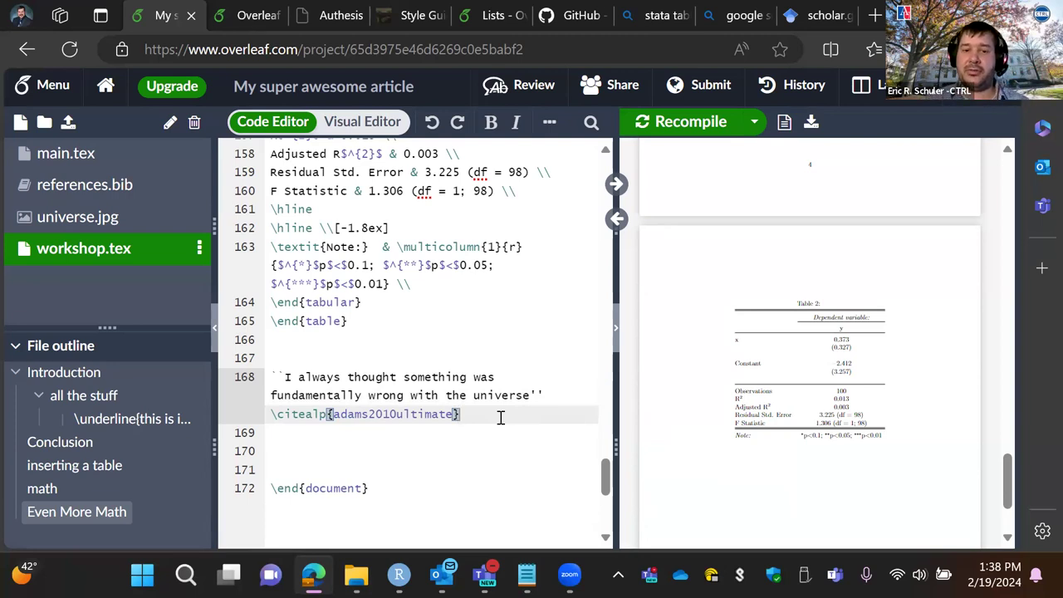
- Below the quotation, add the line "bayesian is fun! \citealp{levy2017bayesian}"
key(Down)
key(Down)
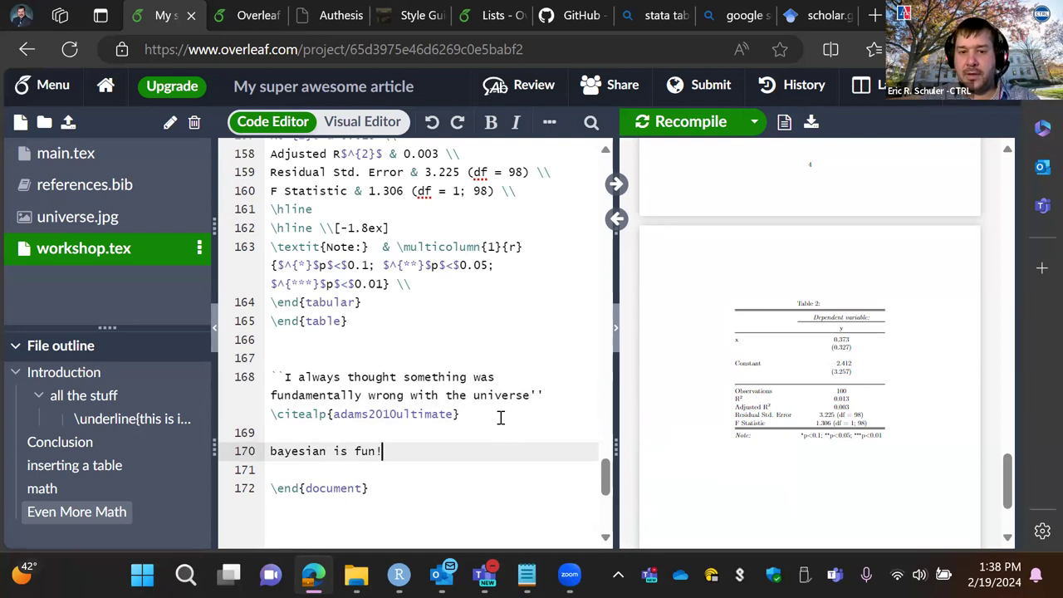
text(bayesian is fun! \)
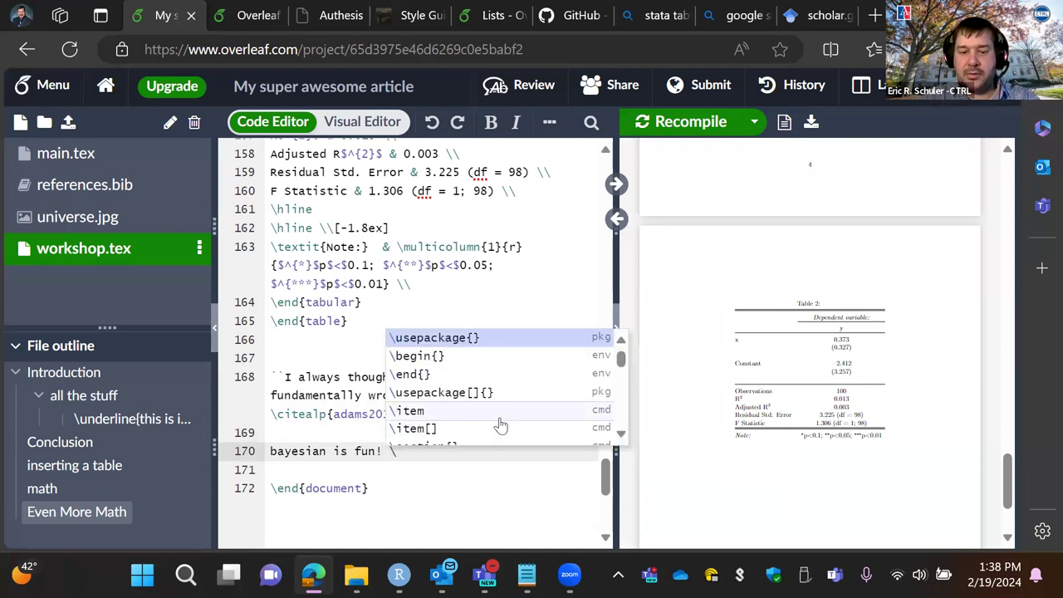
text(citea)
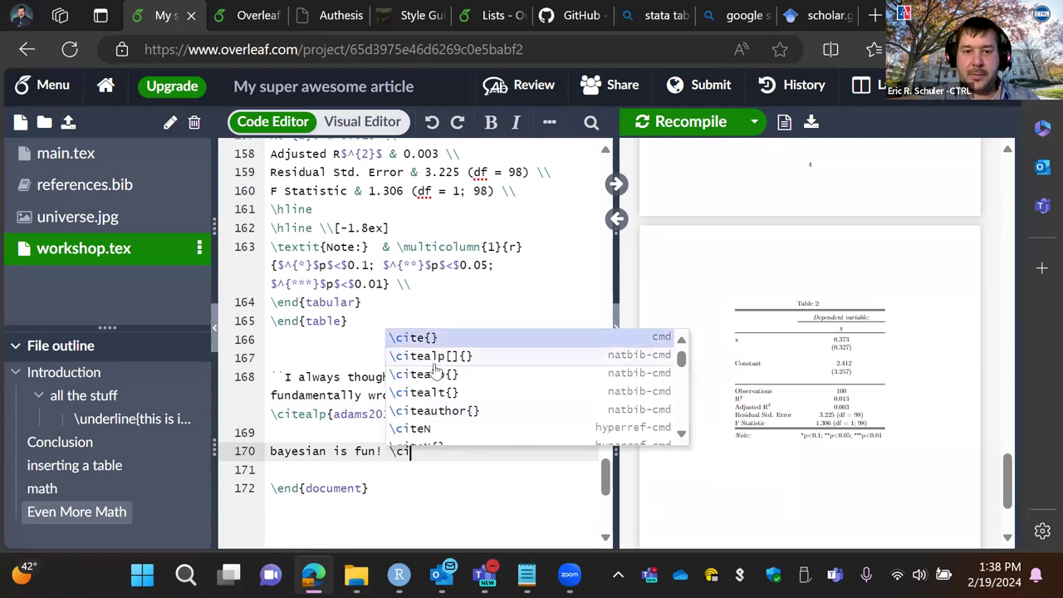
right_click(431, 379)
click(384, 453)
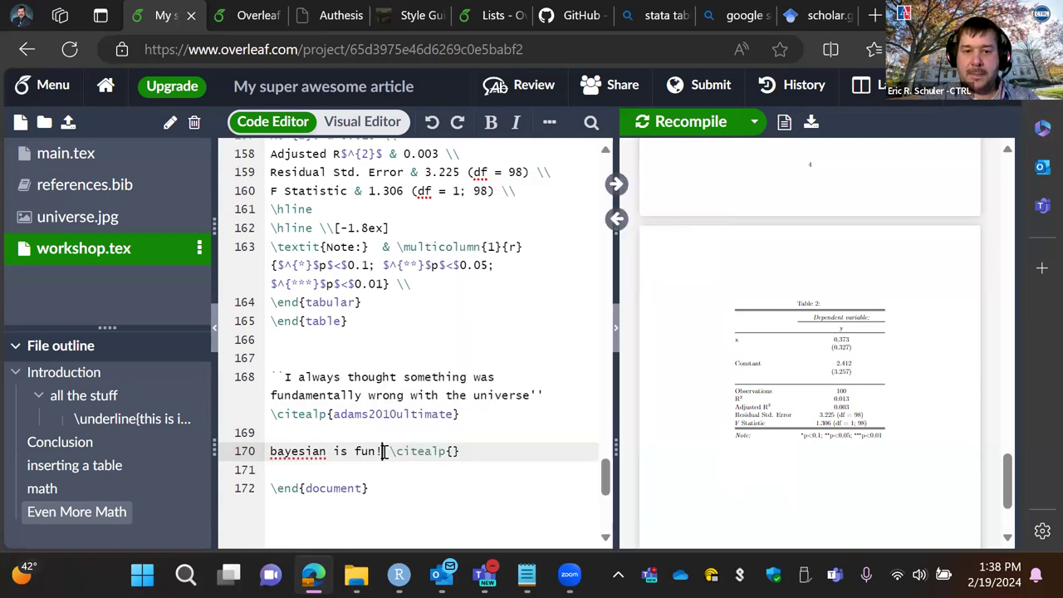
right_click(453, 453)
click(453, 451)
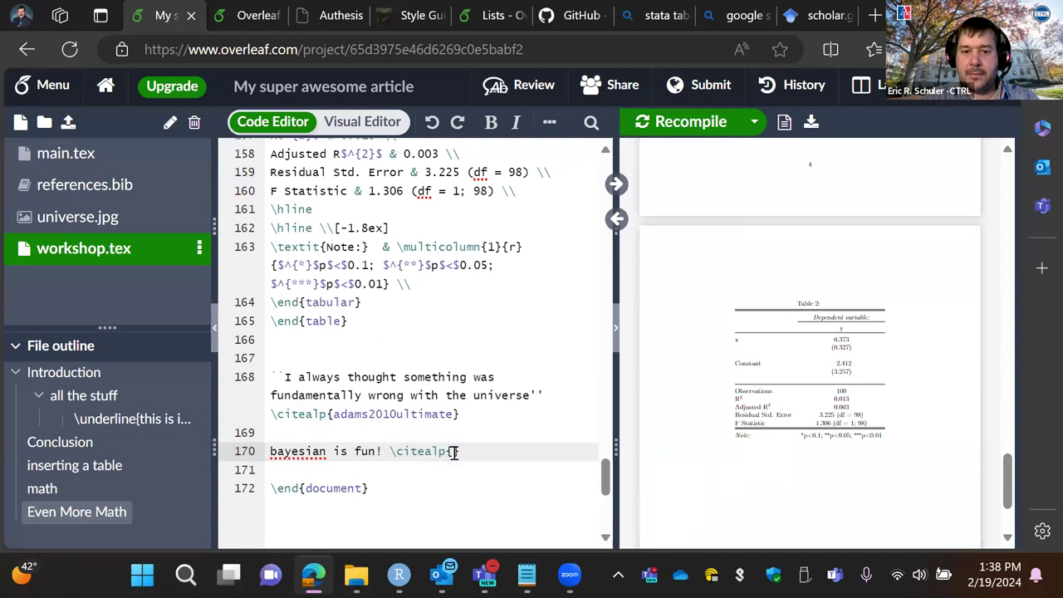
key(ctrl+space)
click(476, 486)
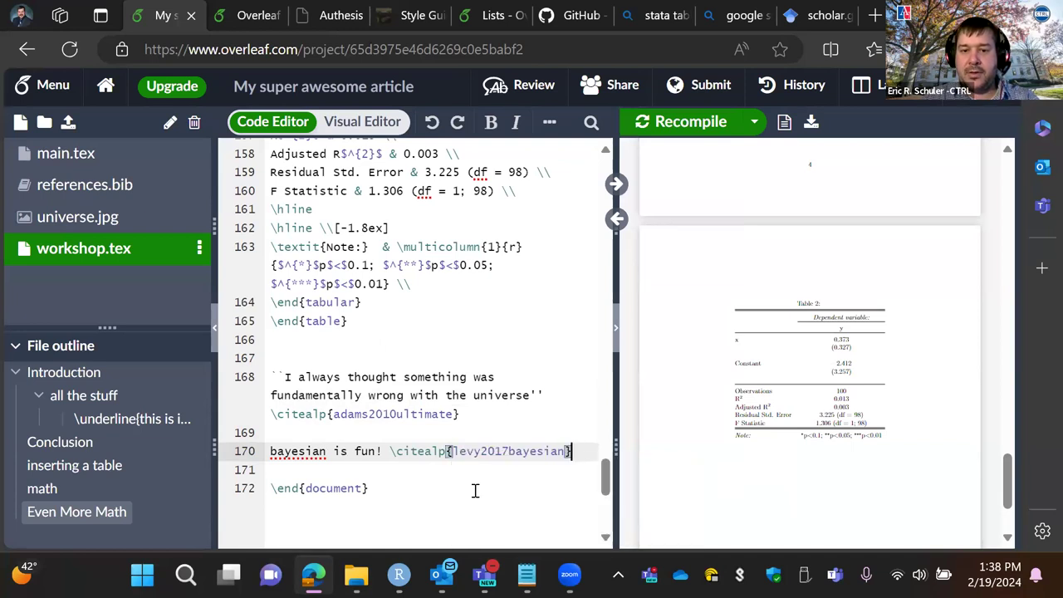
- Recompile workshop.tex and open the compile log to read the citation warnings
right_click(532, 379)
click(481, 410)
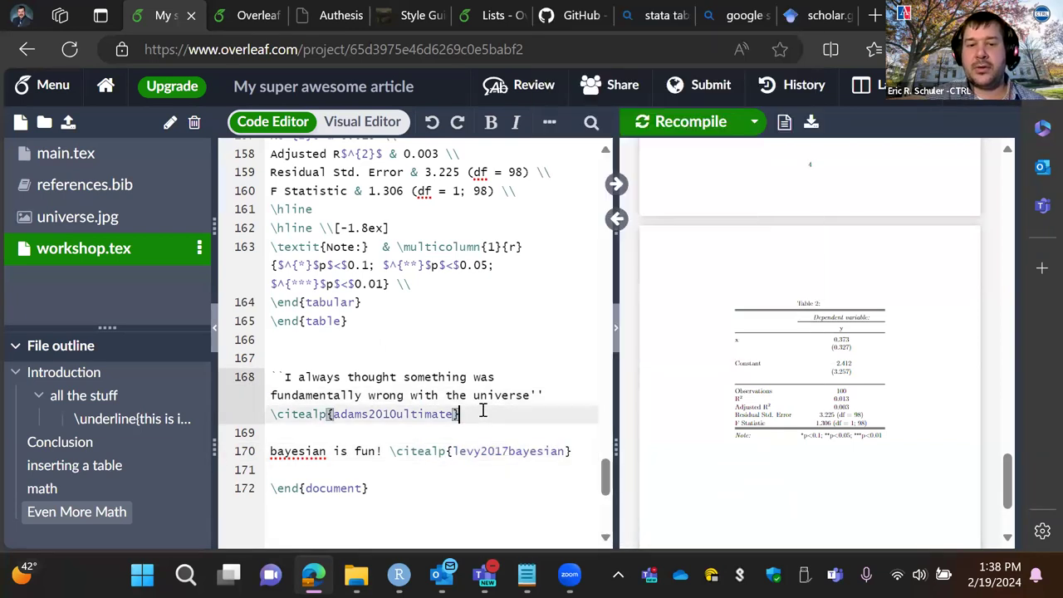
click(693, 121)
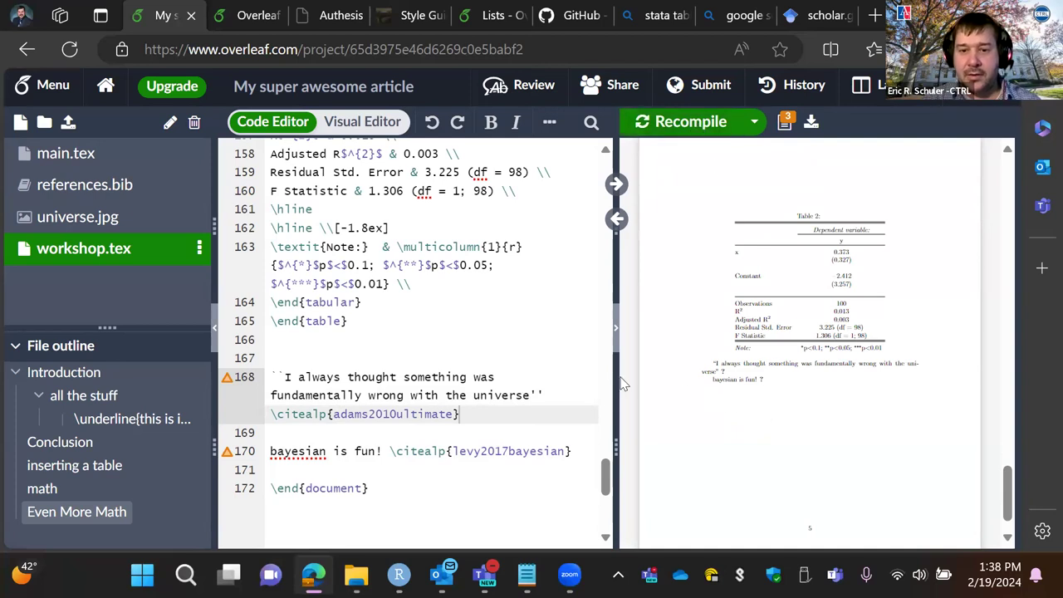
click(784, 121)
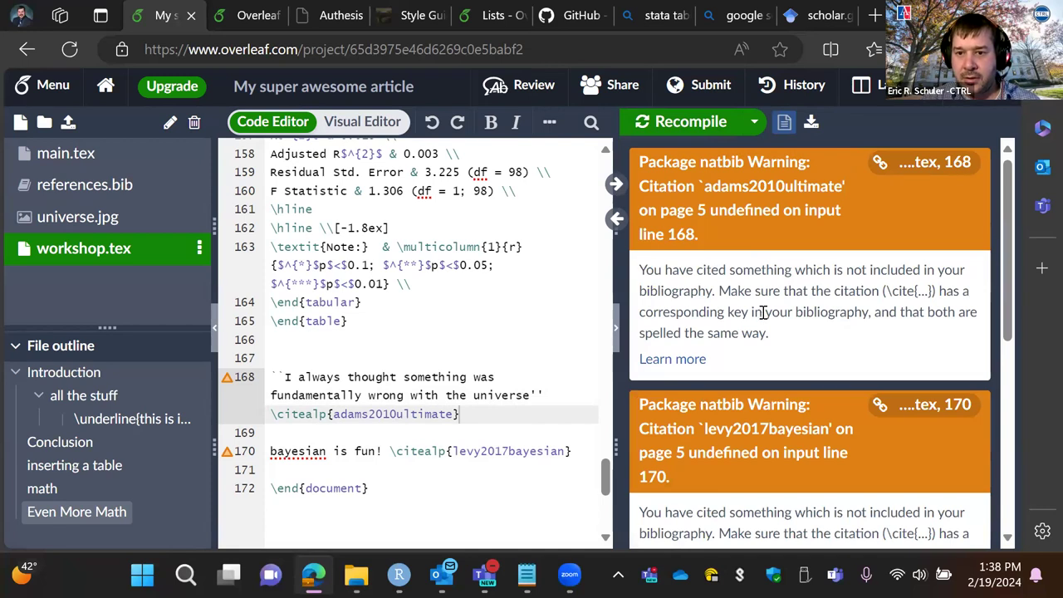
- Check the citation keys in references.bib, look through the other project files, and examine the bibliography settings in workshop.tex's preamble
click(48, 186)
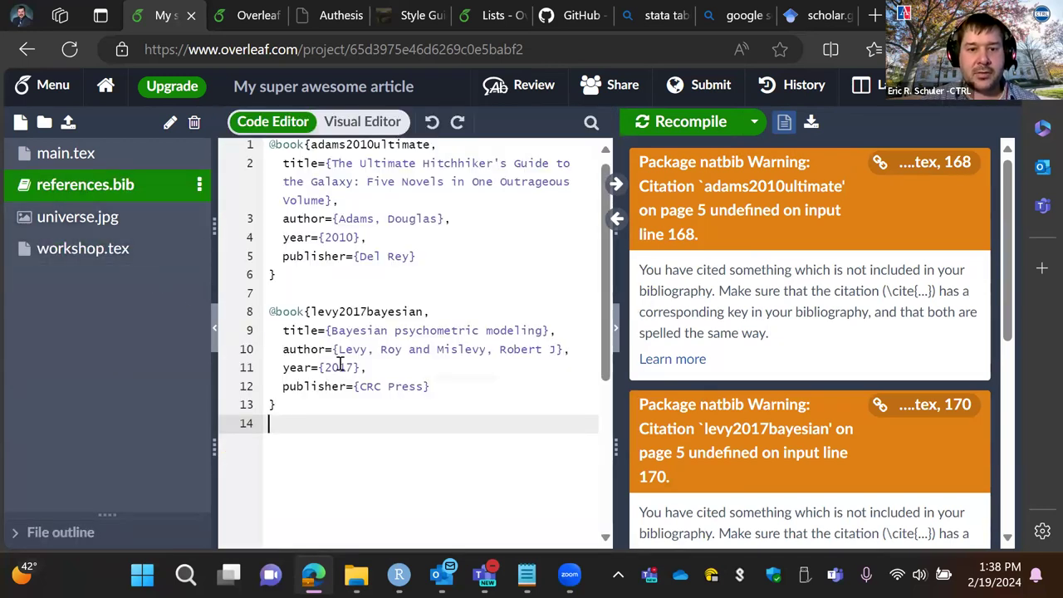
click(55, 157)
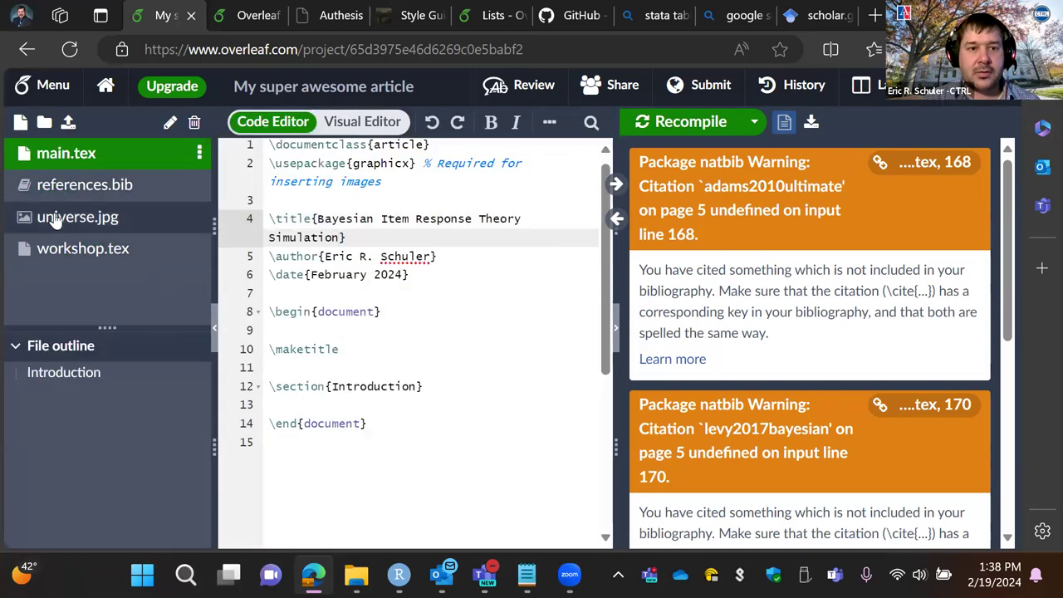
click(53, 218)
click(96, 249)
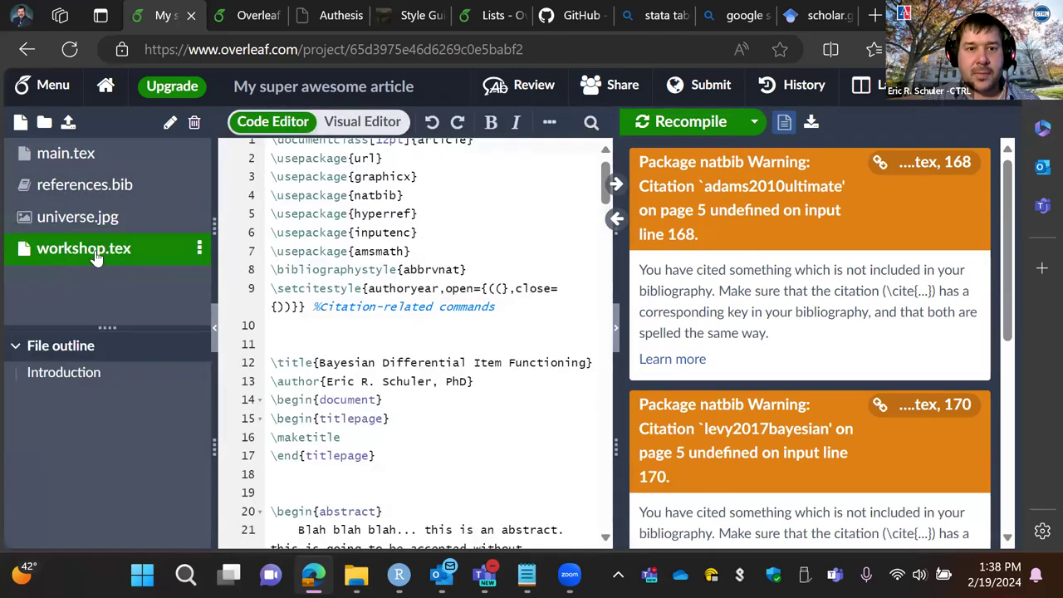
scroll(374, 280, up, 20)
scroll(376, 285, up, 10)
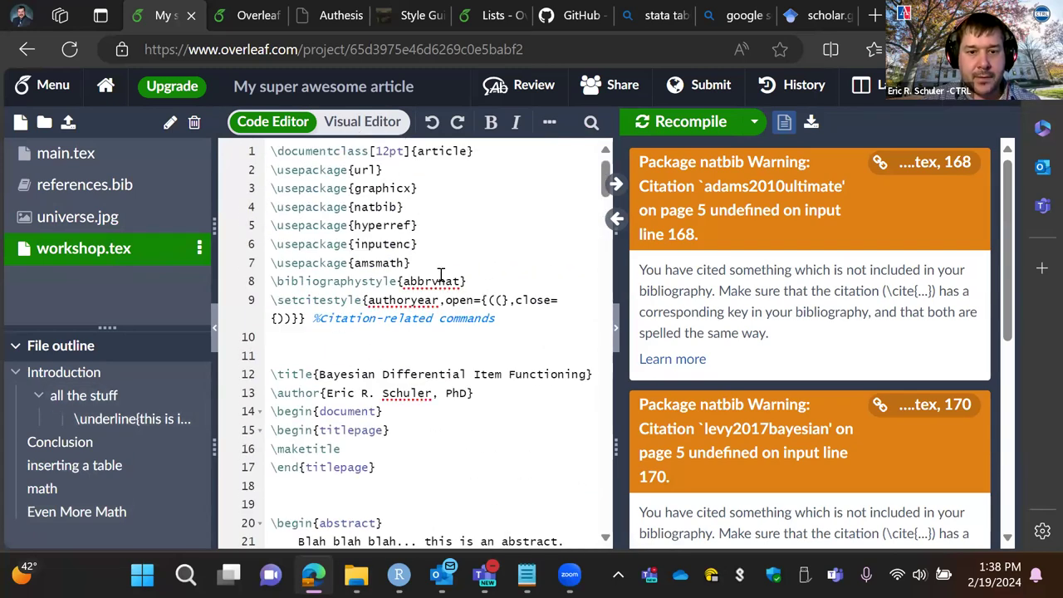
- Insert \bibliography{references} between the Bayesian citation line and \end{document} in workshop.tex, and recompile
scroll(441, 276, down, 6)
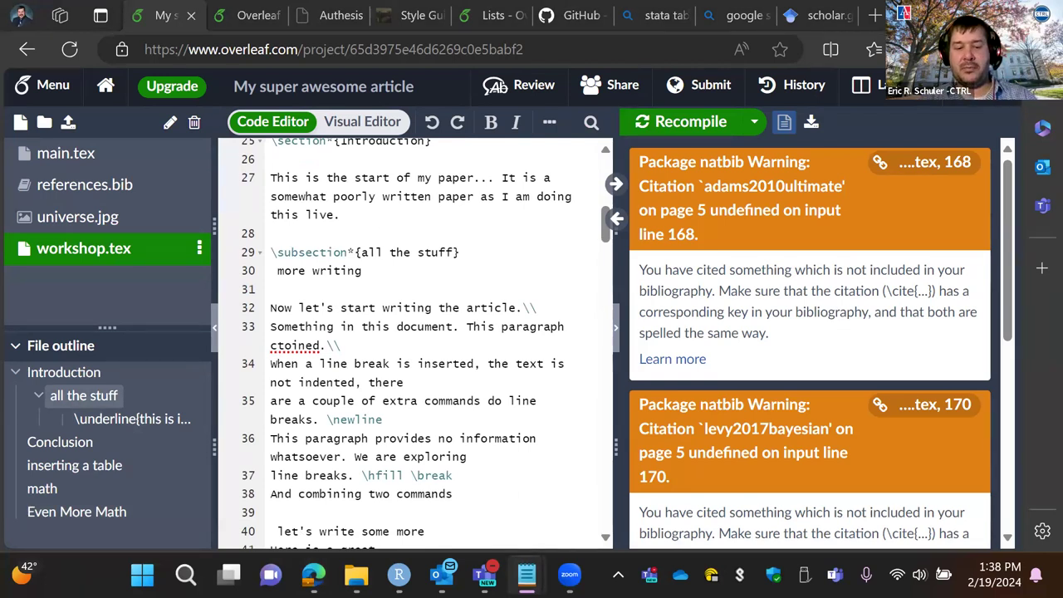
scroll(477, 444, down, 20)
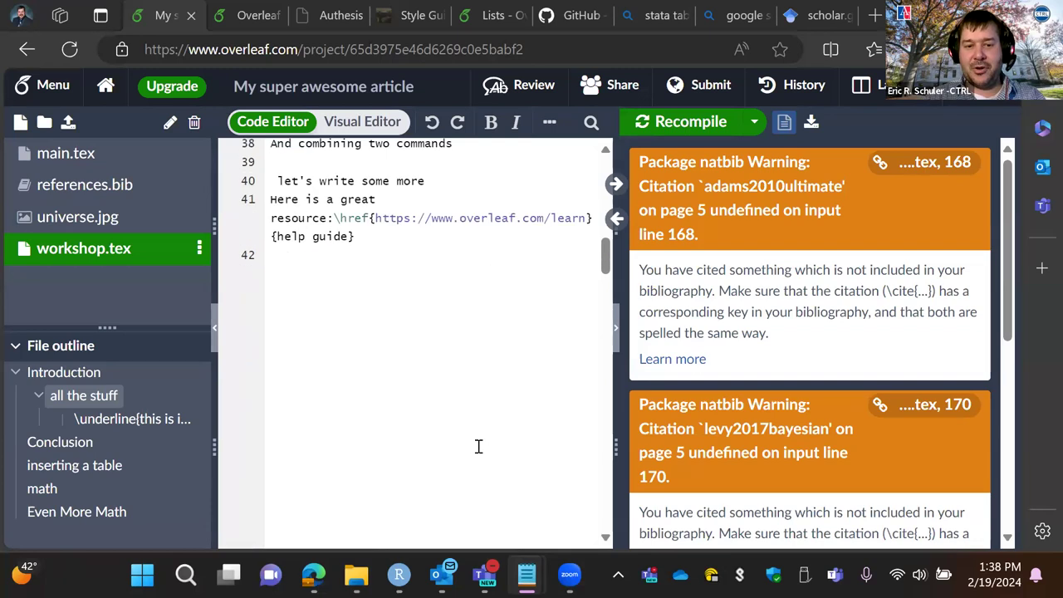
scroll(478, 447, up, 3)
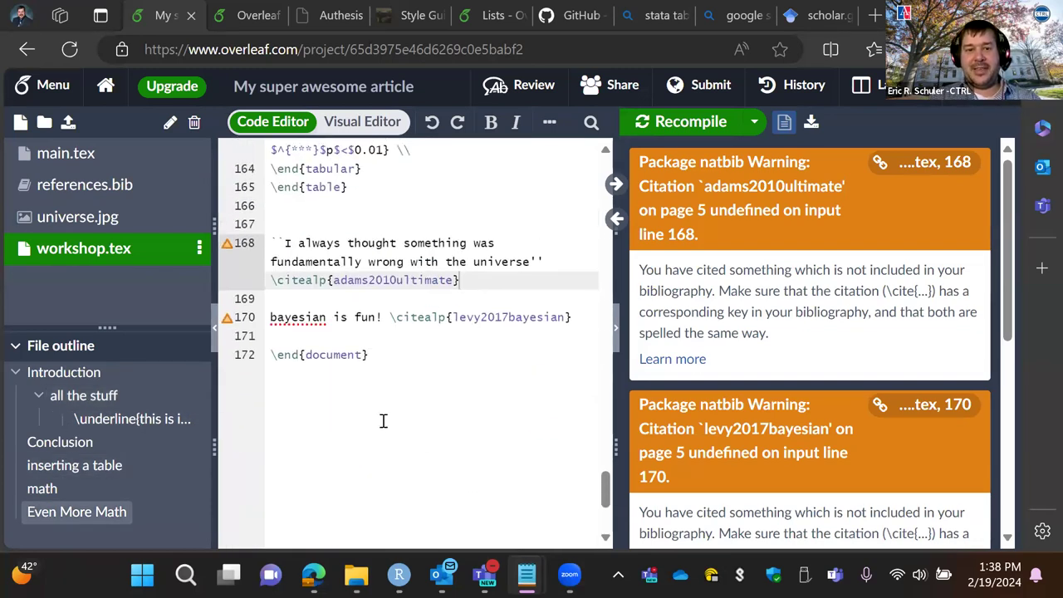
click(334, 343)
key(Return)
key(Return)
key(Return)
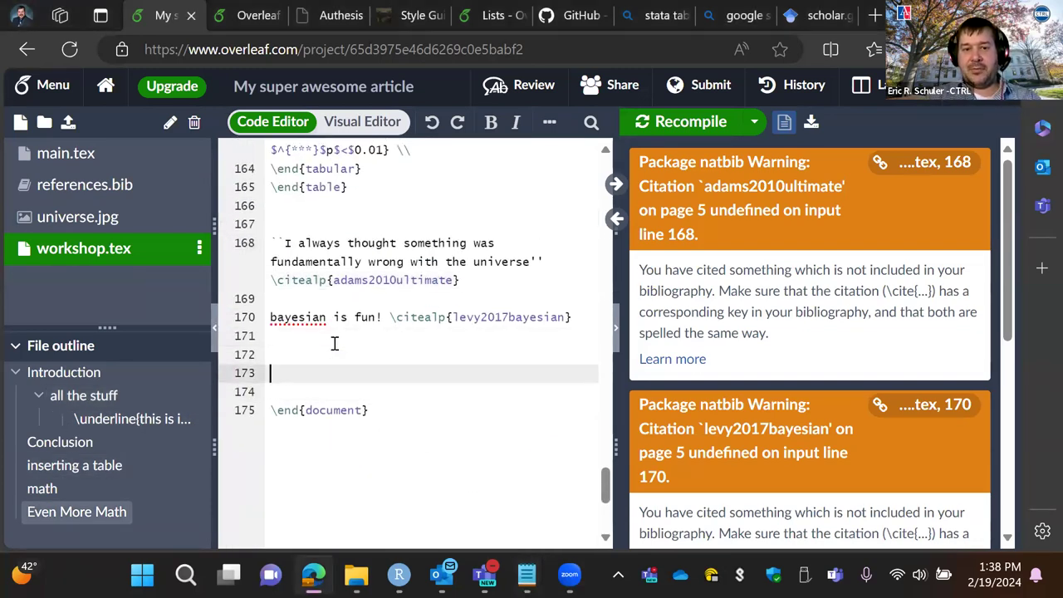
text(\bibliography{references})
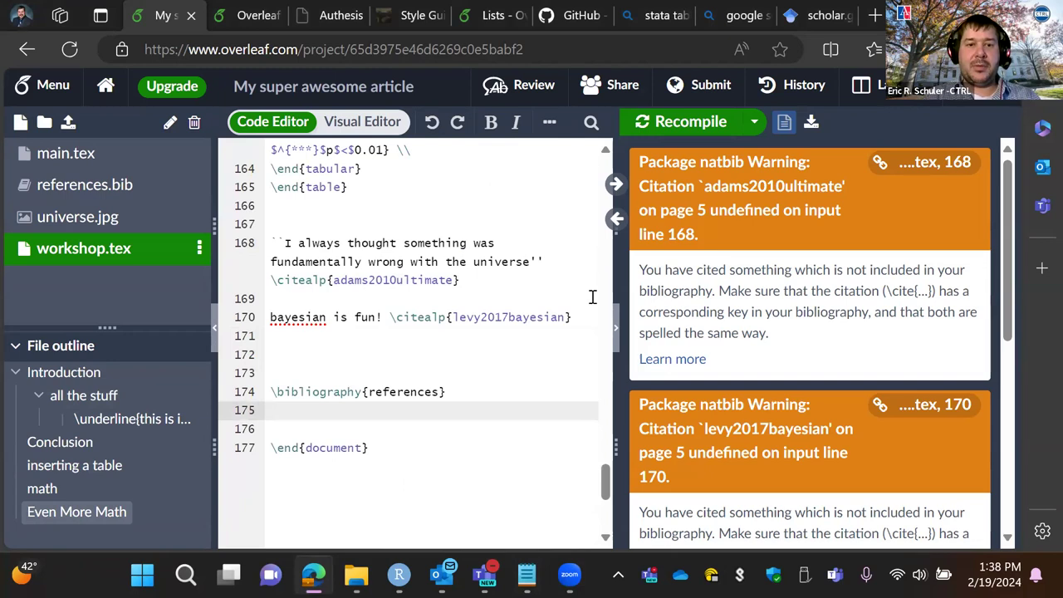
click(702, 120)
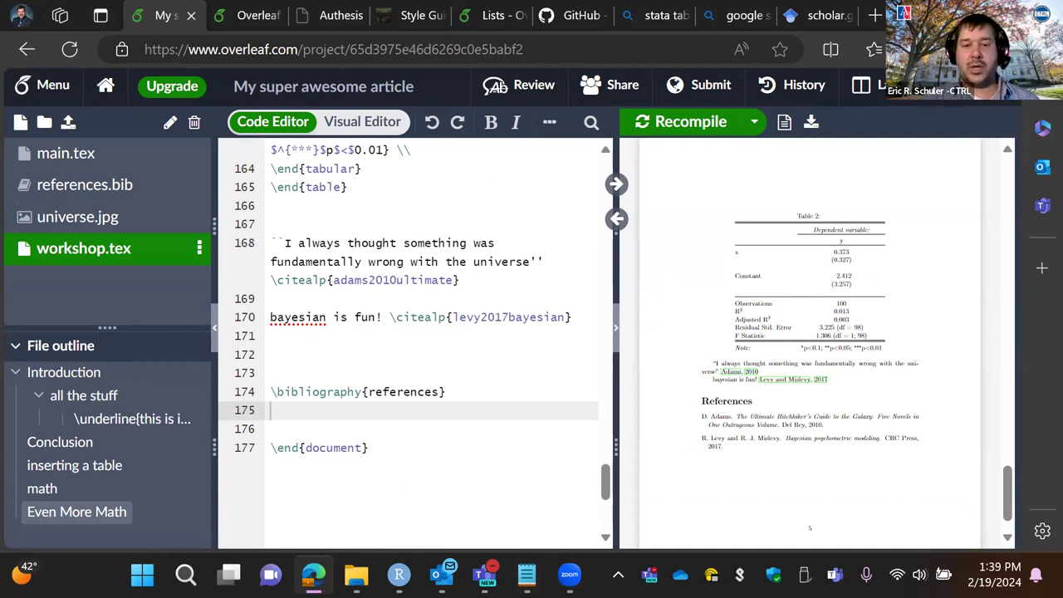
- Above the bibliography command, add the line "oh no, not again! \cite{adams2010ultimate}" and recompile the document
click(352, 368)
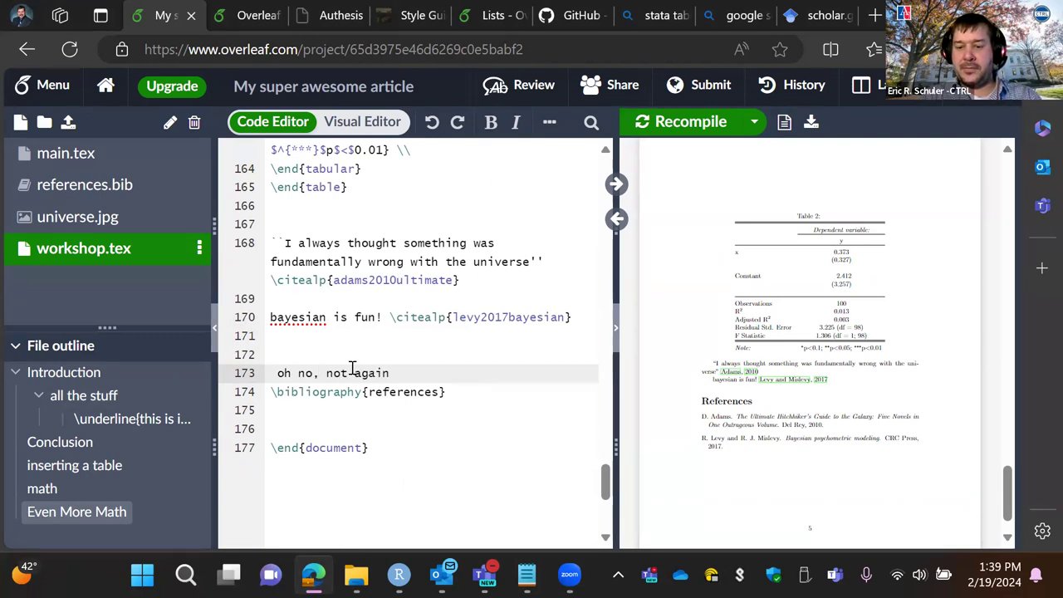
text(\ci)
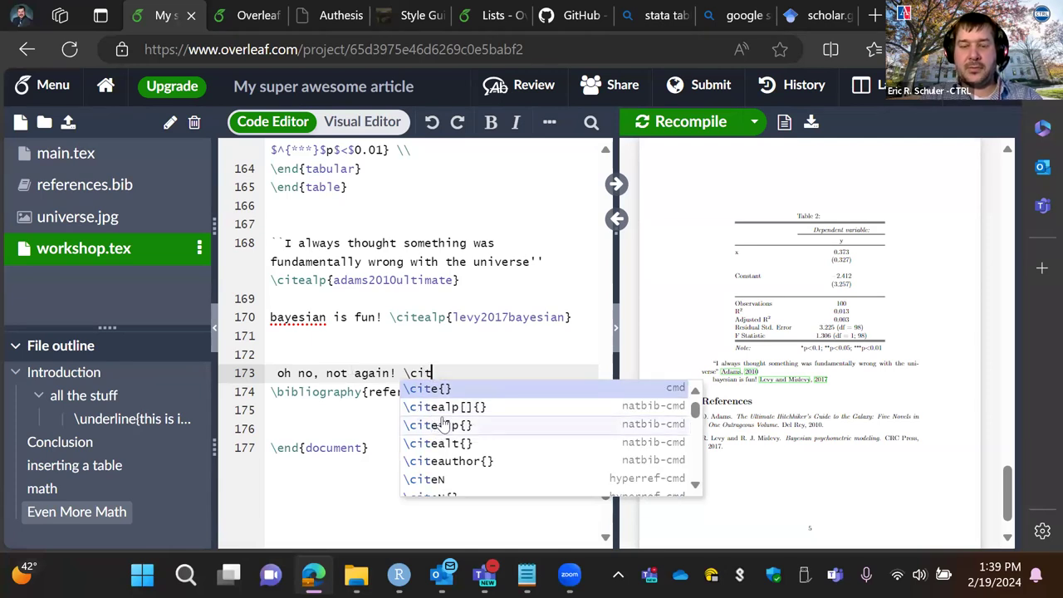
text(t)
click(448, 392)
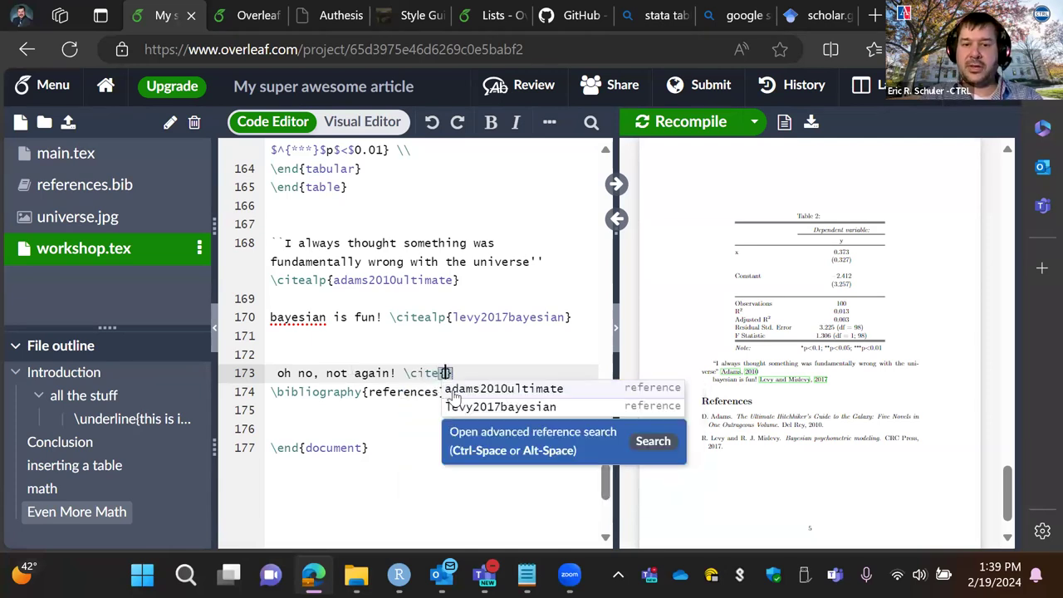
click(453, 390)
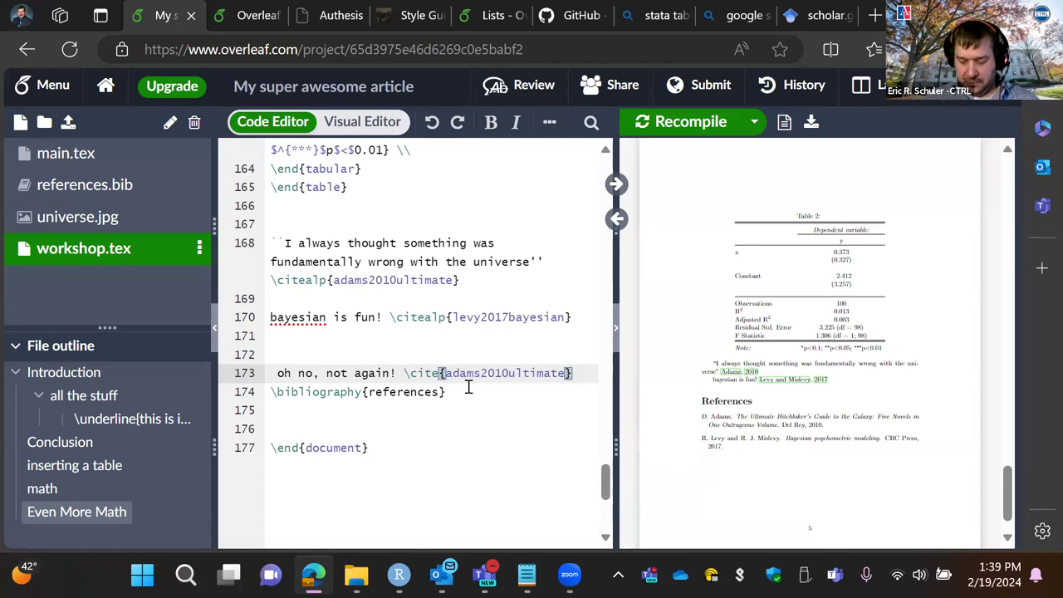
right_click(679, 123)
click(659, 125)
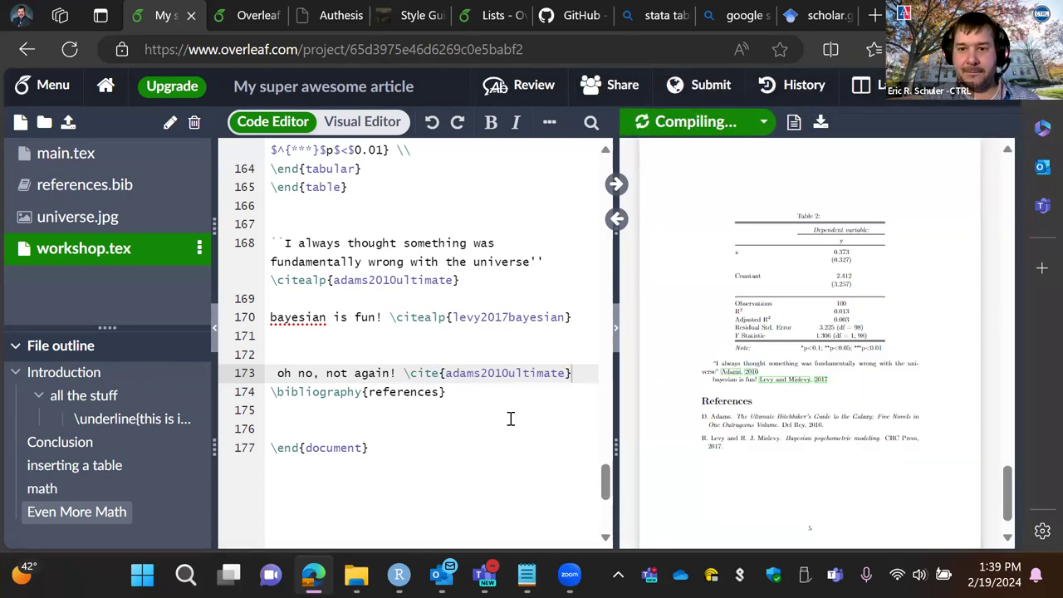
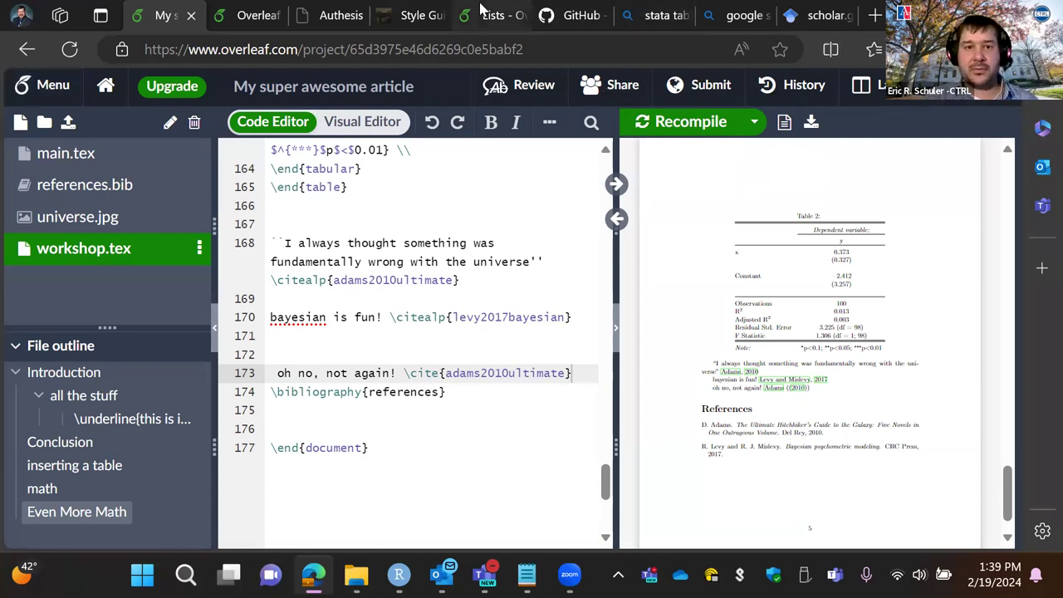
- Open Overleaf's "Bibliography management with bibtex" help article and read through its guidance on .bib files, down to Further reading
click(492, 15)
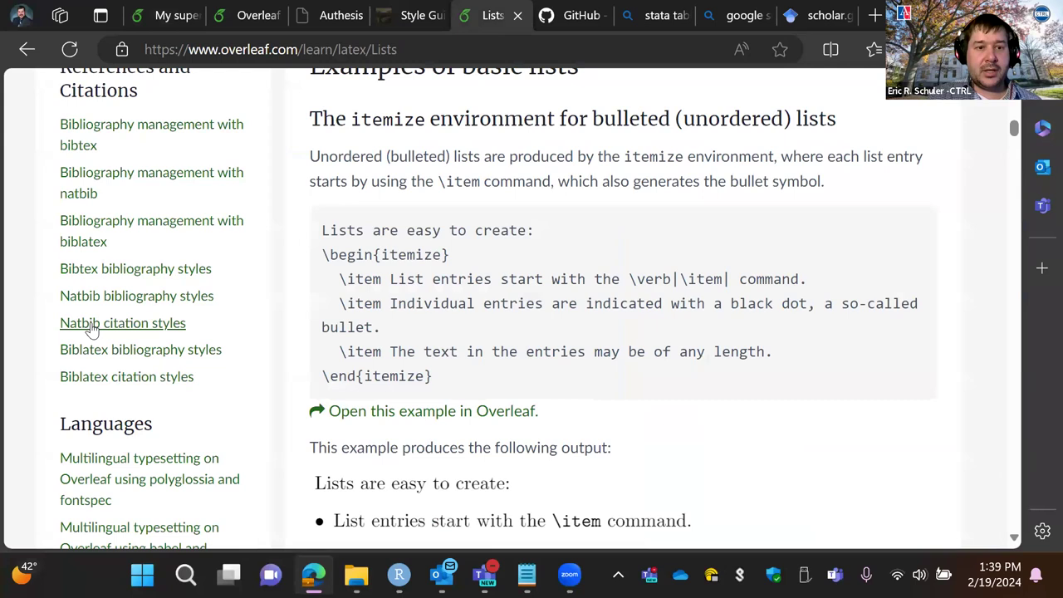
scroll(119, 316, up, 2)
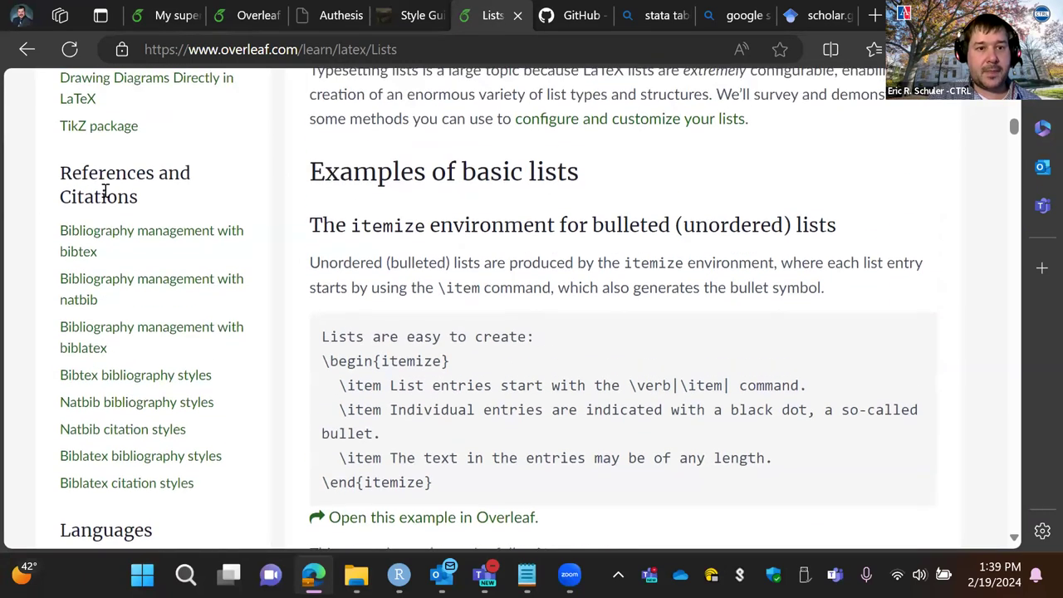
click(87, 243)
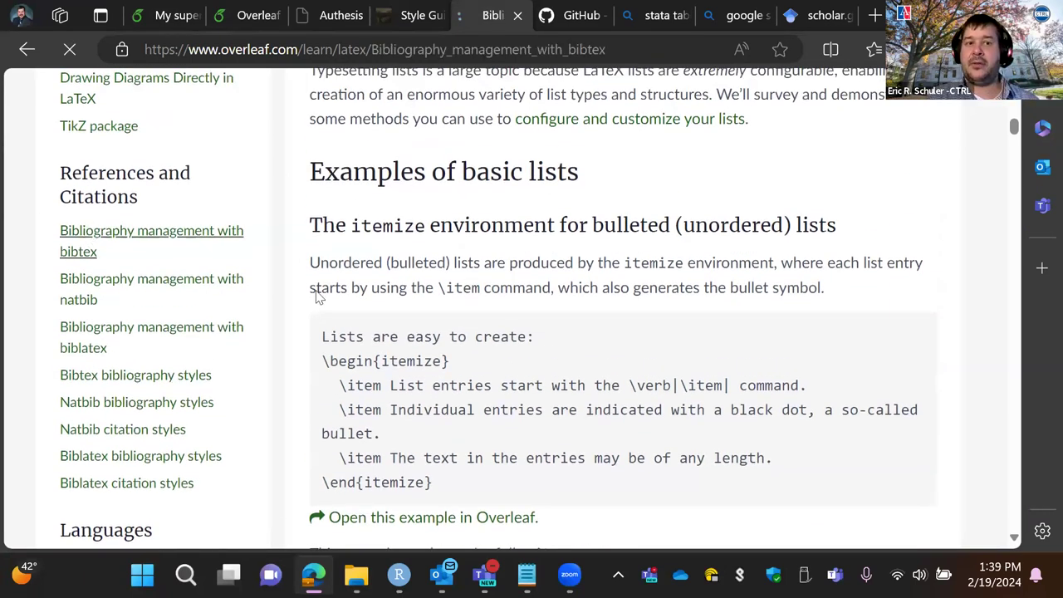
scroll(618, 387, down, 7)
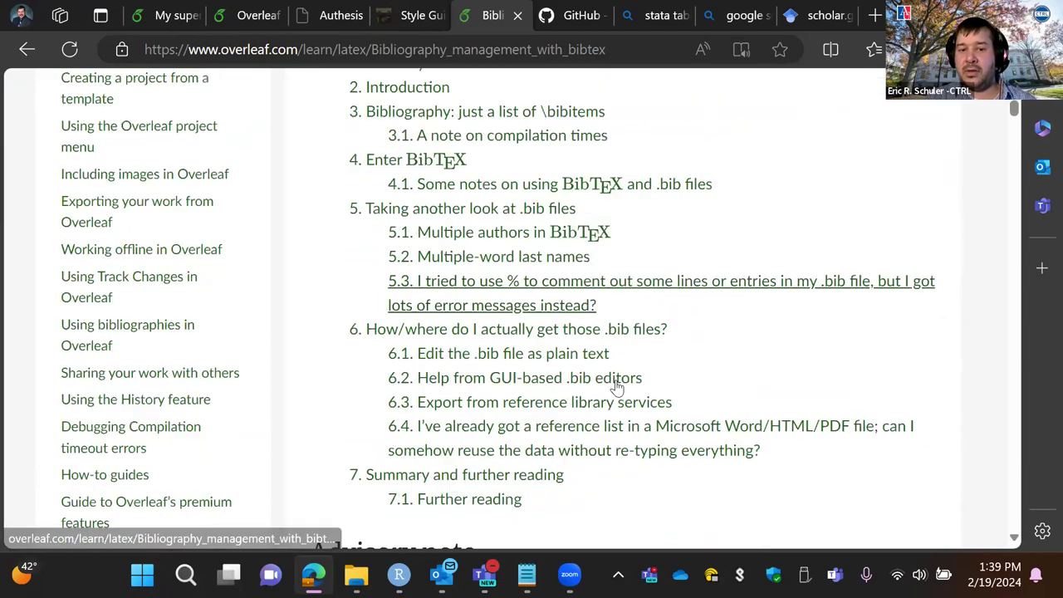
scroll(618, 386, down, 15)
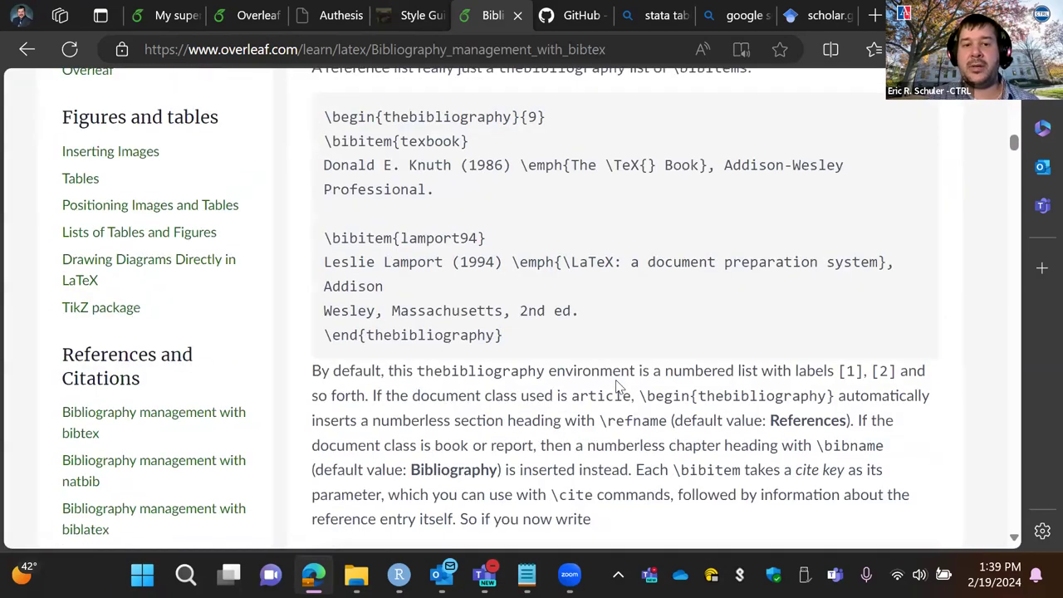
scroll(618, 386, down, 15)
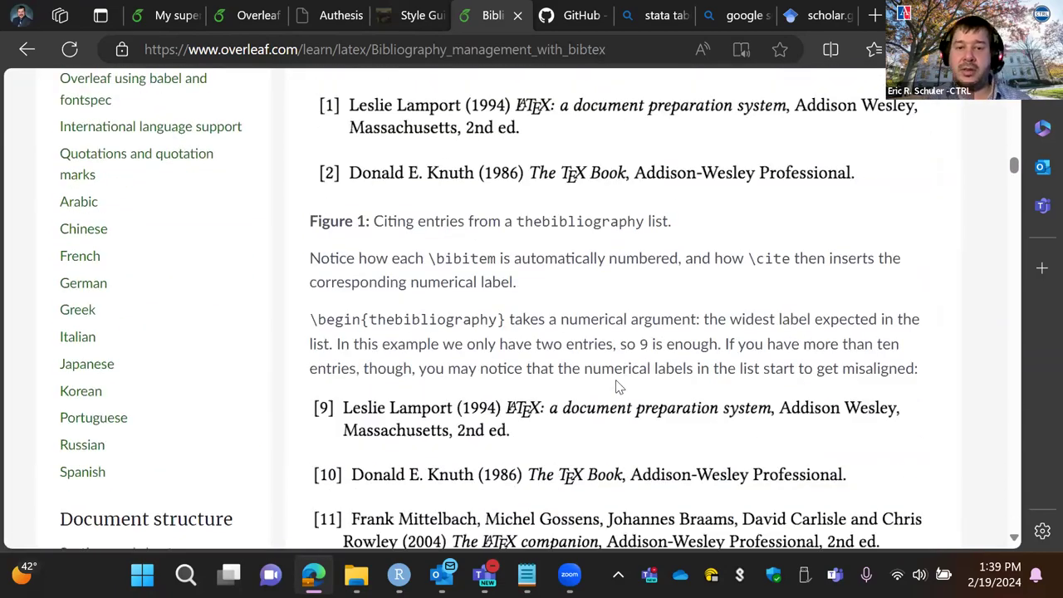
scroll(618, 386, down, 15)
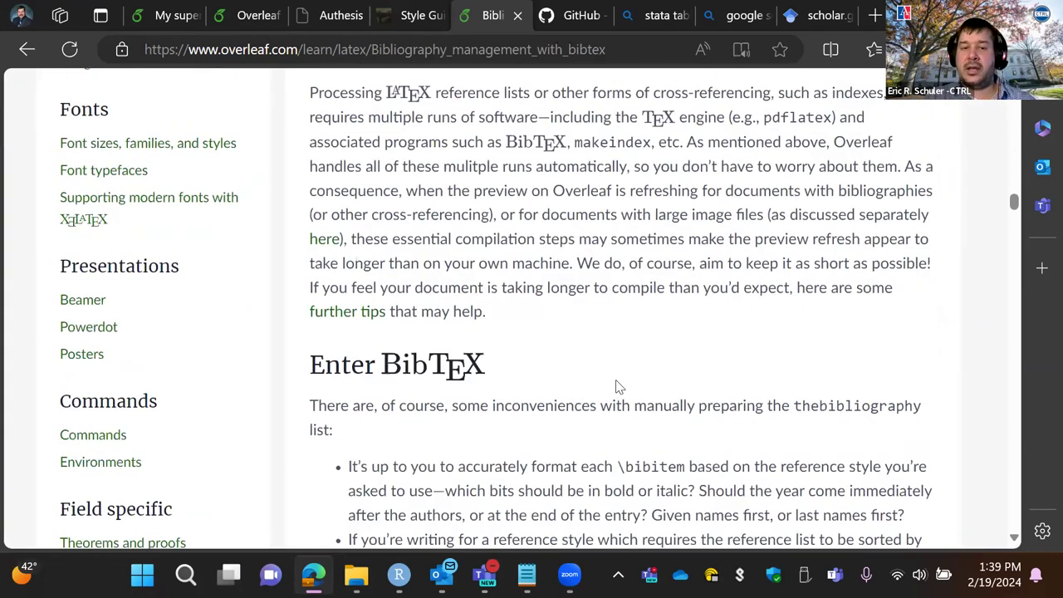
scroll(617, 383, down, 15)
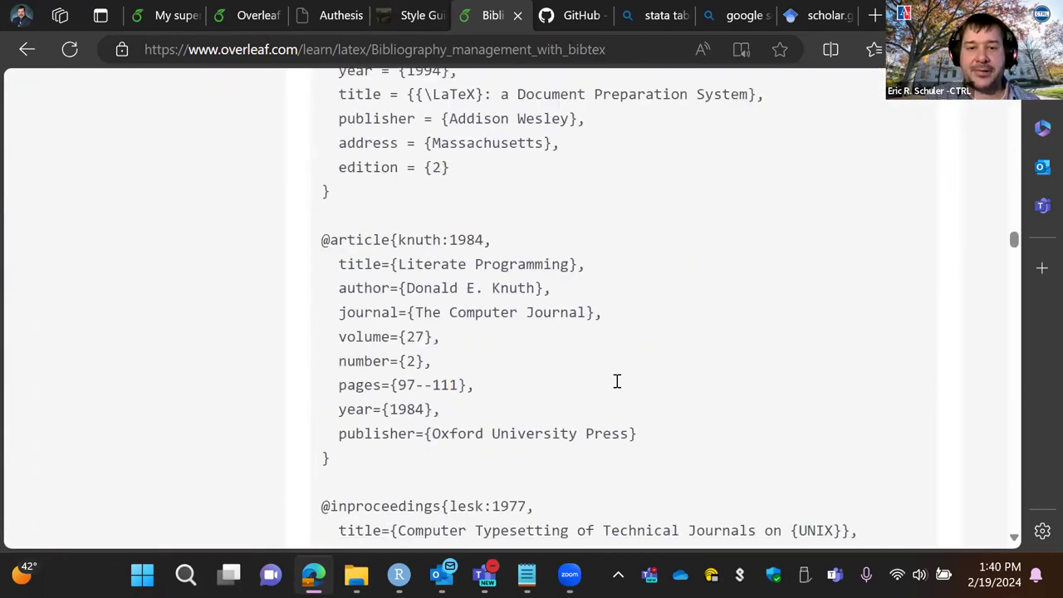
scroll(617, 384, down, 15)
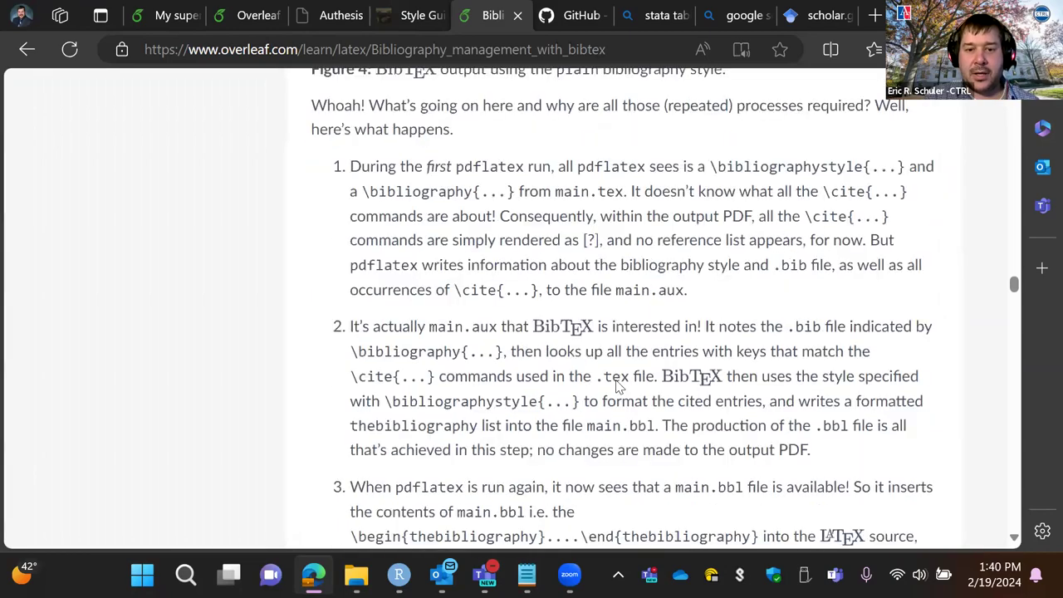
scroll(617, 382, down, 15)
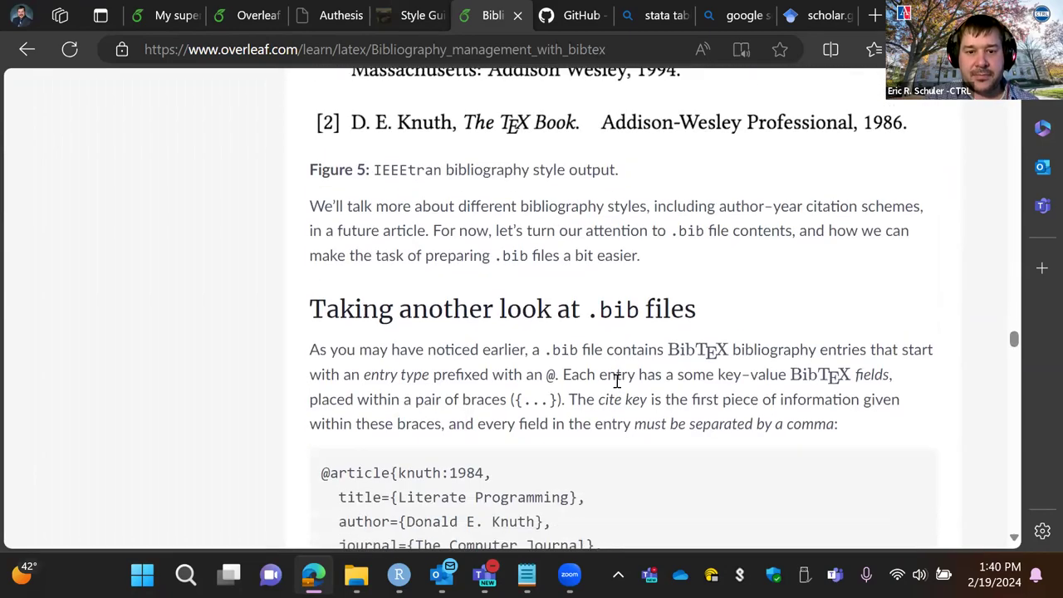
scroll(617, 382, down, 15)
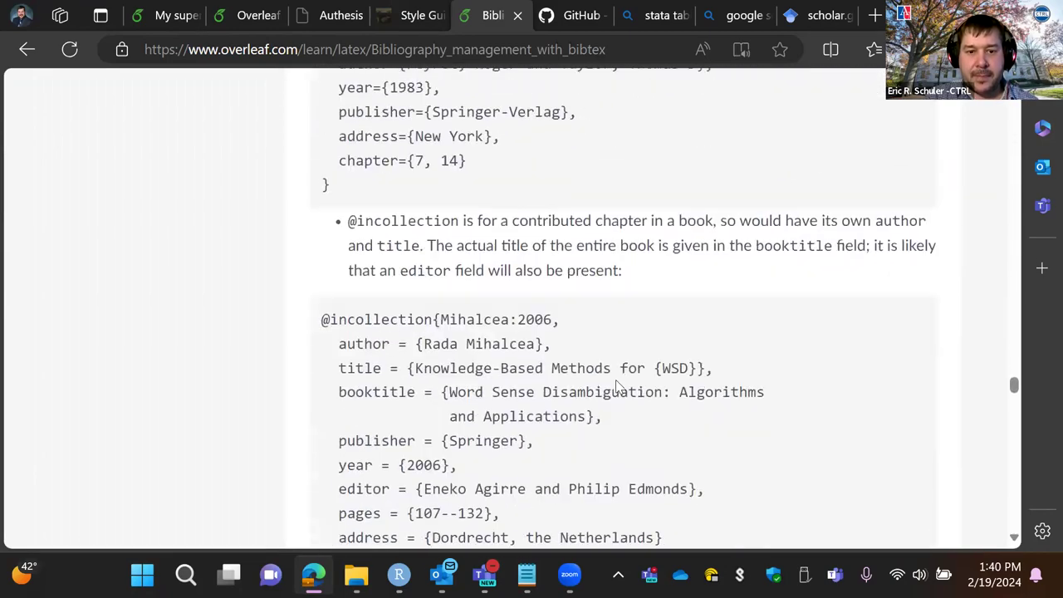
scroll(617, 387, down, 15)
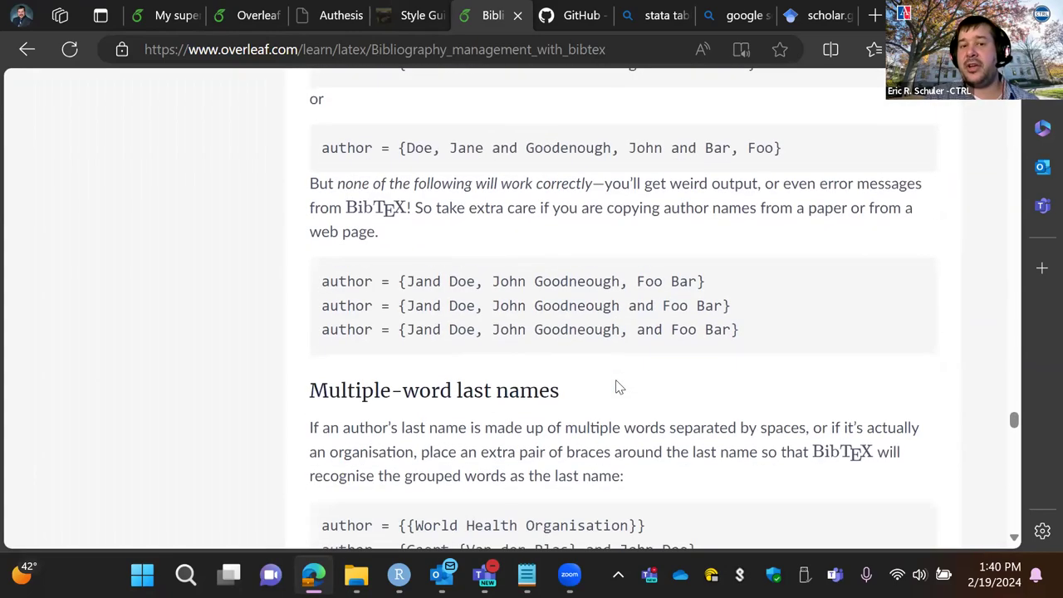
scroll(617, 384, down, 15)
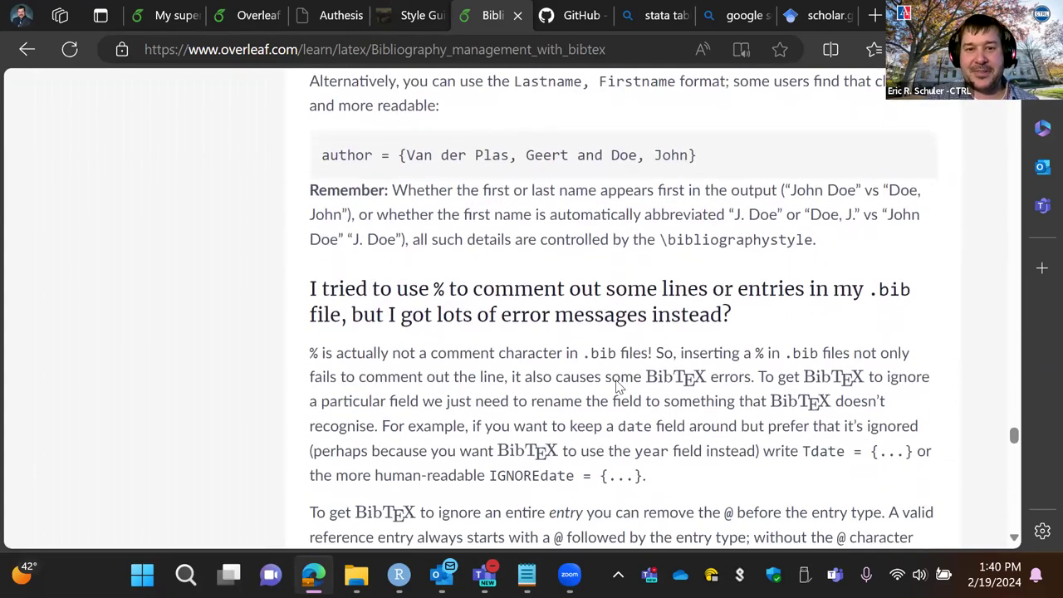
scroll(617, 382, down, 10)
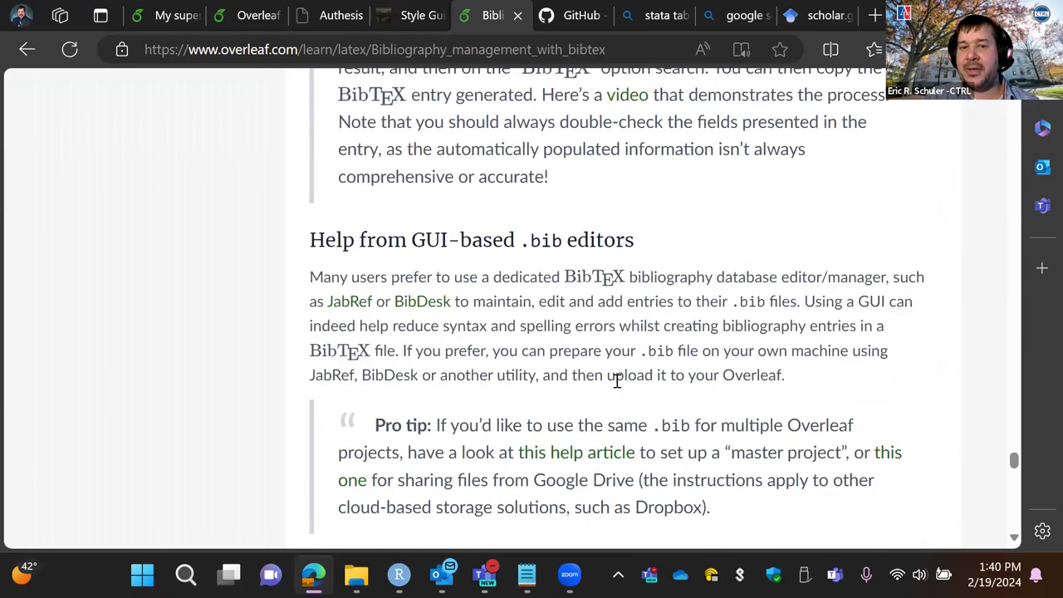
scroll(617, 382, down, 10)
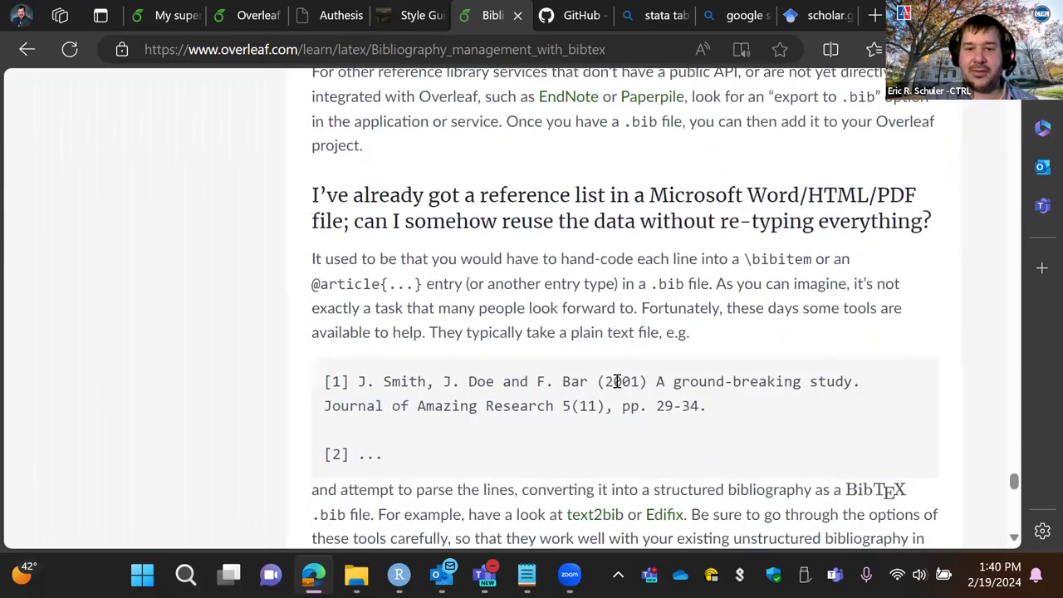
scroll(616, 385, down, 12)
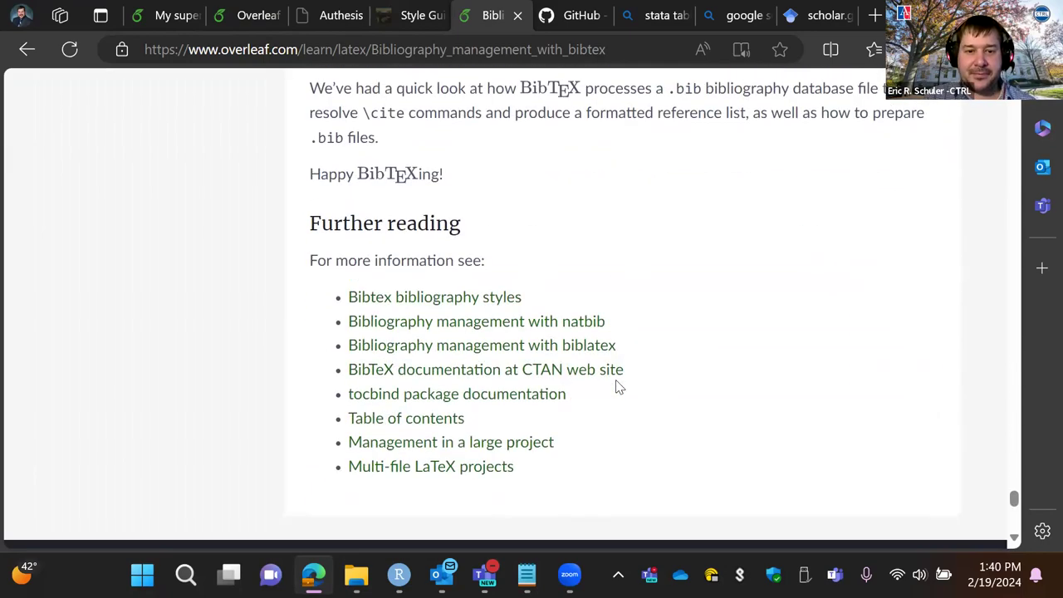
- Return from the BibTeX help article to the "My super awesome article" project, then download its compiled PDF and open the file
scroll(616, 386, up, 20)
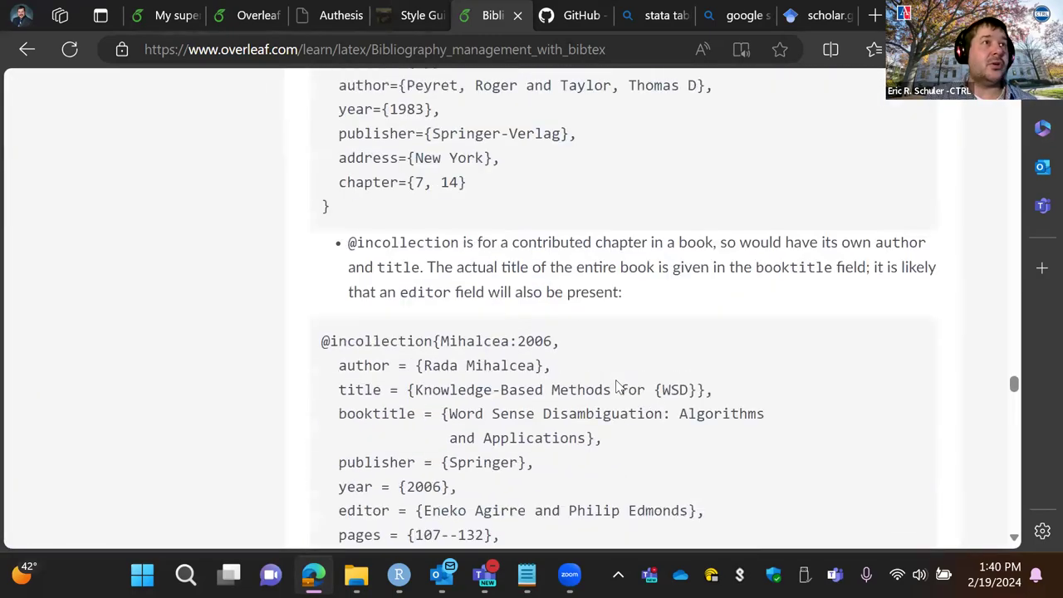
scroll(616, 386, up, 5)
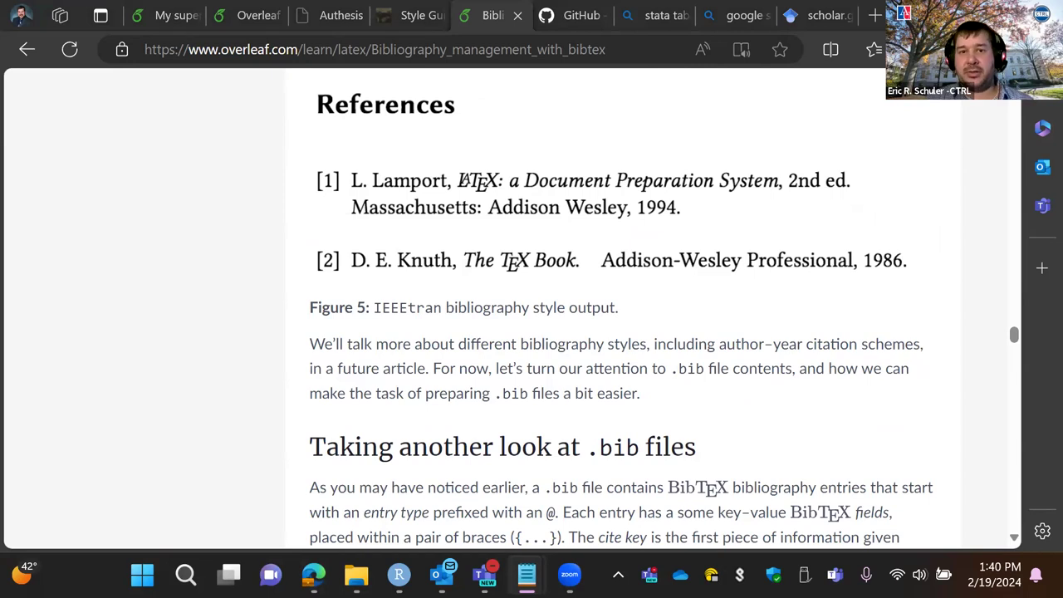
click(166, 15)
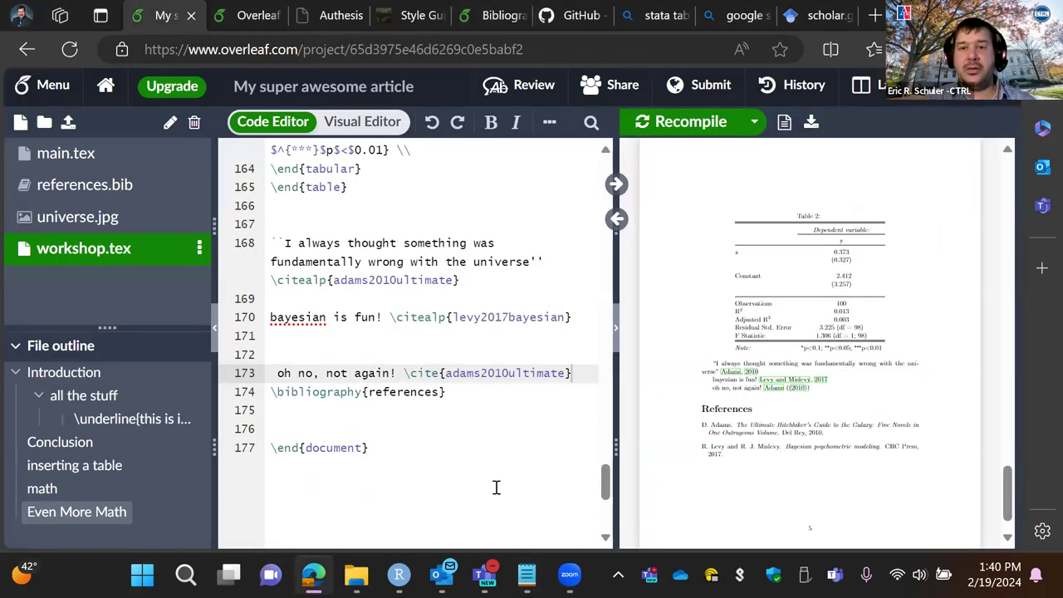
click(811, 124)
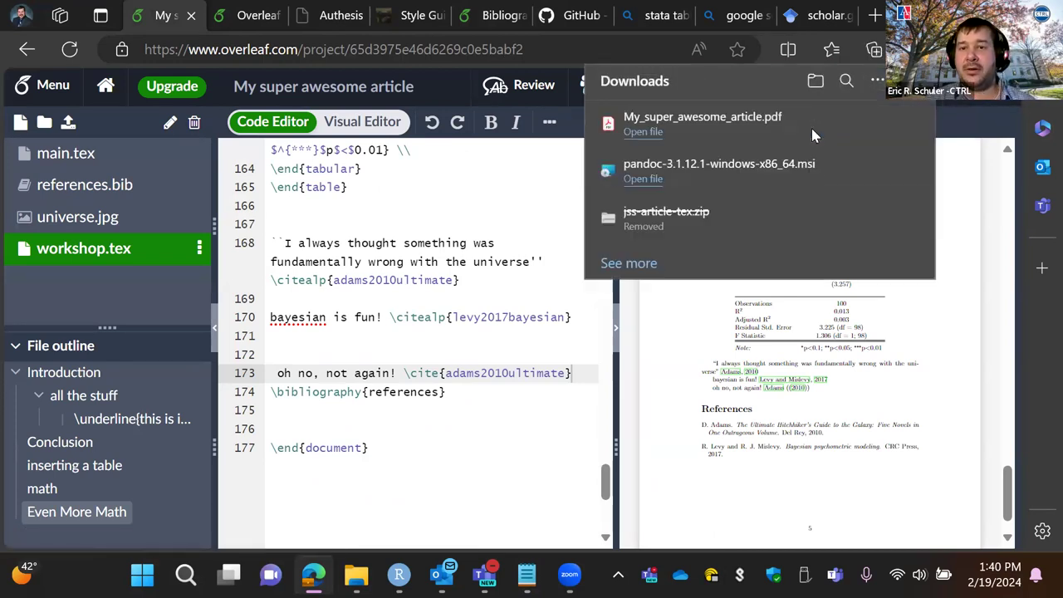
right_click(642, 132)
click(662, 145)
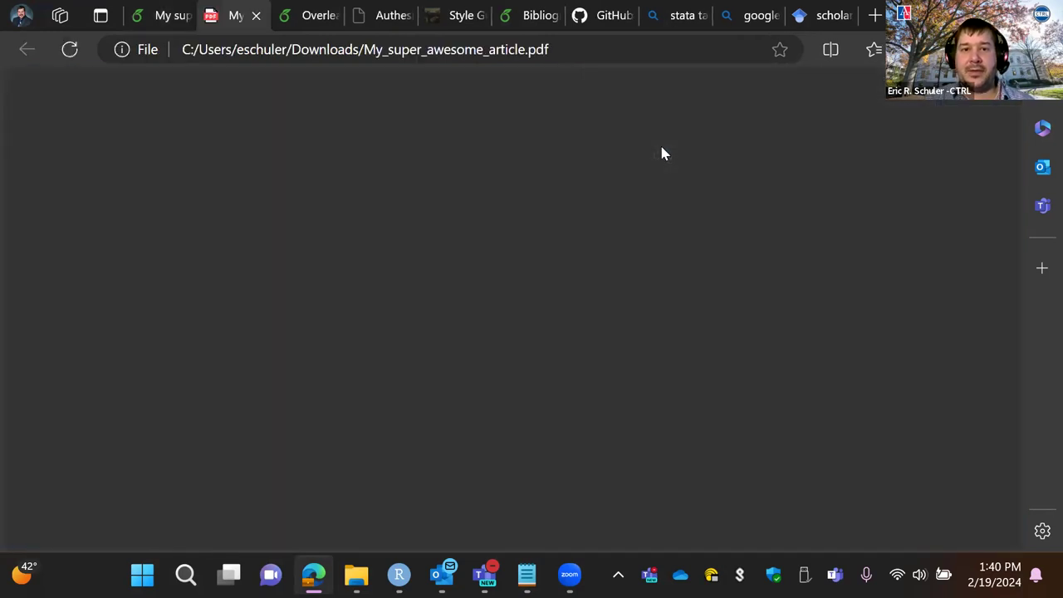
- Look through the pages of the downloaded My_super_awesome_article.pdf up to the Conclusion section, and close it
scroll(665, 153, down, 20)
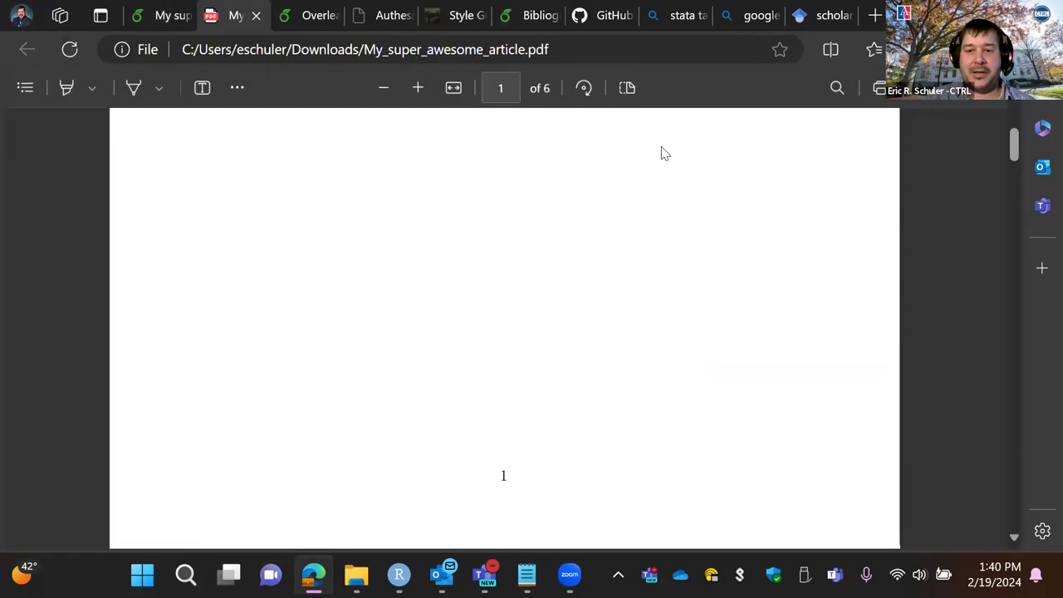
scroll(664, 154, down, 10)
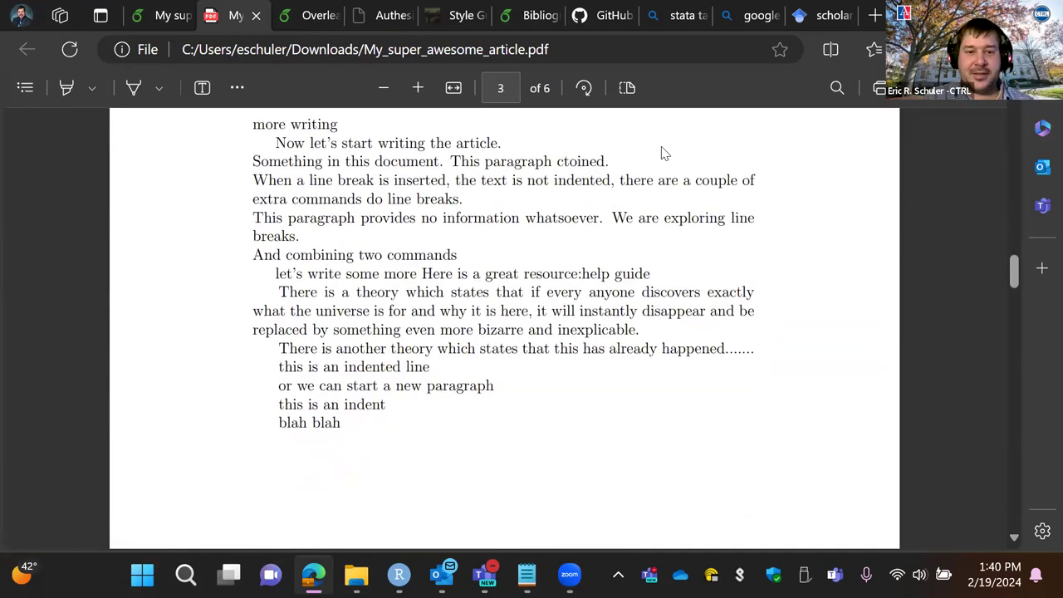
scroll(665, 154, down, 5)
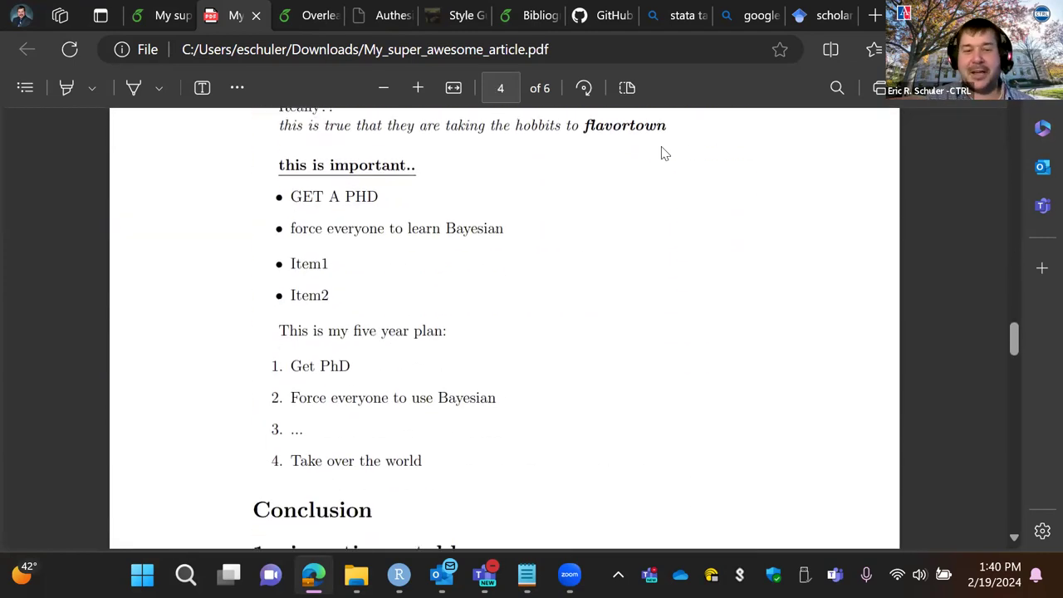
click(256, 15)
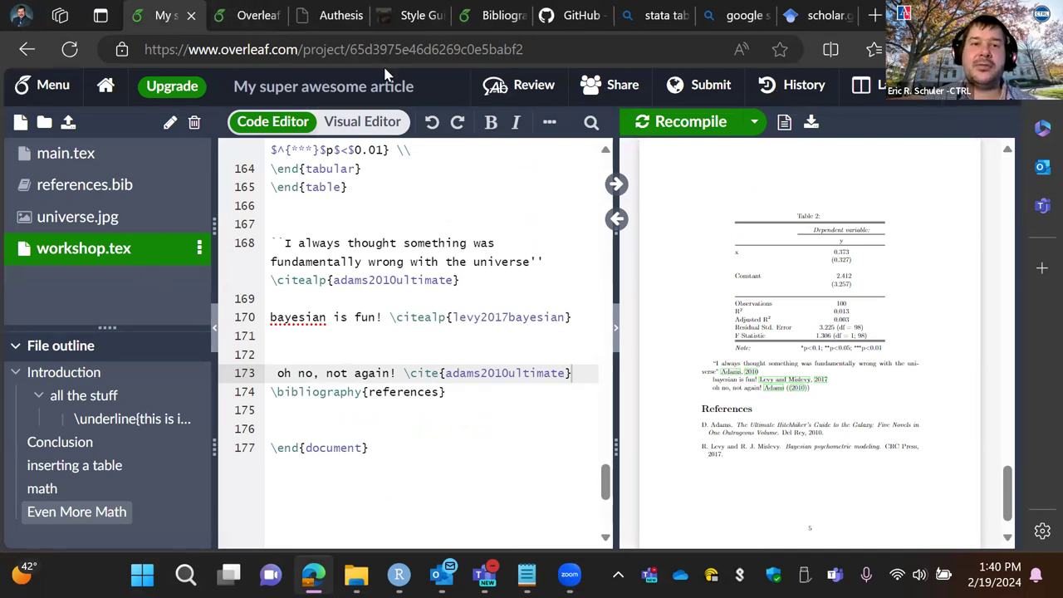
- Download the project's source files as a zip archive and show the archive in its Downloads folder
click(45, 87)
click(98, 181)
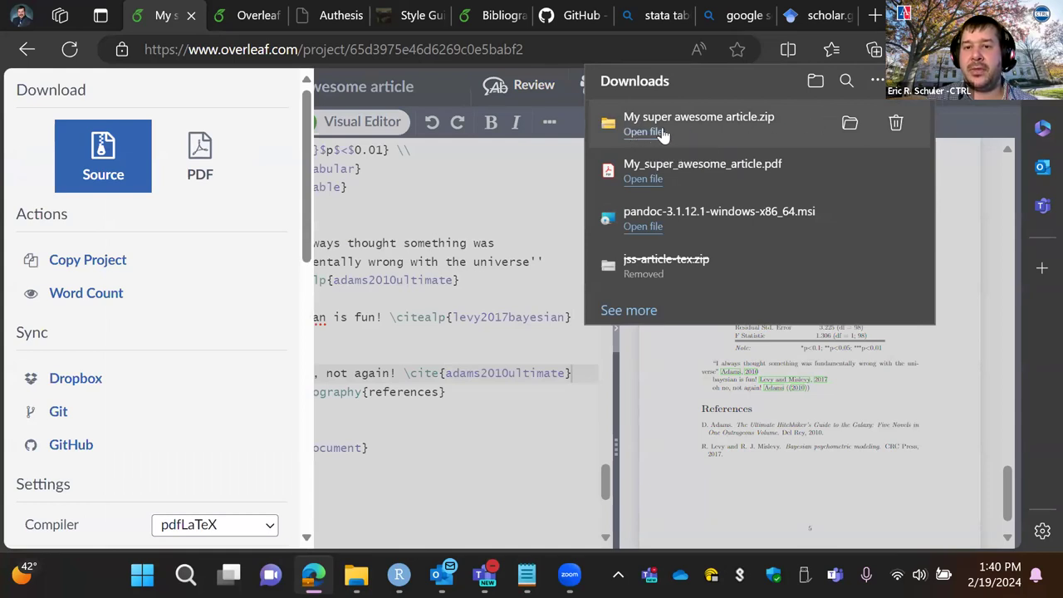
click(849, 123)
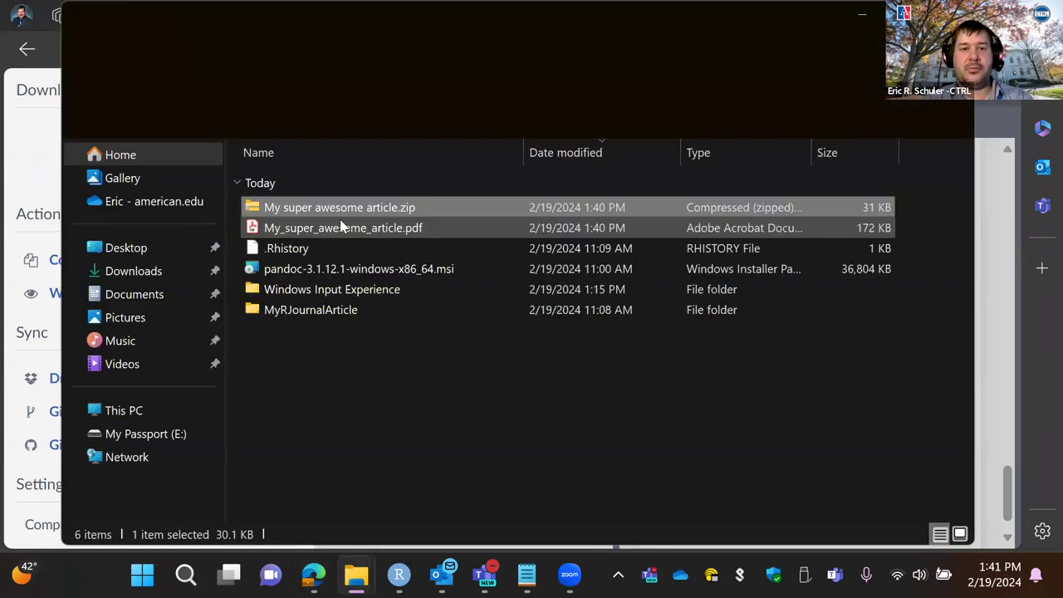
- Extract "My super awesome article.zip" with the Desktop as the destination folder
right_click(296, 209)
click(376, 172)
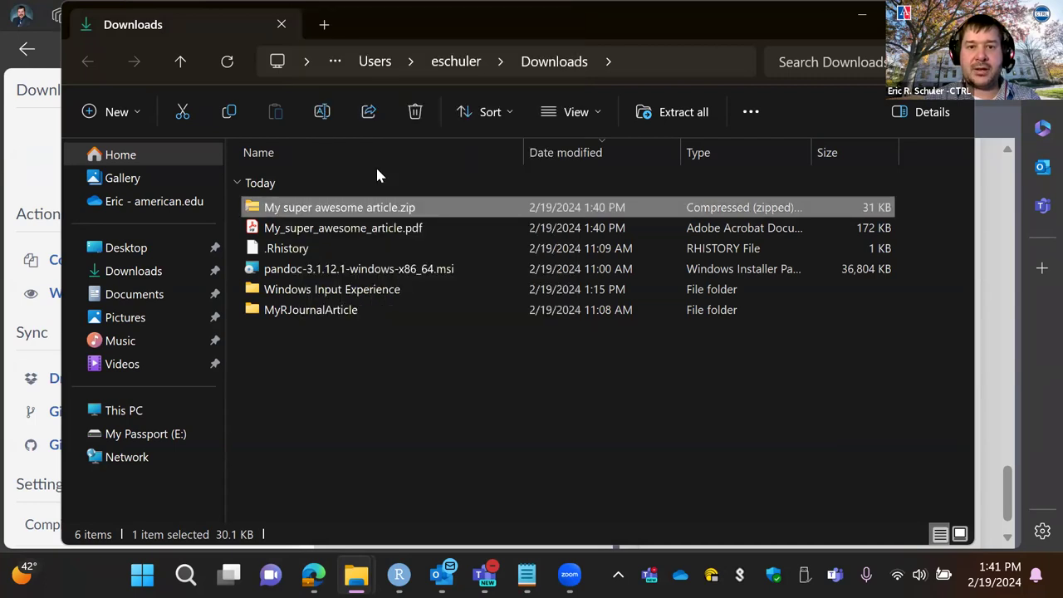
click(728, 196)
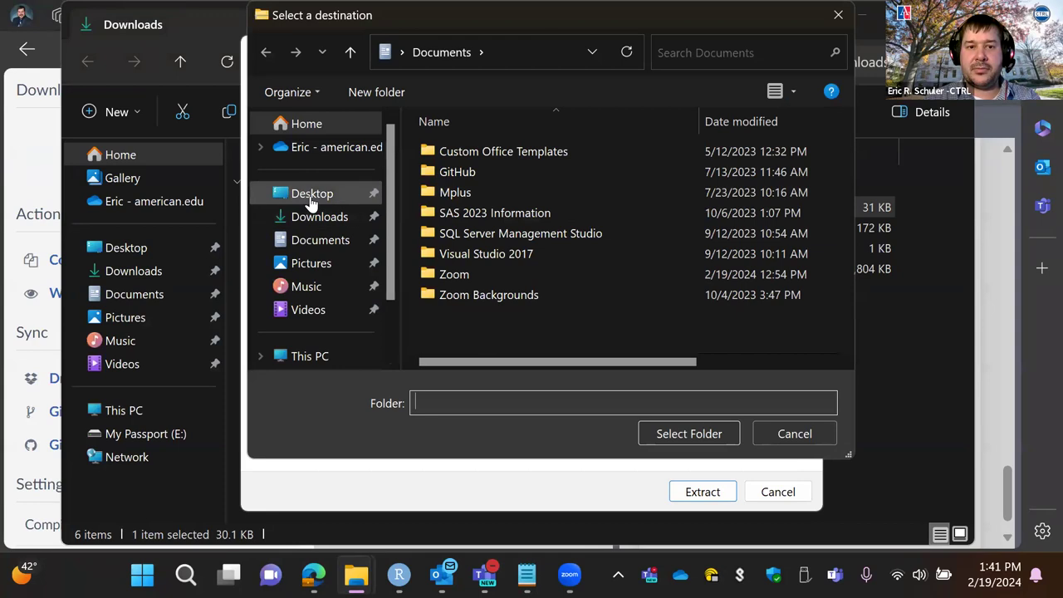
click(310, 200)
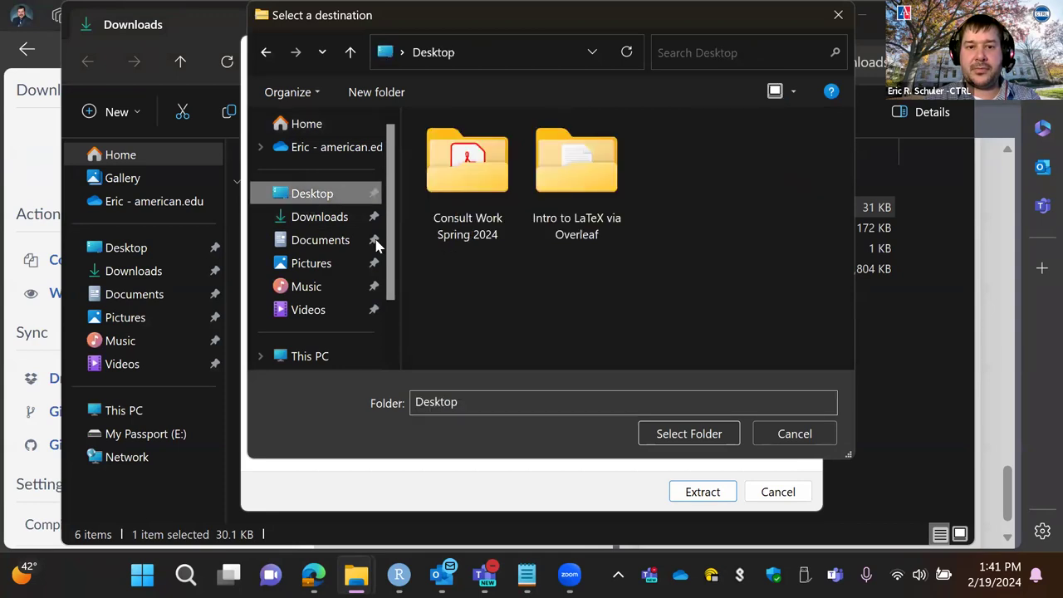
click(698, 436)
click(711, 492)
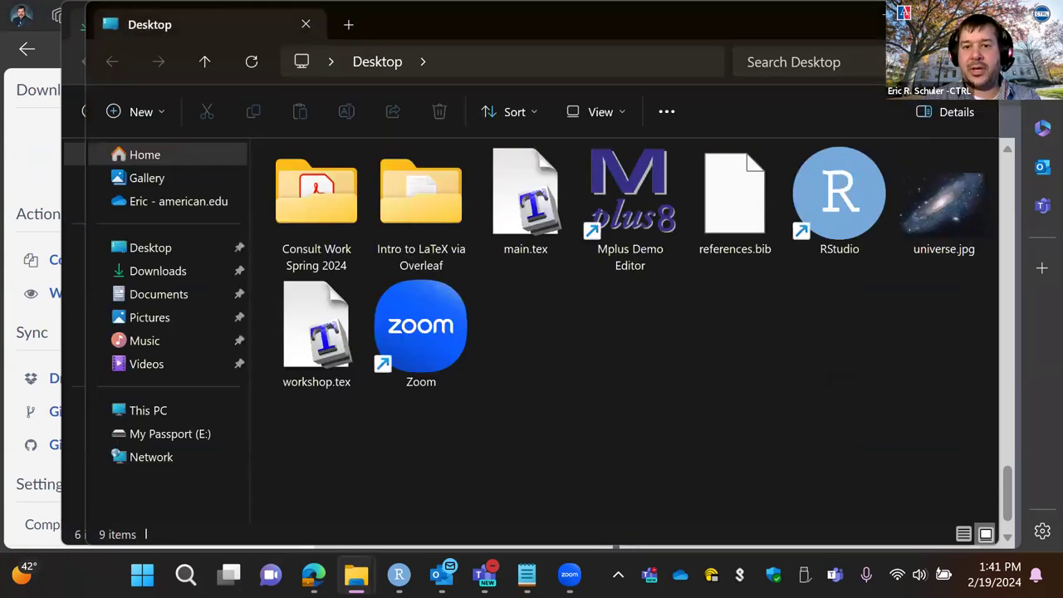
- Clear away the open windows, including the Demo folder, to reach the desktop with the extracted files
click(980, 12)
click(855, 15)
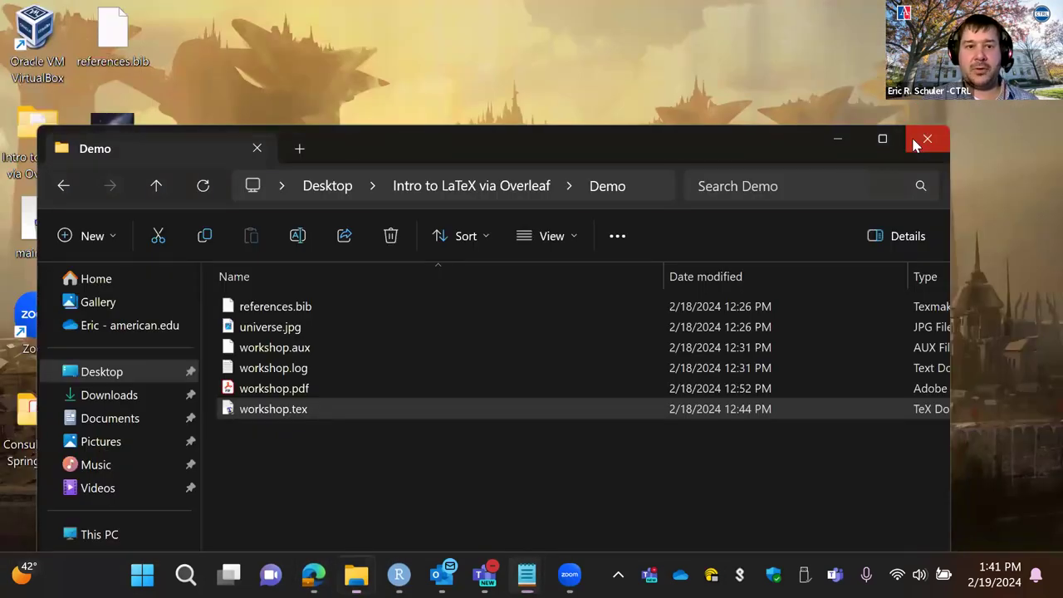
click(927, 139)
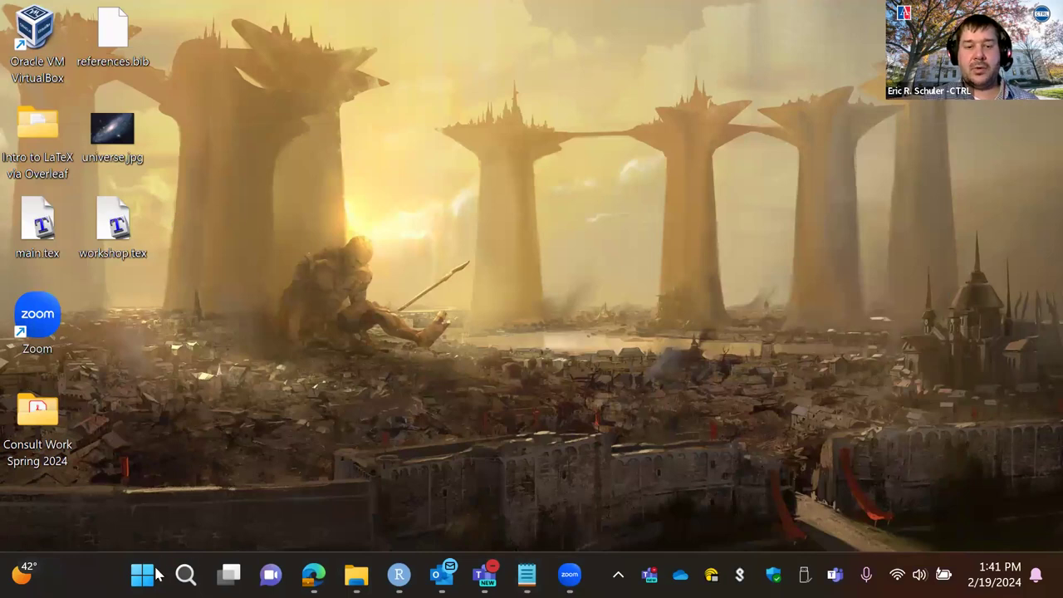
- Find the MiKTeX folder among all installed apps and launch TeXworks from it
key(super)
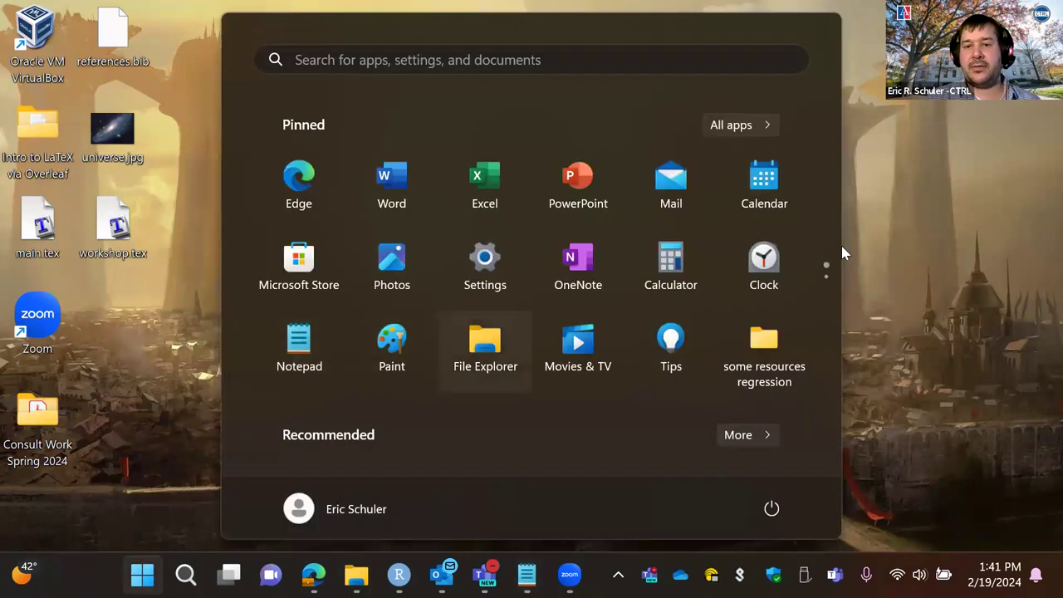
click(745, 128)
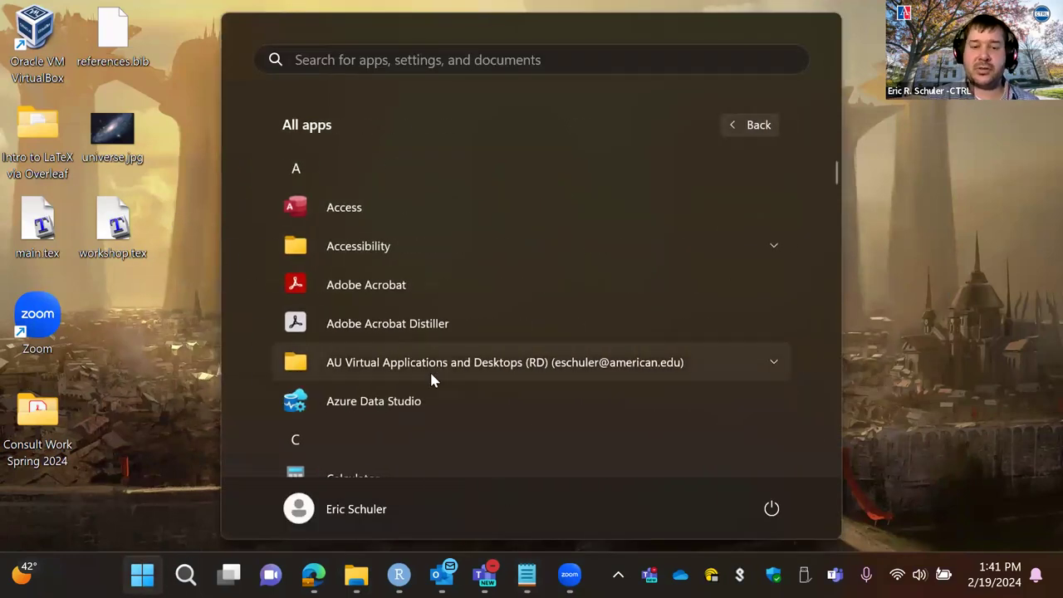
scroll(431, 378, down, 10)
scroll(432, 380, down, 4)
scroll(431, 379, up, 3)
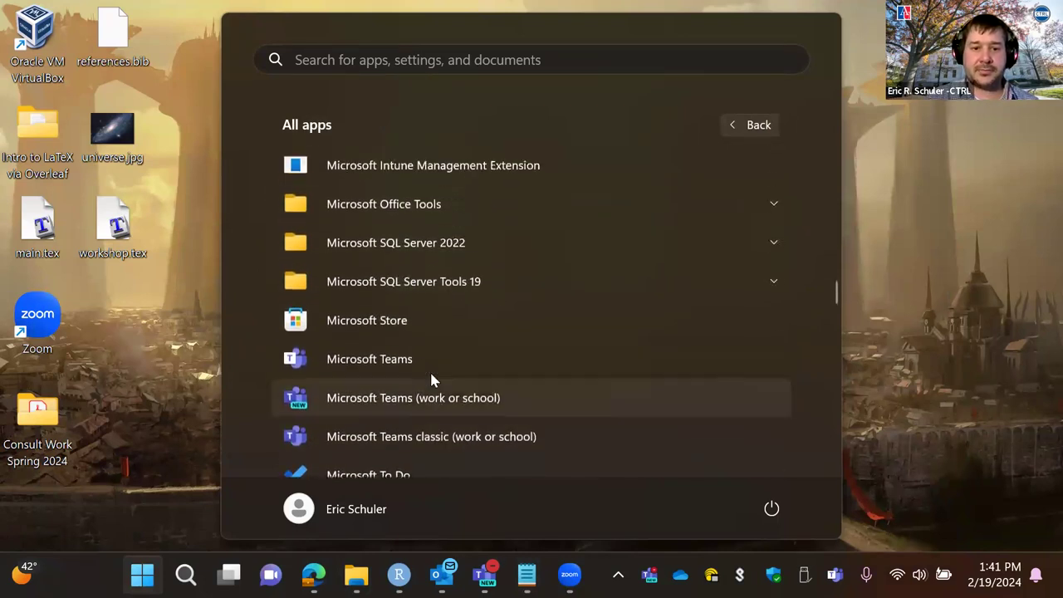
scroll(431, 380, up, 3)
scroll(431, 379, down, 4)
scroll(431, 380, down, 3)
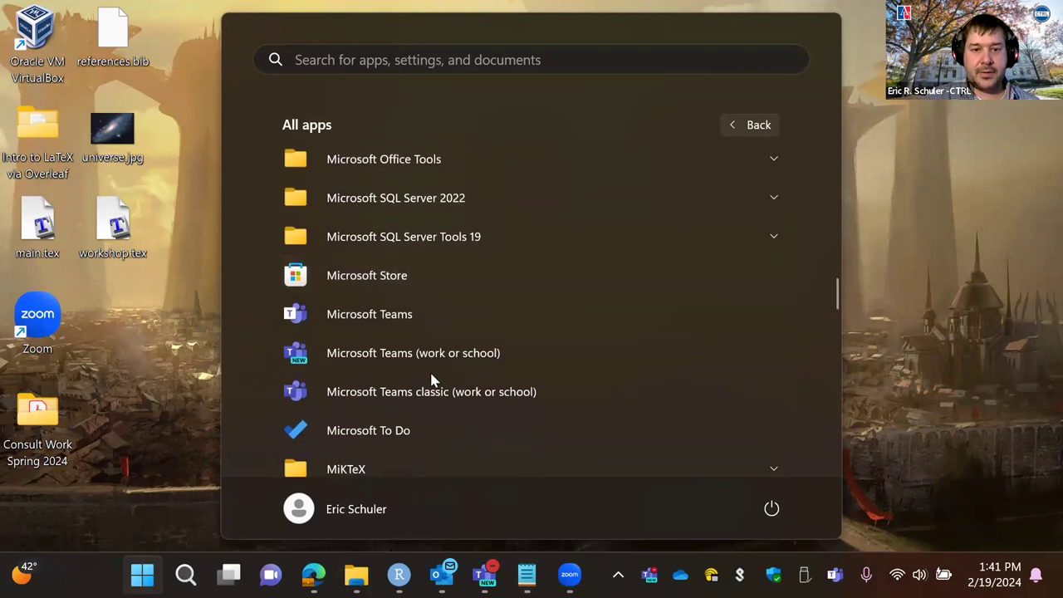
click(359, 428)
scroll(357, 428, down, 1)
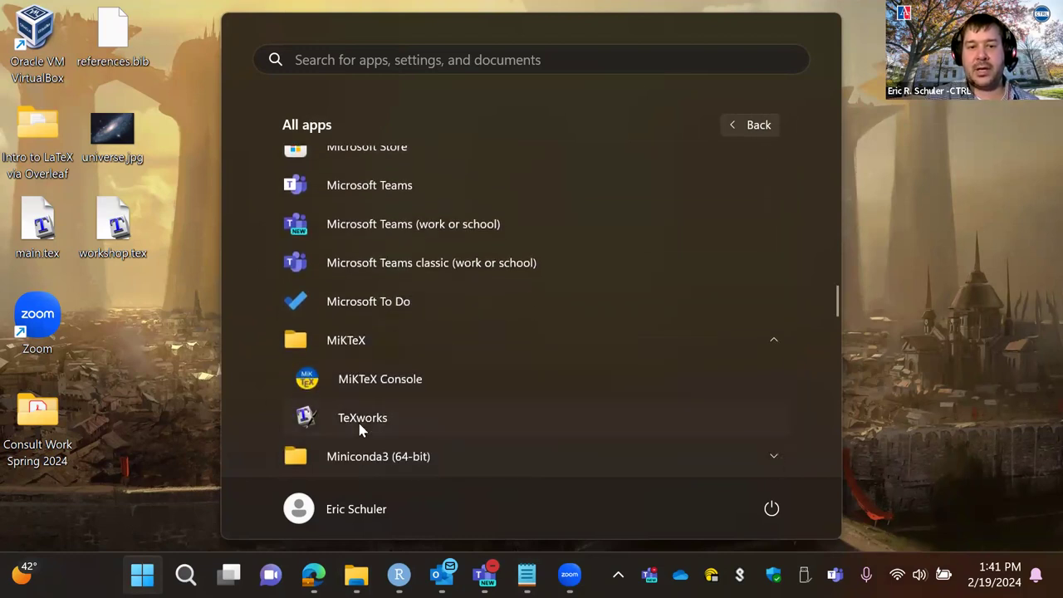
click(383, 420)
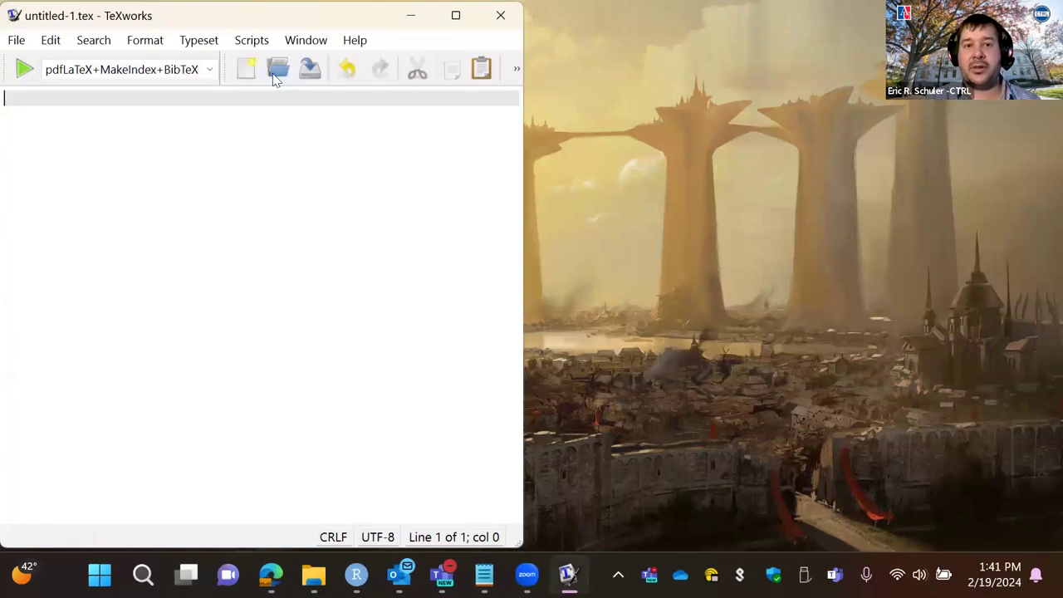
- Open workshop.tex from the Desktop in TeXworks and maximize its editor window
click(280, 74)
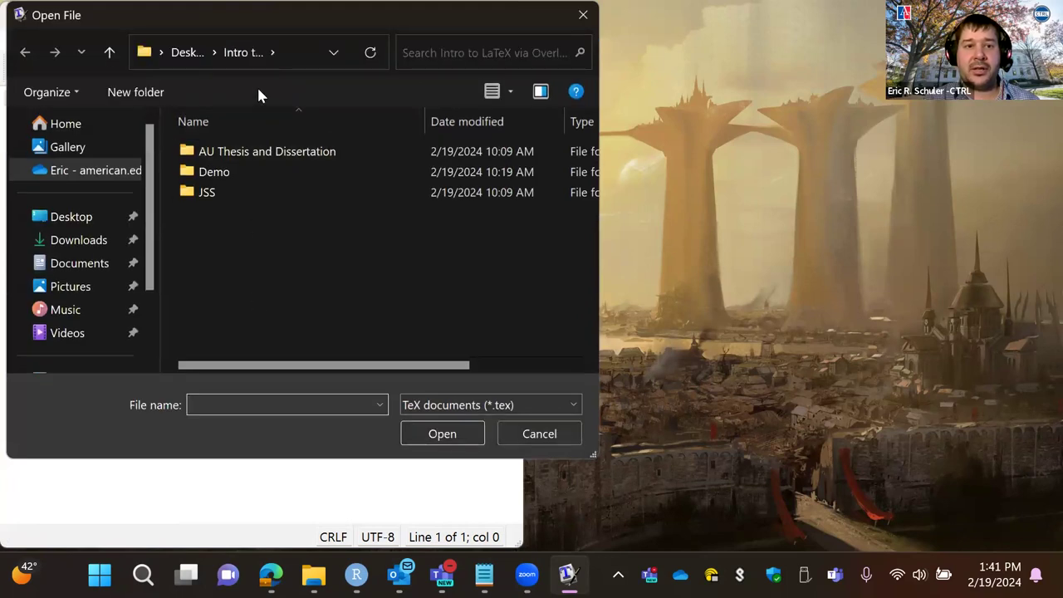
click(60, 124)
click(59, 220)
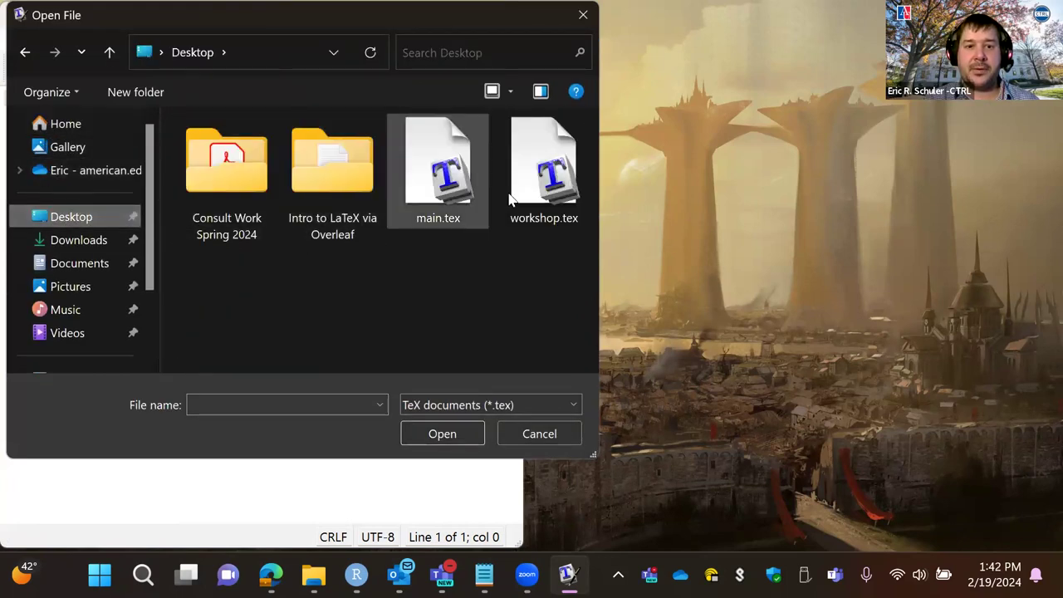
click(526, 162)
click(428, 431)
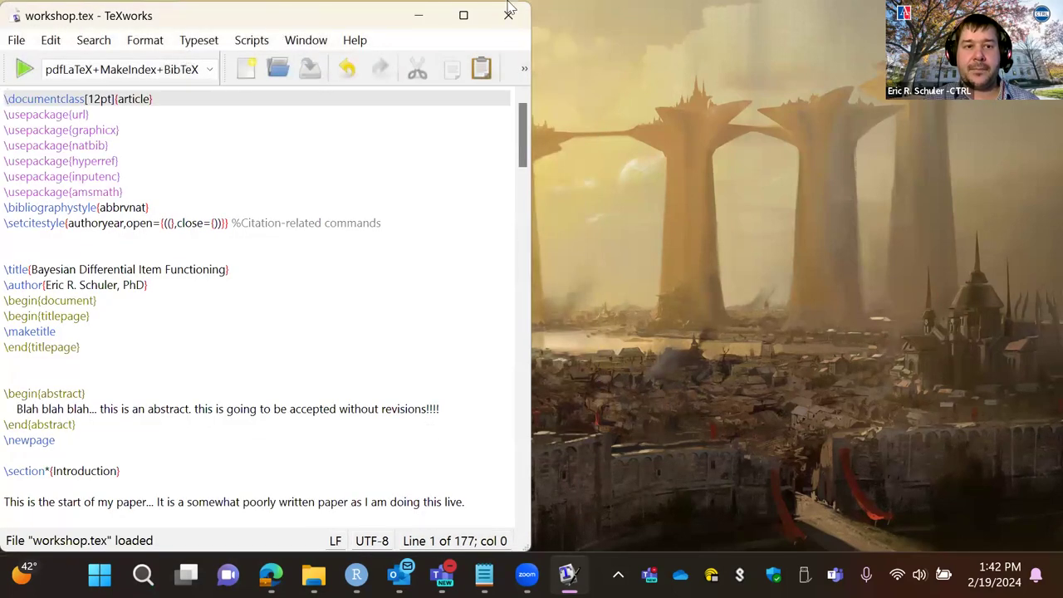
click(463, 15)
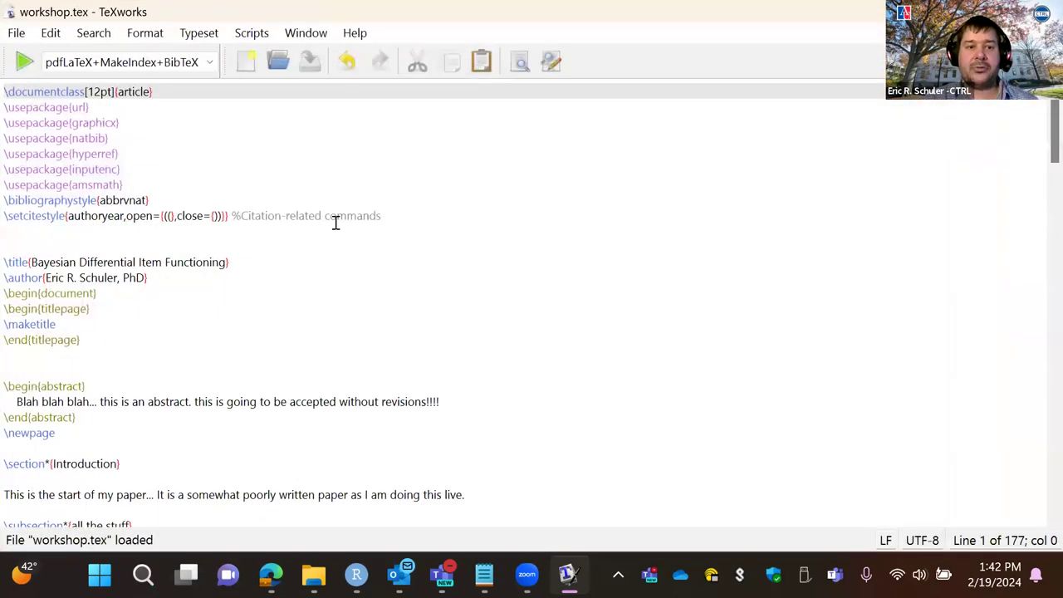
- Typeset workshop.tex with pdfLaTeX+MakeIndex+BibTeX, and look through the generated PDF beside the source
click(23, 62)
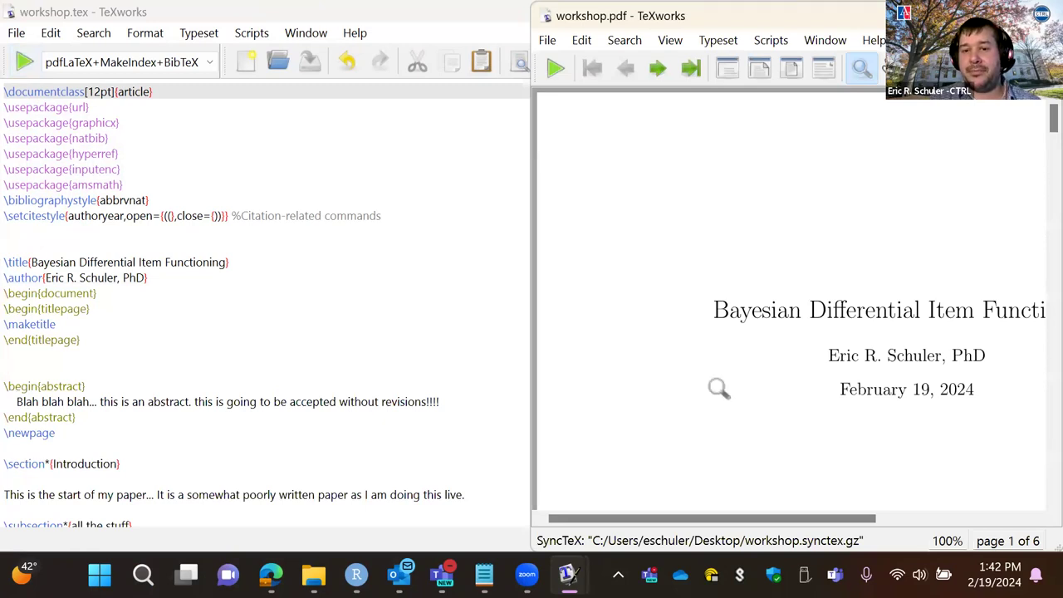
scroll(717, 387, down, 10)
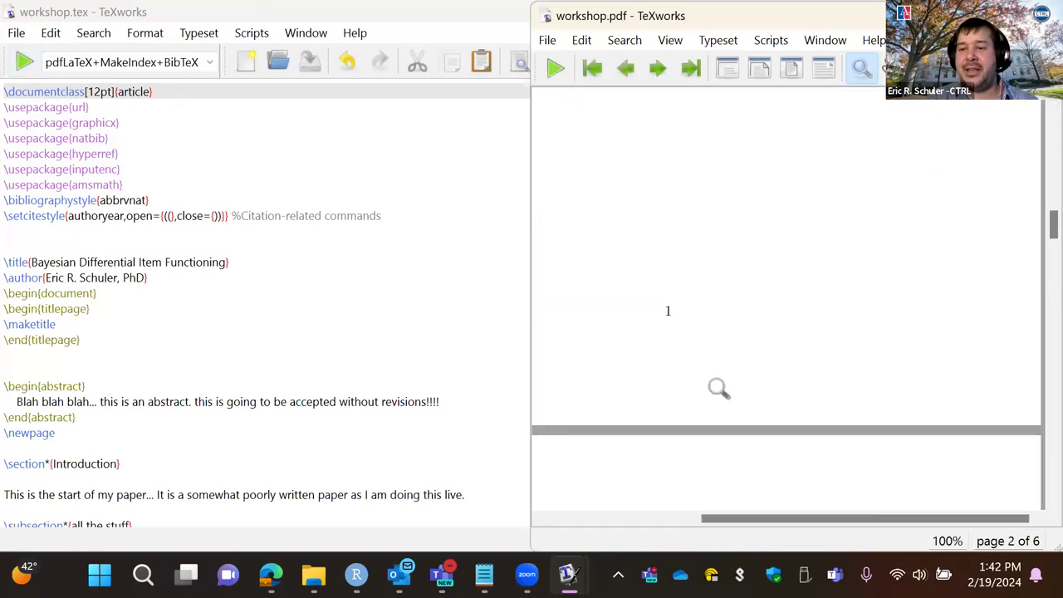
scroll(719, 388, down, 15)
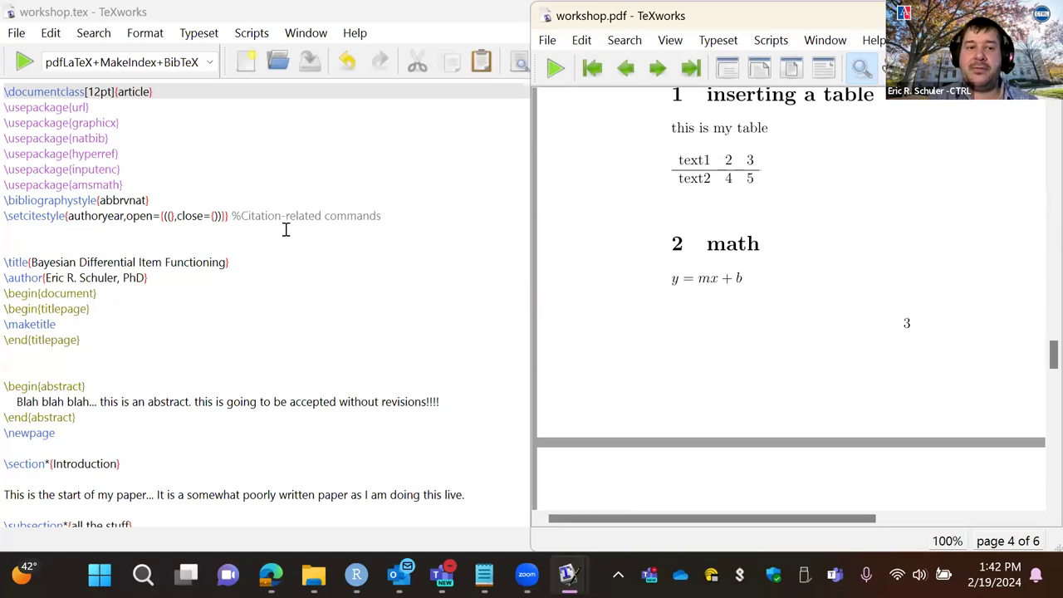
scroll(324, 451, down, 7)
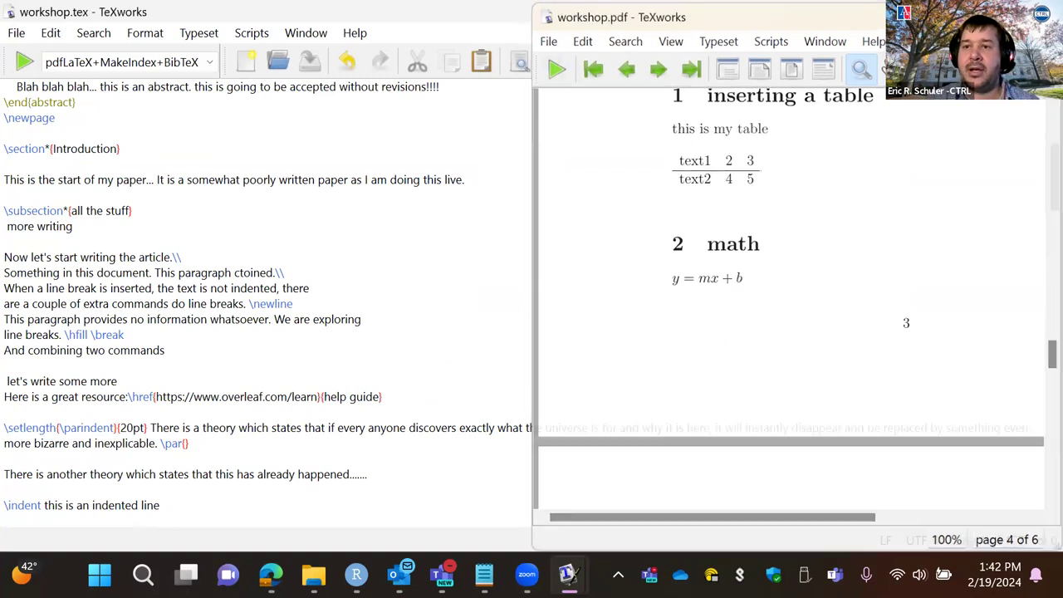
- Close the TeXworks windows, and switch back to the workshop.tex editor in the Overleaf project
key(super+Up)
key(alt+F4)
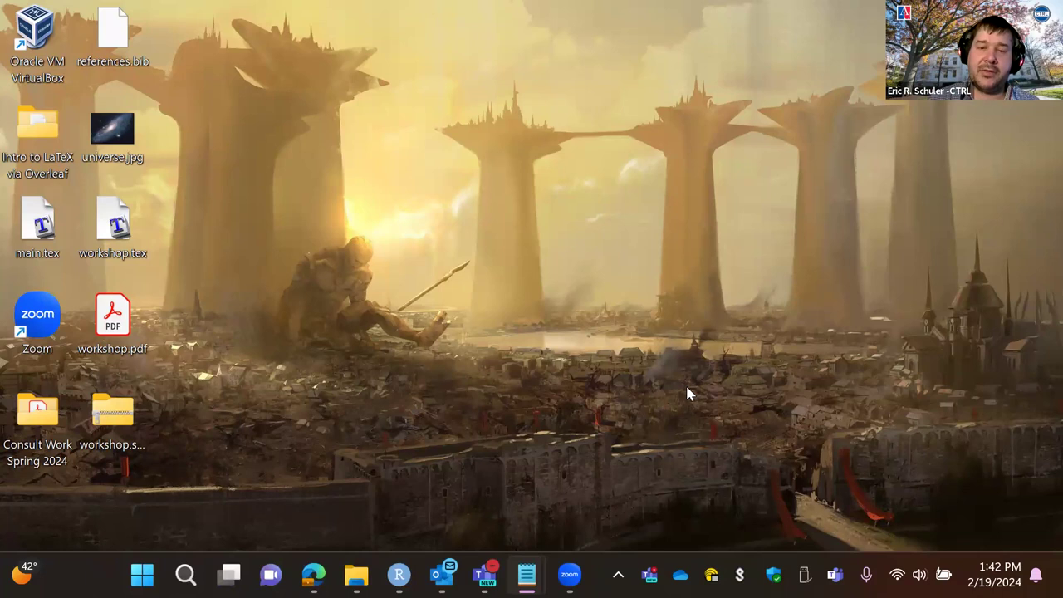
click(313, 575)
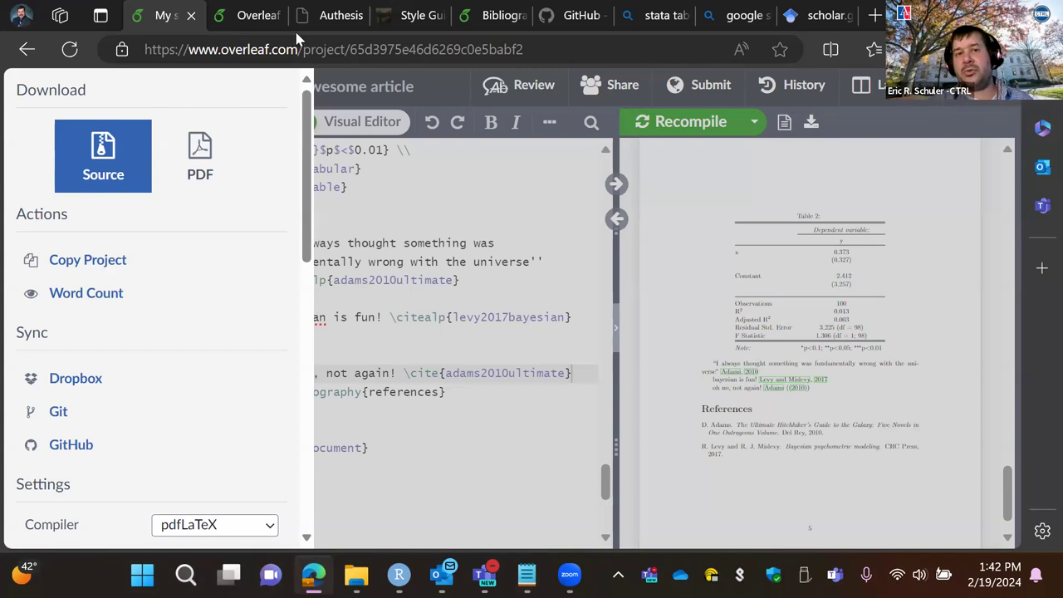
mouse_move(318, 18)
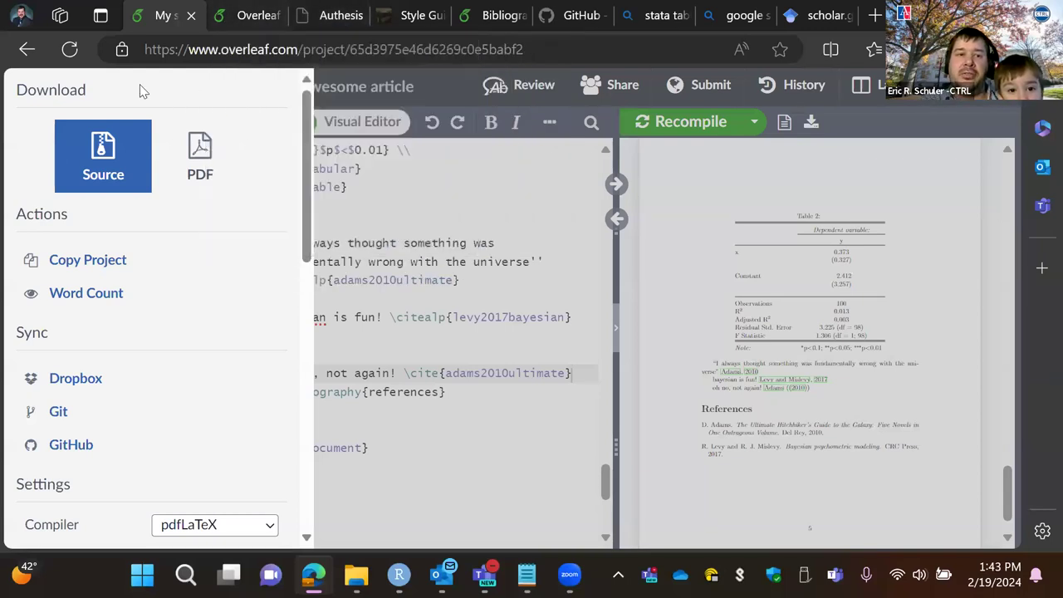
click(466, 170)
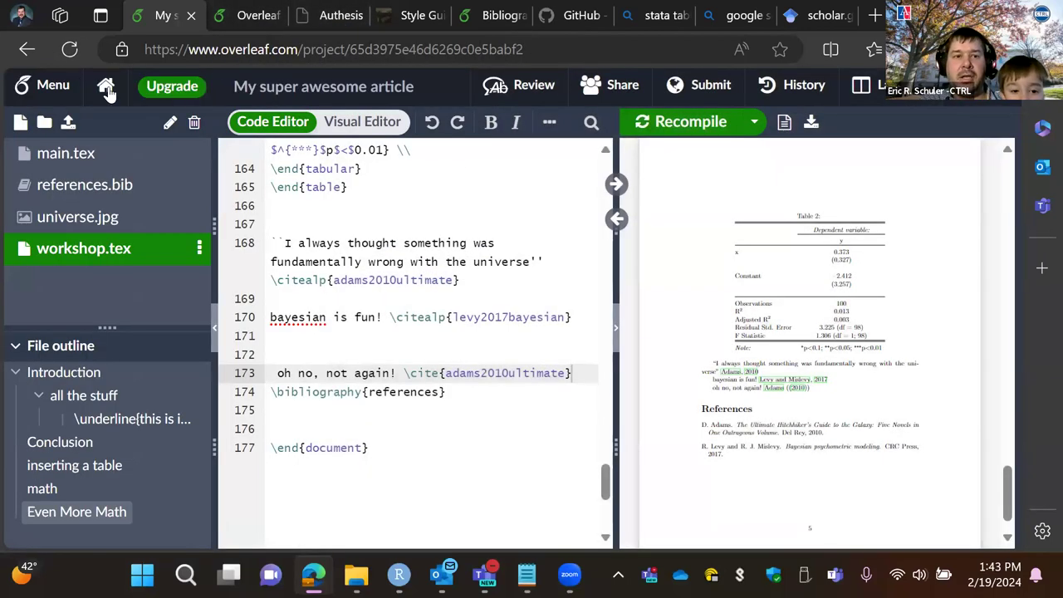
- Return to the project list and create a blank project named thesis
click(103, 86)
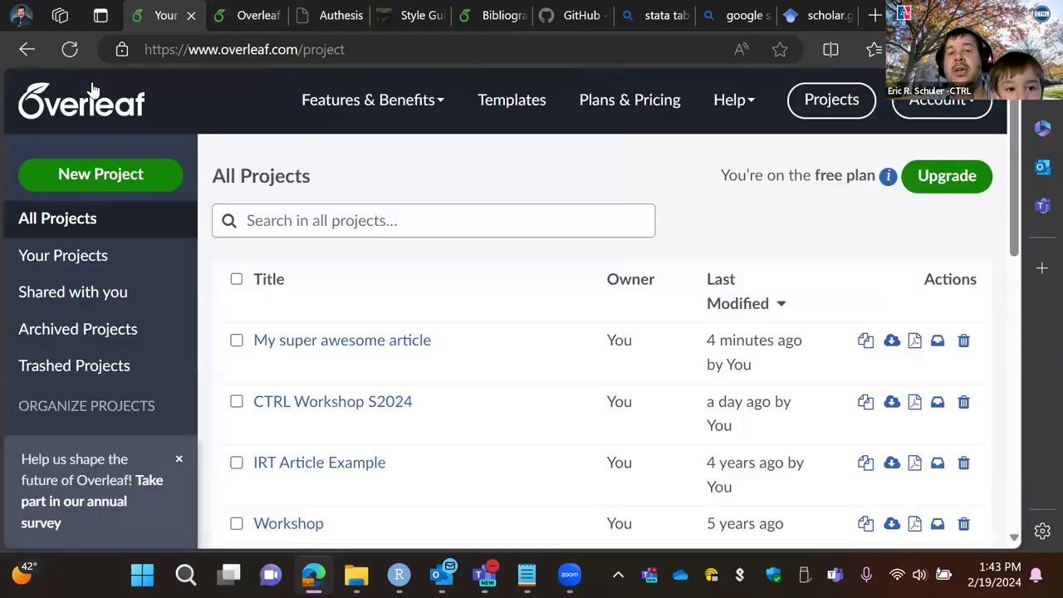
click(109, 178)
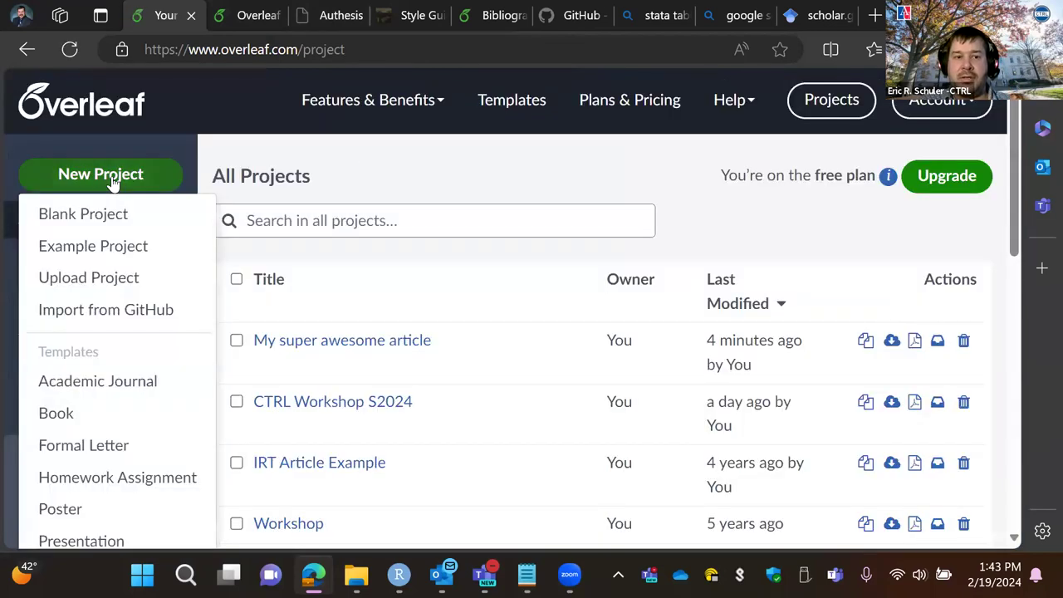
click(98, 221)
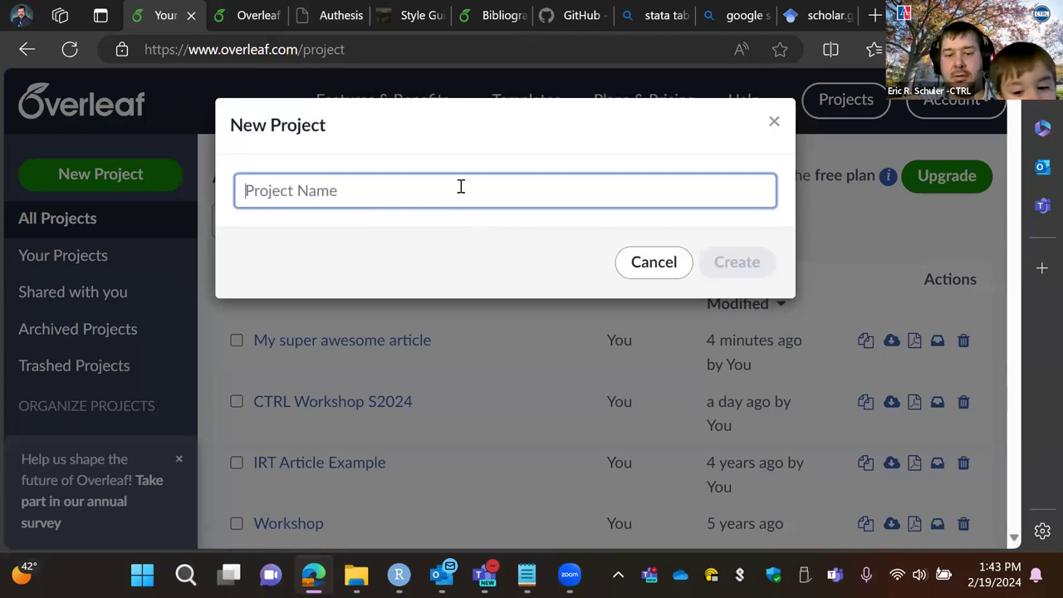
text(thes)
click(708, 264)
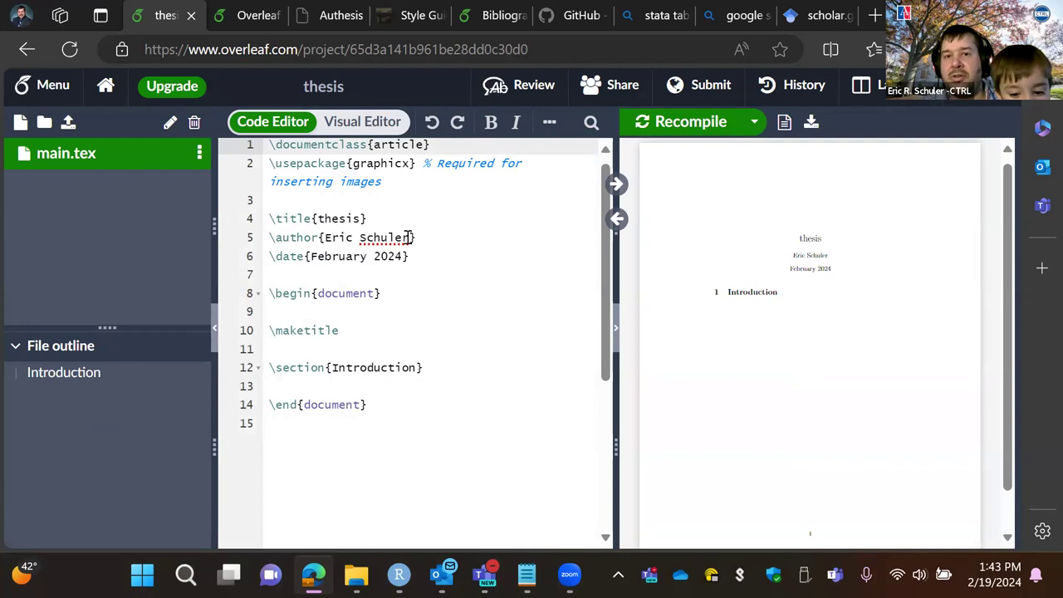
- Switch to the AUTHESIS page, find the AUPROPOSAL.STY section and open the linked auproposal.sty file
click(242, 18)
click(325, 15)
click(326, 50)
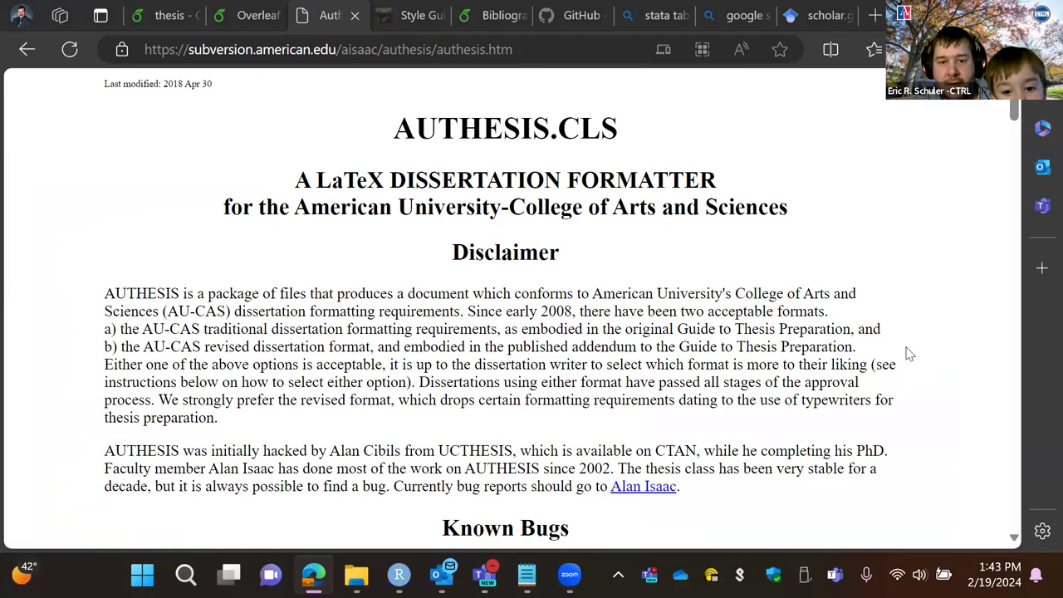
scroll(909, 355, down, 3)
scroll(909, 354, down, 2)
scroll(909, 354, up, 4)
scroll(909, 355, down, 2)
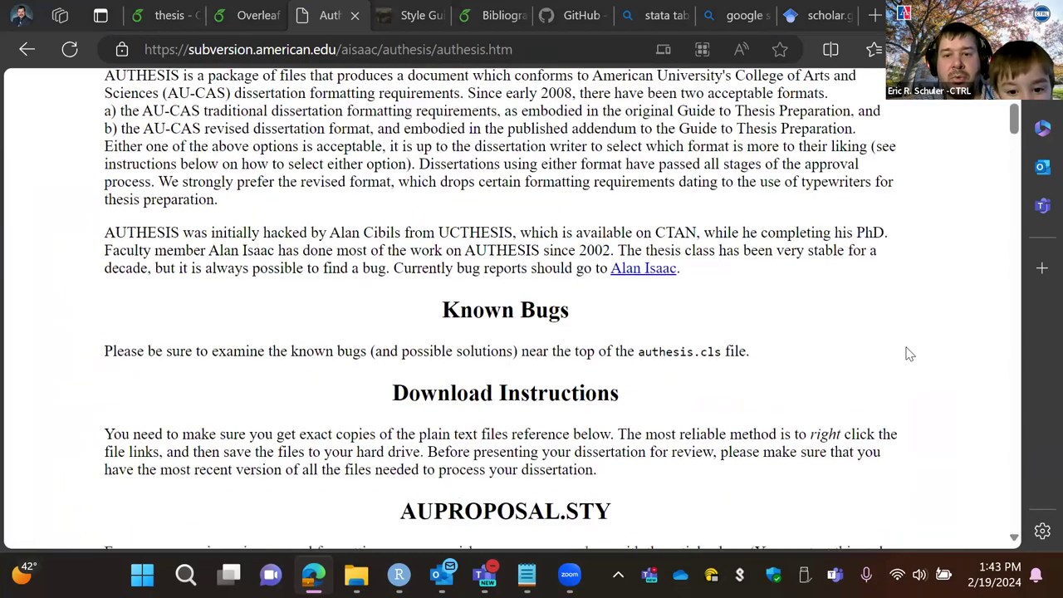
scroll(752, 382, down, 1)
scroll(472, 332, down, 2)
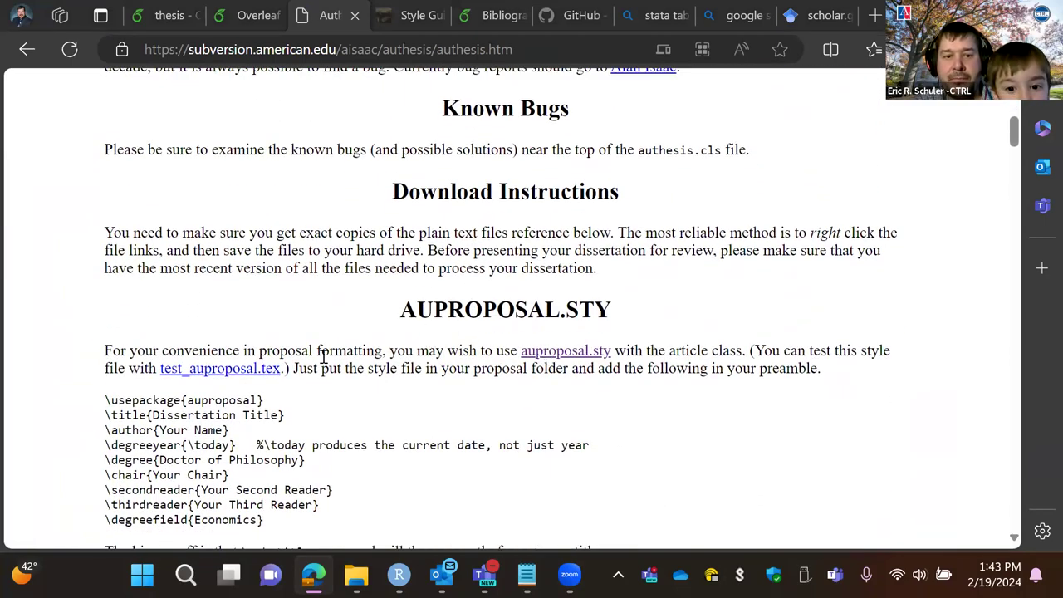
click(558, 354)
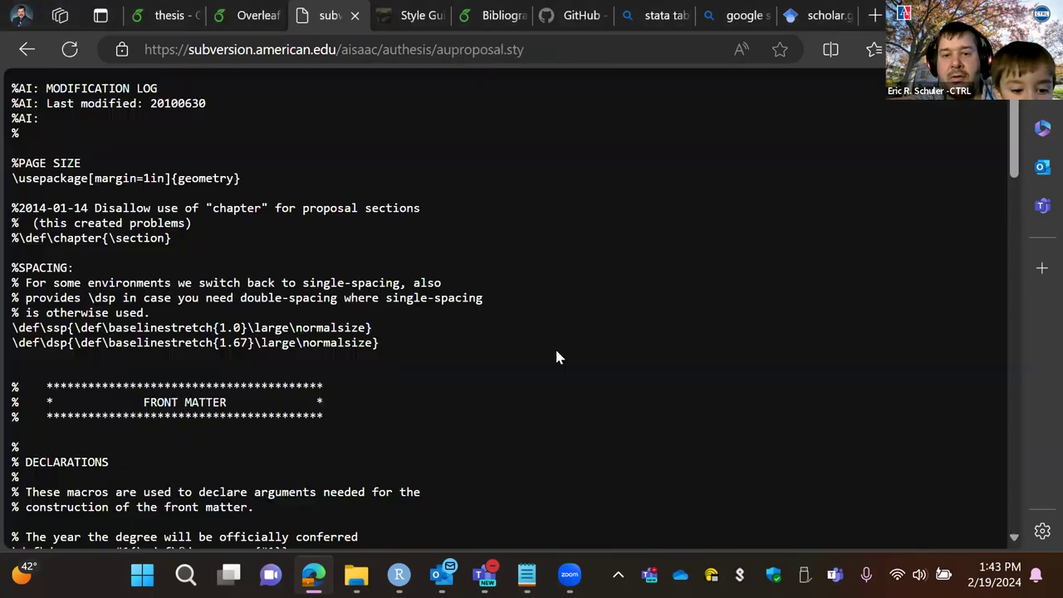
- Save the style file to the Desktop as auproposal.sty, removing the .txt extension from its name
right_click(773, 145)
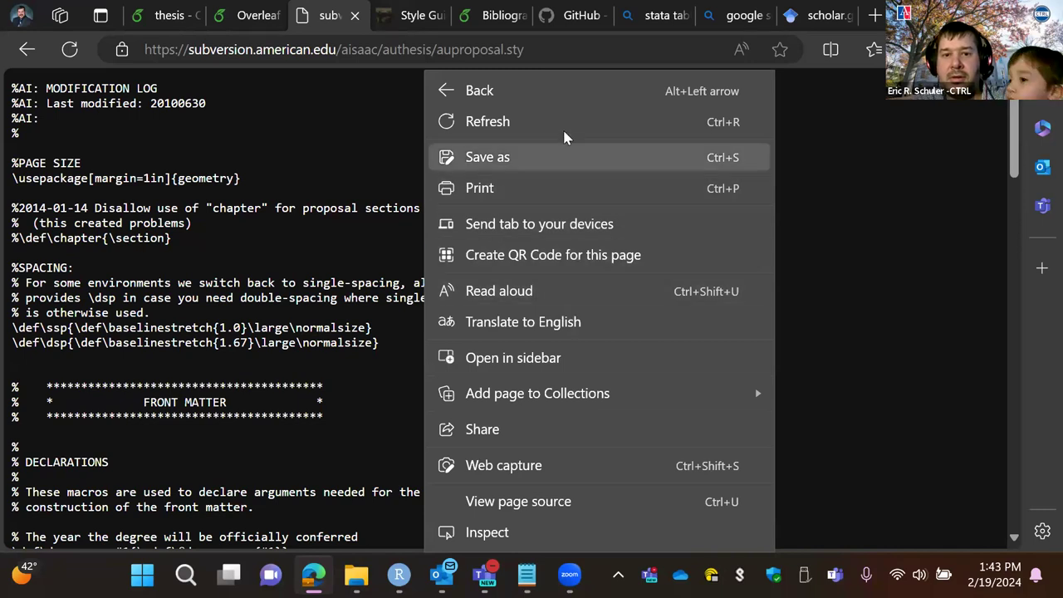
click(552, 158)
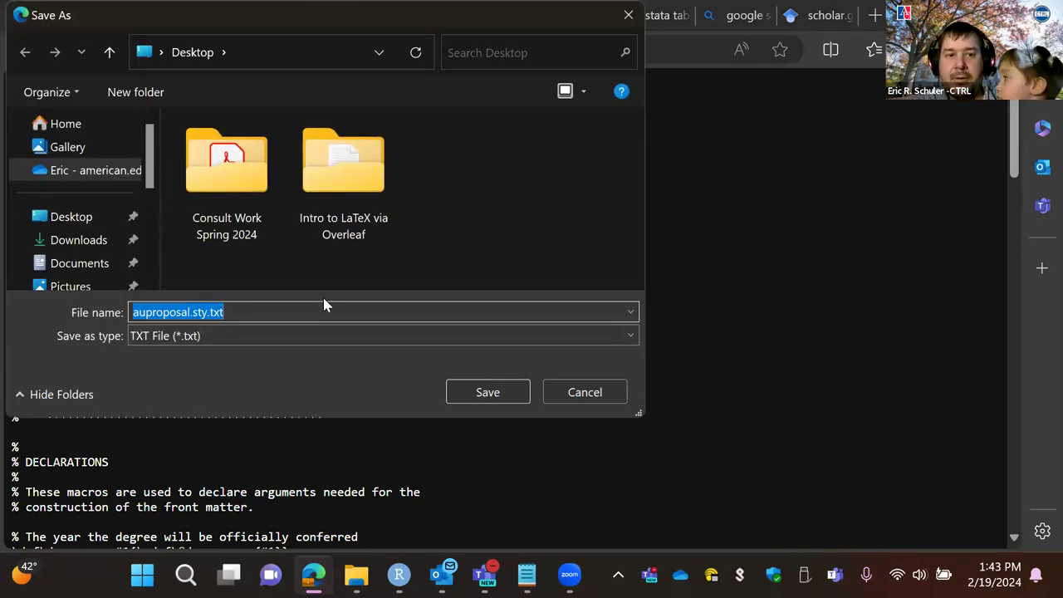
key(BackSpace)
key(ctrl+z)
key(End)
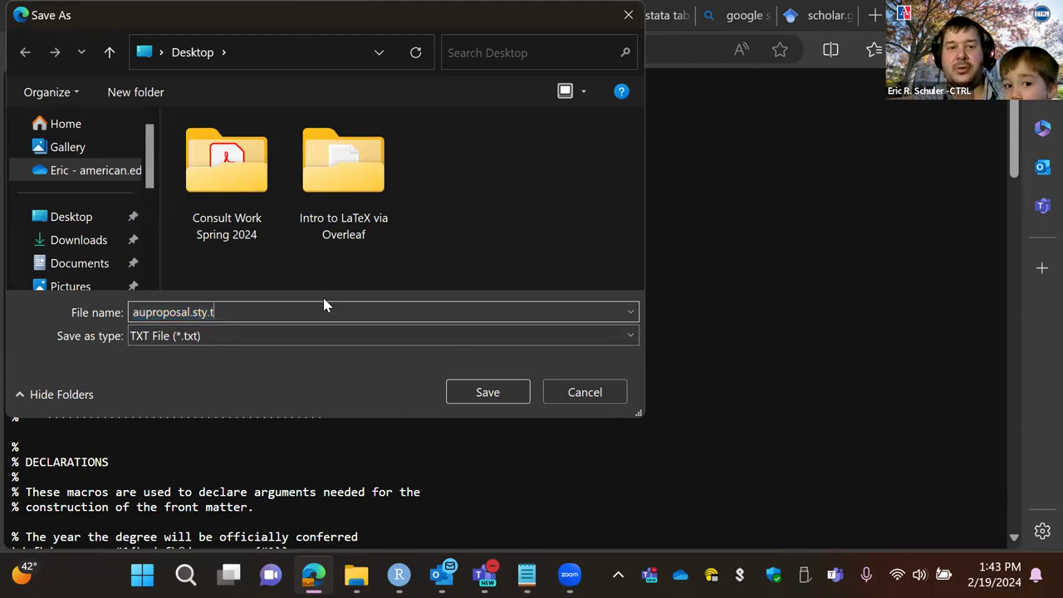
key(Return)
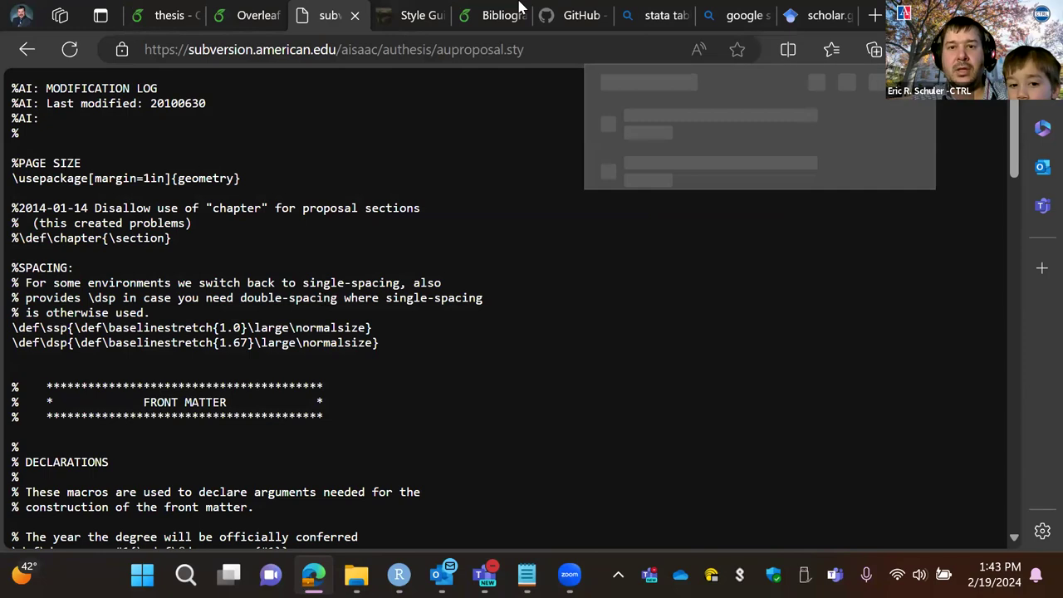
- Go back to the AUTHESIS page and download the linked test_auproposal.tex file
click(27, 49)
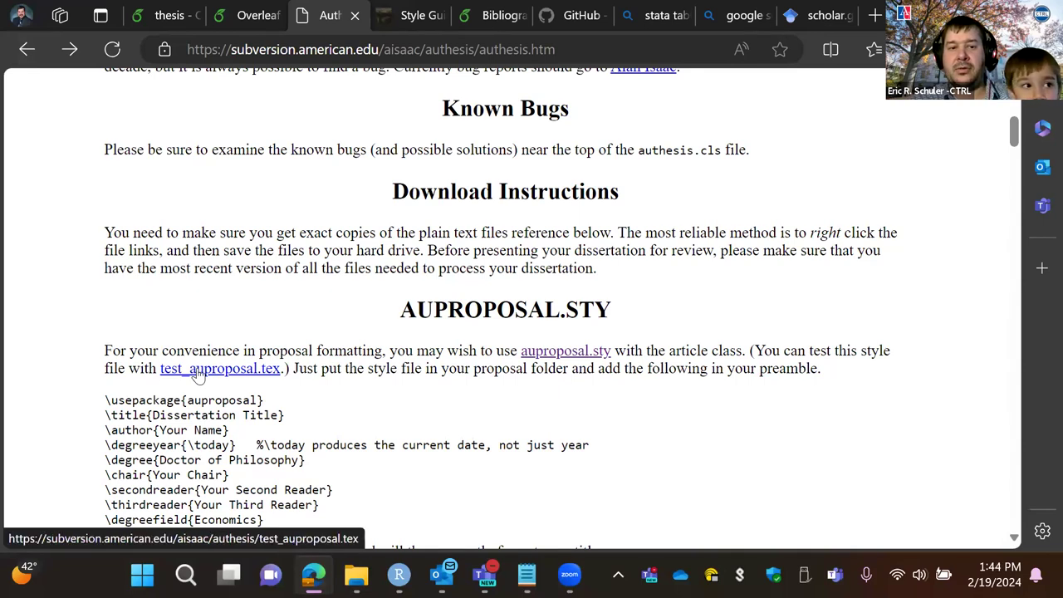
right_click(198, 375)
key(k)
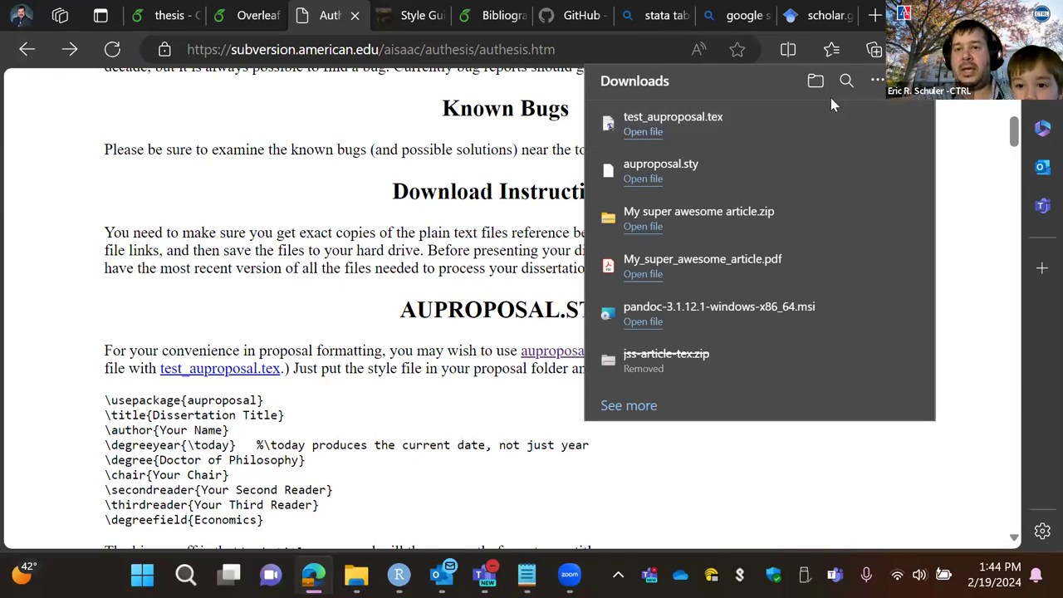
mouse_move(847, 124)
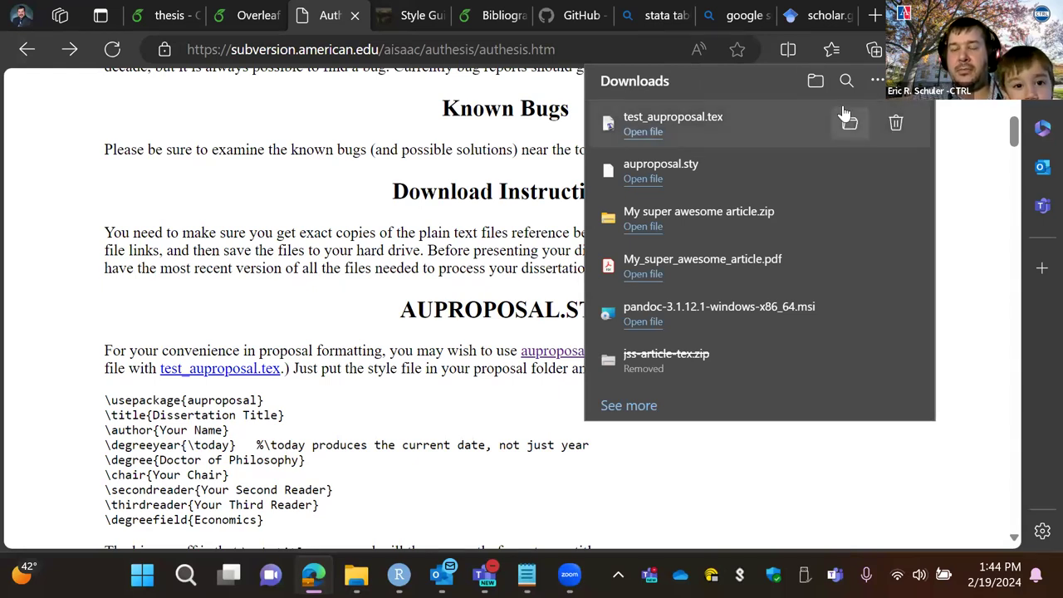
- Return to the thesis project and upload test_auproposal.tex from the Downloads folder
click(214, 18)
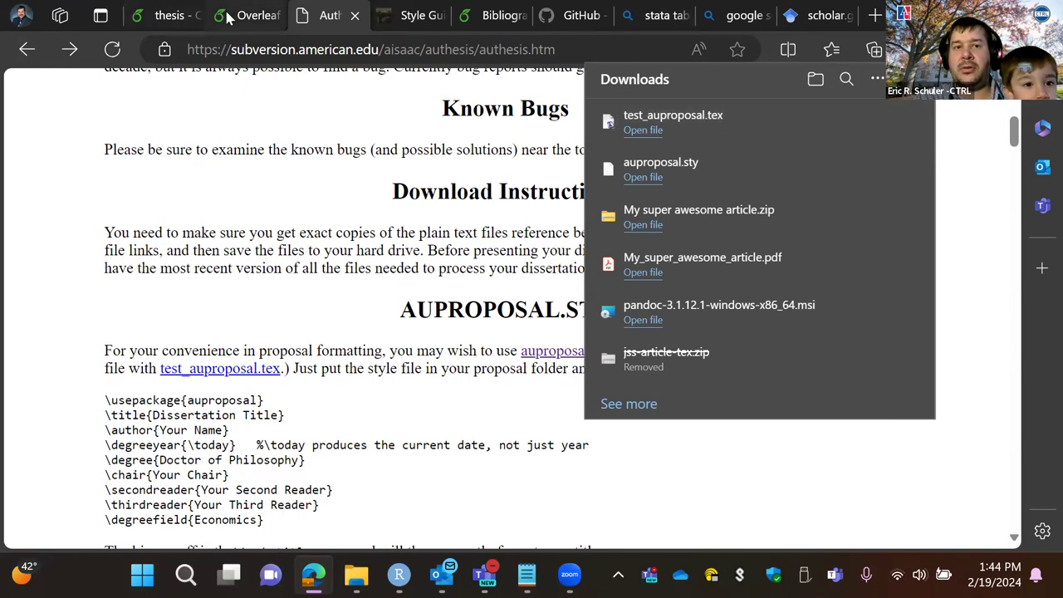
click(175, 15)
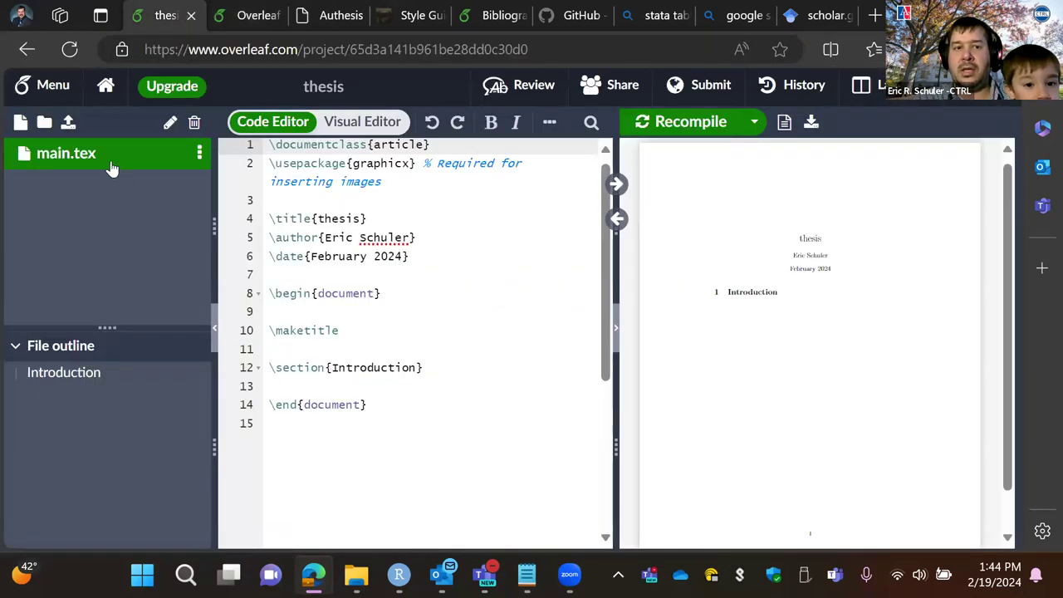
click(68, 123)
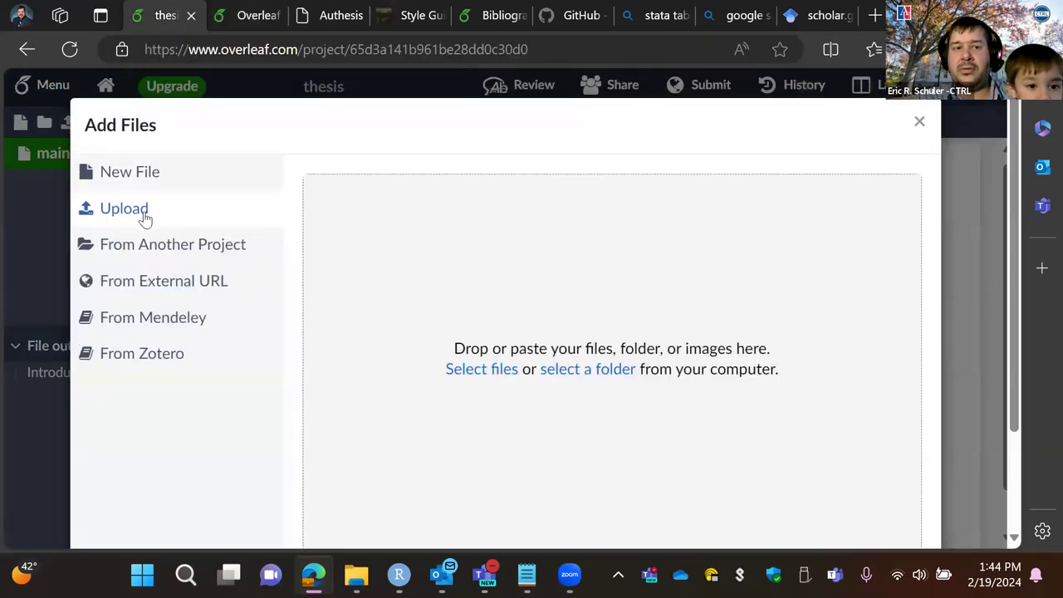
click(493, 371)
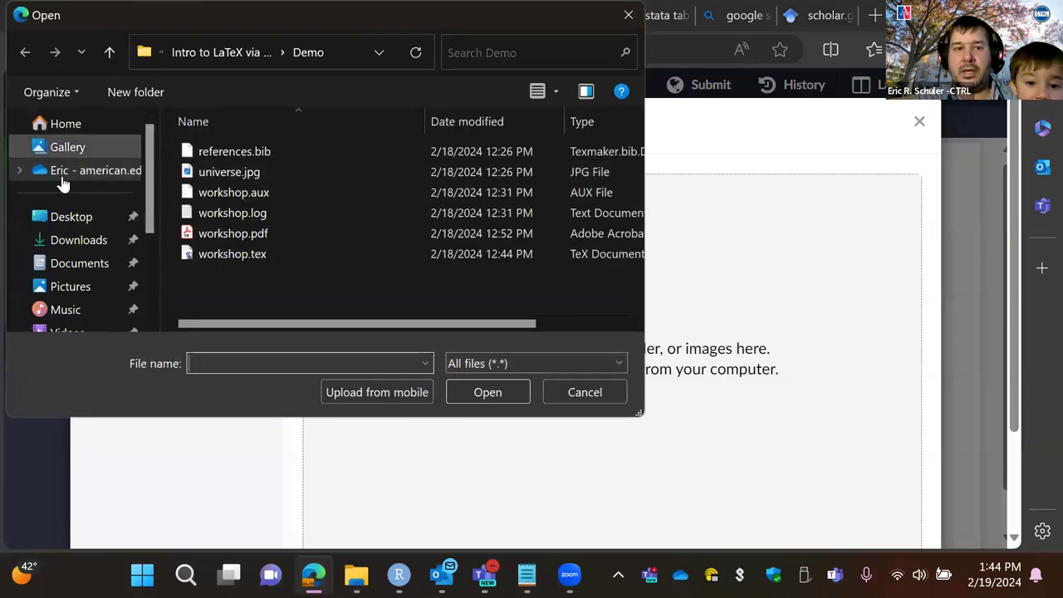
click(60, 219)
click(59, 245)
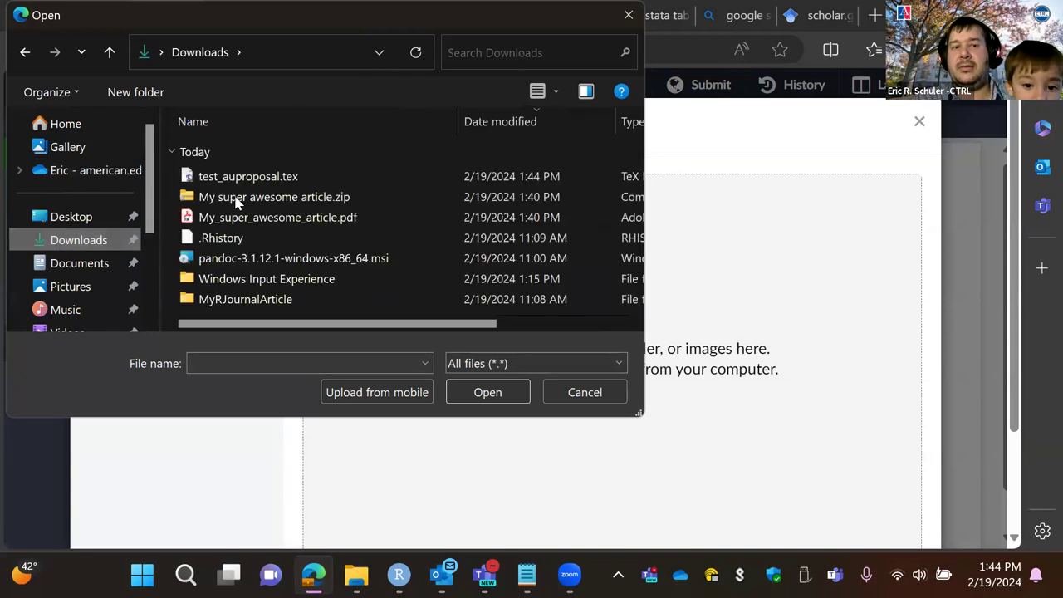
click(268, 175)
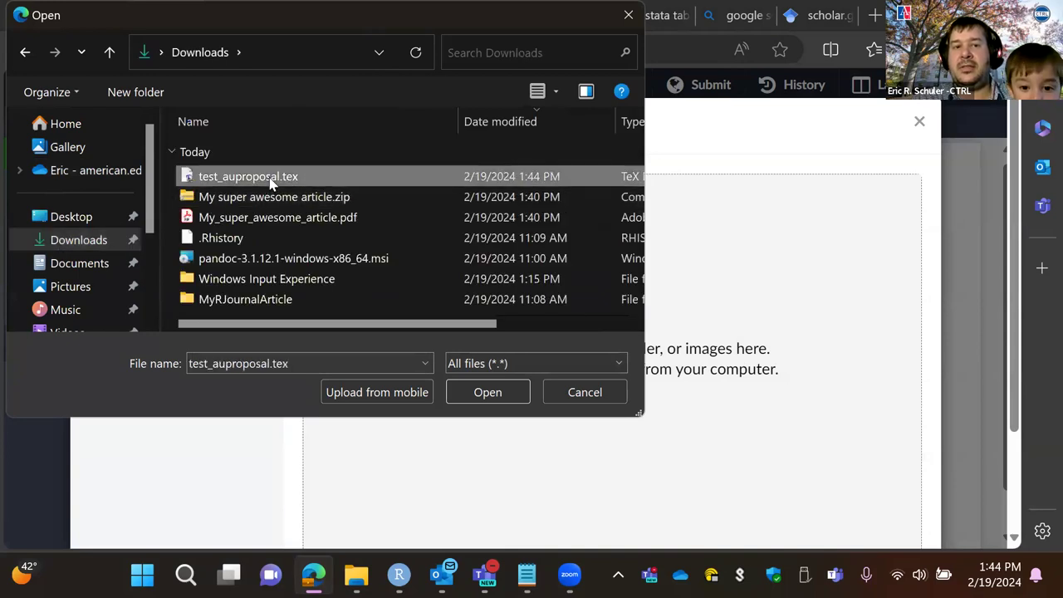
click(467, 390)
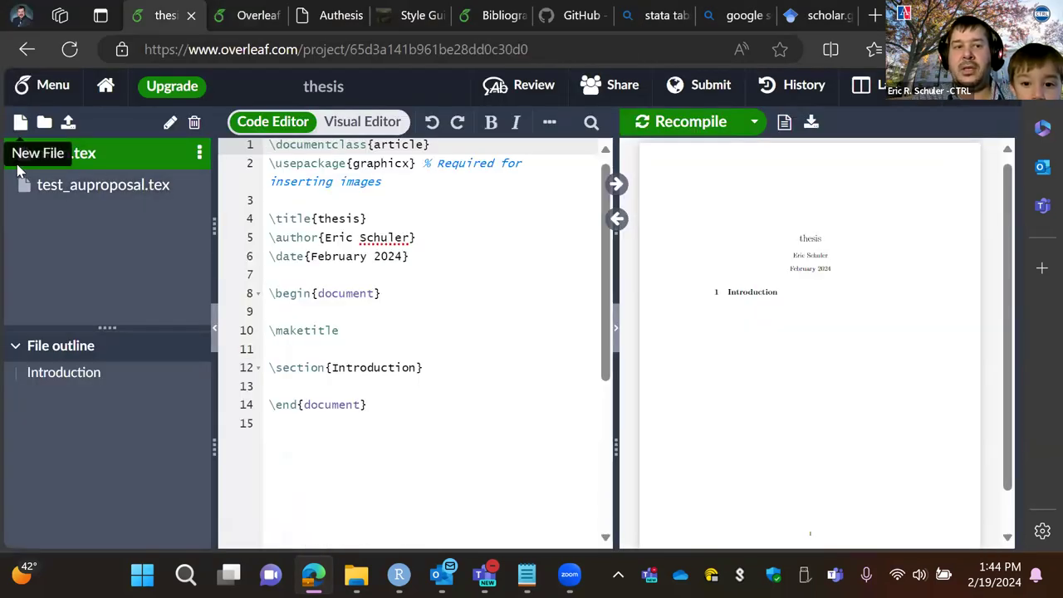
- Upload auproposal.sty from the Desktop to the thesis project
click(68, 125)
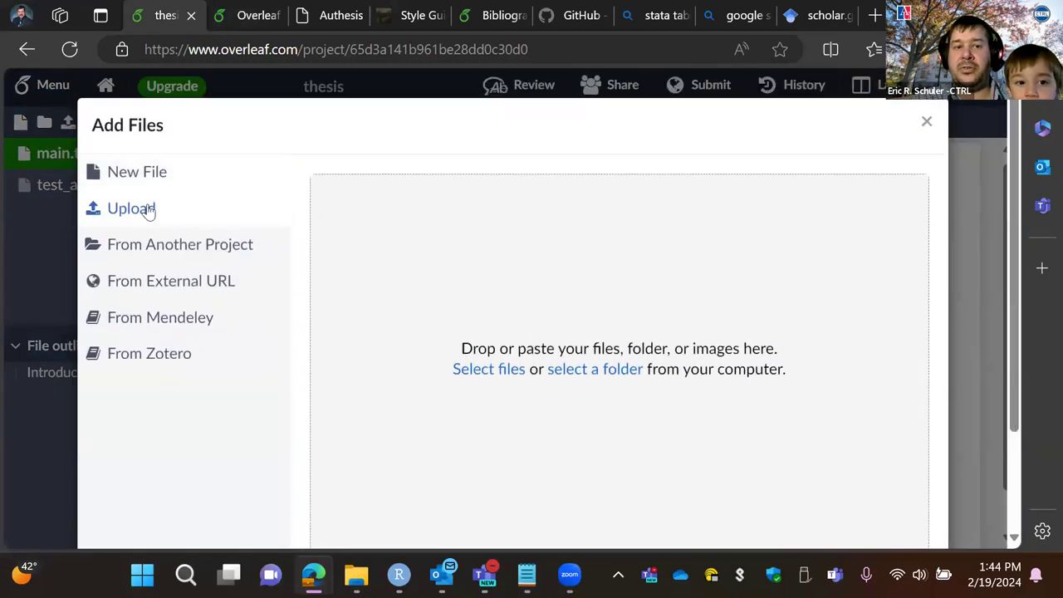
click(483, 369)
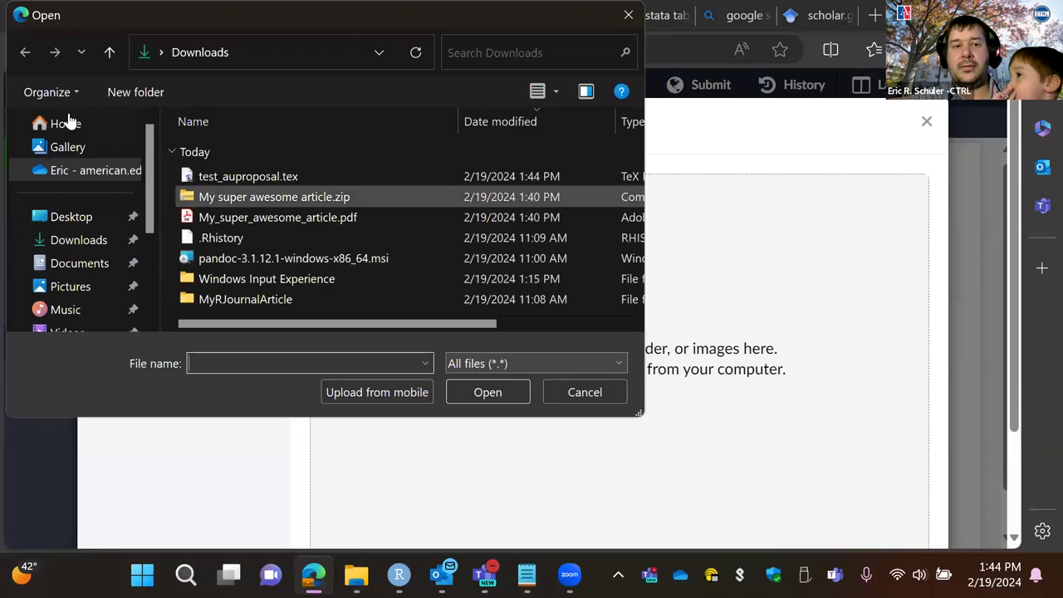
click(71, 219)
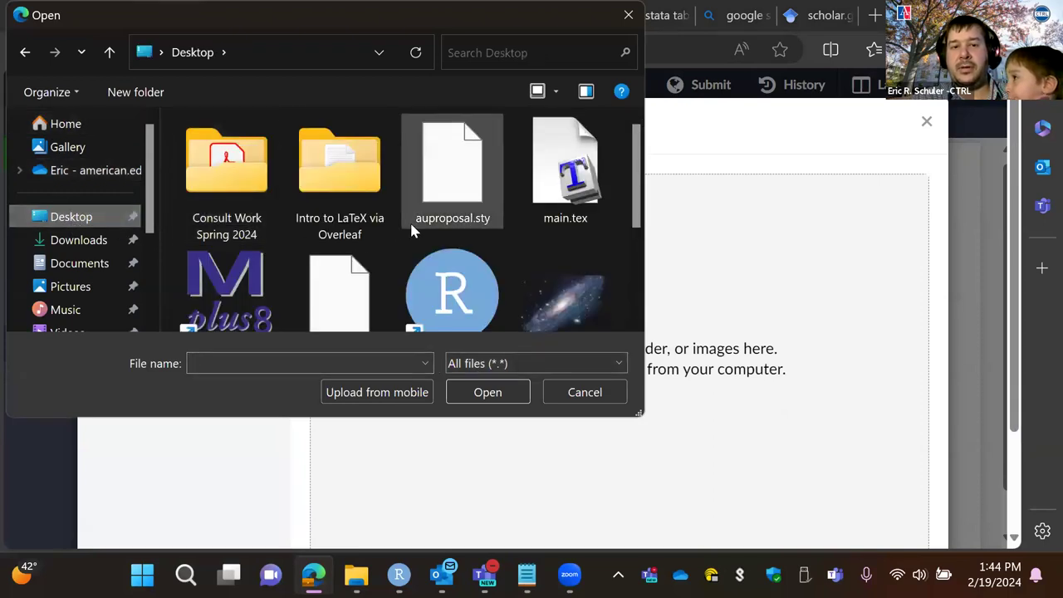
click(411, 229)
click(465, 397)
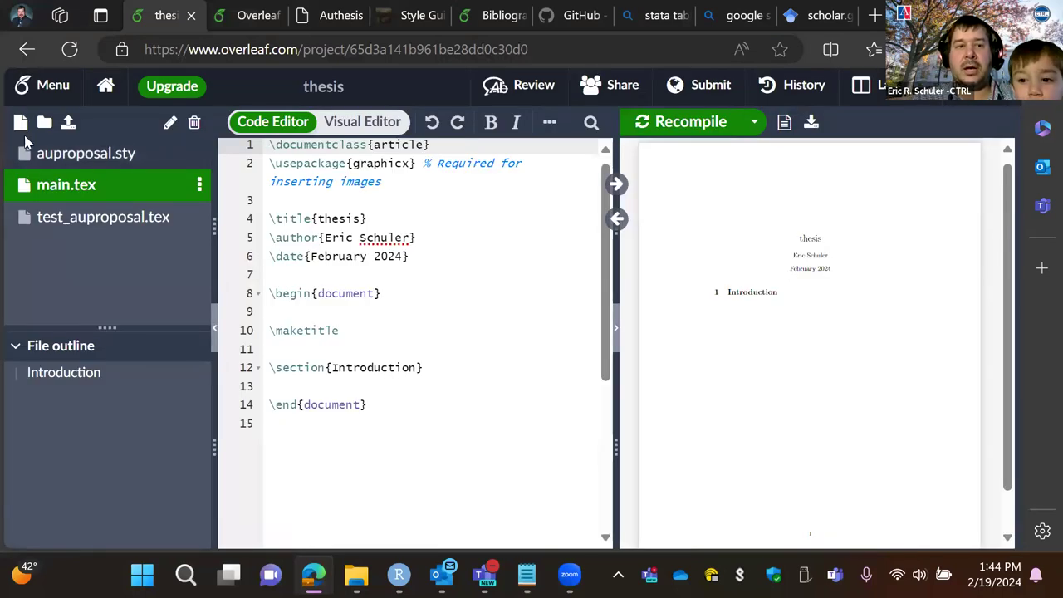
- Permanently delete main.tex from the thesis project
click(196, 184)
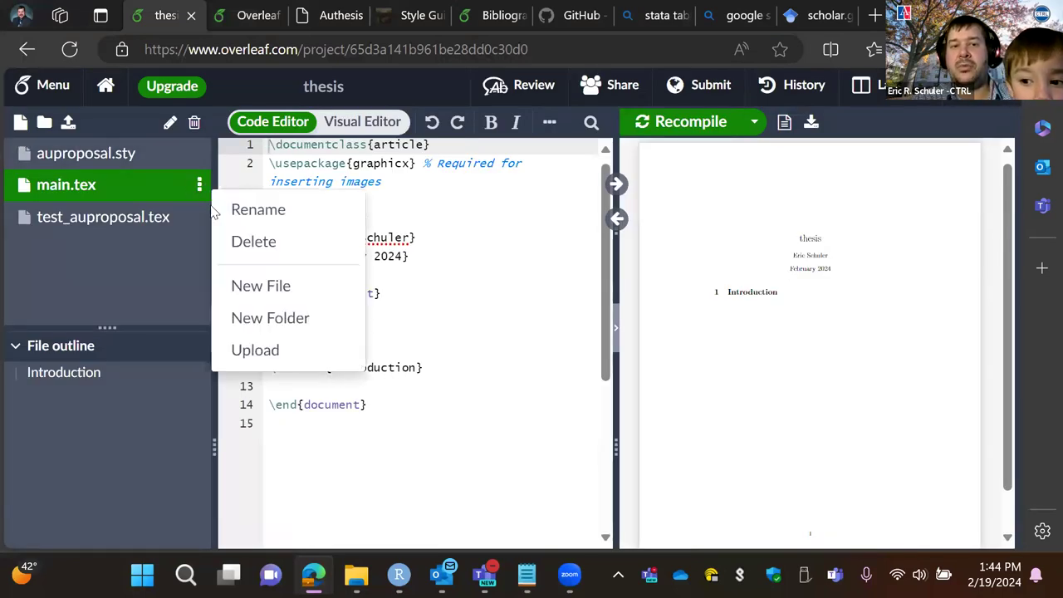
click(238, 242)
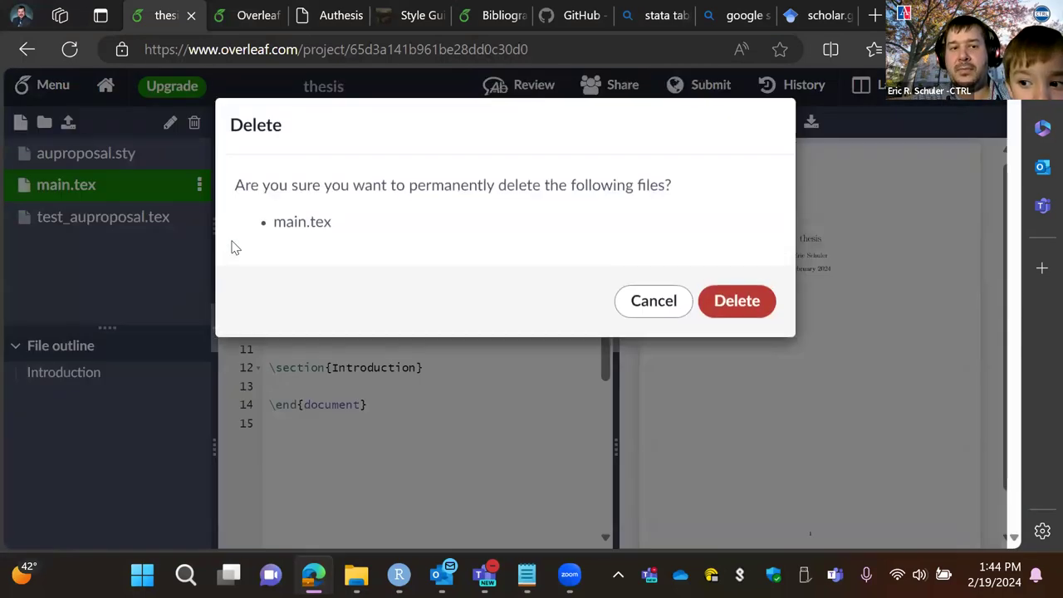
click(748, 301)
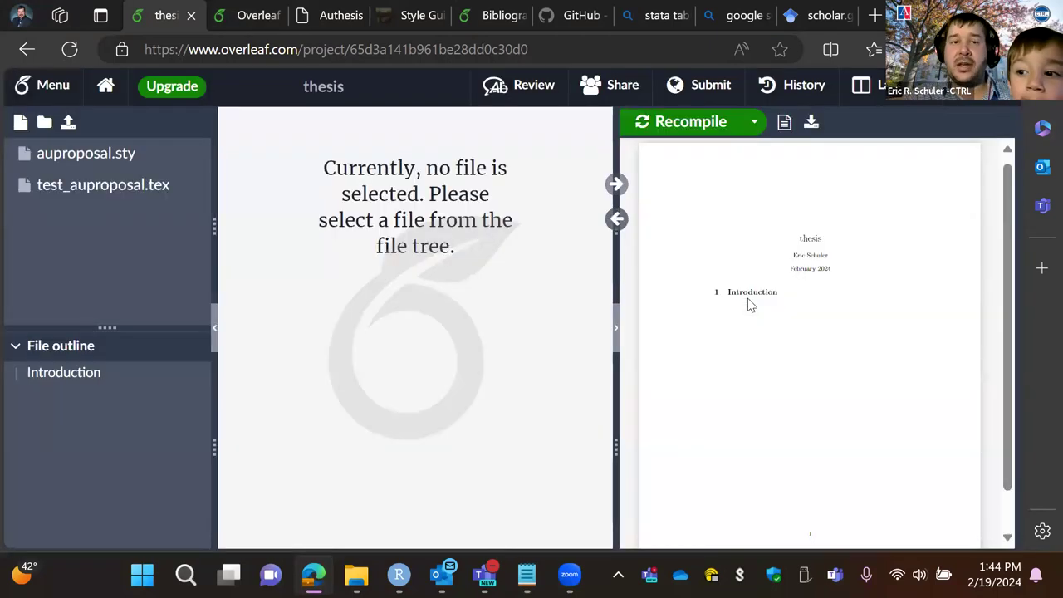
- Check the contents of auproposal.sty and test_auproposal.tex, and recompile the project with test_auproposal.tex open
click(95, 186)
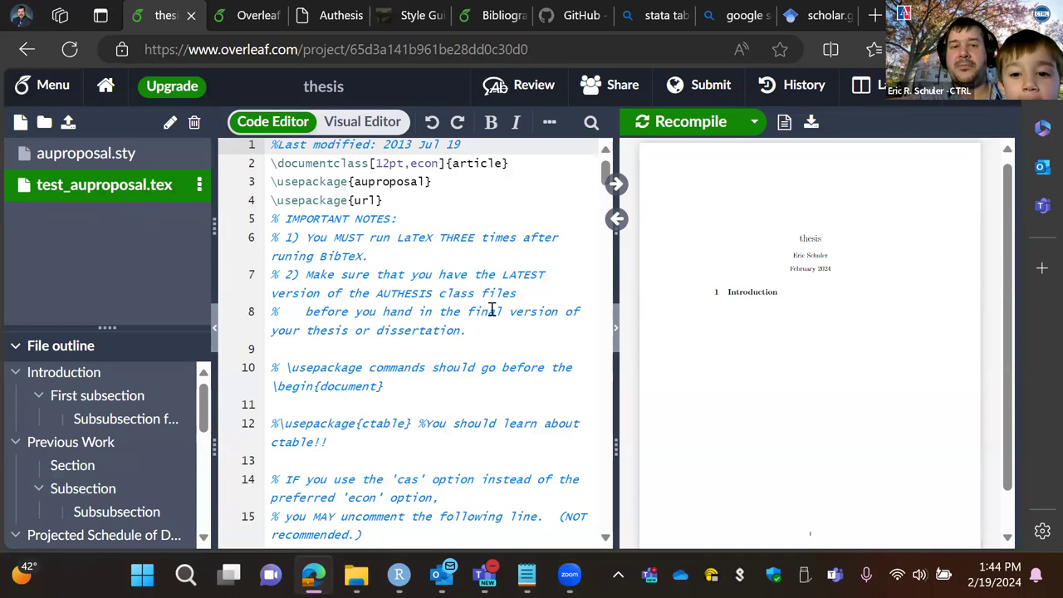
click(91, 155)
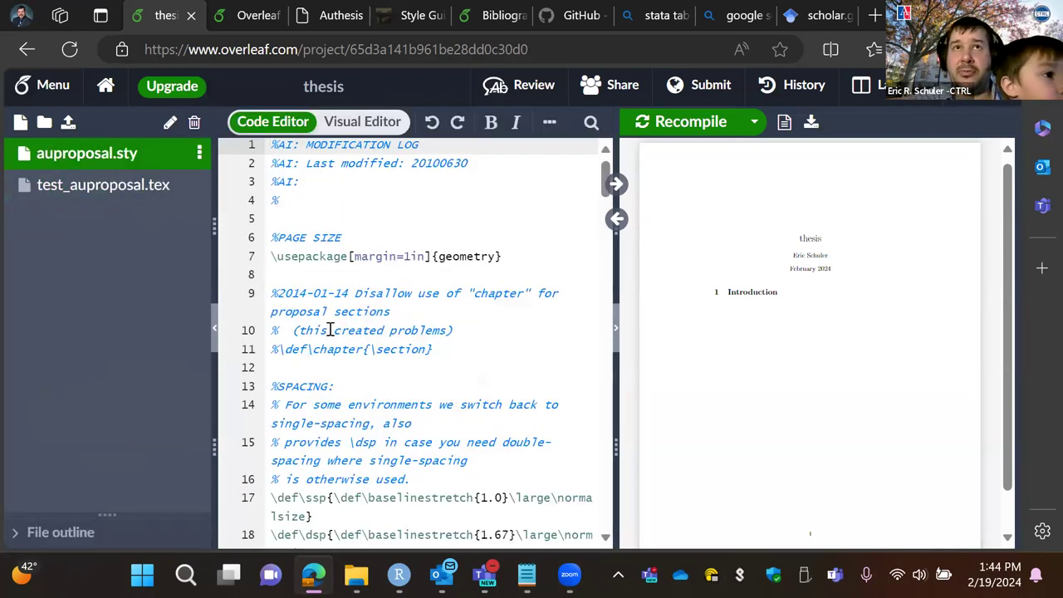
click(138, 189)
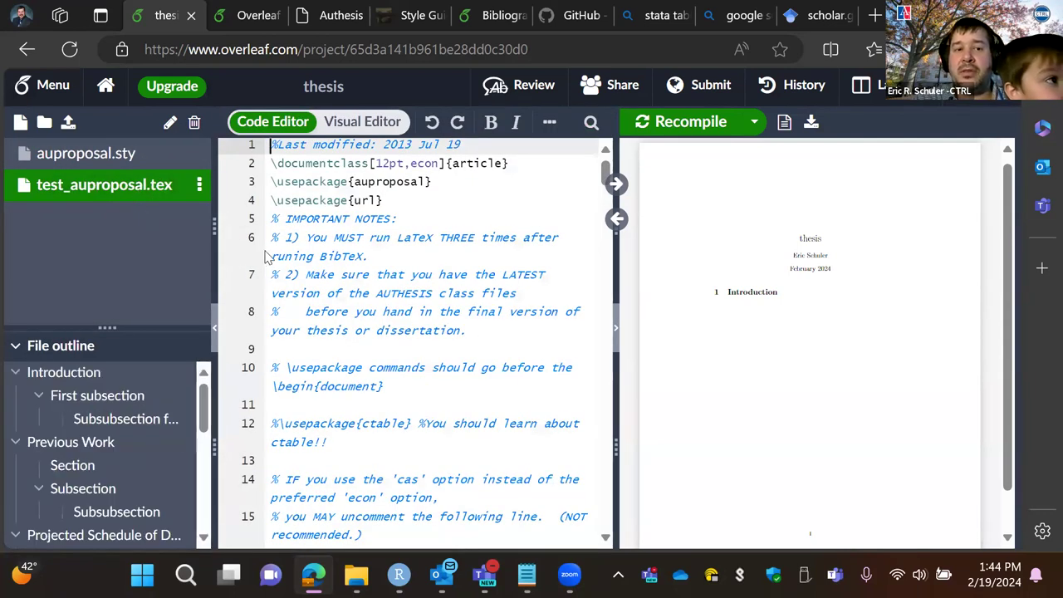
scroll(374, 232, down, 1)
scroll(465, 183, up, 1)
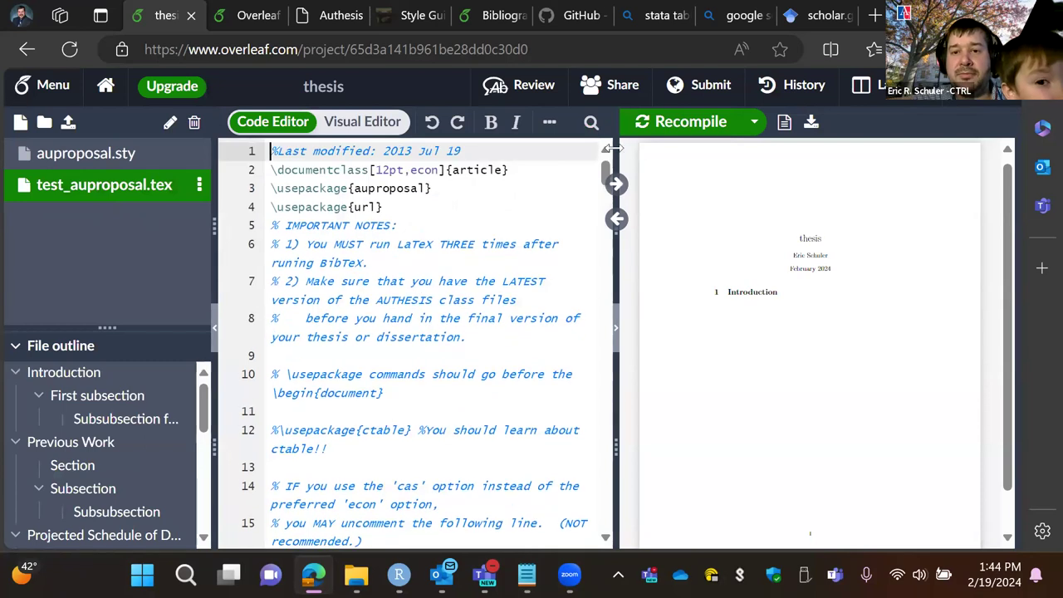
click(660, 122)
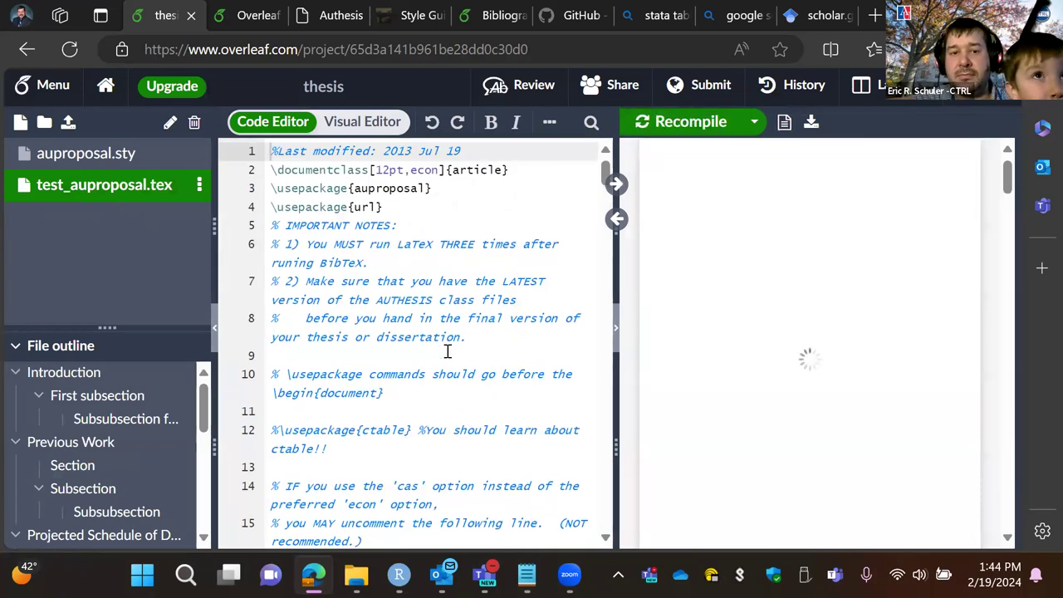
scroll(349, 397, down, 4)
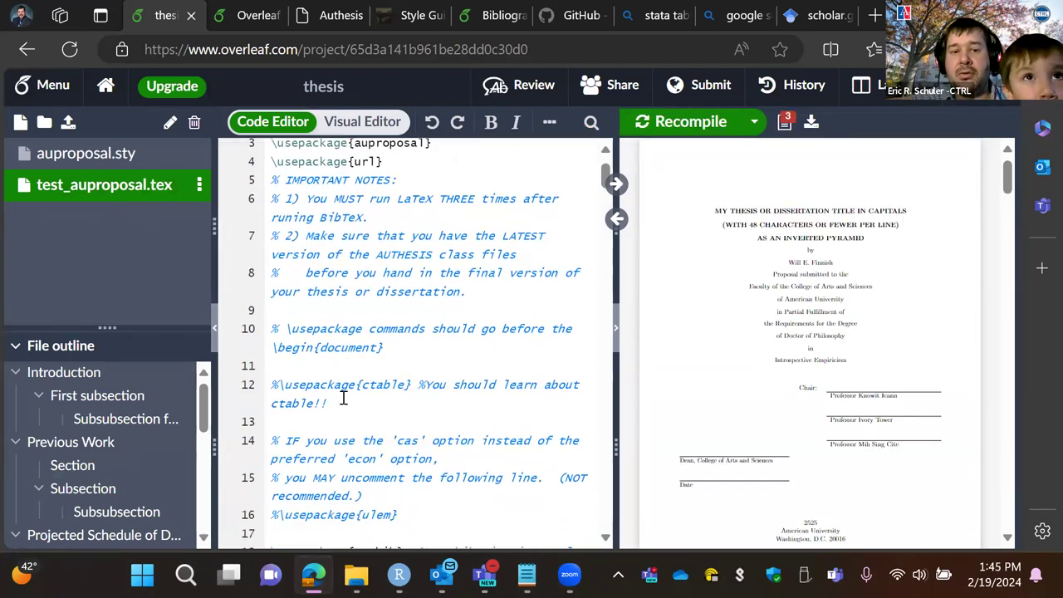
- Replace the sample author name in test_auproposal.tex with the author's own full name
scroll(343, 398, down, 5)
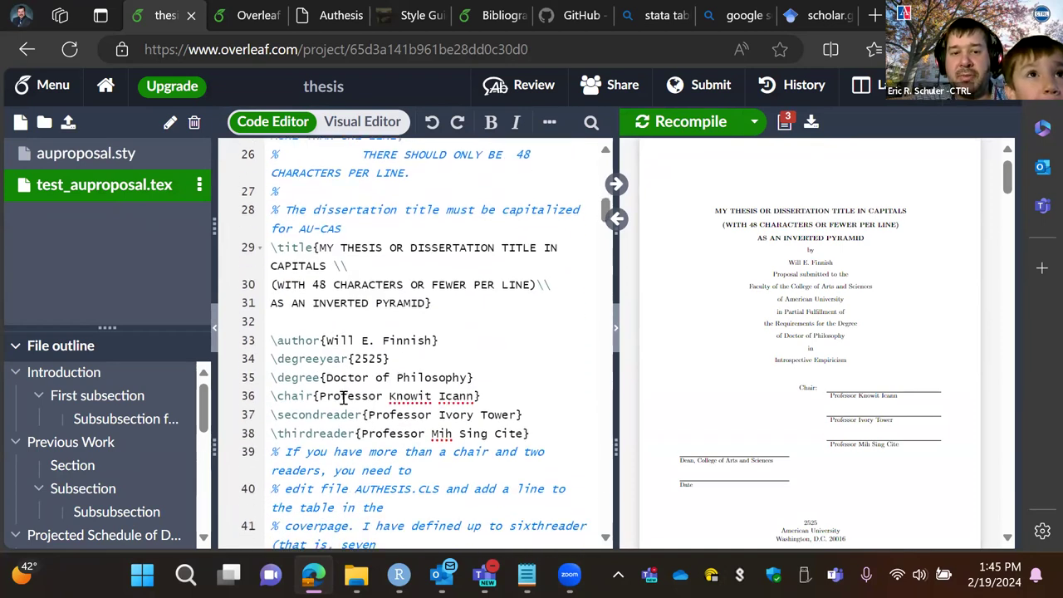
drag(328, 340, 431, 335)
text(Eric R.)
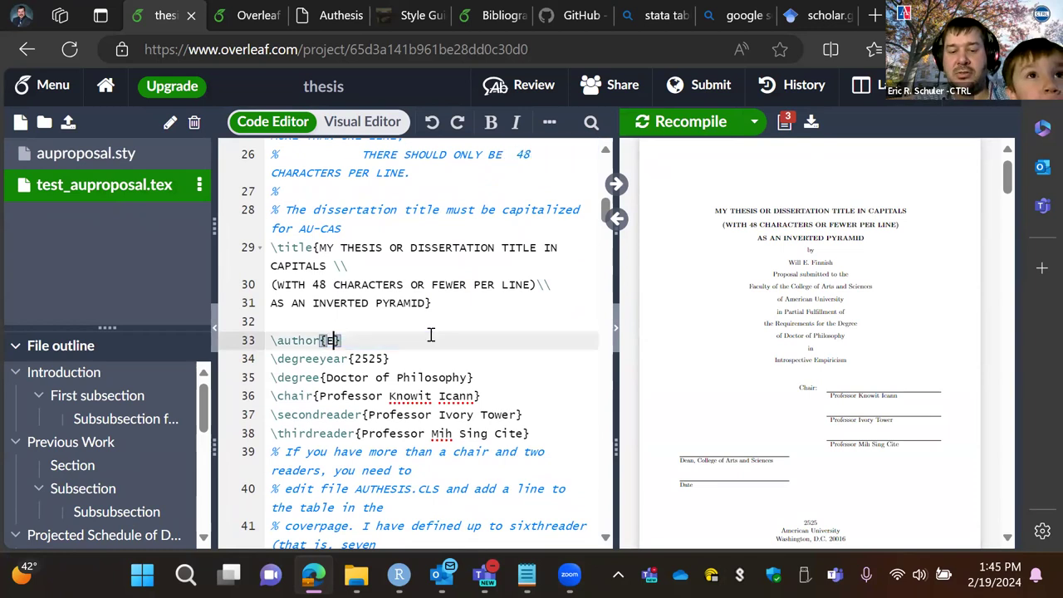
text( Schuler)
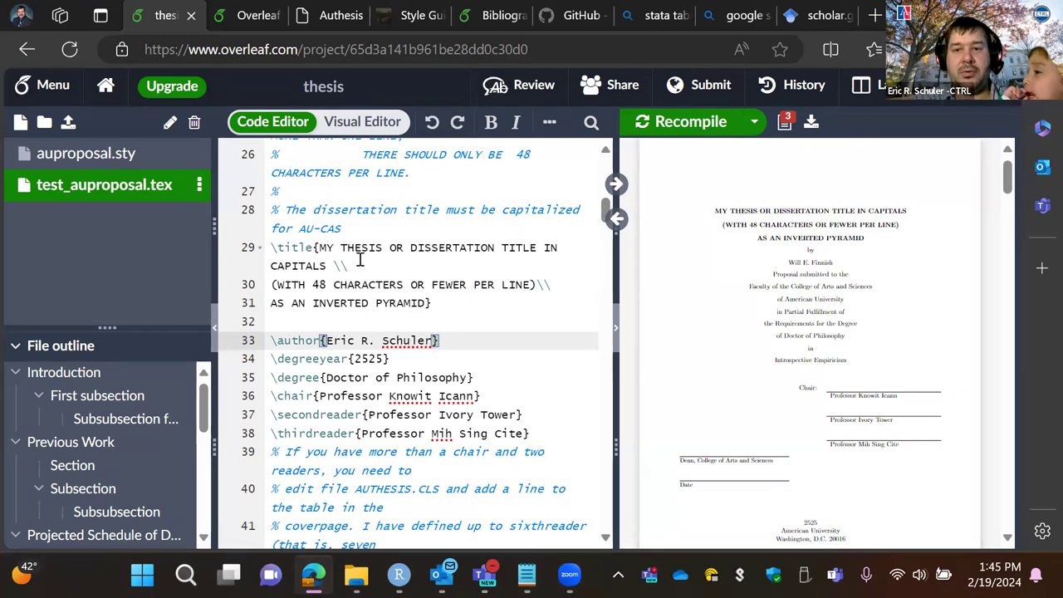
- Replace the first line of the title with "My dissertation on how cats are amazing" and recompile the proposal
drag(321, 247, 328, 265)
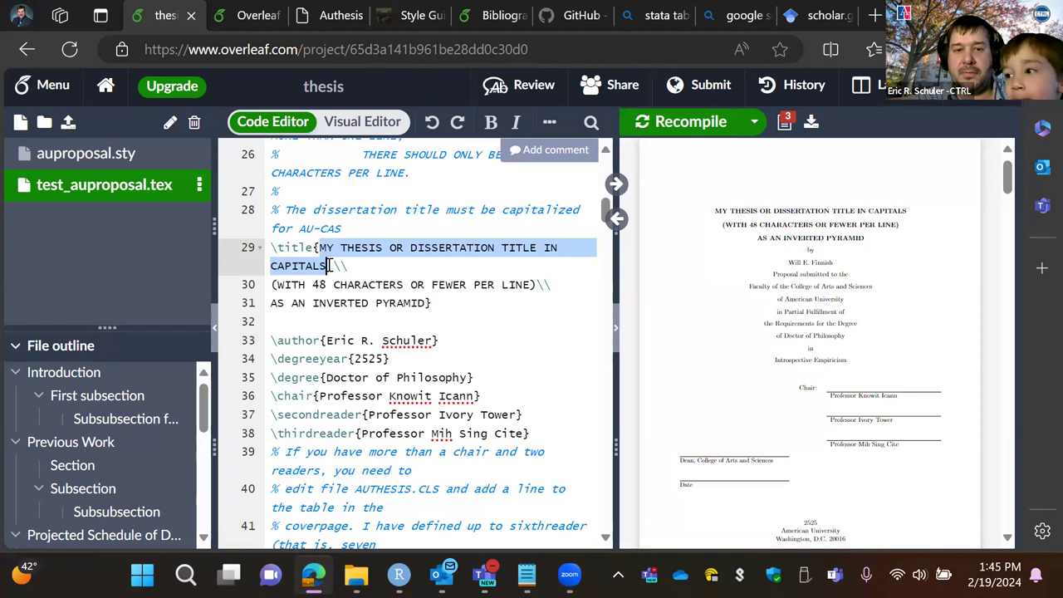
text(My sid)
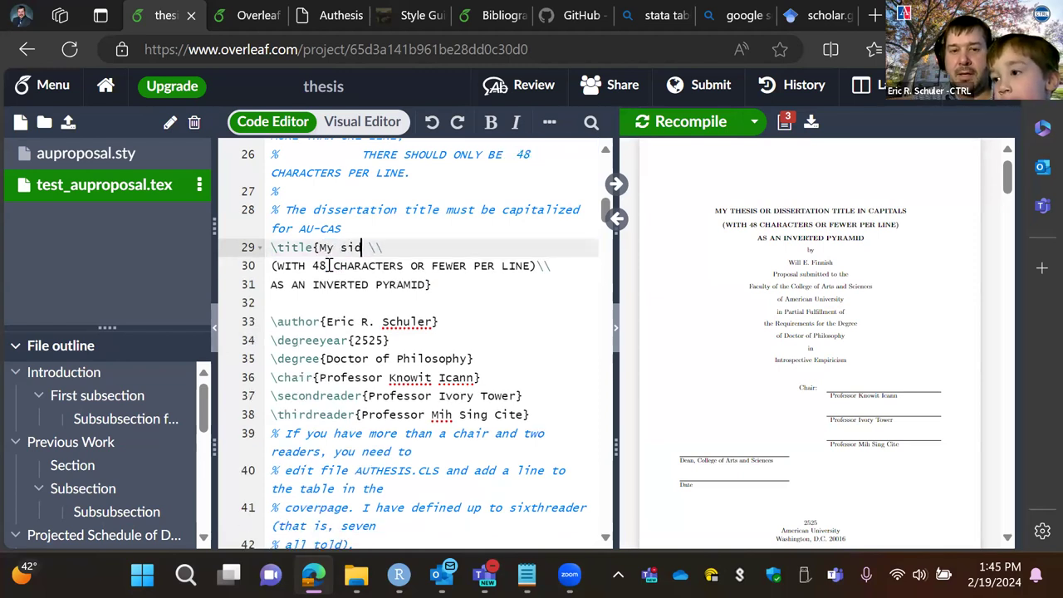
text(ssertaio)
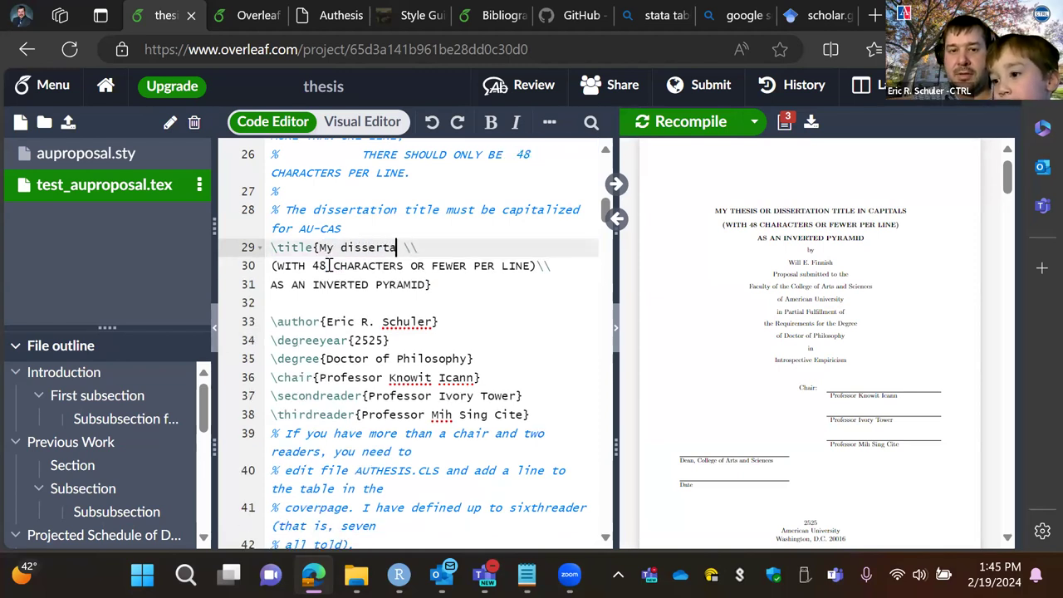
key(BackSpace)
key(BackSpace)
text(tion )
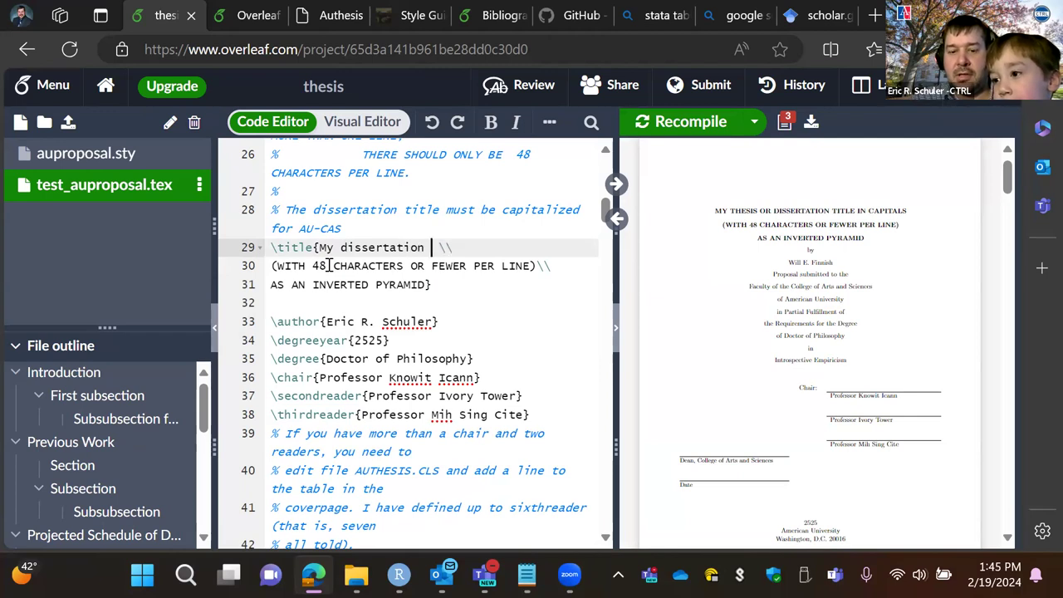
text(on how cats are ama)
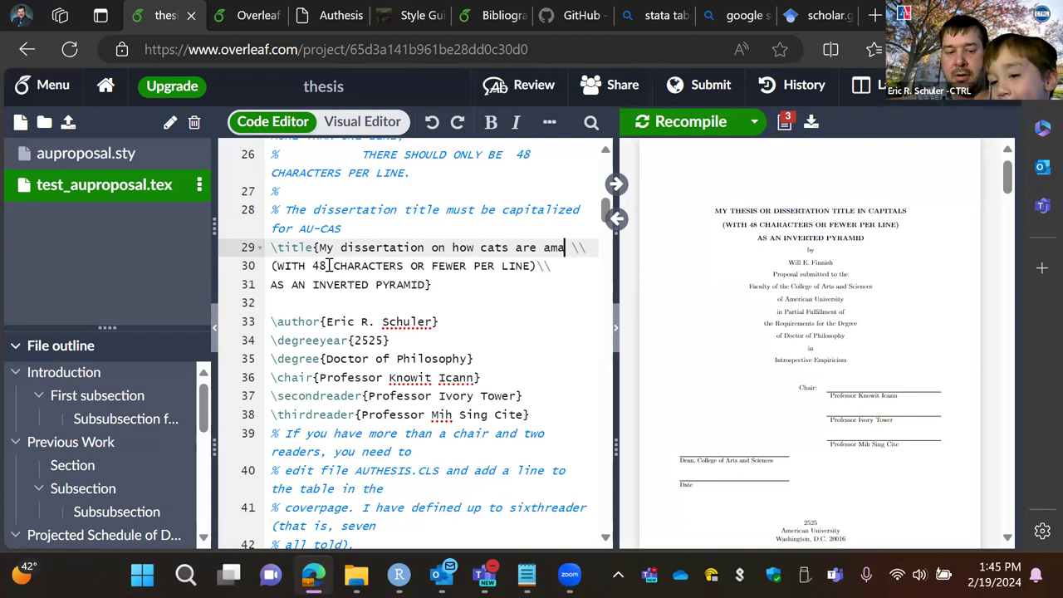
text(zing)
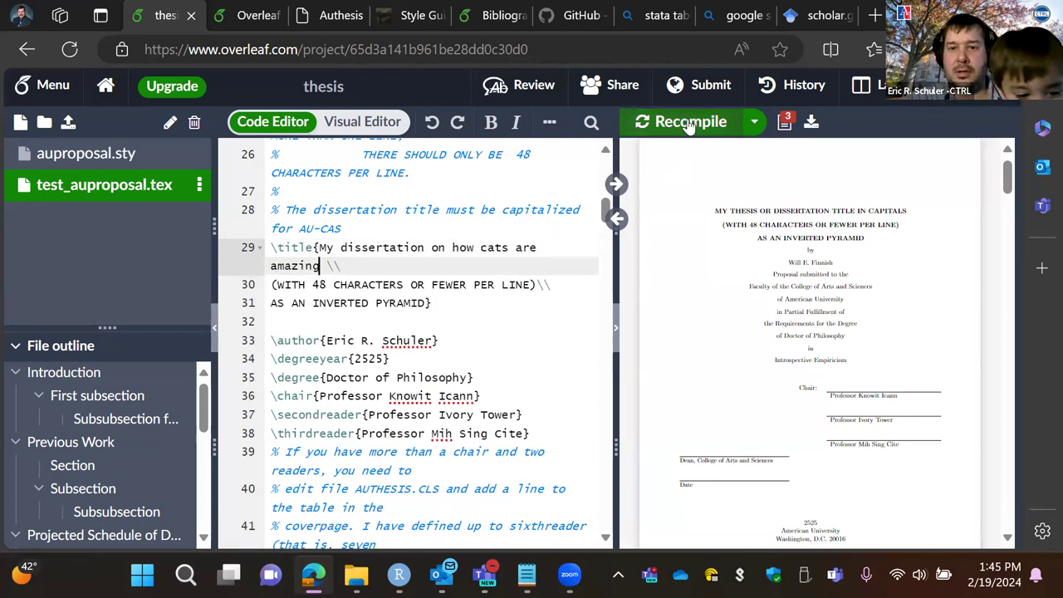
click(688, 125)
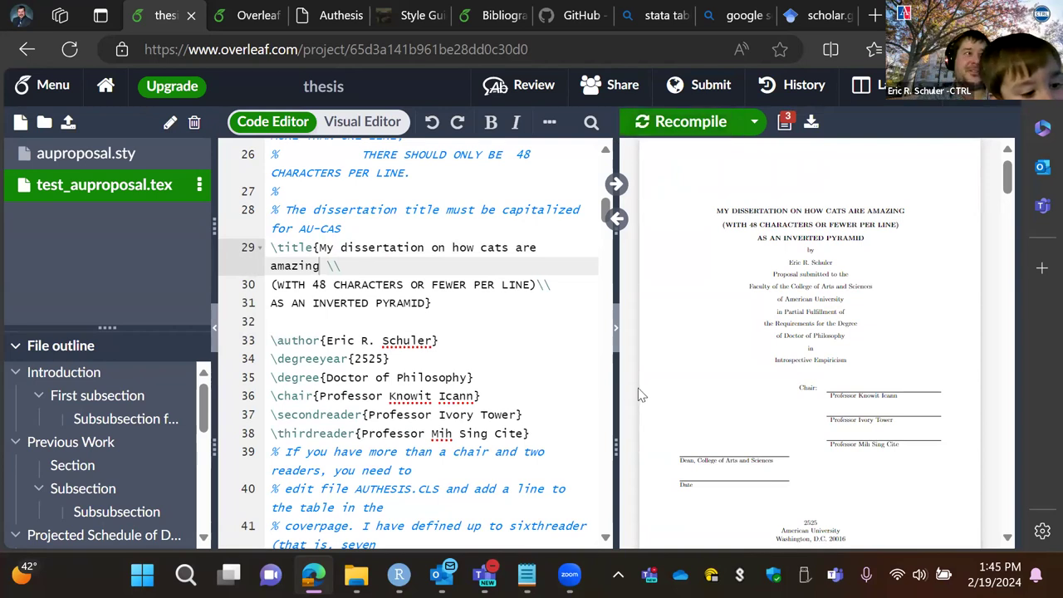
- Examine the compiled proposal from the title page through the abstract, contents and list of tables
scroll(504, 364, down, 2)
scroll(802, 403, down, 1)
scroll(803, 403, down, 3)
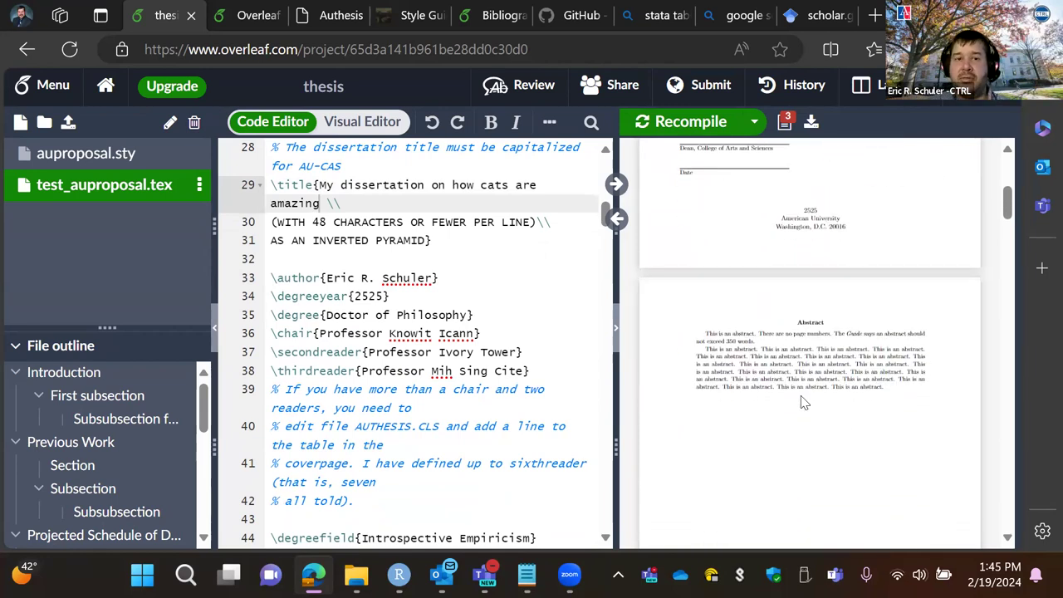
scroll(443, 395, up, 1)
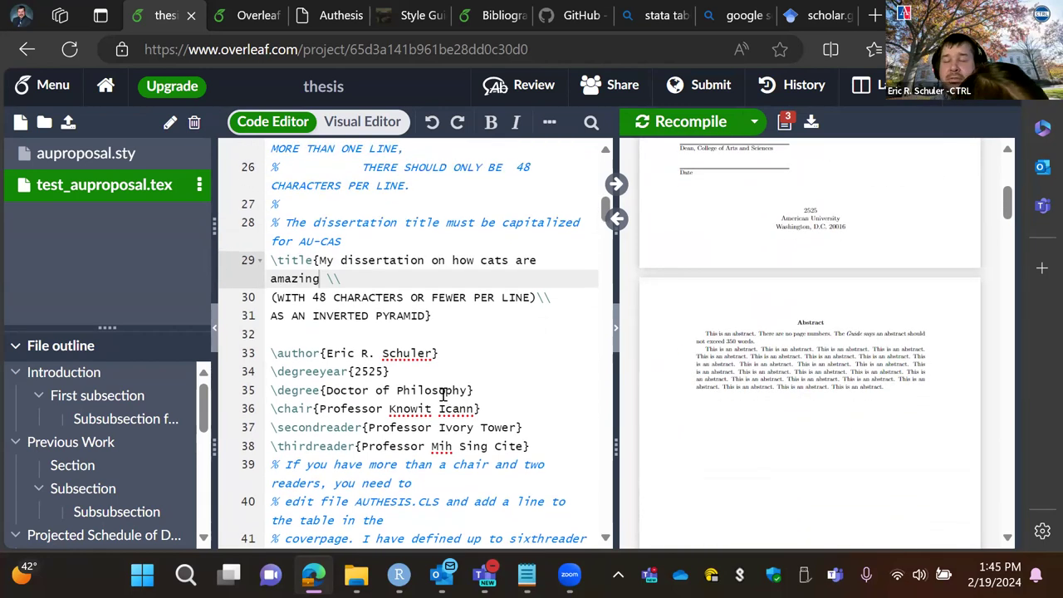
scroll(442, 396, down, 1)
scroll(443, 395, down, 1)
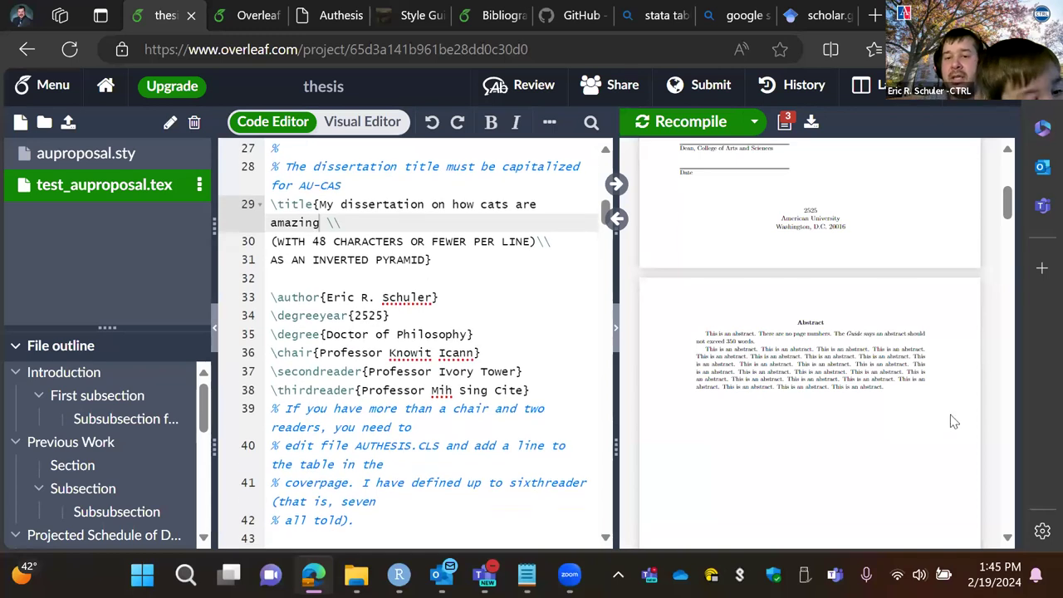
scroll(712, 353, down, 7)
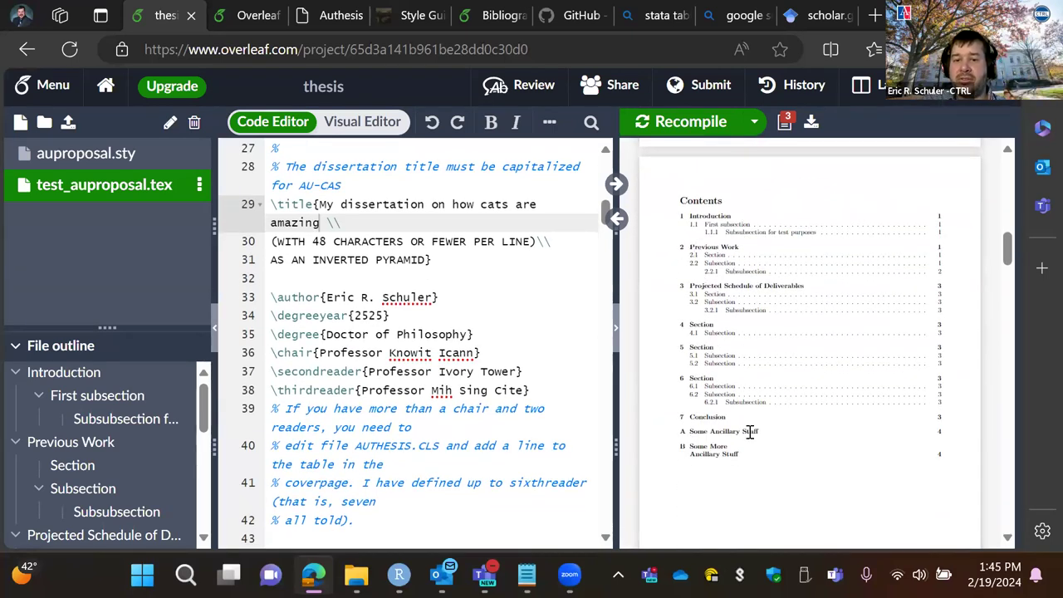
scroll(750, 433, down, 3)
- Examine how the source of test_auproposal.tex defines the abstract, table, figures, subsections and bulleted list
scroll(344, 384, down, 8)
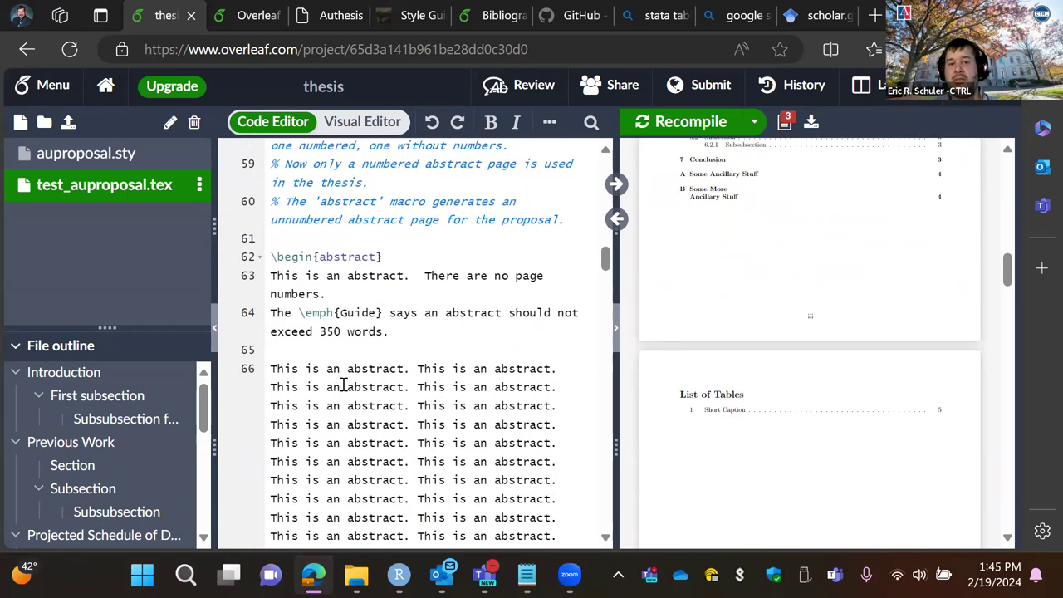
scroll(344, 384, down, 5)
scroll(344, 385, down, 10)
scroll(343, 384, down, 15)
scroll(344, 384, down, 3)
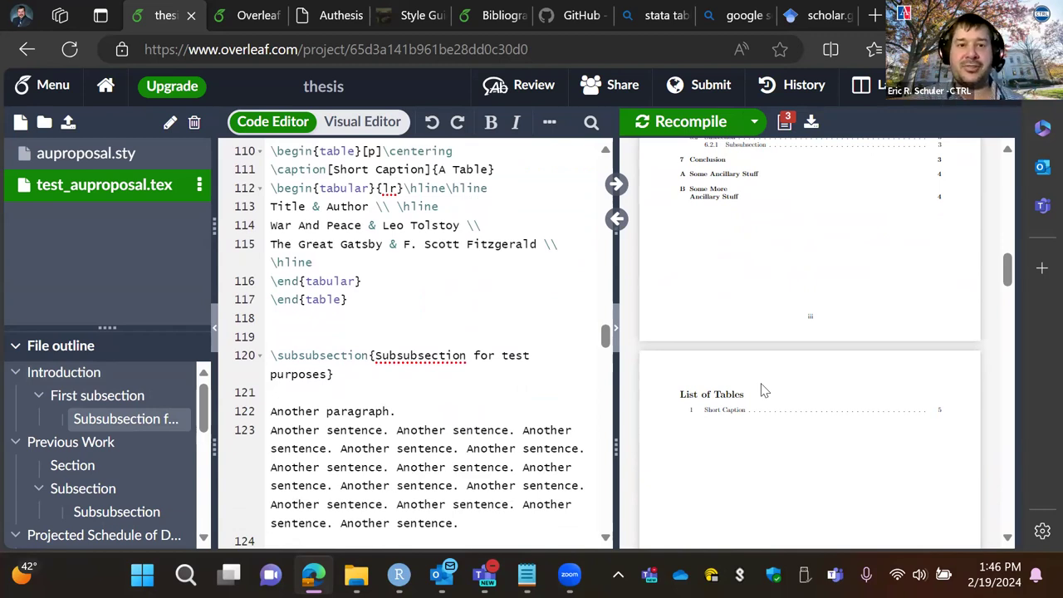
scroll(456, 395, down, 15)
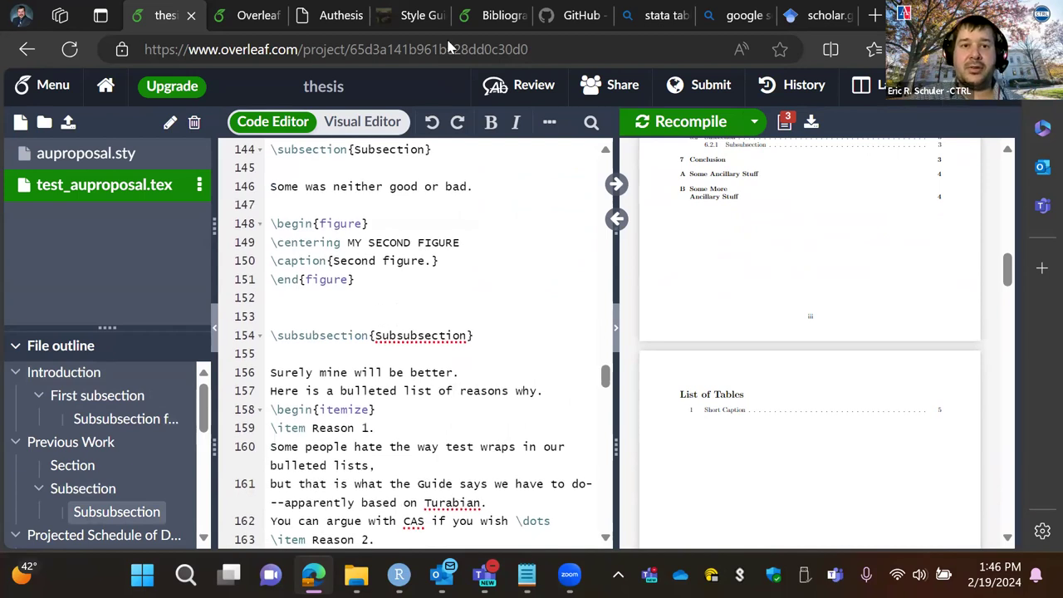
- Close the Authesis web page and bring up the Journal of Statistical Software style guide
click(362, 23)
click(356, 15)
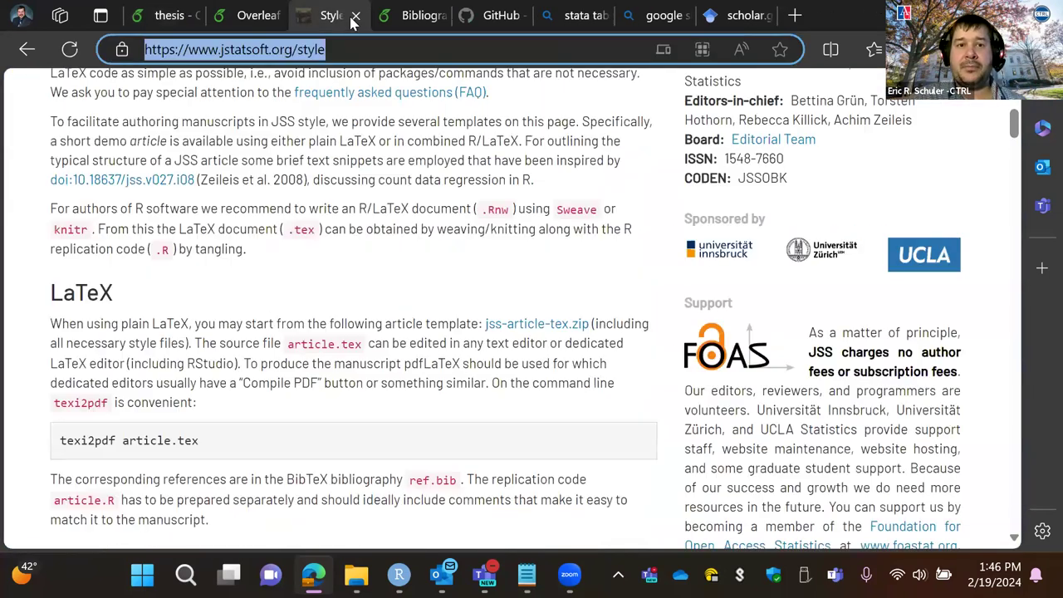